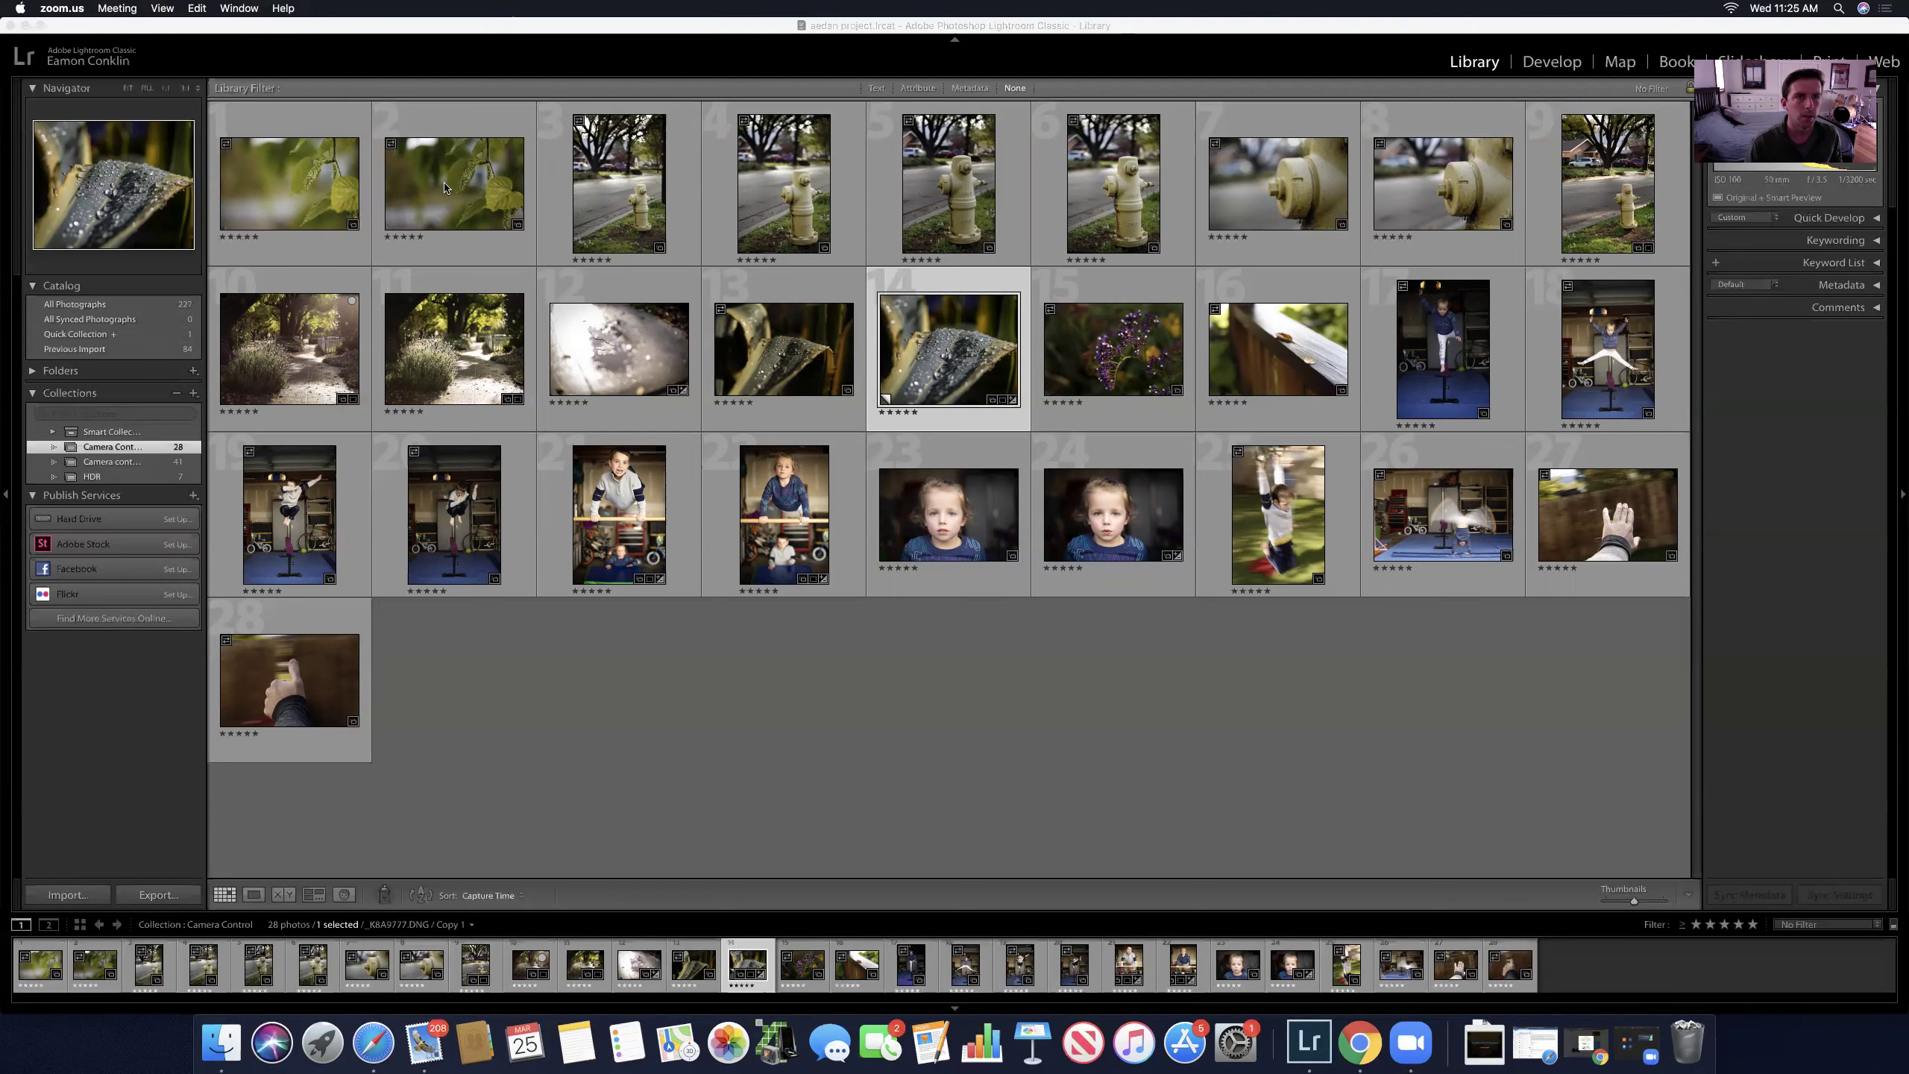
# Step: Open the green leaf photo _K8A9728.DNG in the Develop module
pyautogui.click(508, 184)
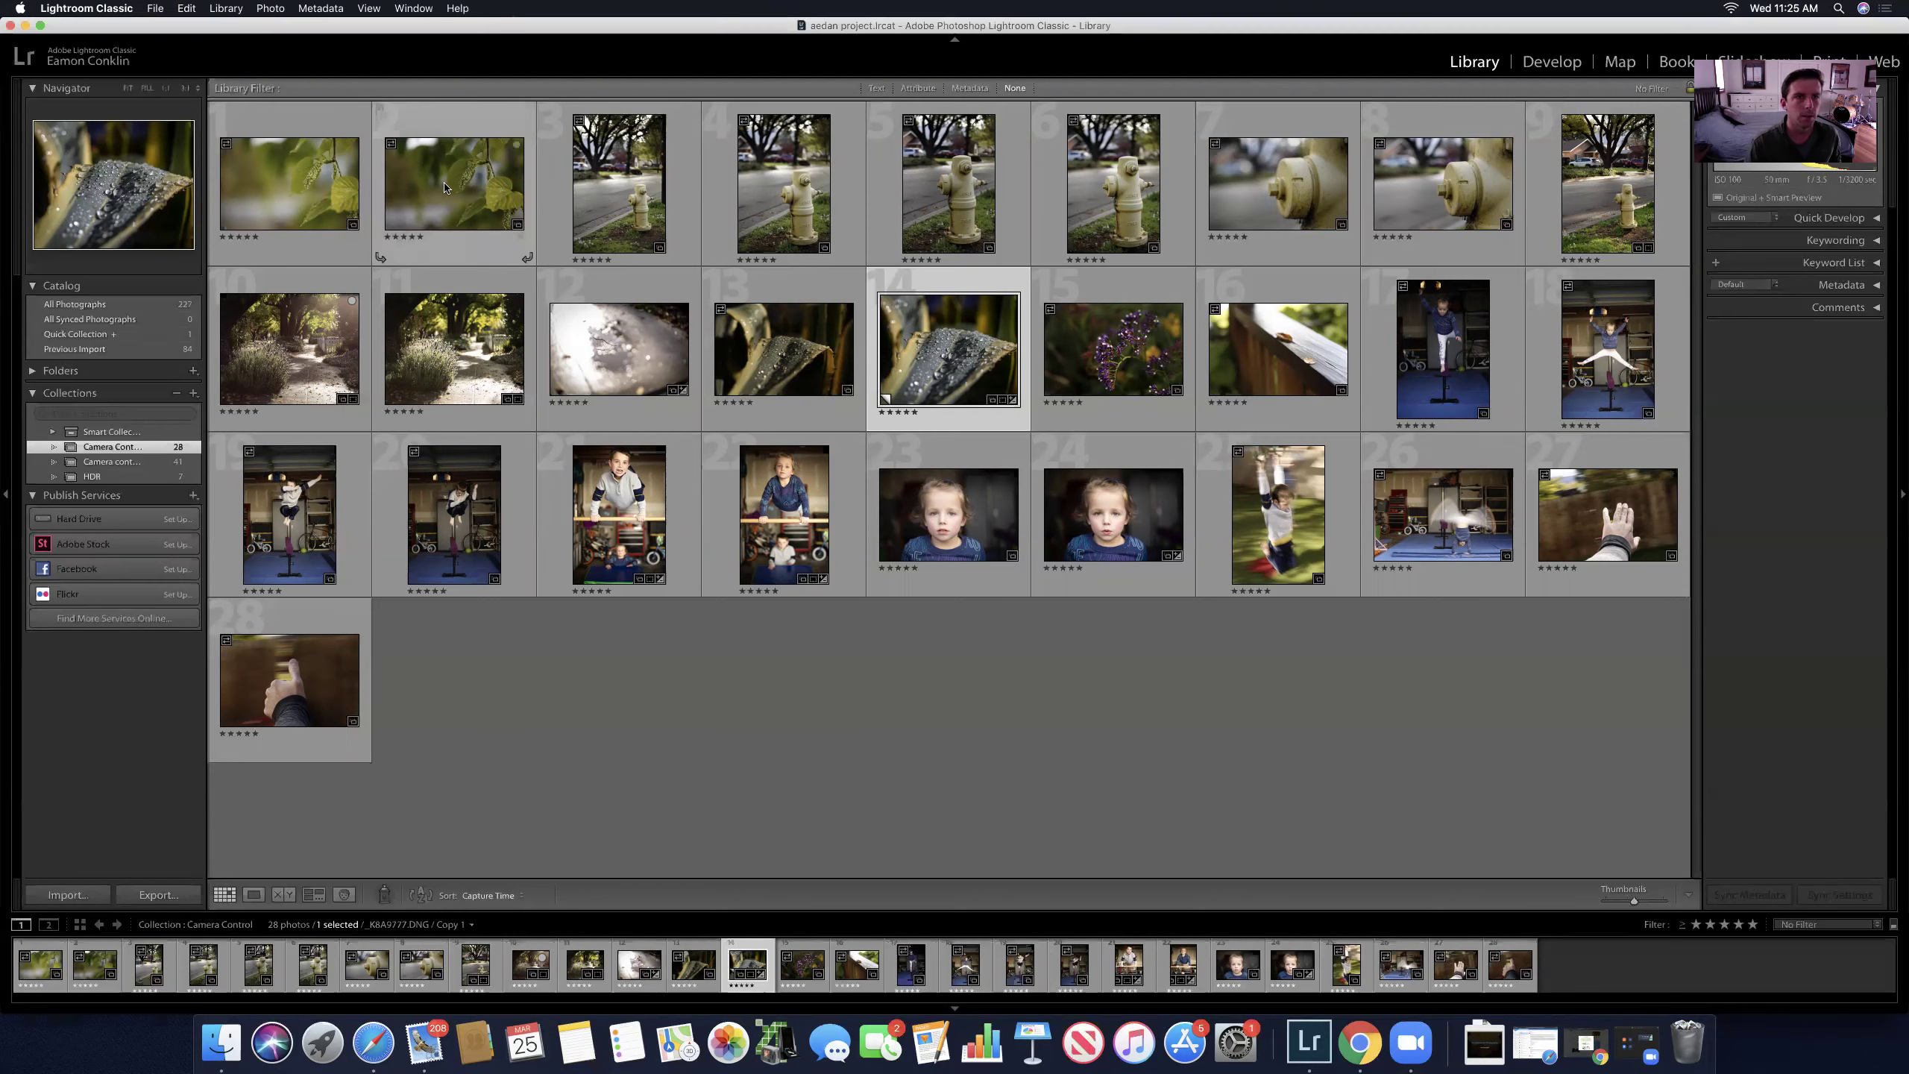
pyautogui.click(254, 894)
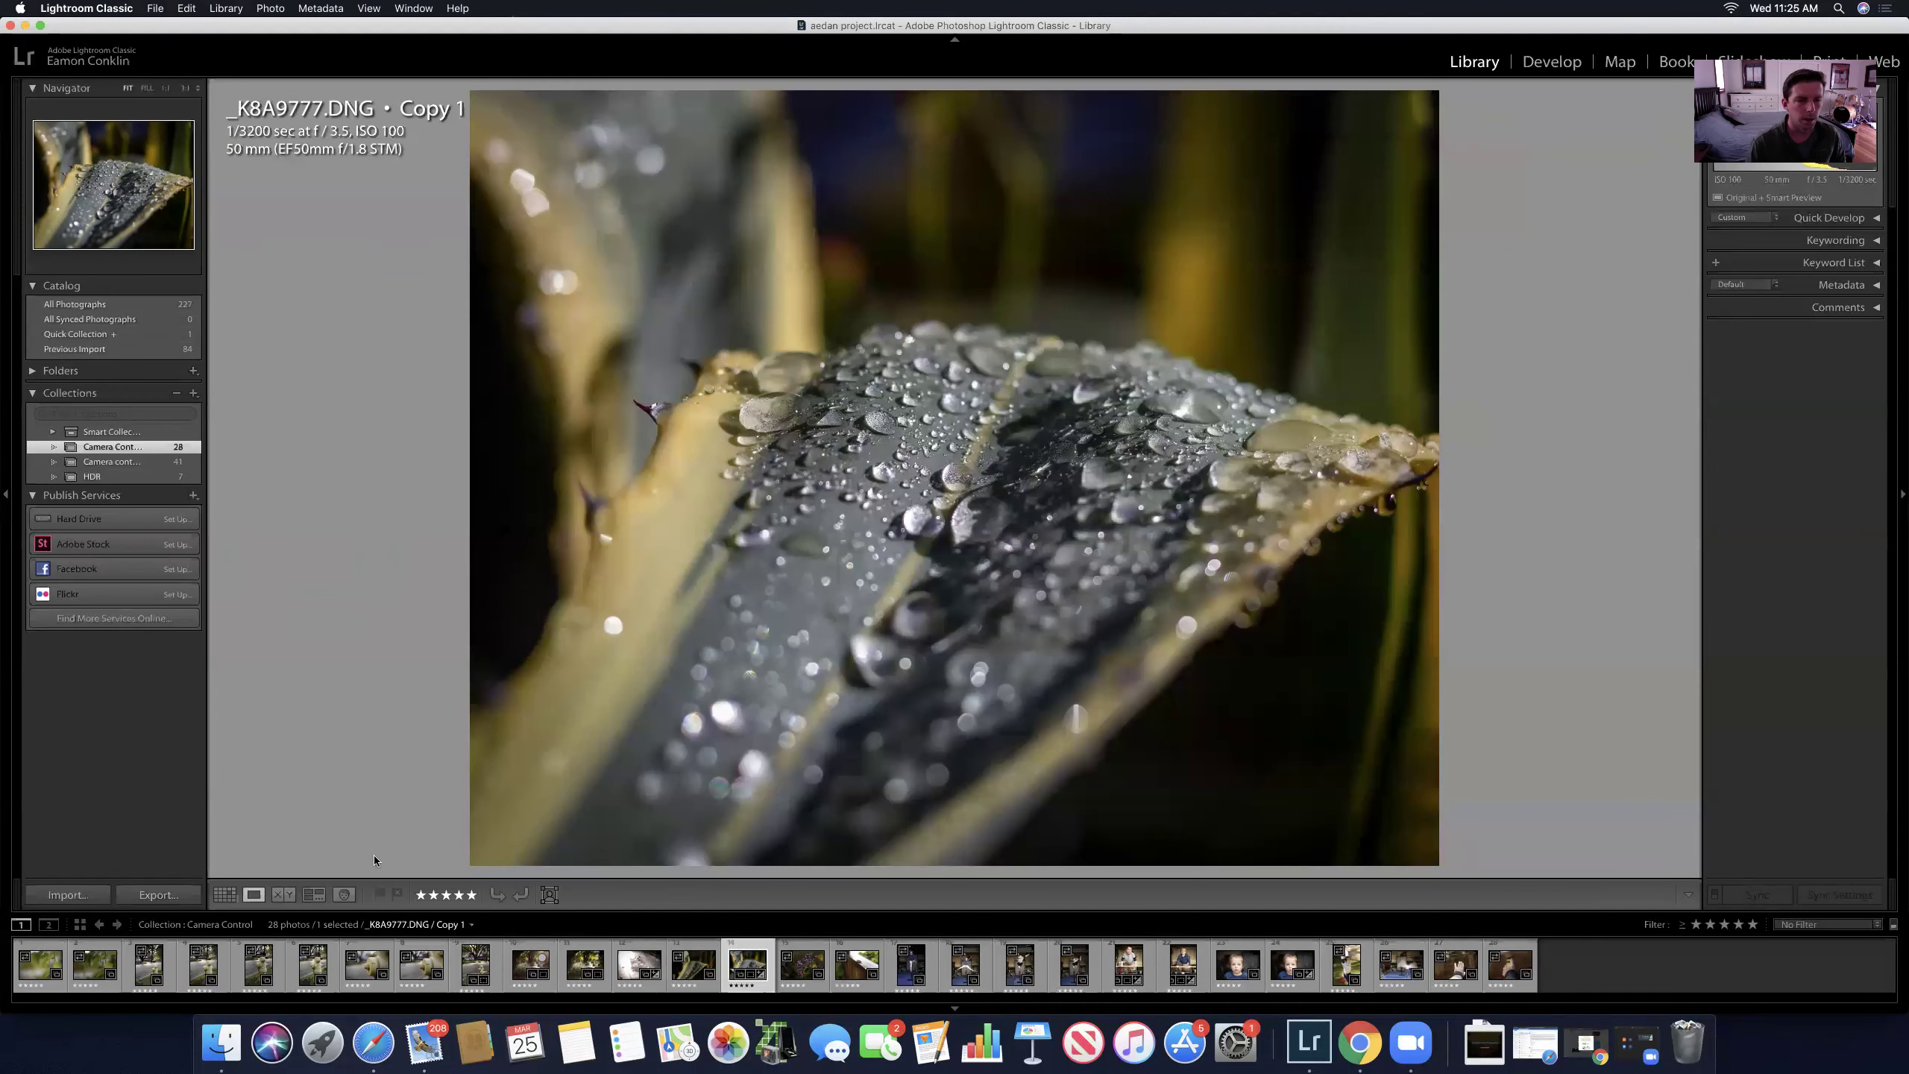
pyautogui.click(94, 964)
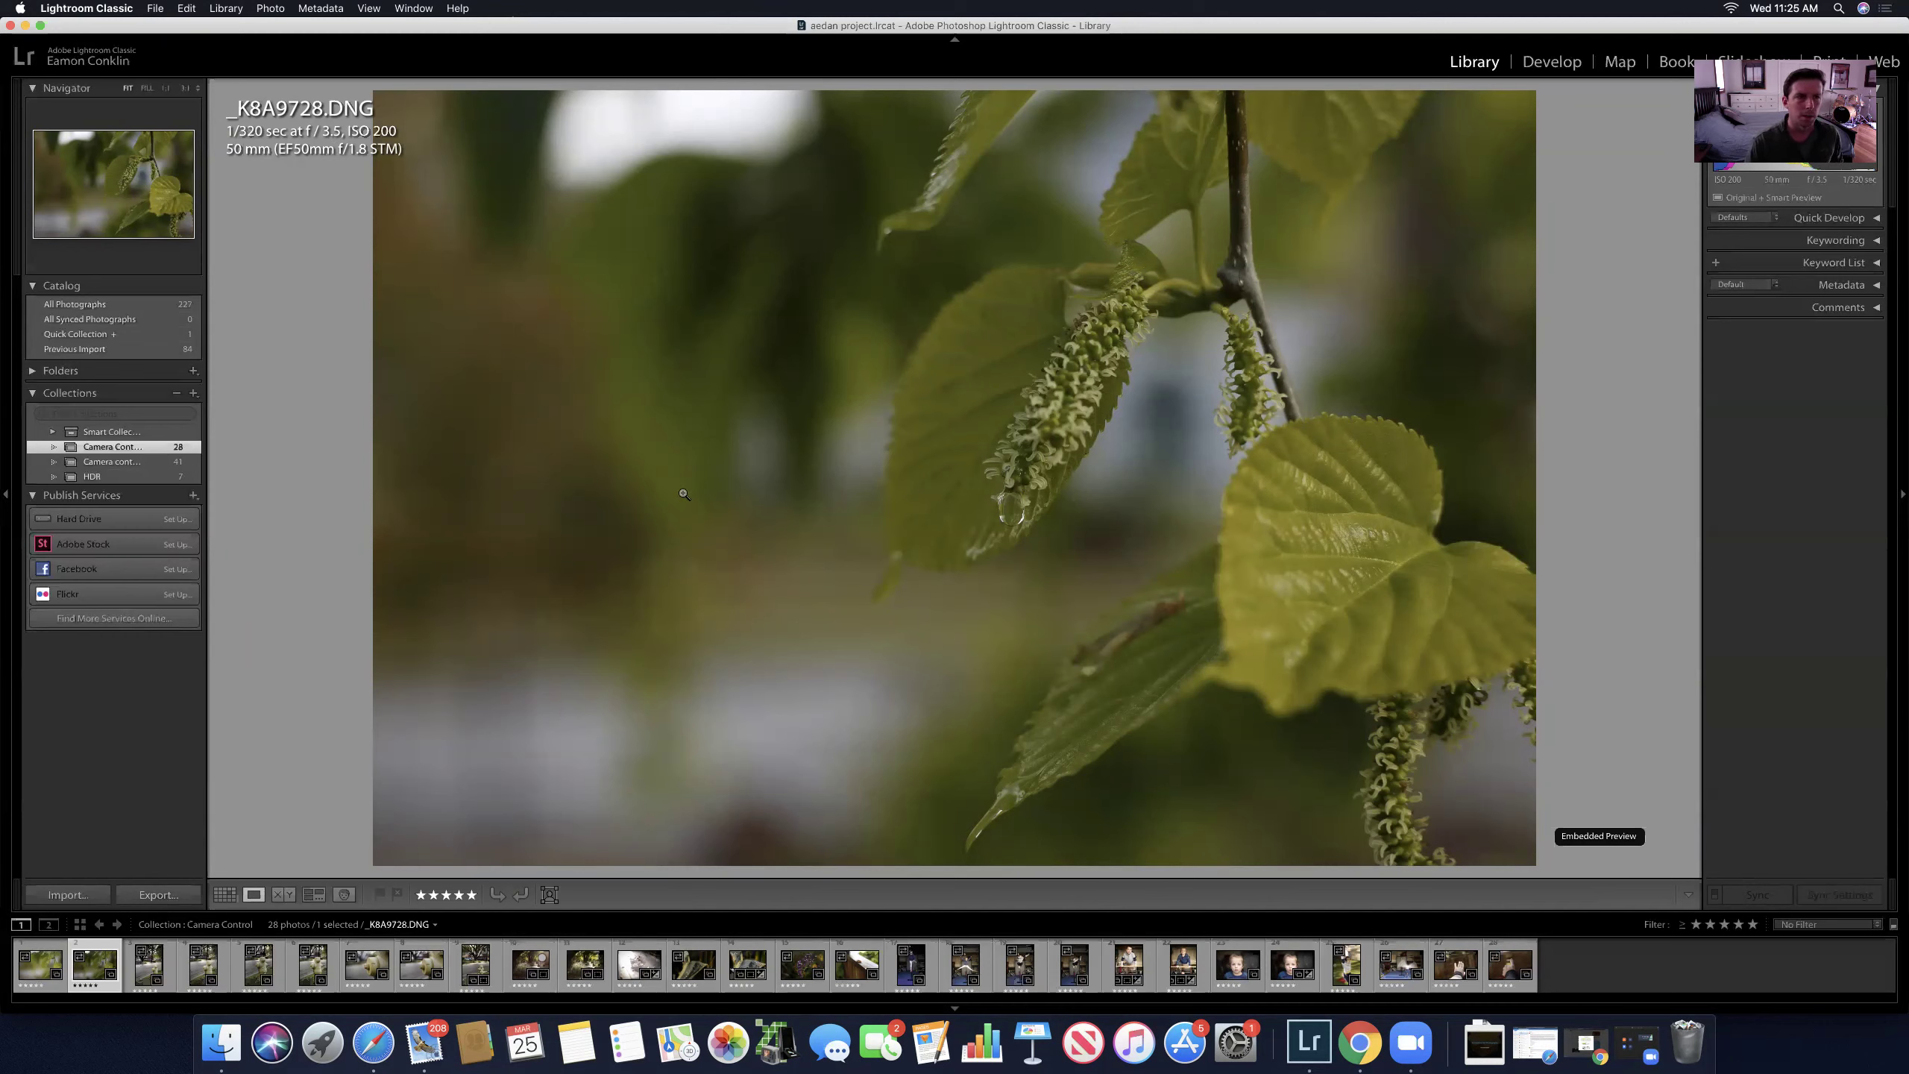
pyautogui.click(1550, 65)
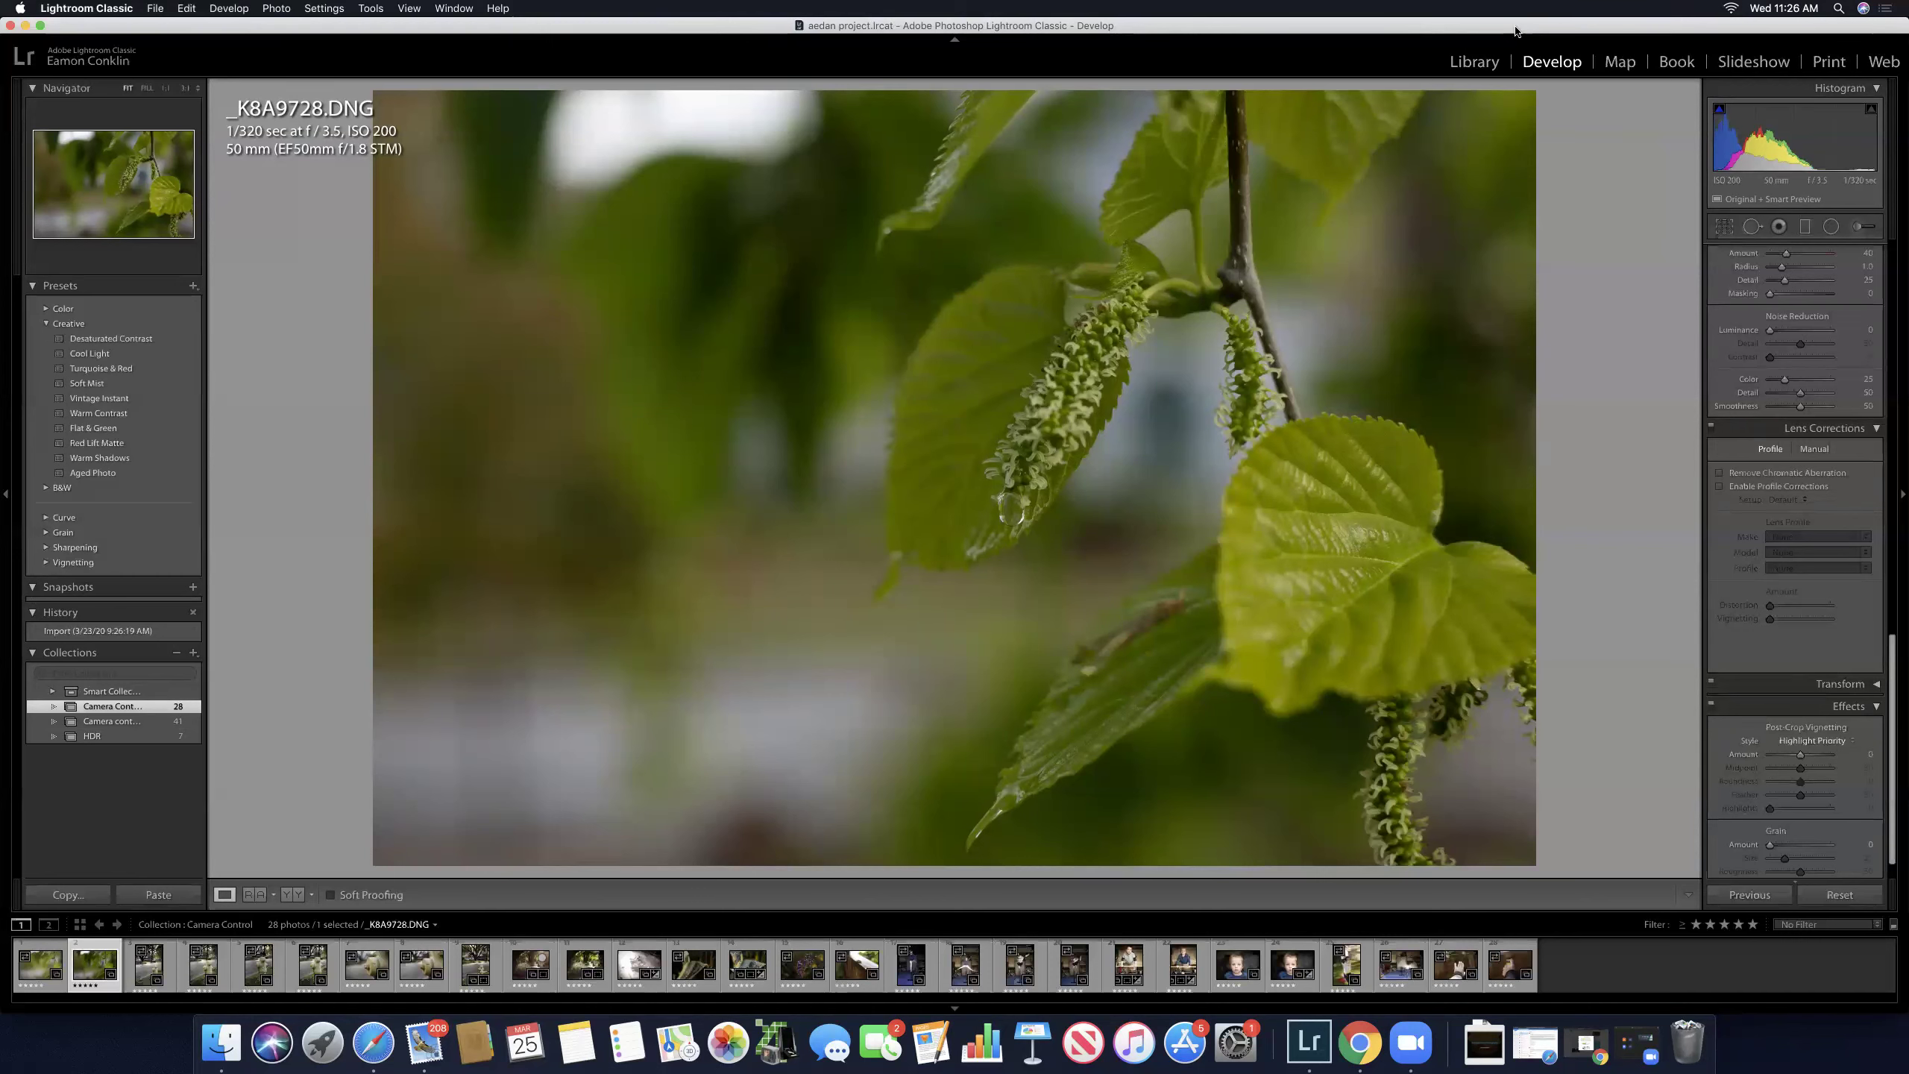
# Step: Raise the photo's exposure to +0.25 in the basic adjustments
pyautogui.scroll(10, 1860, 366)
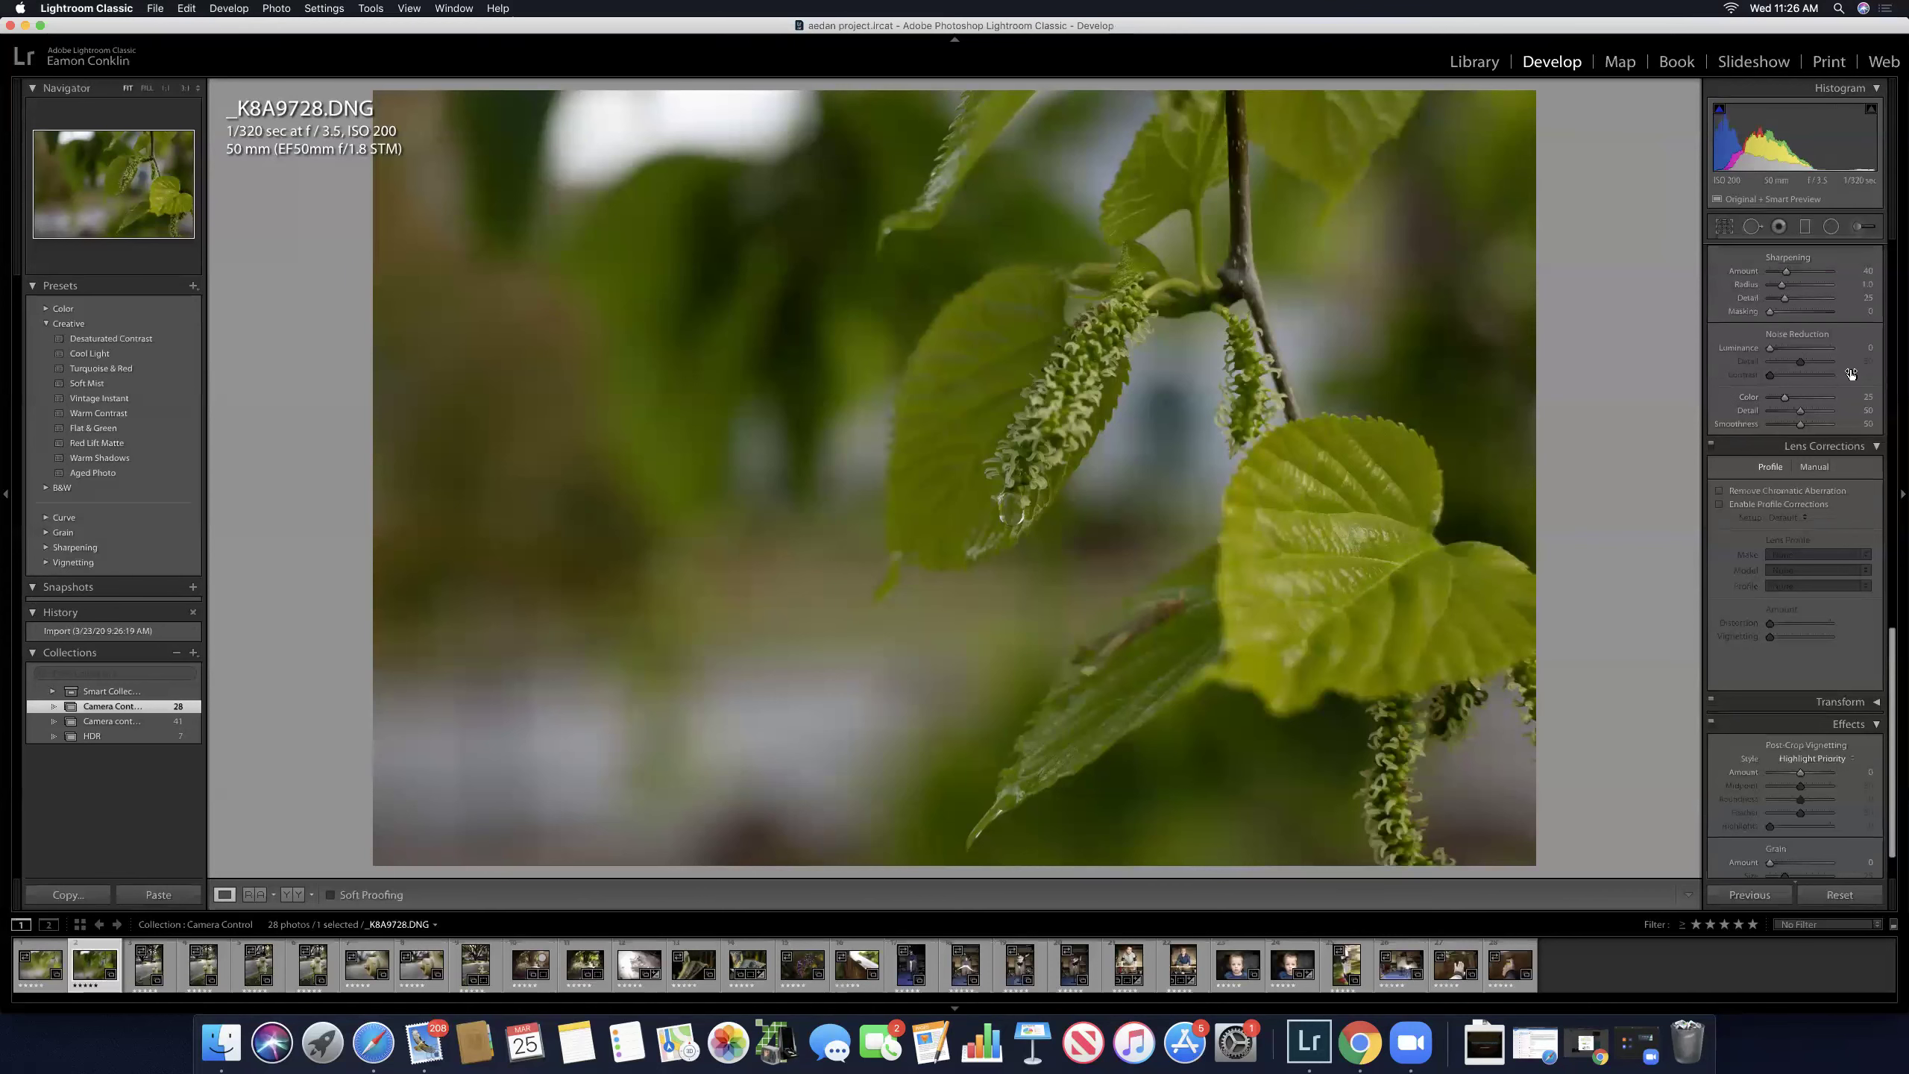
pyautogui.scroll(8, 1856, 362)
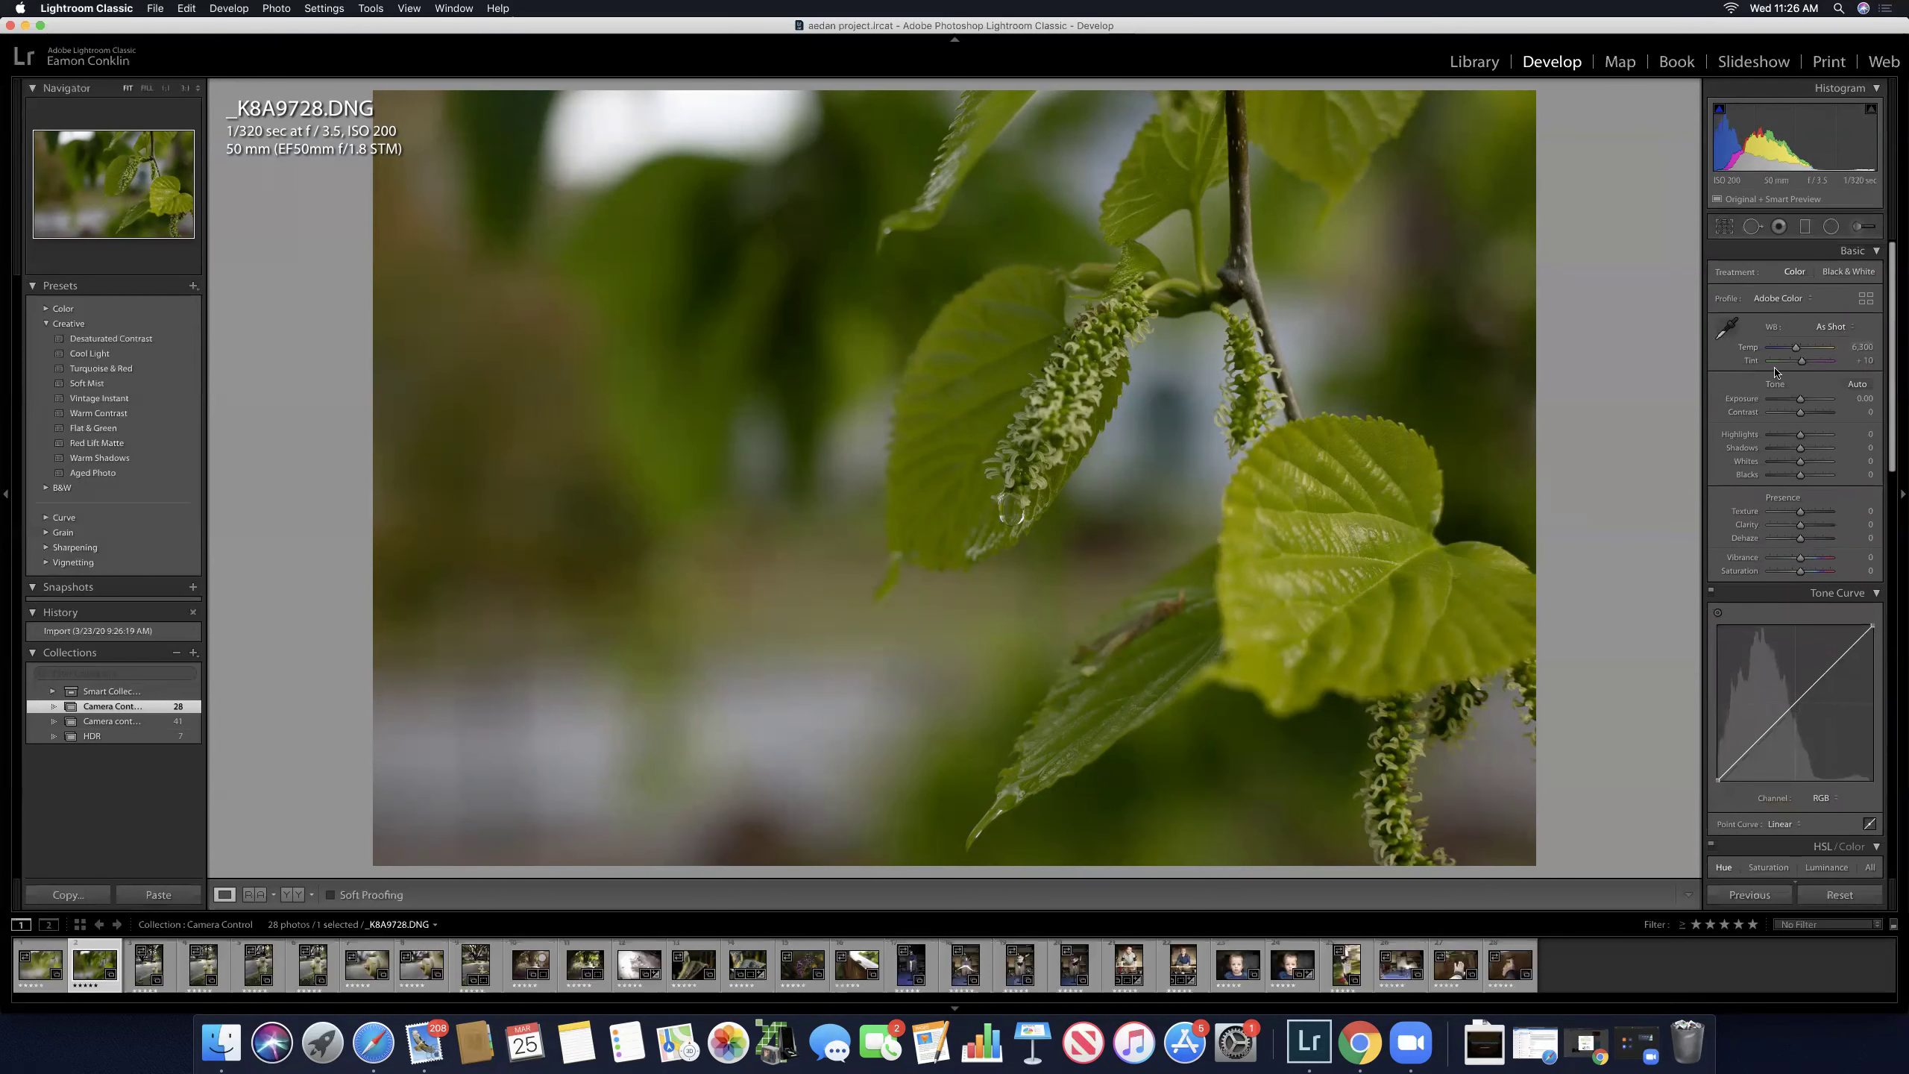
pyautogui.moveTo(1800, 401); pyautogui.dragTo(1802, 402)
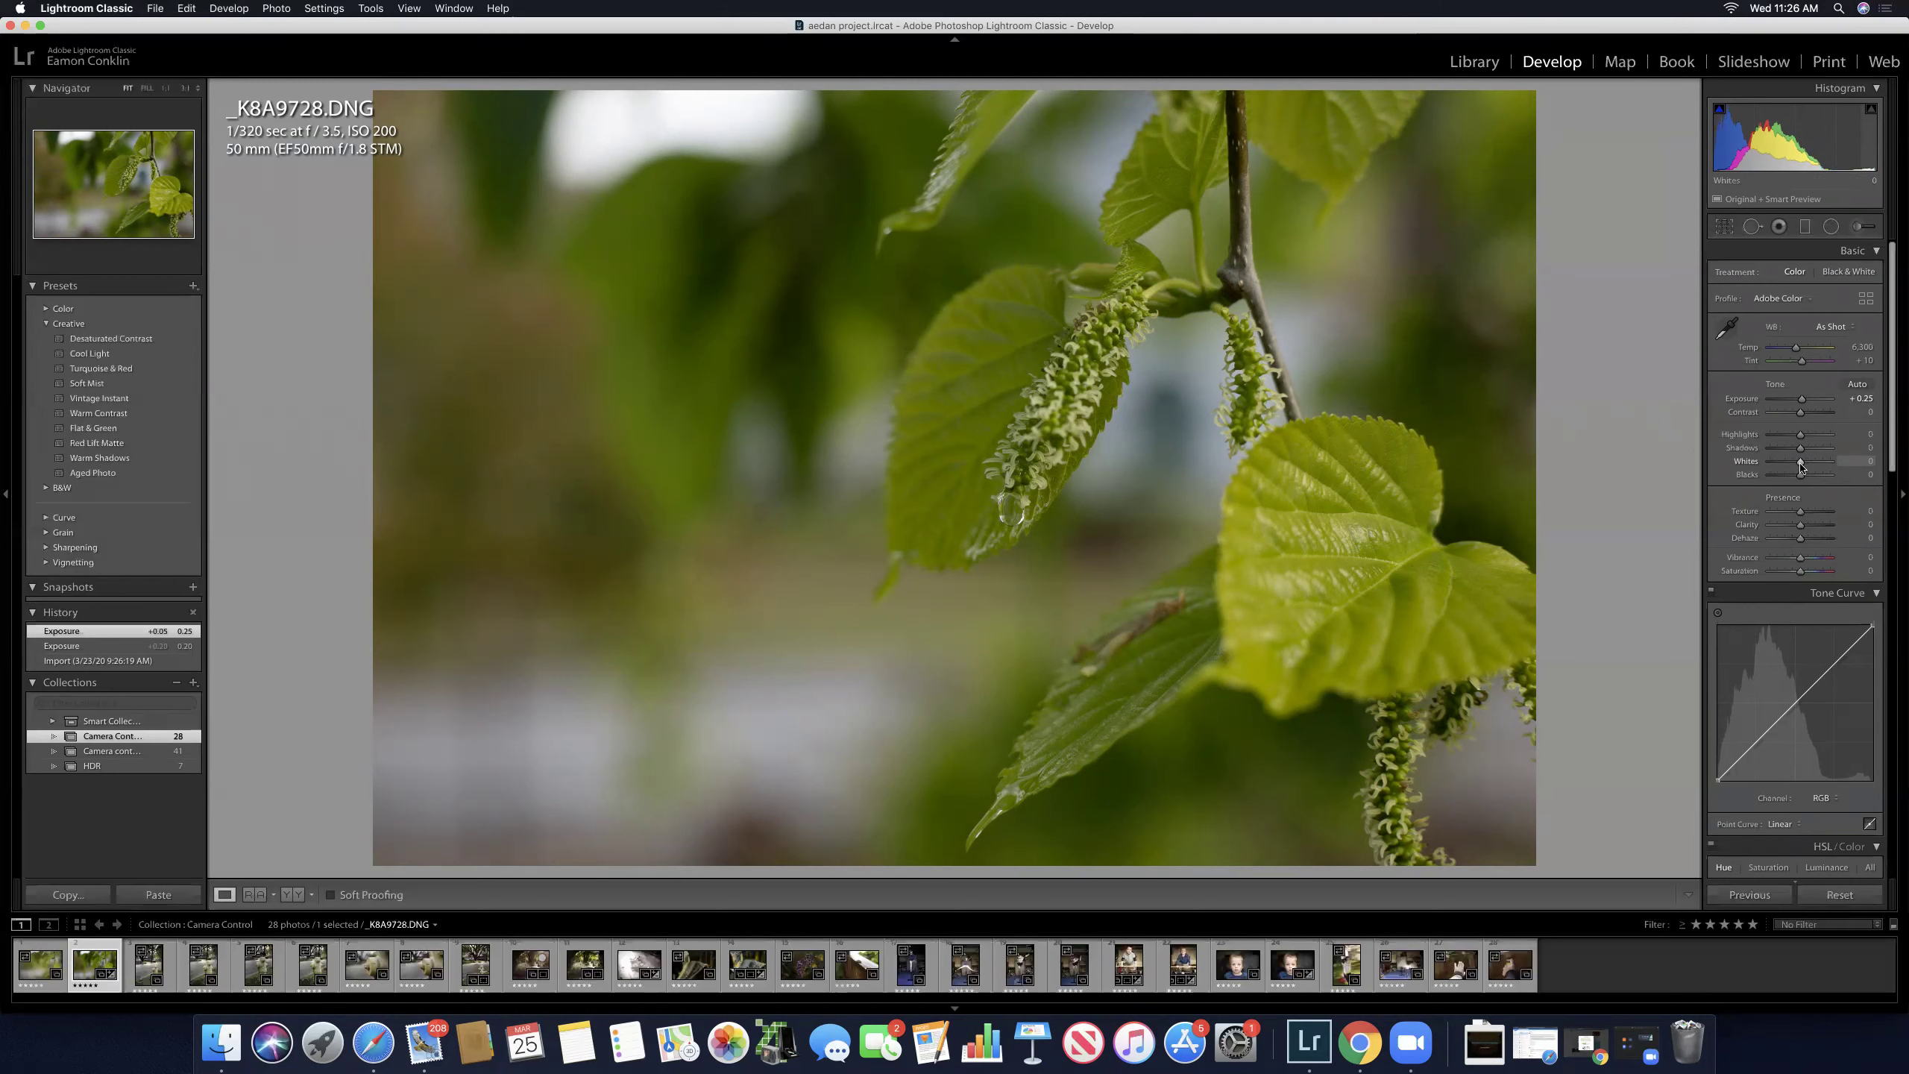
# Step: Set Whites to +22 using the clipping preview, and inspect the bright sky area and the water drop up close
pyautogui.press('alt')
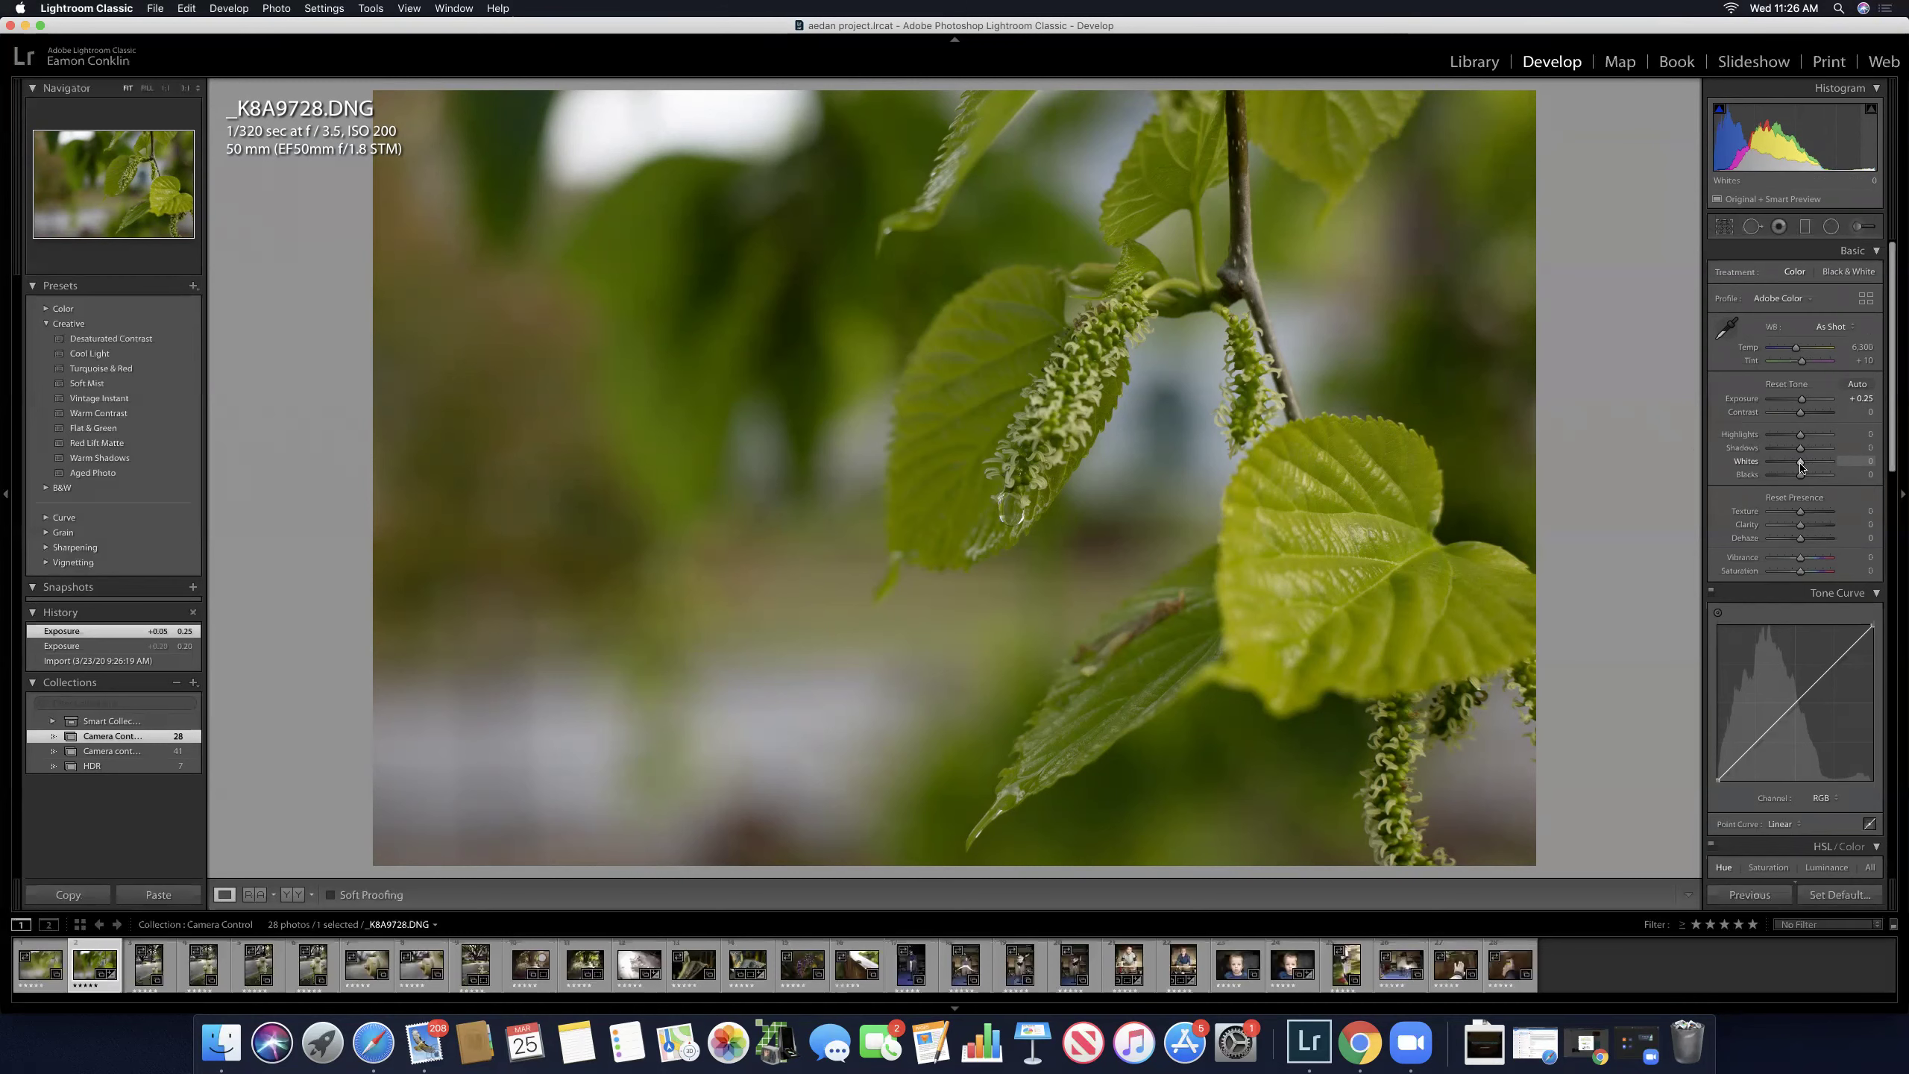
pyautogui.keyDown('alt'); pyautogui.click(1801, 461); pyautogui.keyUp('alt')
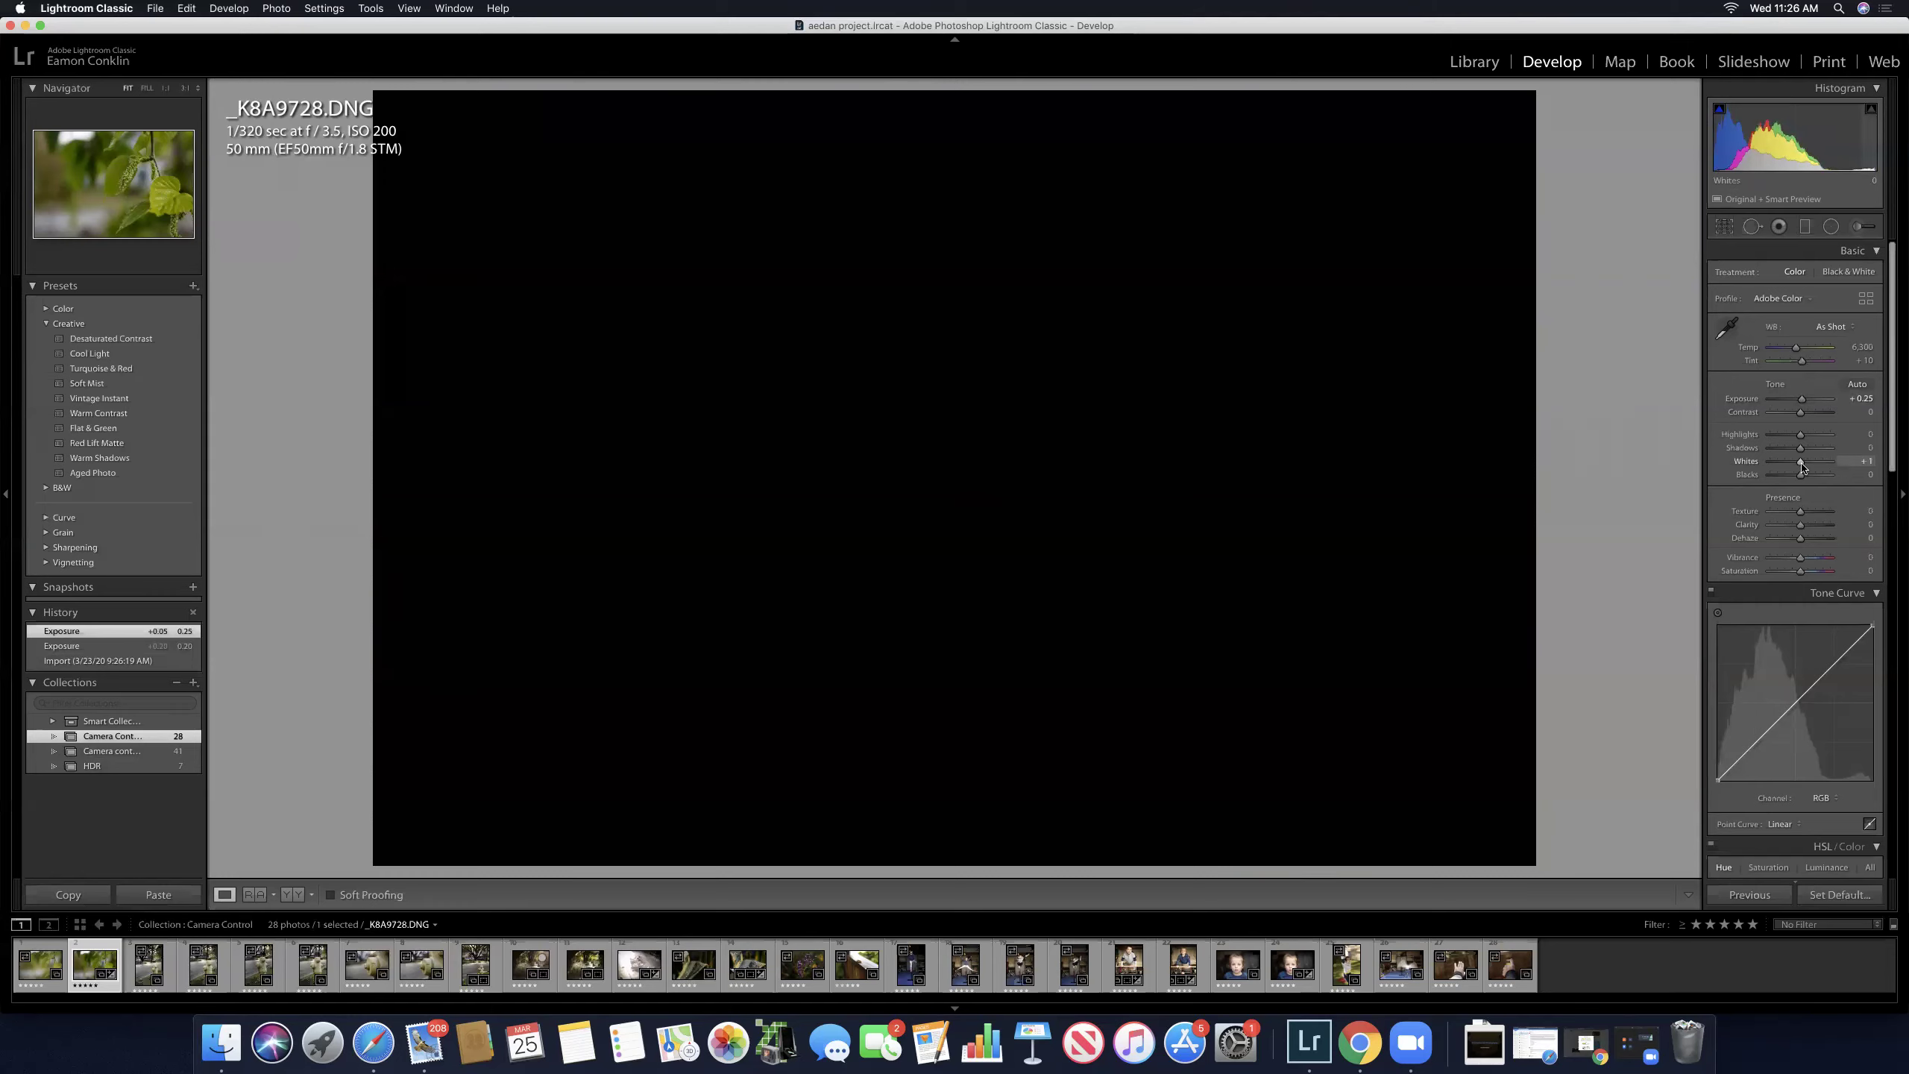
pyautogui.moveTo(1802, 466); pyautogui.dragTo(1813, 467)
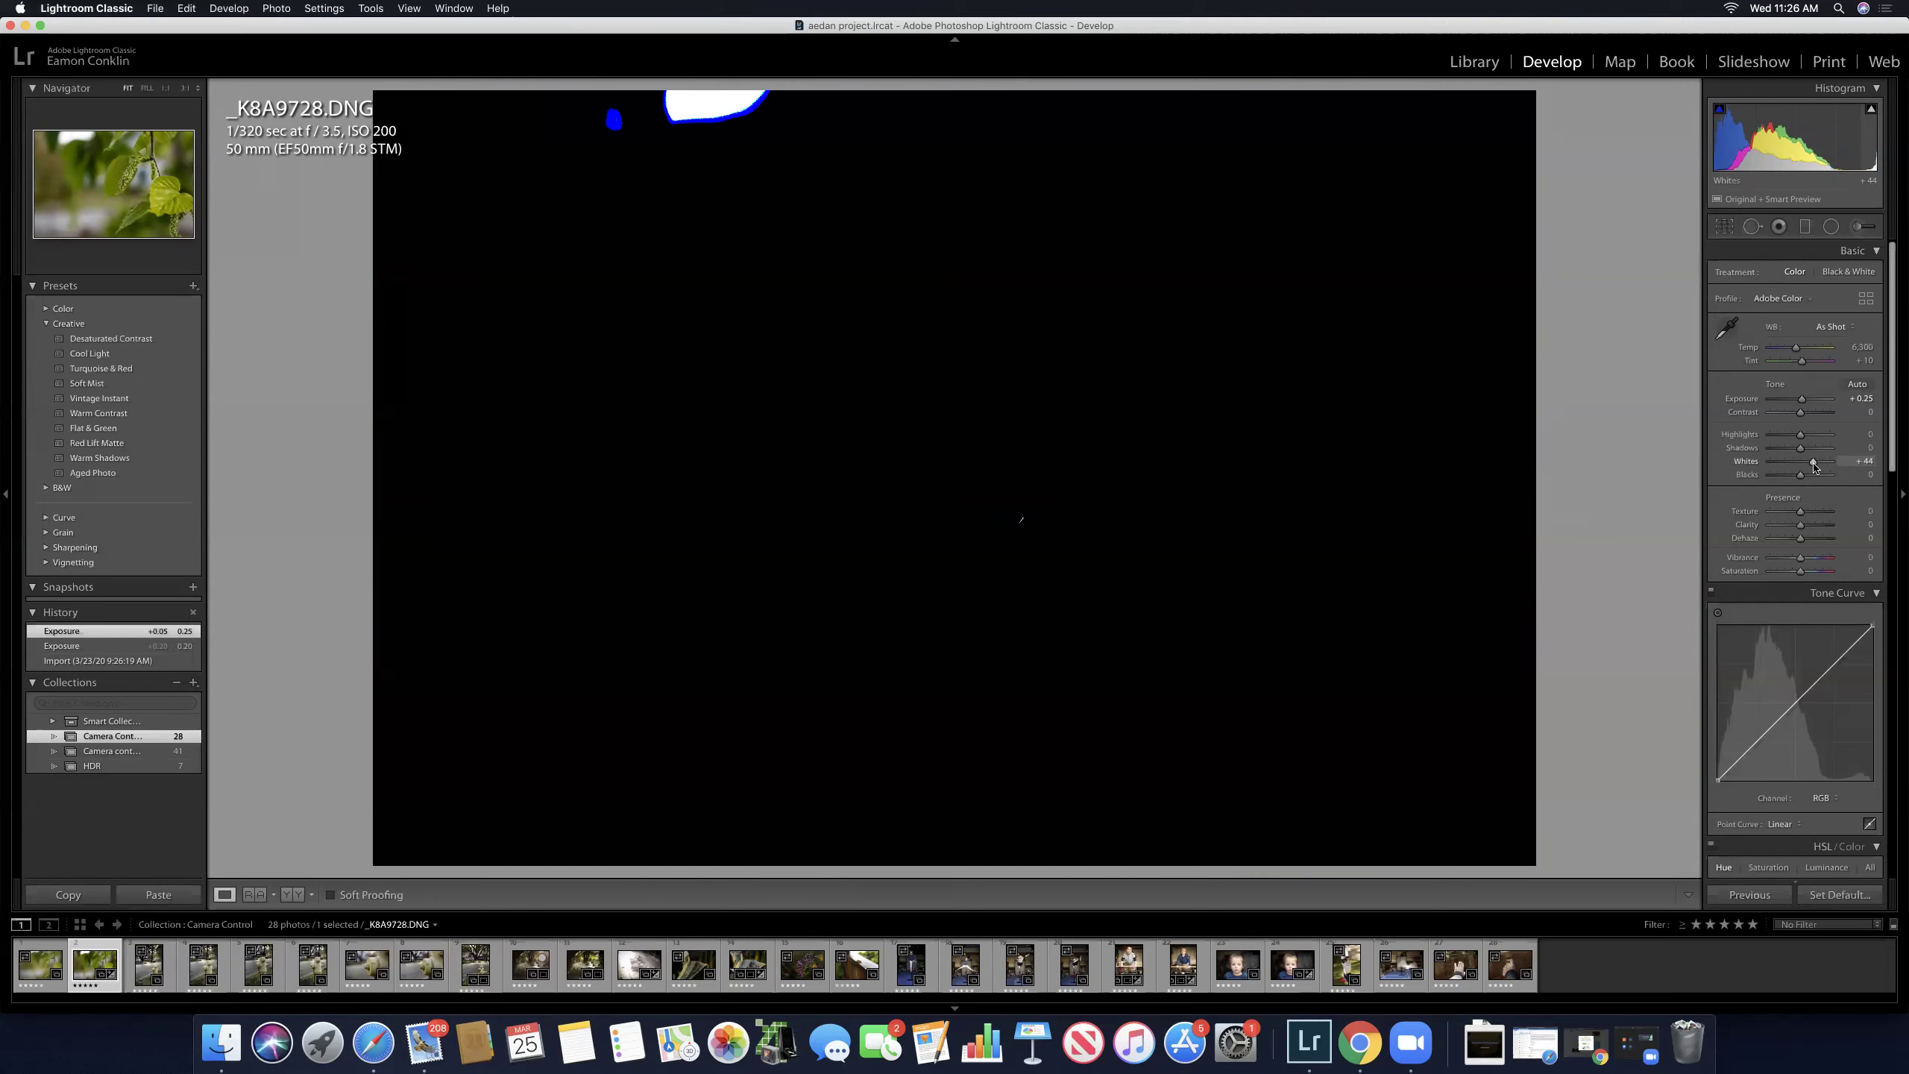
pyautogui.moveTo(1813, 467); pyautogui.dragTo(1807, 467)
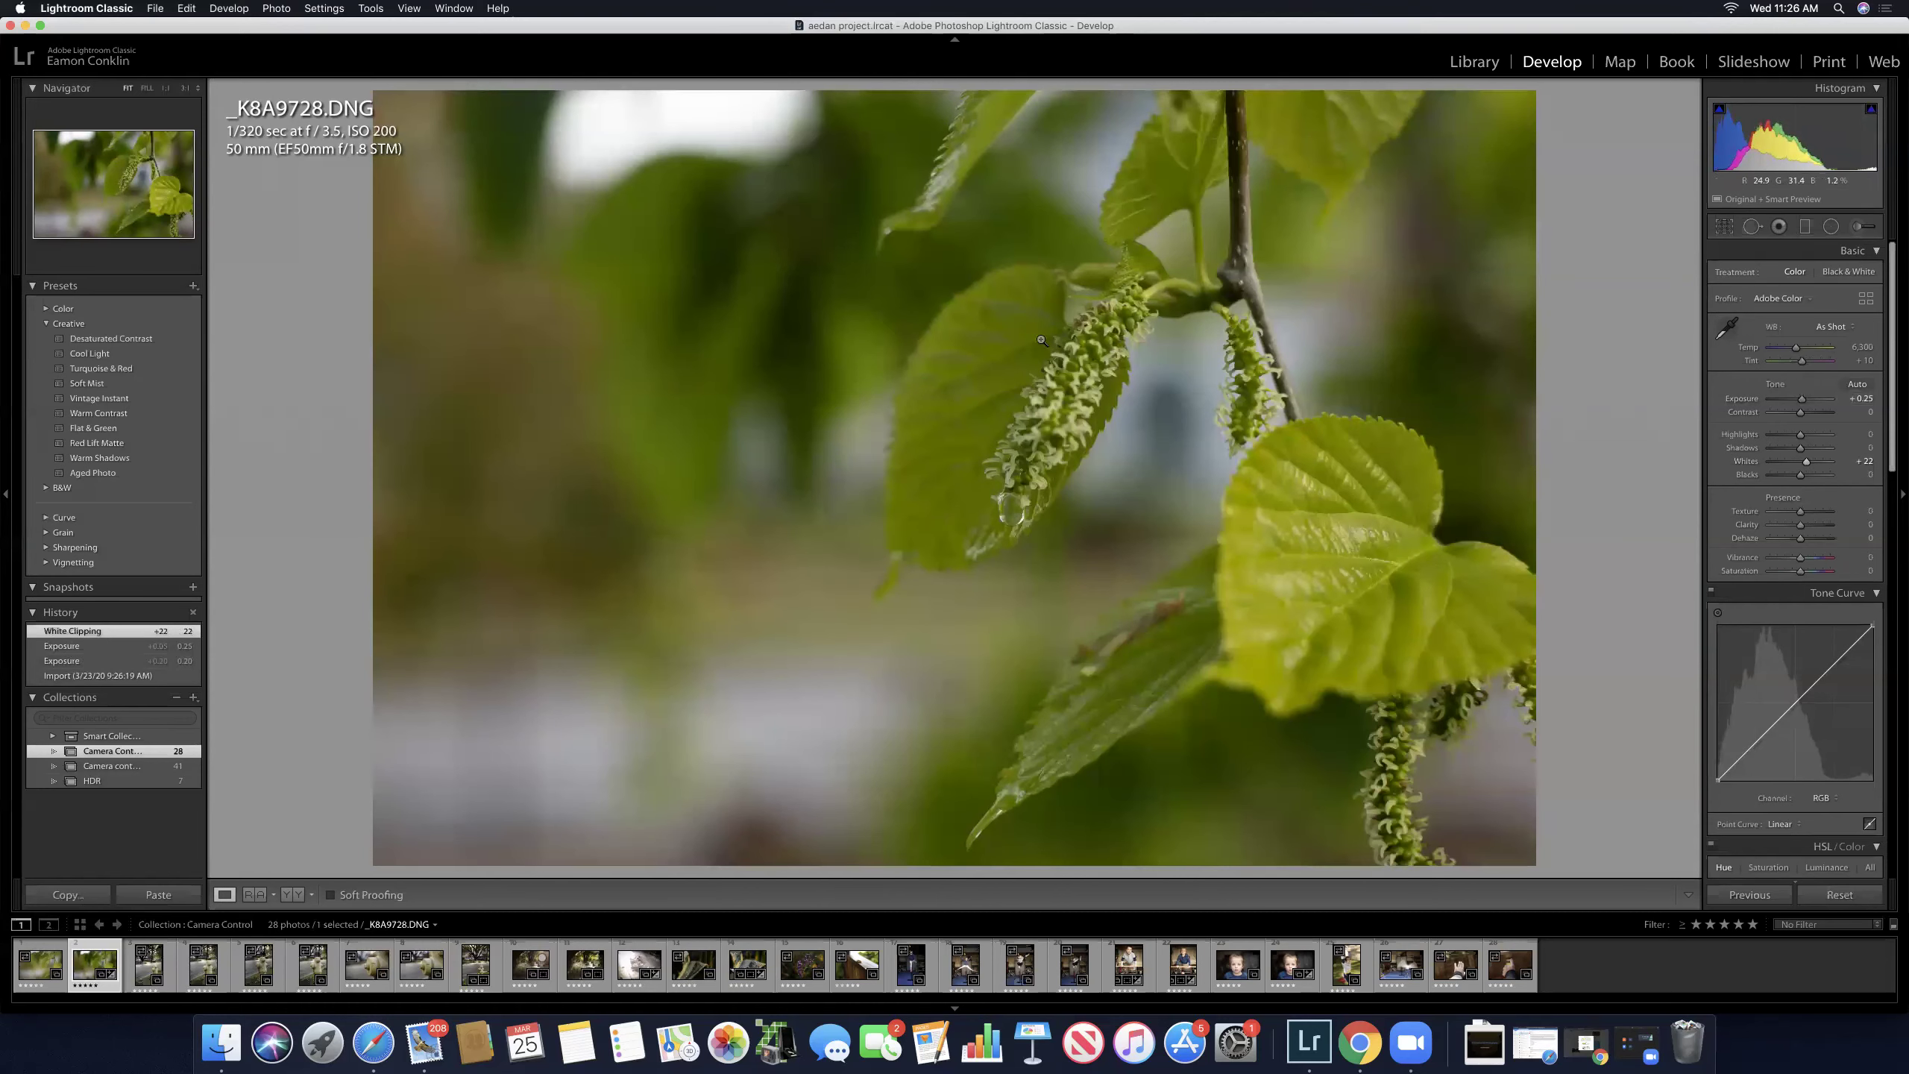
pyautogui.click(765, 181)
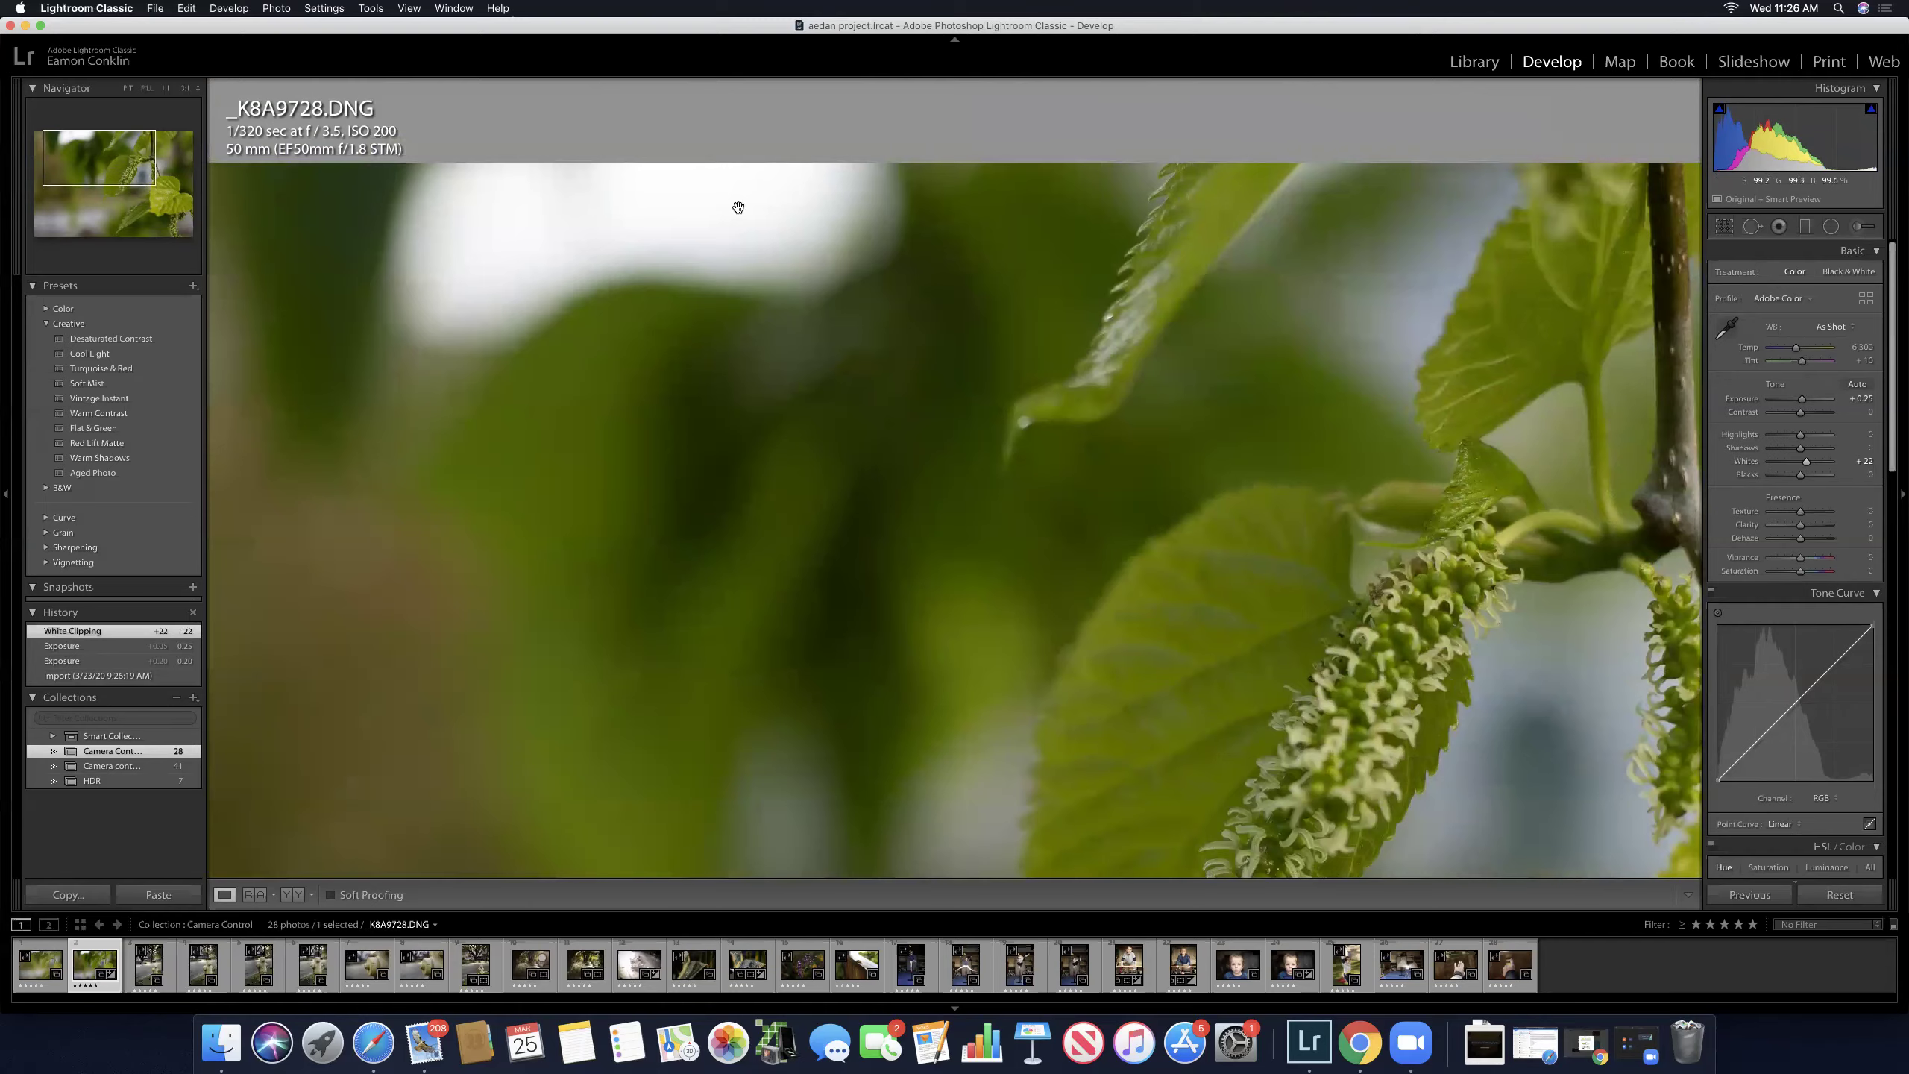
pyautogui.moveTo(1214, 447); pyautogui.dragTo(1166, 273)
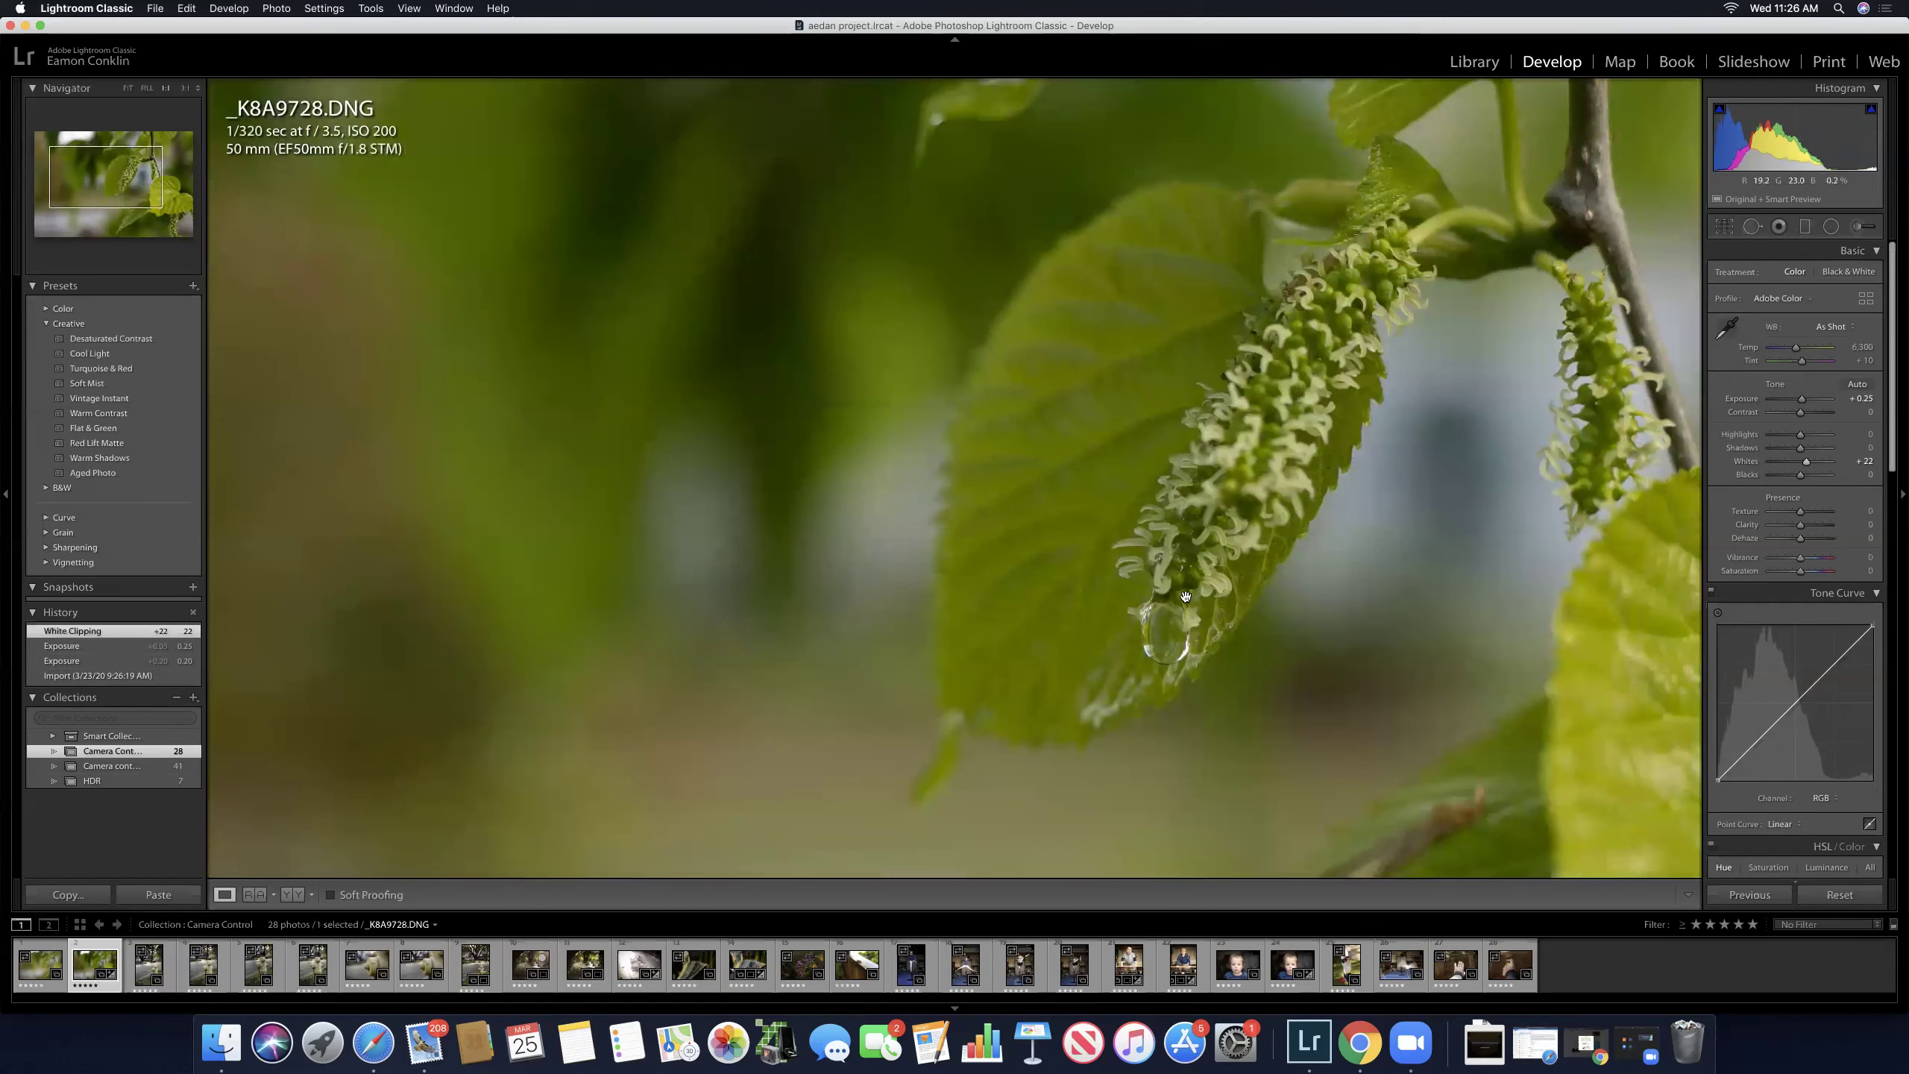
pyautogui.click(1167, 569)
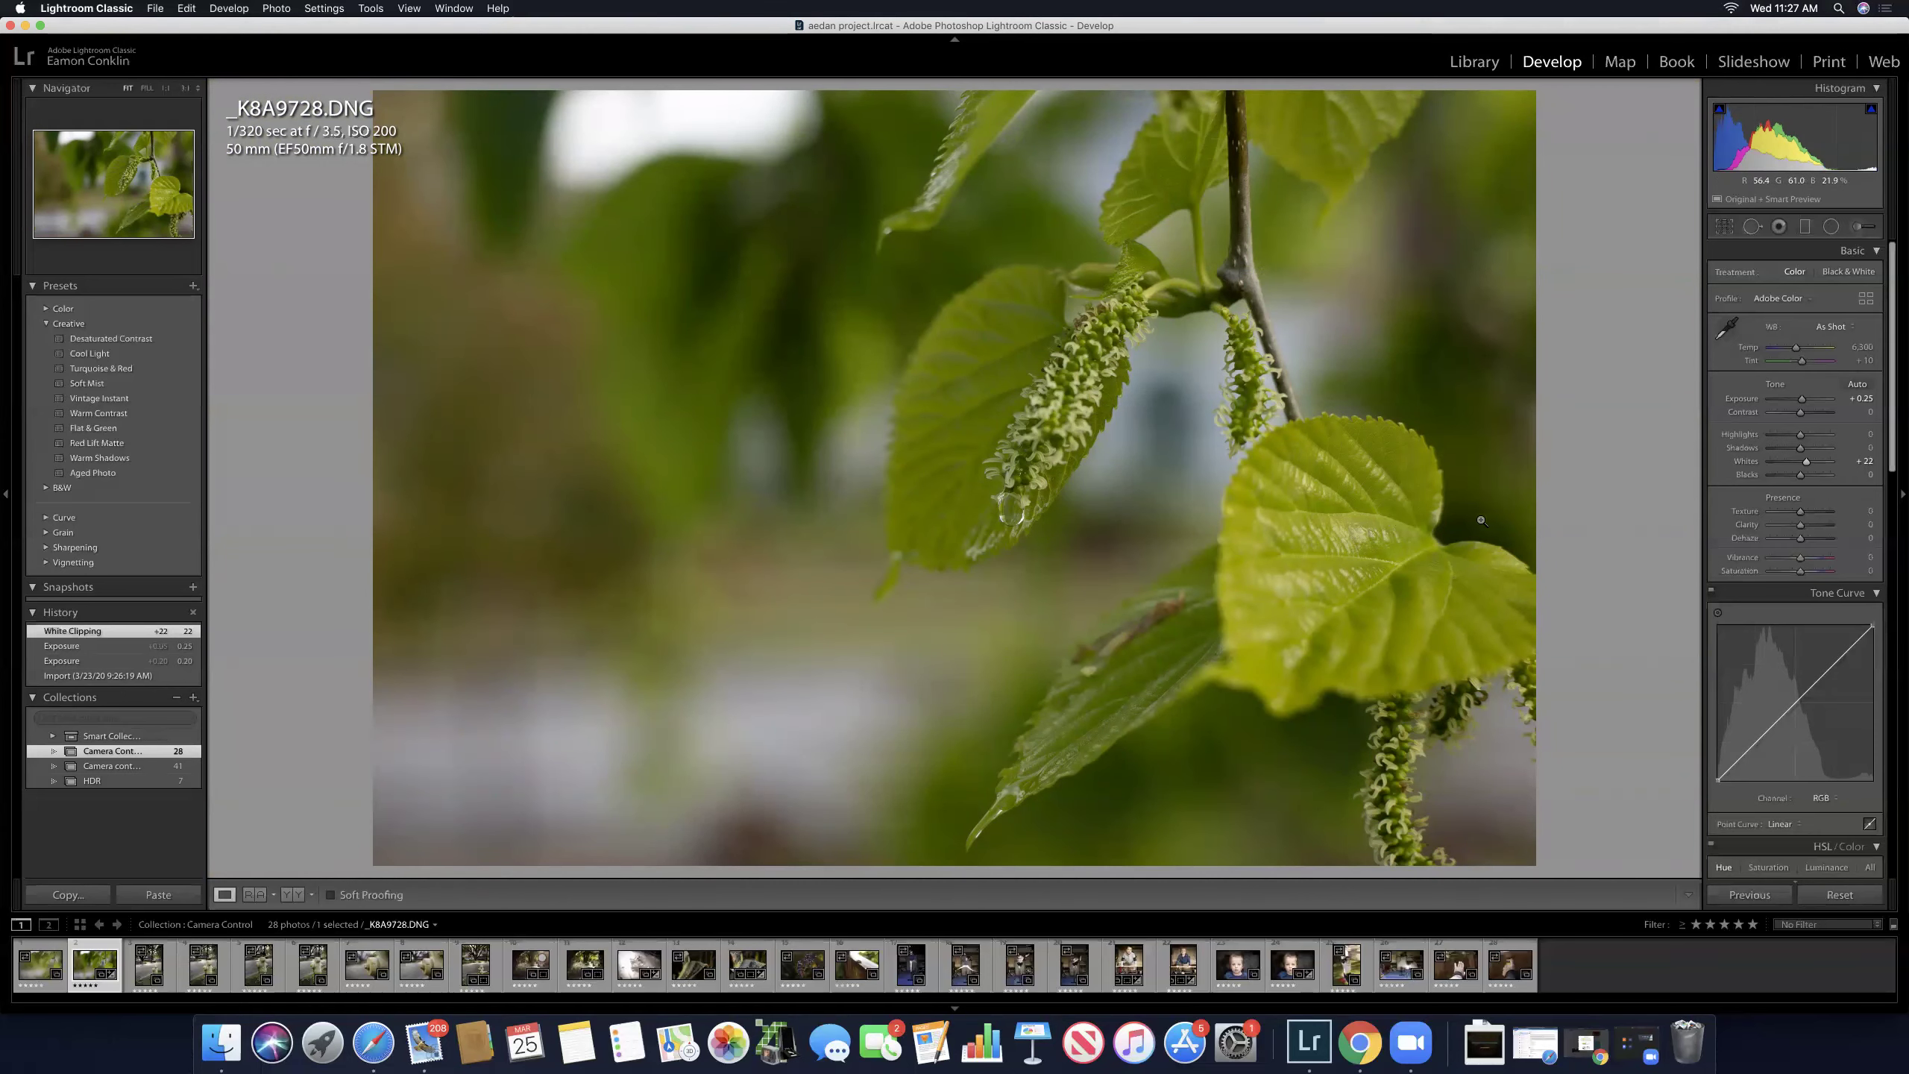
# Step: Lower Blacks to -46 while checking the shadow clipping preview
pyautogui.keyDown('alt'); pyautogui.click(1800, 475); pyautogui.keyUp('alt')
pyautogui.moveTo(1801, 477); pyautogui.dragTo(1796, 478)
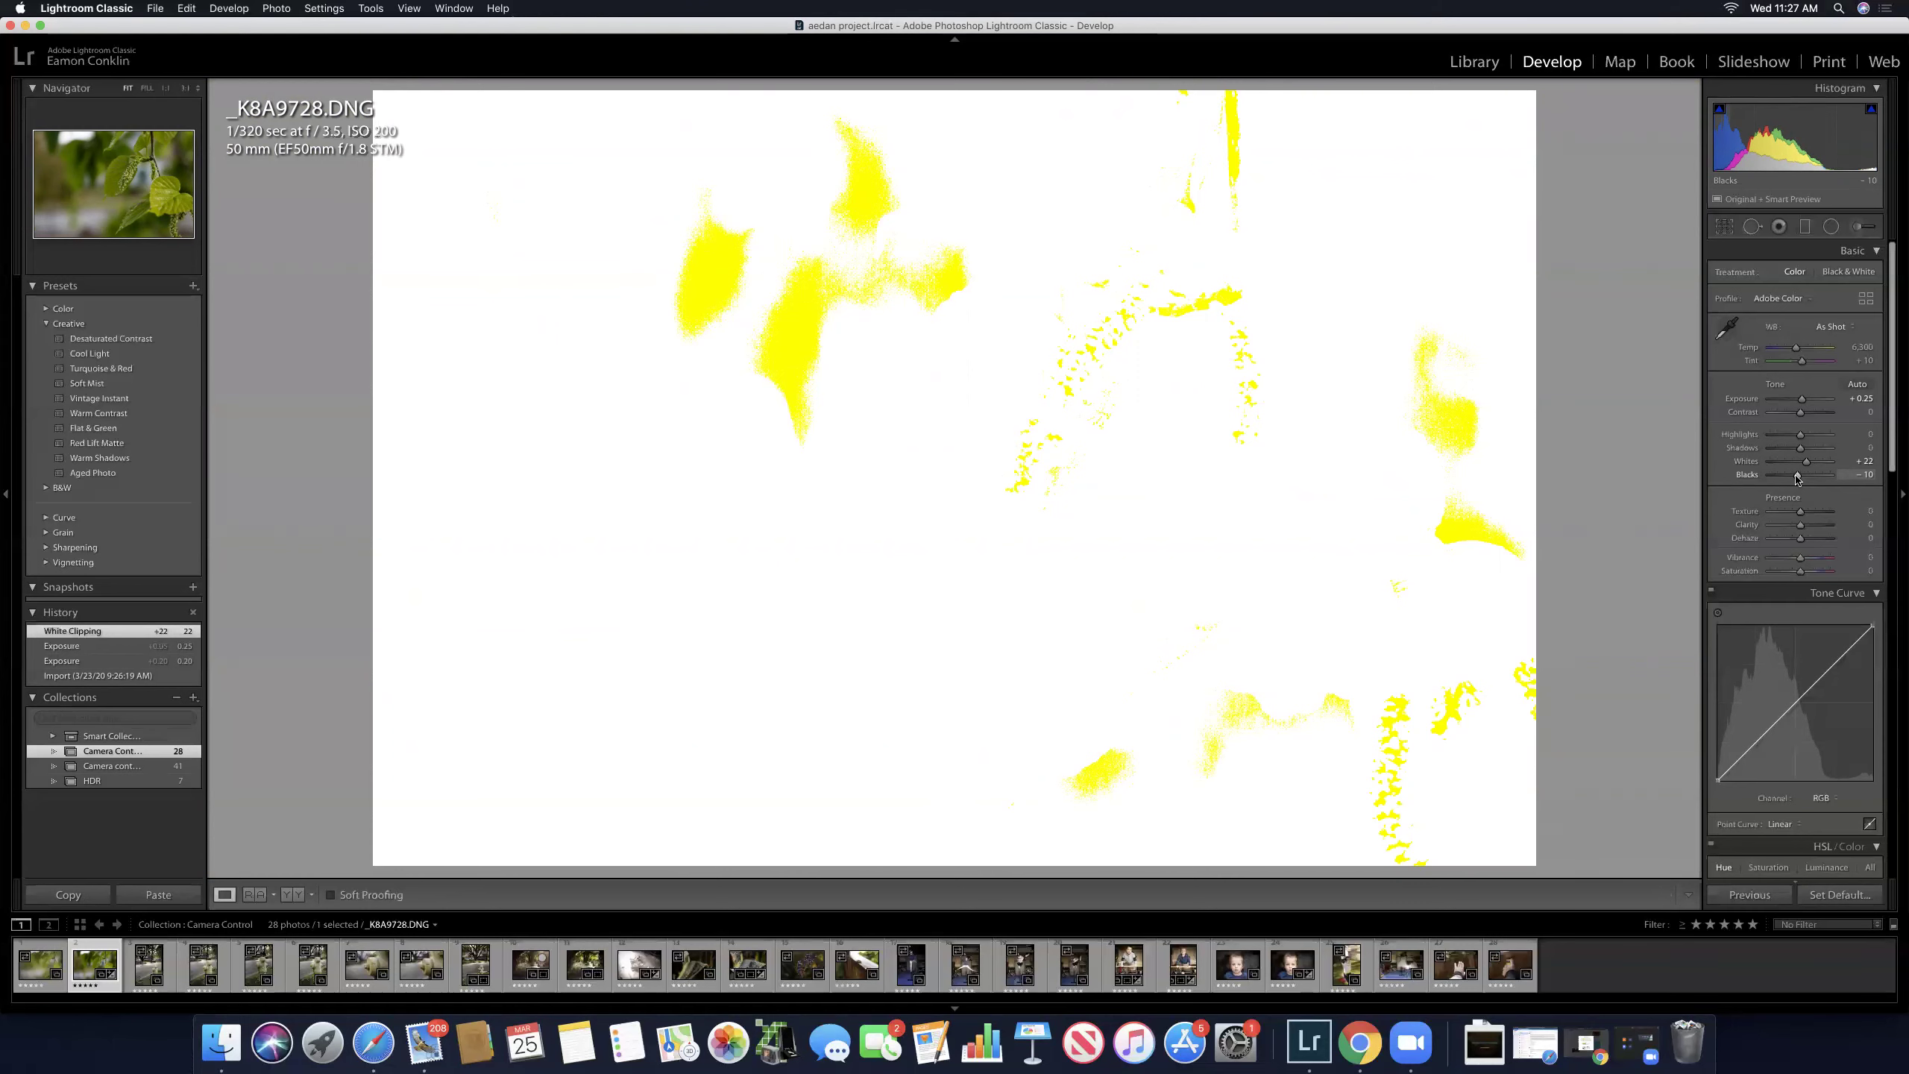
pyautogui.moveTo(1795, 478); pyautogui.dragTo(1795, 478)
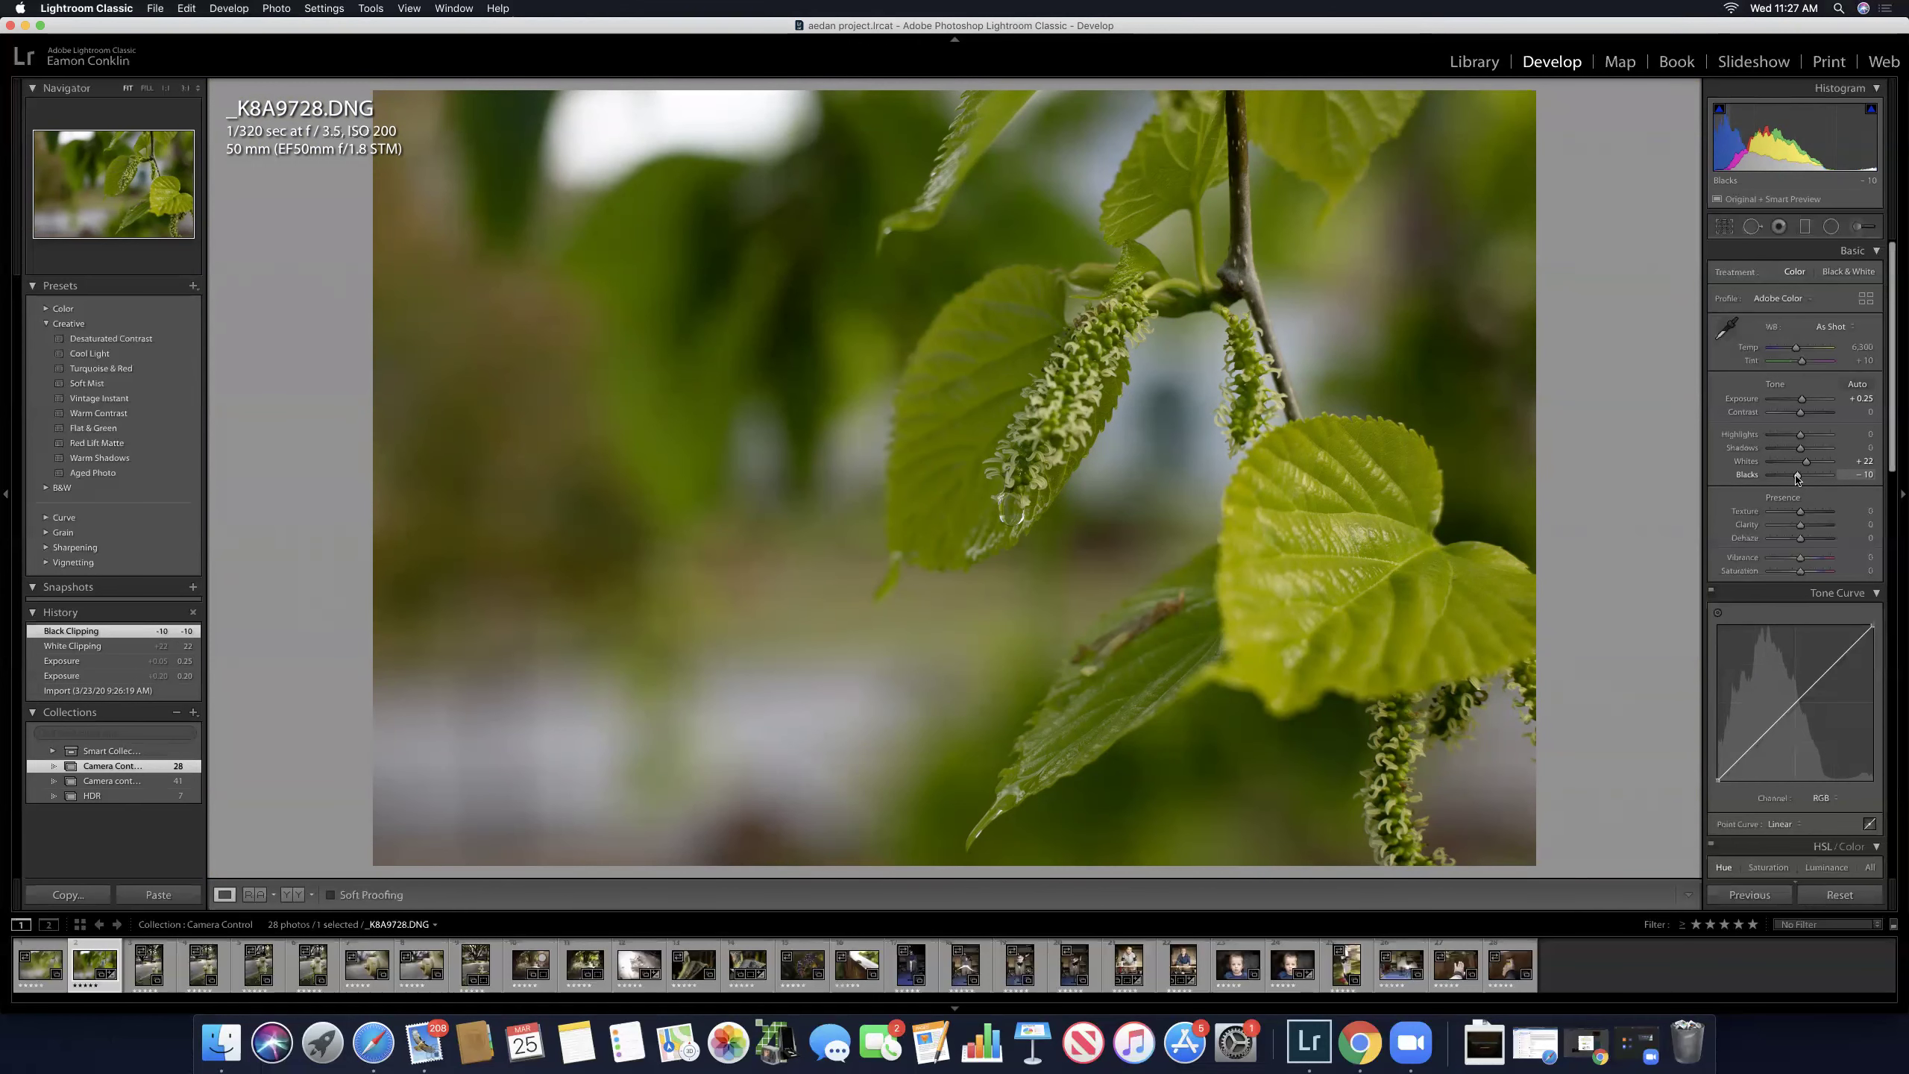
pyautogui.moveTo(1796, 478); pyautogui.dragTo(1783, 478)
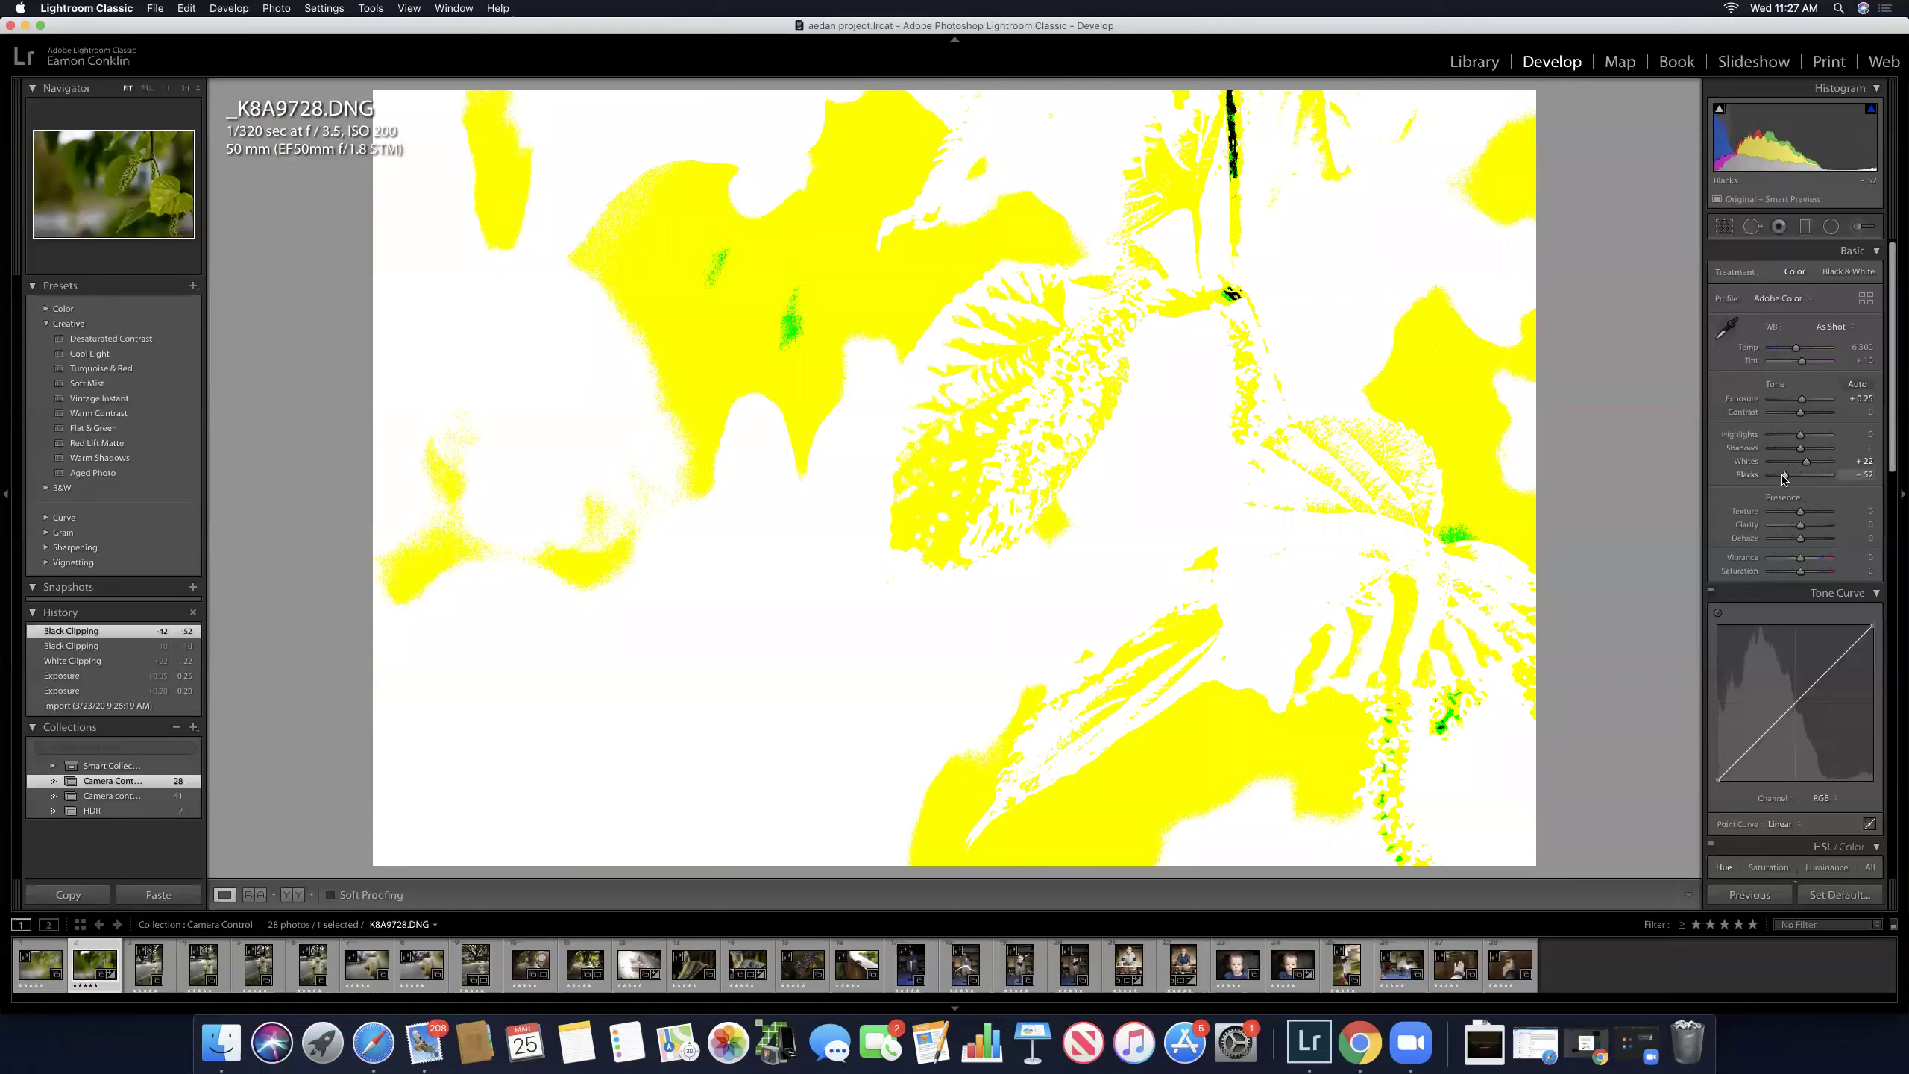
pyautogui.moveTo(1786, 478); pyautogui.dragTo(1787, 476)
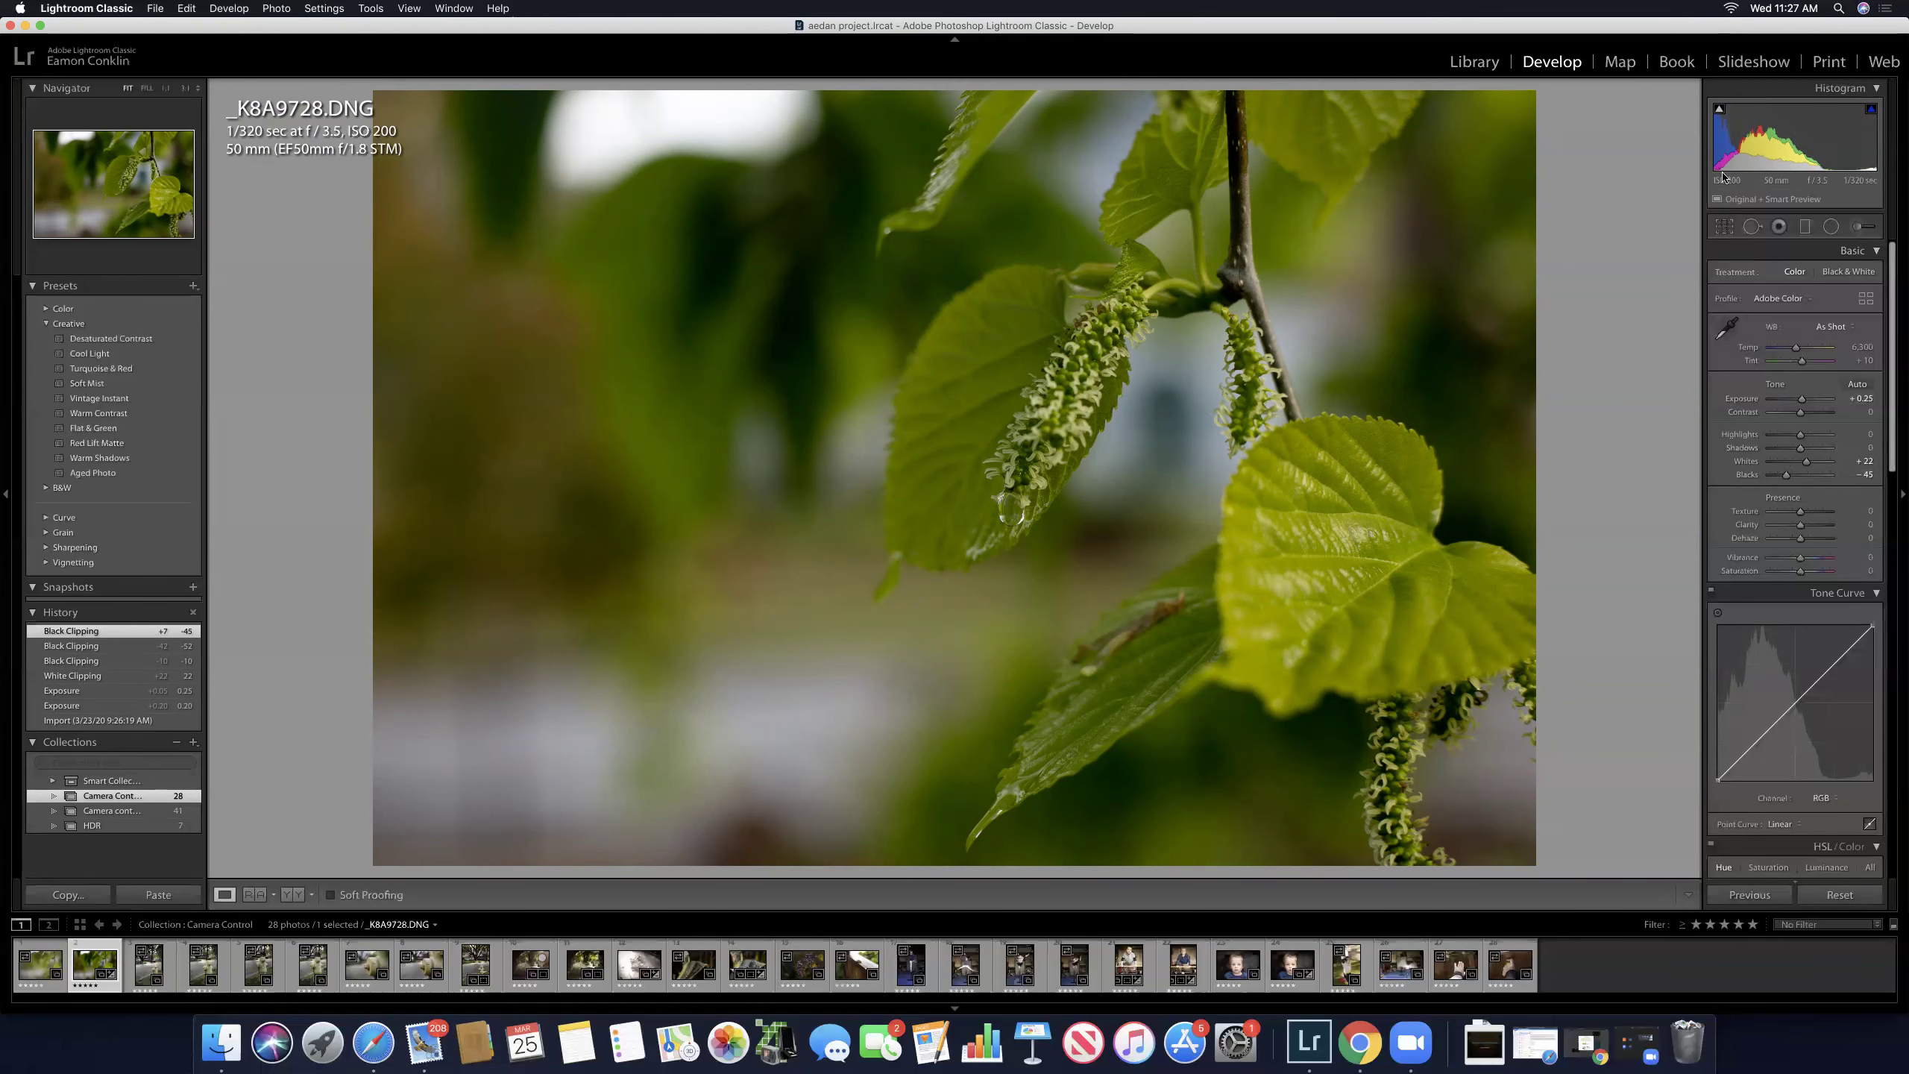
pyautogui.moveTo(1786, 475); pyautogui.dragTo(1787, 476)
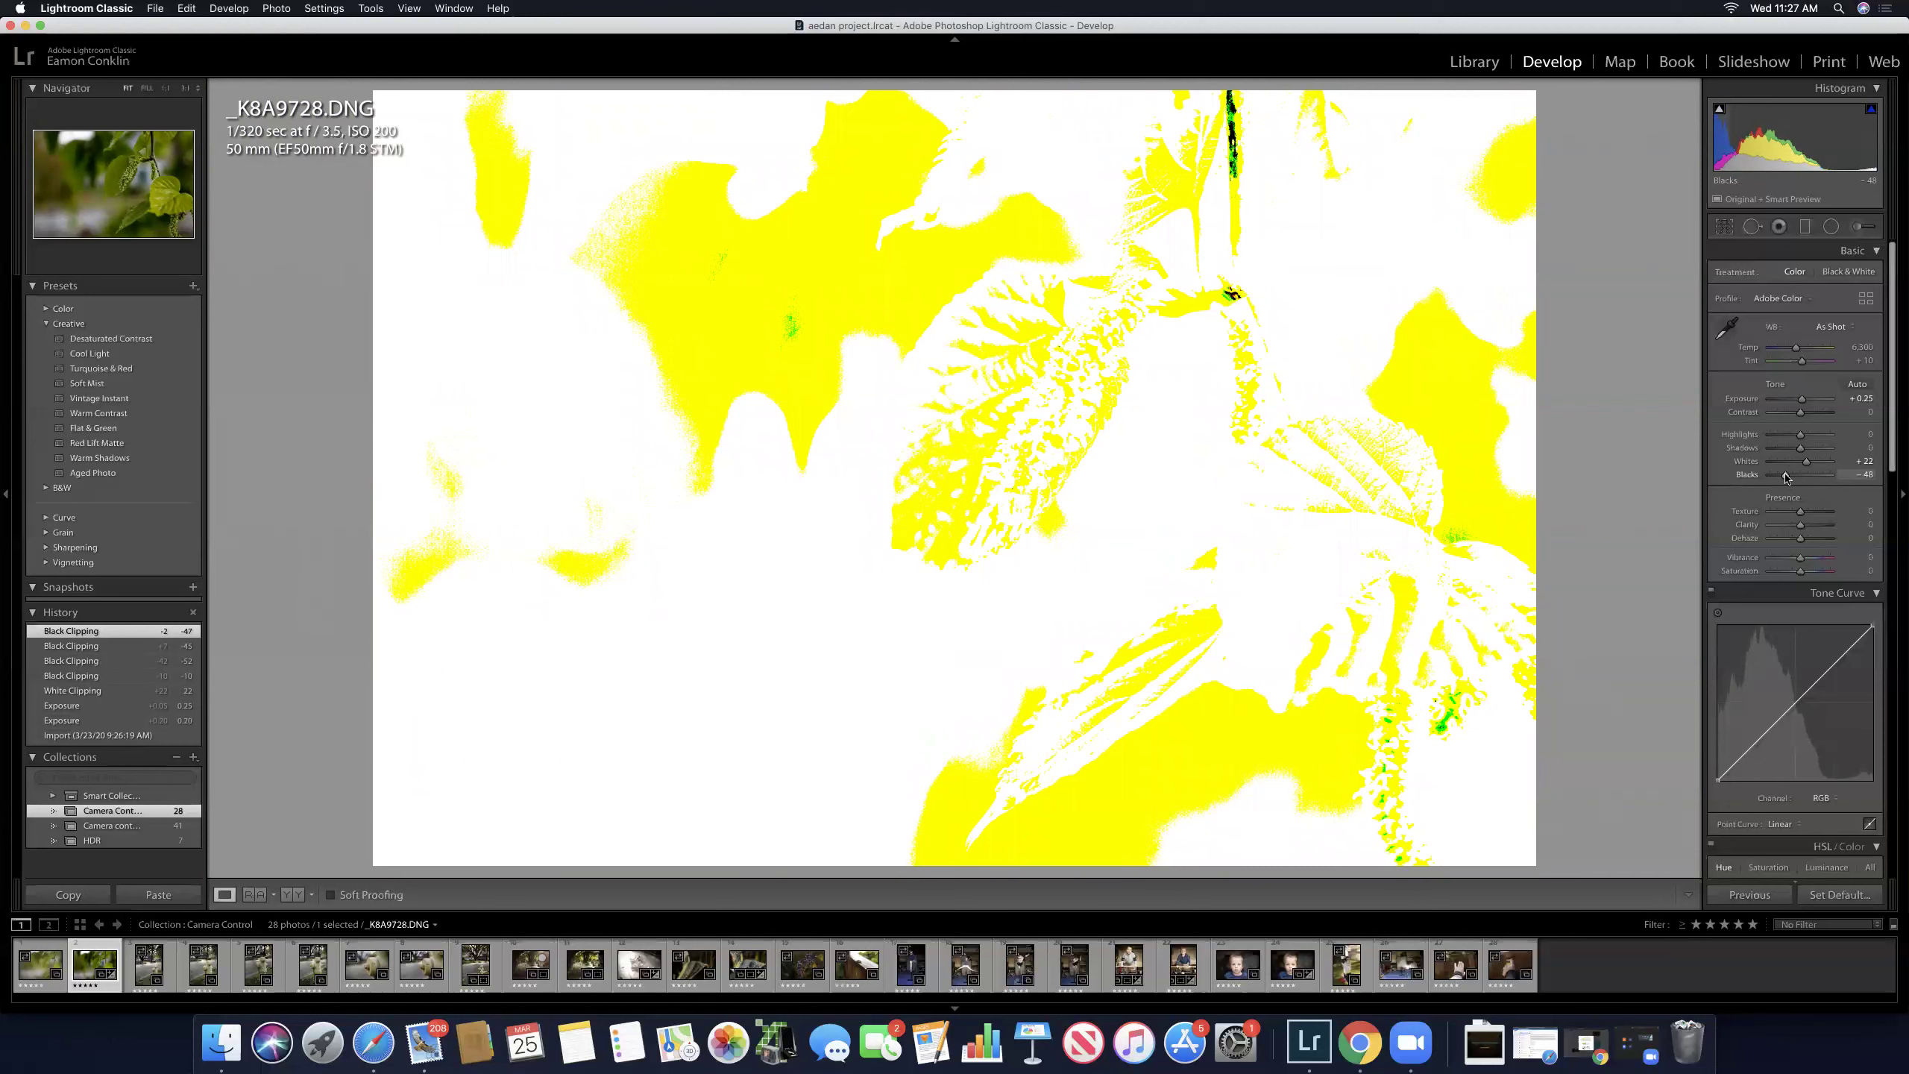
pyautogui.moveTo(1786, 476); pyautogui.dragTo(1787, 476)
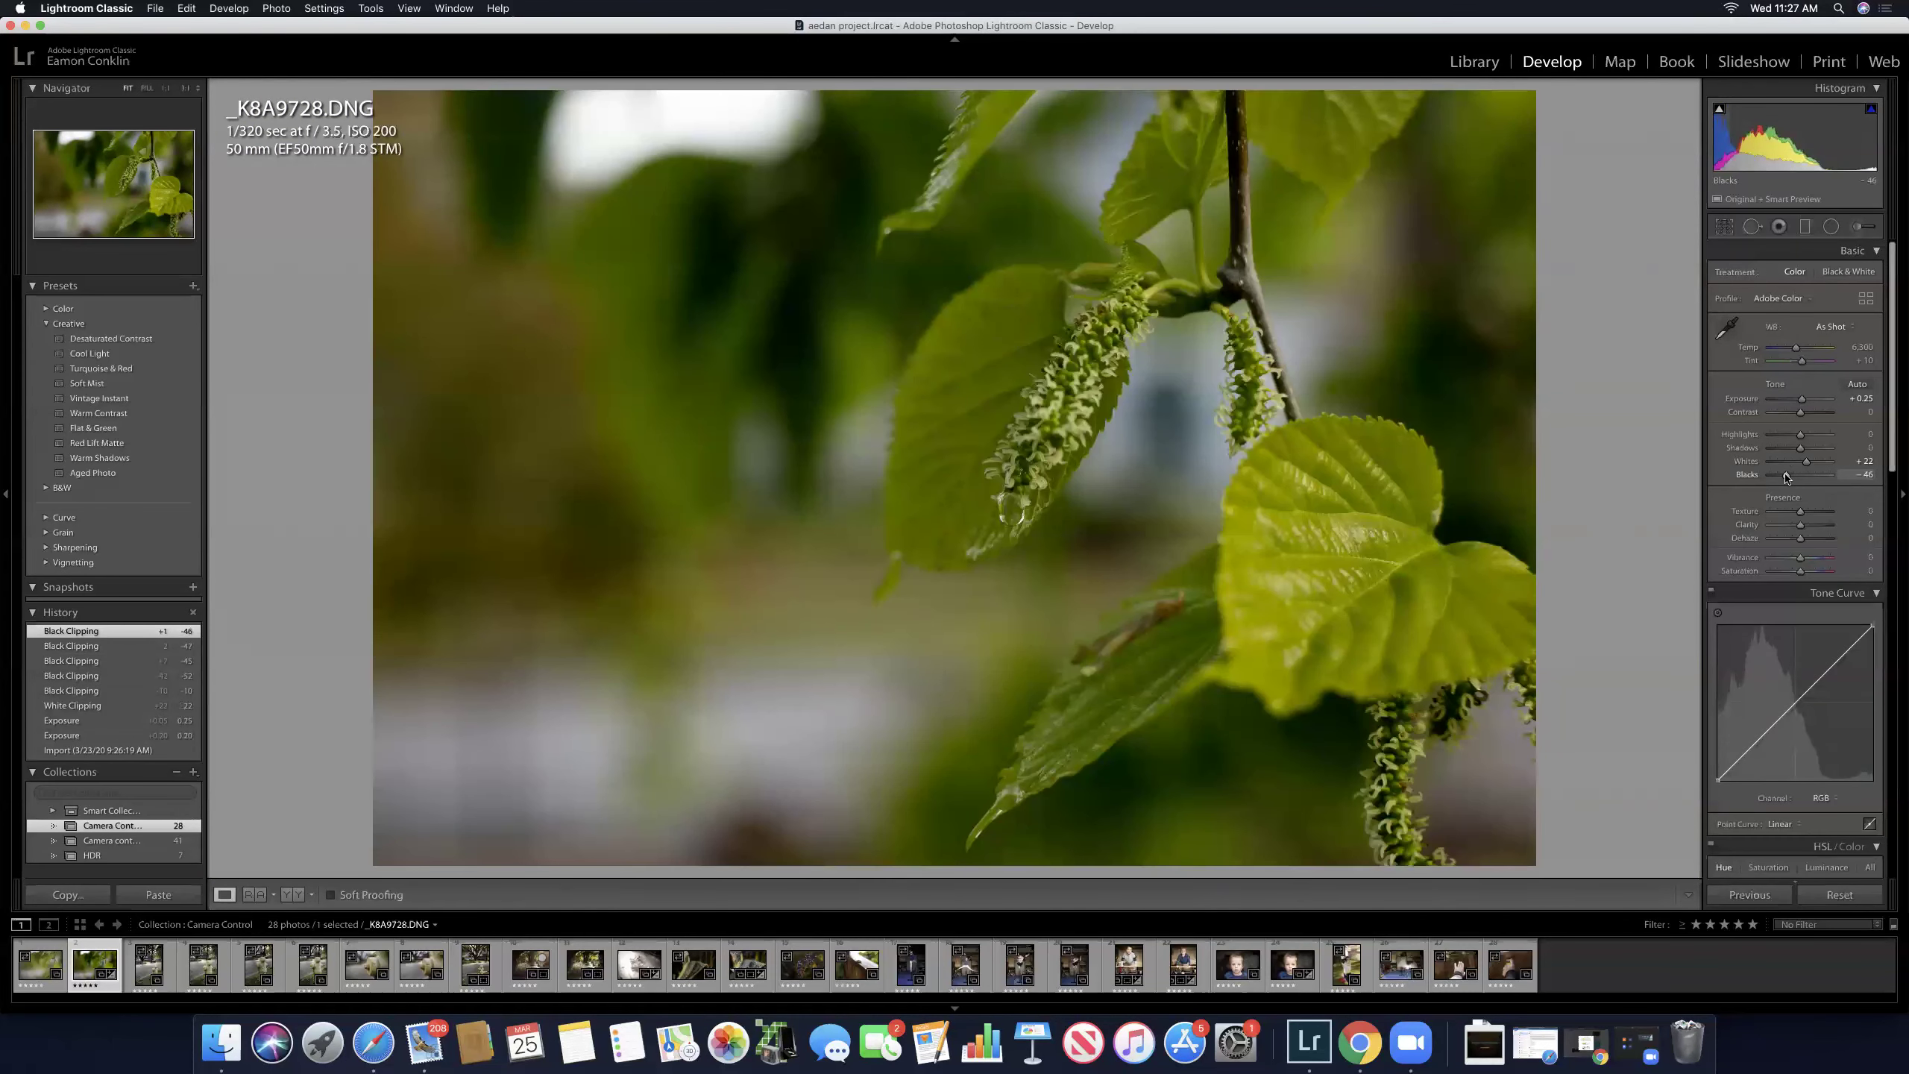
# Step: Inspect the dark branch and catkin up close and compare that area before and after the adjustments
pyautogui.click(1242, 112)
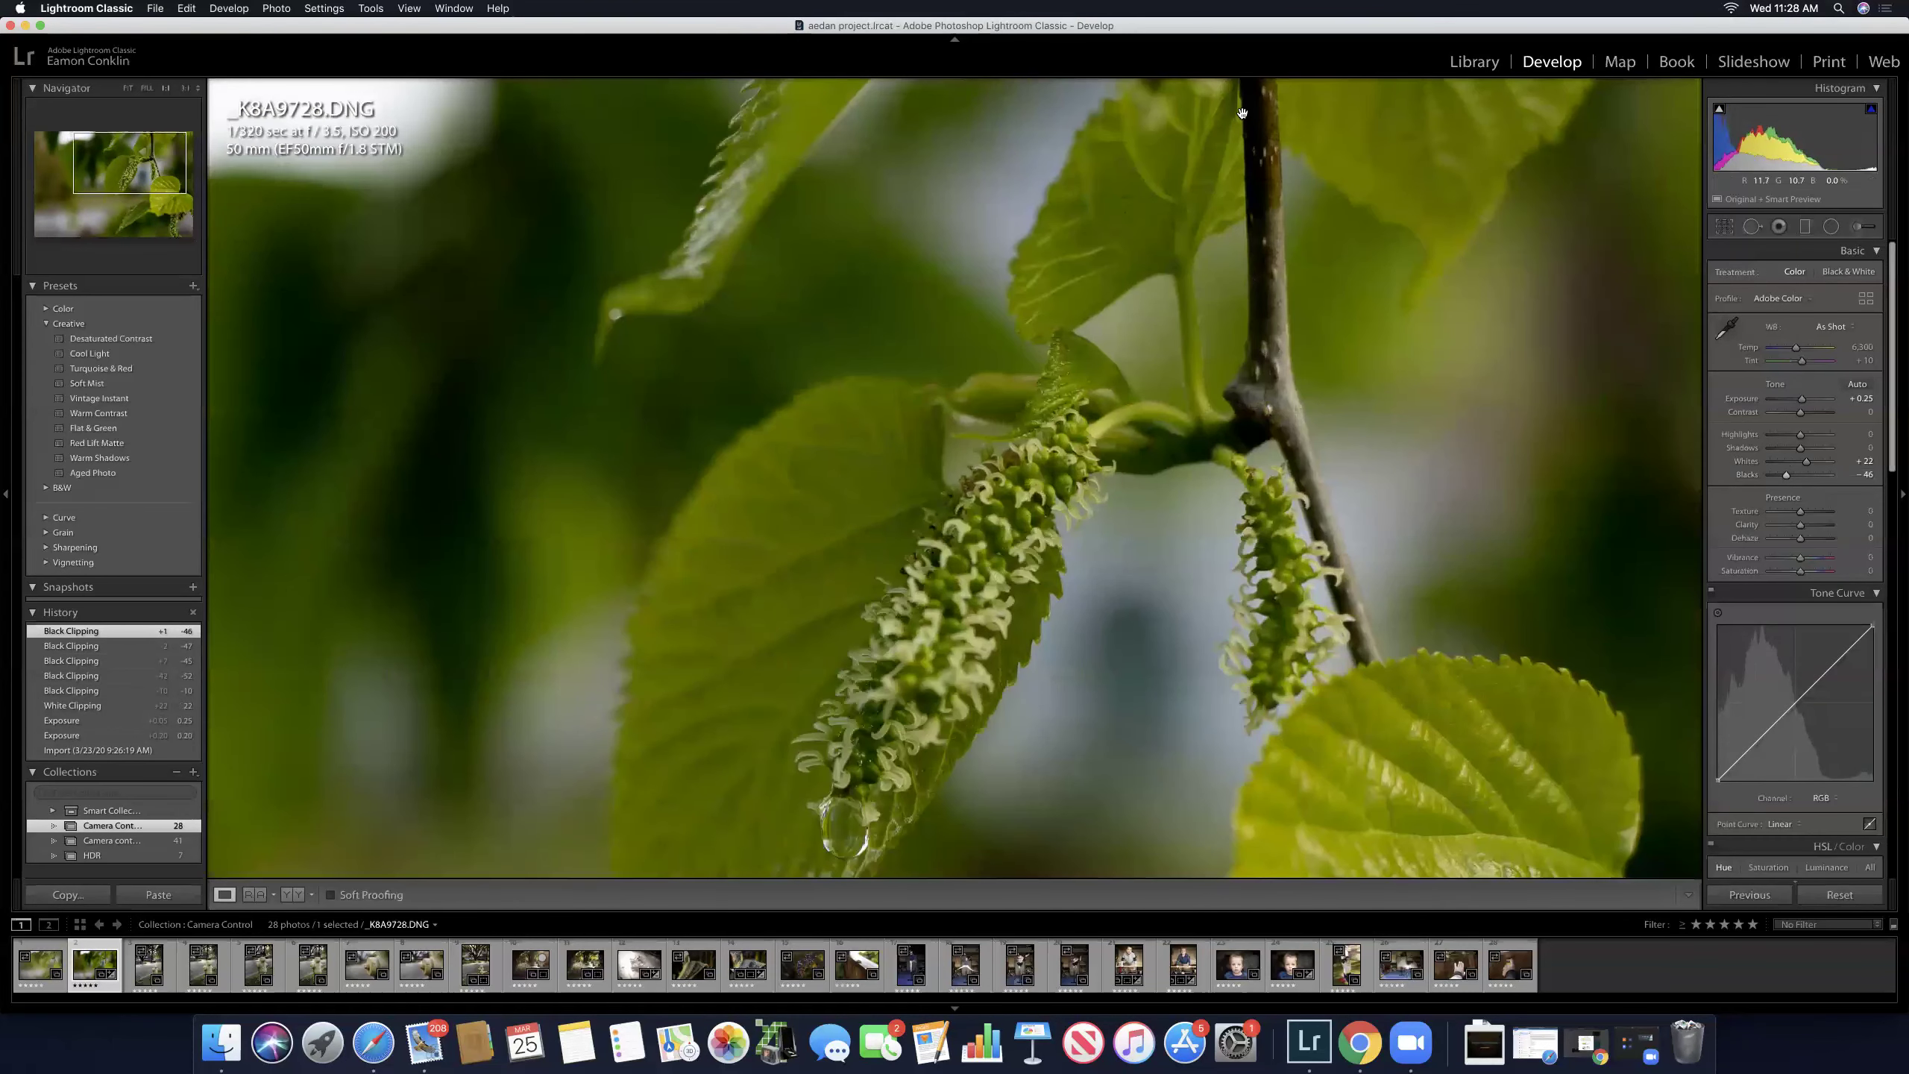
pyautogui.moveTo(1276, 221); pyautogui.dragTo(1271, 294)
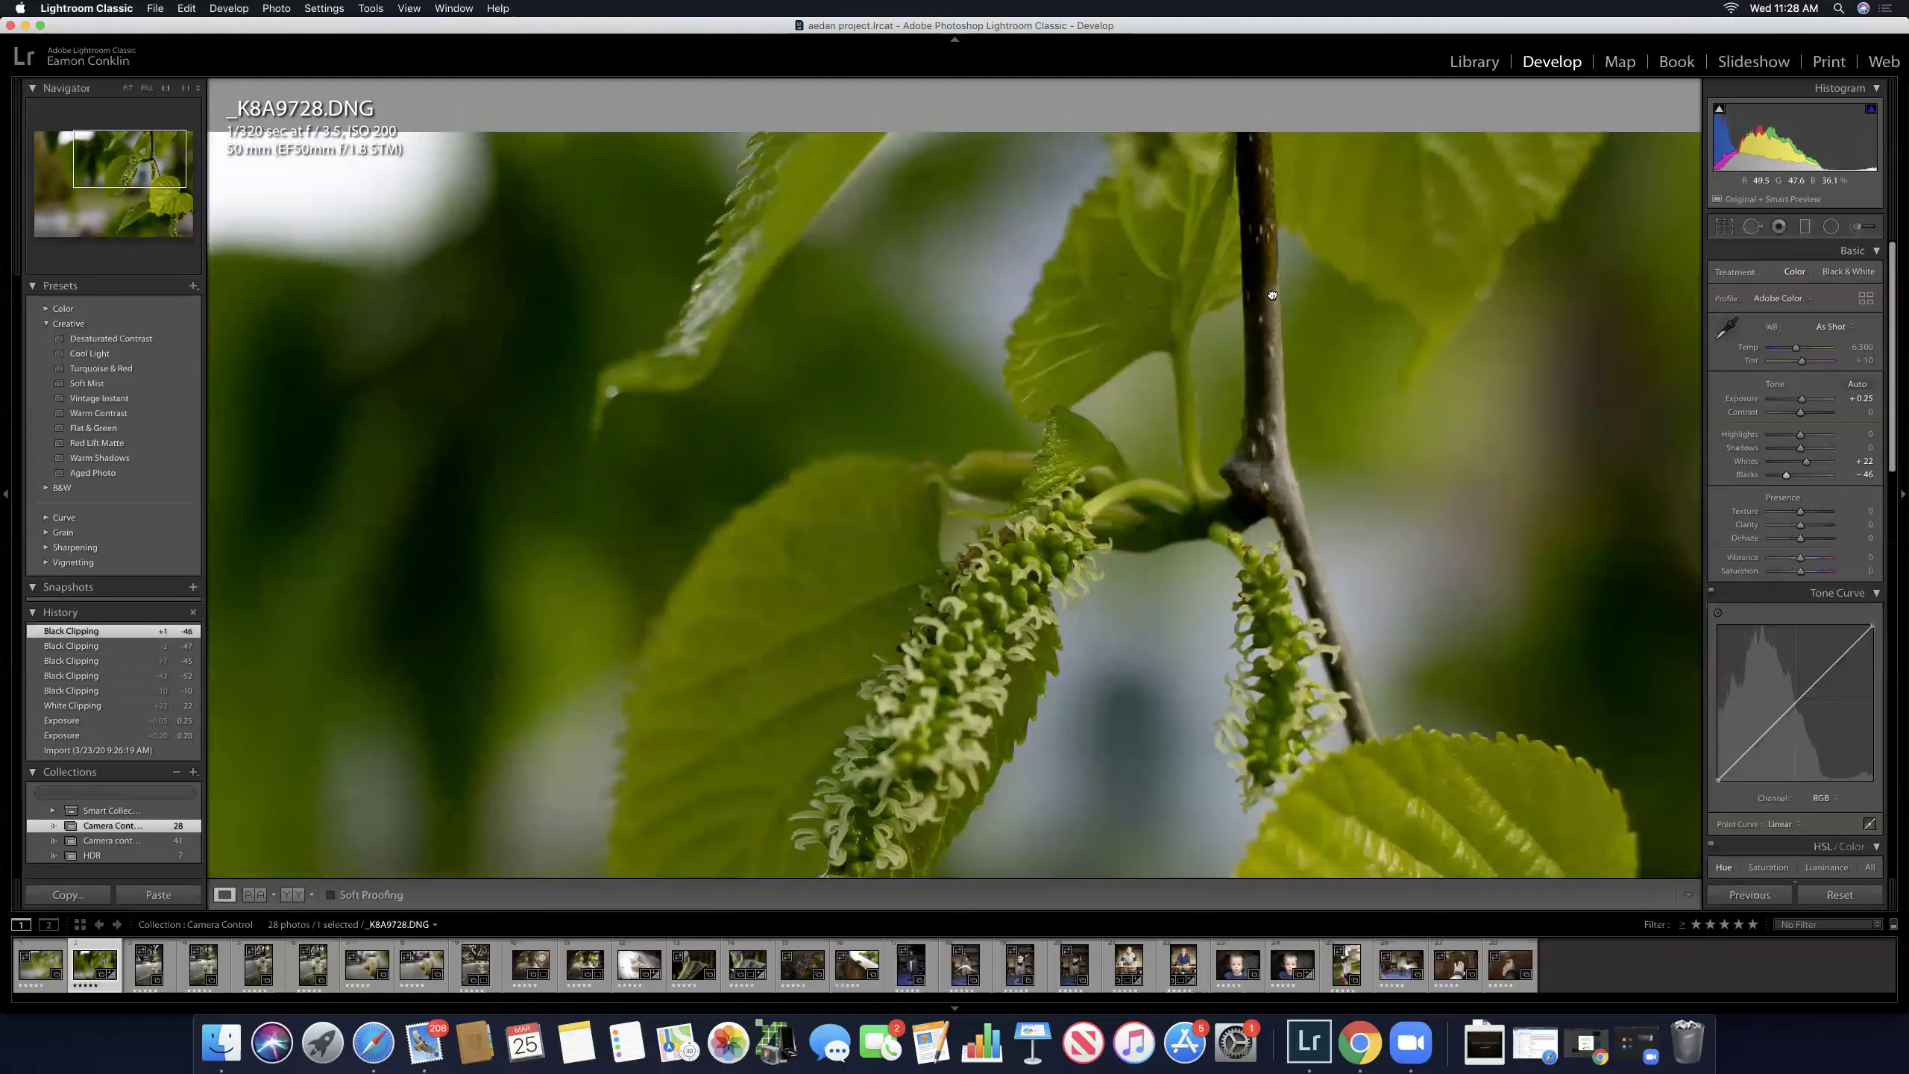
pyautogui.scroll(-5, 1271, 294)
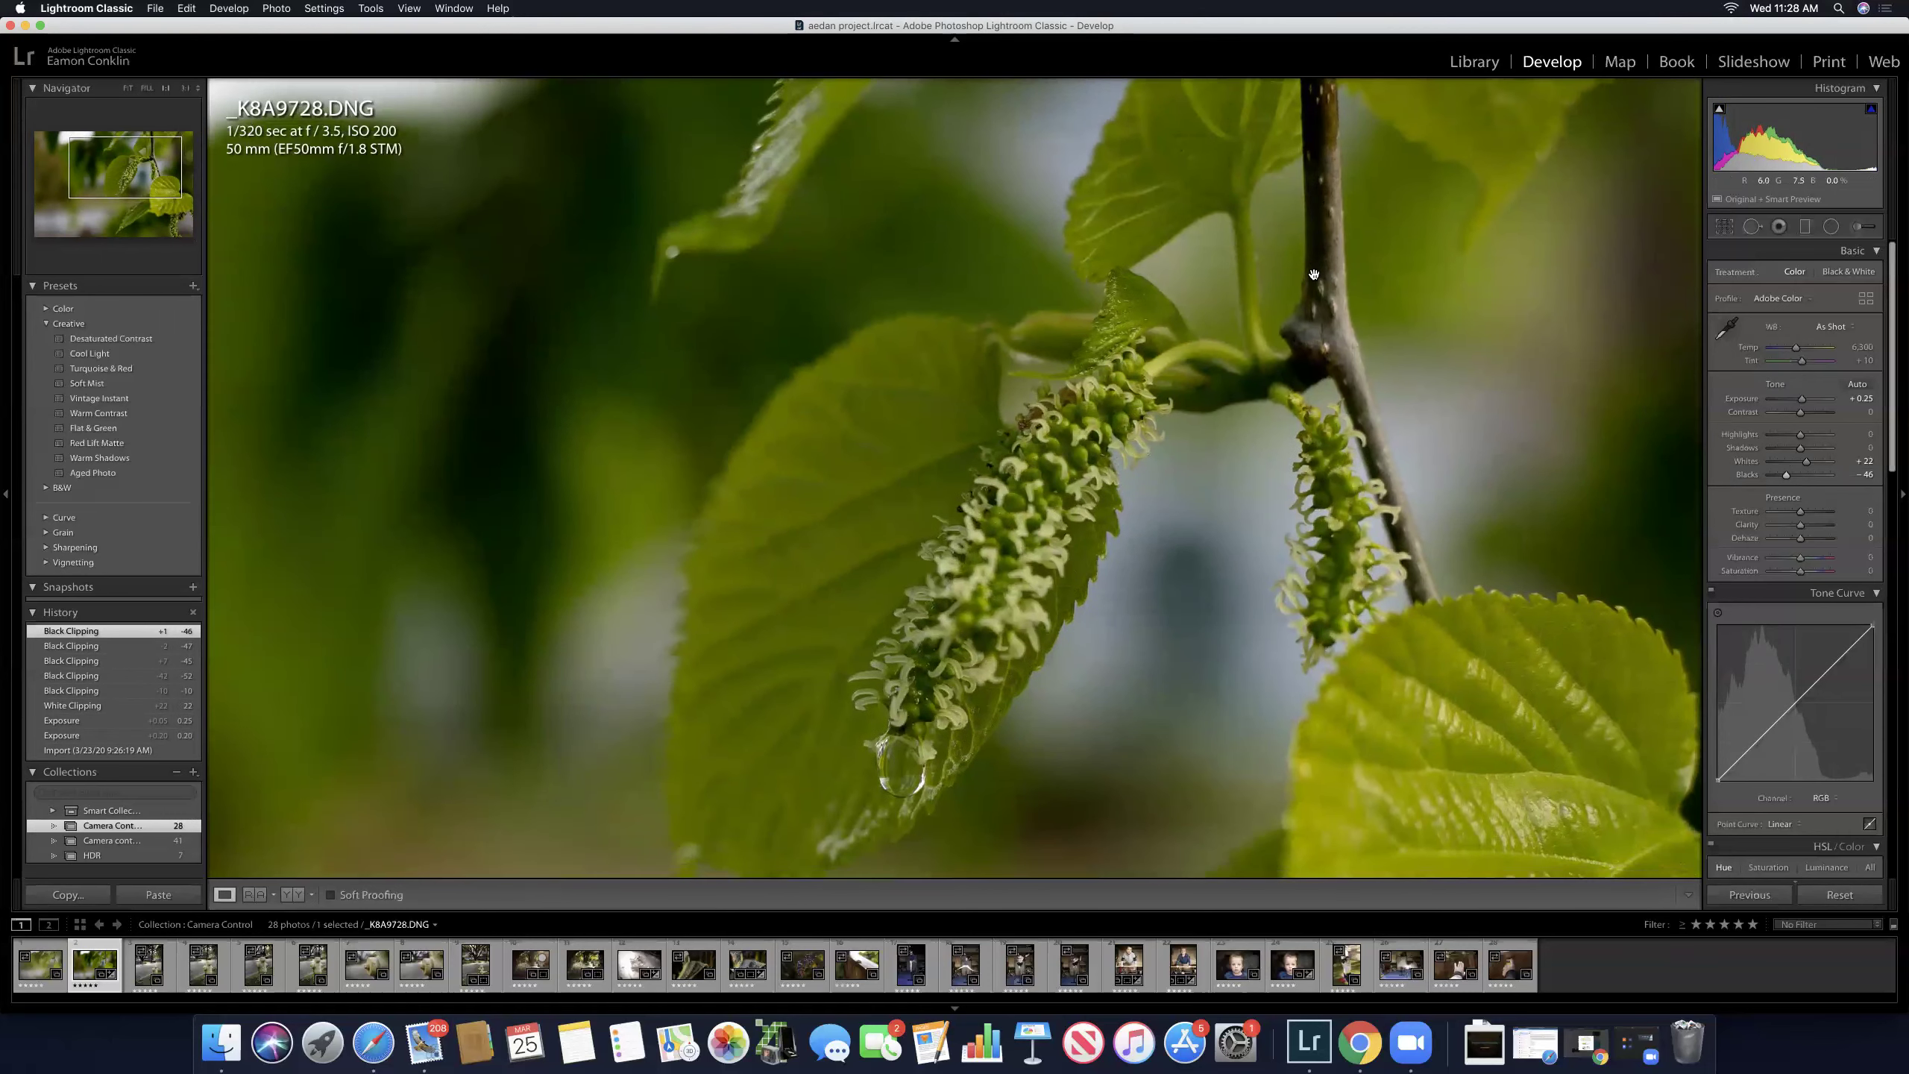
pyautogui.scroll(-3, 1313, 274)
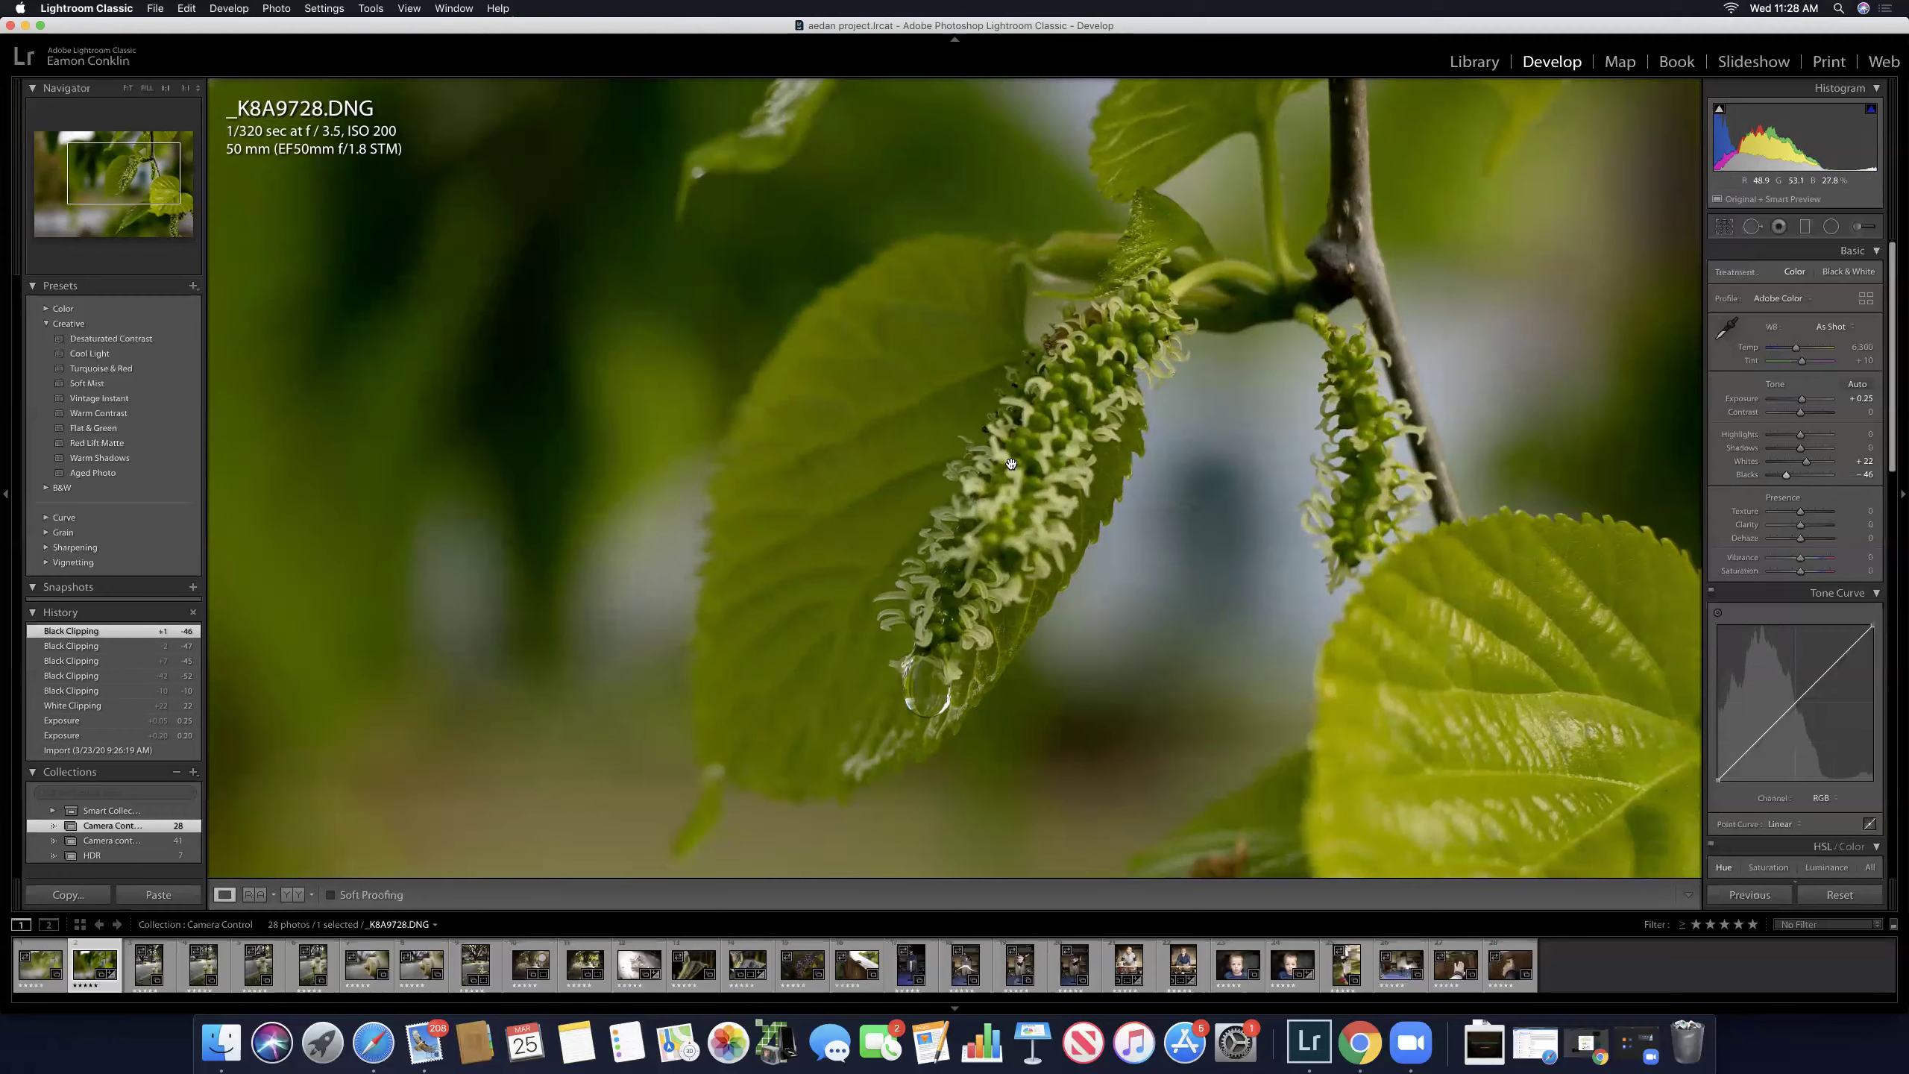
pyautogui.moveTo(1011, 463); pyautogui.dragTo(1055, 408)
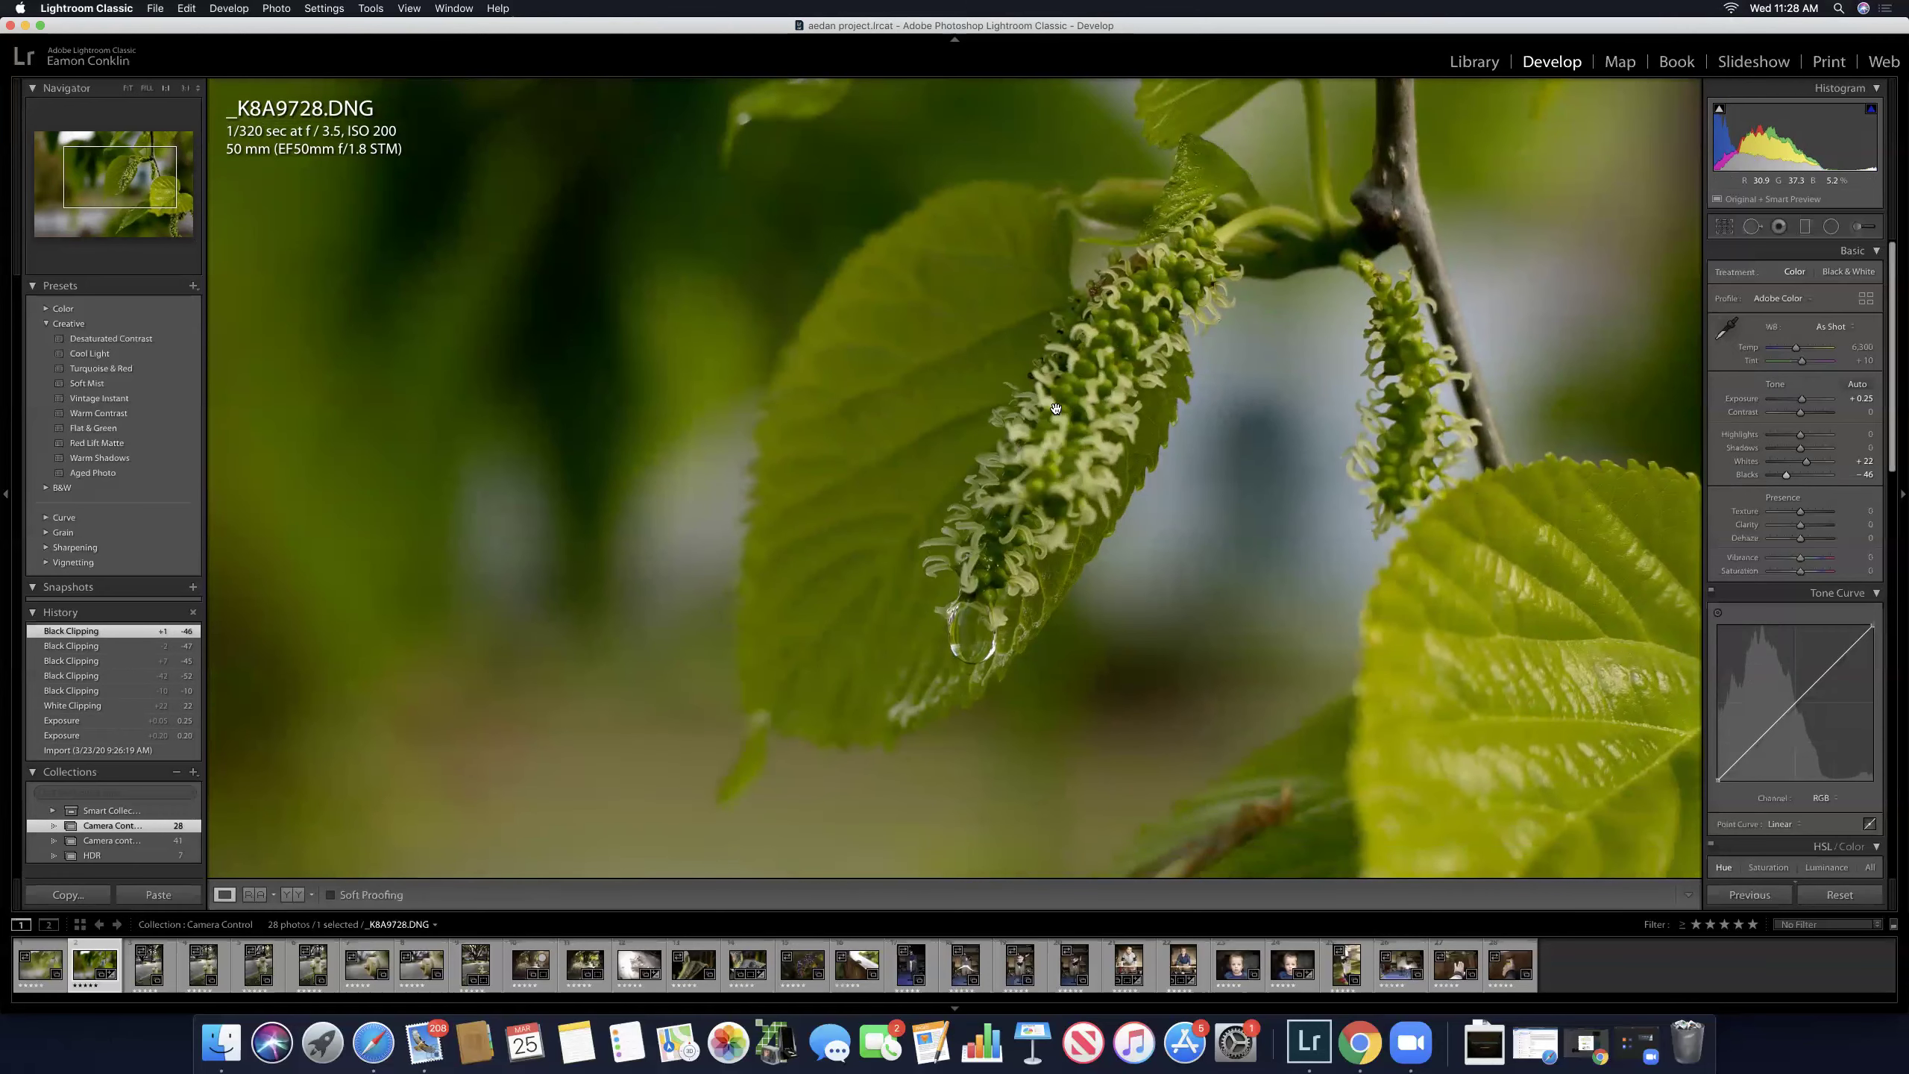
pyautogui.press('\\')
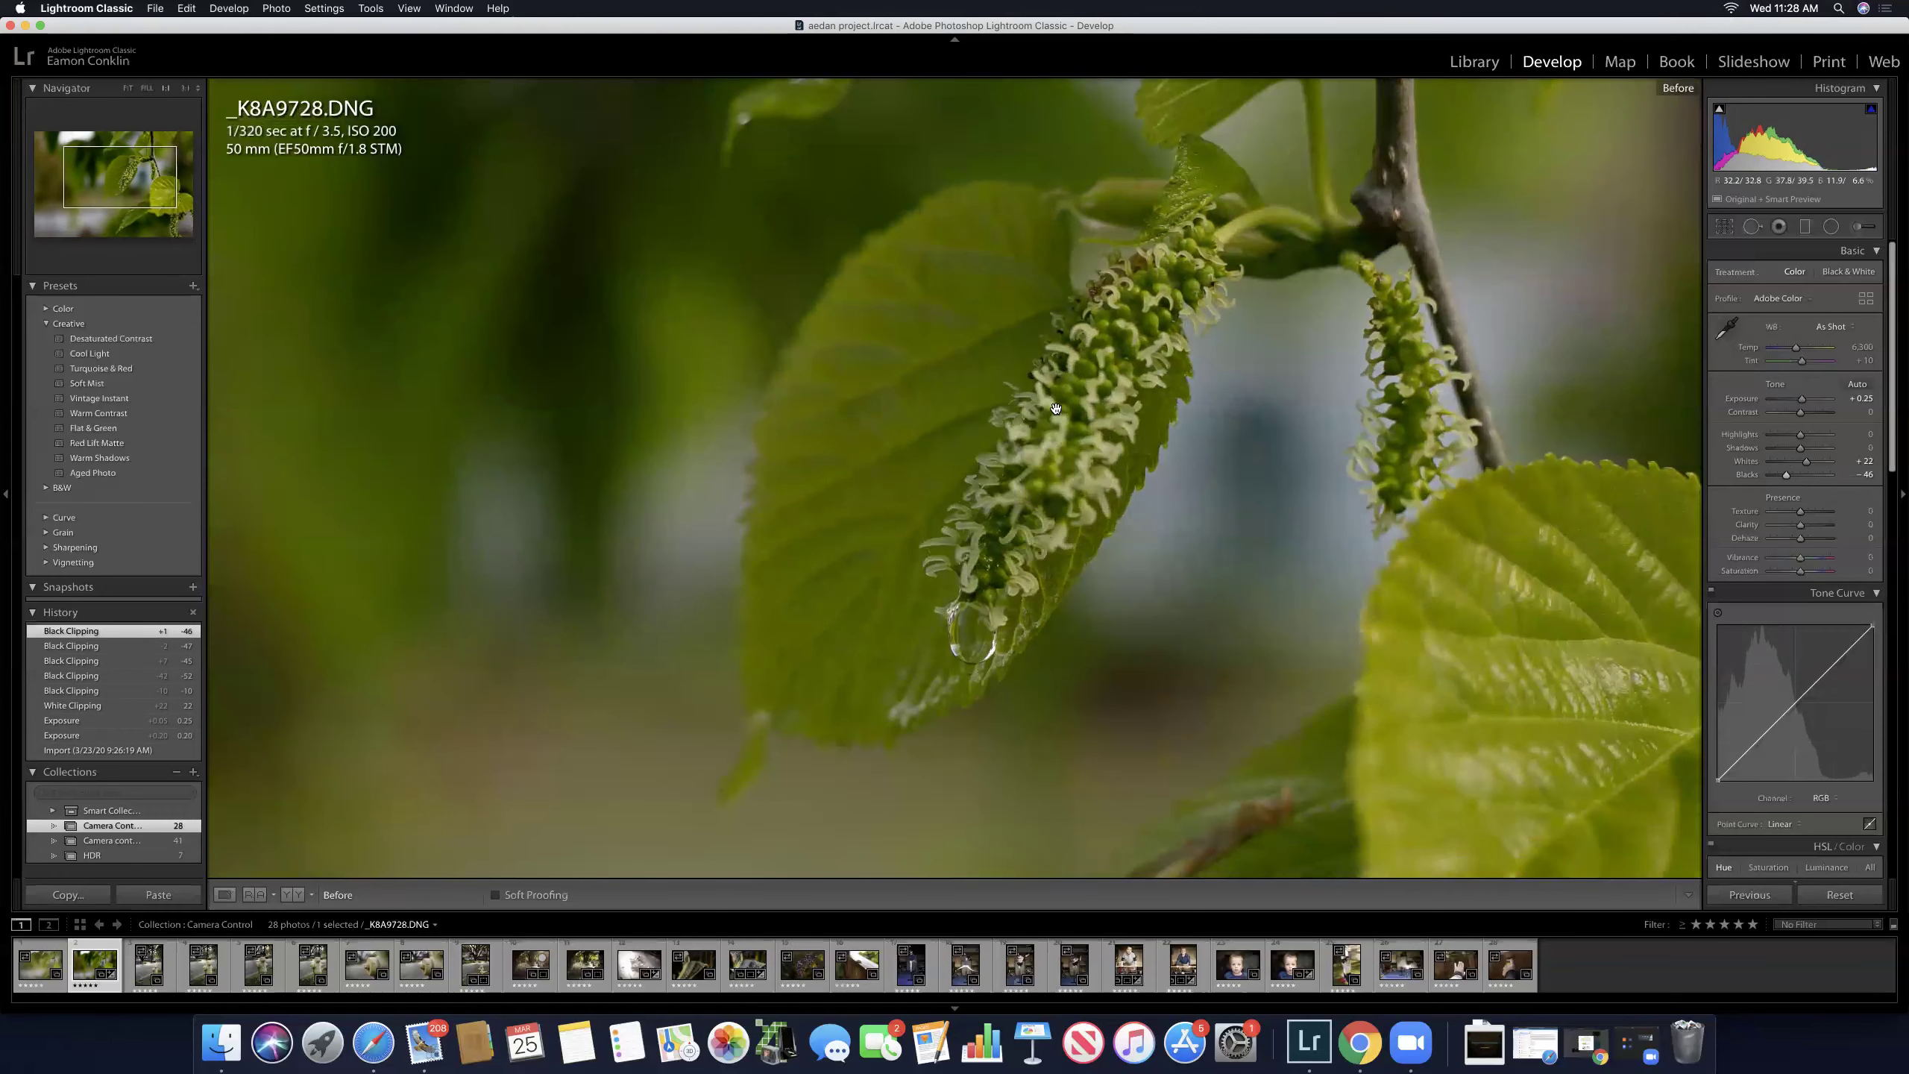
pyautogui.press('\\')
pyautogui.press('\\')
pyautogui.press('\\')
pyautogui.press('\\')
pyautogui.press('\\')
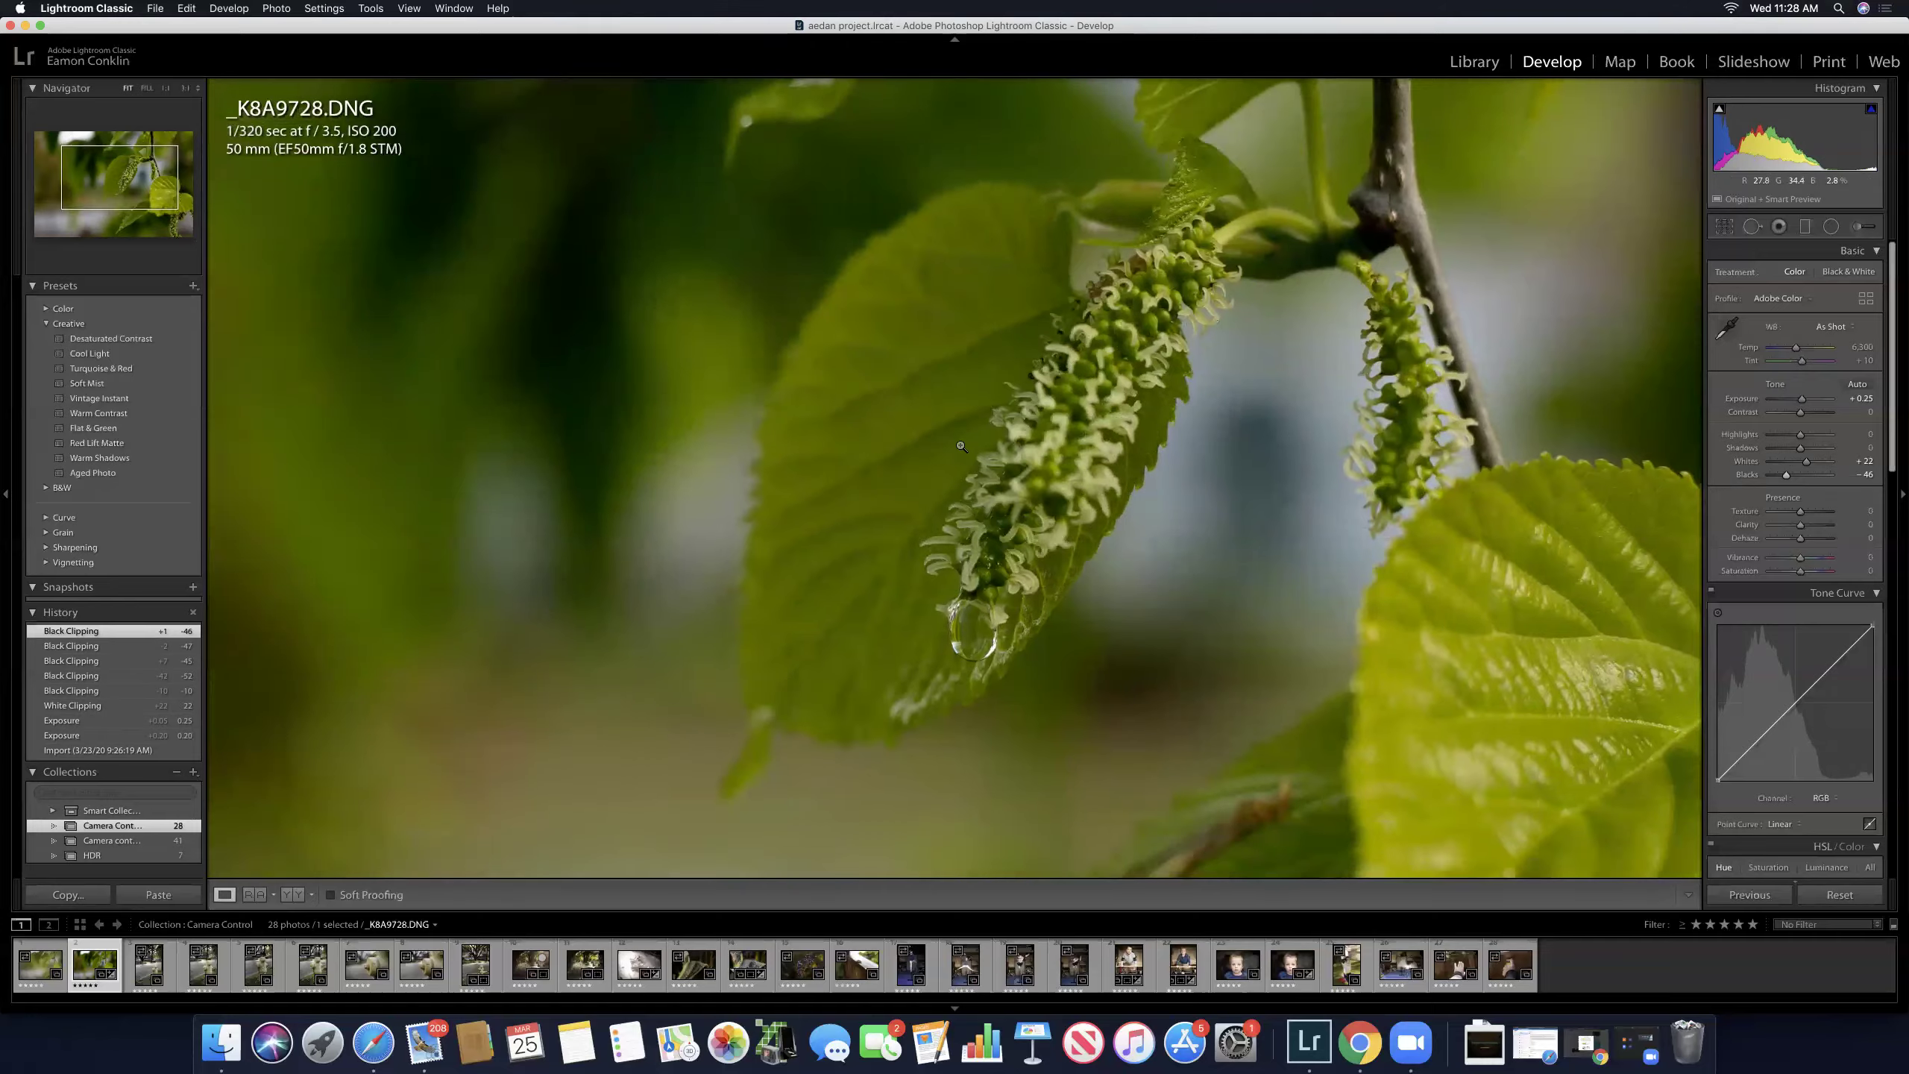
# Step: Compare the whole photo before and after the adjustments
pyautogui.click(976, 440)
pyautogui.press('\\')
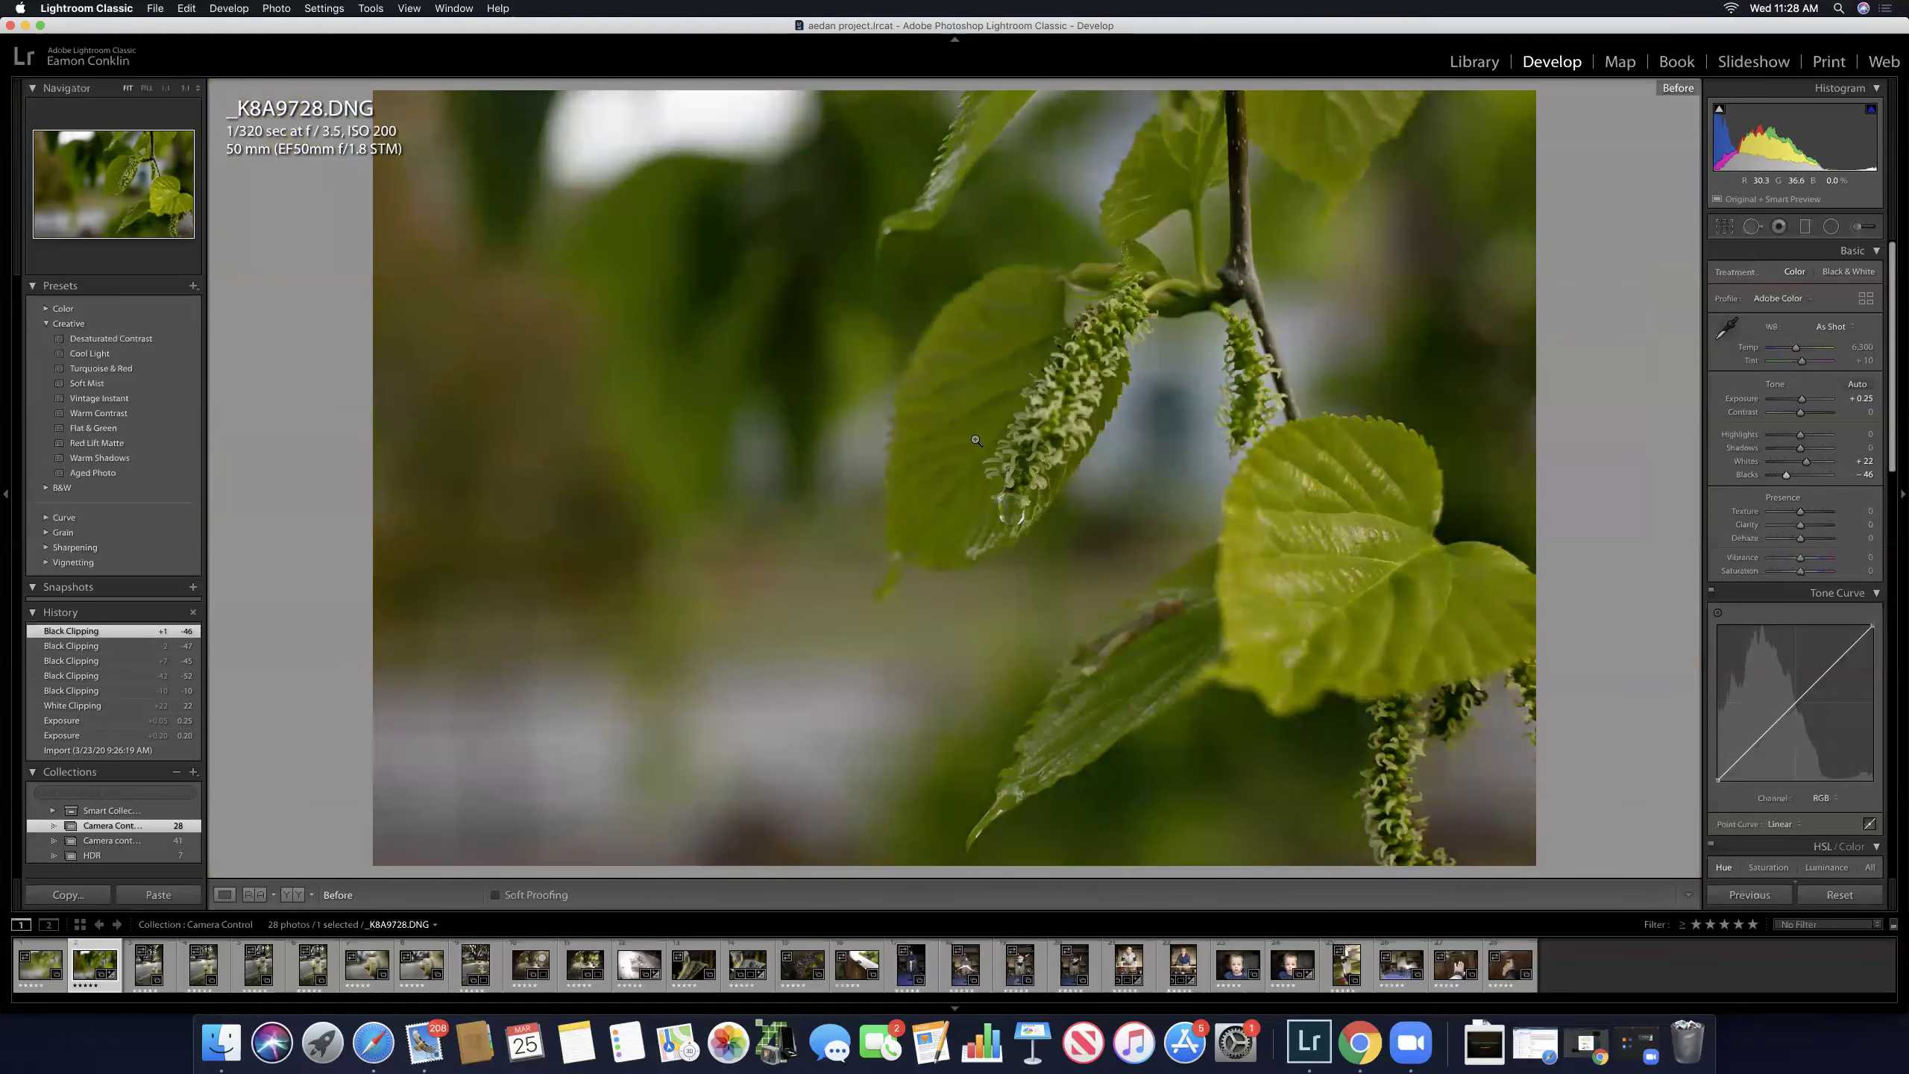
pyautogui.press('\\')
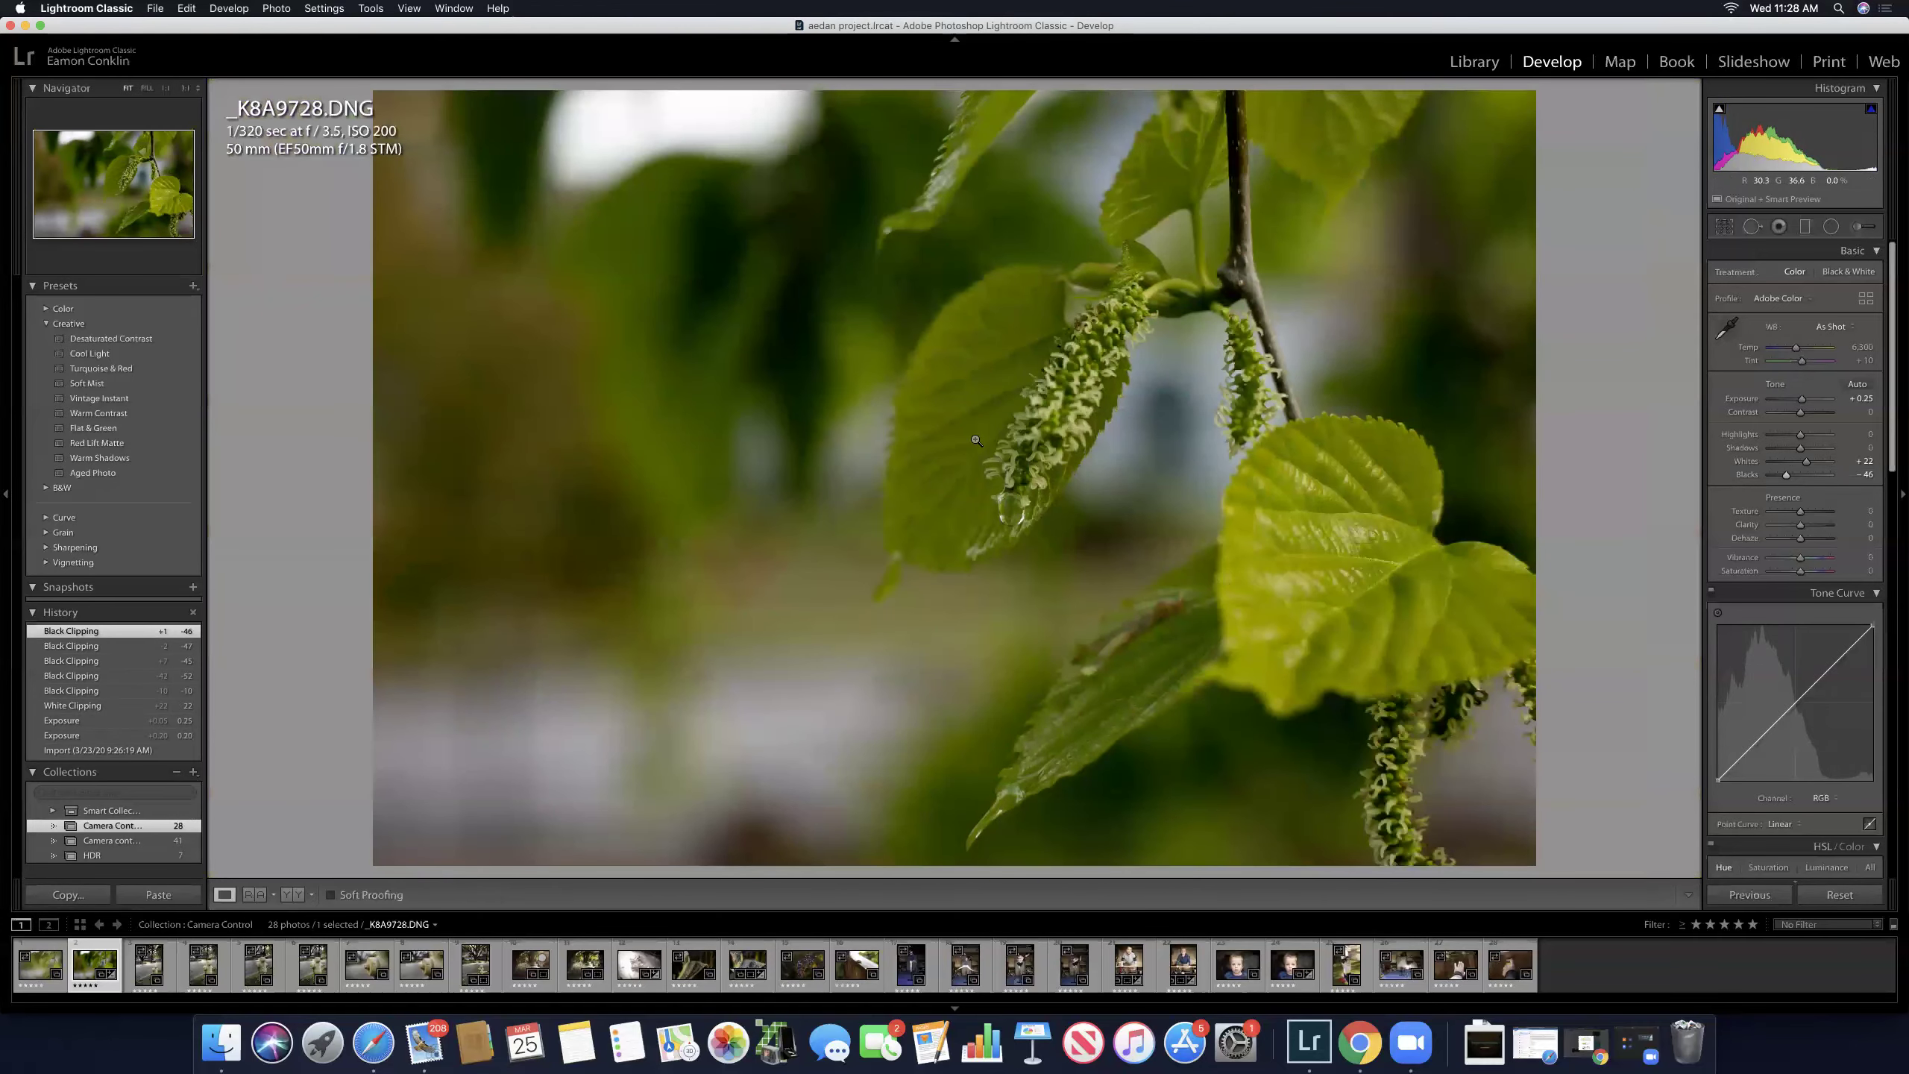
pyautogui.press('\\')
pyautogui.press('\\')
pyautogui.press('\\')
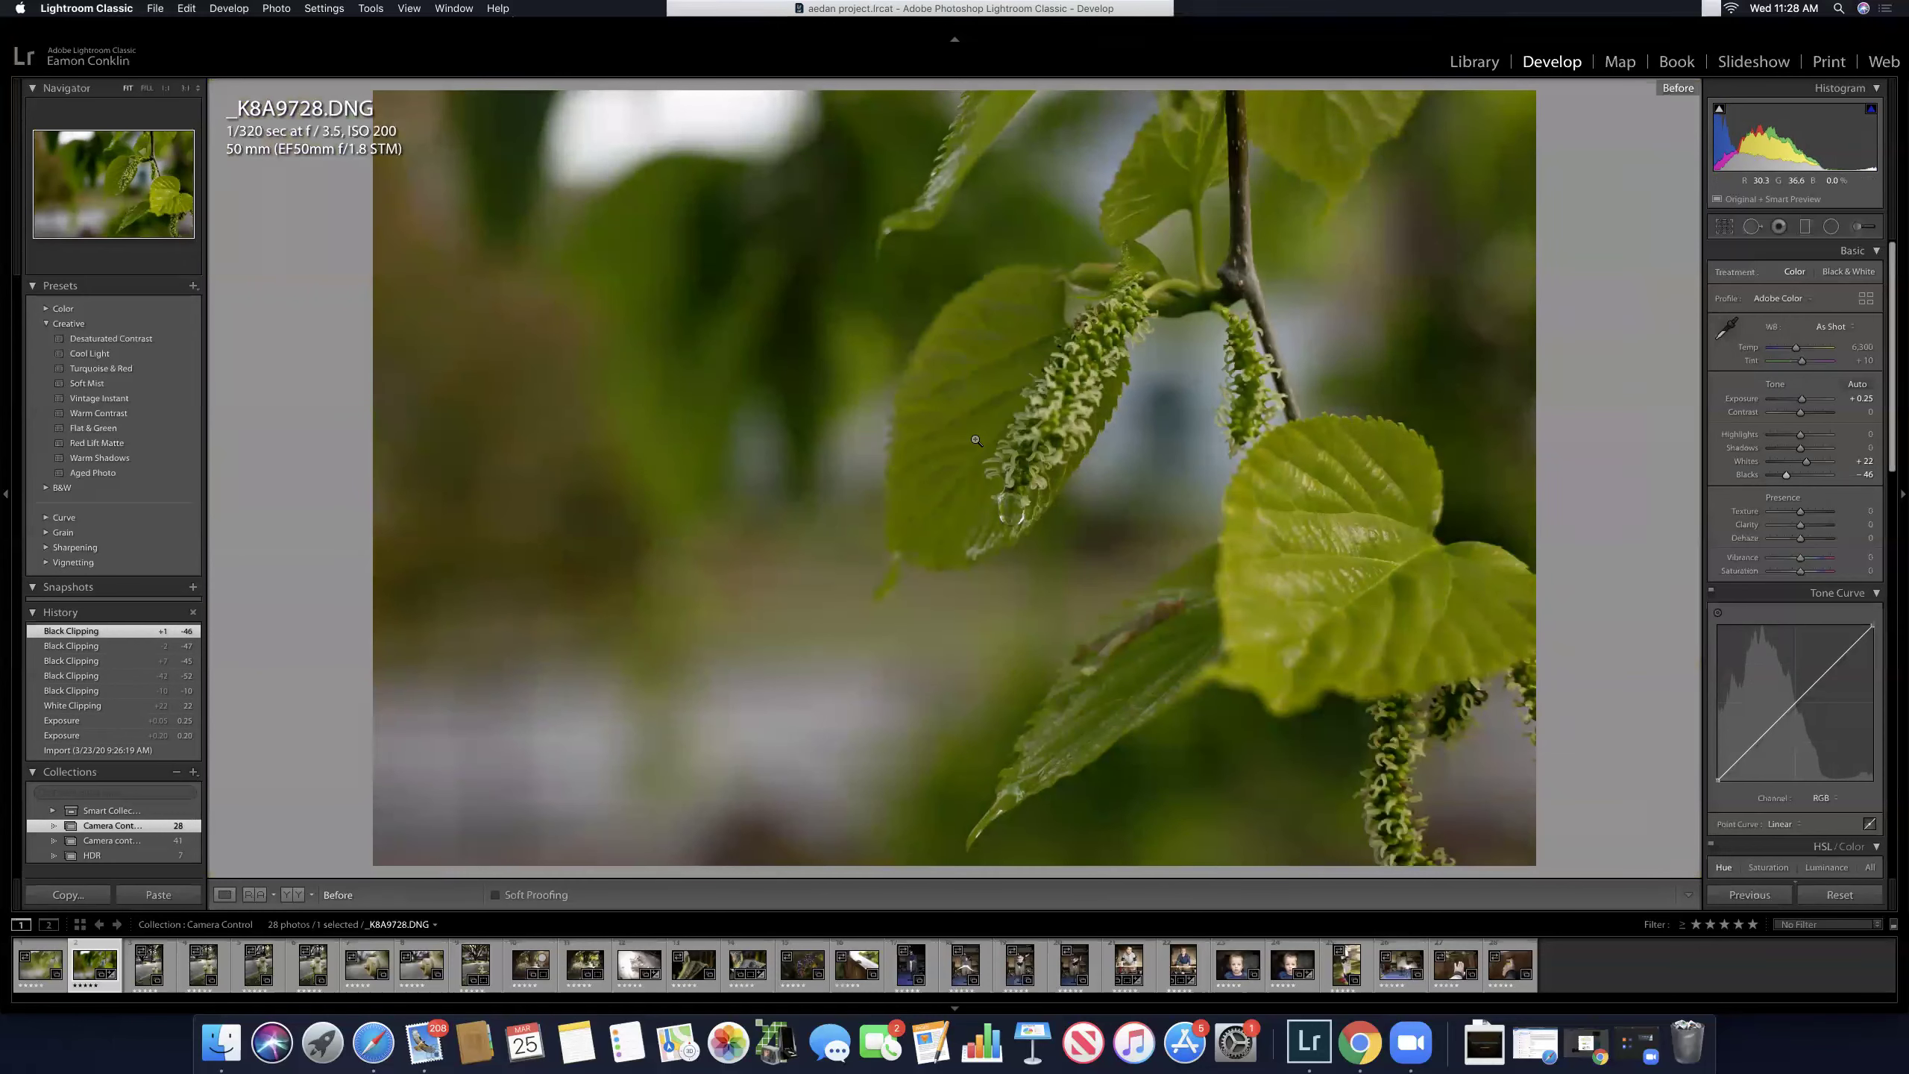
pyautogui.press('\\')
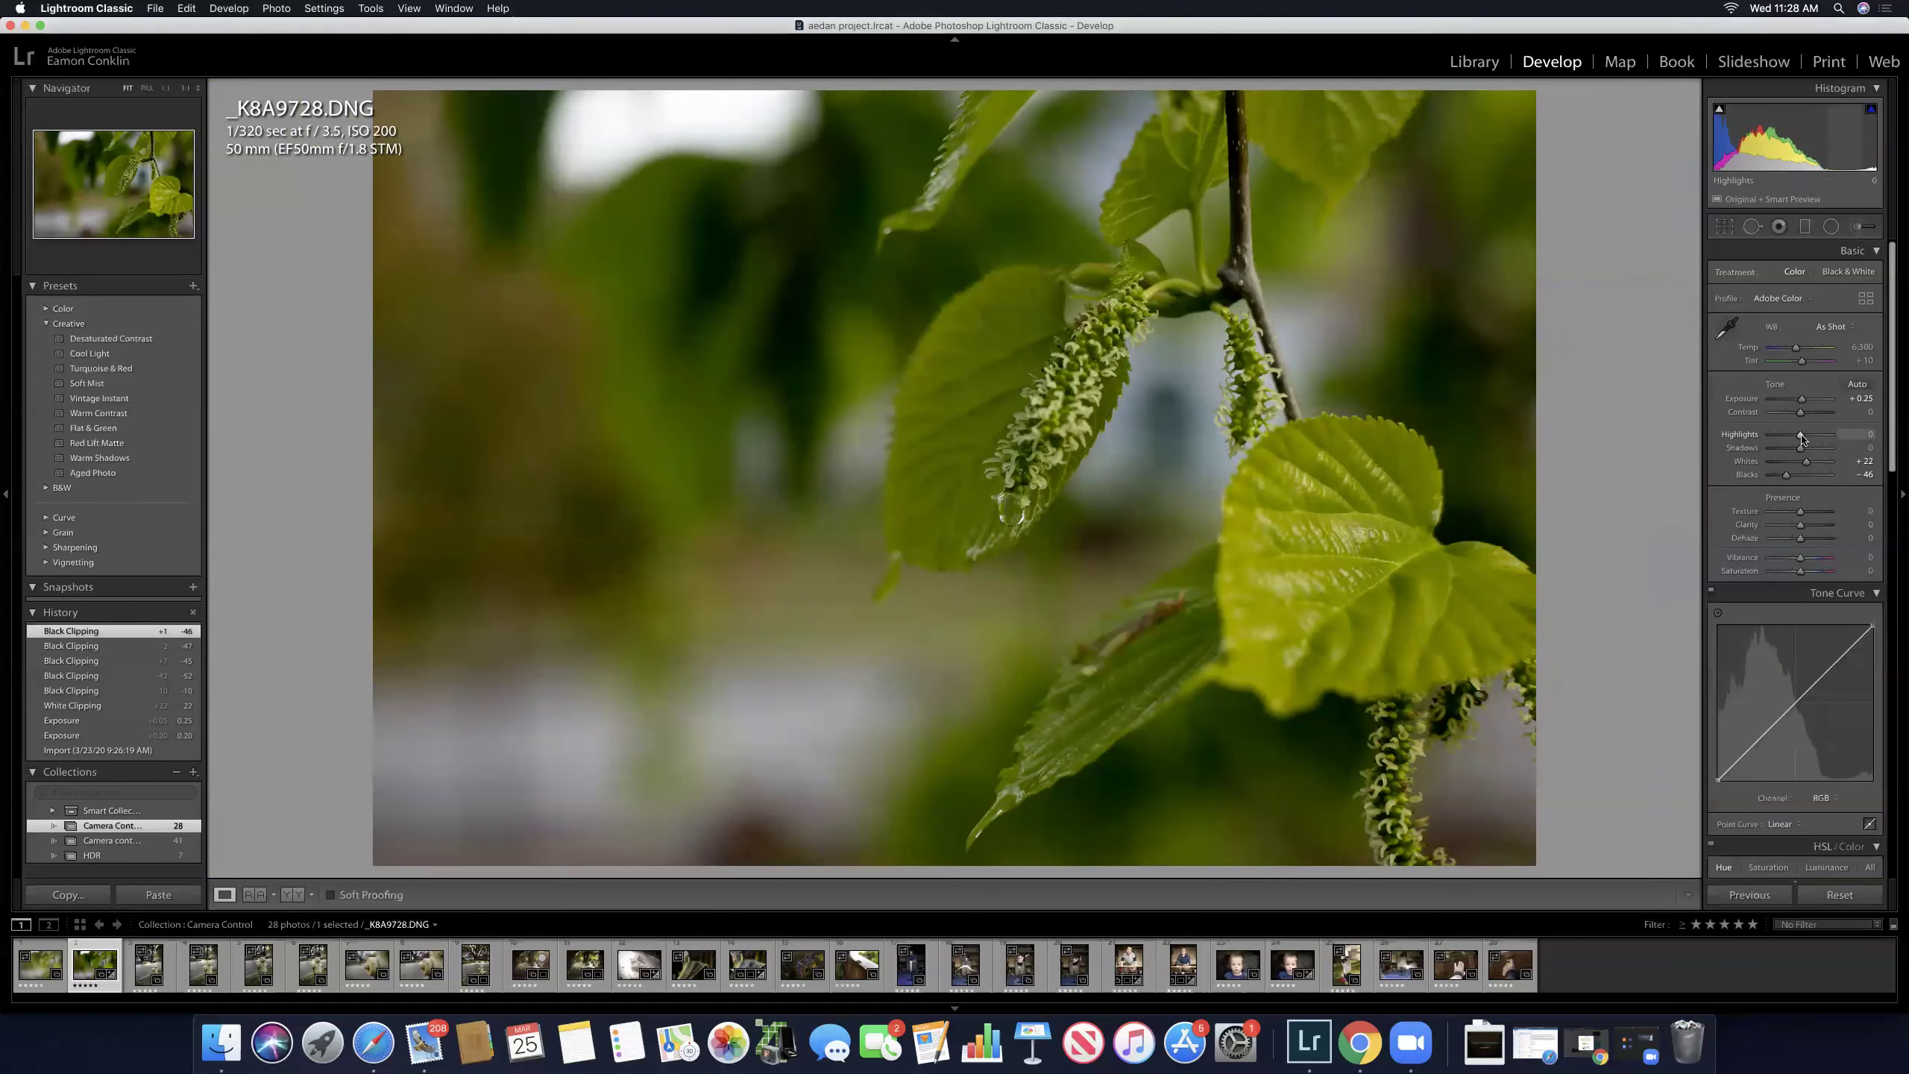
# Step: Set Highlights to +66 and Shadows to +18
pyautogui.moveTo(1808, 439)
pyautogui.mouseDown()
pyautogui.moveTo(1777, 450)
pyautogui.moveTo(1806, 450)
pyautogui.mouseUp()
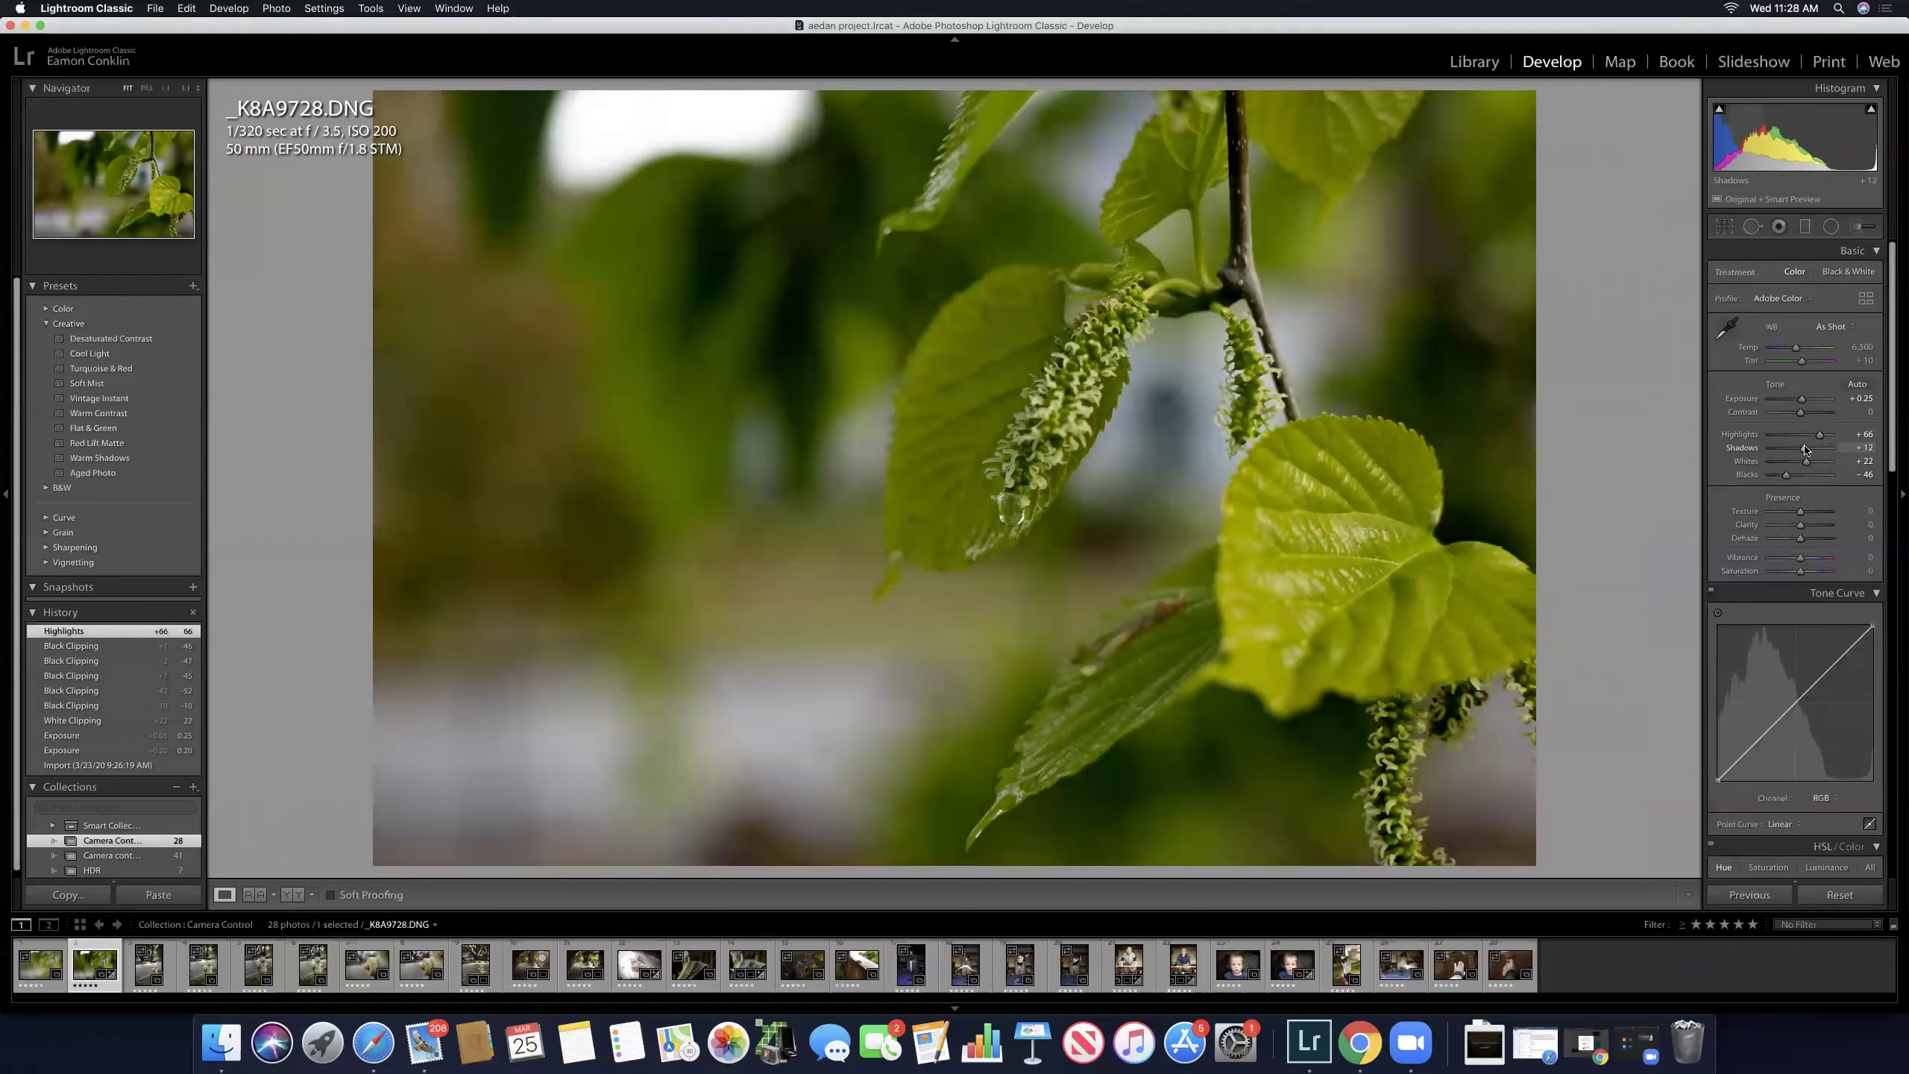
pyautogui.moveTo(1800, 450); pyautogui.dragTo(1806, 449)
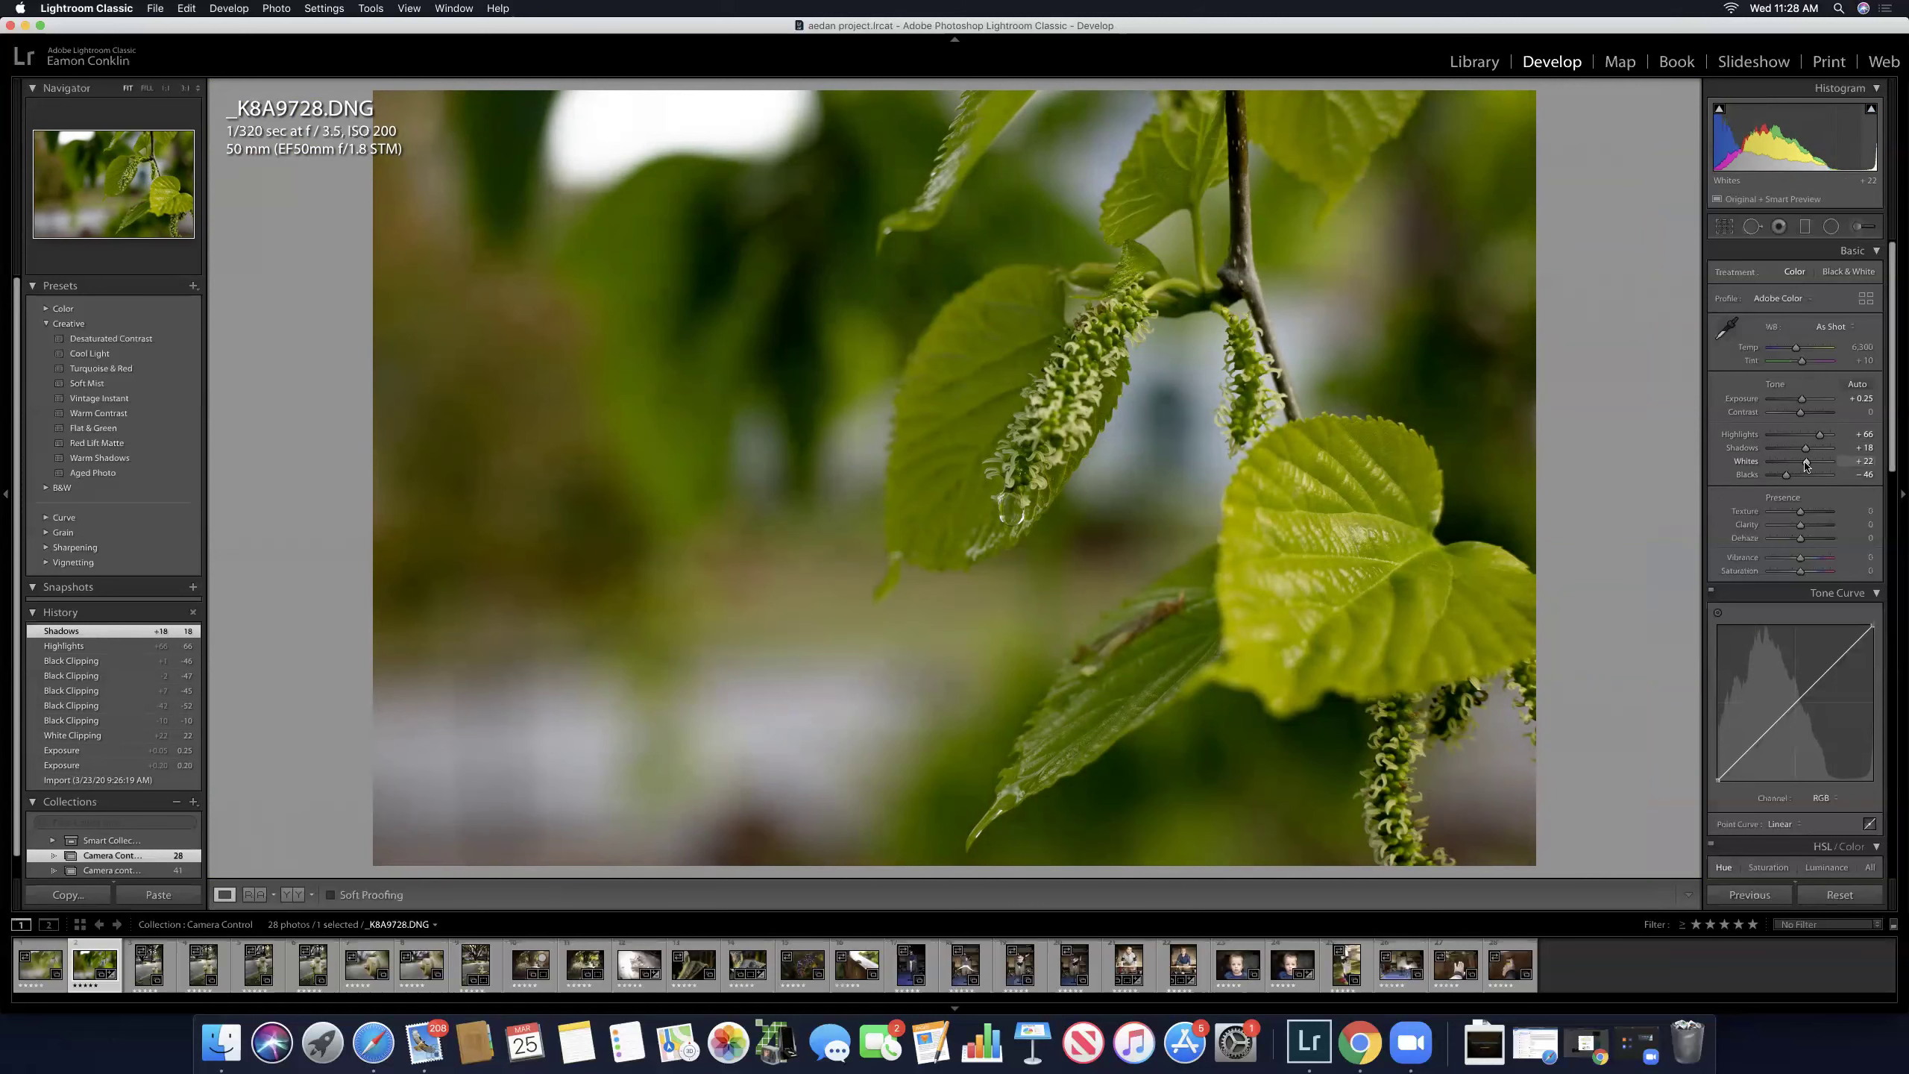
# Step: Lower Whites to -27 while checking the highlight clipping preview
pyautogui.moveTo(1805, 465); pyautogui.dragTo(1802, 465)
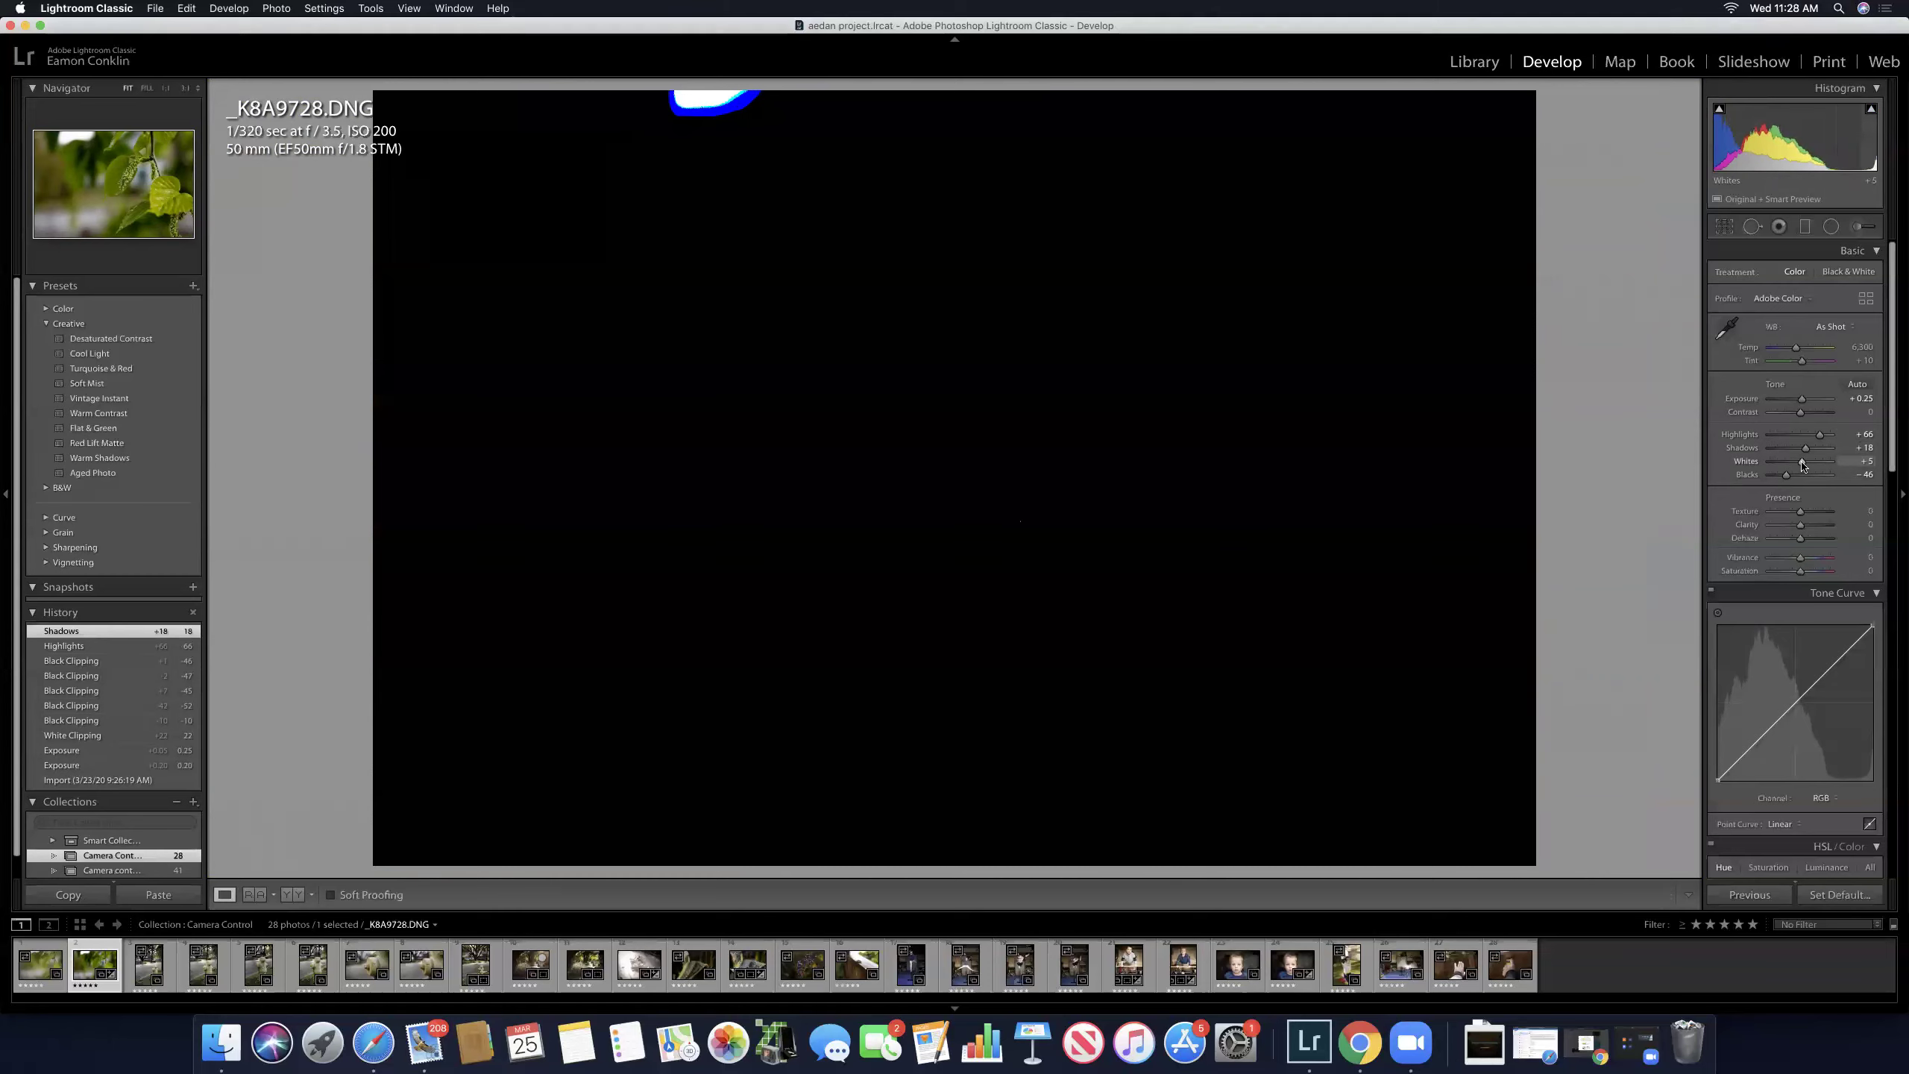
pyautogui.moveTo(1801, 465); pyautogui.dragTo(1794, 466)
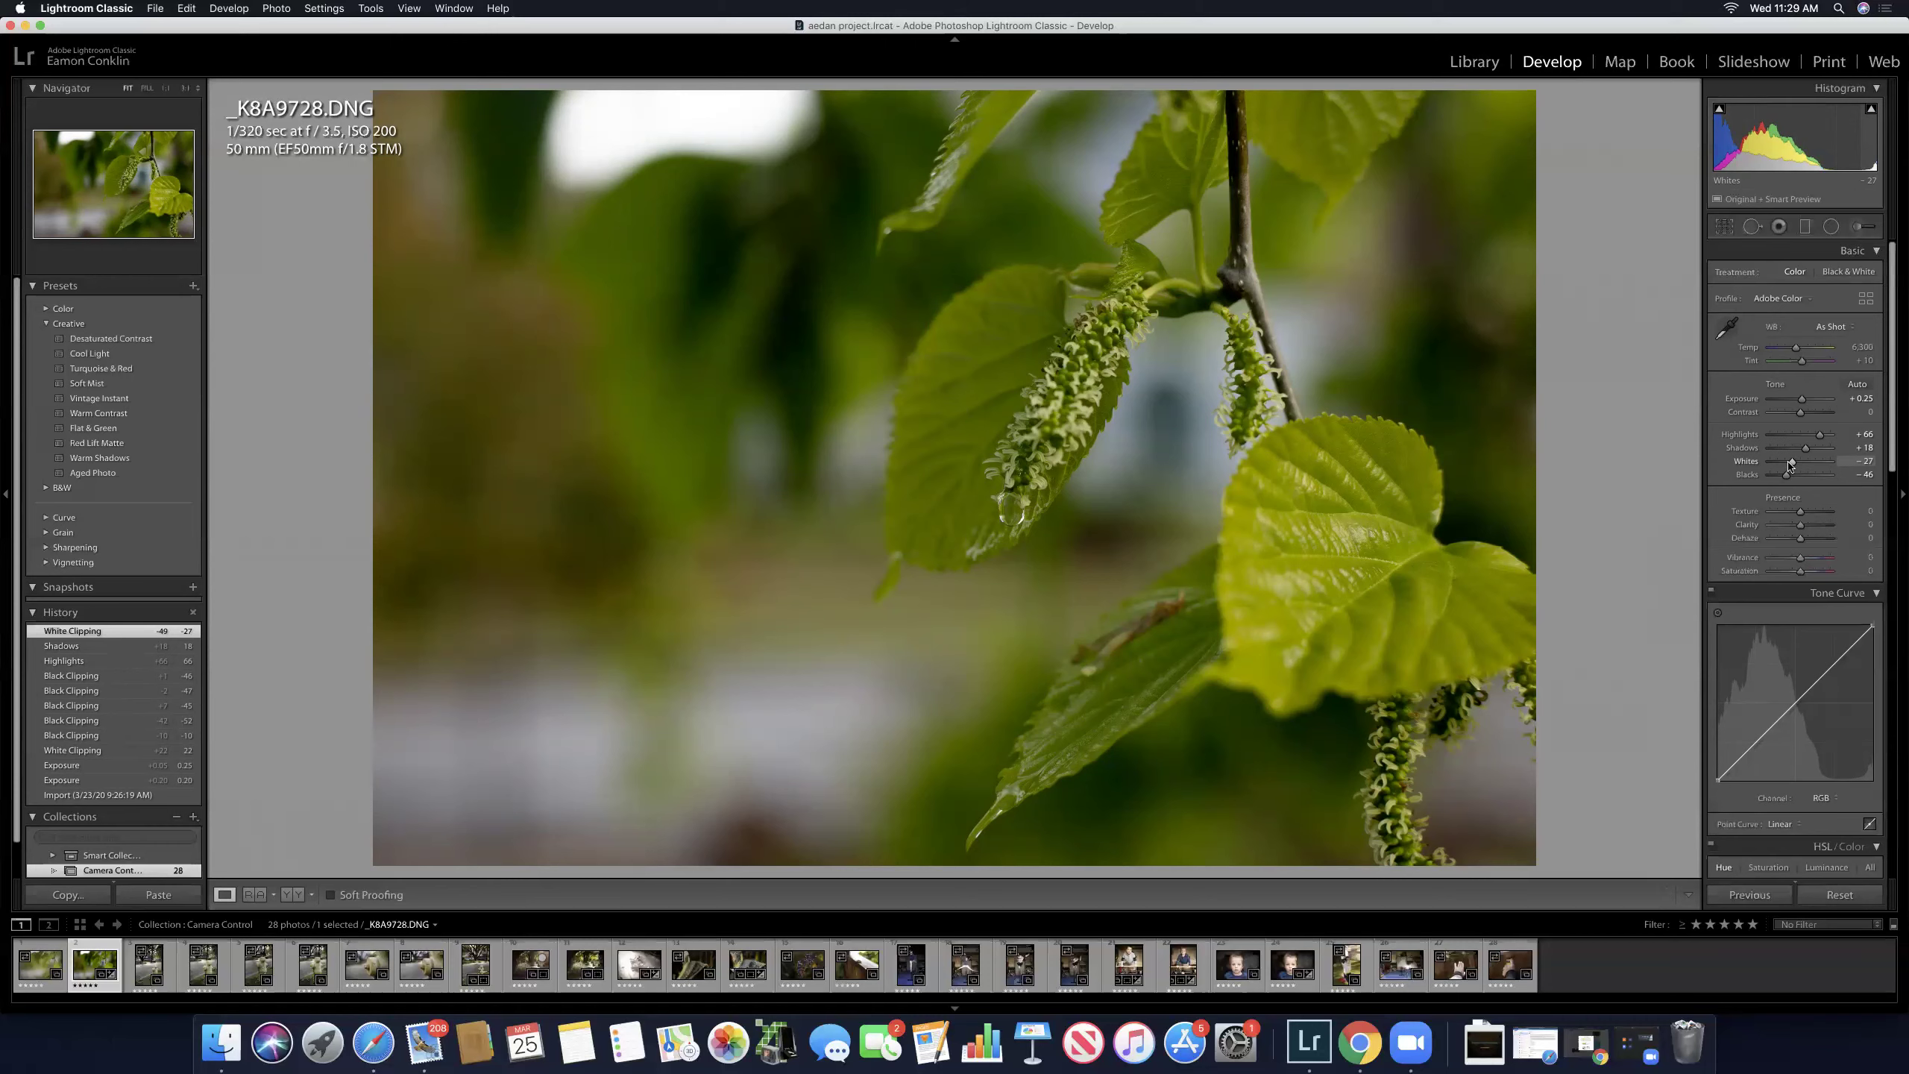
# Step: Compare the whole photo before and after the tone adjustments
pyautogui.press('\\')
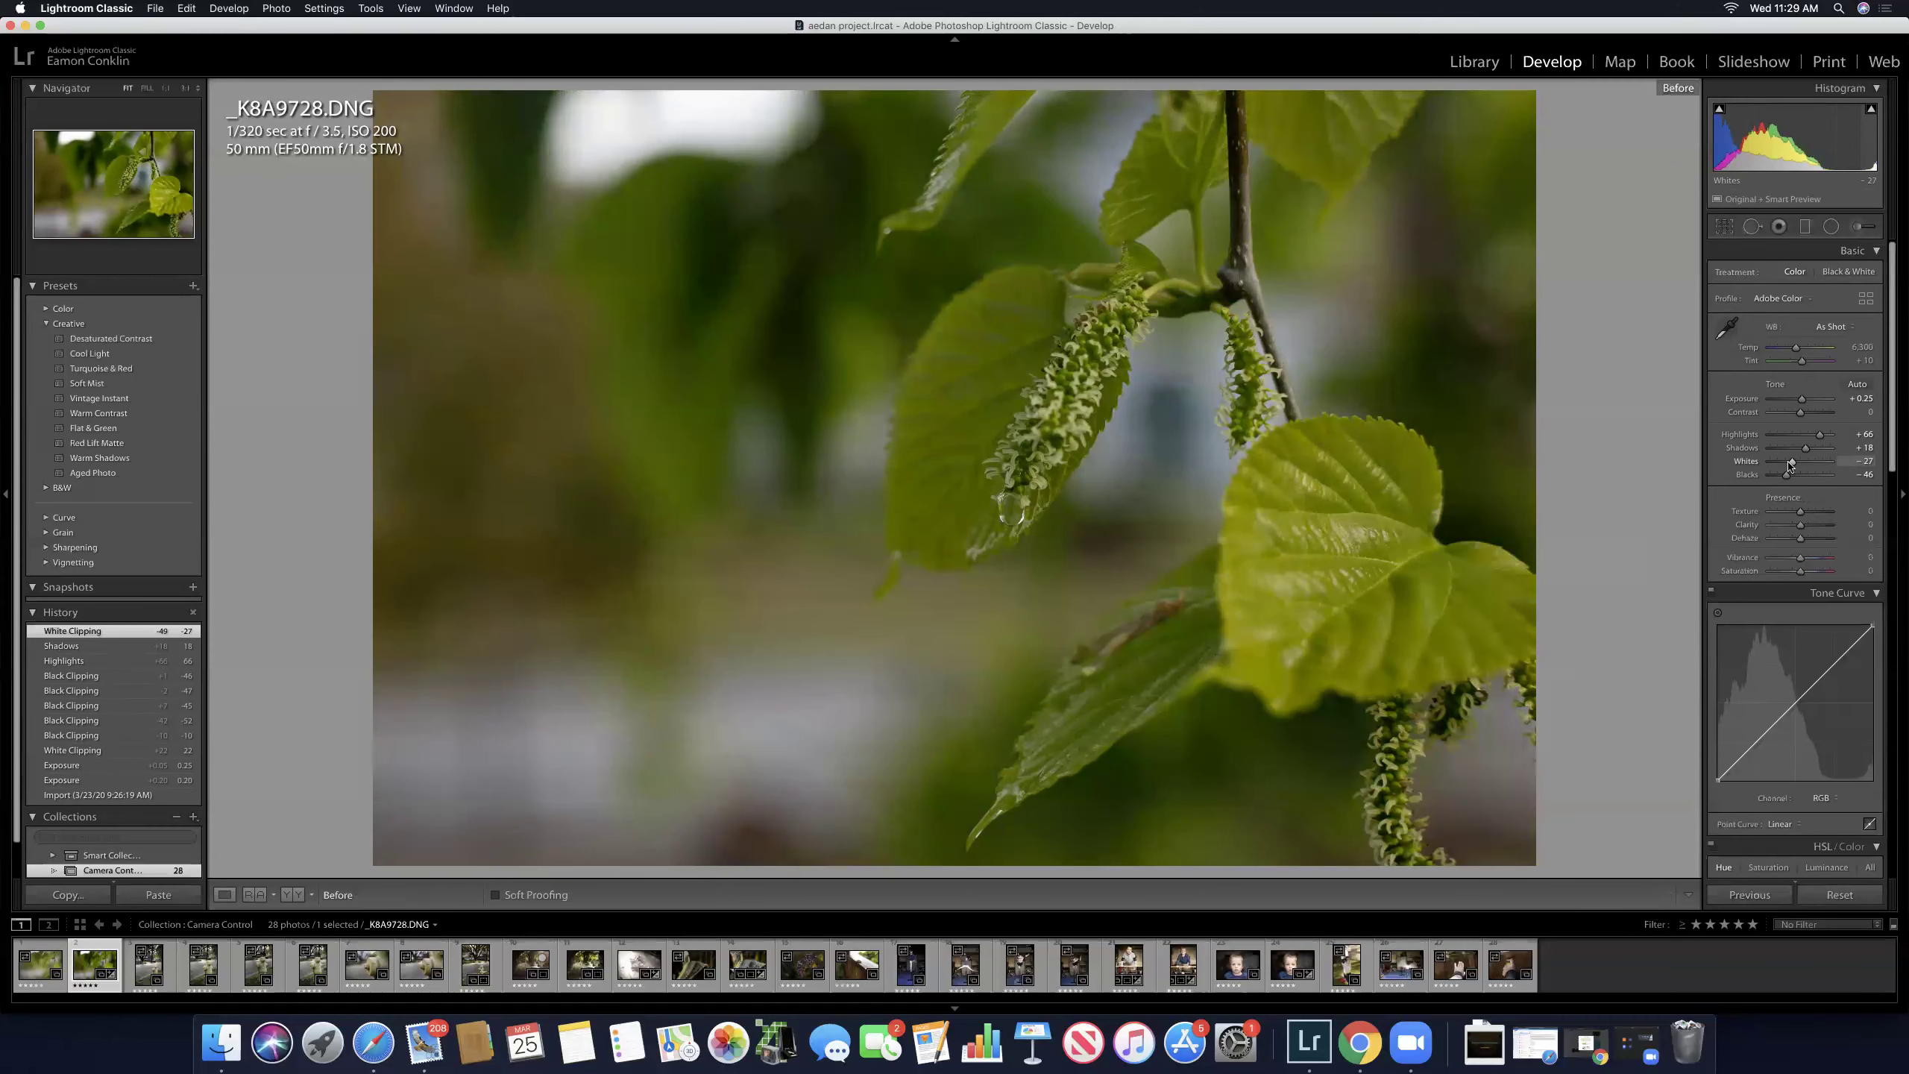
pyautogui.press('\\')
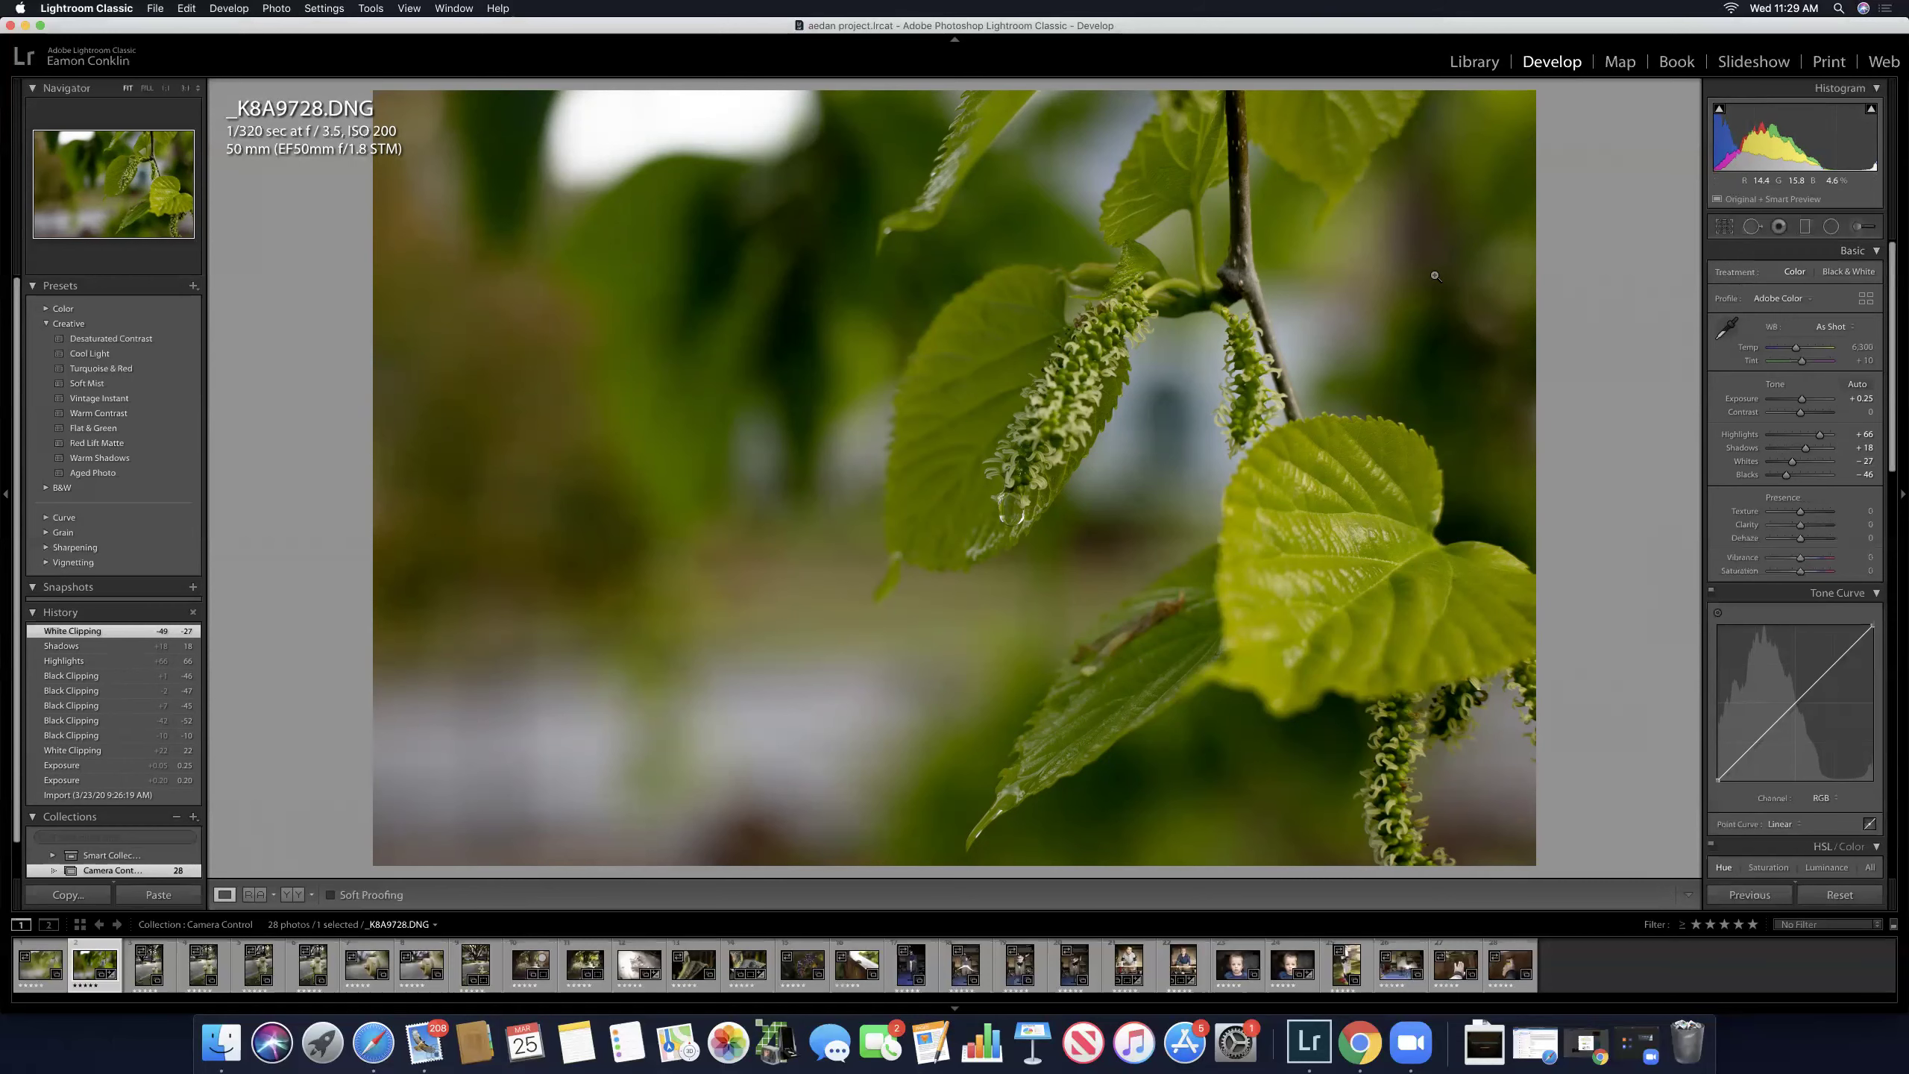
pyautogui.press('\\')
pyautogui.press('\\')
# Step: Set Clarity to +23 and Texture to +34, judging the texture on a close-up of the catkin
pyautogui.moveTo(1801, 525); pyautogui.dragTo(1821, 526)
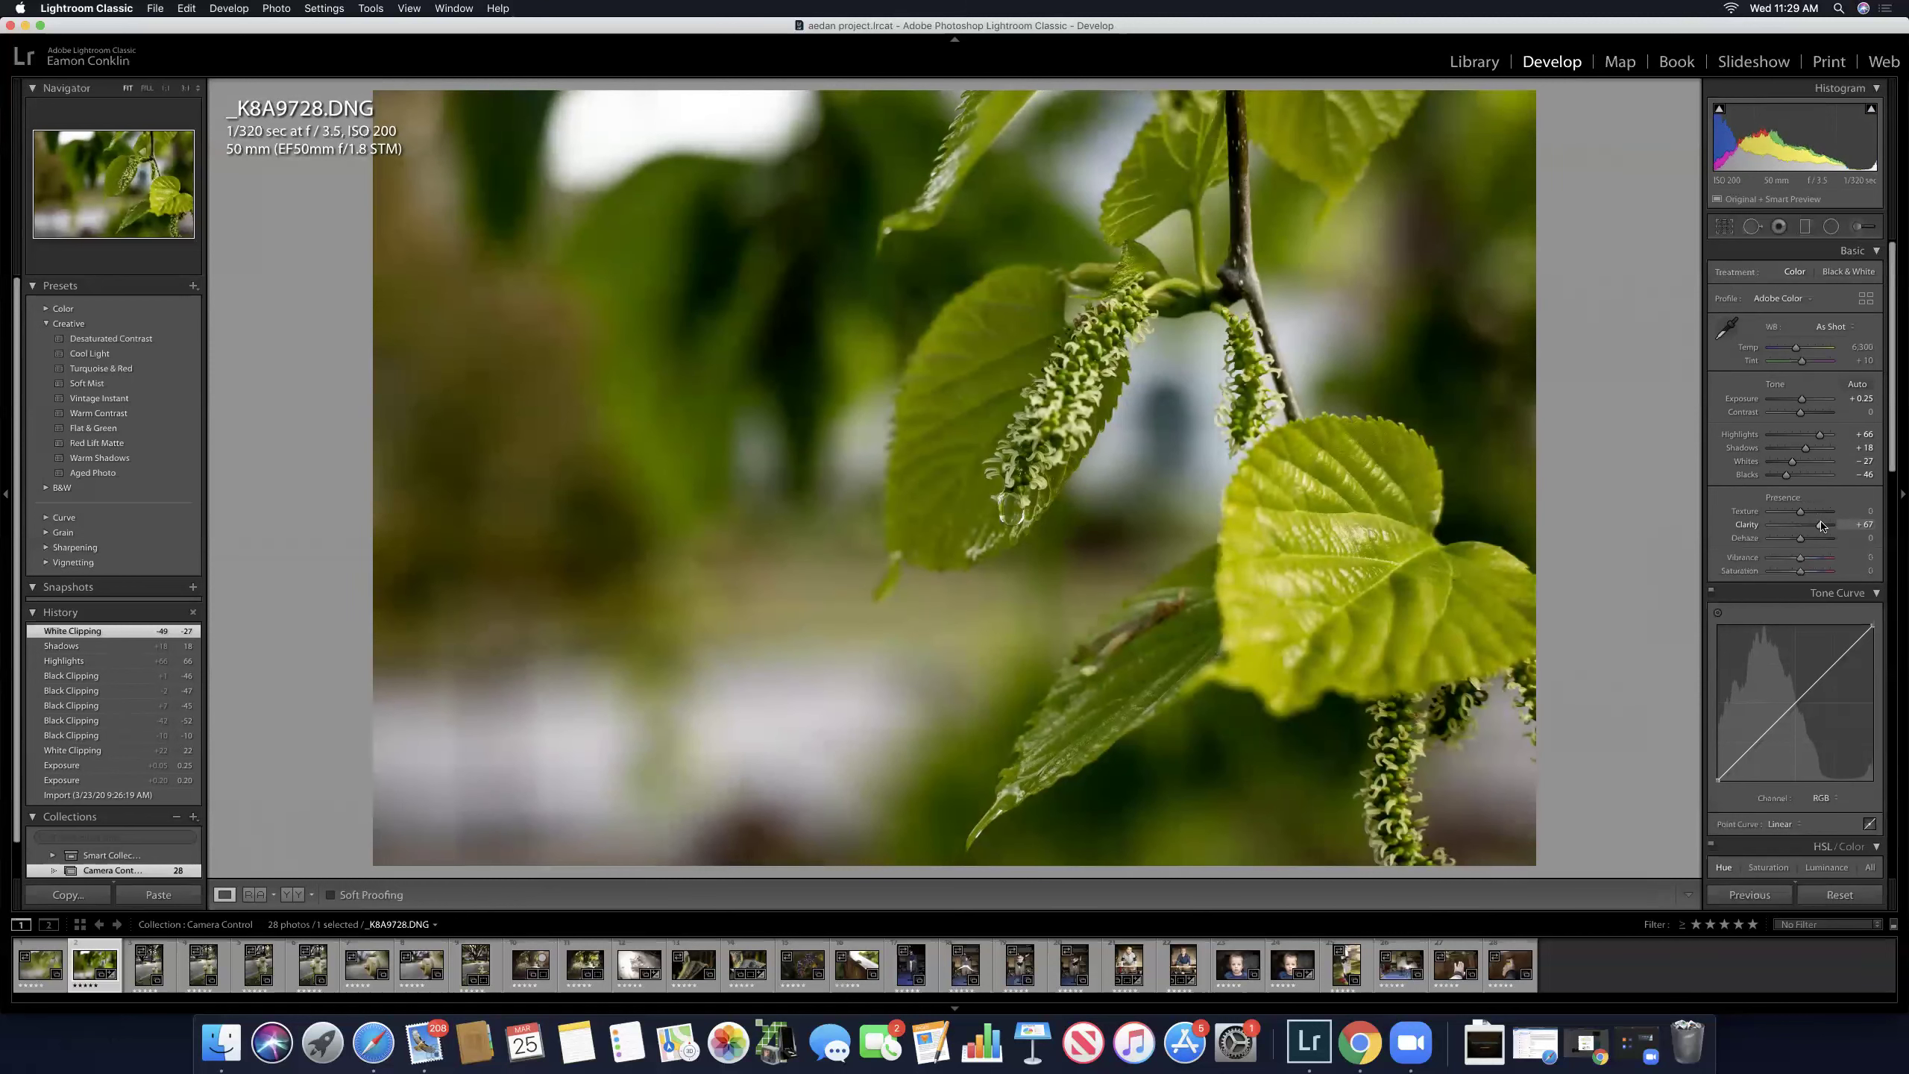
pyautogui.moveTo(1822, 526); pyautogui.dragTo(1809, 523)
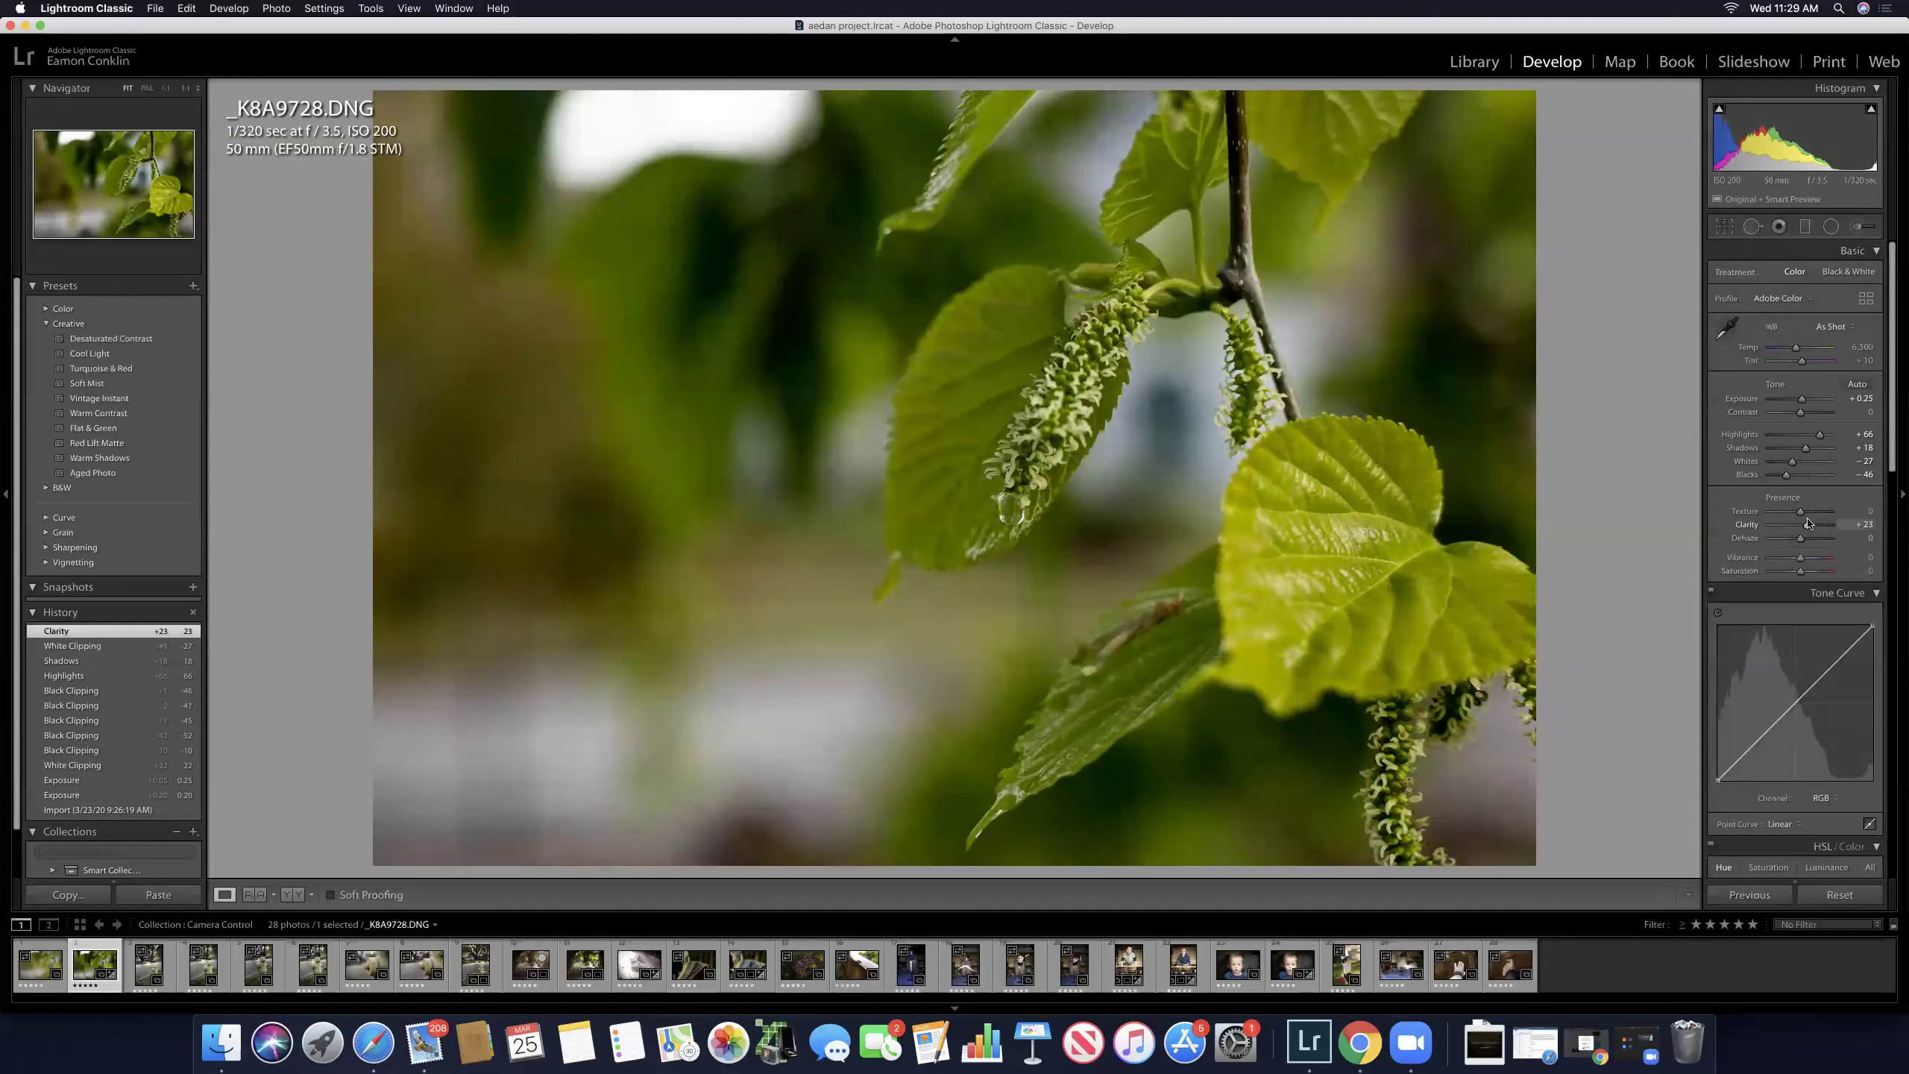
pyautogui.moveTo(1805, 515); pyautogui.dragTo(1804, 514)
pyautogui.click(1128, 484)
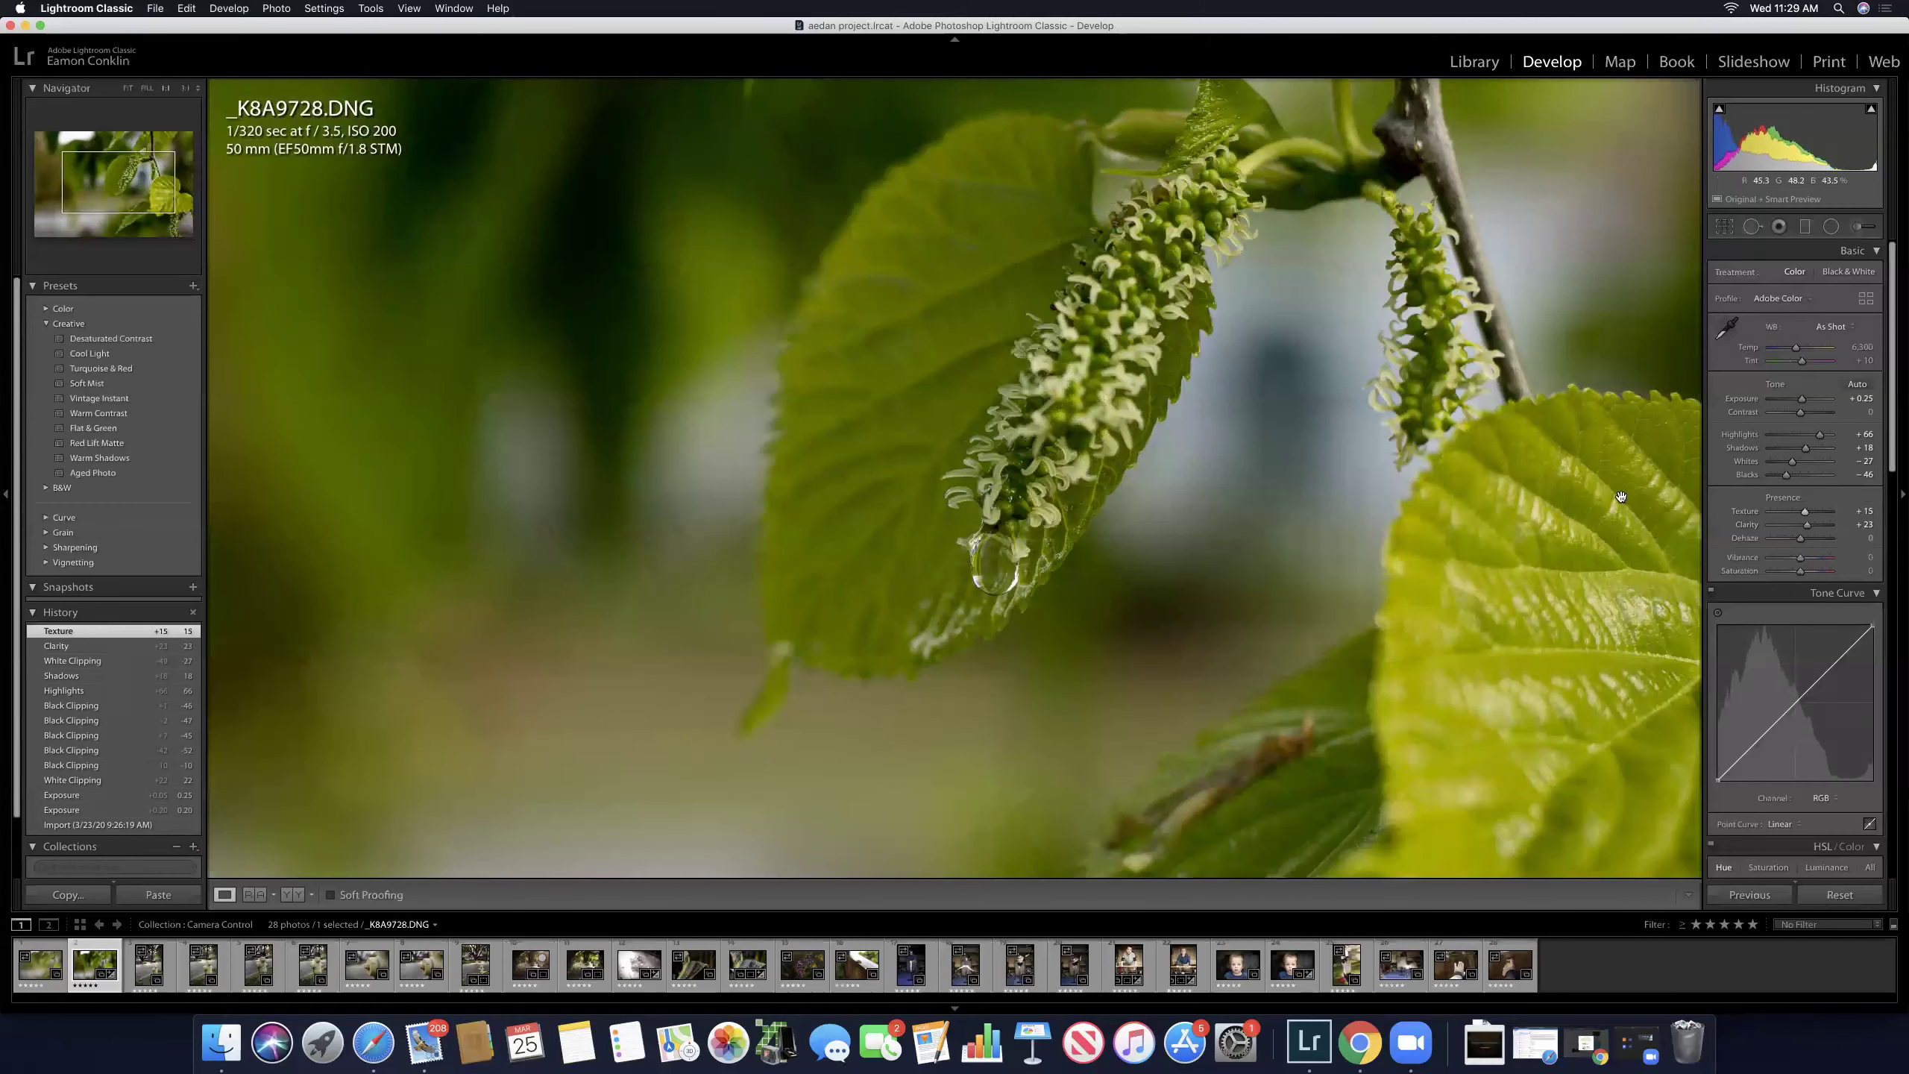
pyautogui.moveTo(1804, 514); pyautogui.dragTo(1809, 513)
pyautogui.doubleClick(1800, 513)
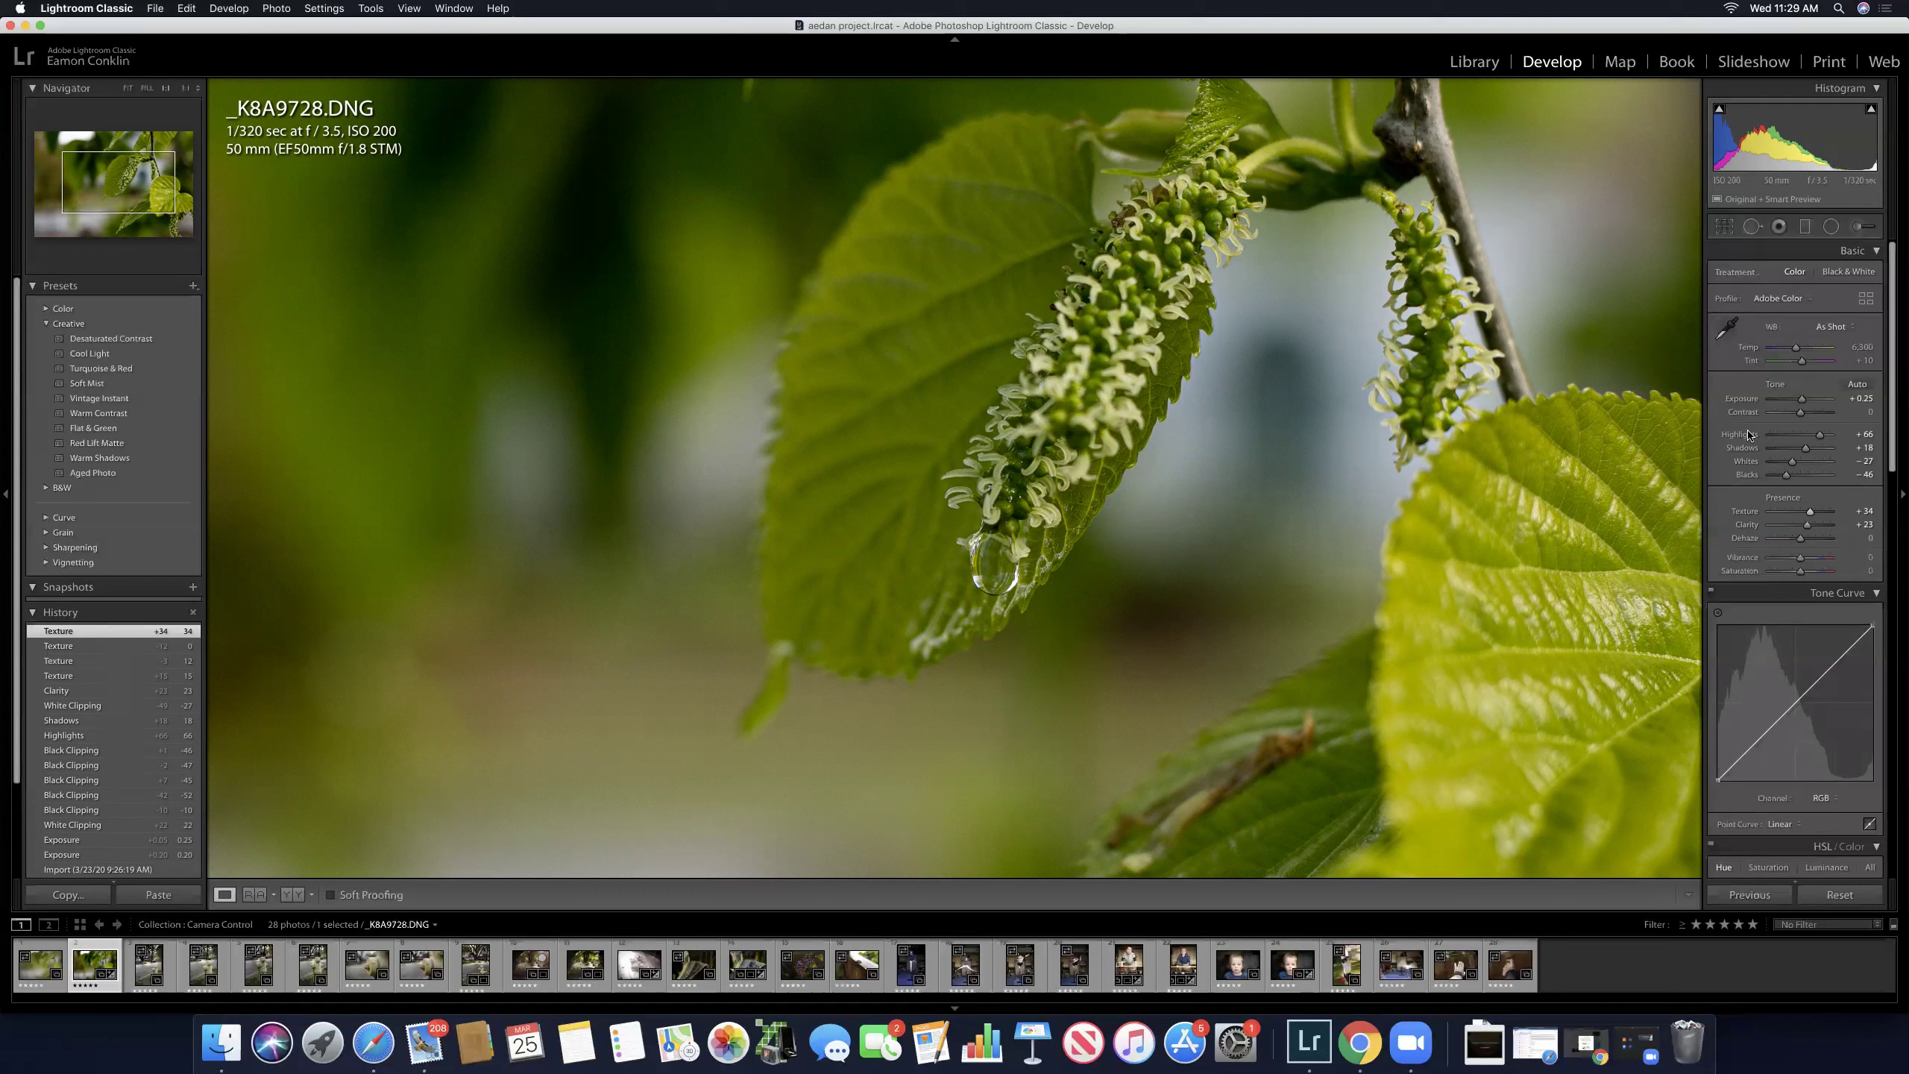
# Step: Compare the catkin close-up before and after the edits, and return to the full photo view
pyautogui.press('\\')
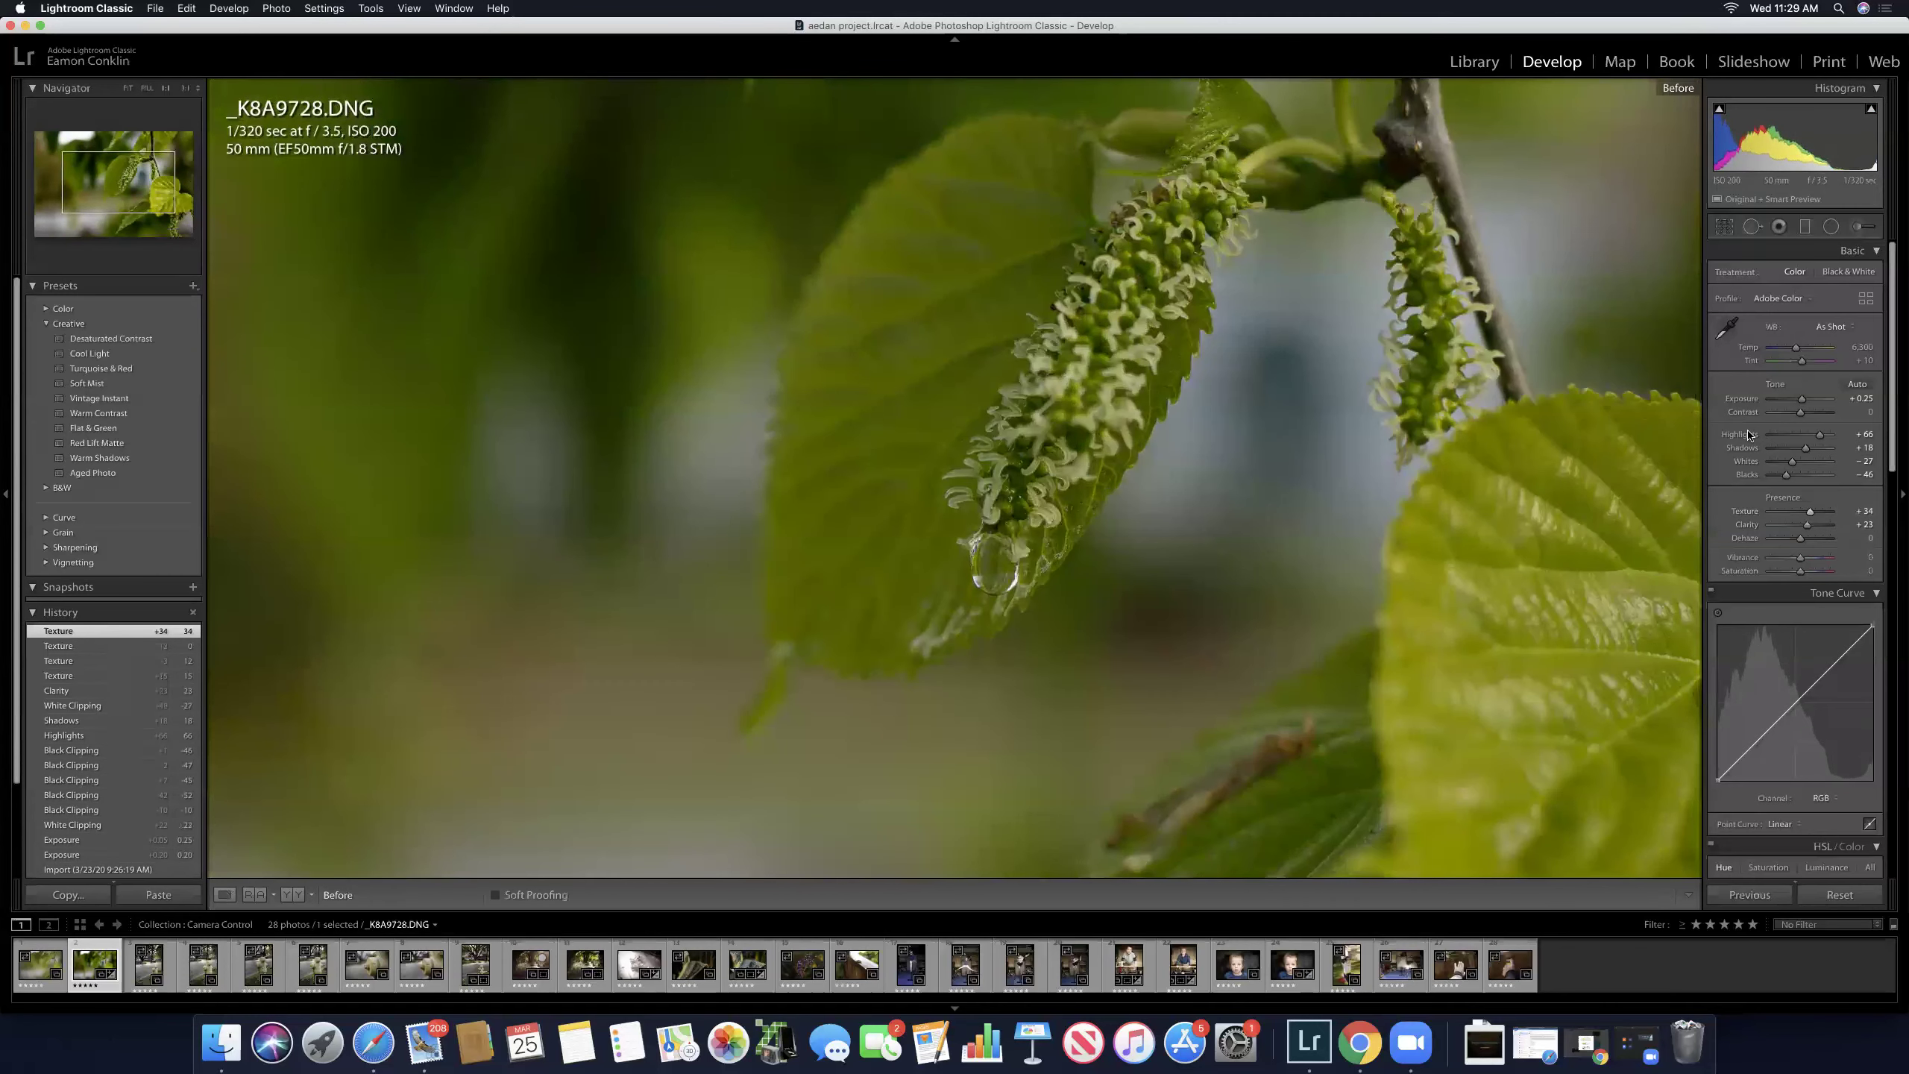
pyautogui.press('\\')
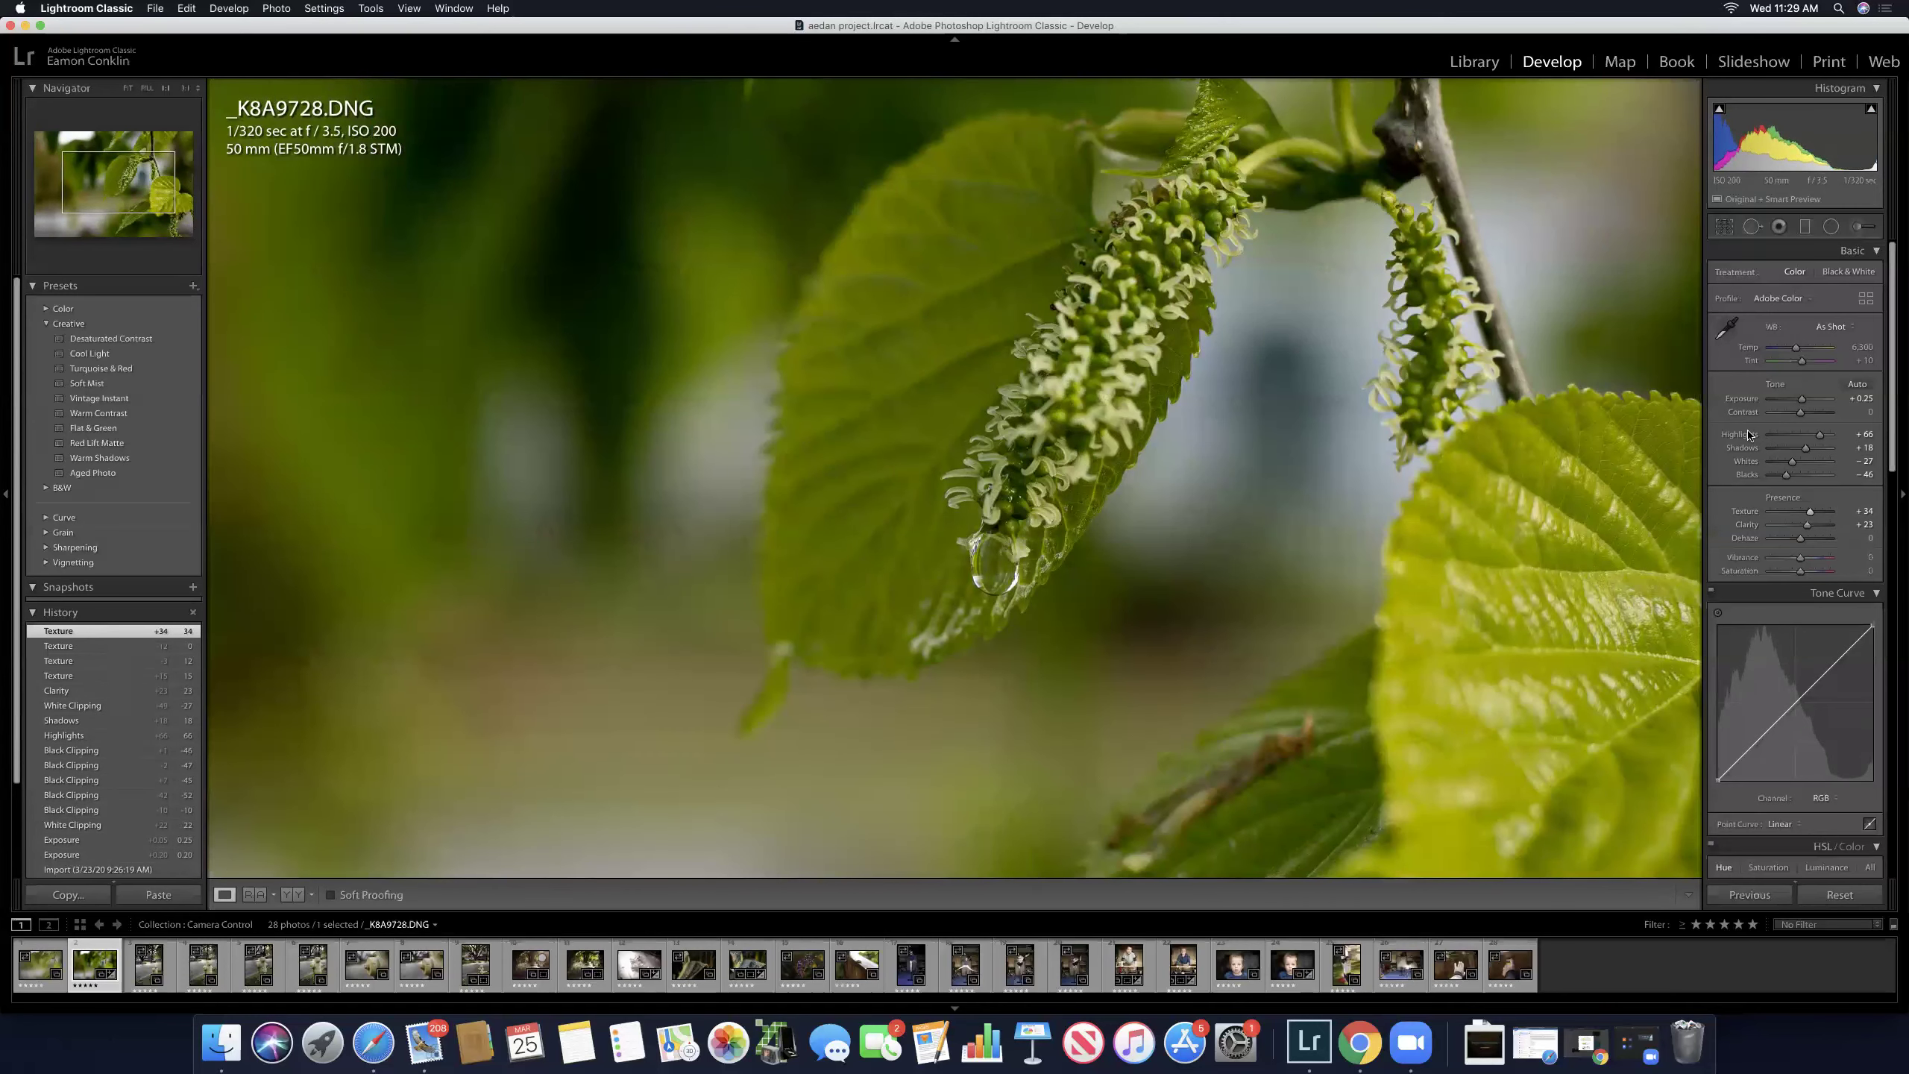
pyautogui.press('\\')
pyautogui.press('\\')
pyautogui.click(1078, 387)
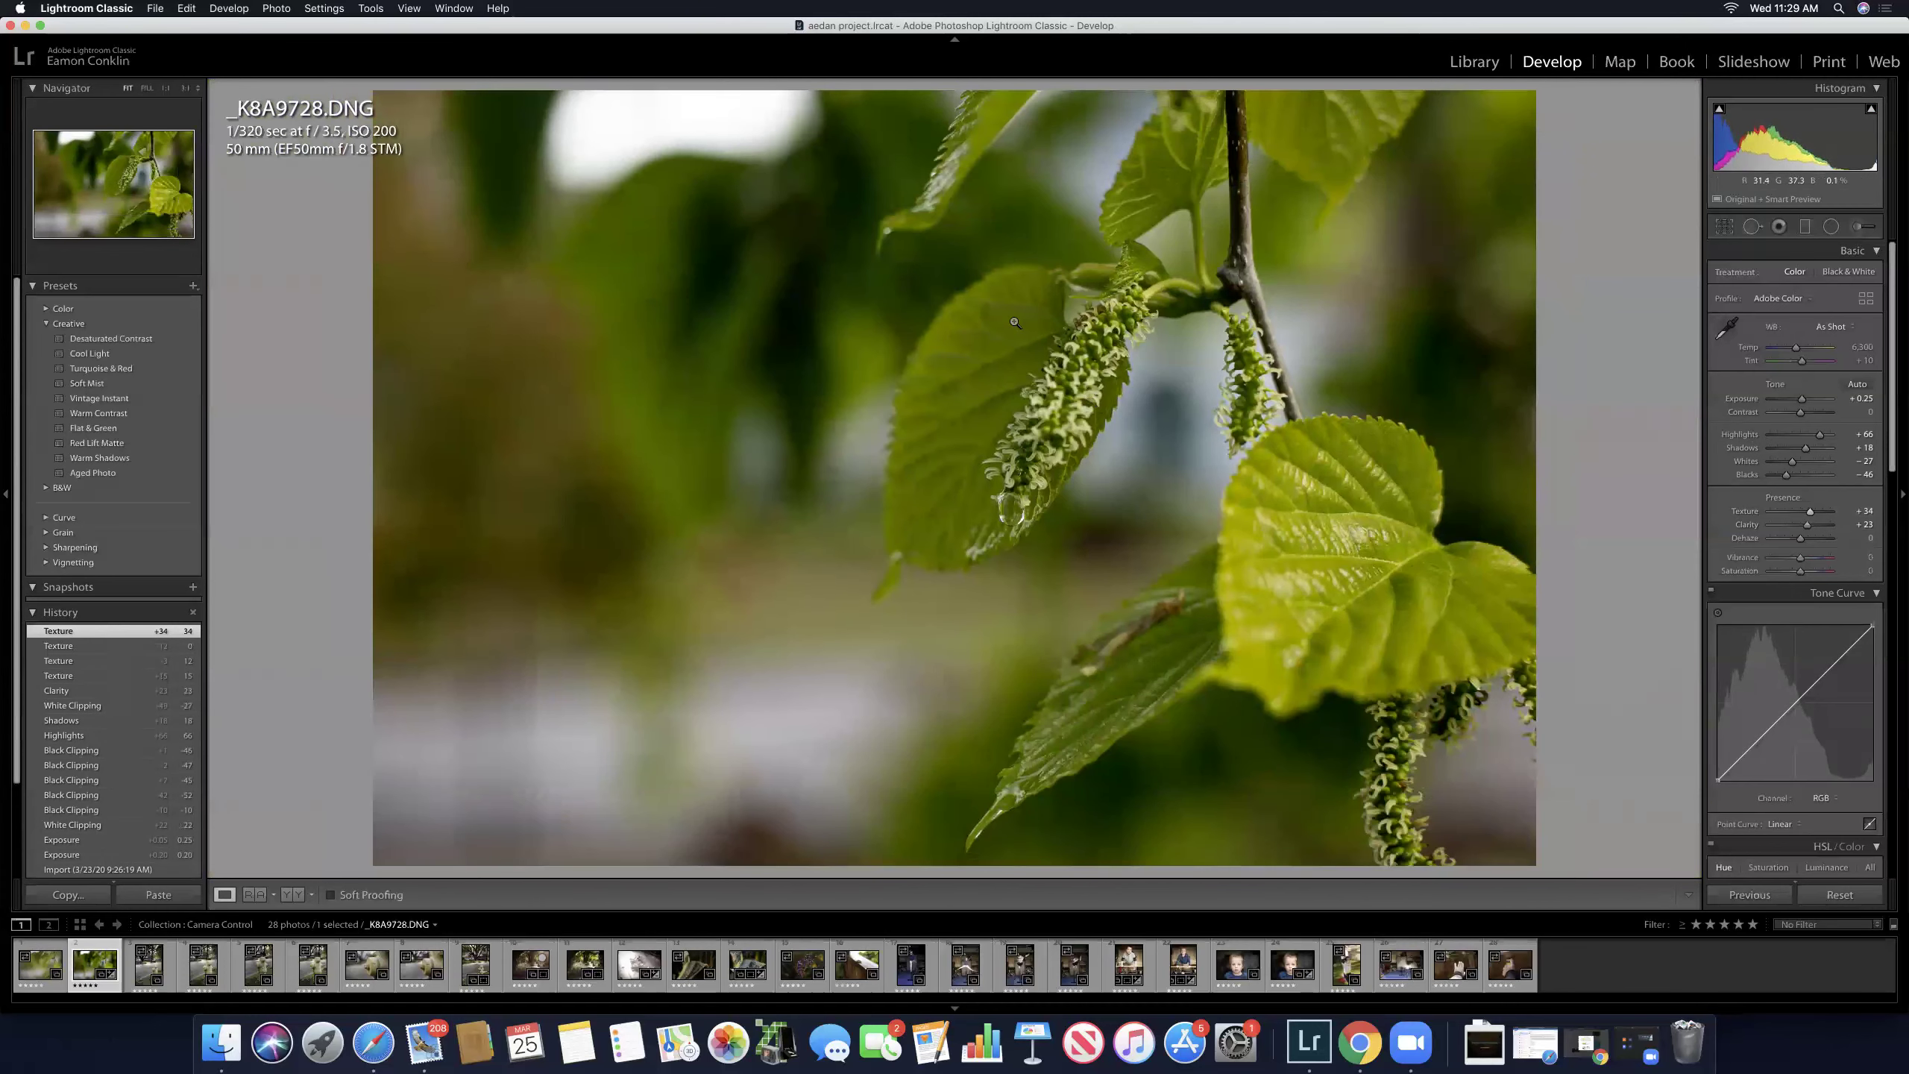
# Step: Try a strong Vibrance boost, reset it to 0, and set Saturation to +5
pyautogui.moveTo(1801, 558); pyautogui.dragTo(1814, 560)
pyautogui.doubleClick(1814, 559)
pyautogui.moveTo(1801, 572); pyautogui.dragTo(1802, 571)
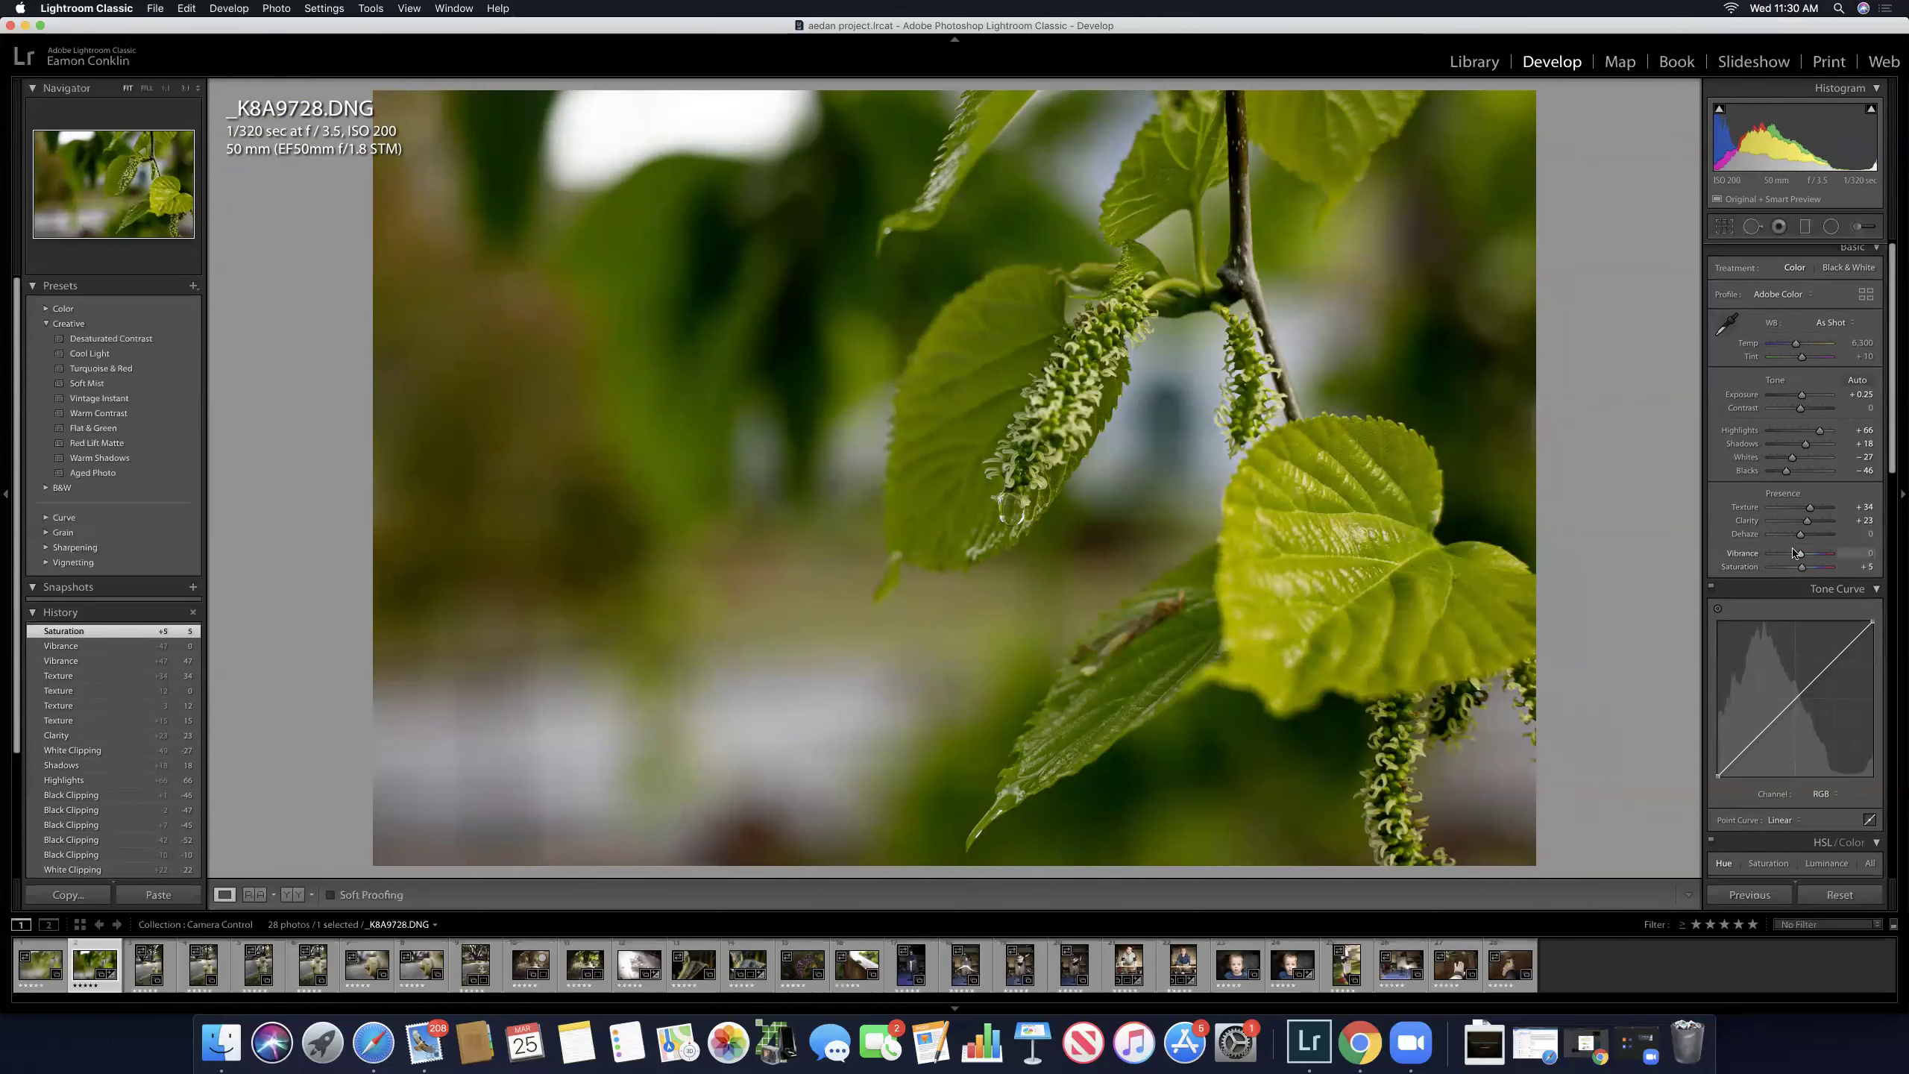
# Step: Compare the whole photo before and after the clarity, texture and saturation adjustments
pyautogui.press('\\')
pyautogui.press('\\')
pyautogui.press('\\')
pyautogui.press('\\')
pyautogui.press('\\')
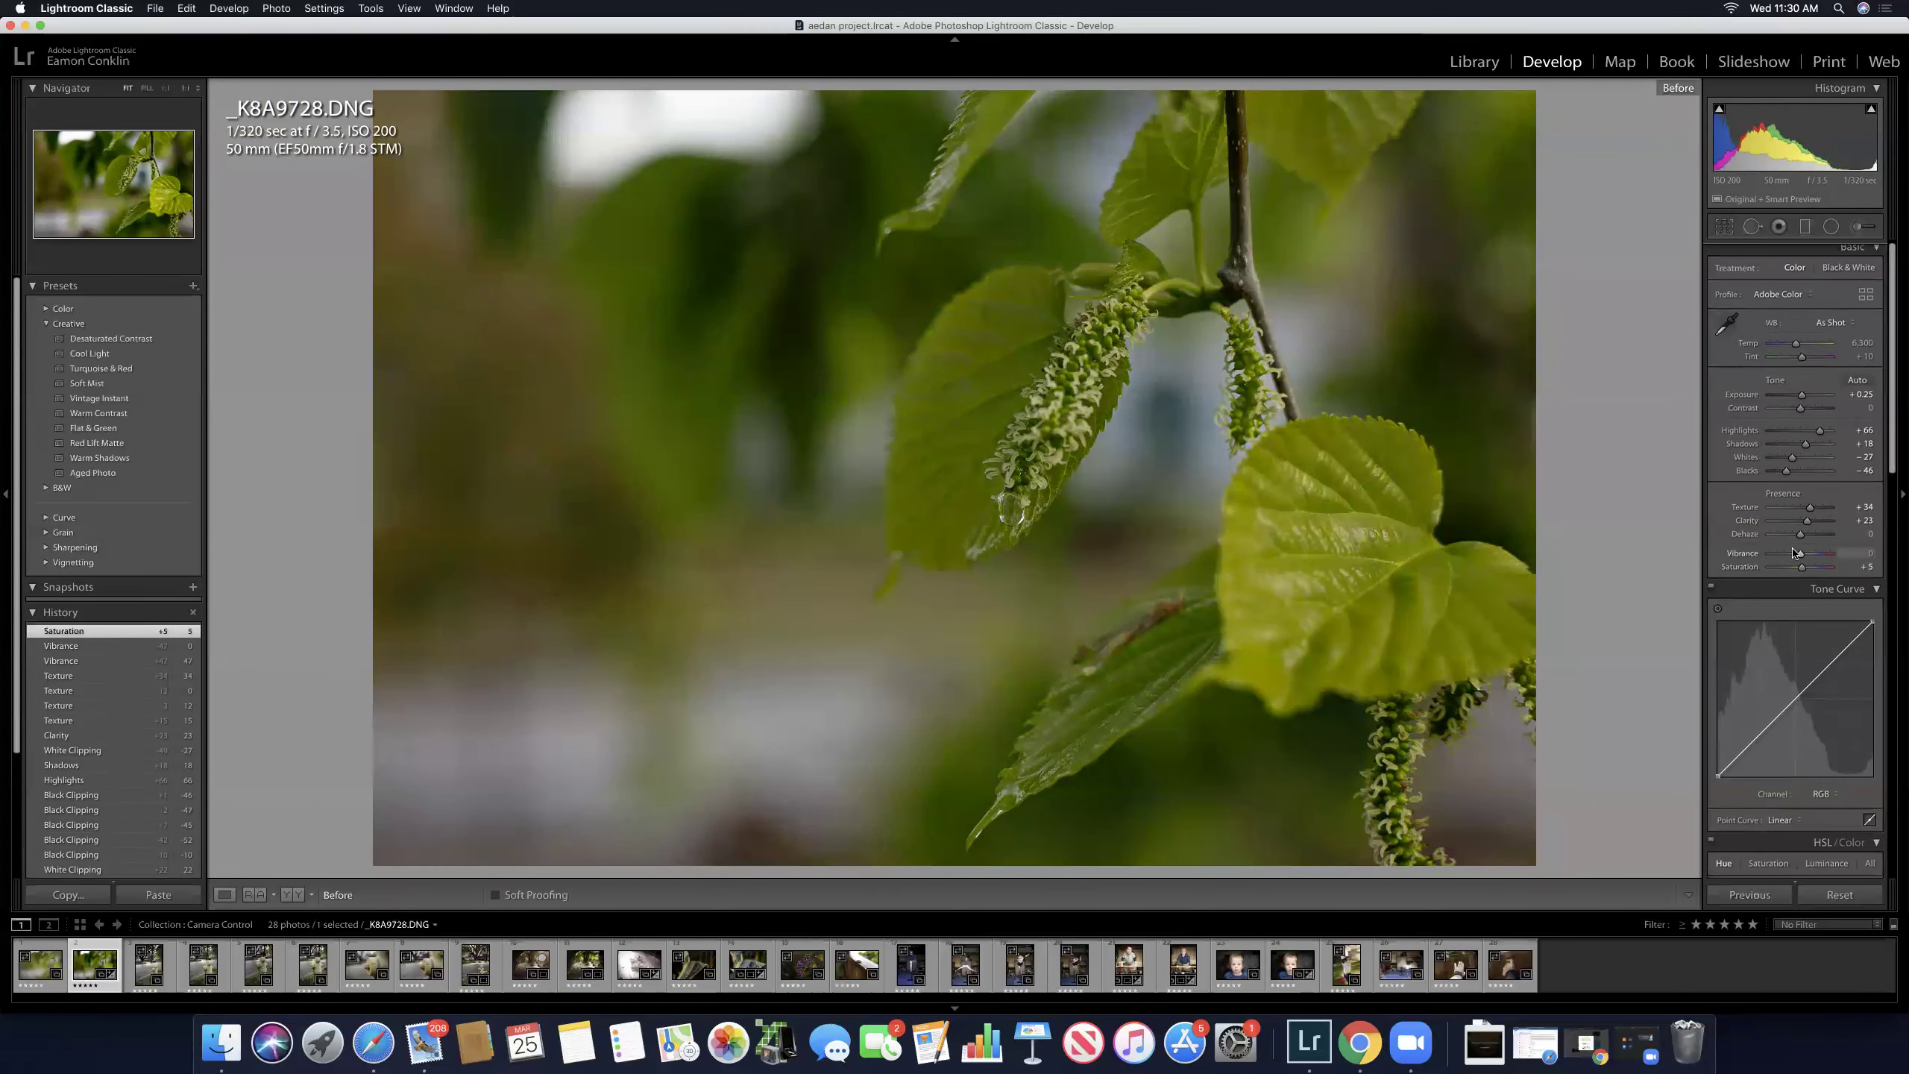
pyautogui.press('\\')
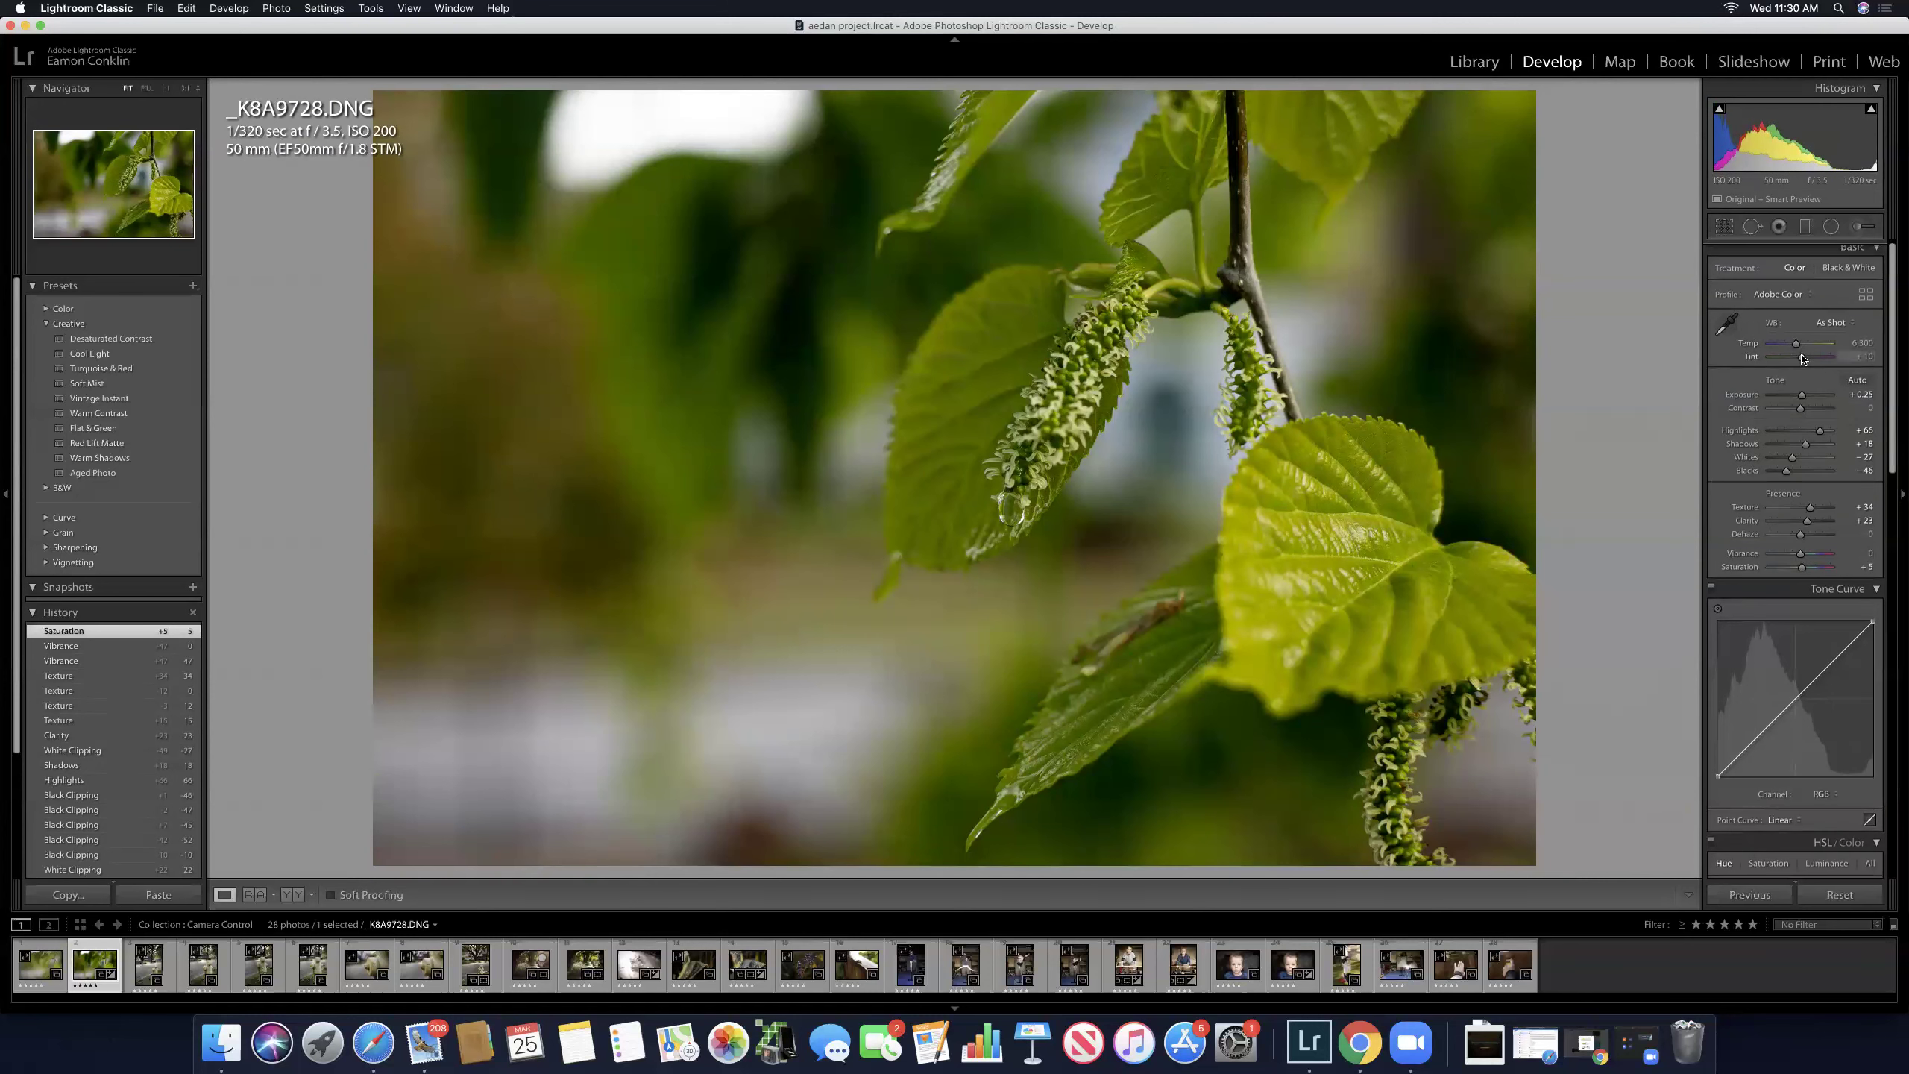
# Step: Set the white balance Tint to +24 and Temp to 5,879
pyautogui.moveTo(1802, 358); pyautogui.dragTo(1805, 361)
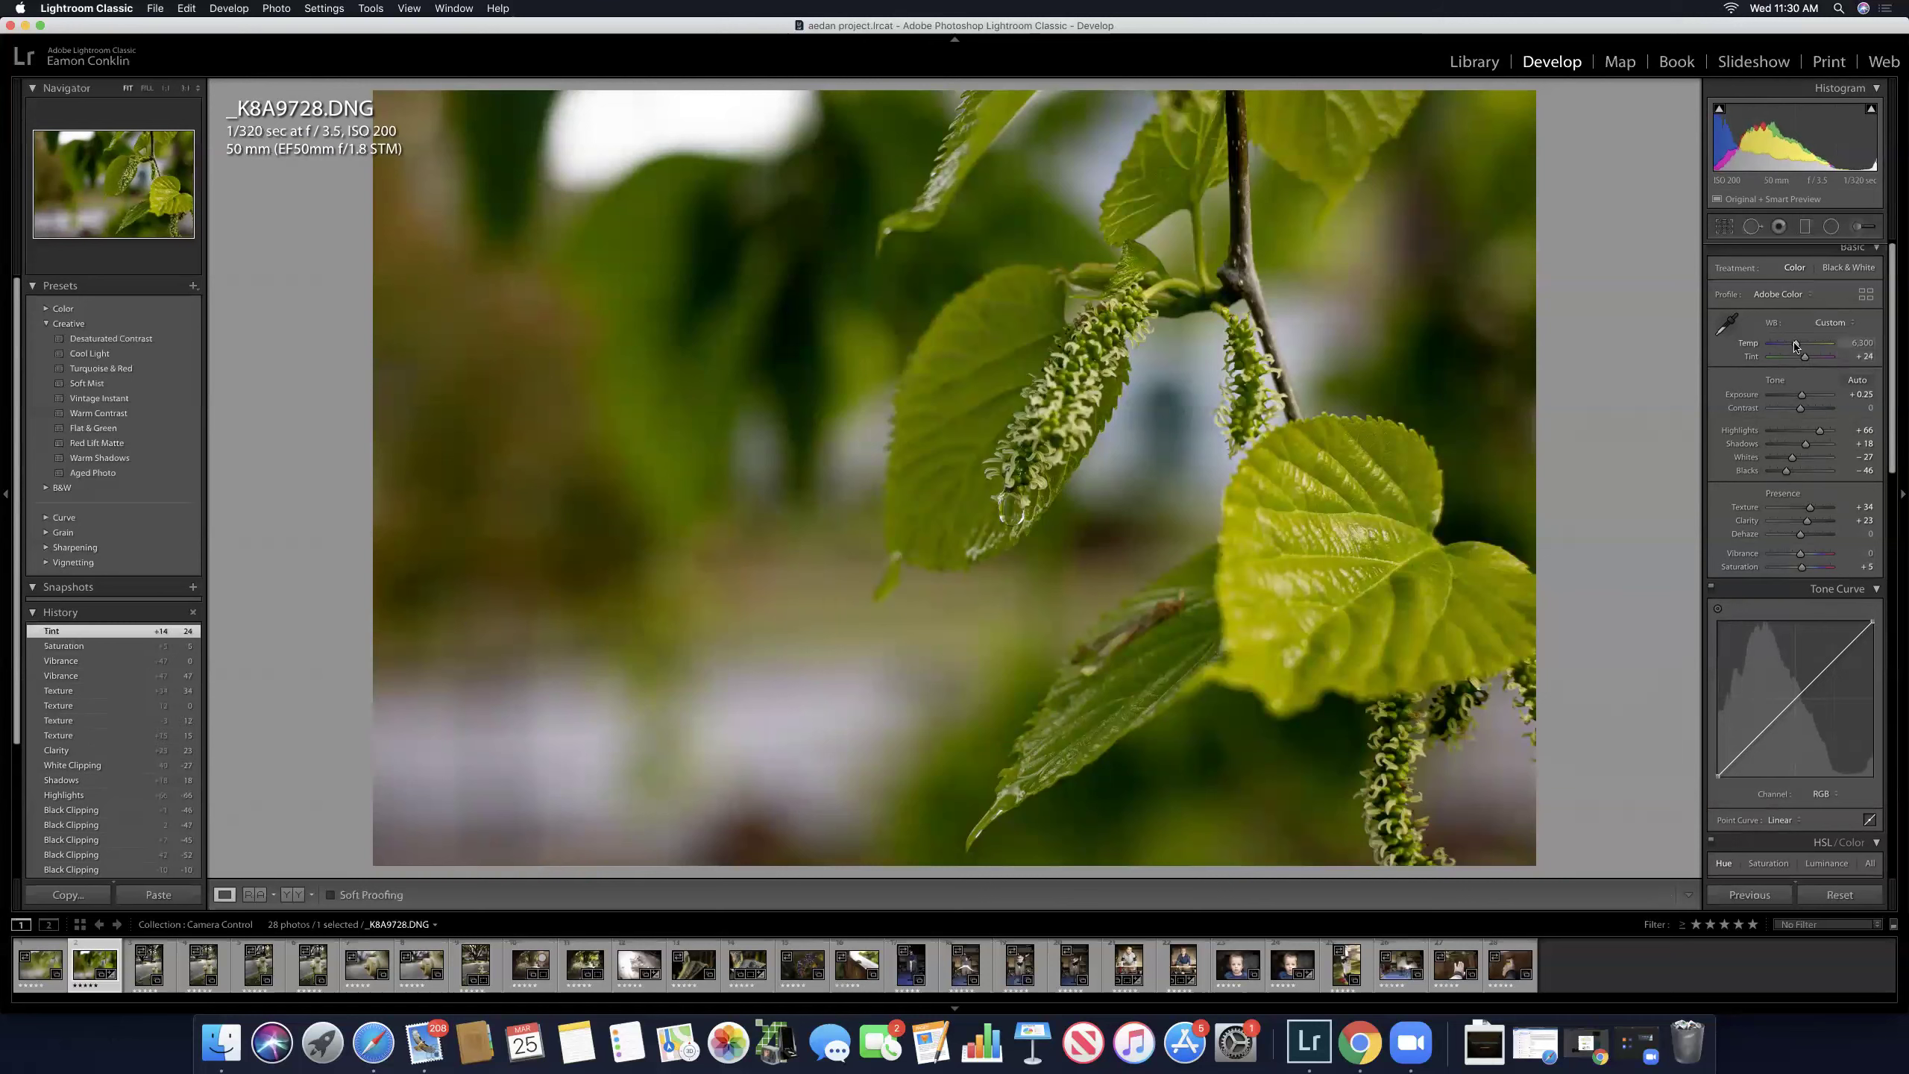
pyautogui.click(1793, 345)
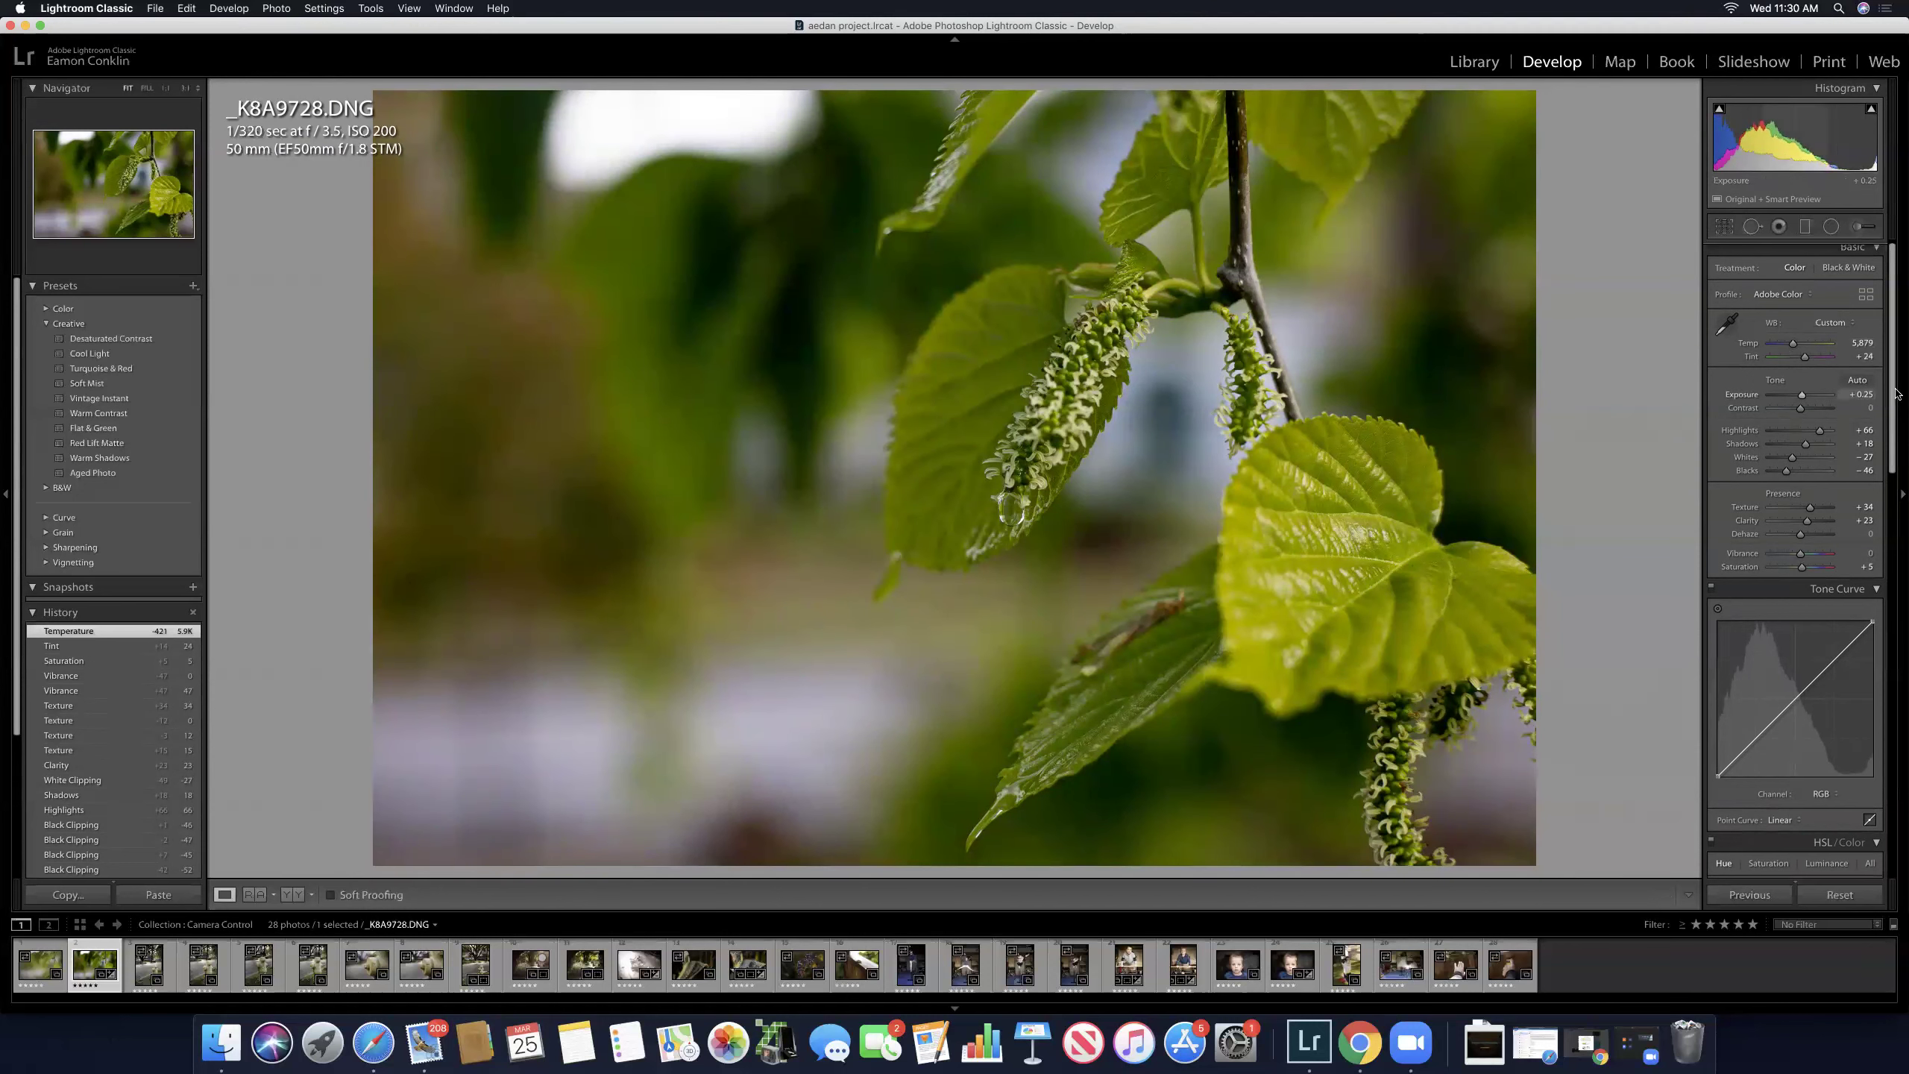
# Step: Try a tone curve with one point raising the shadows and another lowering the highlights
pyautogui.scroll(-3, 1892, 440)
pyautogui.scroll(-2, 1892, 440)
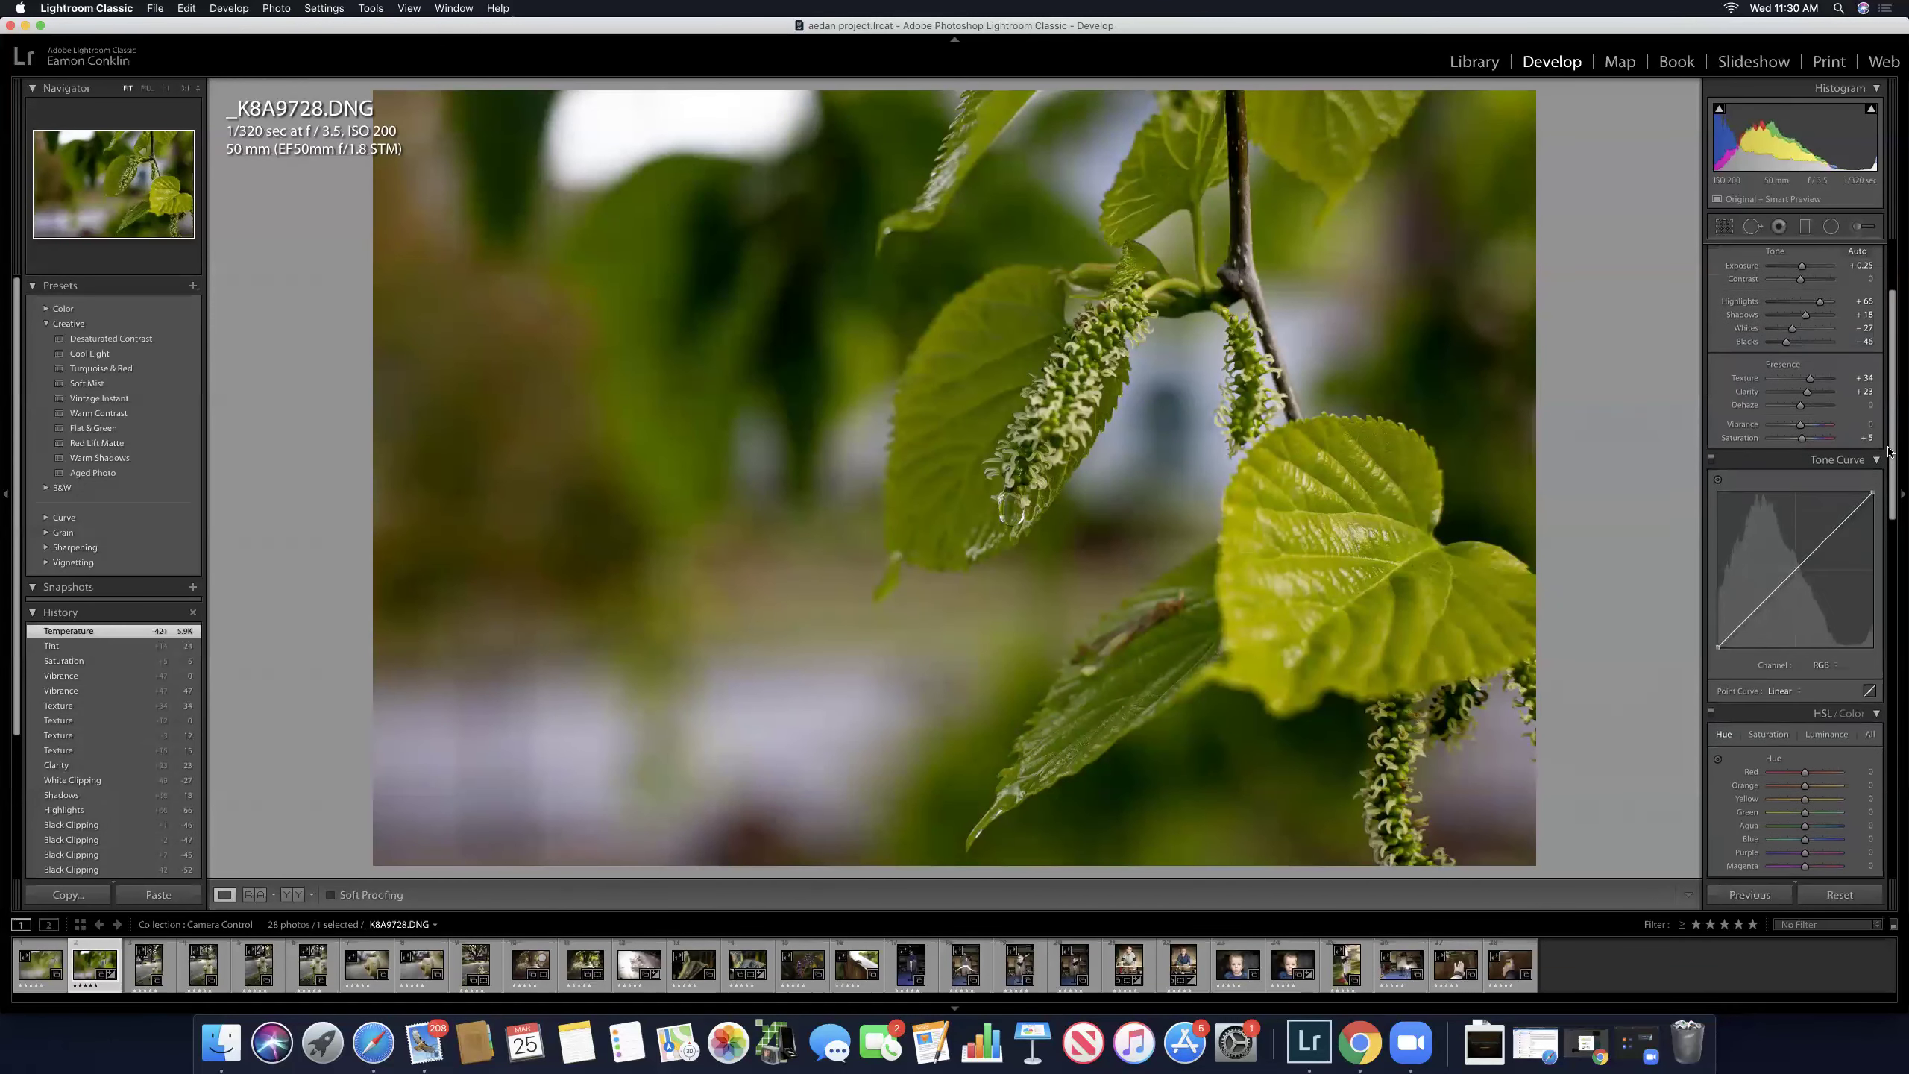
pyautogui.scroll(-4, 1887, 455)
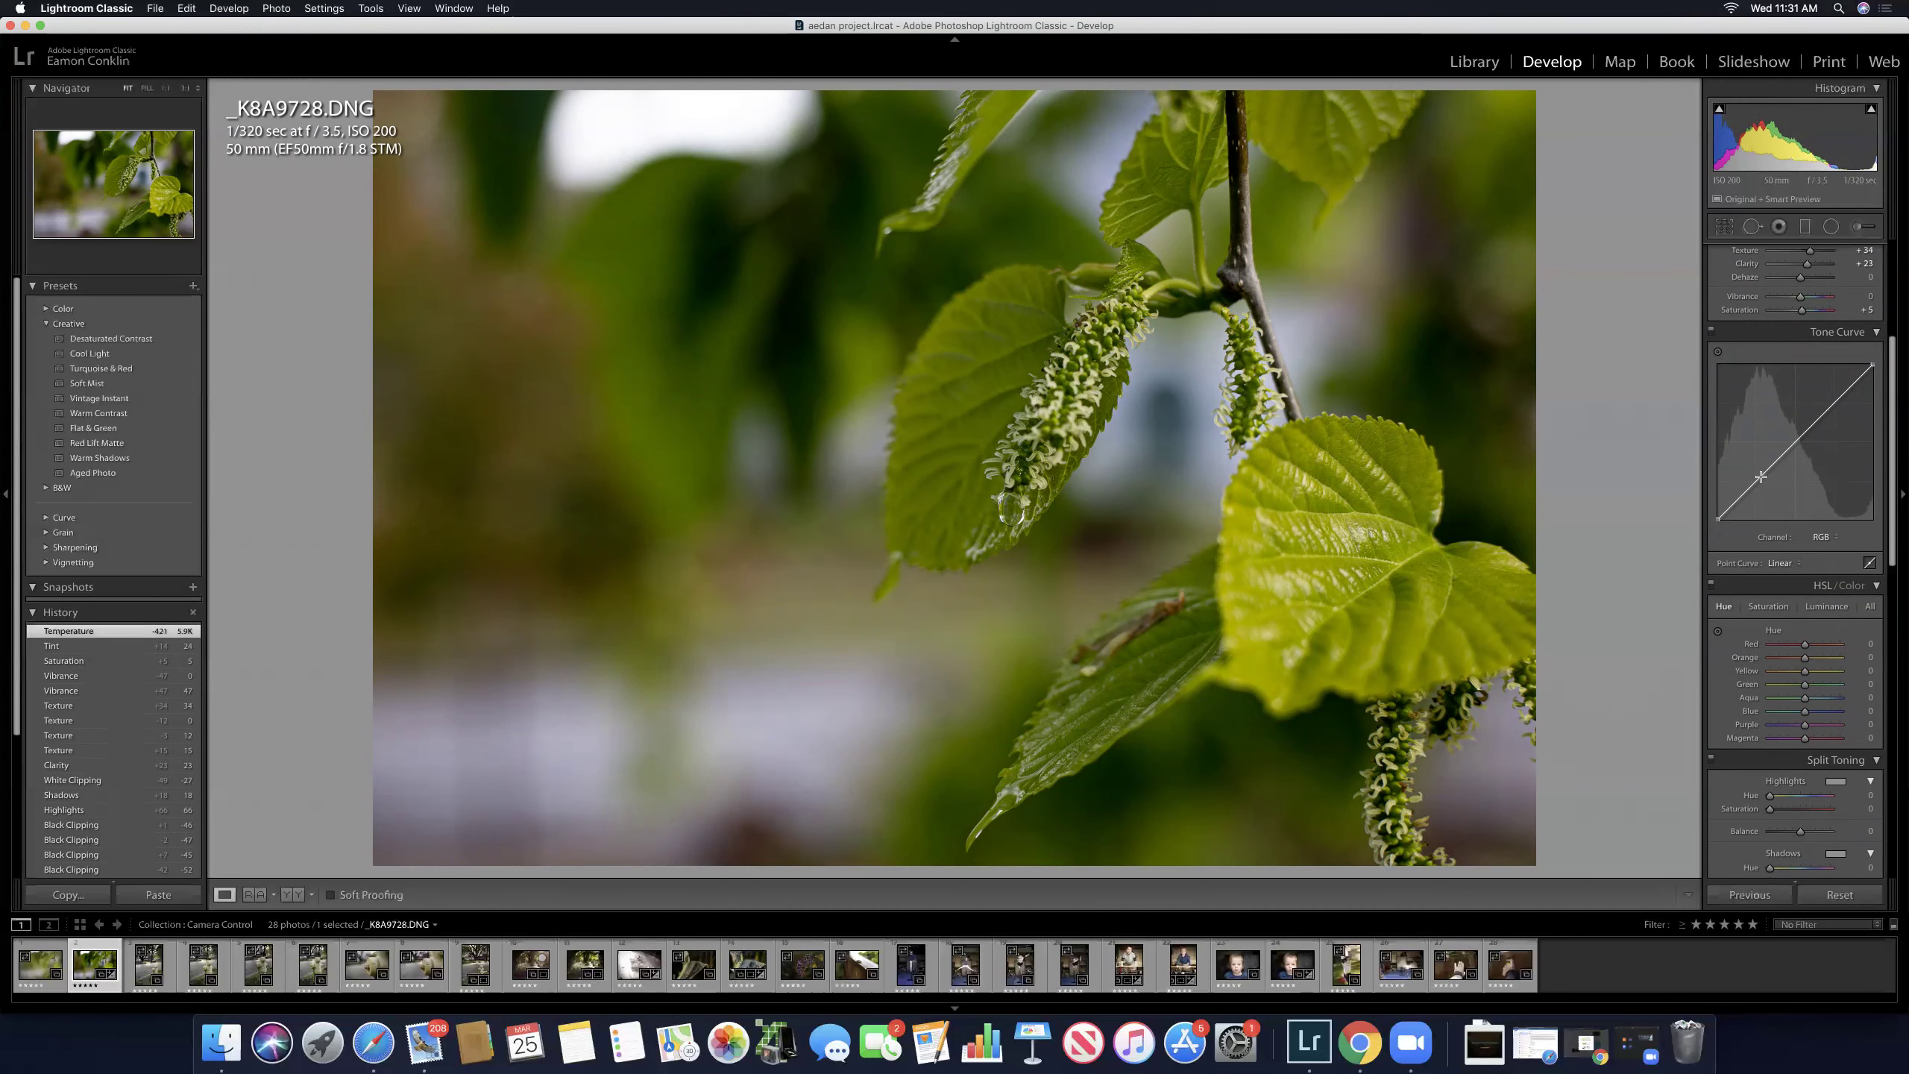
pyautogui.moveTo(1761, 476); pyautogui.dragTo(1749, 463)
pyautogui.moveTo(1810, 396); pyautogui.dragTo(1842, 419)
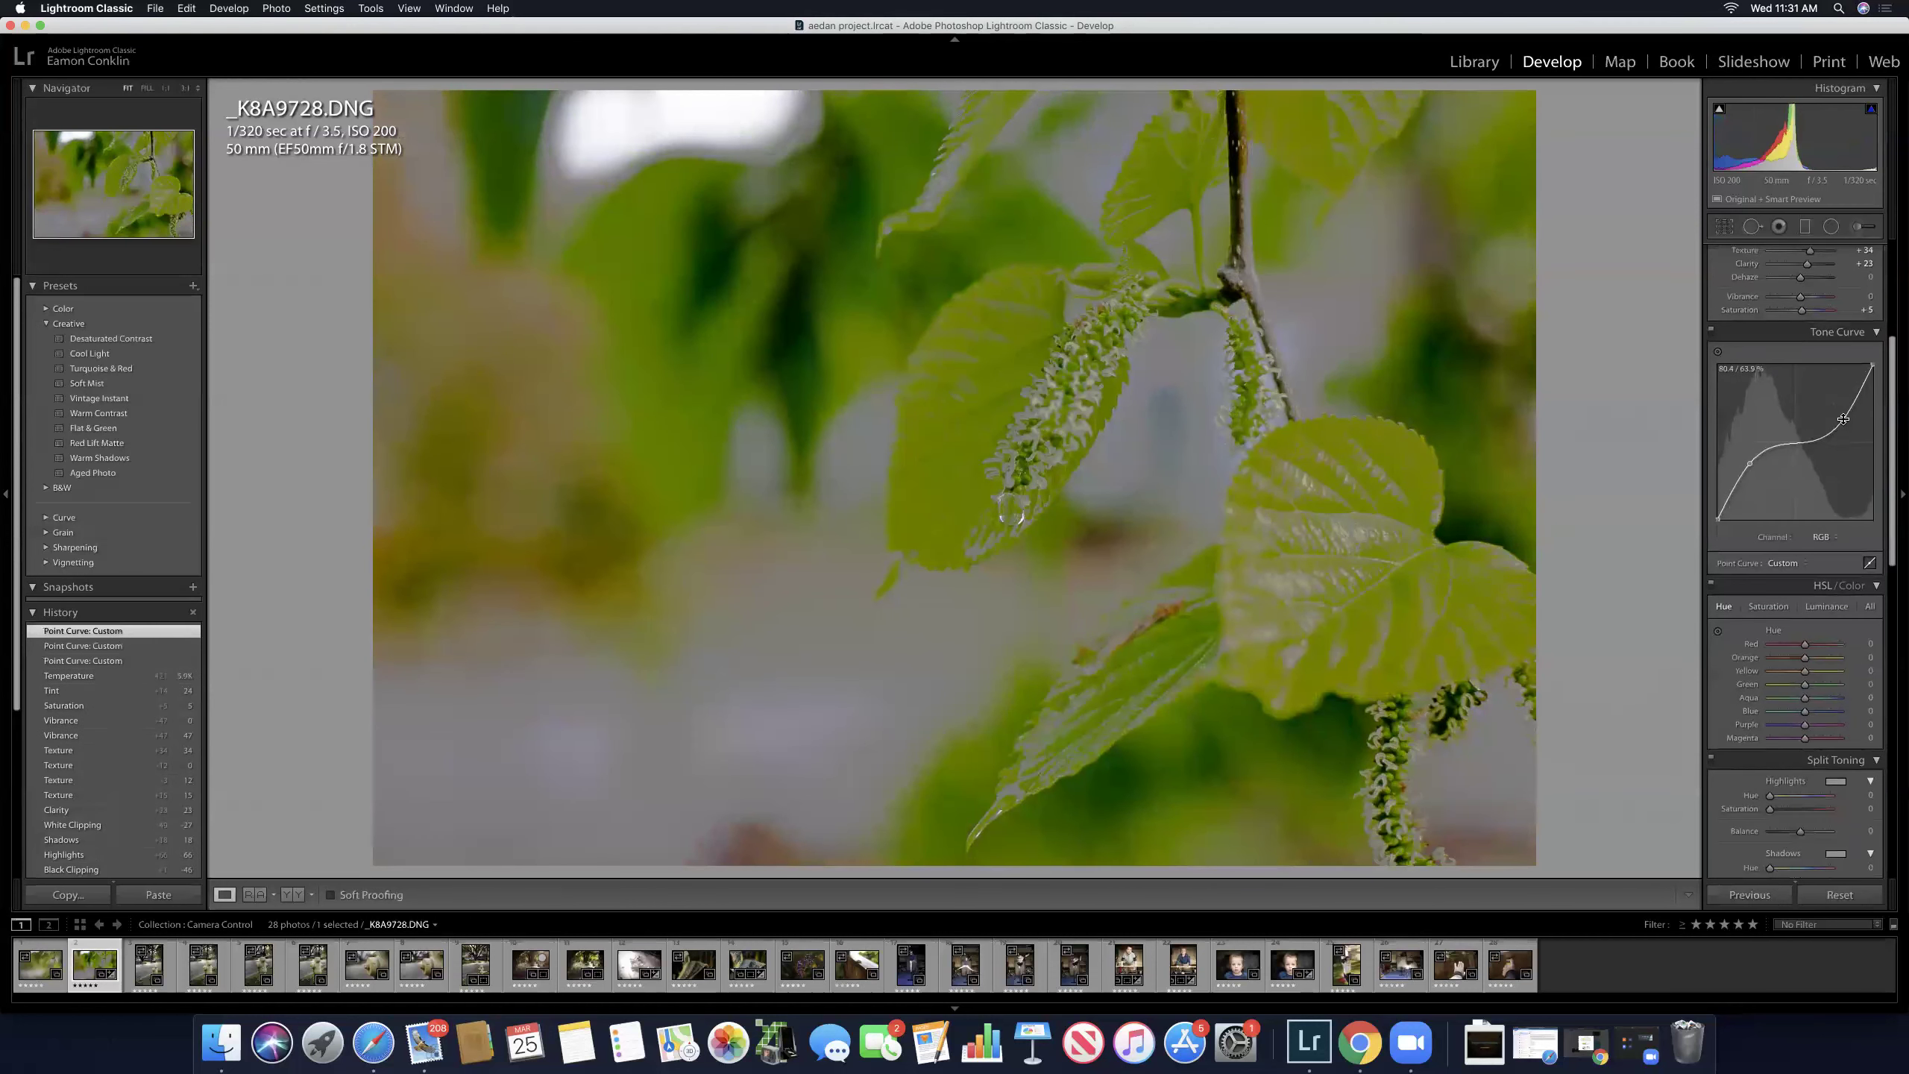
pyautogui.press('Delete')
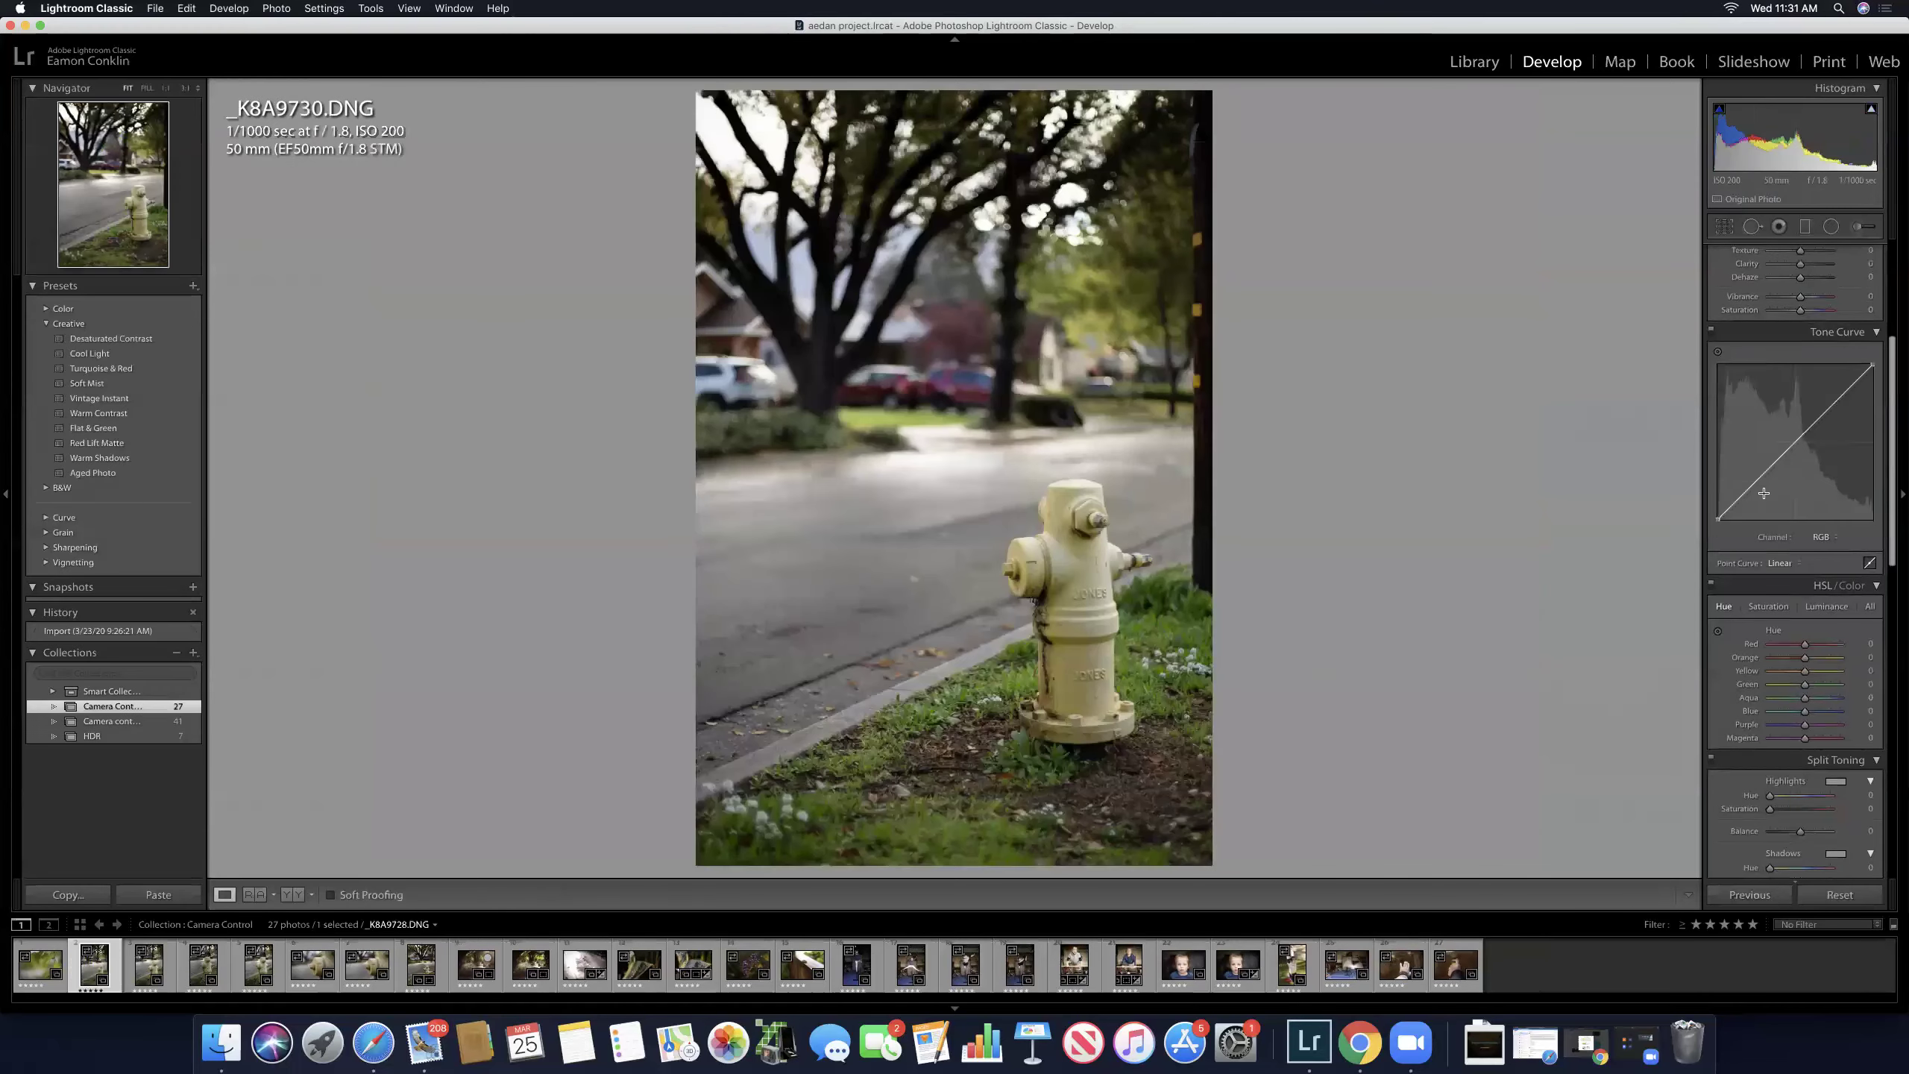
pyautogui.click(199, 8)
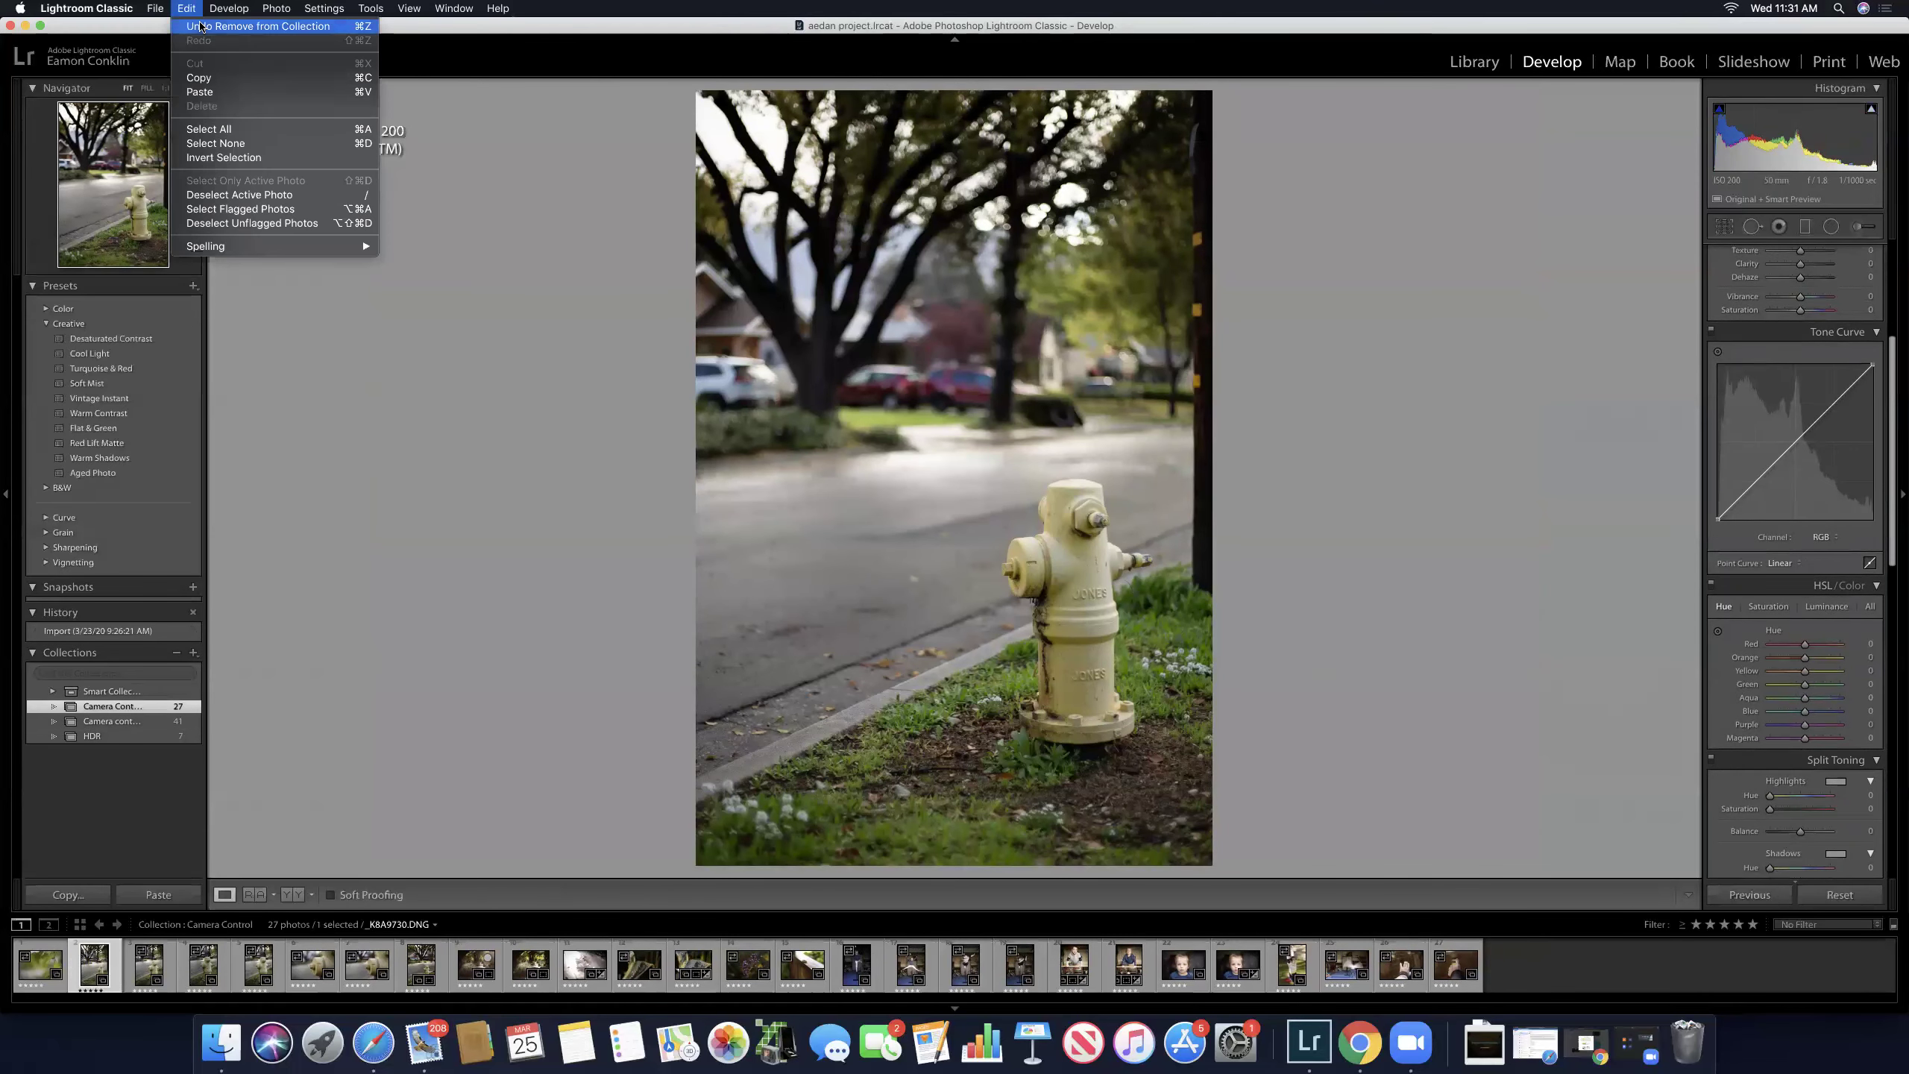
pyautogui.click(200, 26)
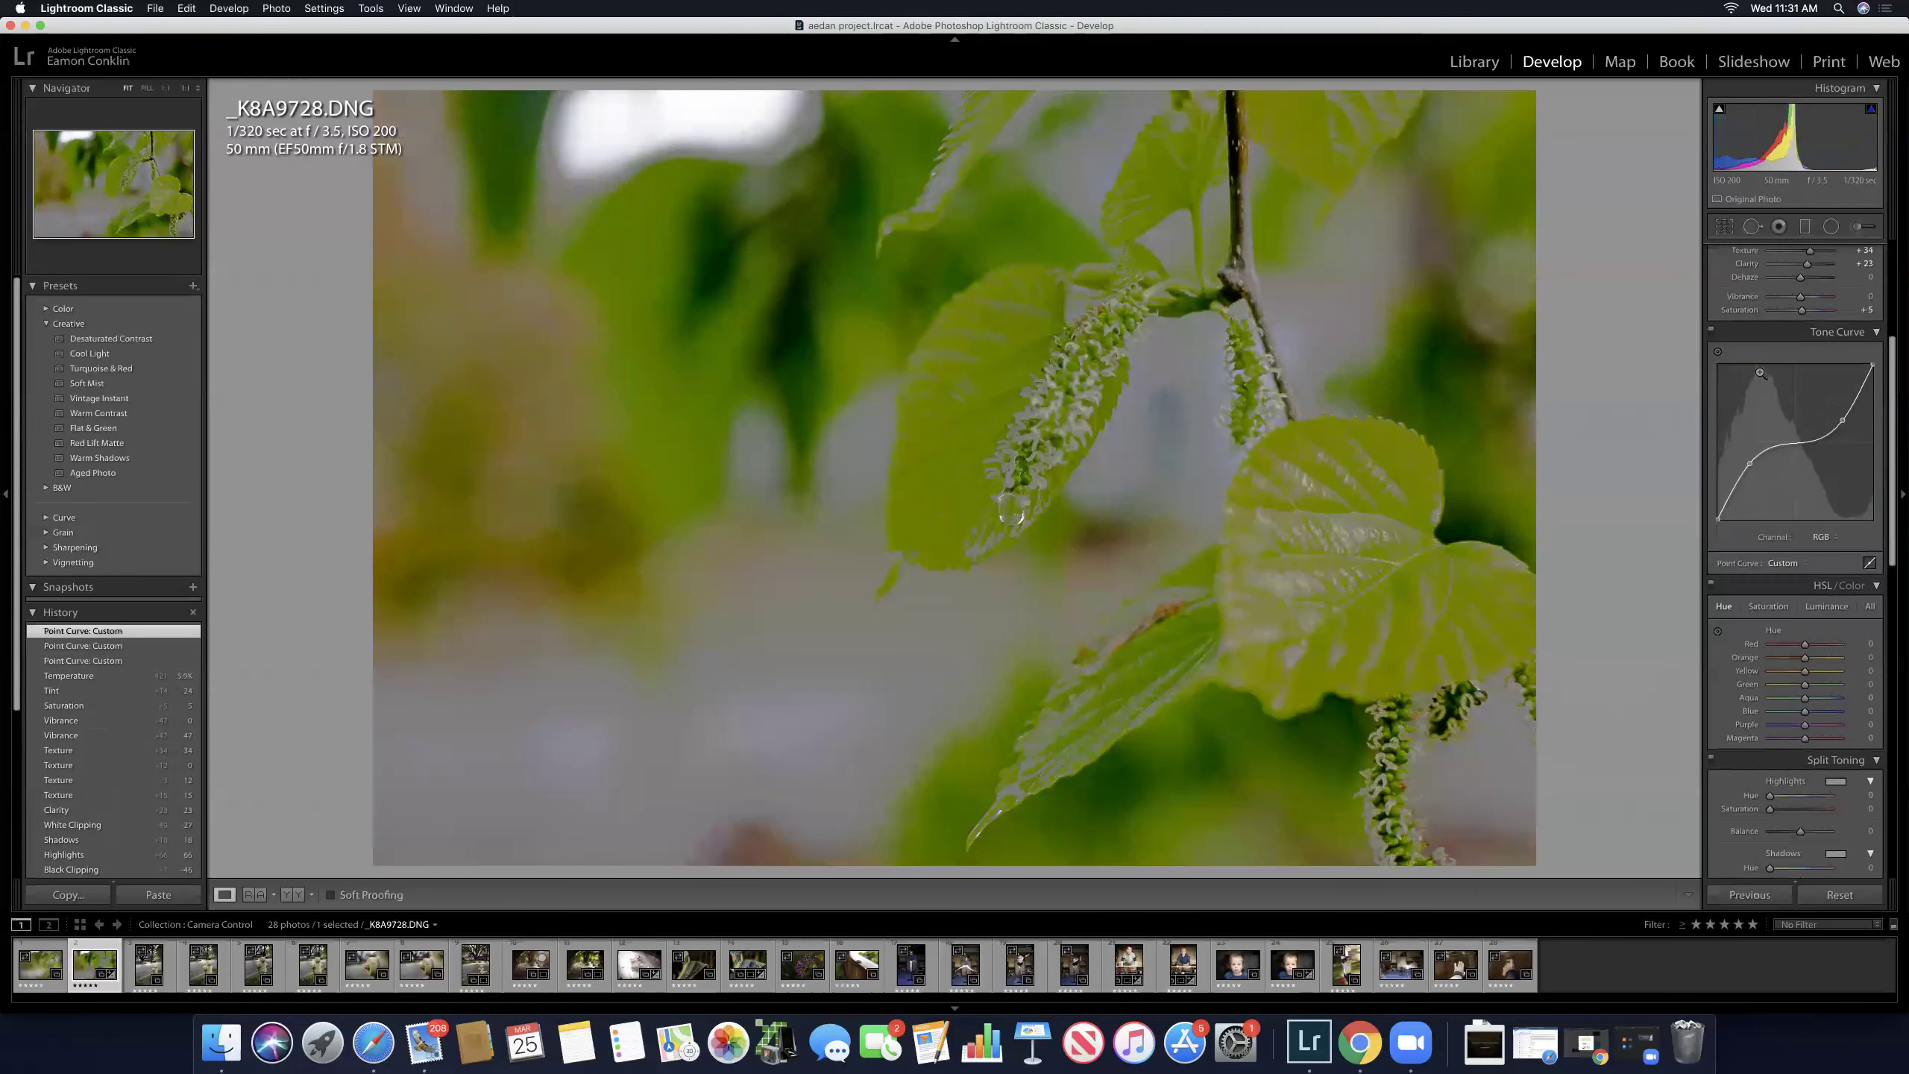
# Step: Nudge the highlight point and remove both control points to make the tone curve linear again
pyautogui.moveTo(1842, 420); pyautogui.dragTo(1840, 421)
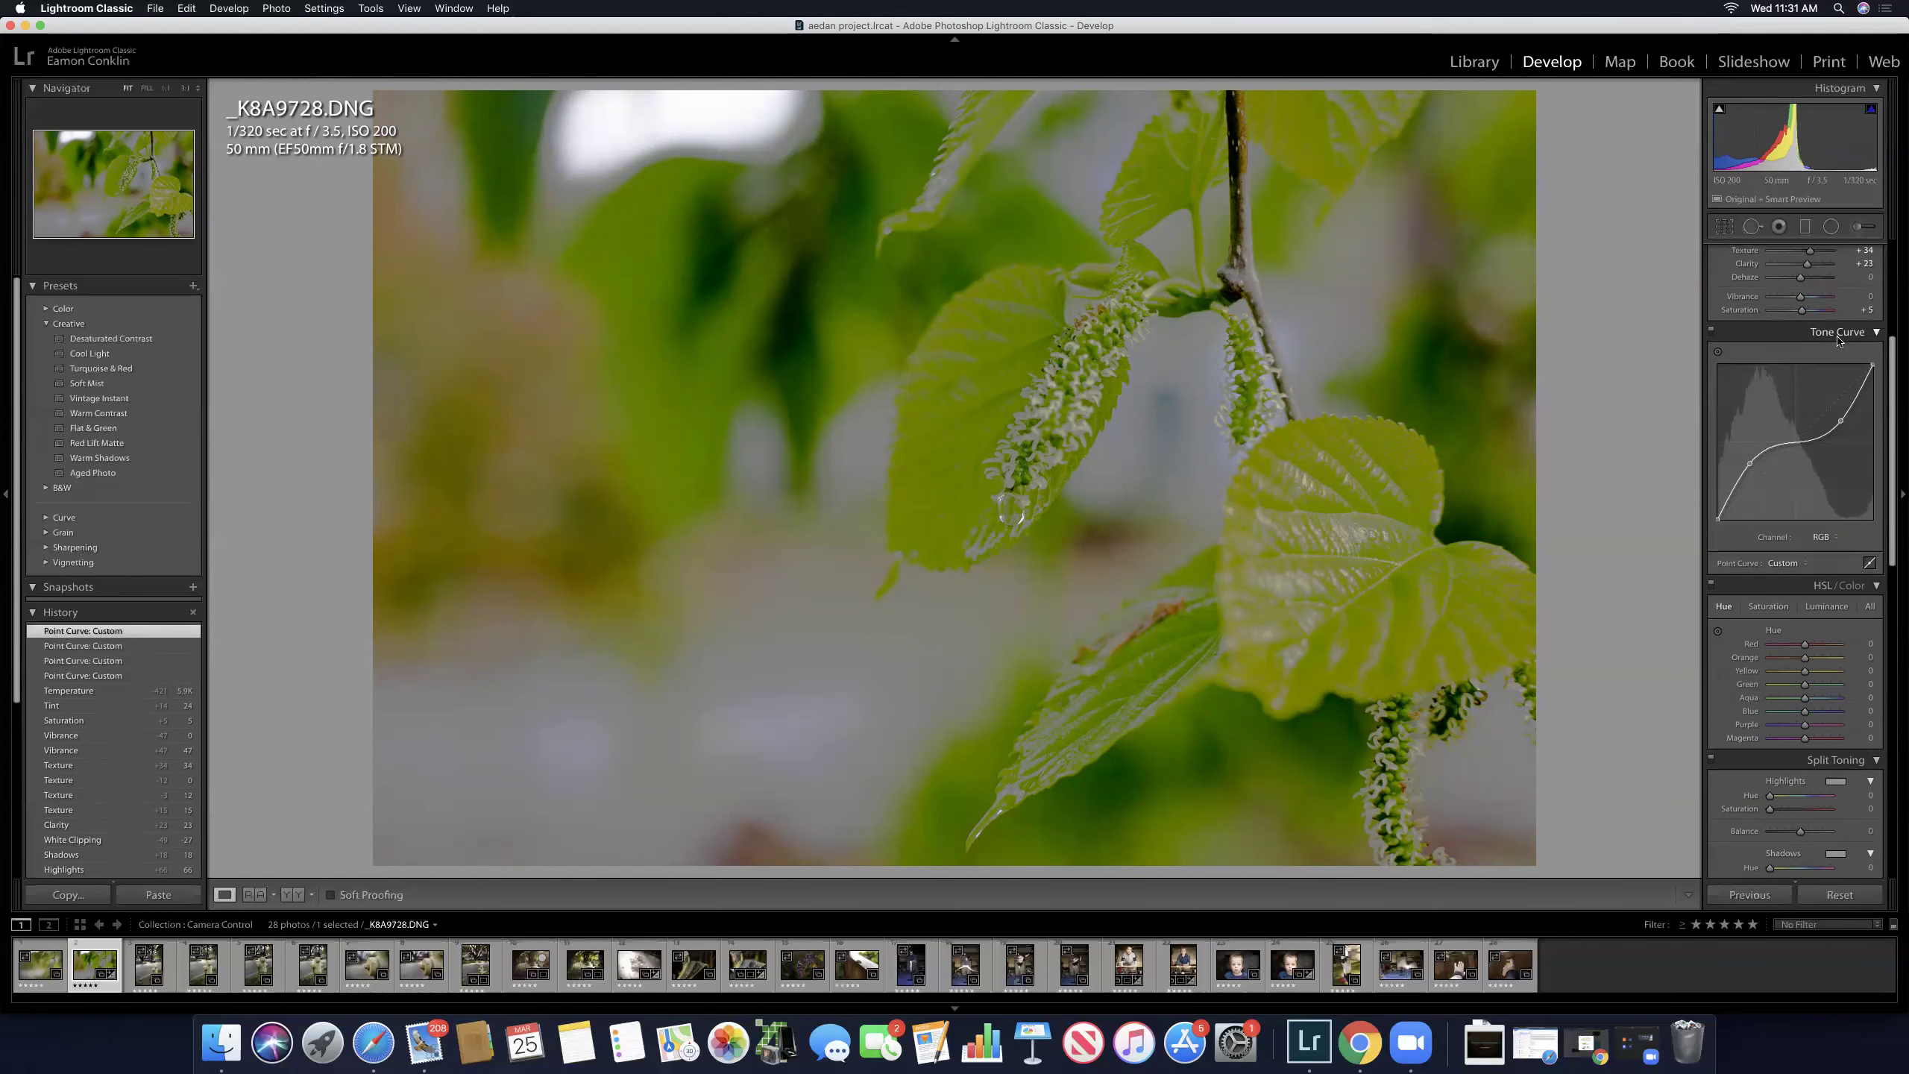
pyautogui.doubleClick(1839, 419)
pyautogui.doubleClick(1750, 463)
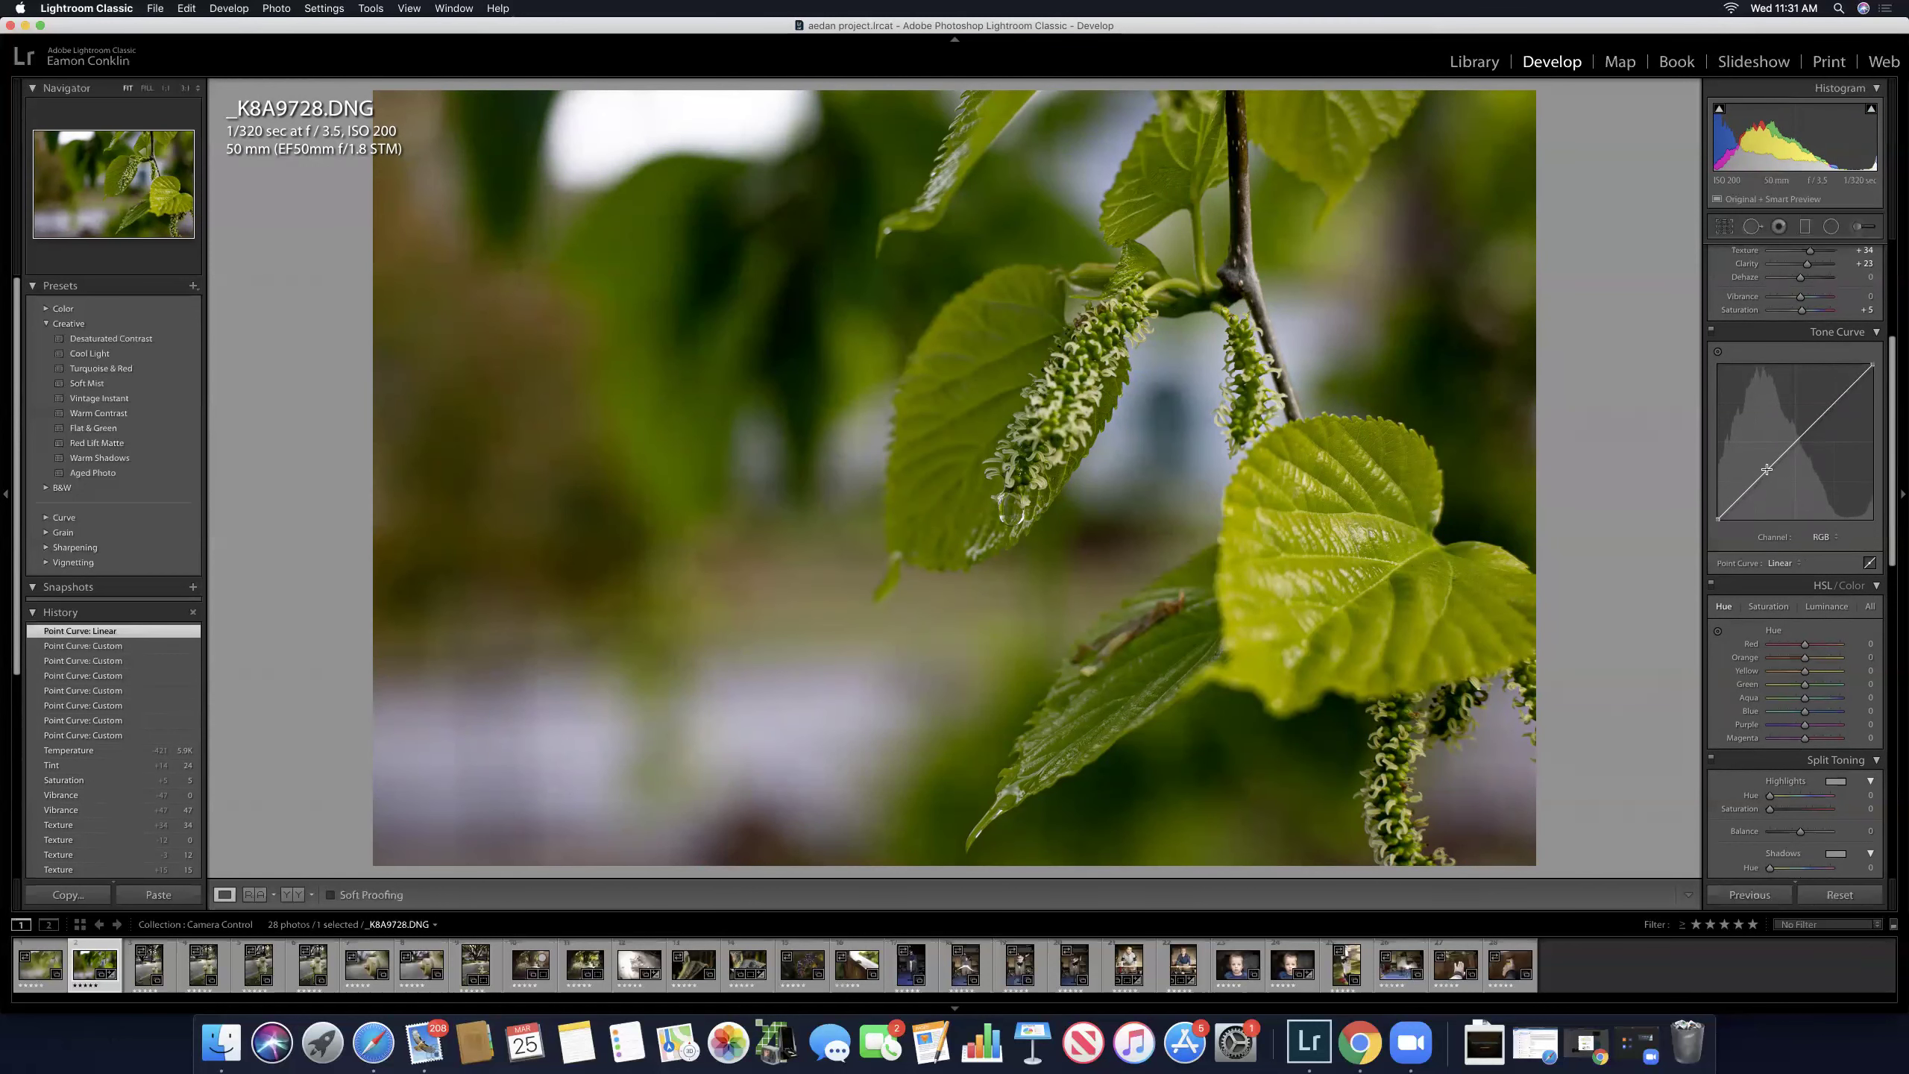
# Step: Try a steep S-shaped tone curve with lowered shadows and raised highlights, and remove both of its points again
pyautogui.click(1765, 472)
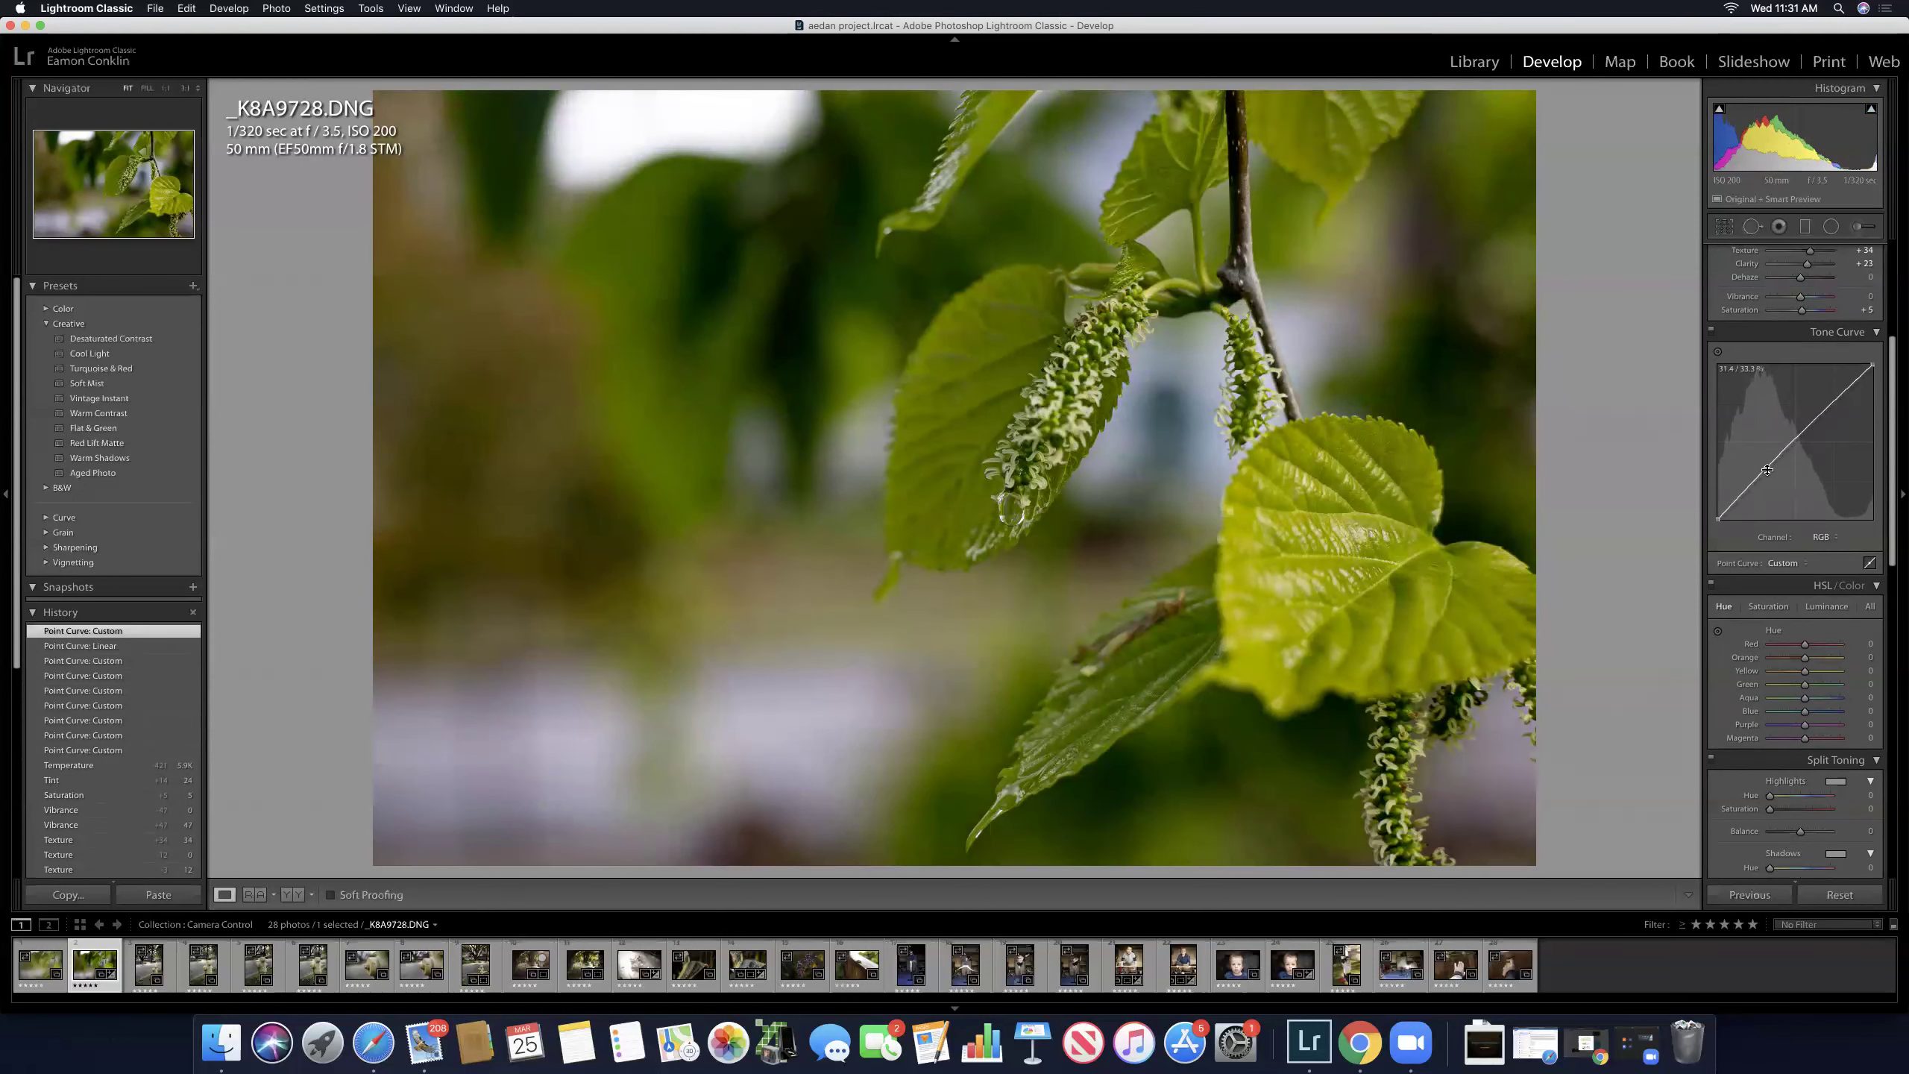
pyautogui.moveTo(1767, 469); pyautogui.dragTo(1764, 482)
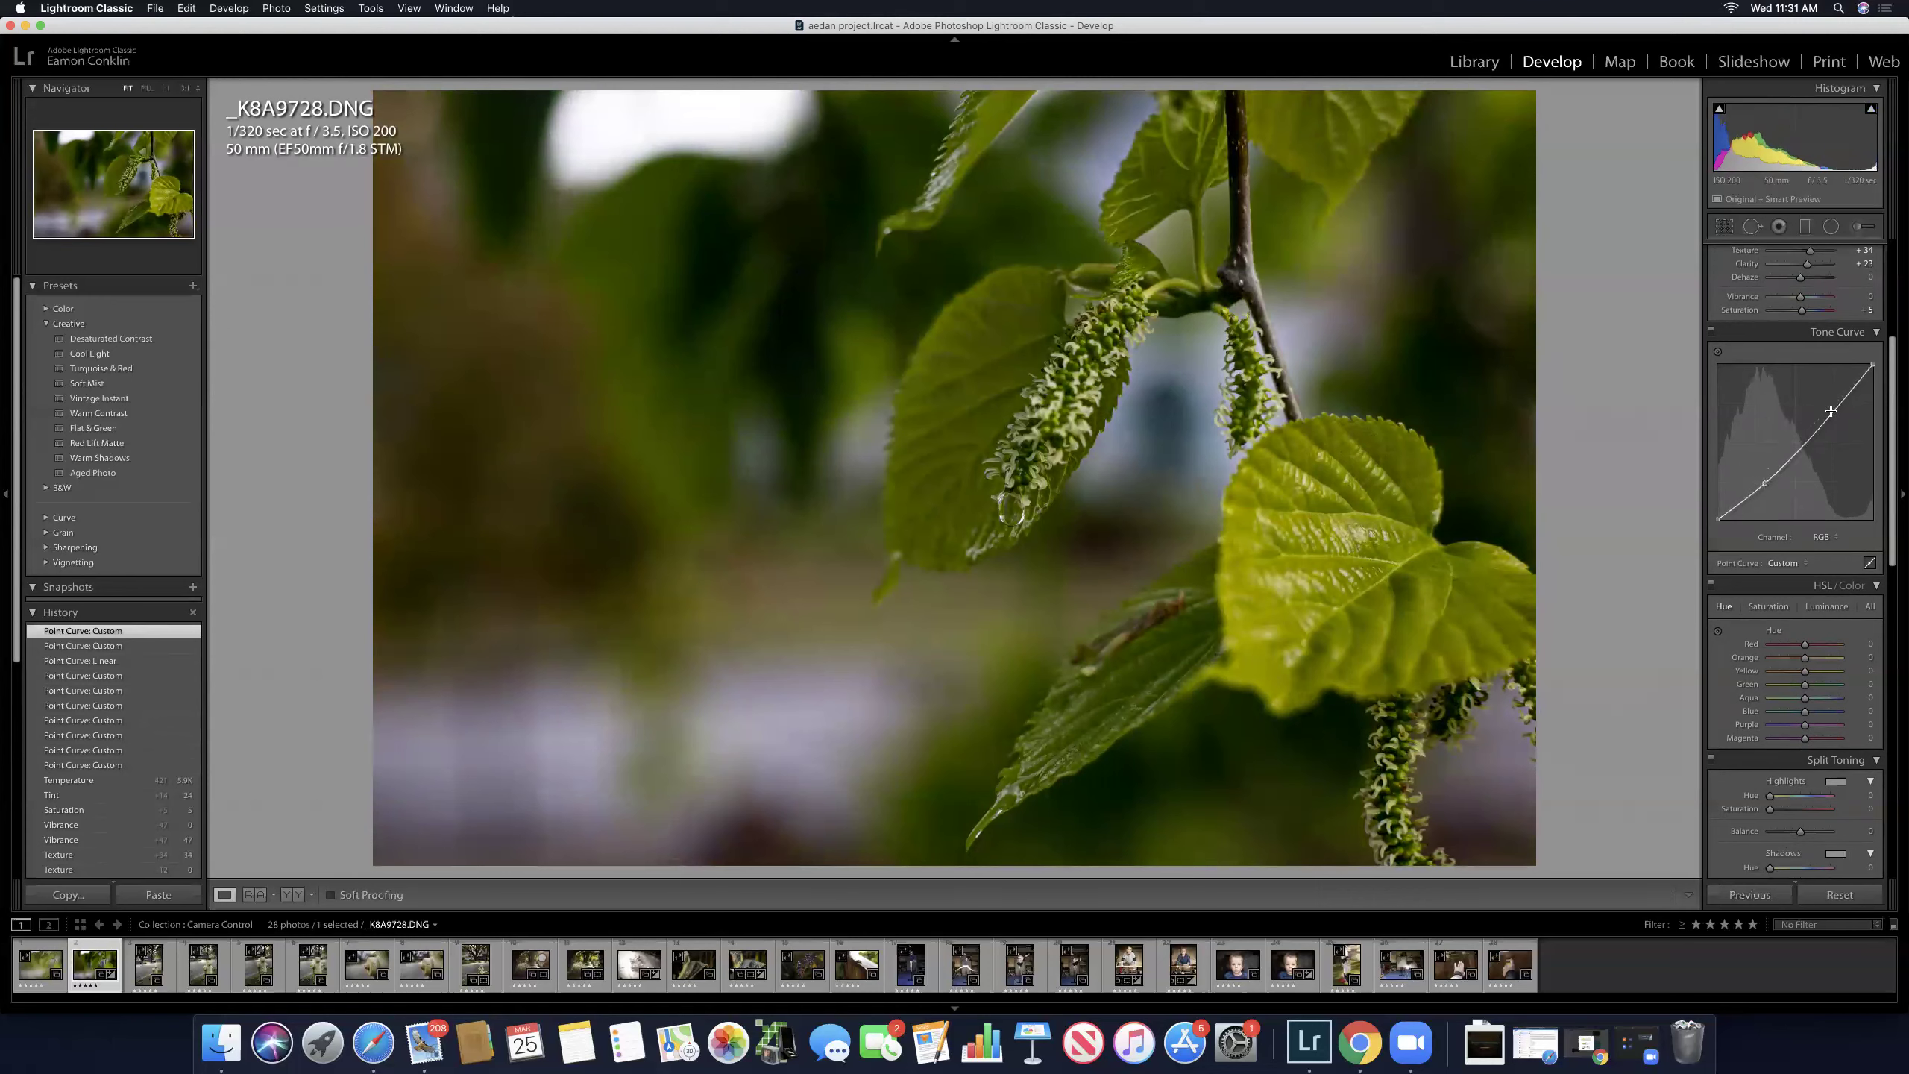
pyautogui.moveTo(1830, 412); pyautogui.dragTo(1824, 399)
pyautogui.moveTo(1825, 399); pyautogui.dragTo(1817, 383)
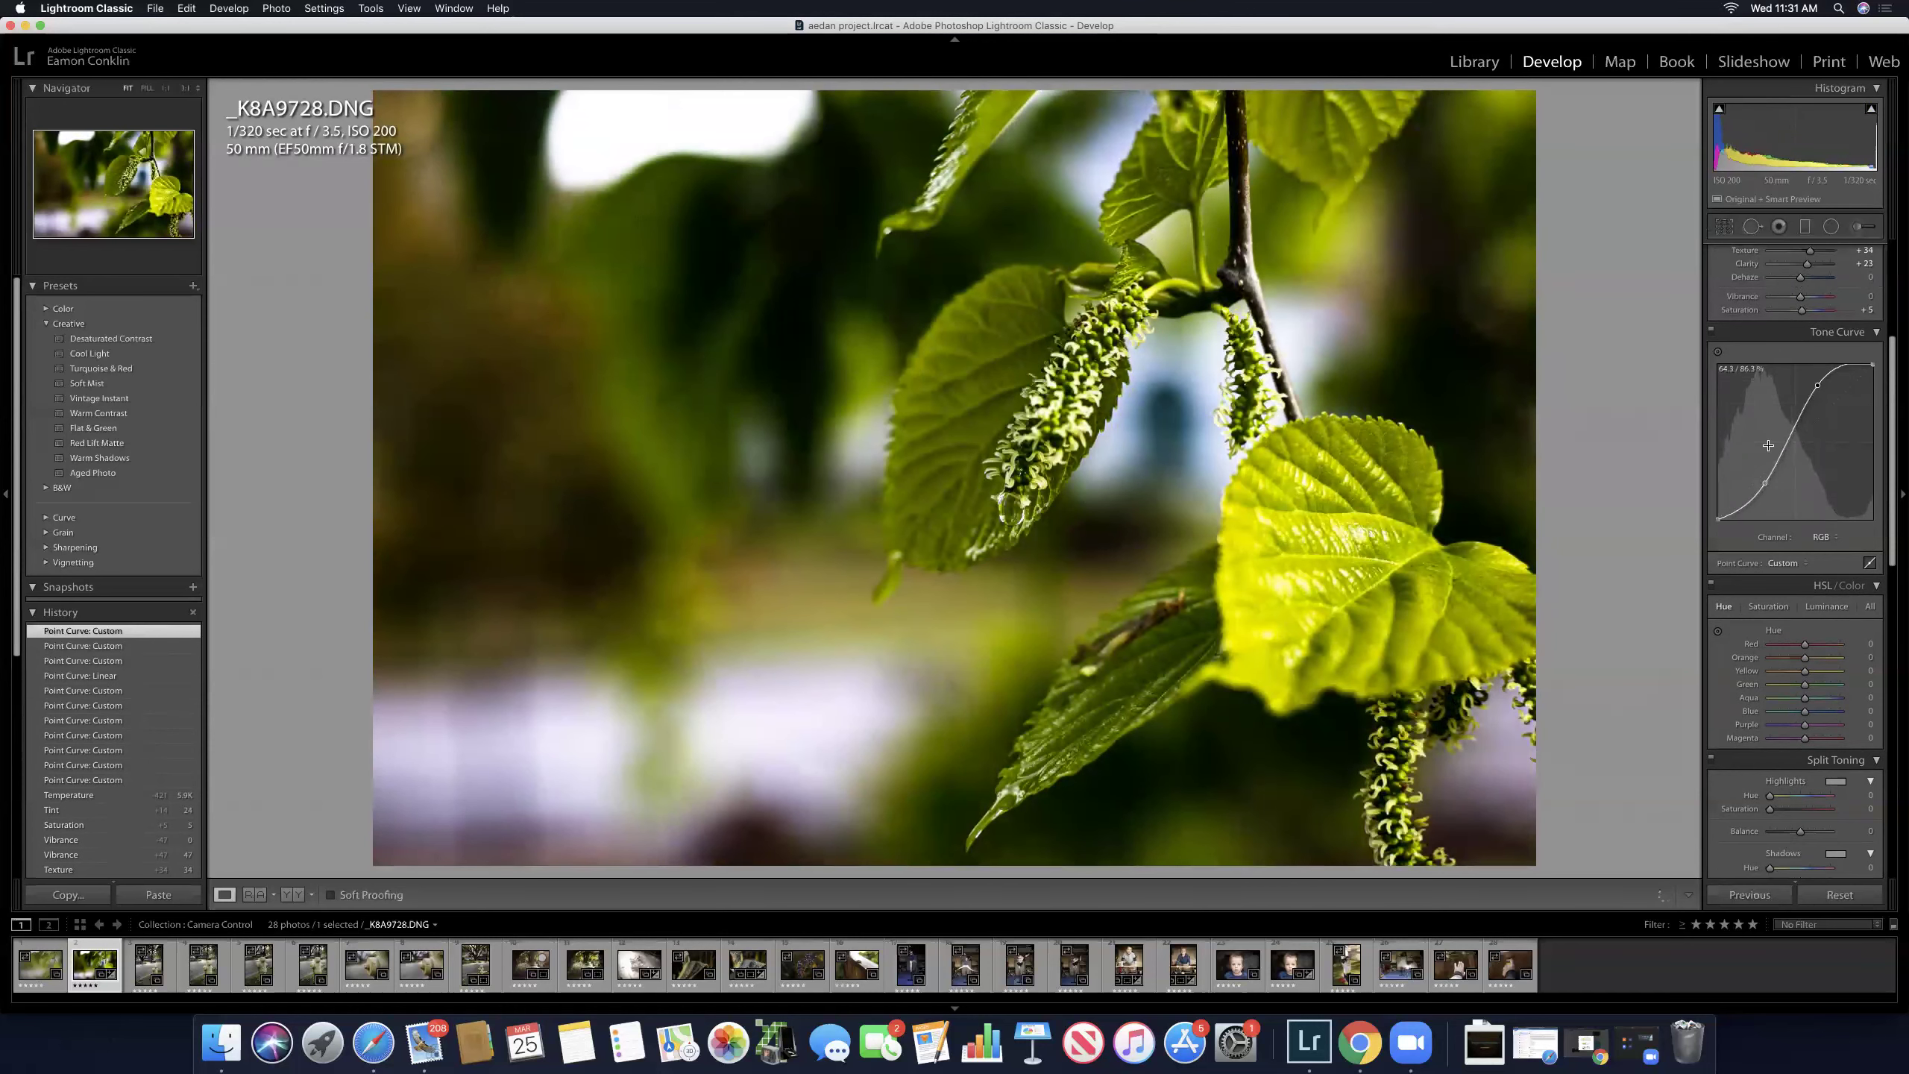
pyautogui.moveTo(1771, 492); pyautogui.dragTo(1773, 490)
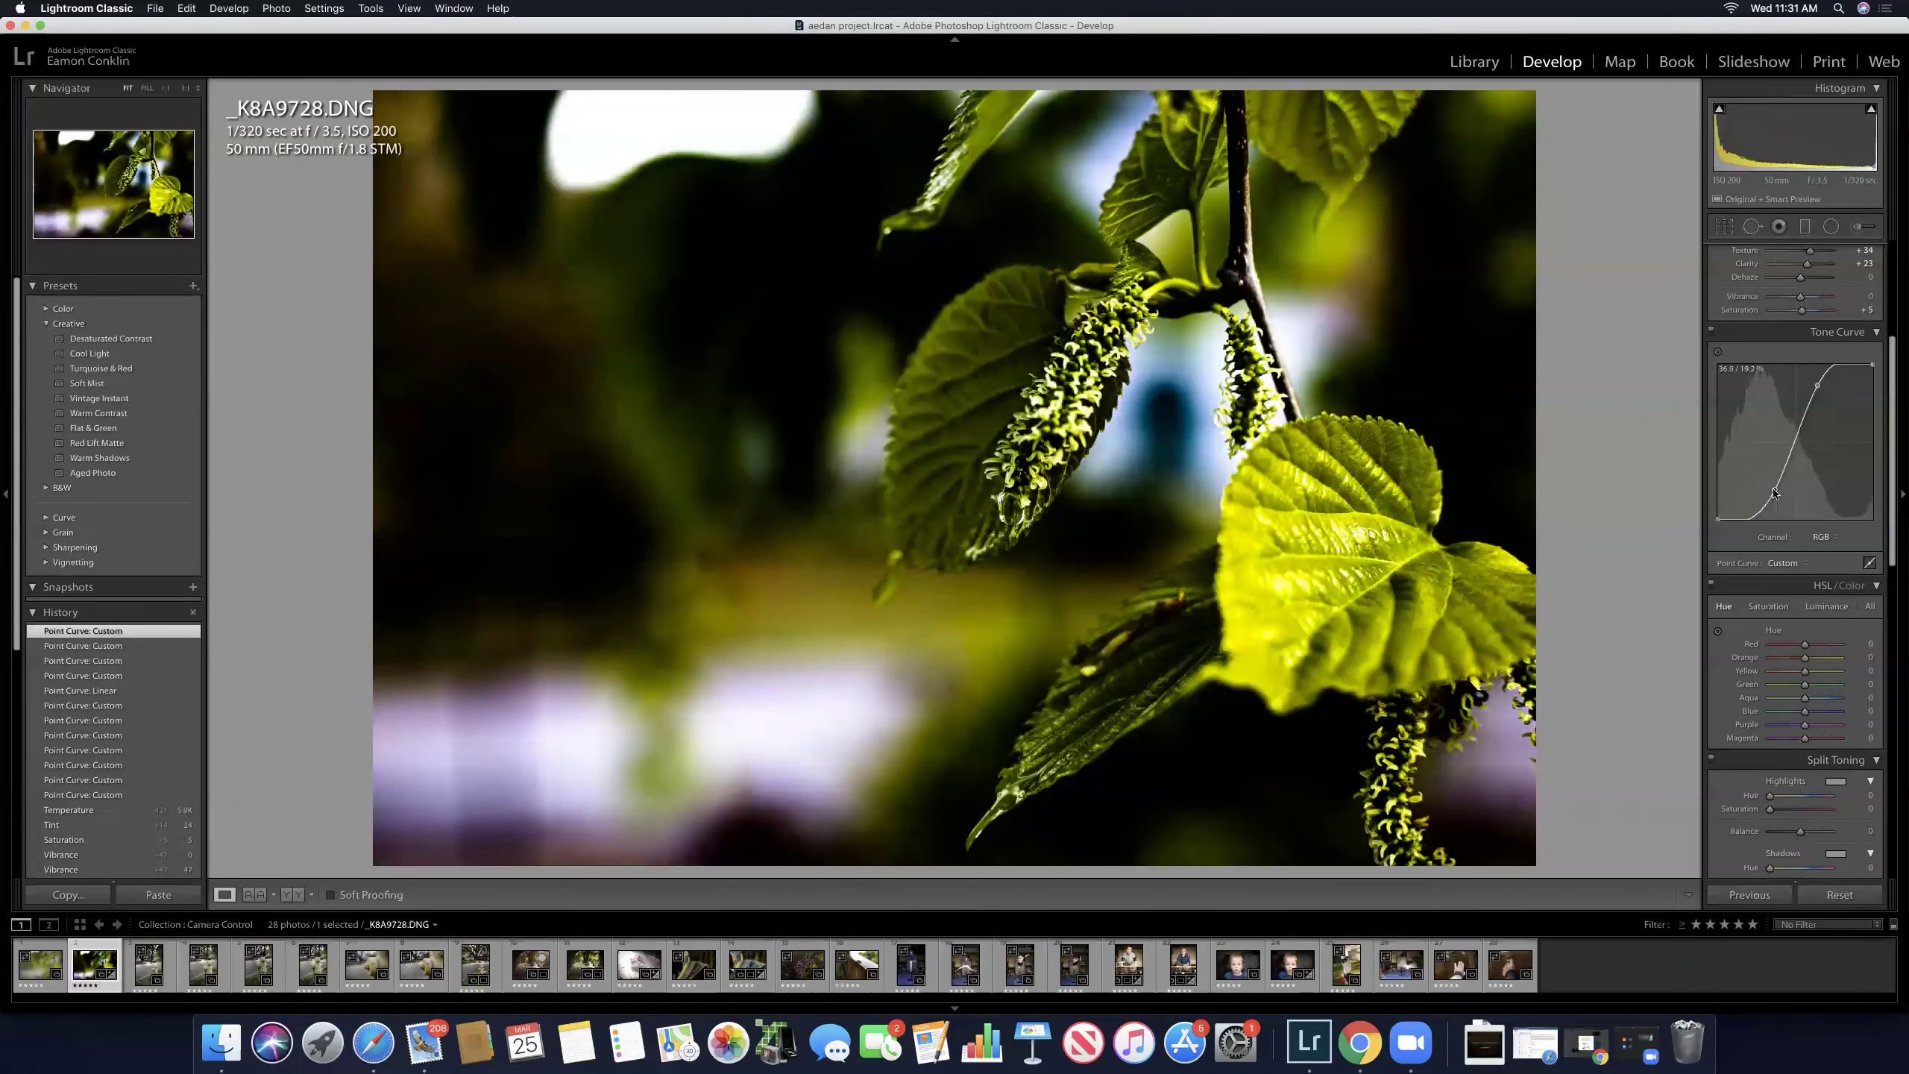
pyautogui.doubleClick(1773, 488)
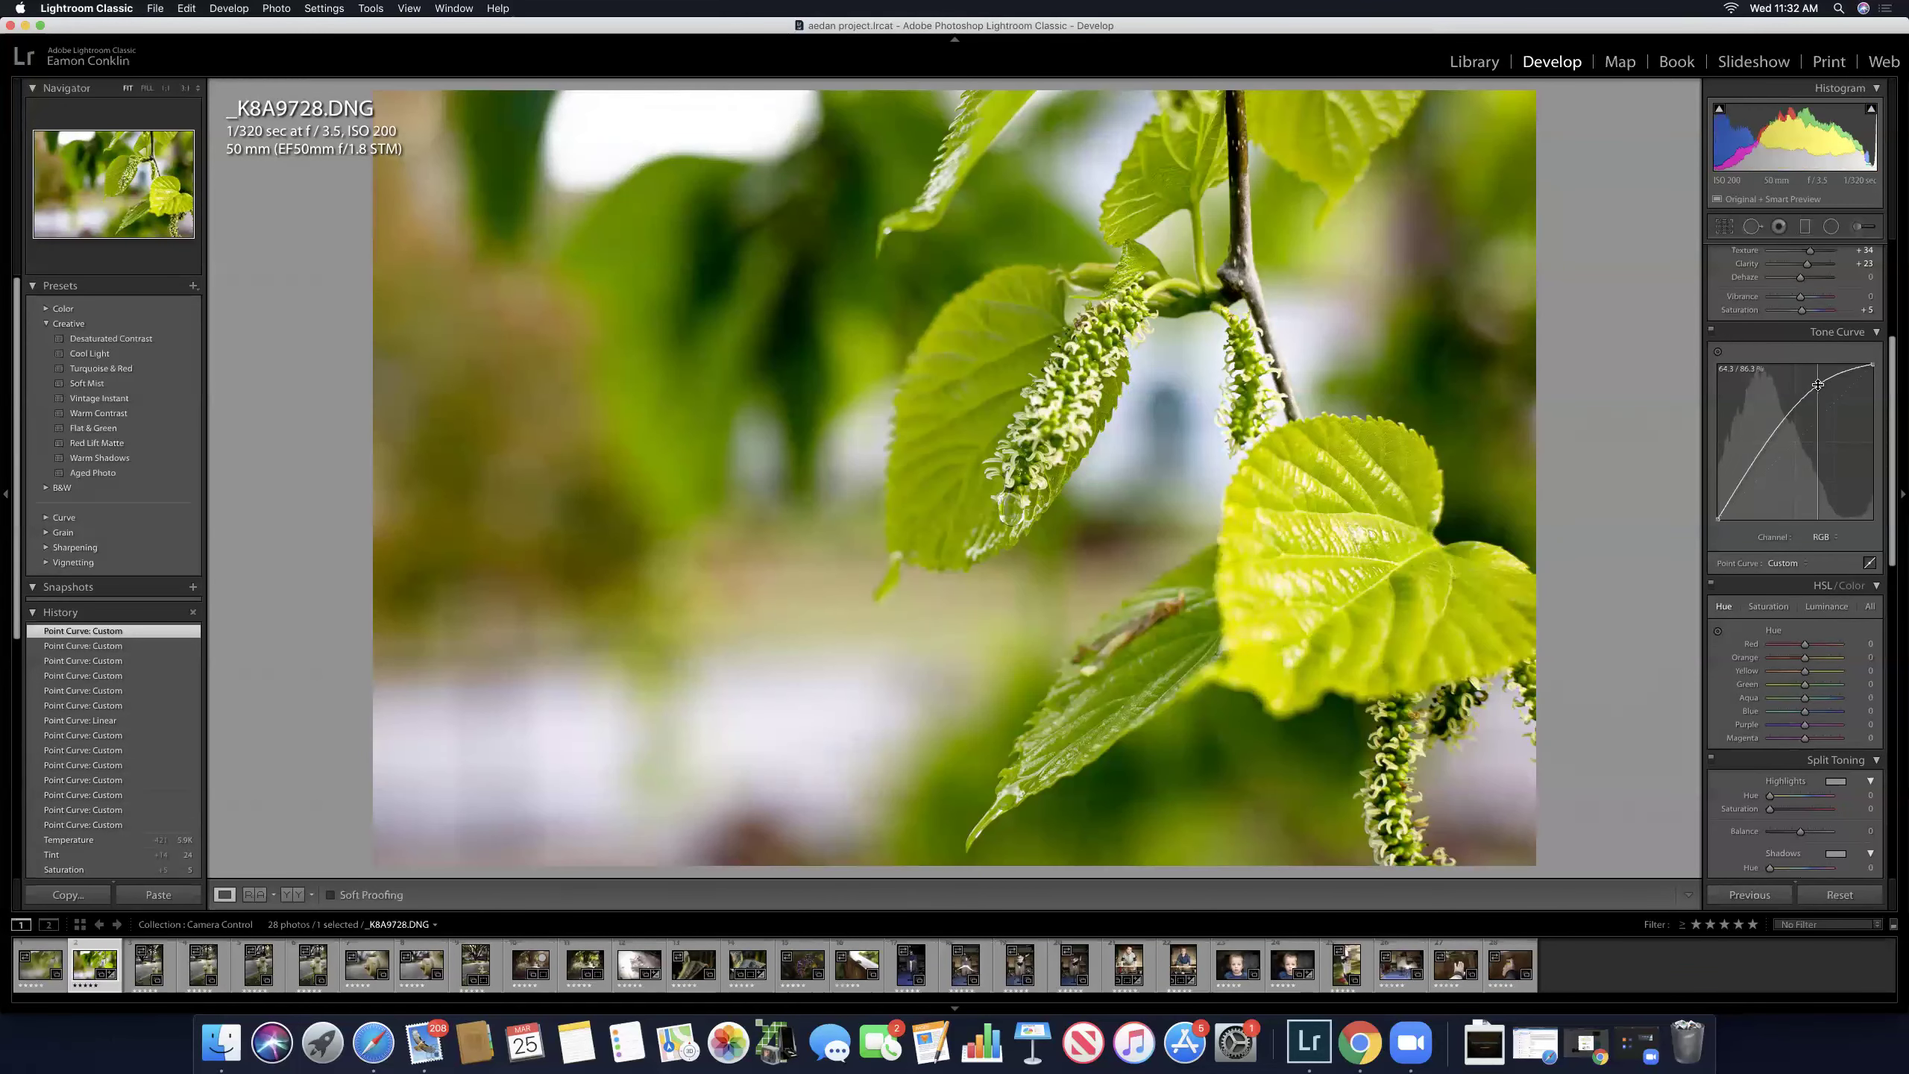
pyautogui.doubleClick(1818, 386)
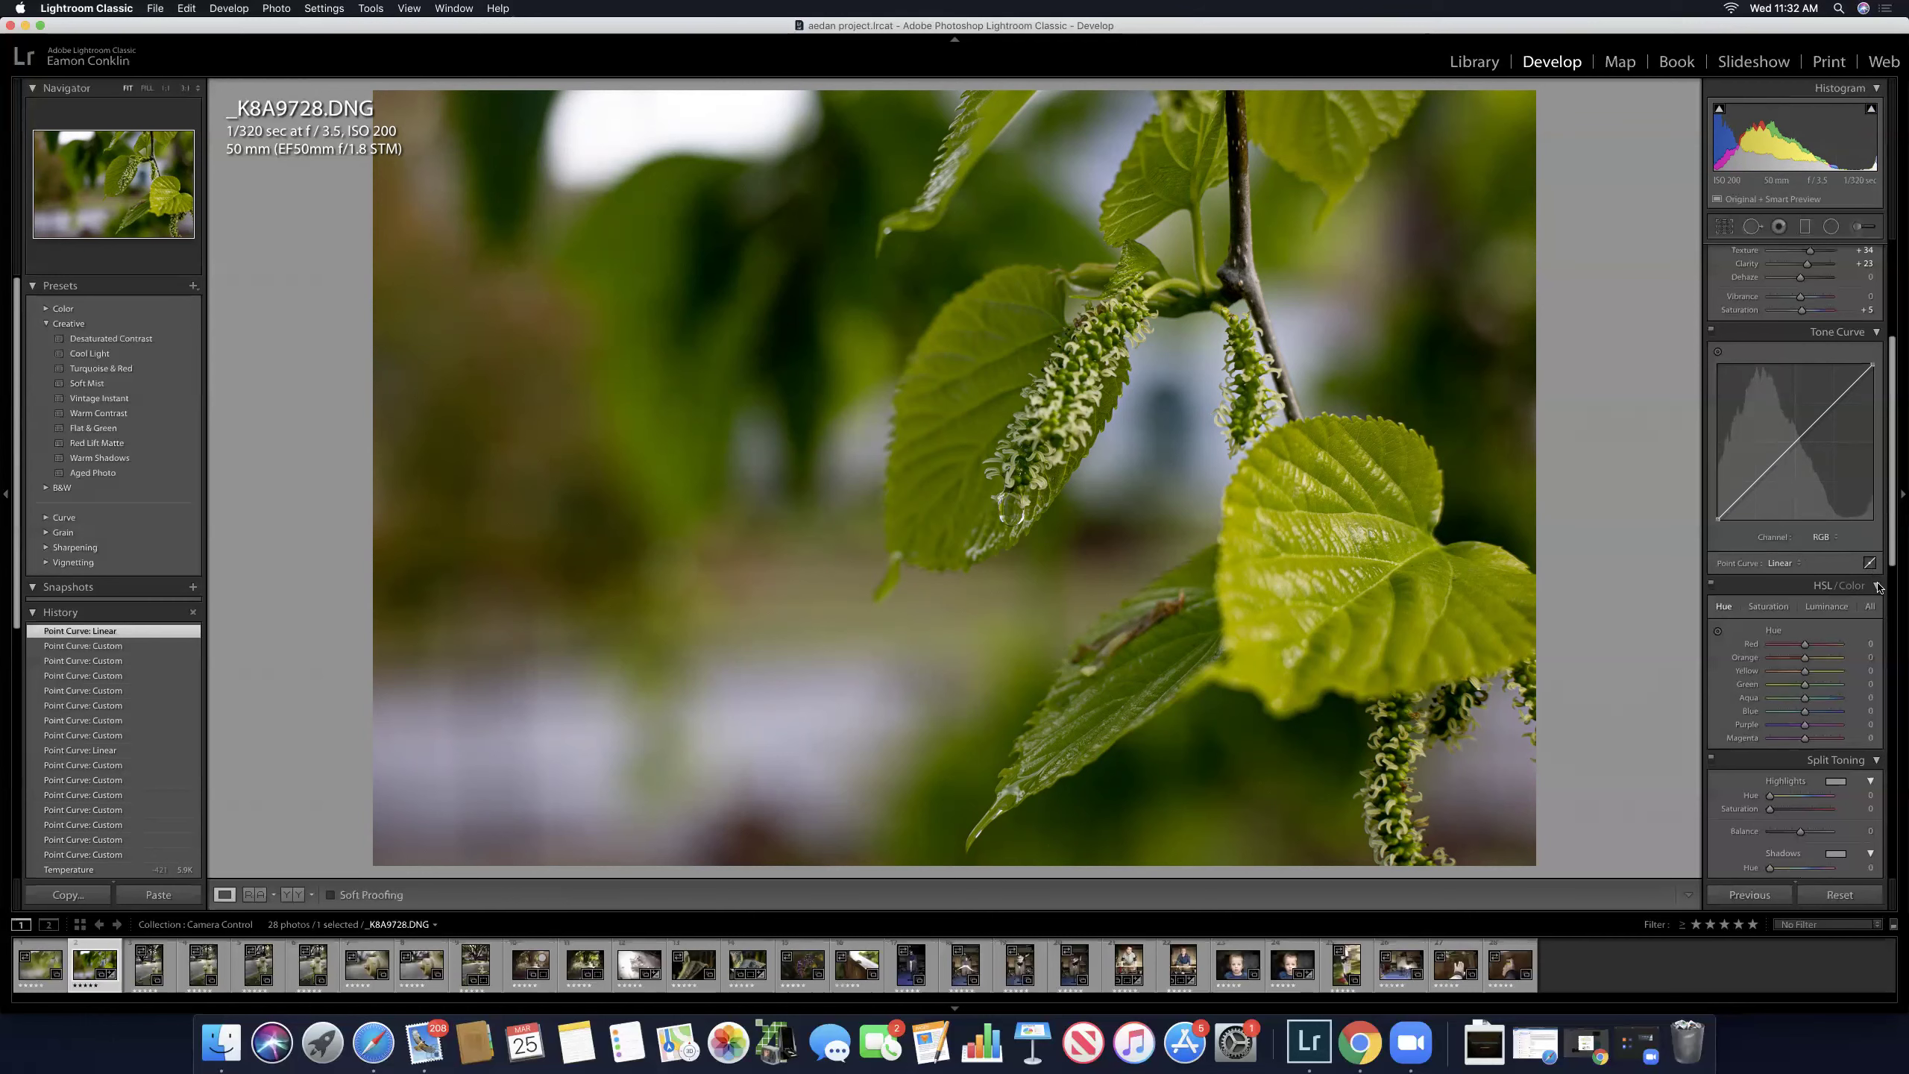
# Step: Collapse the HSL / Color section and switch the tone curve to its region adjustments
pyautogui.click(1876, 587)
pyautogui.click(1870, 563)
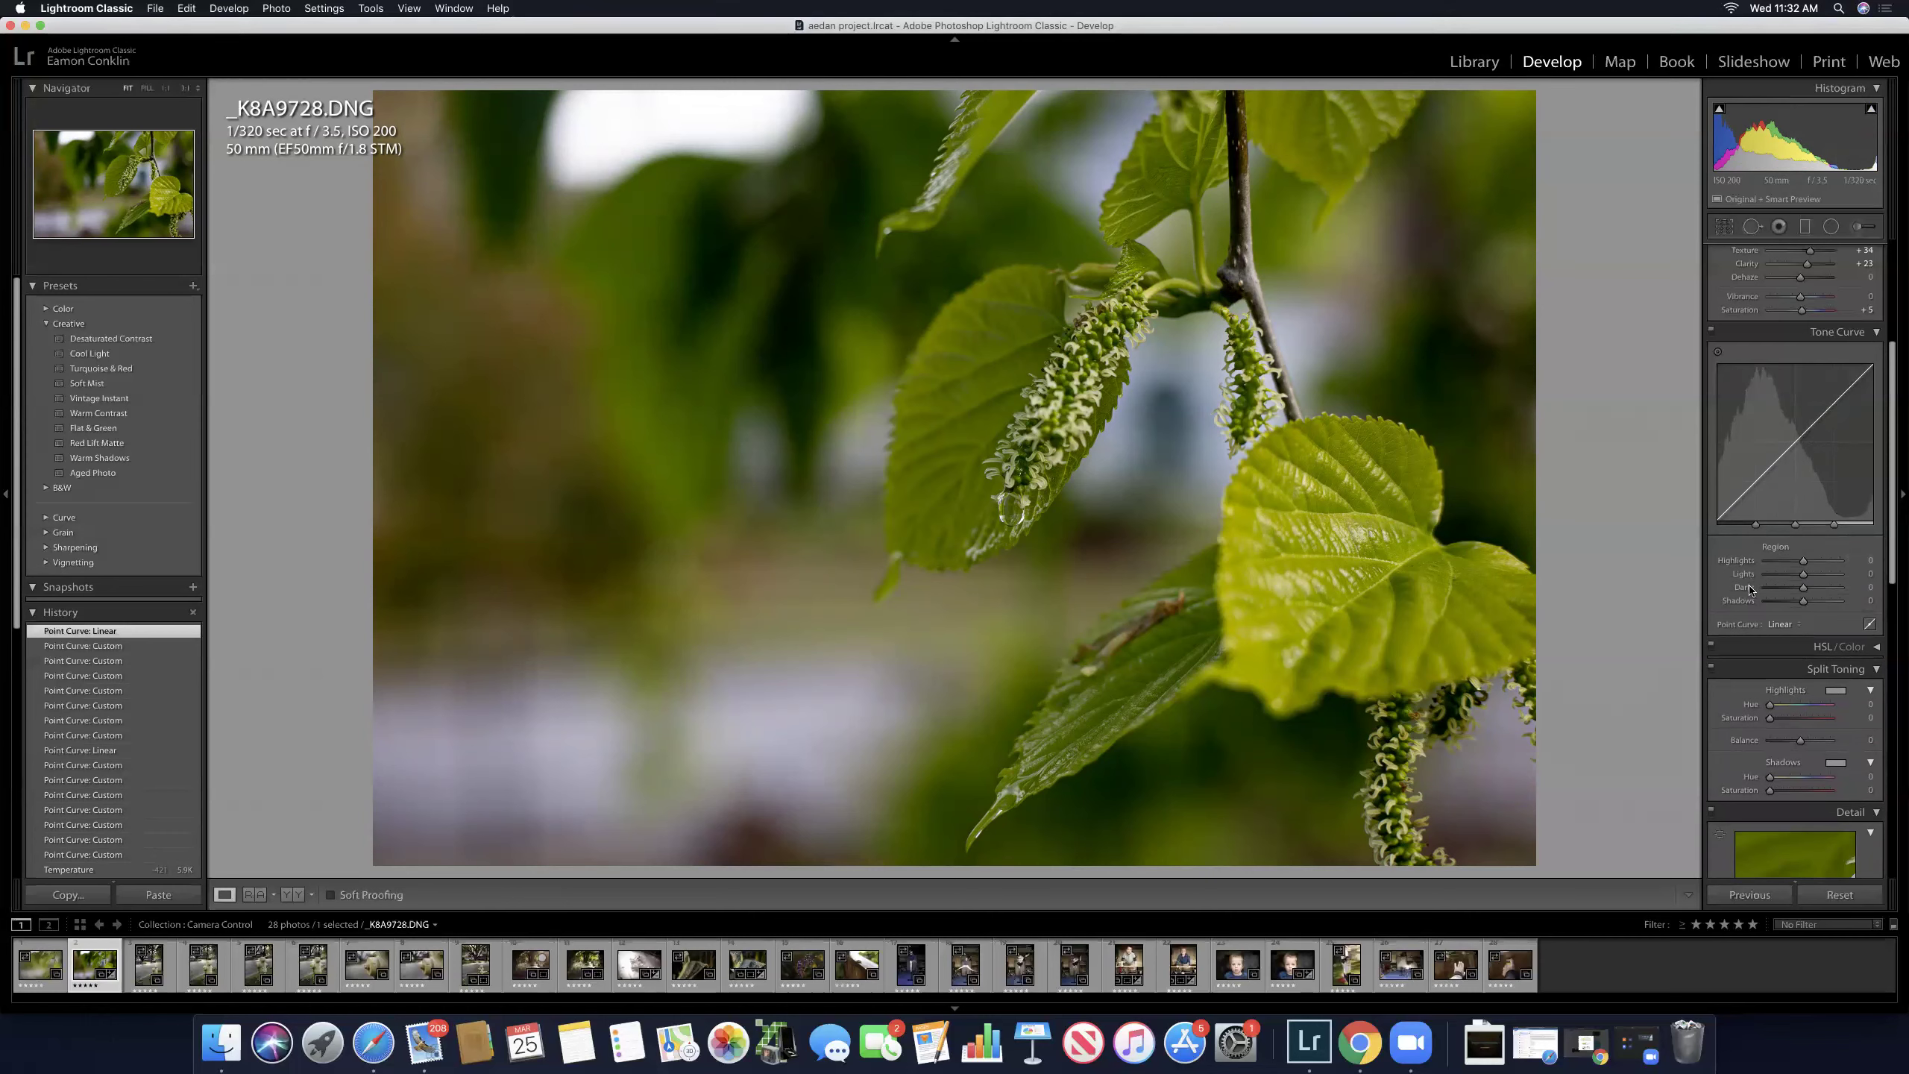
# Step: Try the tone curve's Lights and Darks regions, return both to 0, and toggle point curve editing on and off
pyautogui.moveTo(1811, 565)
pyautogui.mouseDown()
pyautogui.moveTo(1789, 565)
pyautogui.moveTo(1816, 565)
pyautogui.moveTo(1803, 577)
pyautogui.mouseUp()
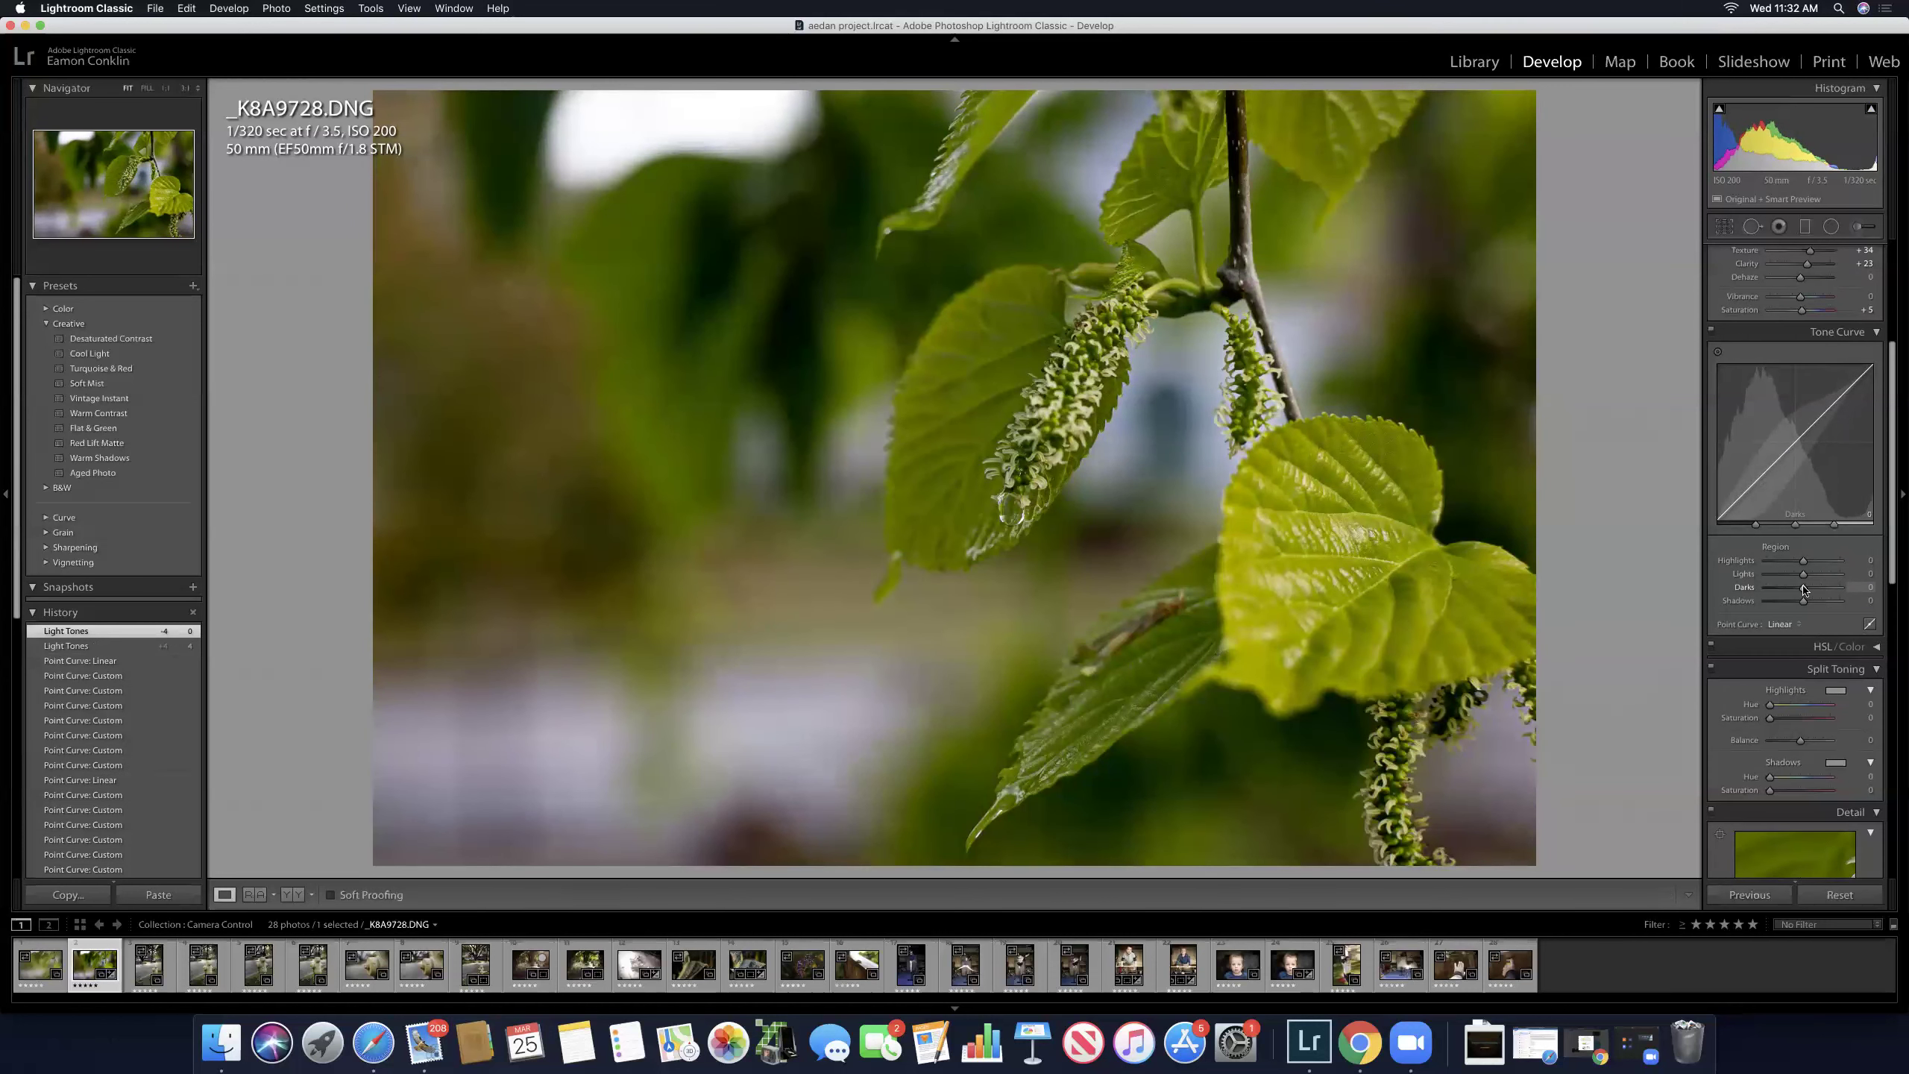
pyautogui.moveTo(1804, 590); pyautogui.dragTo(1803, 590)
pyautogui.click(1869, 624)
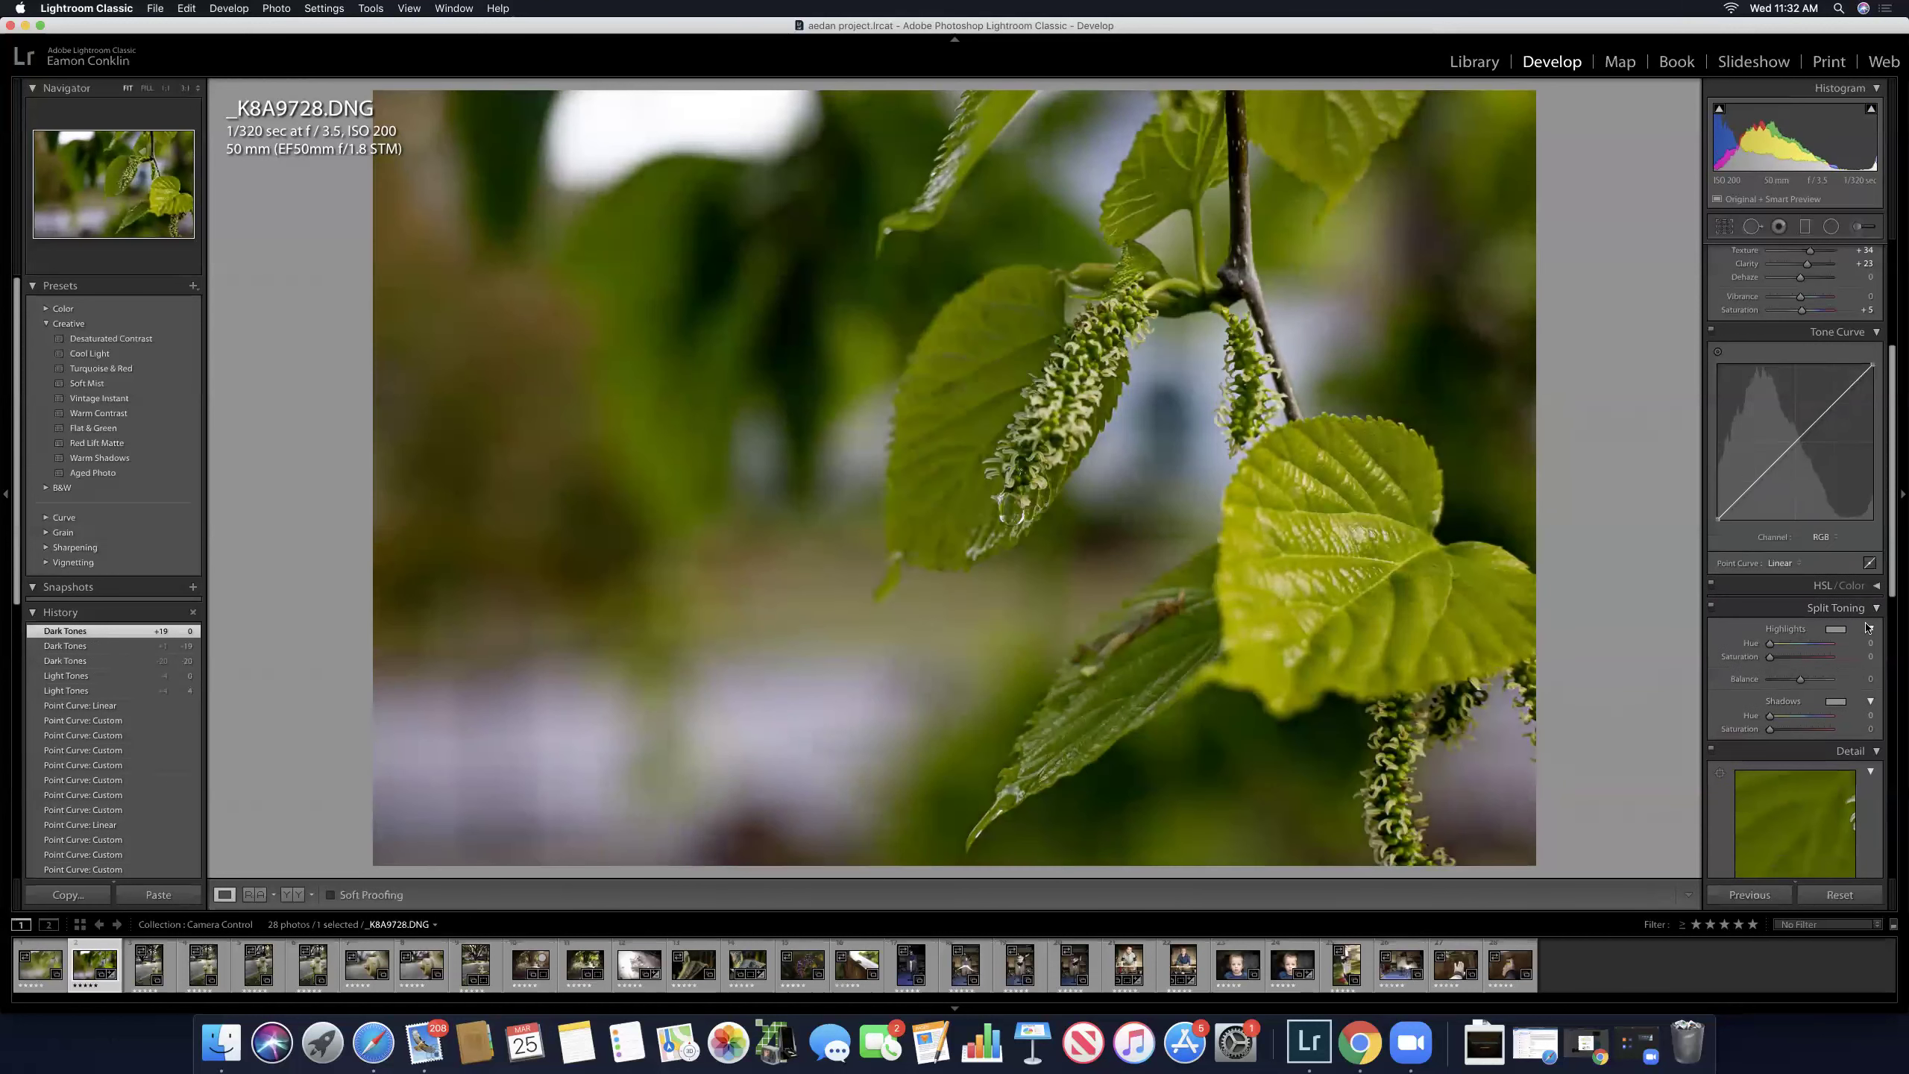
pyautogui.click(1870, 563)
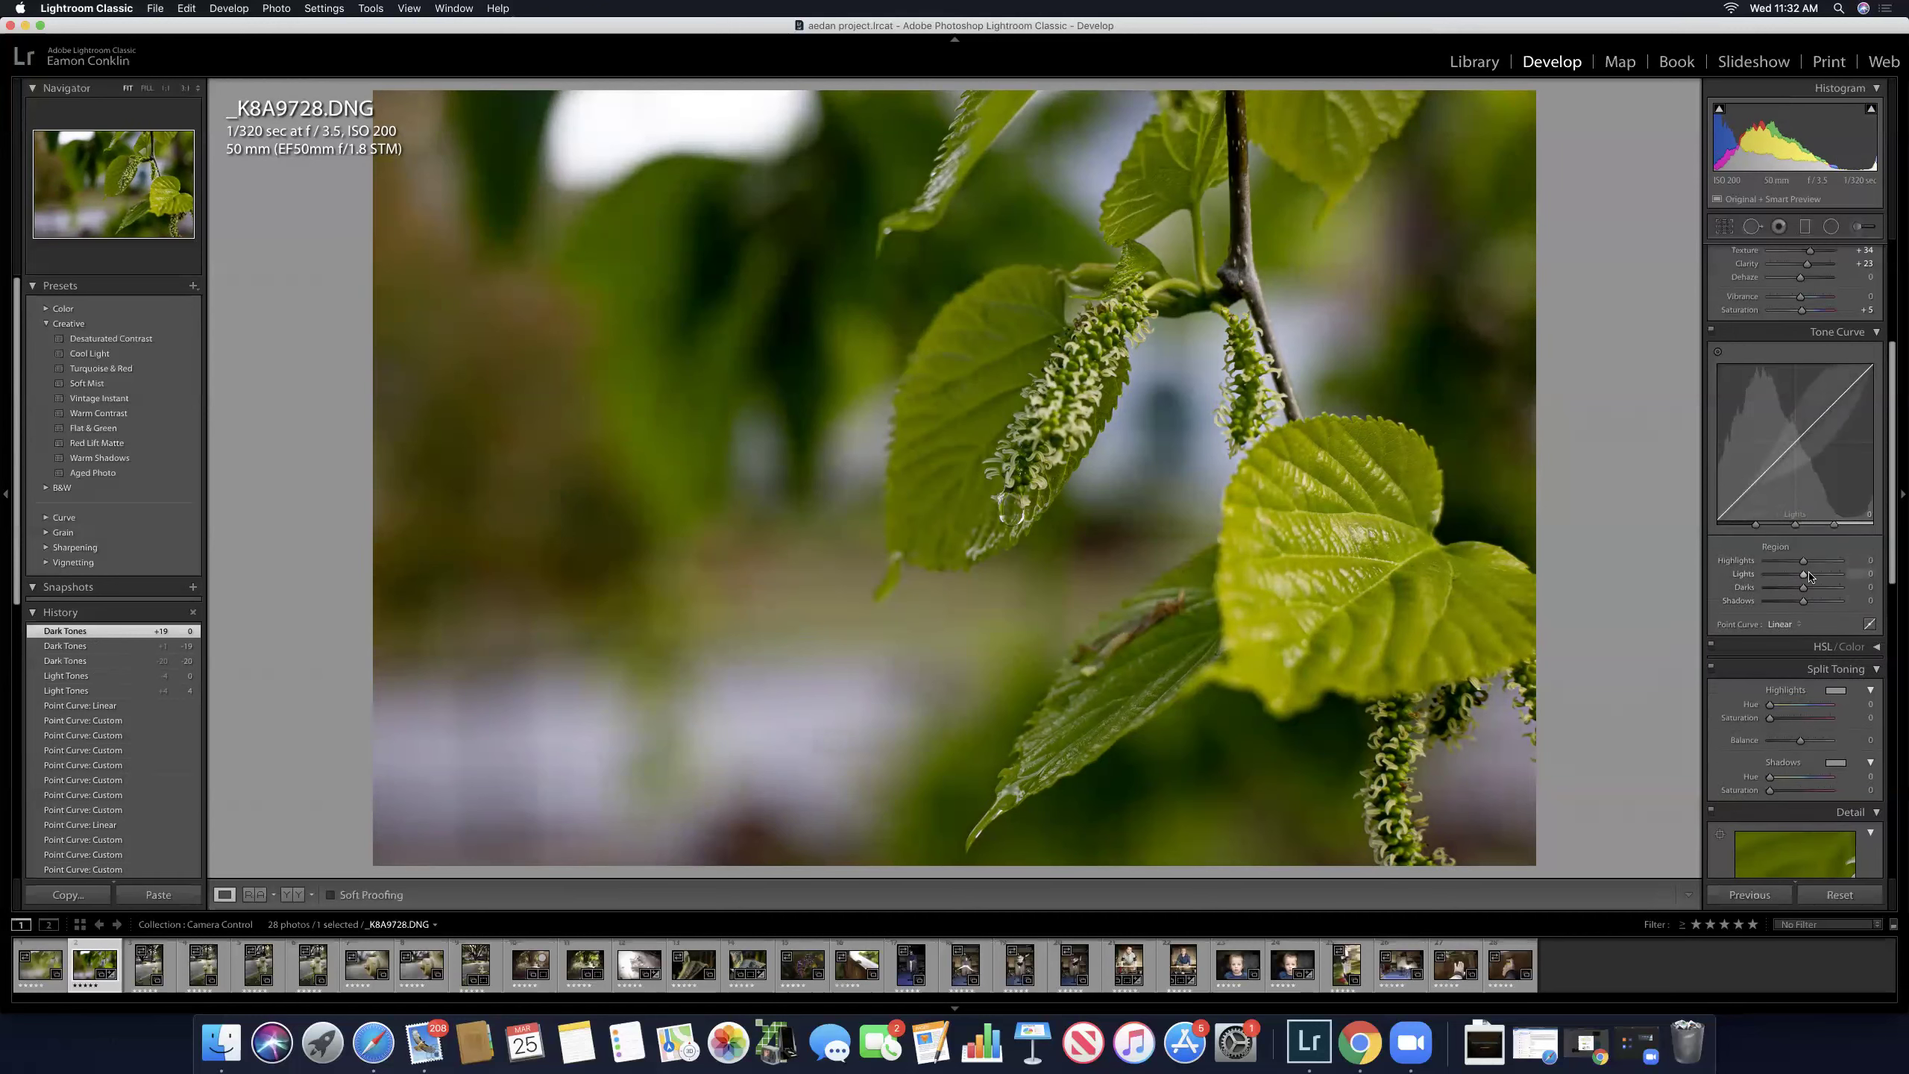
pyautogui.scroll(4, 1743, 481)
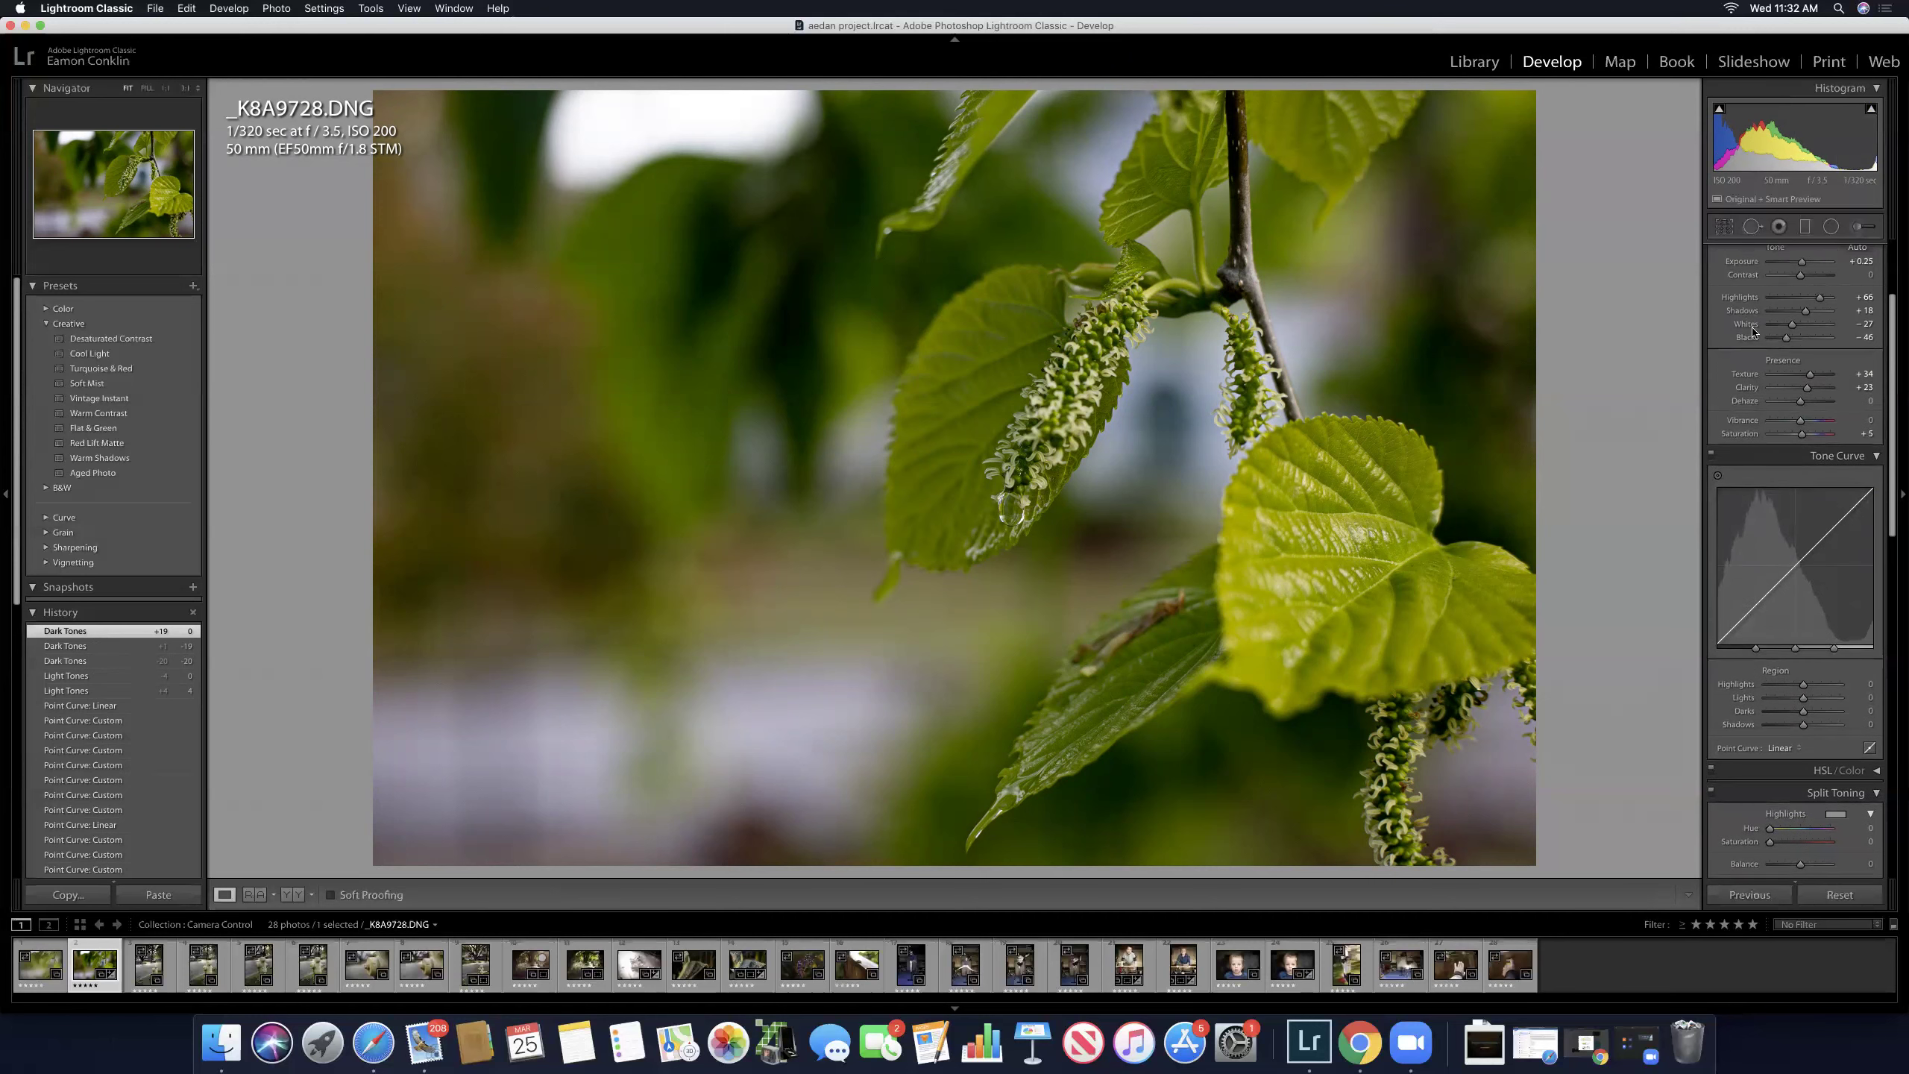
pyautogui.scroll(-3, 1785, 428)
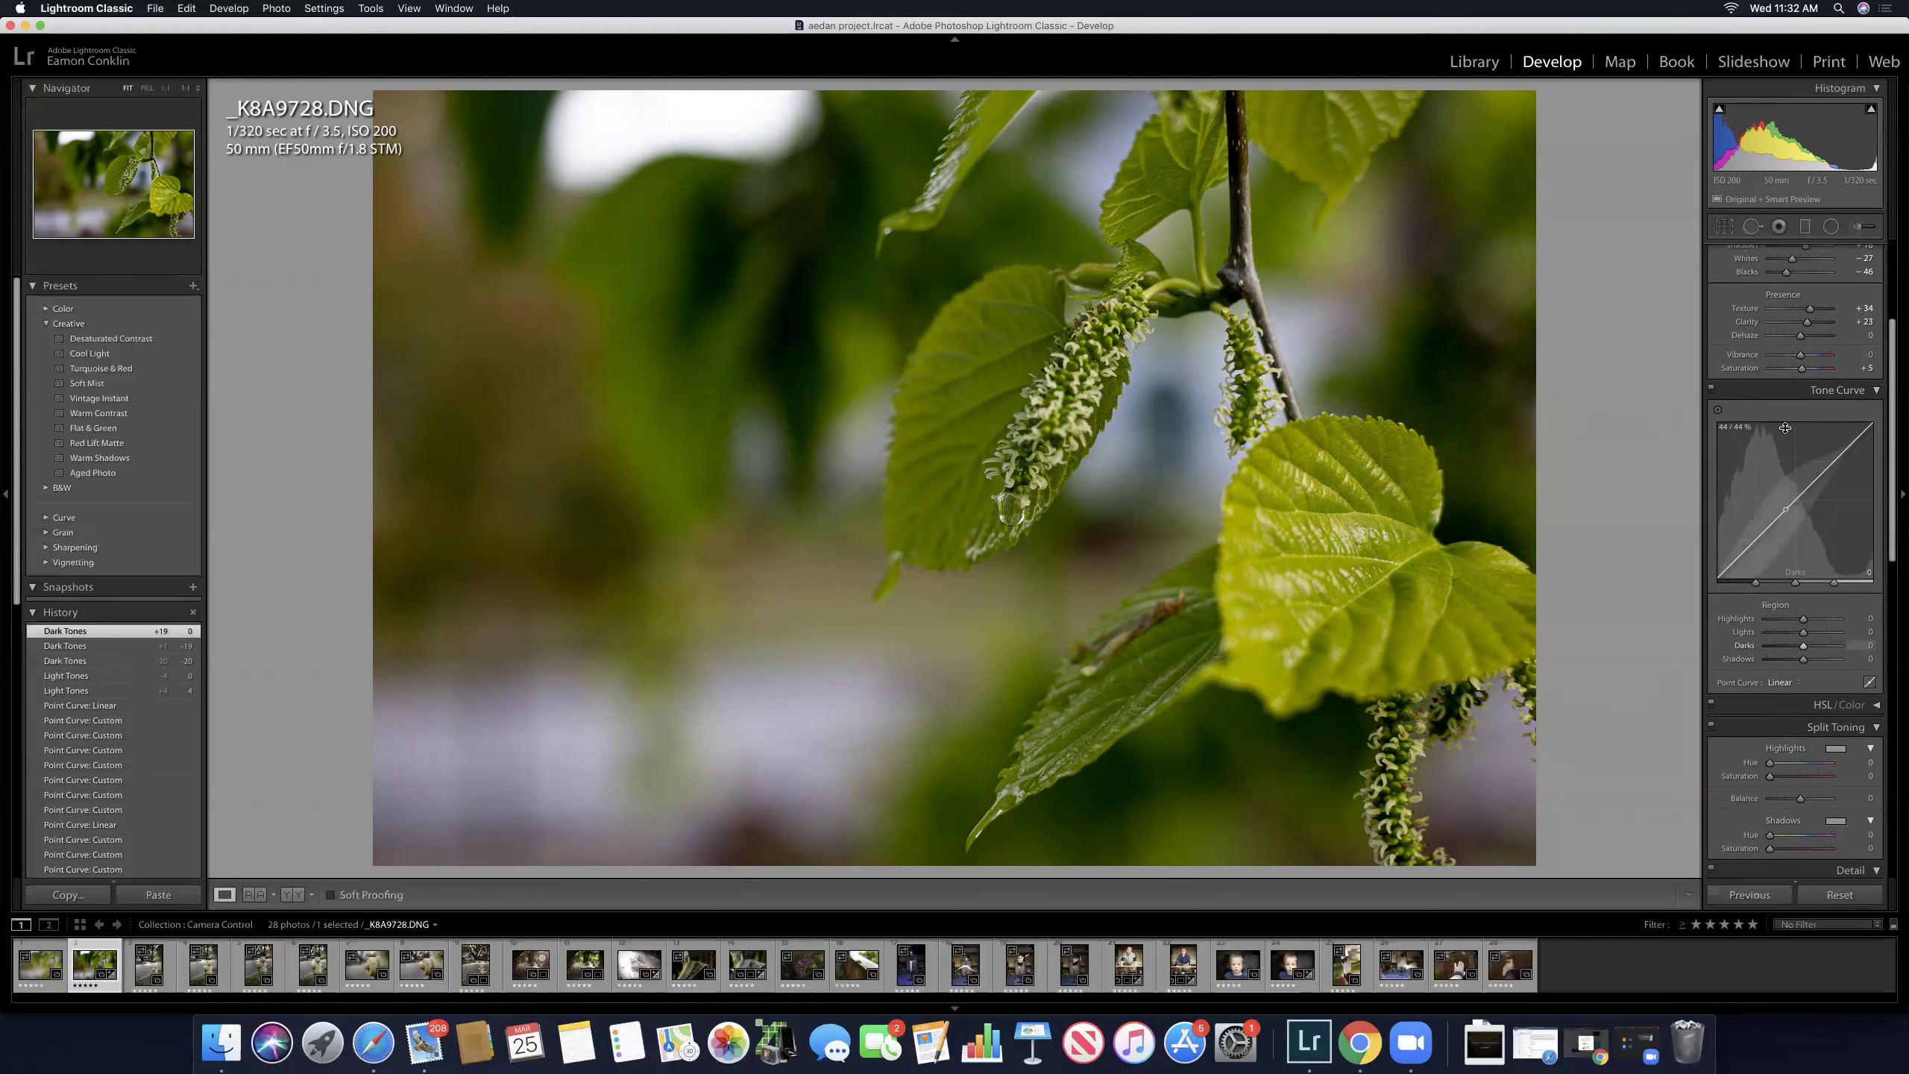
pyautogui.scroll(-2, 1785, 427)
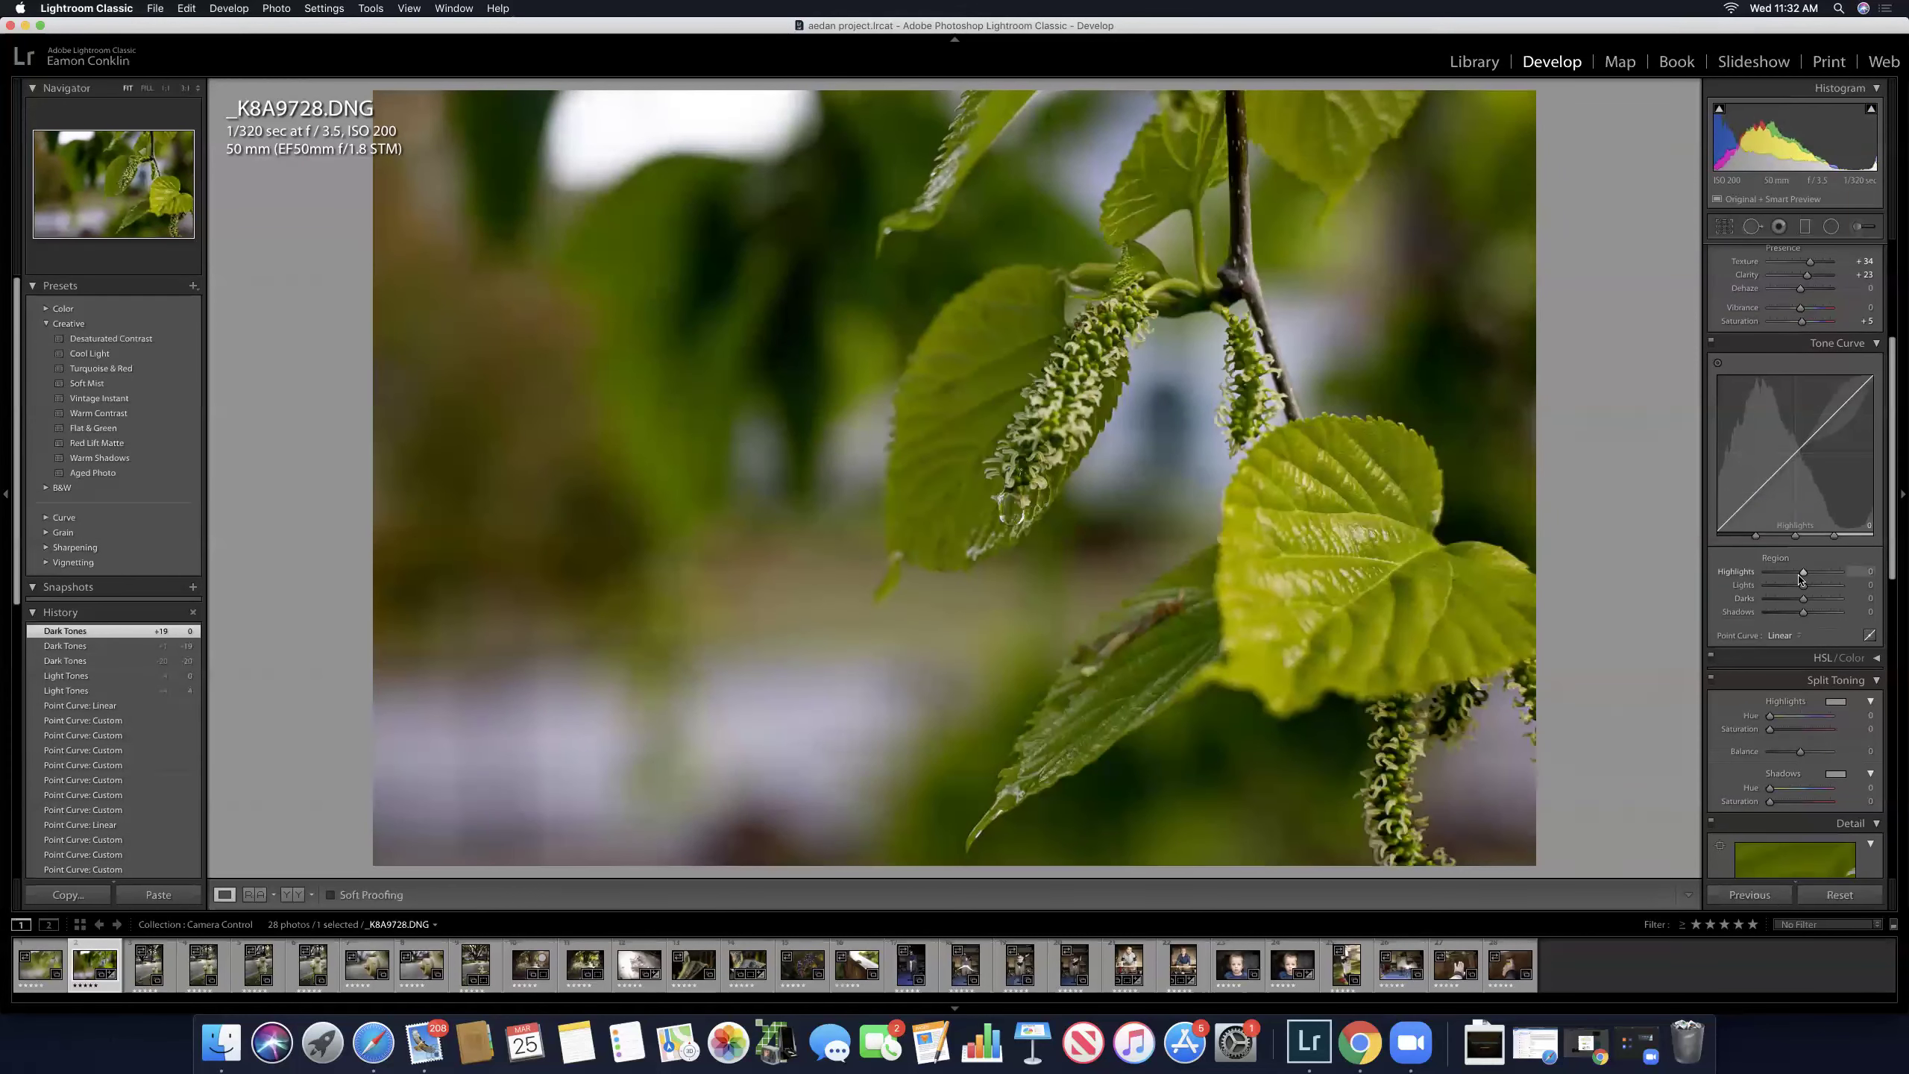
# Step: Set the tone curve regions to Highlights +40, Lights +18, Darks −1 and Shadows −3
pyautogui.moveTo(1804, 577); pyautogui.dragTo(1820, 577)
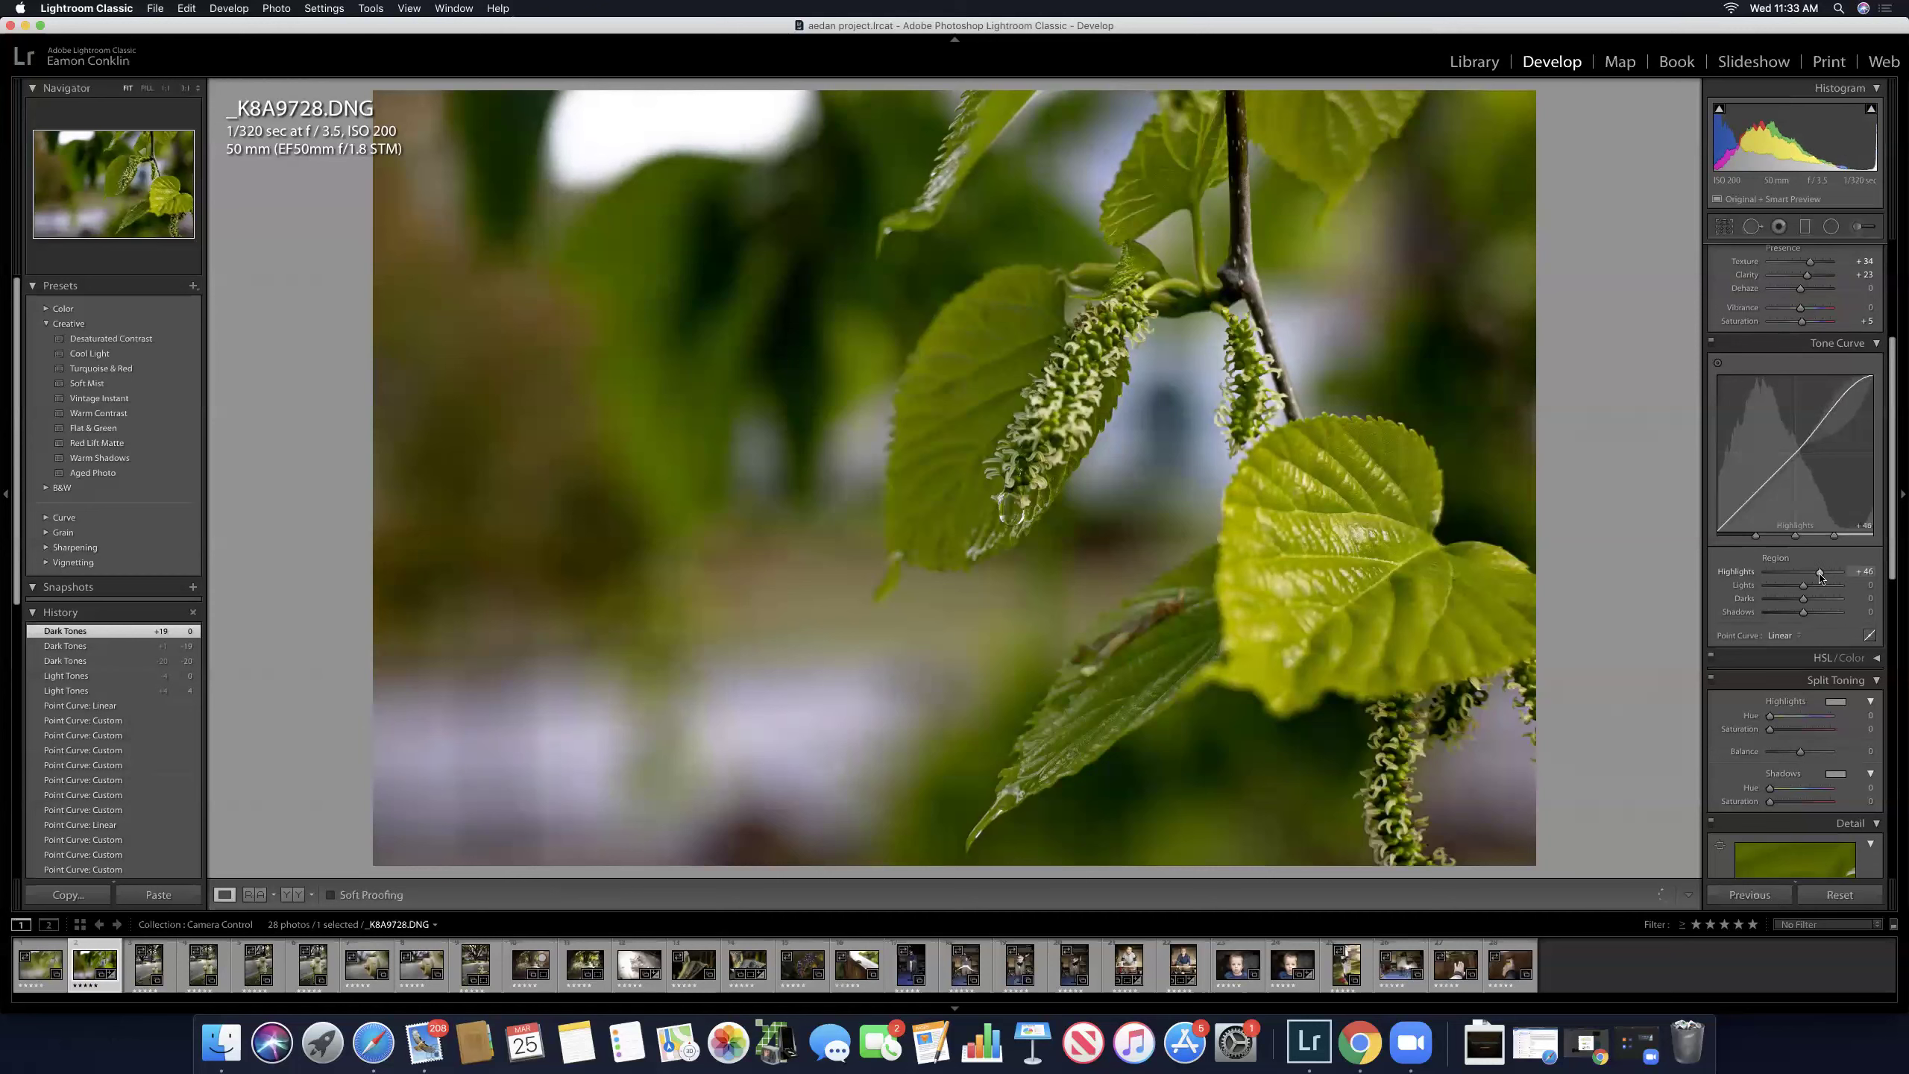
pyautogui.moveTo(1817, 576); pyautogui.dragTo(1817, 576)
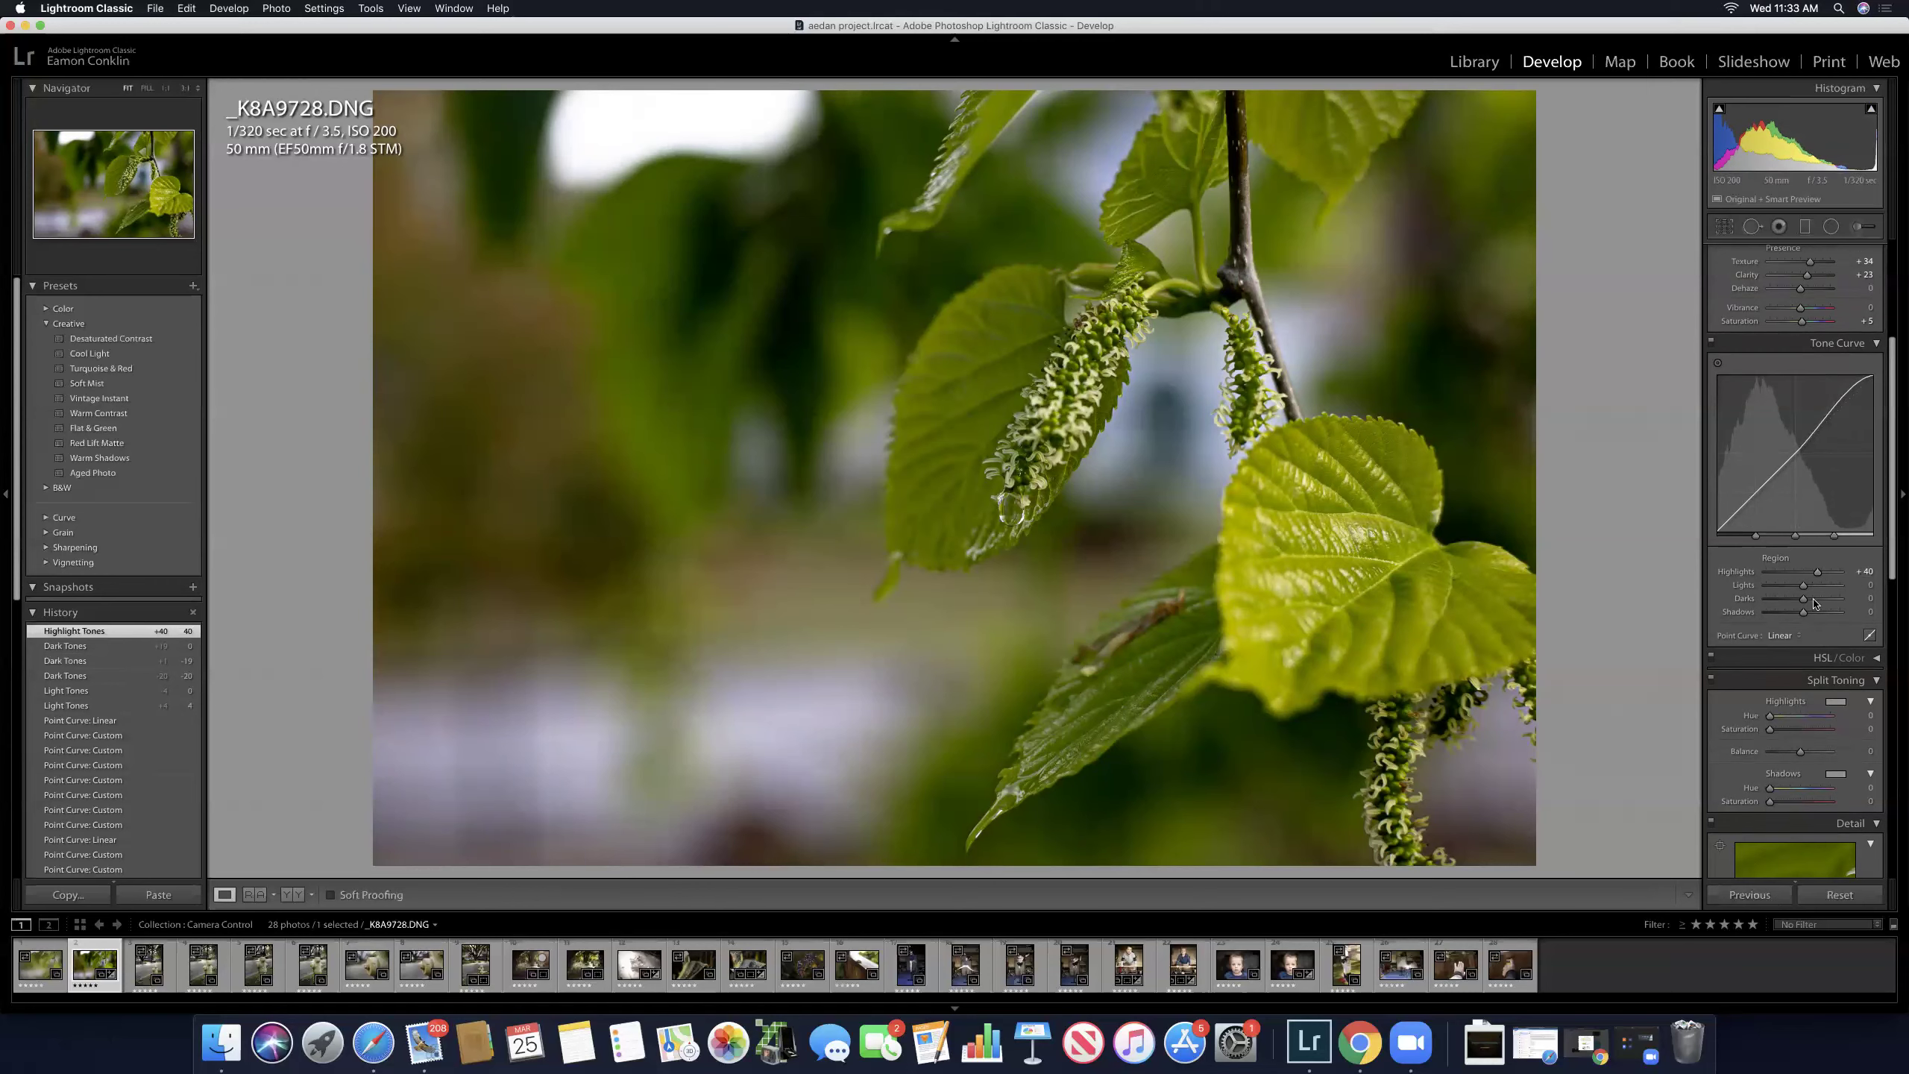
pyautogui.moveTo(1812, 590); pyautogui.dragTo(1802, 616)
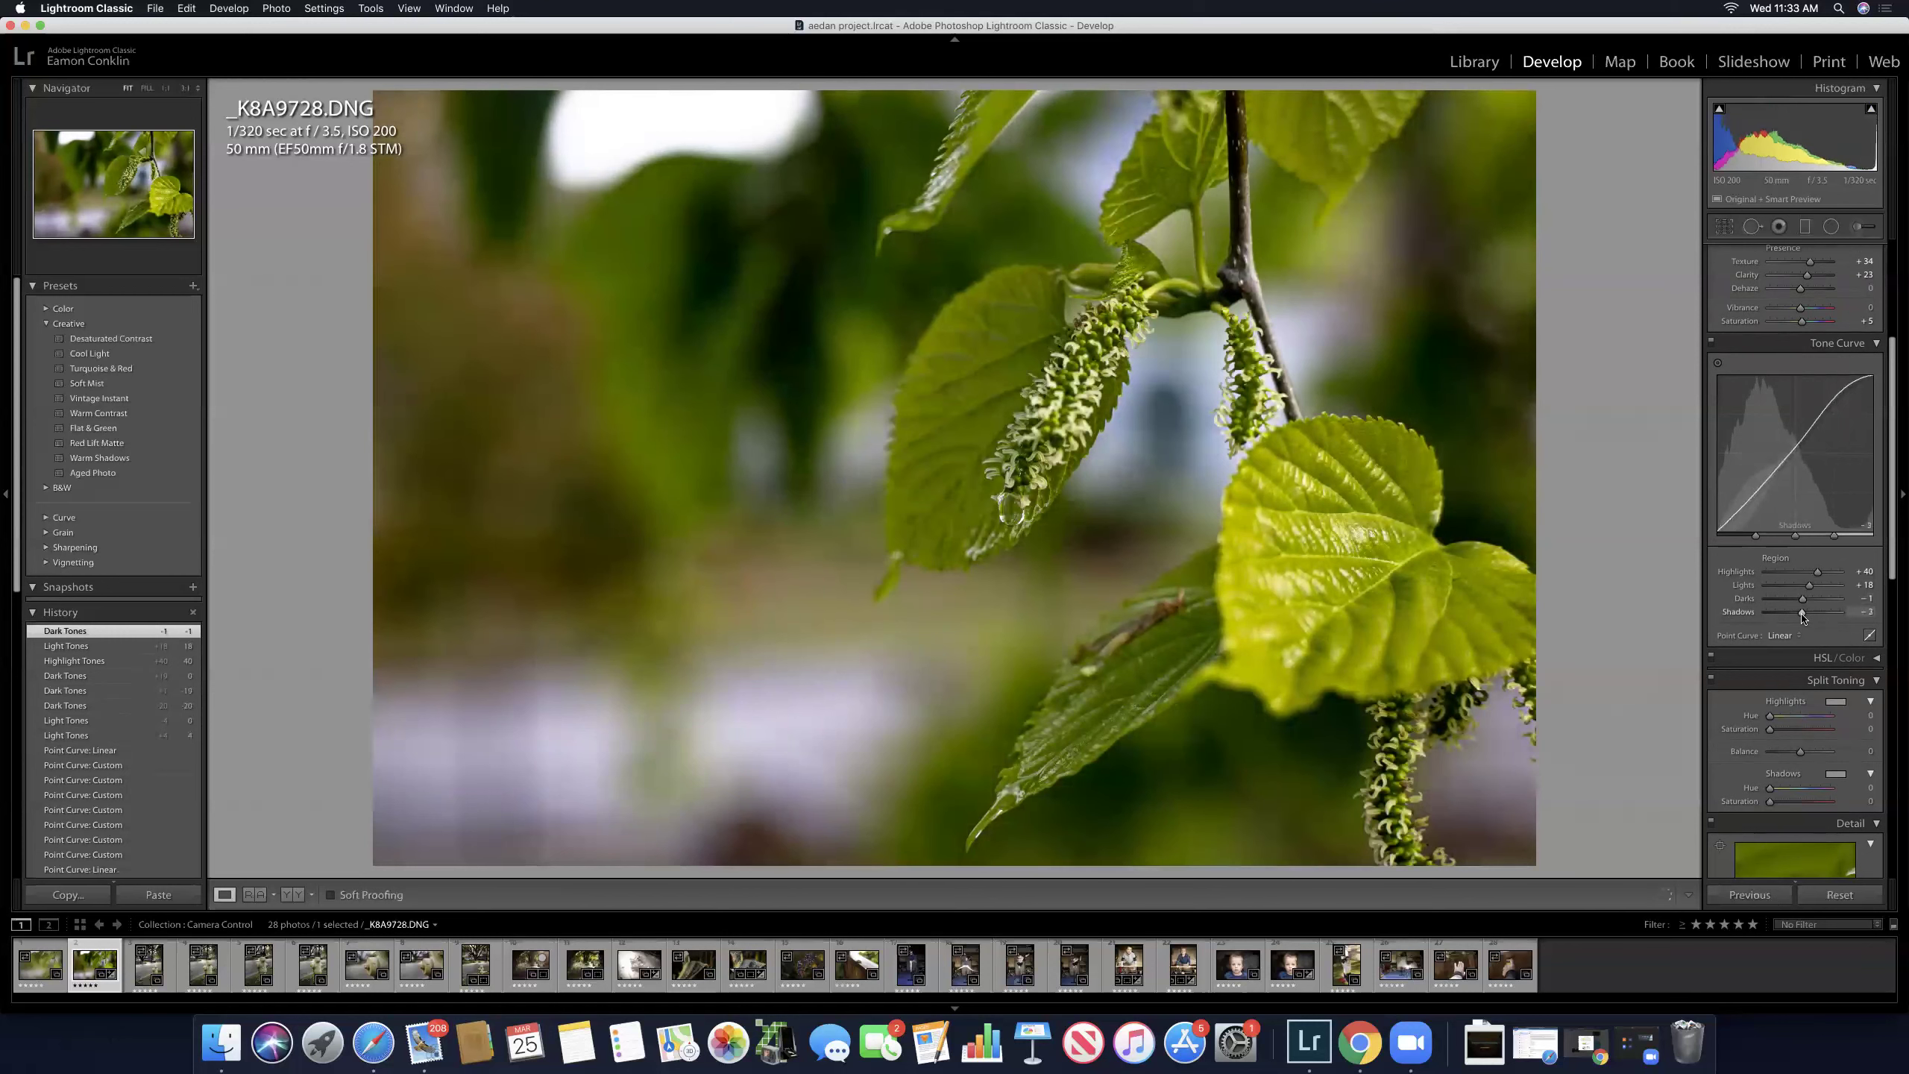
pyautogui.moveTo(1802, 615); pyautogui.dragTo(1802, 615)
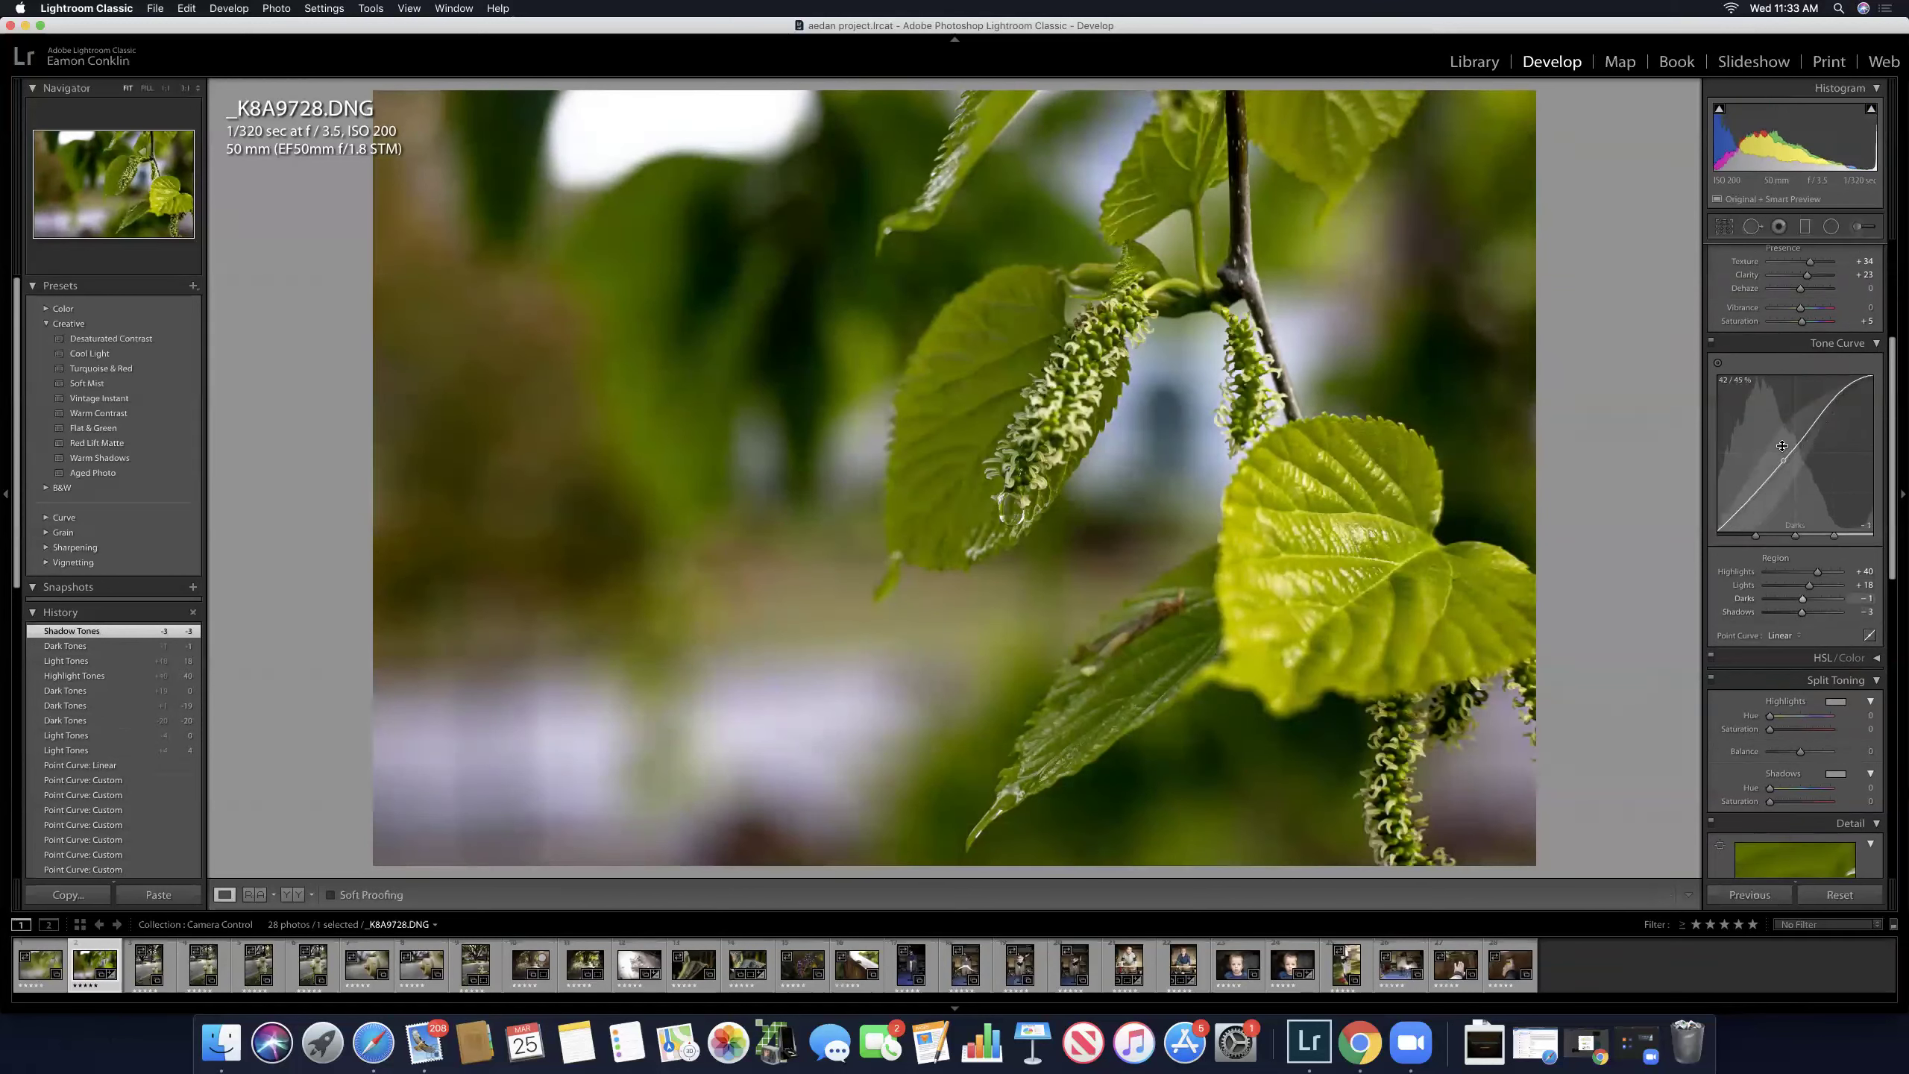
# Step: Switch the tone curve off and on twice to compare the leaf photo with and without it
pyautogui.scroll(2, 1756, 416)
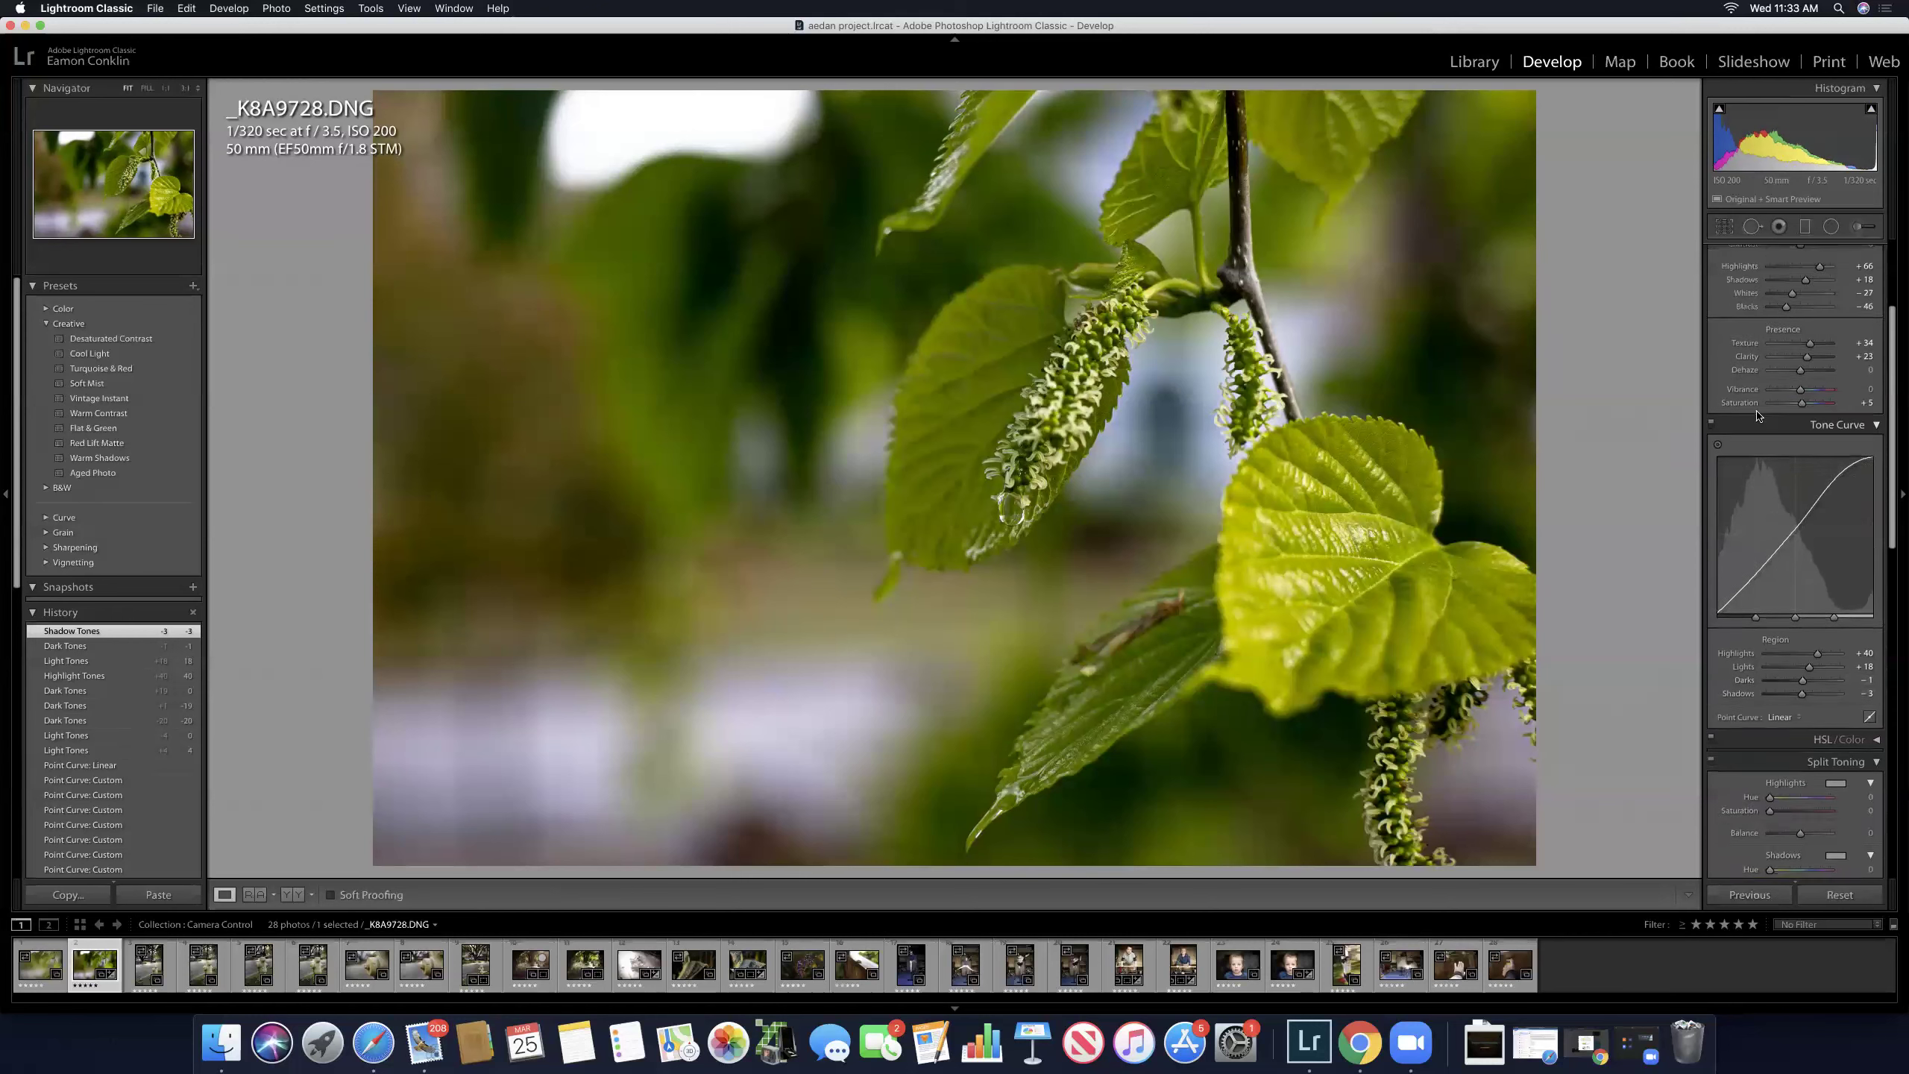
pyautogui.scroll(2, 1756, 416)
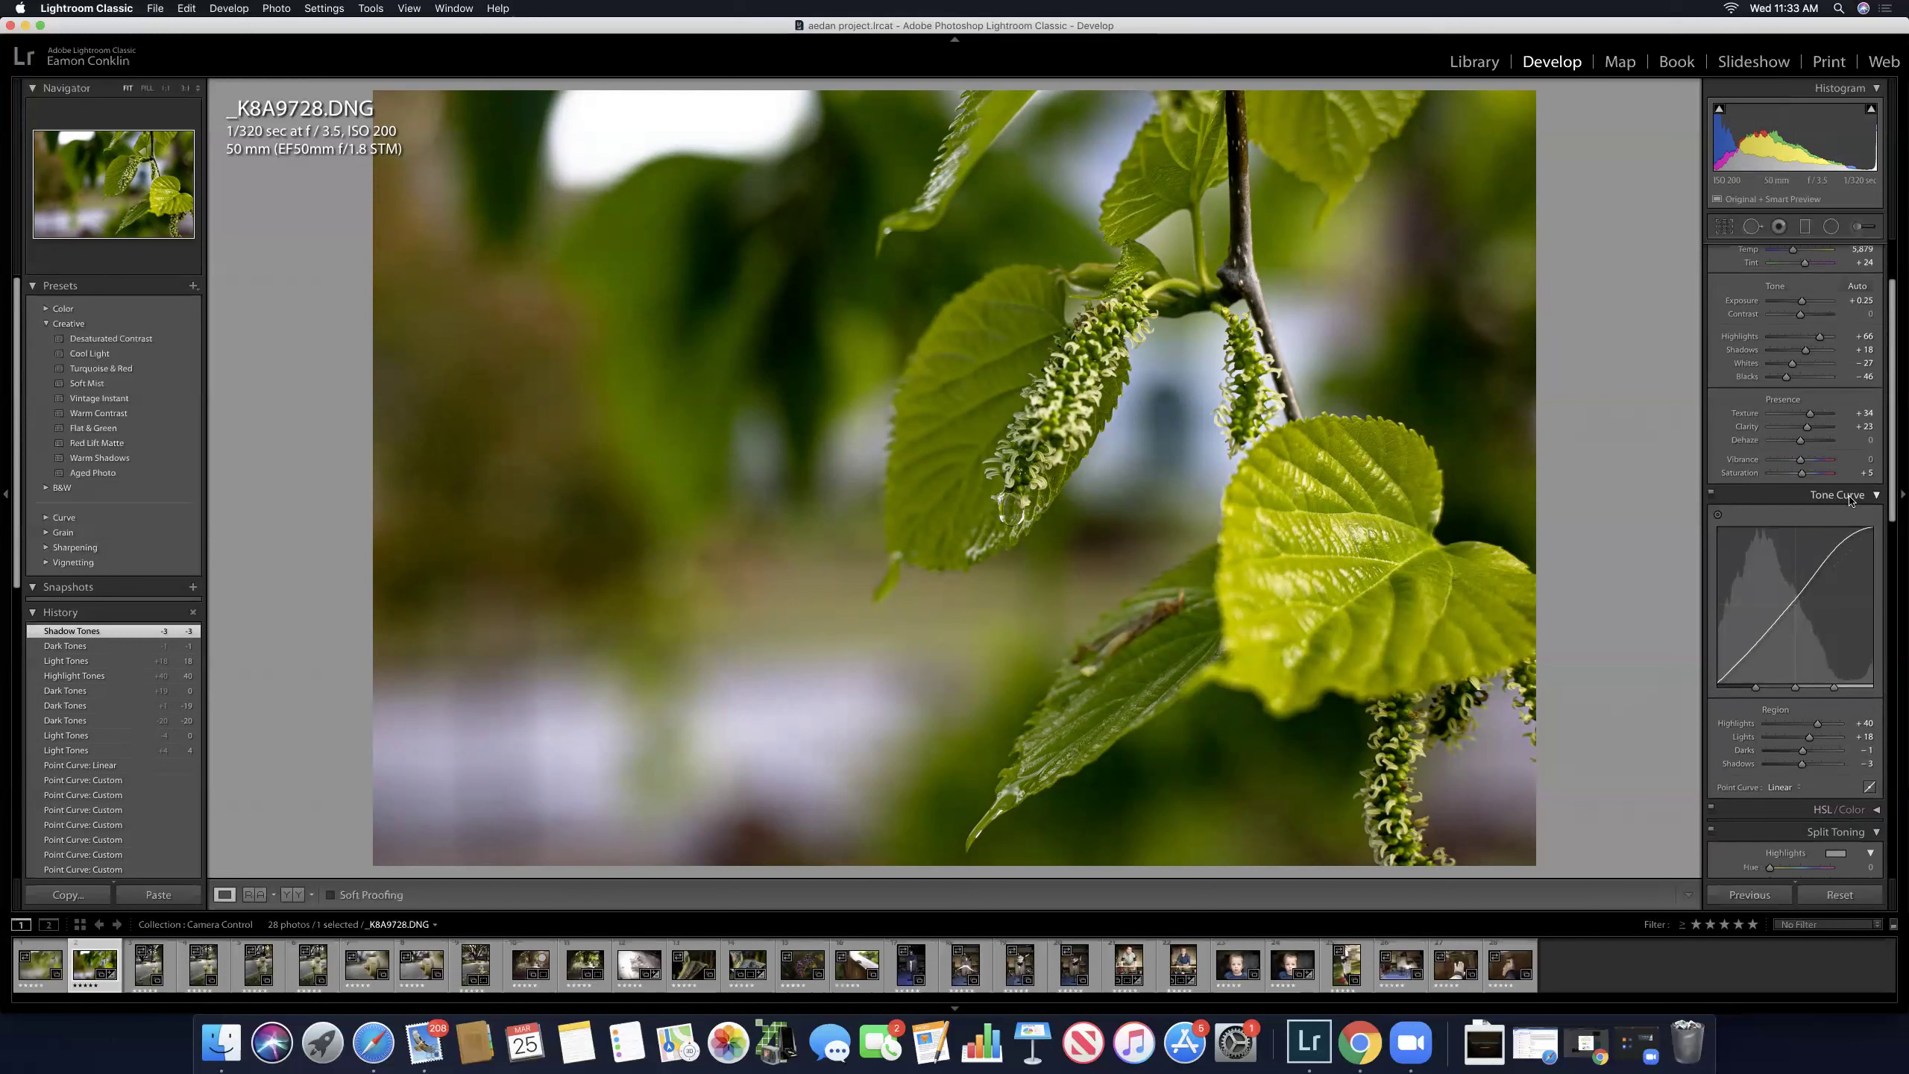
pyautogui.click(1711, 496)
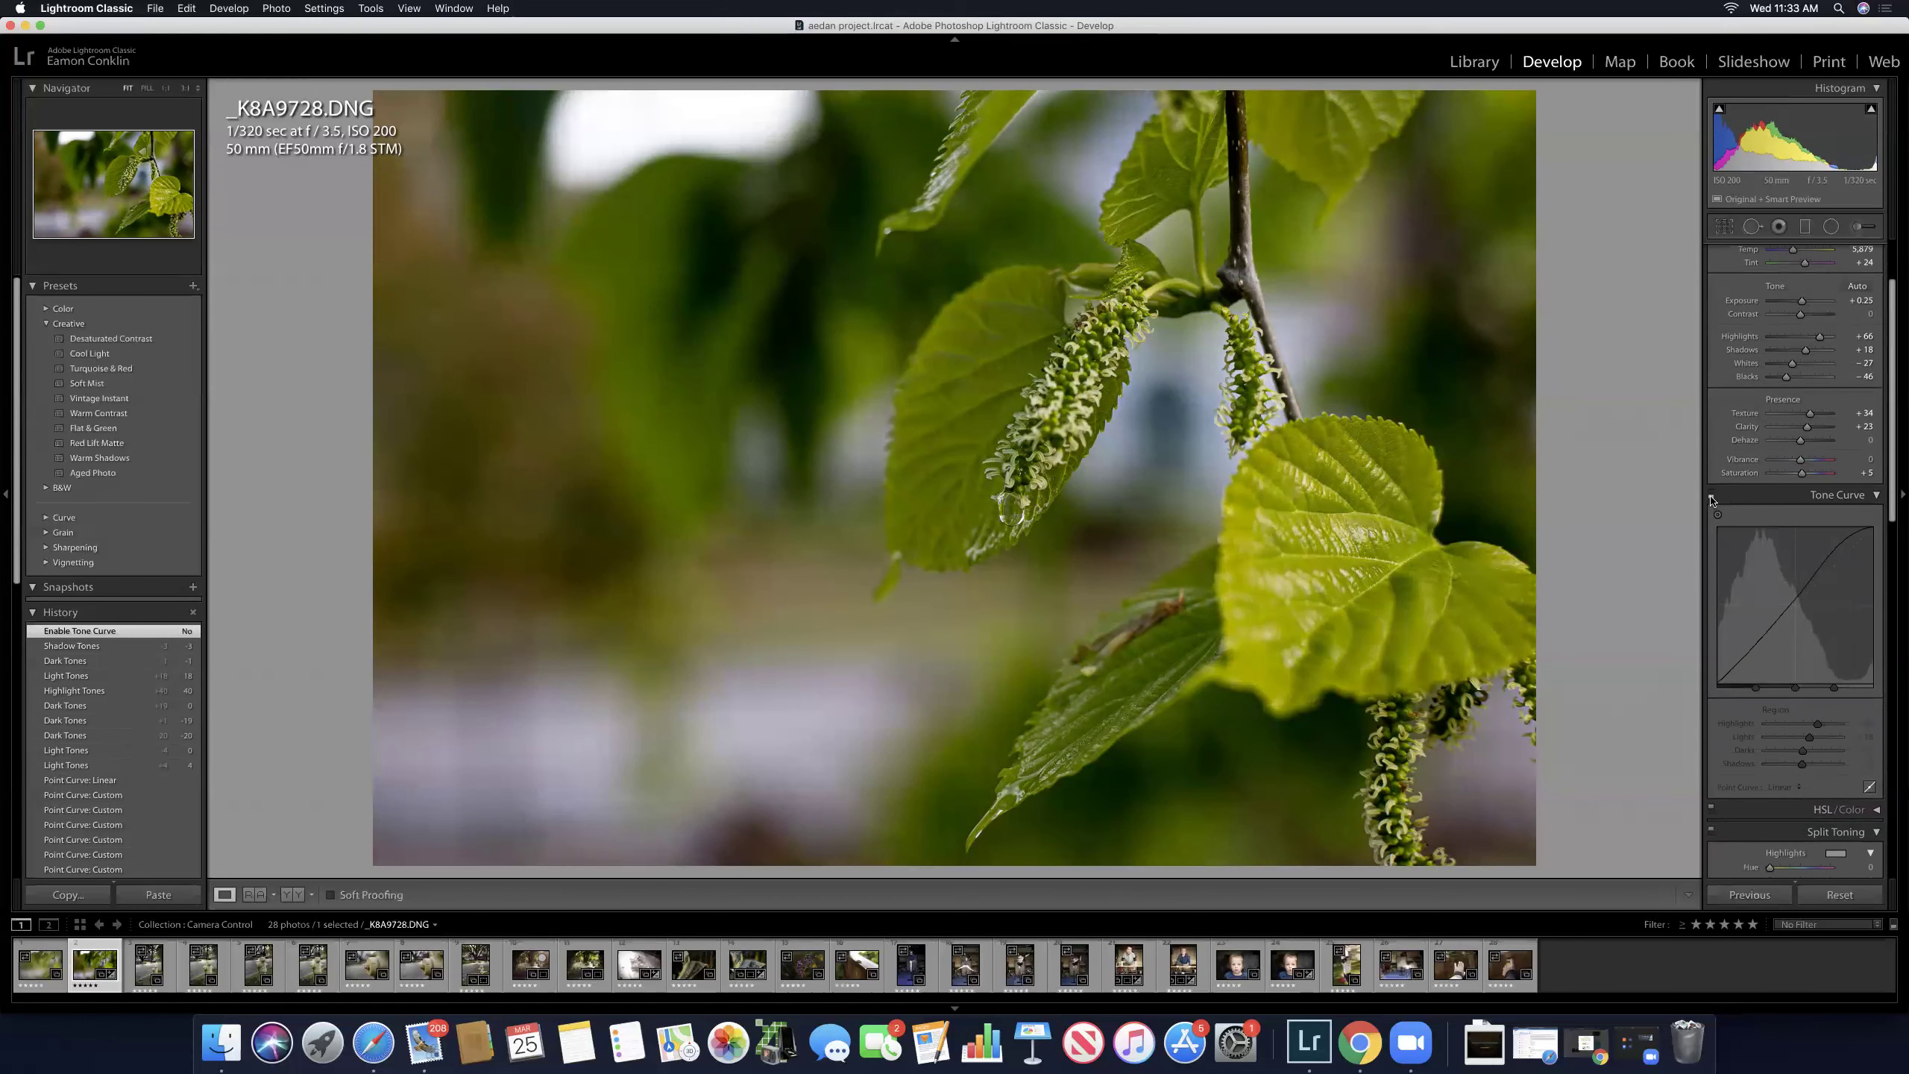
pyautogui.click(1712, 497)
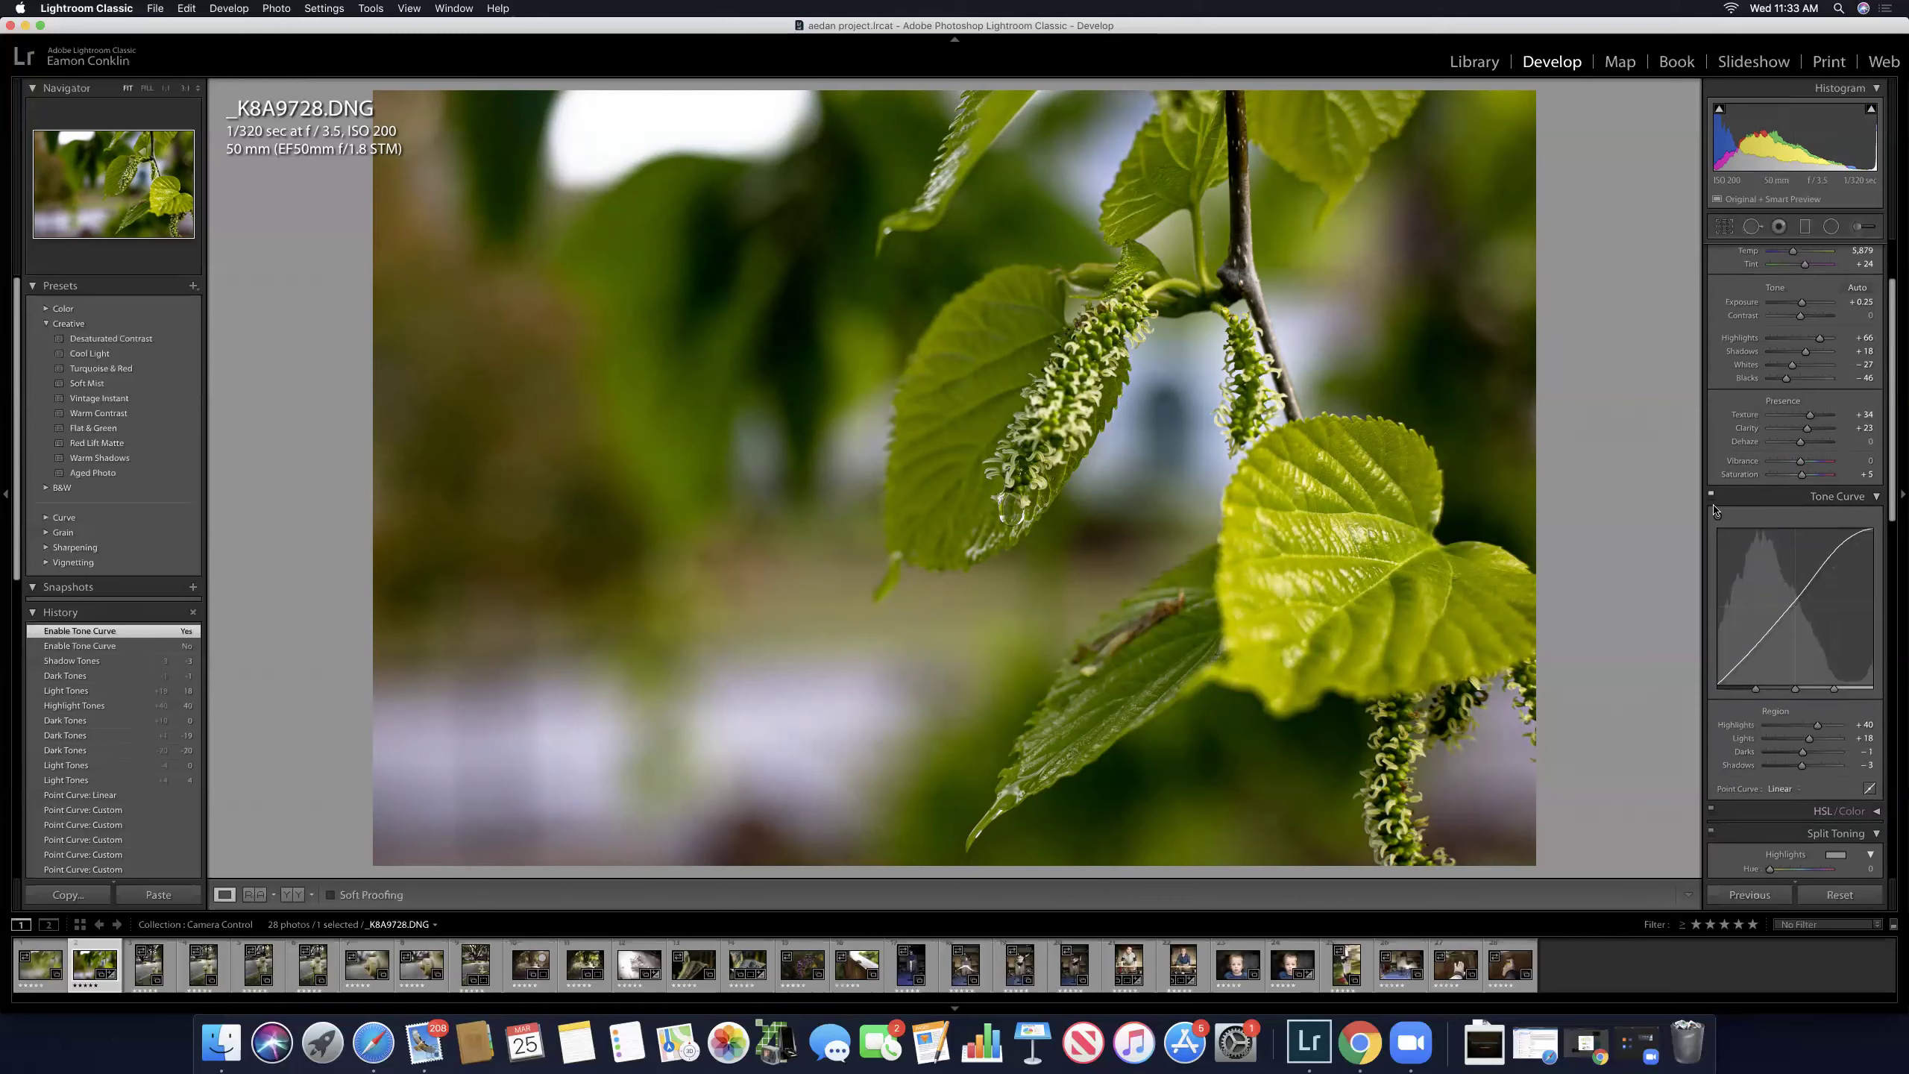
pyautogui.click(1711, 497)
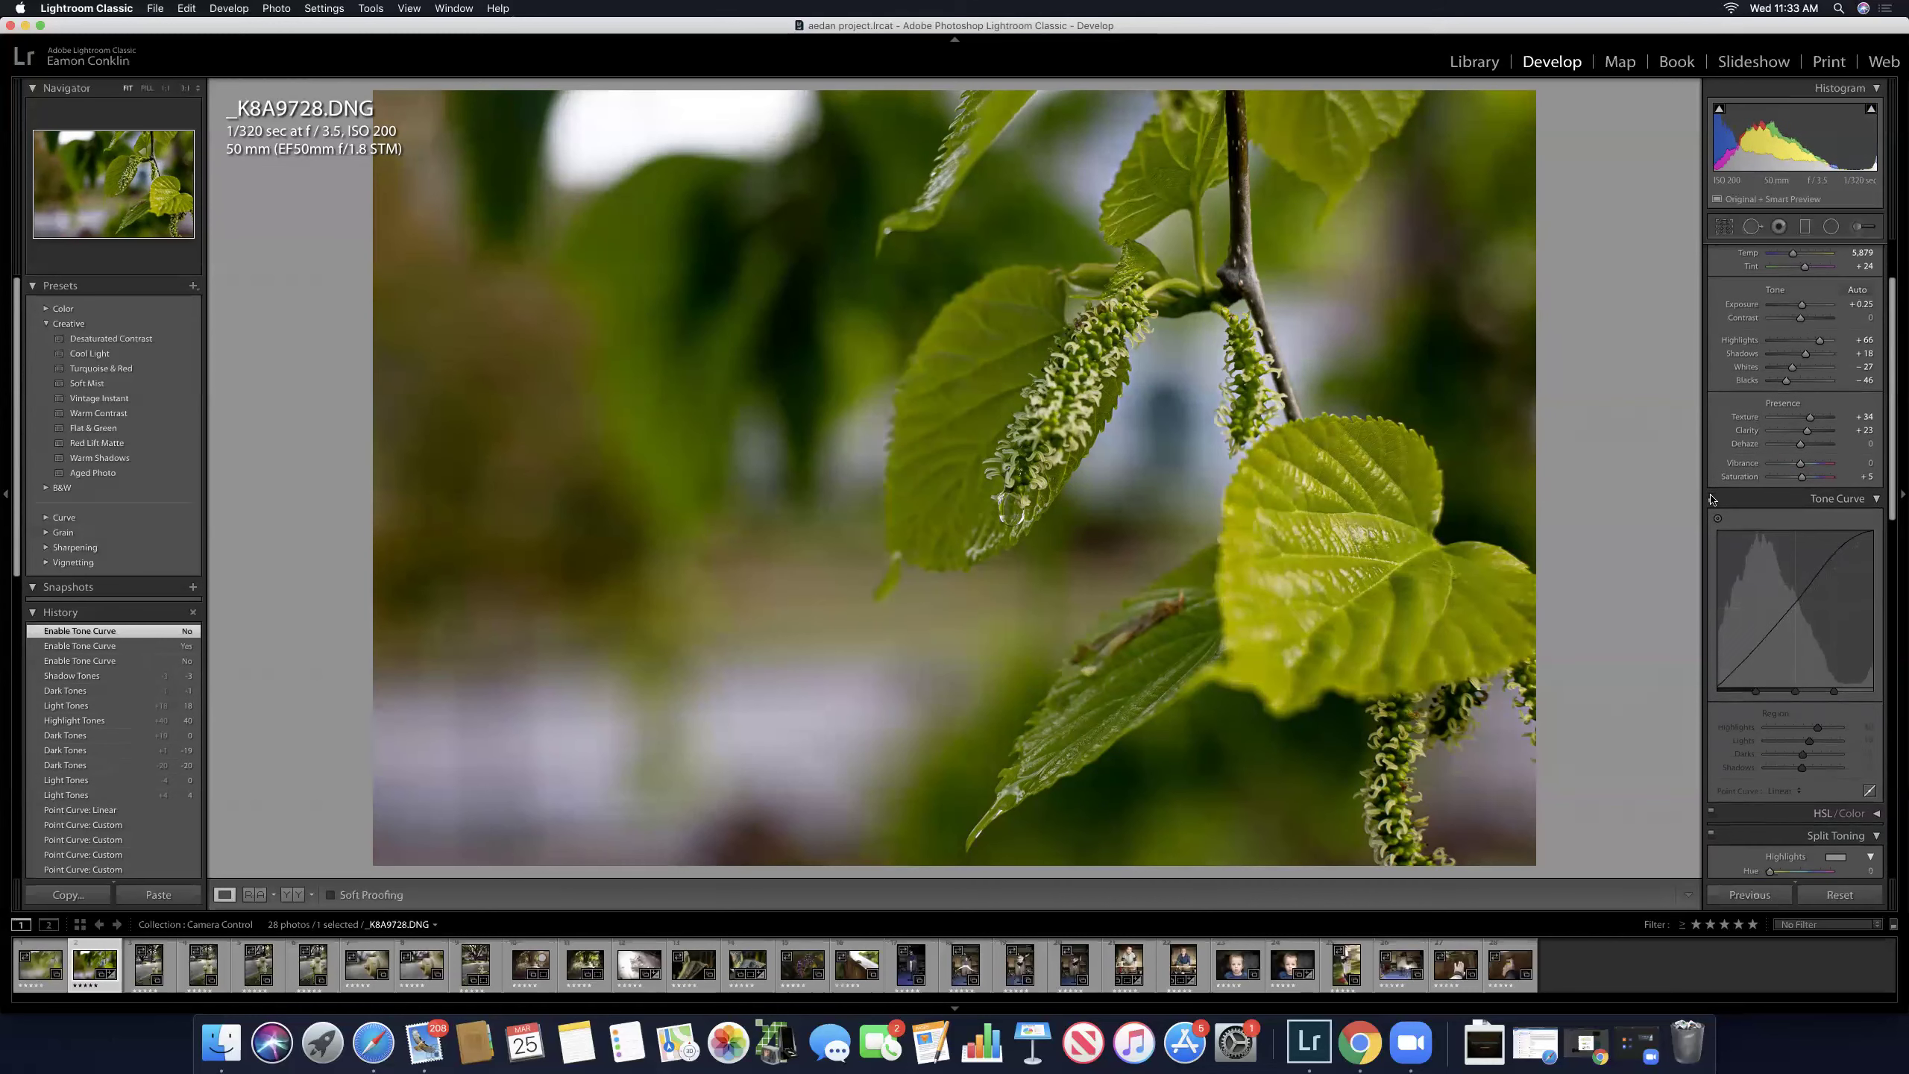
pyautogui.click(1712, 496)
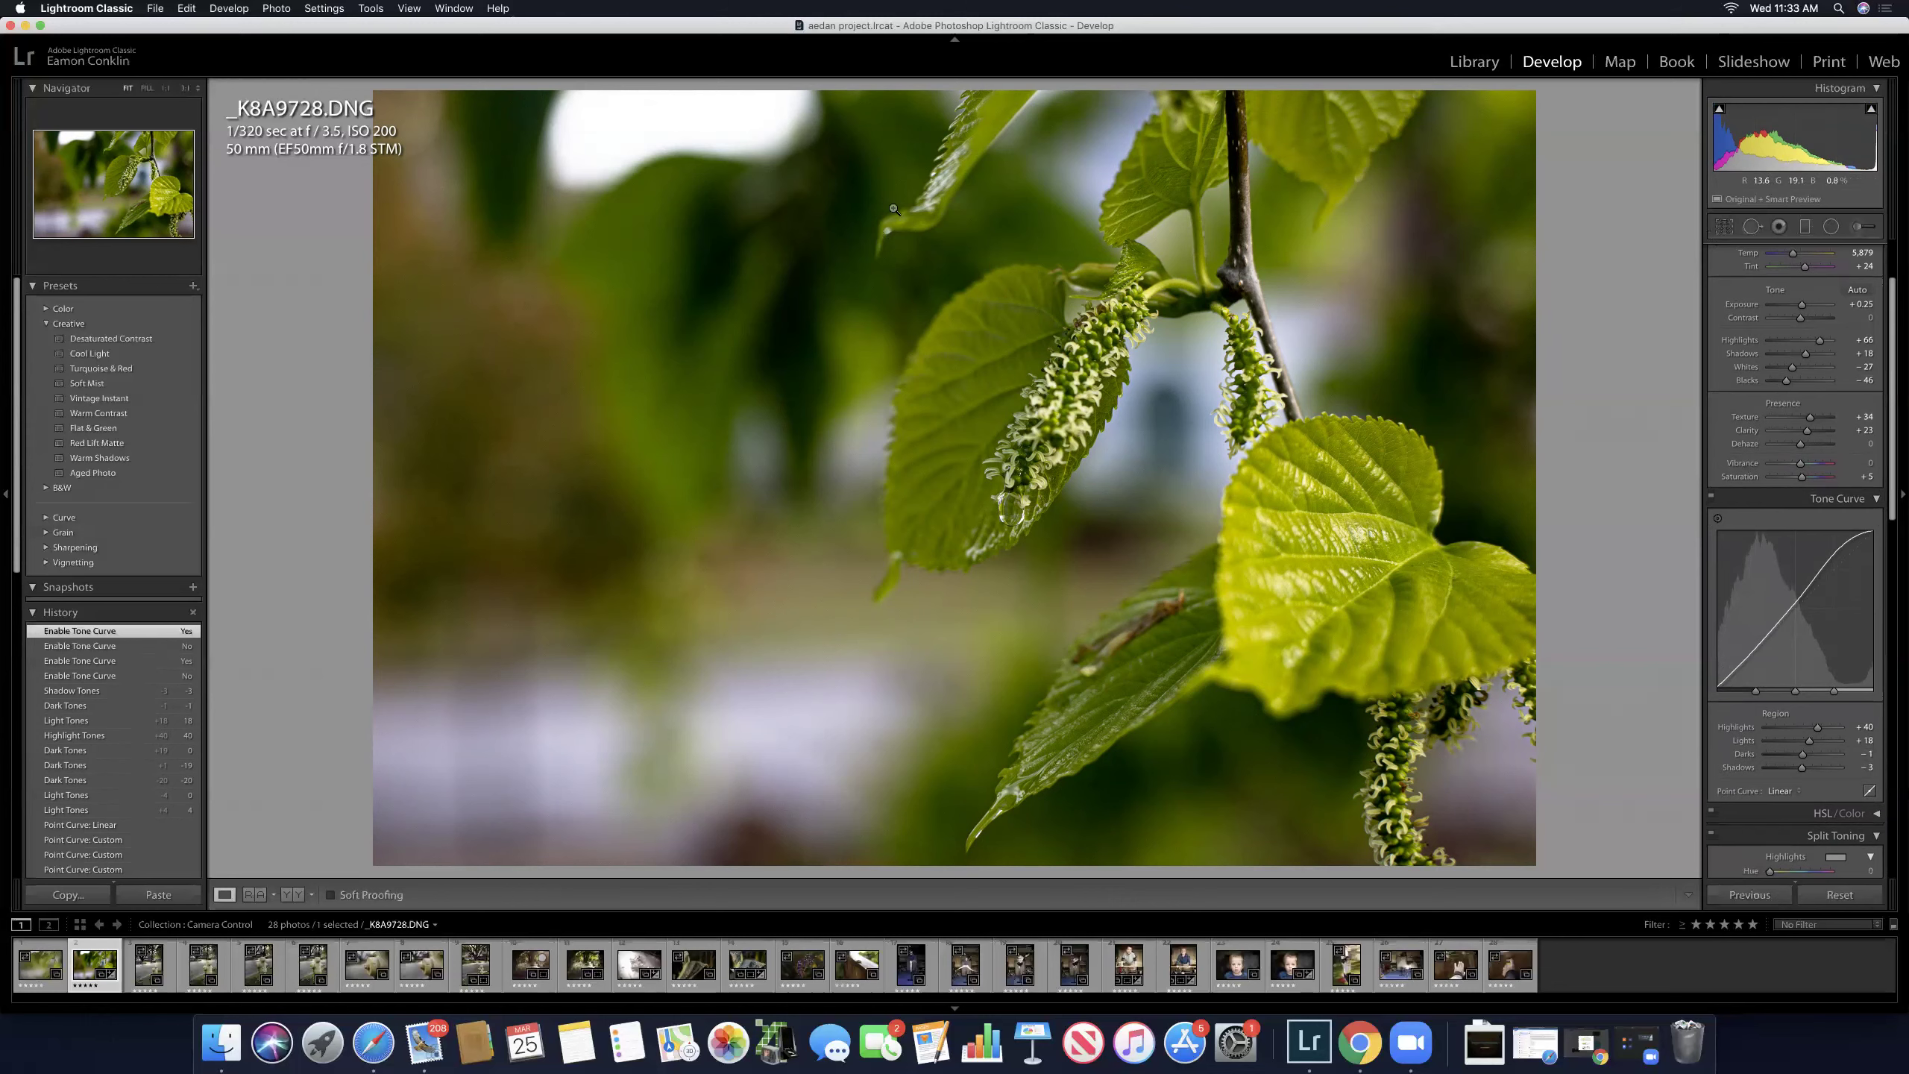
# Step: Lower Whites to −100 and the tone curve's Highlights region to +33, checking the photo with the curve off and on
pyautogui.keyDown('alt'); pyautogui.click(1792, 369); pyautogui.keyUp('alt')
pyautogui.moveTo(1792, 369); pyautogui.dragTo(1746, 370)
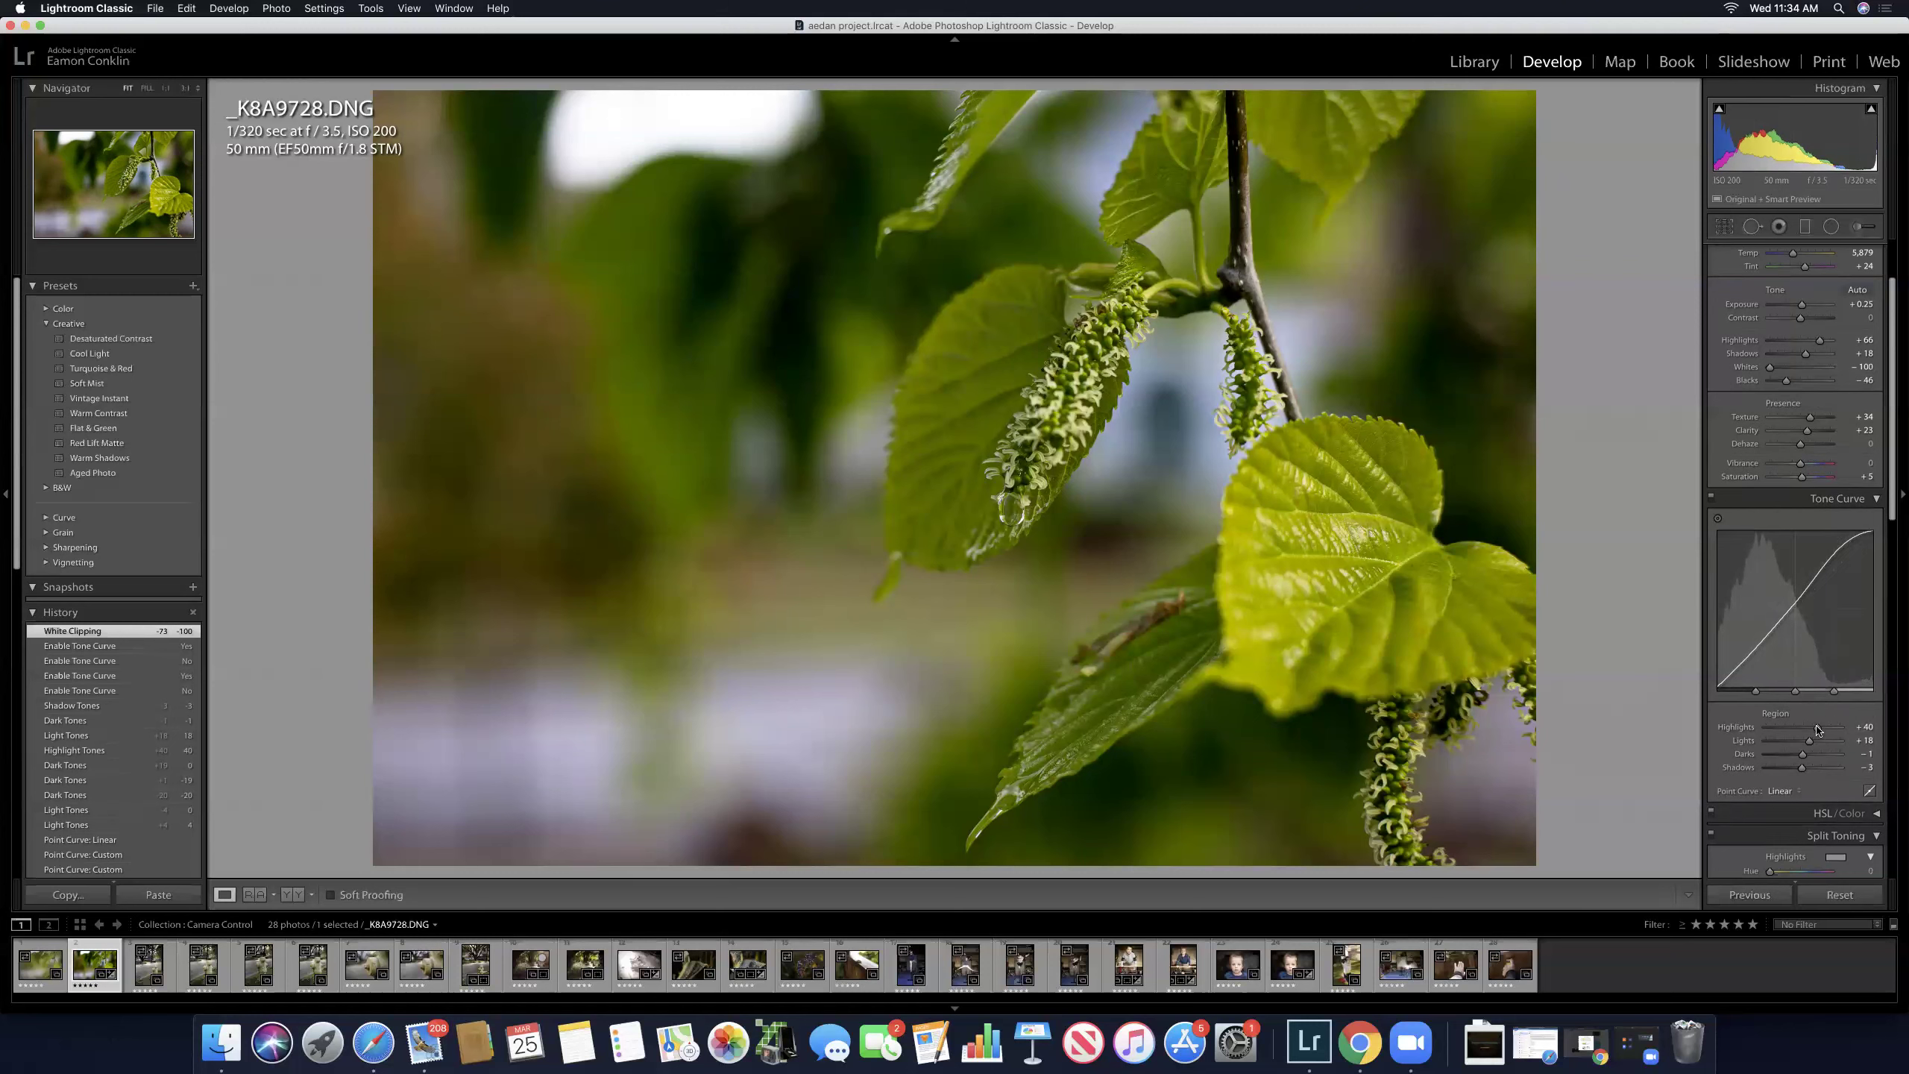
pyautogui.moveTo(1813, 727); pyautogui.dragTo(1814, 728)
pyautogui.click(1712, 499)
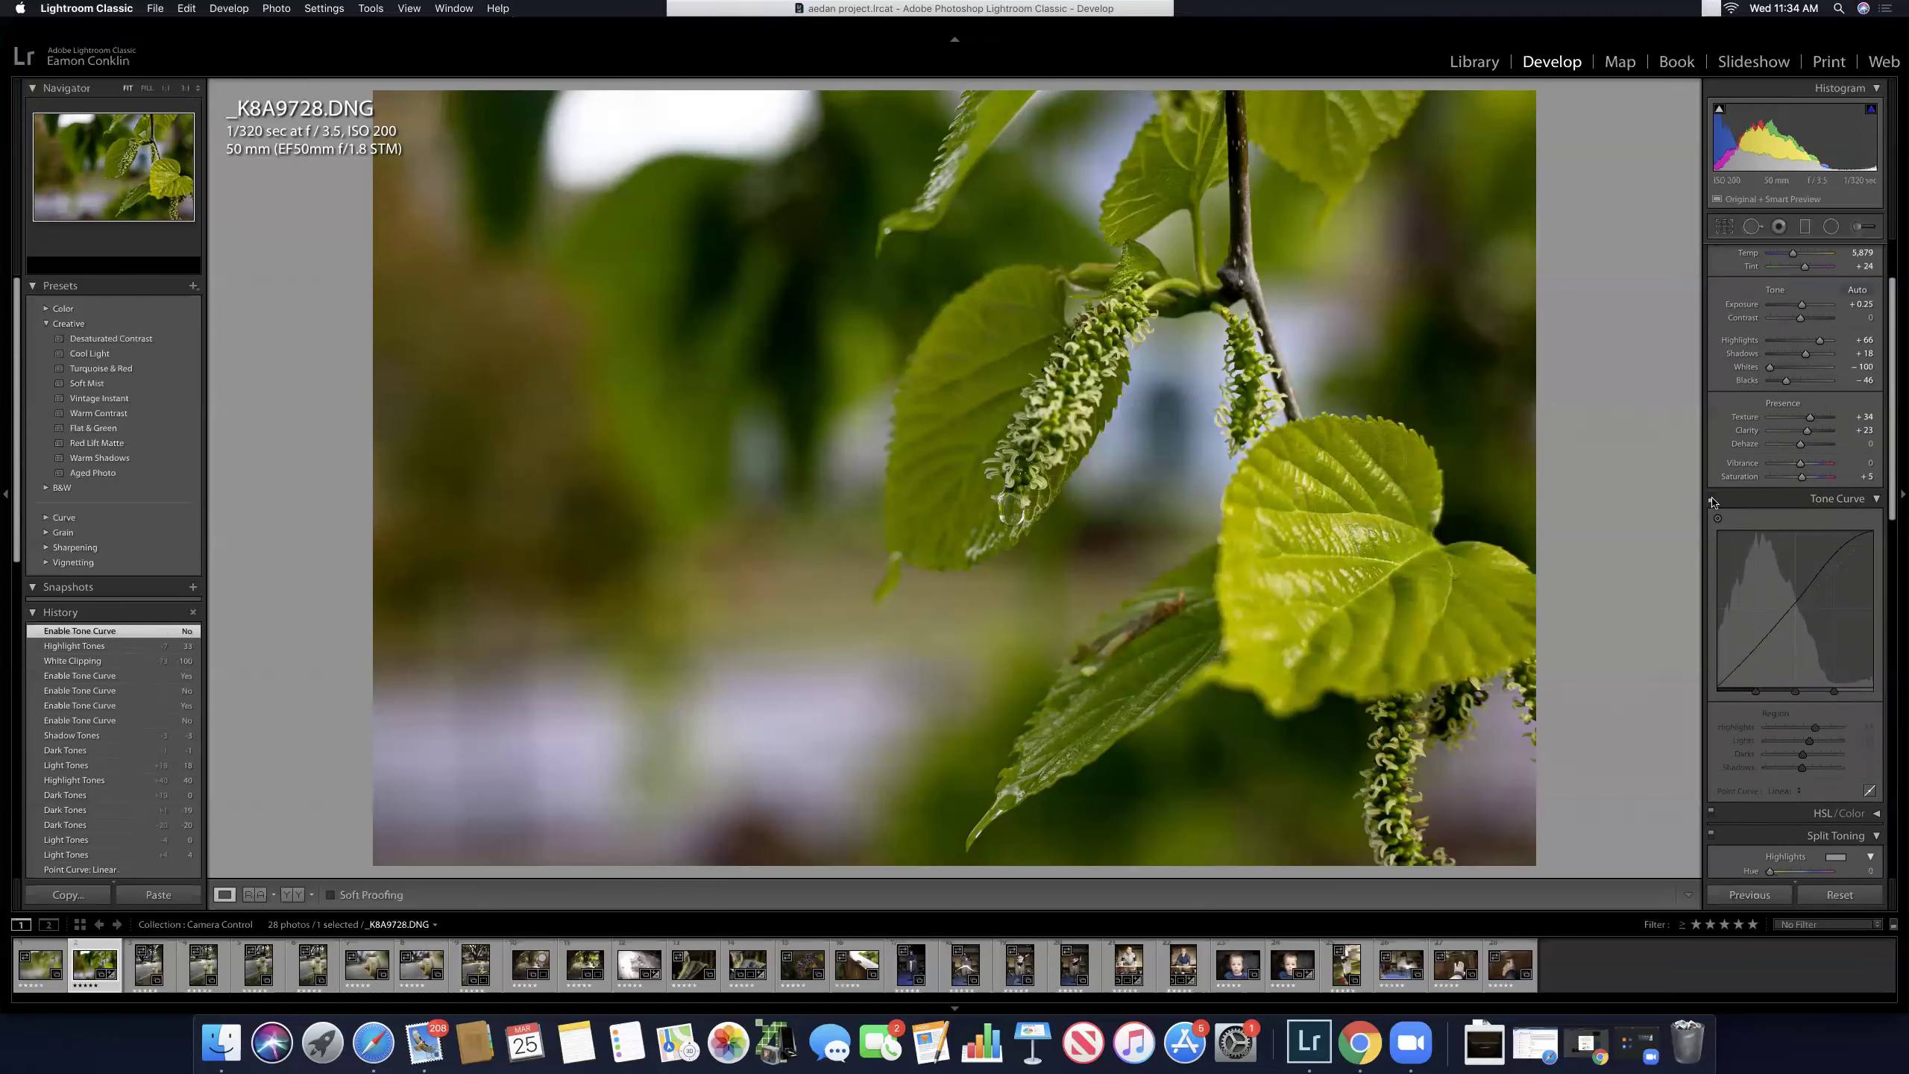
pyautogui.click(1712, 499)
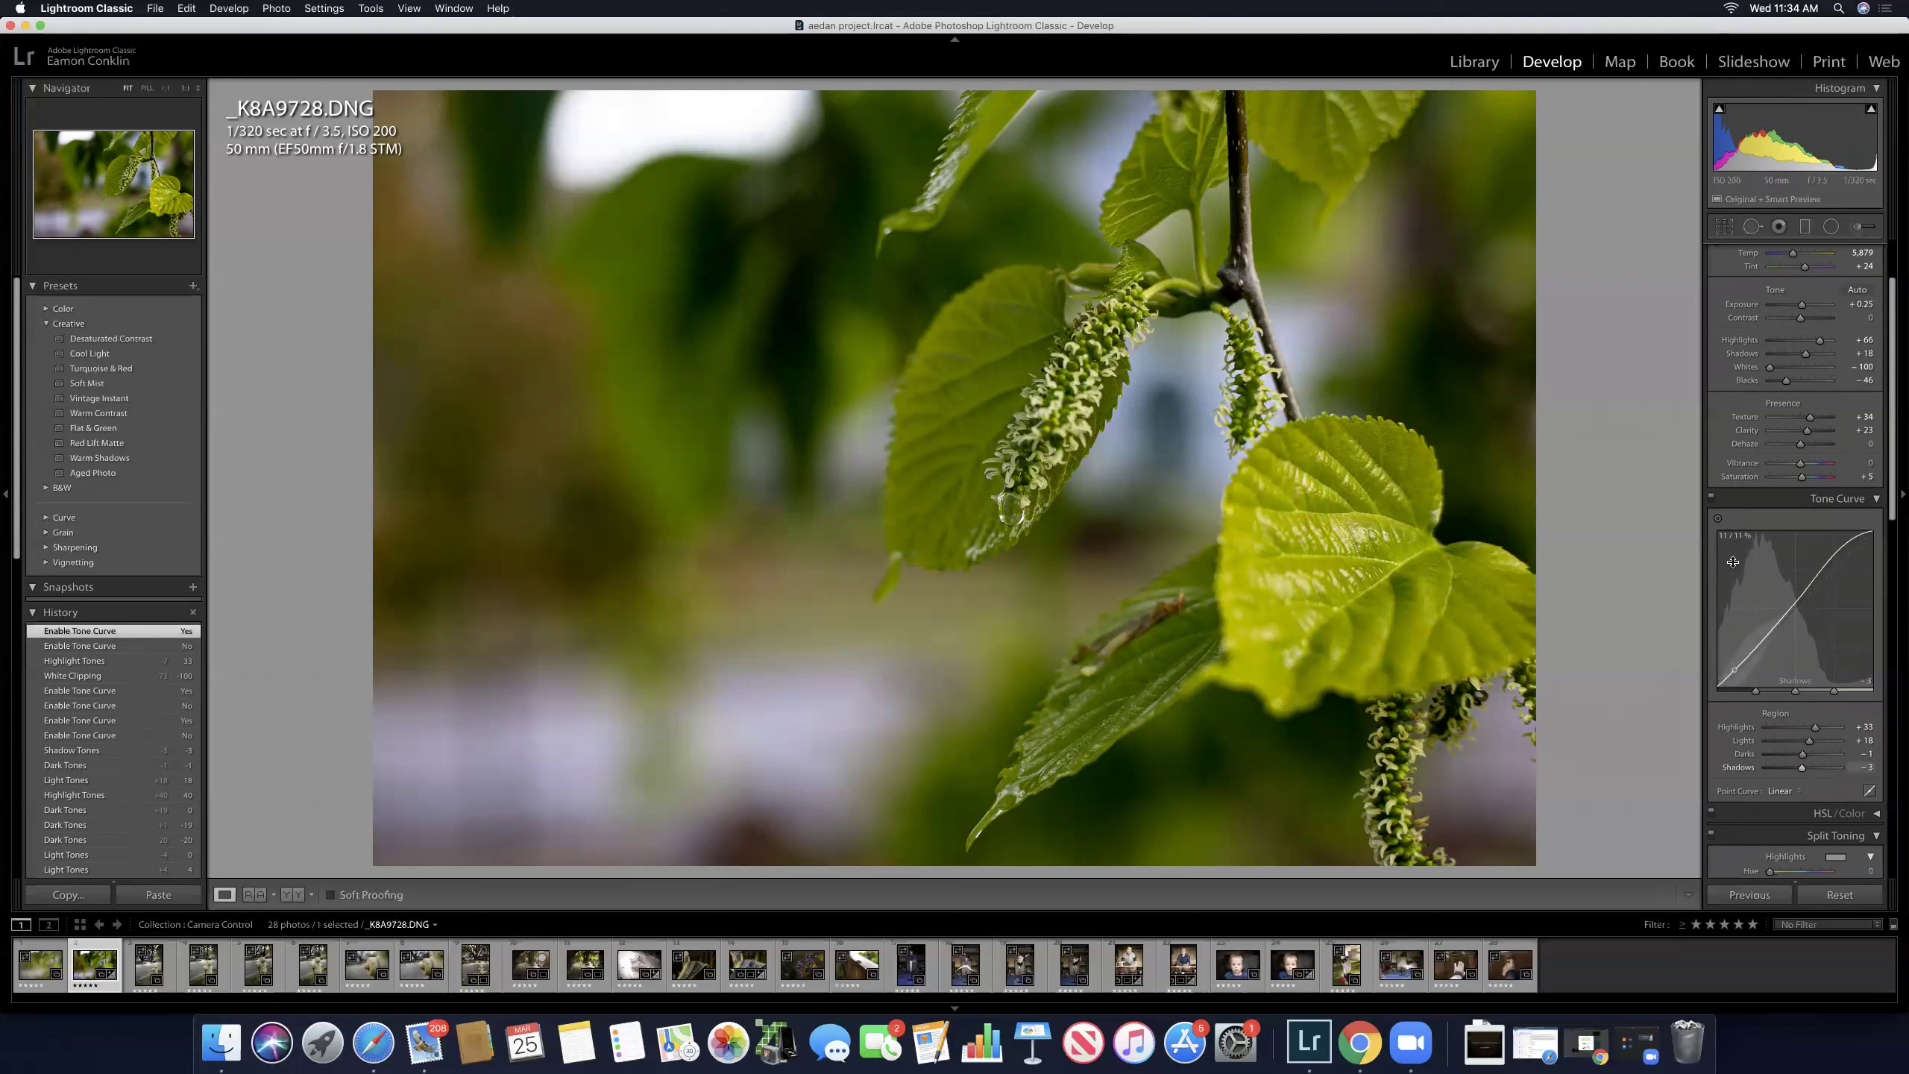
# Step: Collapse the Tone Curve, Basic, Split Toning, Detail, Lens Corrections and Effects sections, and expand HSL / Color
pyautogui.scroll(-2, 1731, 560)
pyautogui.scroll(-3, 1732, 561)
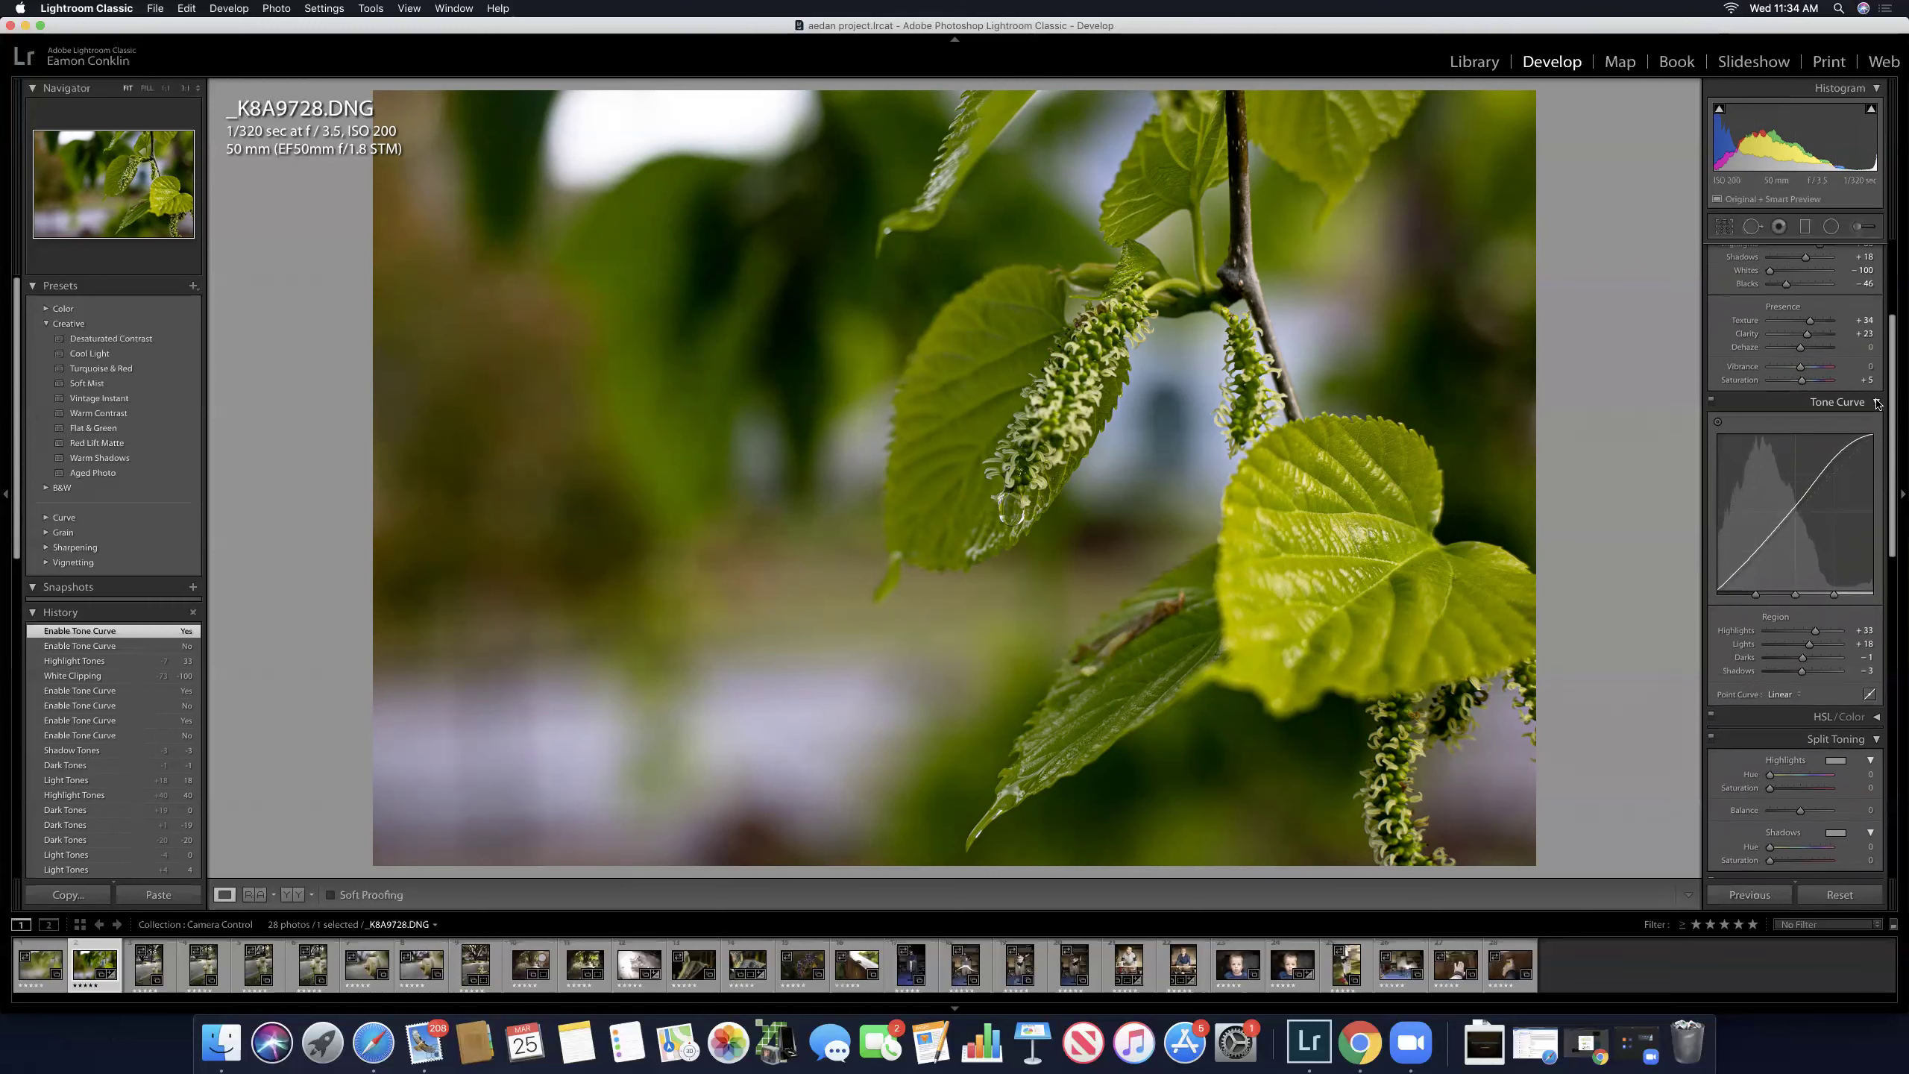
pyautogui.click(1877, 403)
pyautogui.scroll(8, 1883, 354)
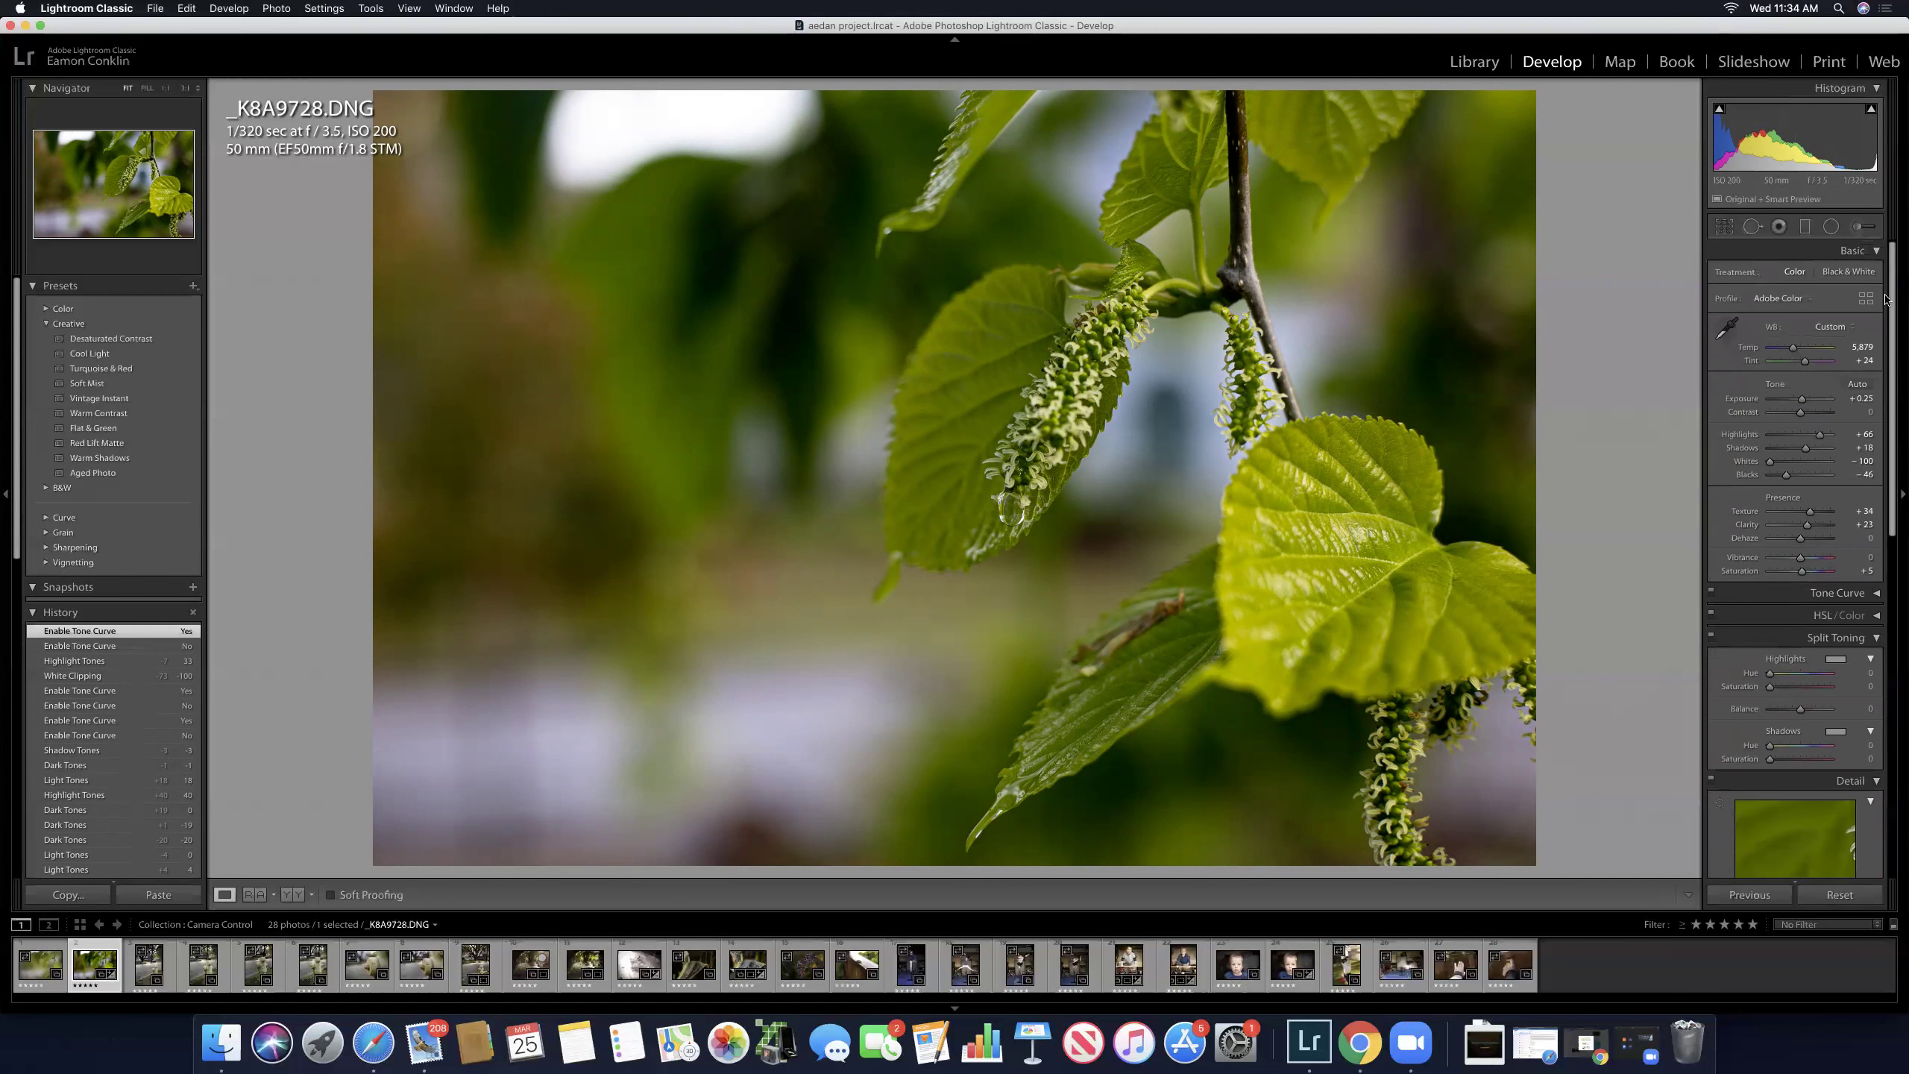
pyautogui.click(1875, 251)
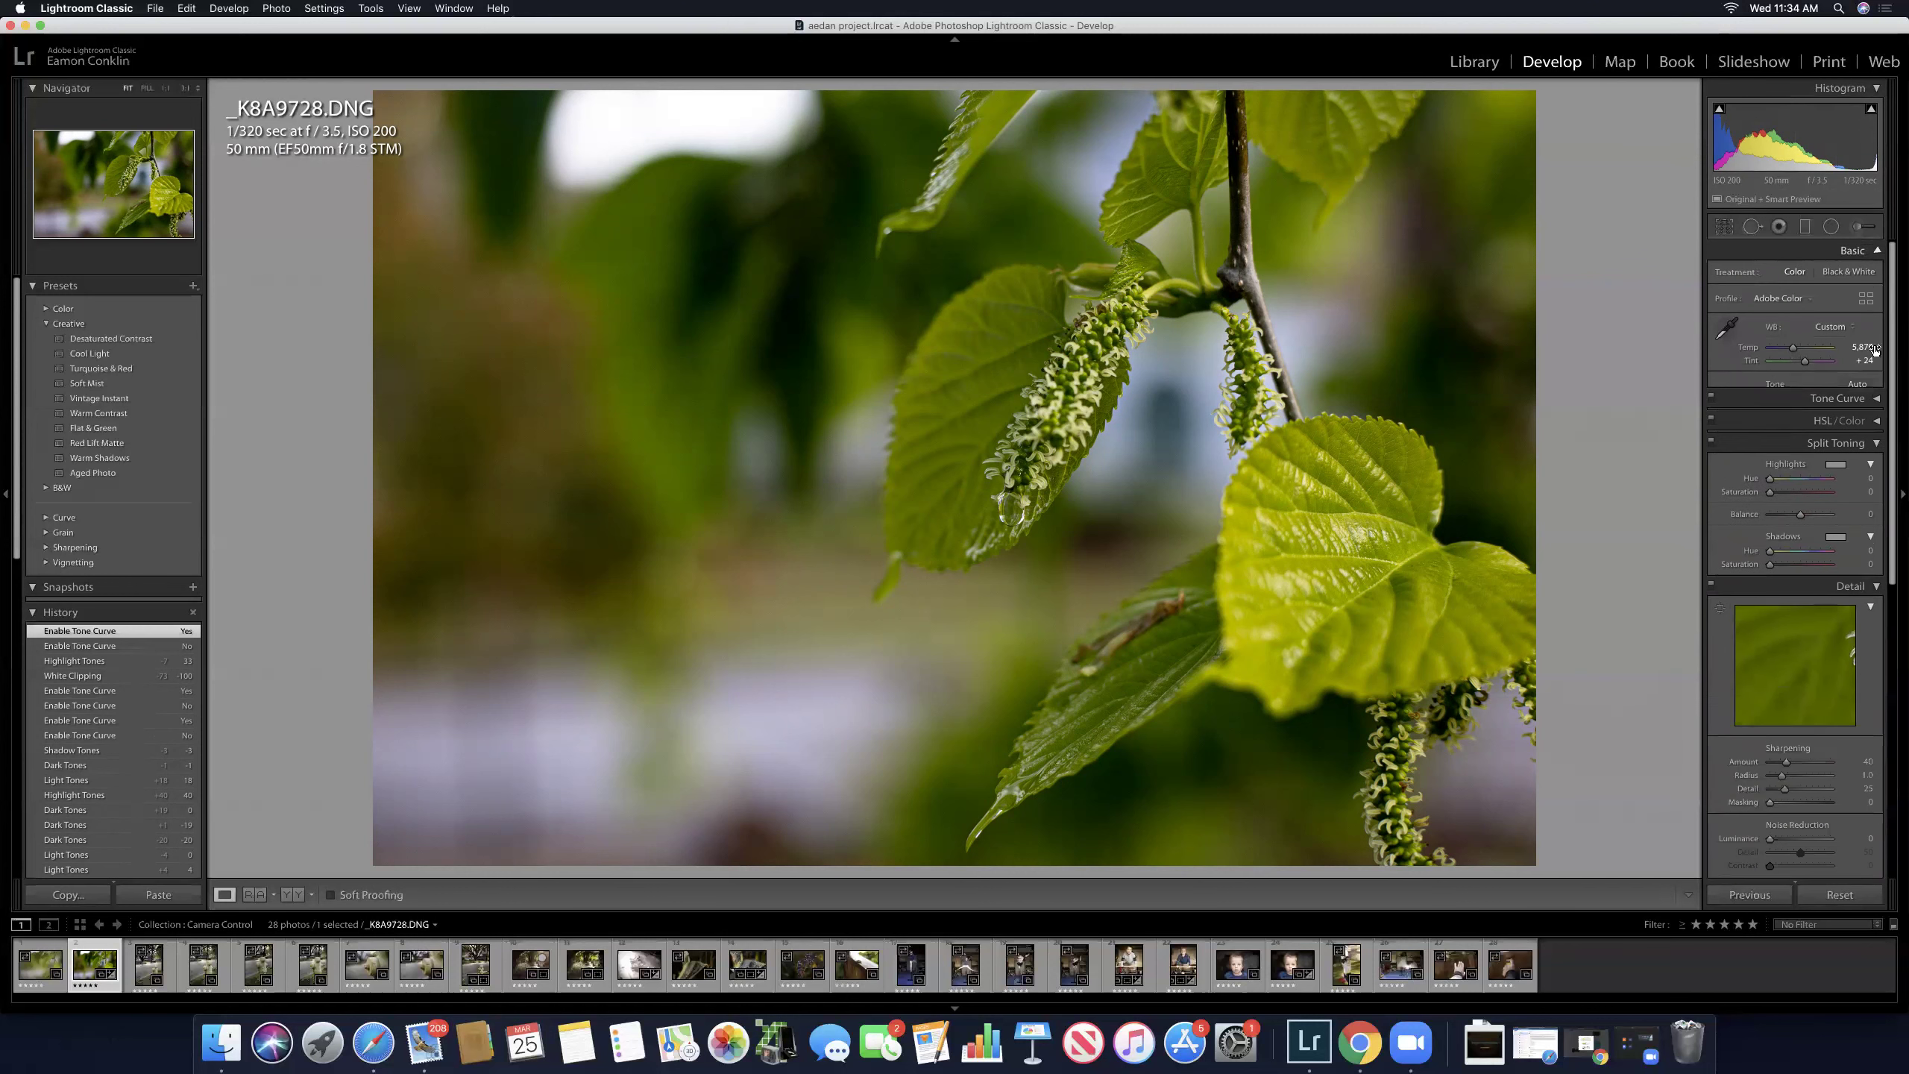
pyautogui.click(1875, 318)
pyautogui.click(1875, 340)
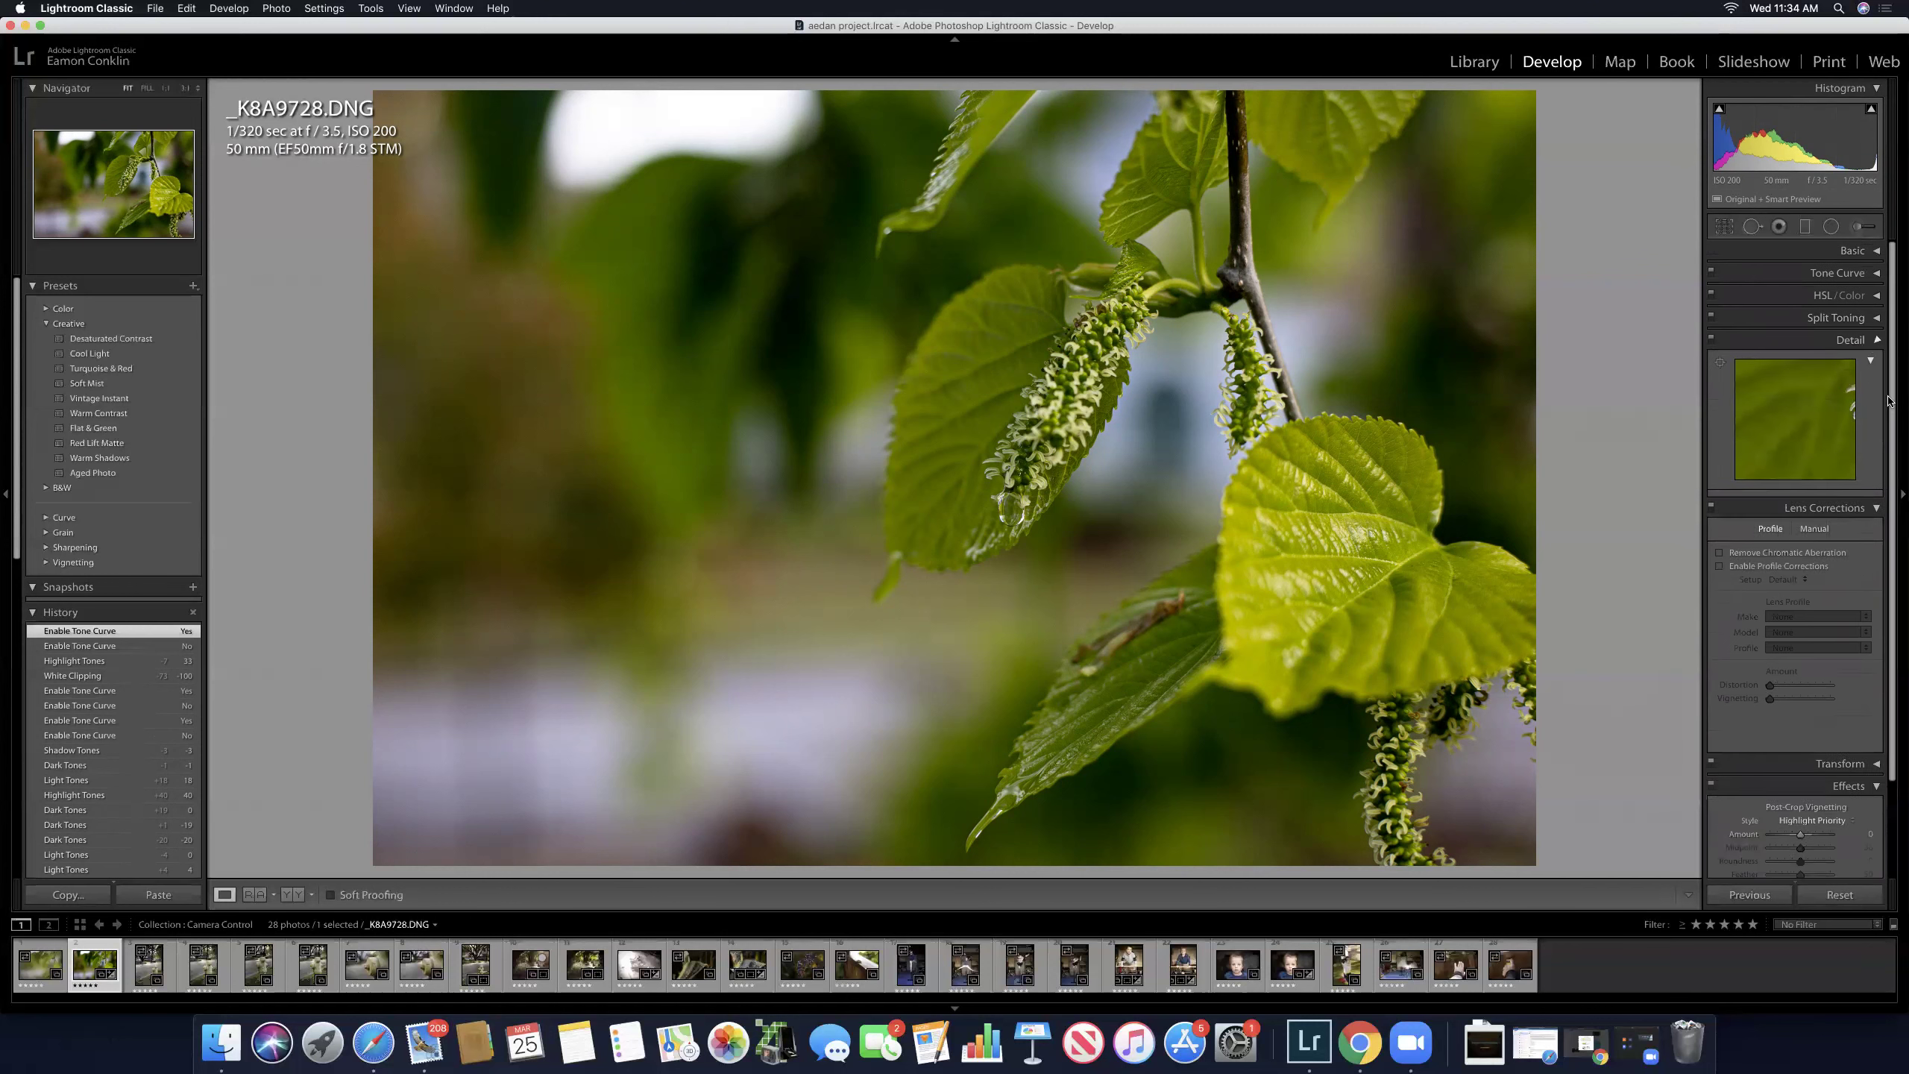
pyautogui.click(1876, 362)
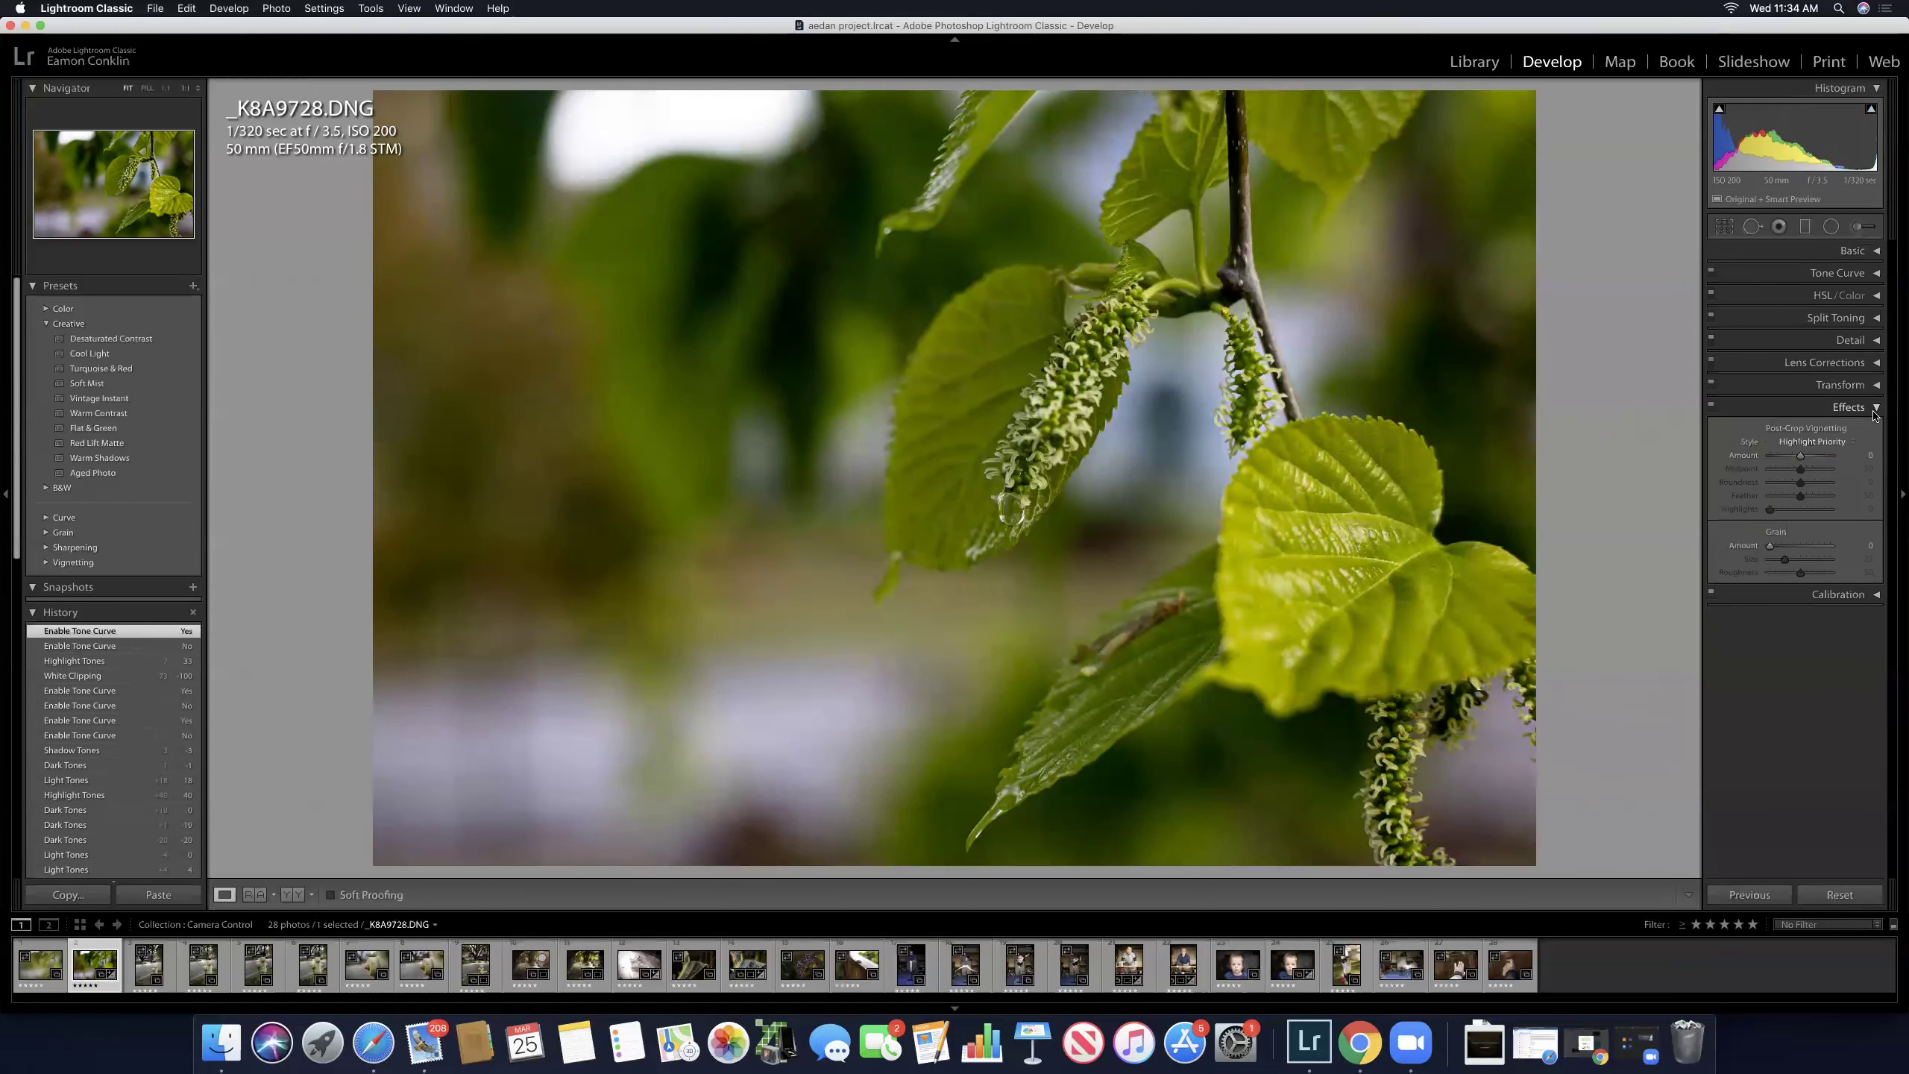
pyautogui.click(1878, 406)
pyautogui.click(1877, 296)
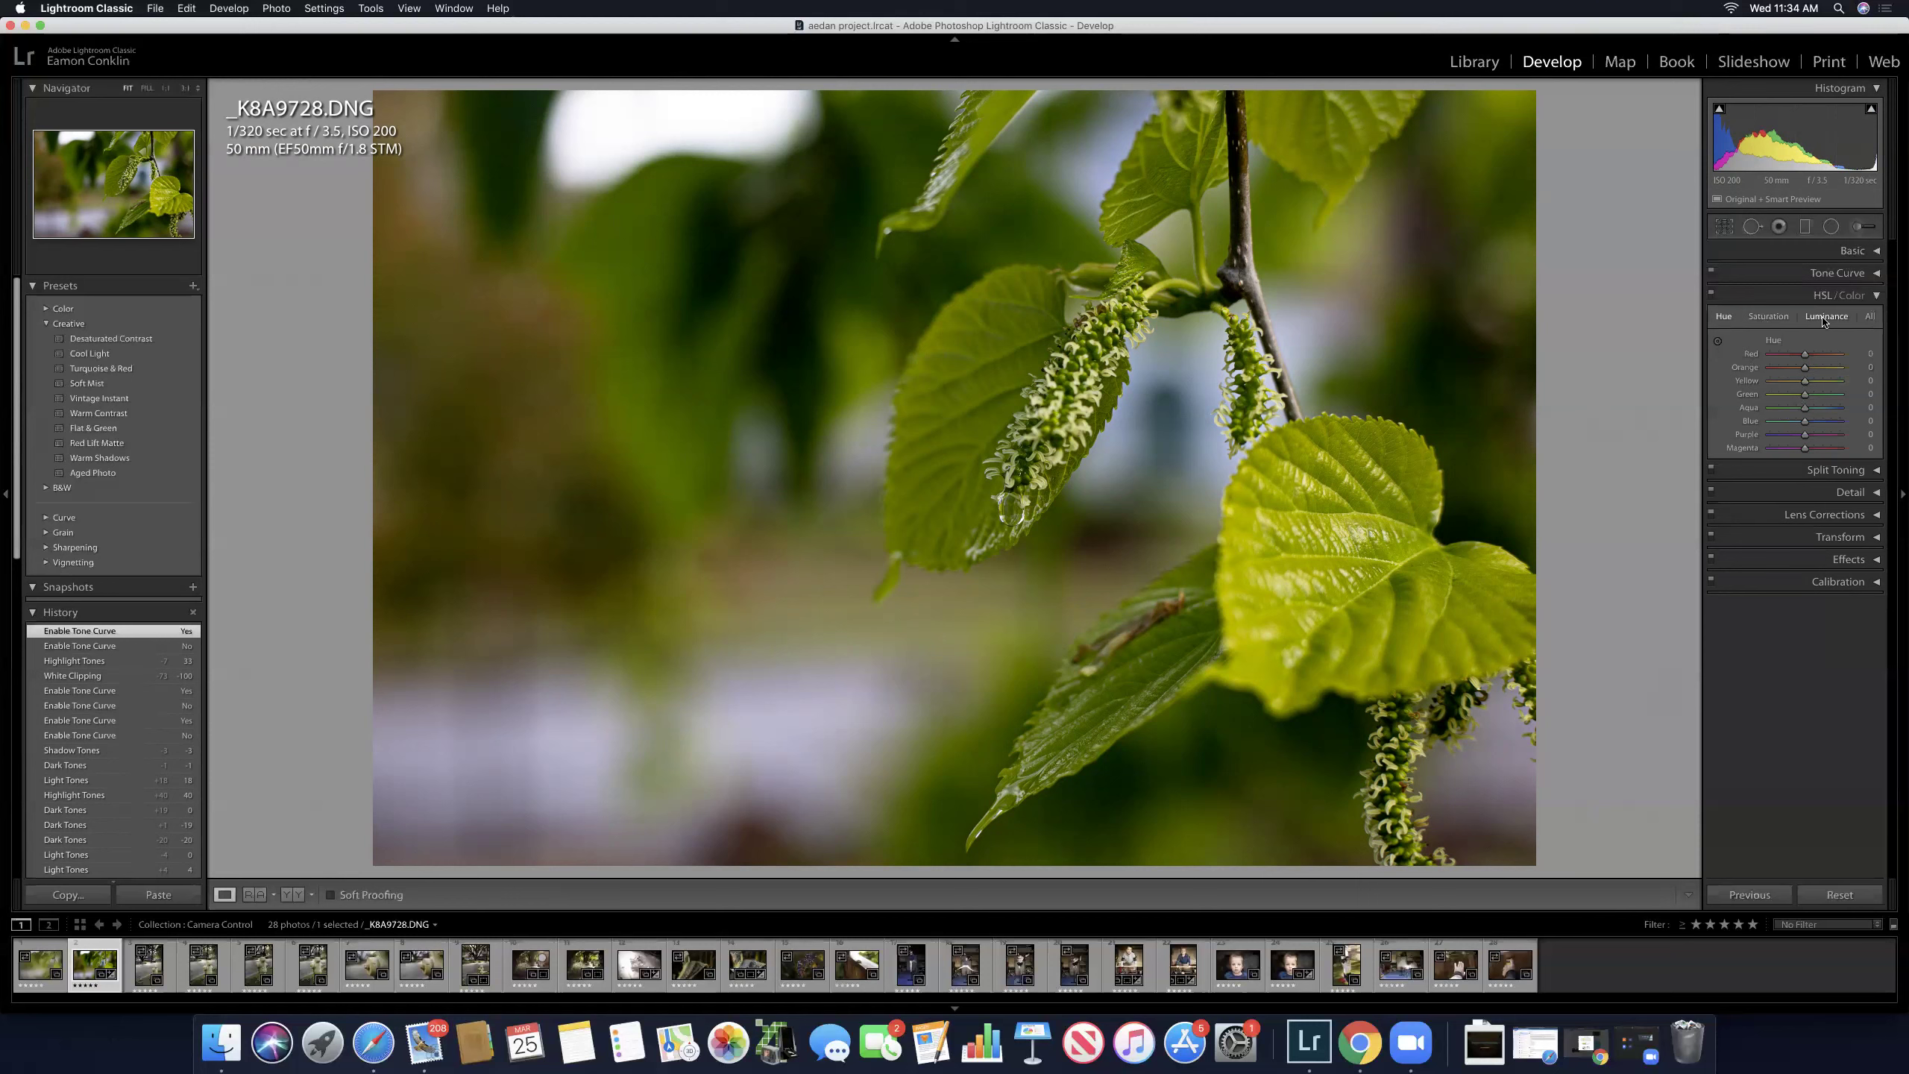
# Step: Review the Basic adjustments again and look through the HSL Saturation, Luminance and Hue groups
pyautogui.click(1855, 250)
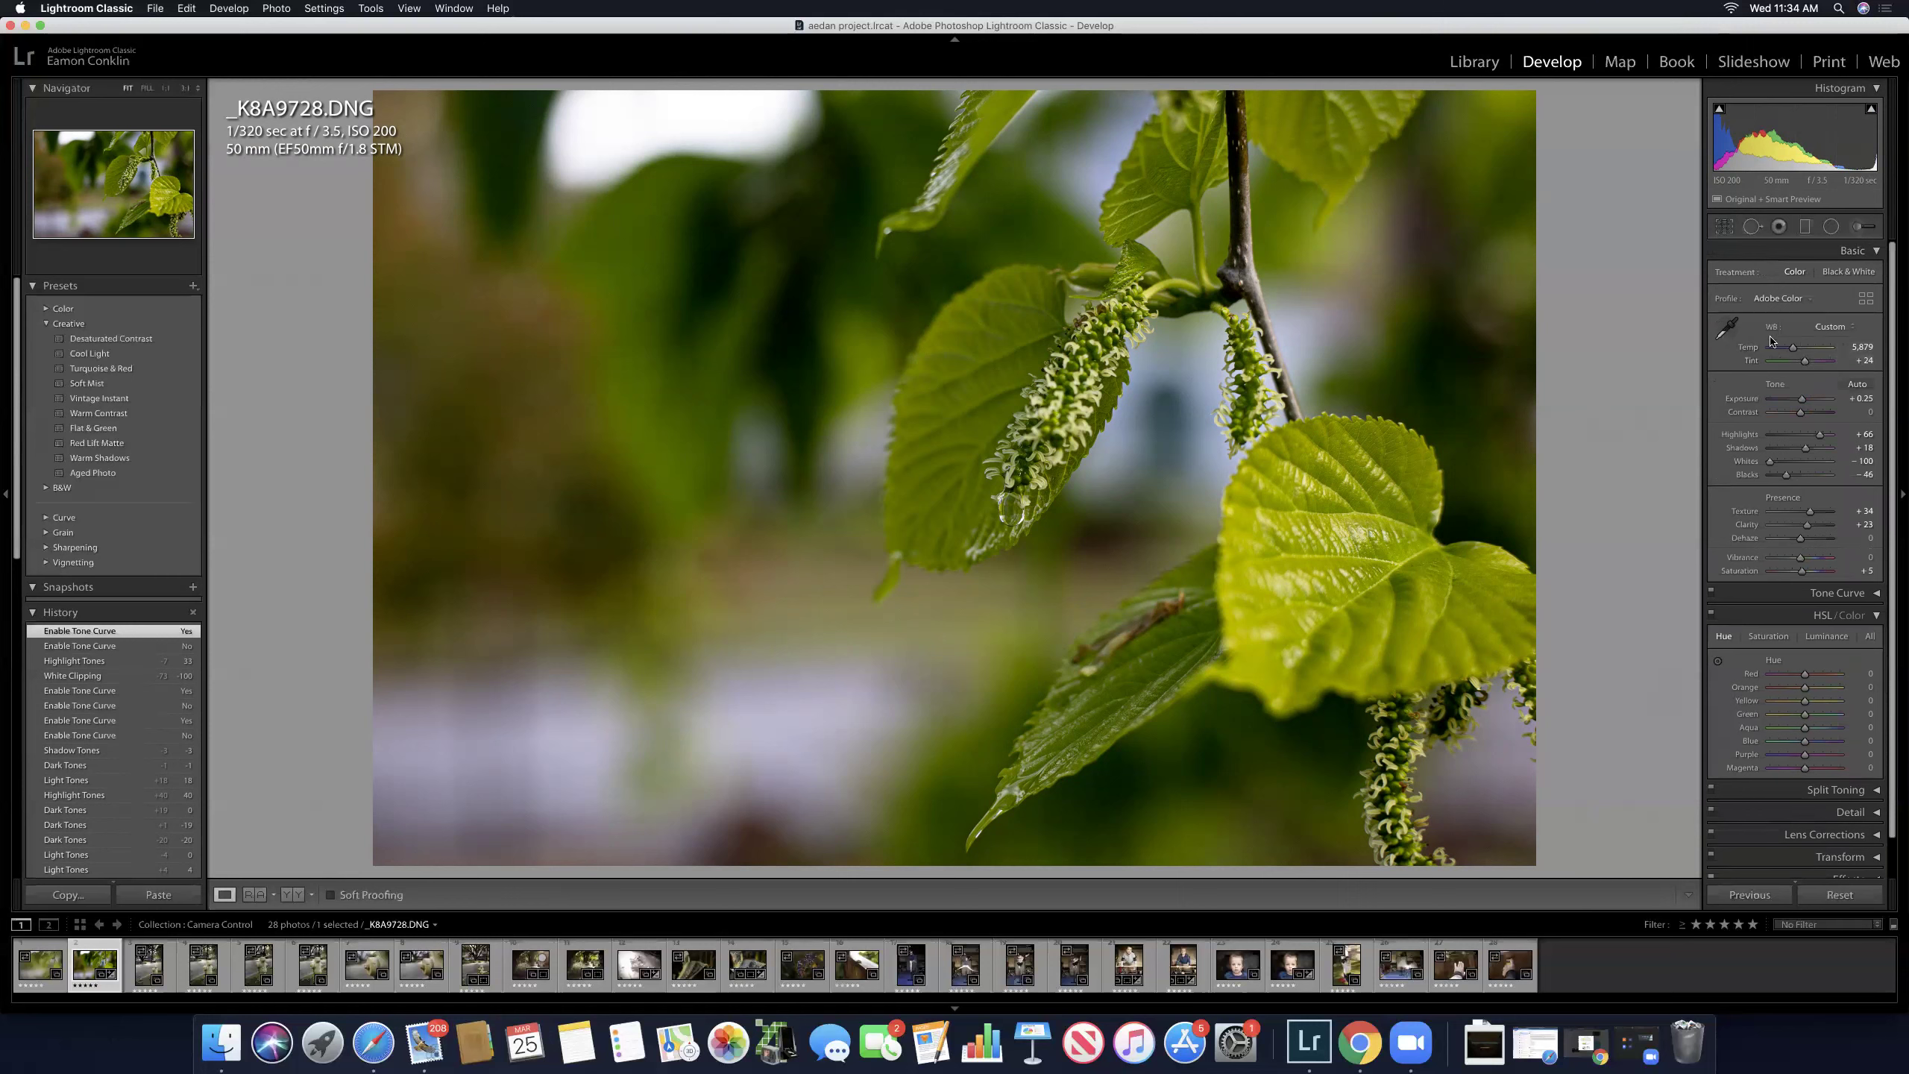
pyautogui.click(1874, 254)
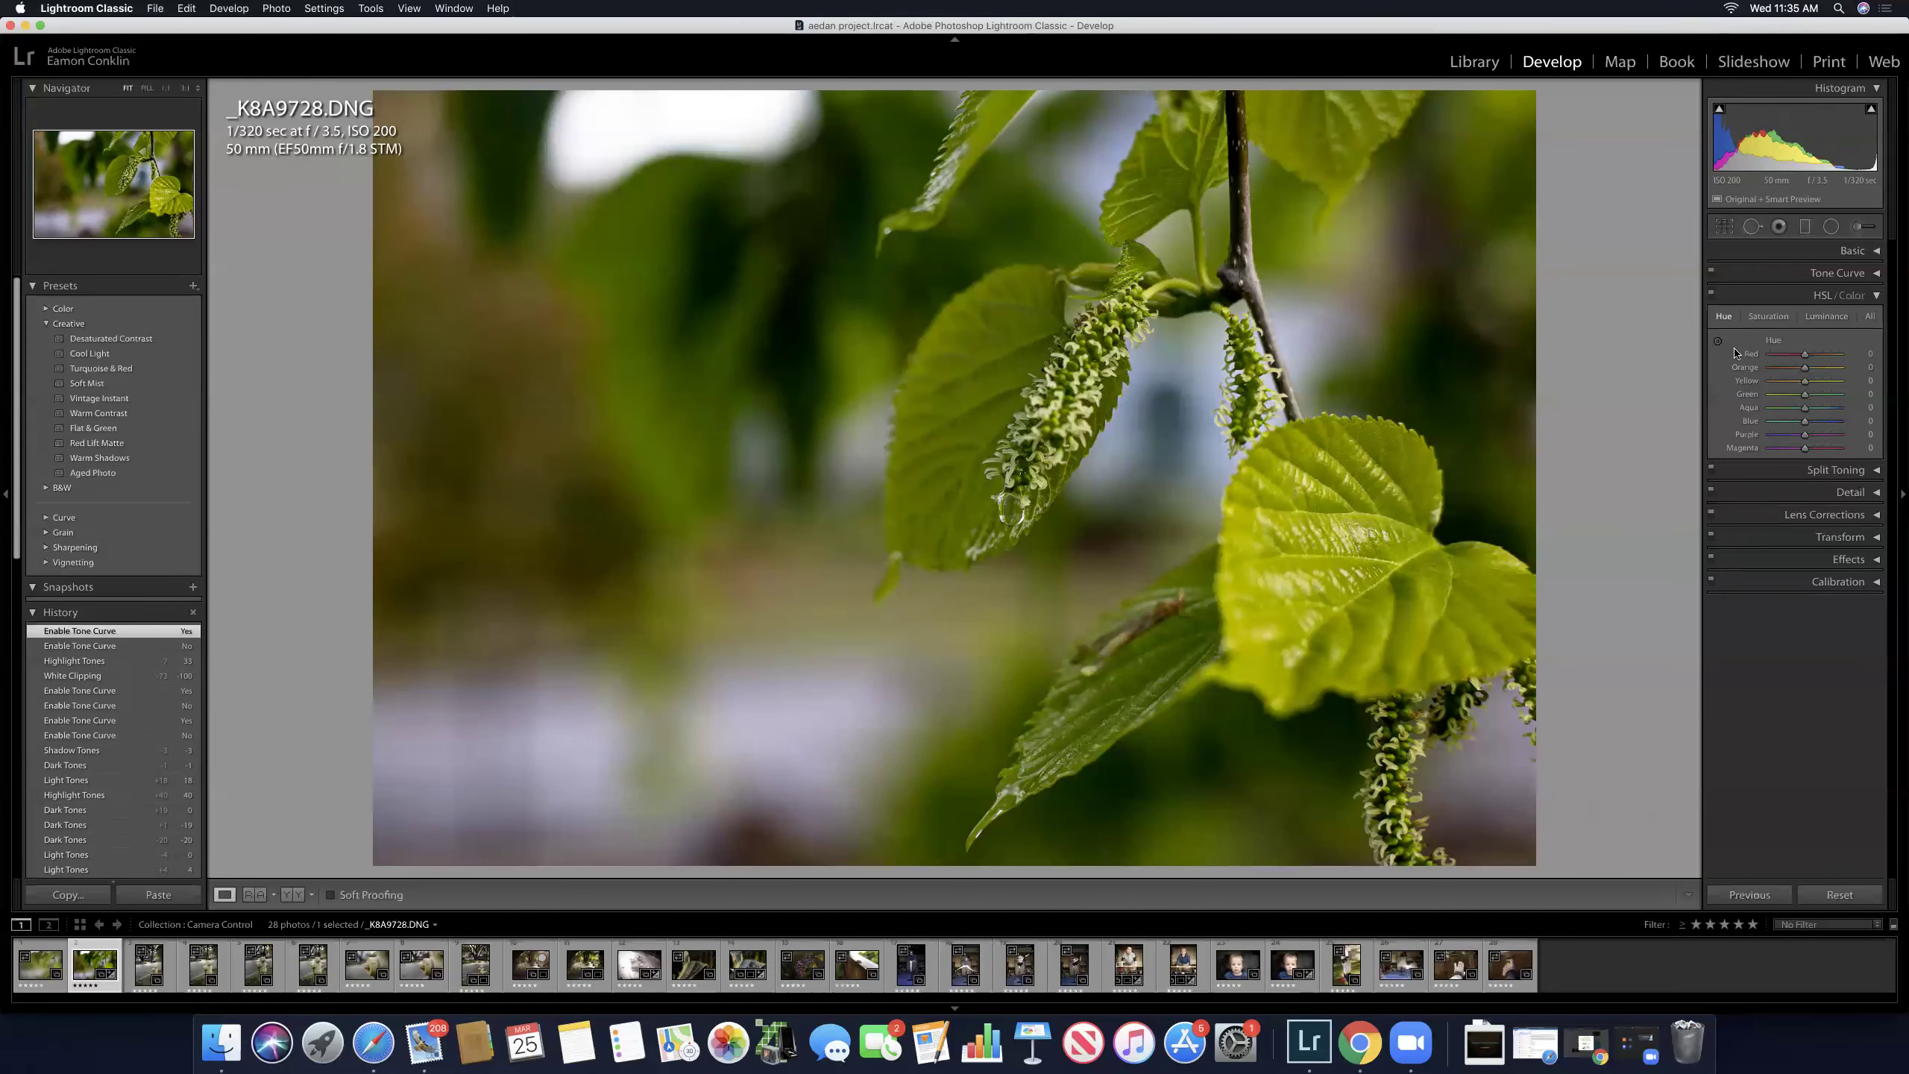
pyautogui.click(1784, 321)
pyautogui.click(1826, 319)
pyautogui.click(1716, 322)
# Step: Try the Green hue at +100 and reset it to 0
pyautogui.moveTo(1805, 398); pyautogui.dragTo(1842, 408)
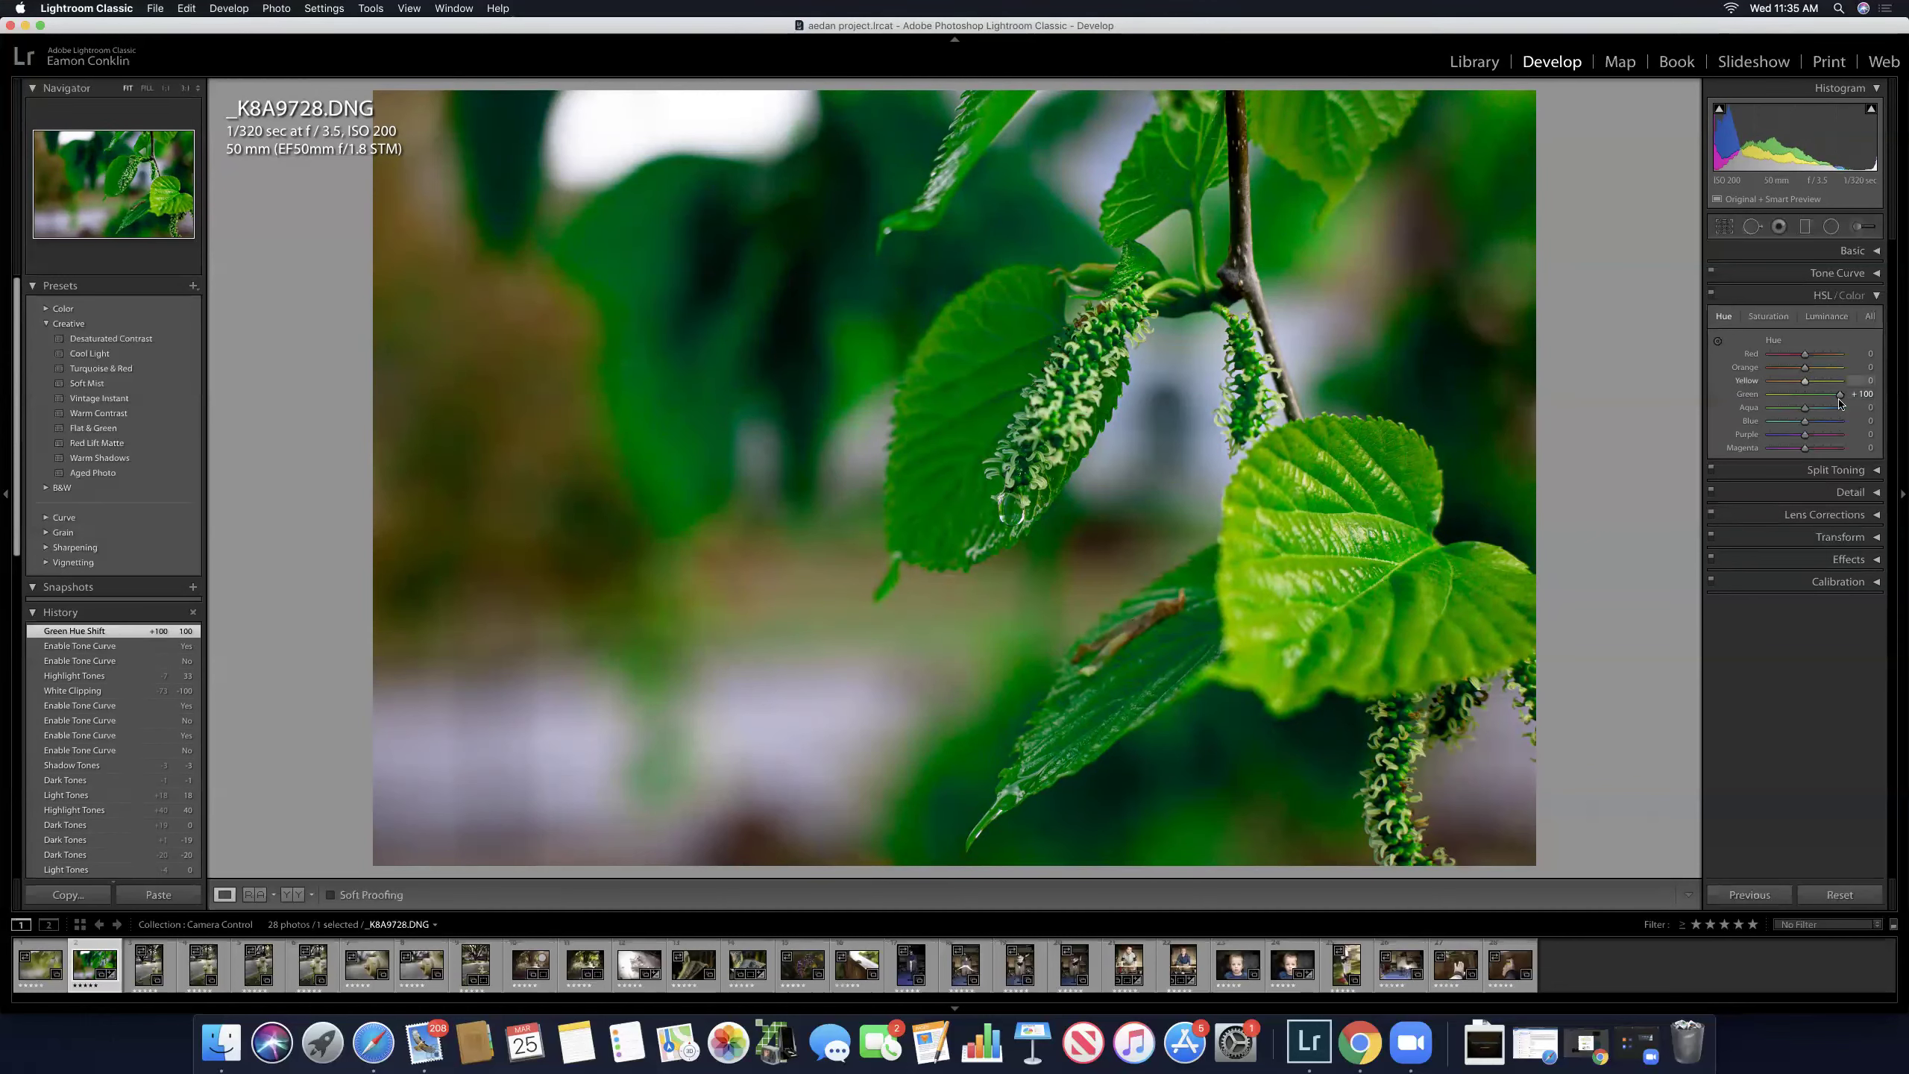
pyautogui.moveTo(1817, 402)
pyautogui.mouseDown()
pyautogui.moveTo(1770, 404)
pyautogui.moveTo(1807, 398)
pyautogui.mouseUp()
pyautogui.doubleClick(1803, 396)
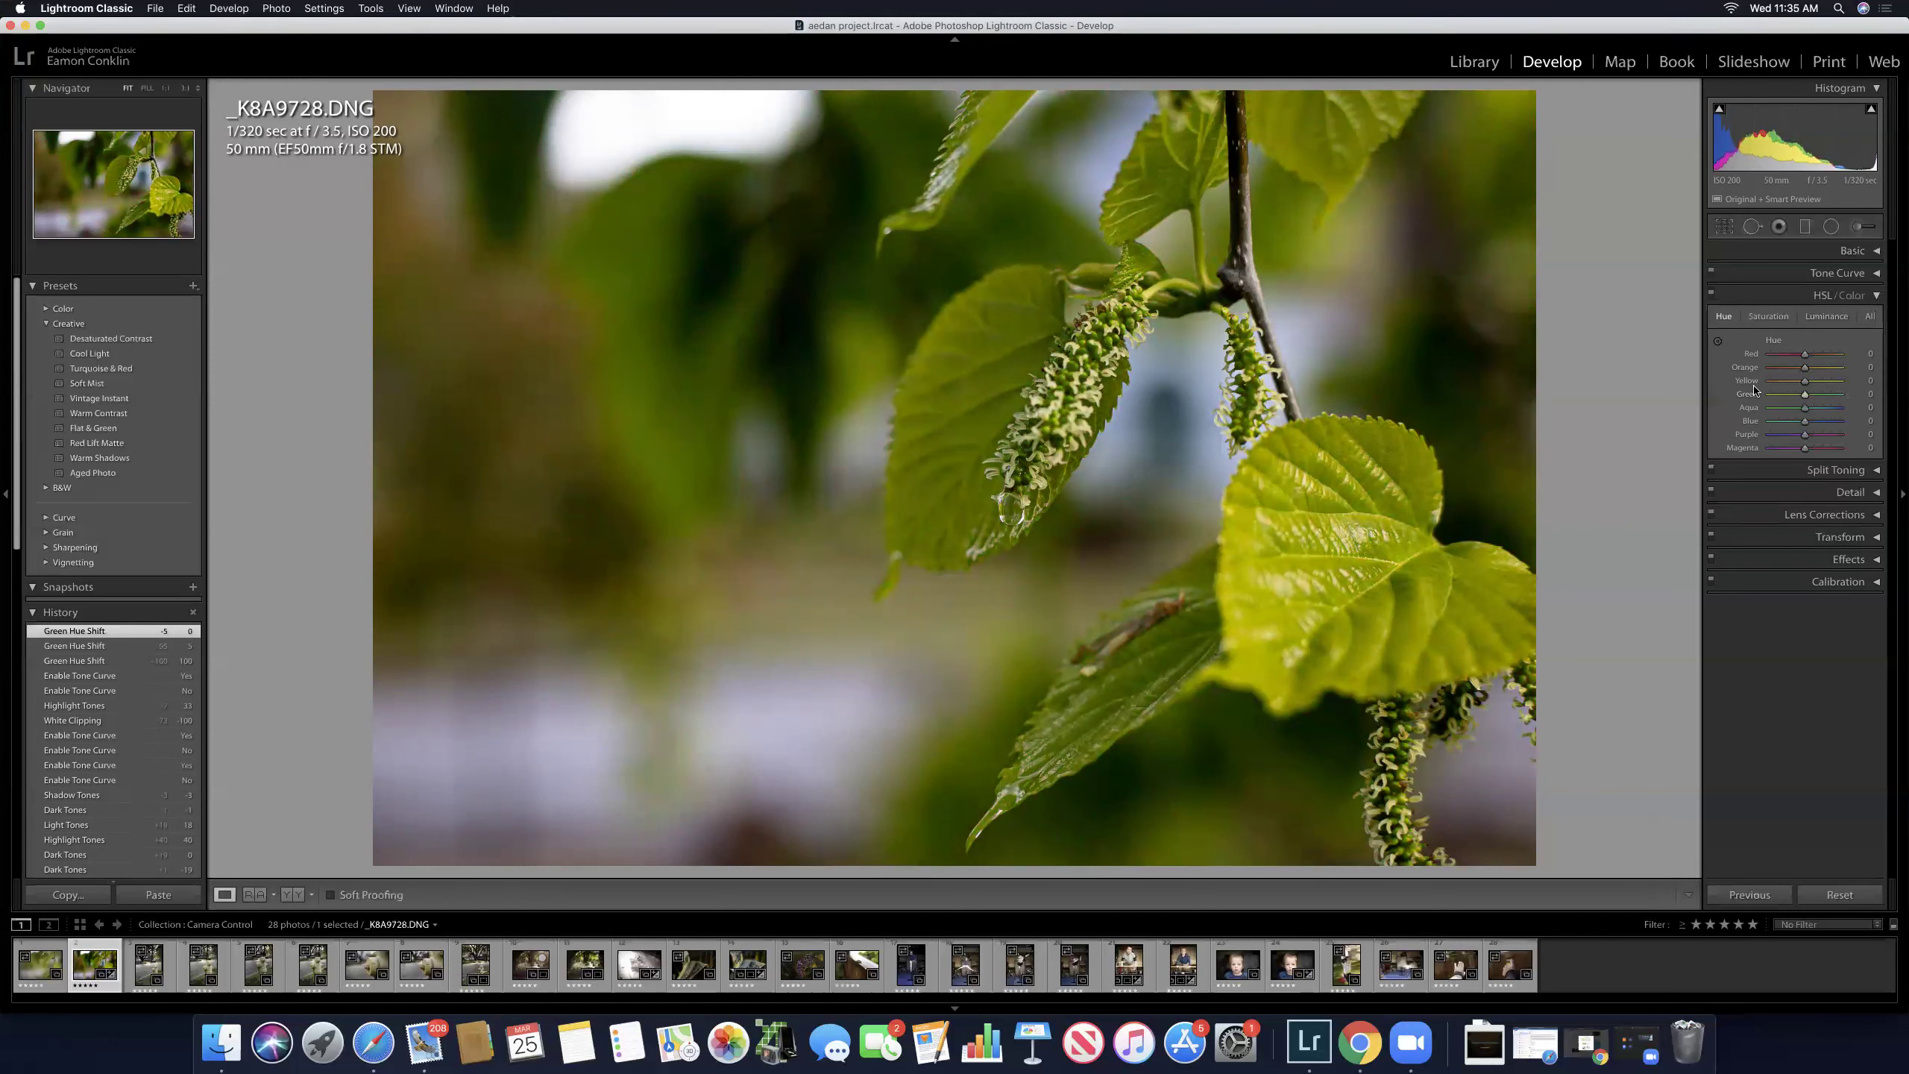
# Step: Use targeted hue adjustment on the large bright leaf to shift Yellow to +3 and Green to +1
pyautogui.click(1718, 341)
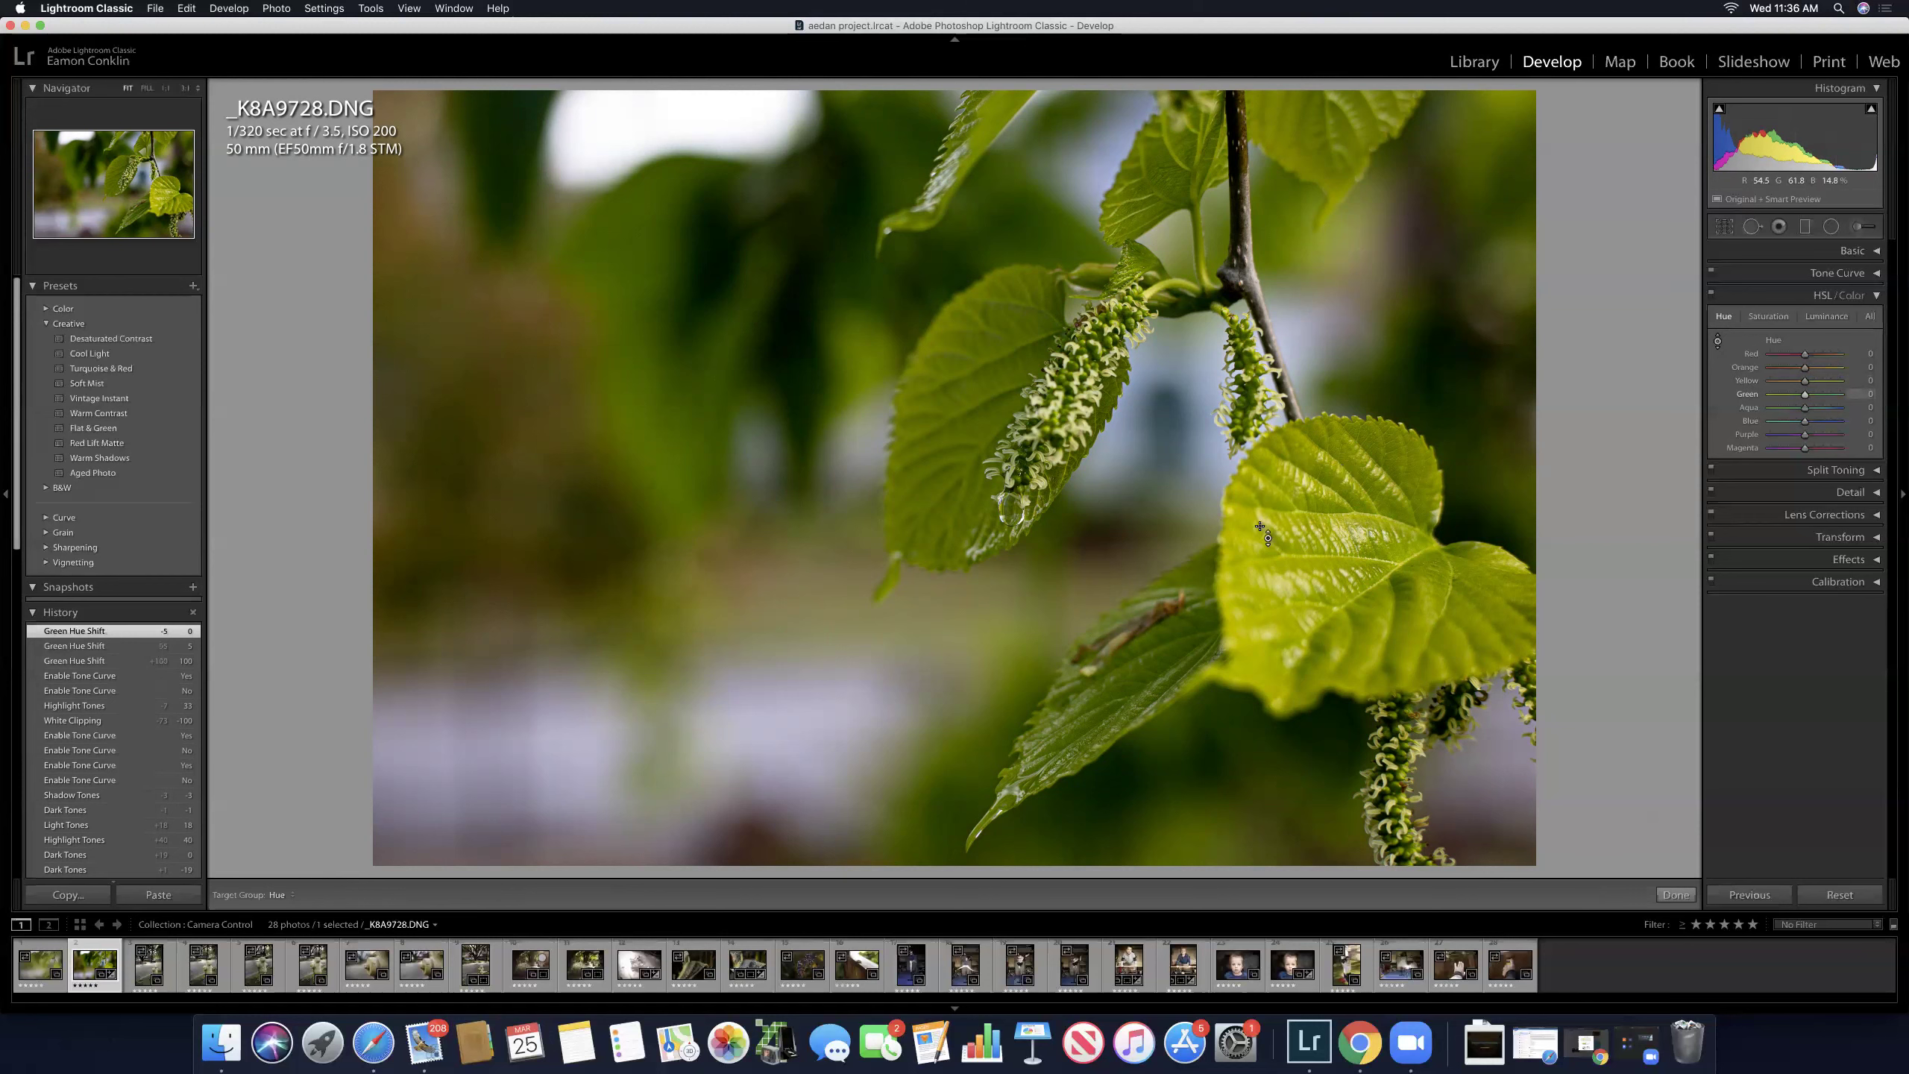
pyautogui.hotkey('shift', 'f')
pyautogui.moveTo(1323, 526); pyautogui.dragTo(1323, 618)
pyautogui.moveTo(1323, 583); pyautogui.dragTo(1323, 610)
pyautogui.moveTo(1323, 611); pyautogui.dragTo(1323, 604)
pyautogui.moveTo(1323, 567); pyautogui.dragTo(1323, 572)
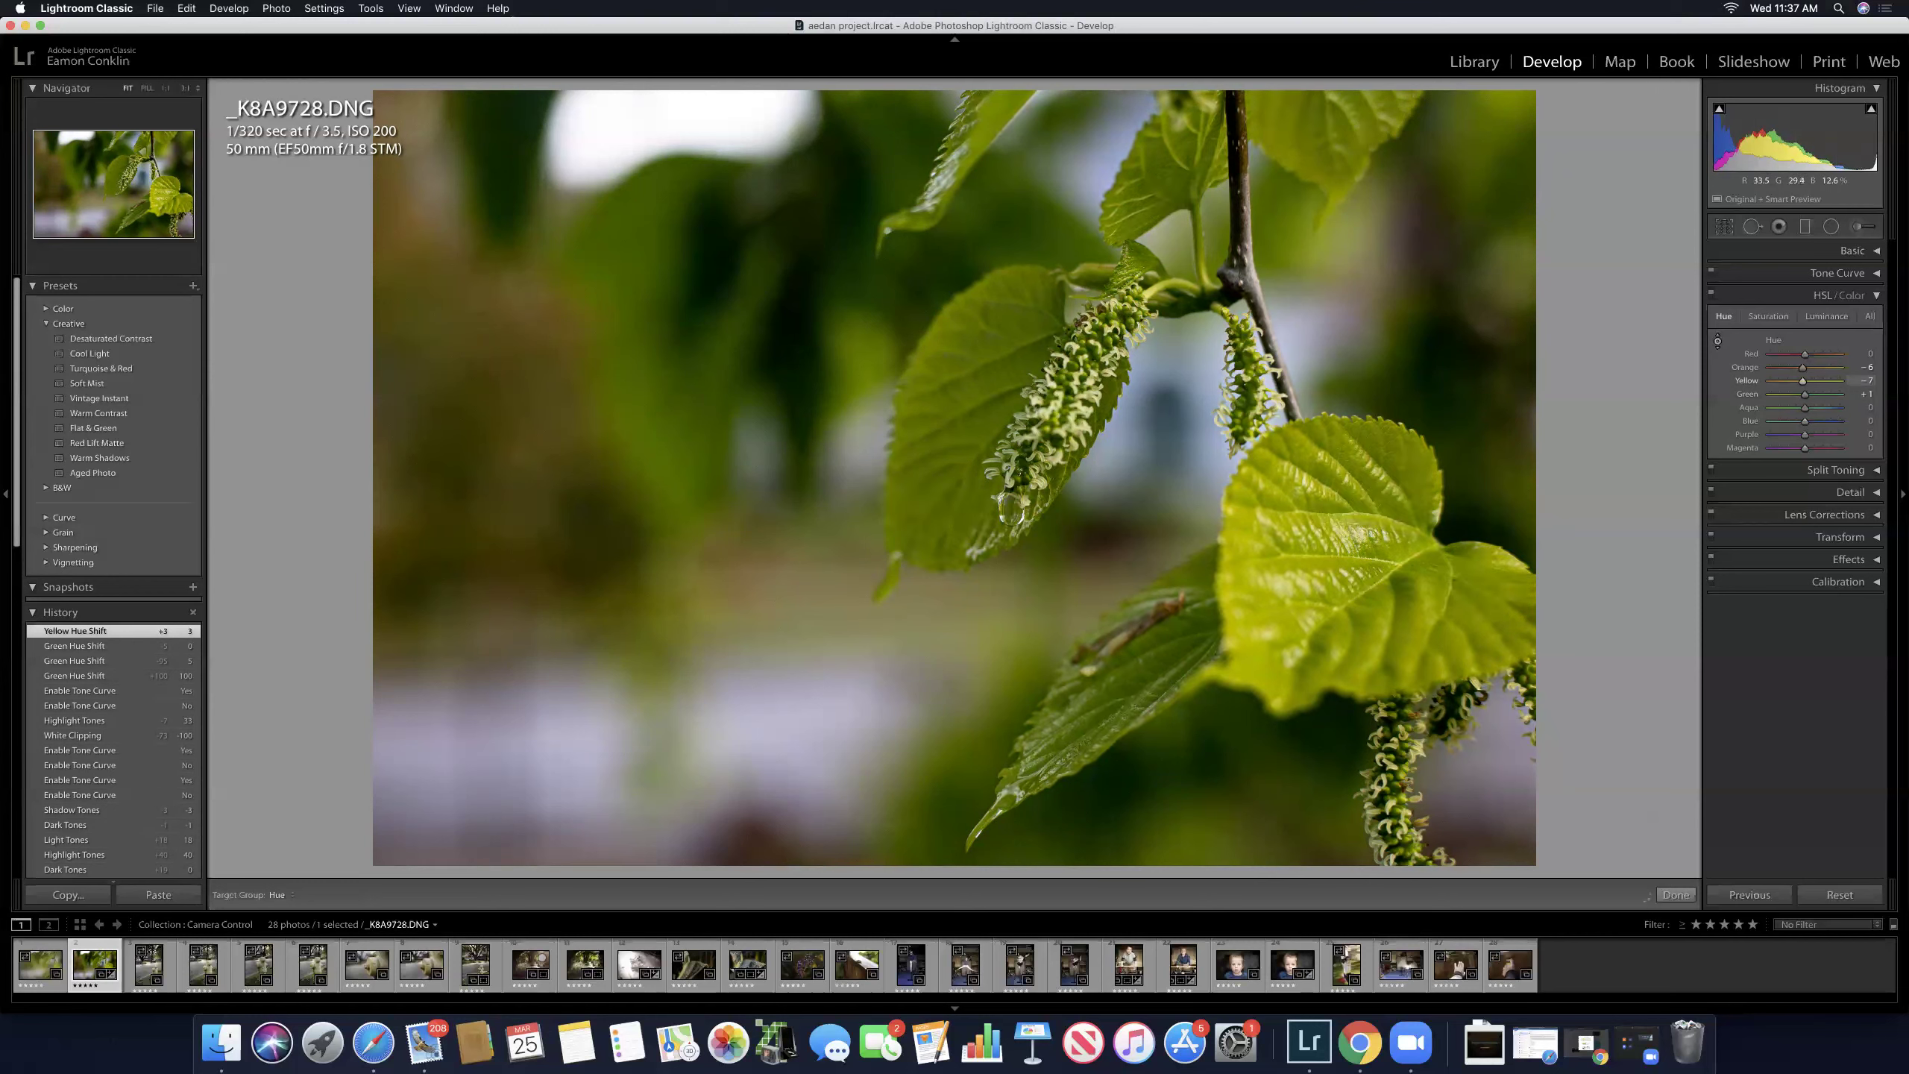
# Step: Try targeted hue adjustments on the blurred background, shifting Orange to −22 and Yellow to −62
pyautogui.moveTo(639, 489)
pyautogui.mouseDown()
pyautogui.moveTo(639, 438)
pyautogui.moveTo(639, 481)
pyautogui.moveTo(639, 459)
pyautogui.mouseUp()
pyautogui.moveTo(558, 328); pyautogui.dragTo(558, 333)
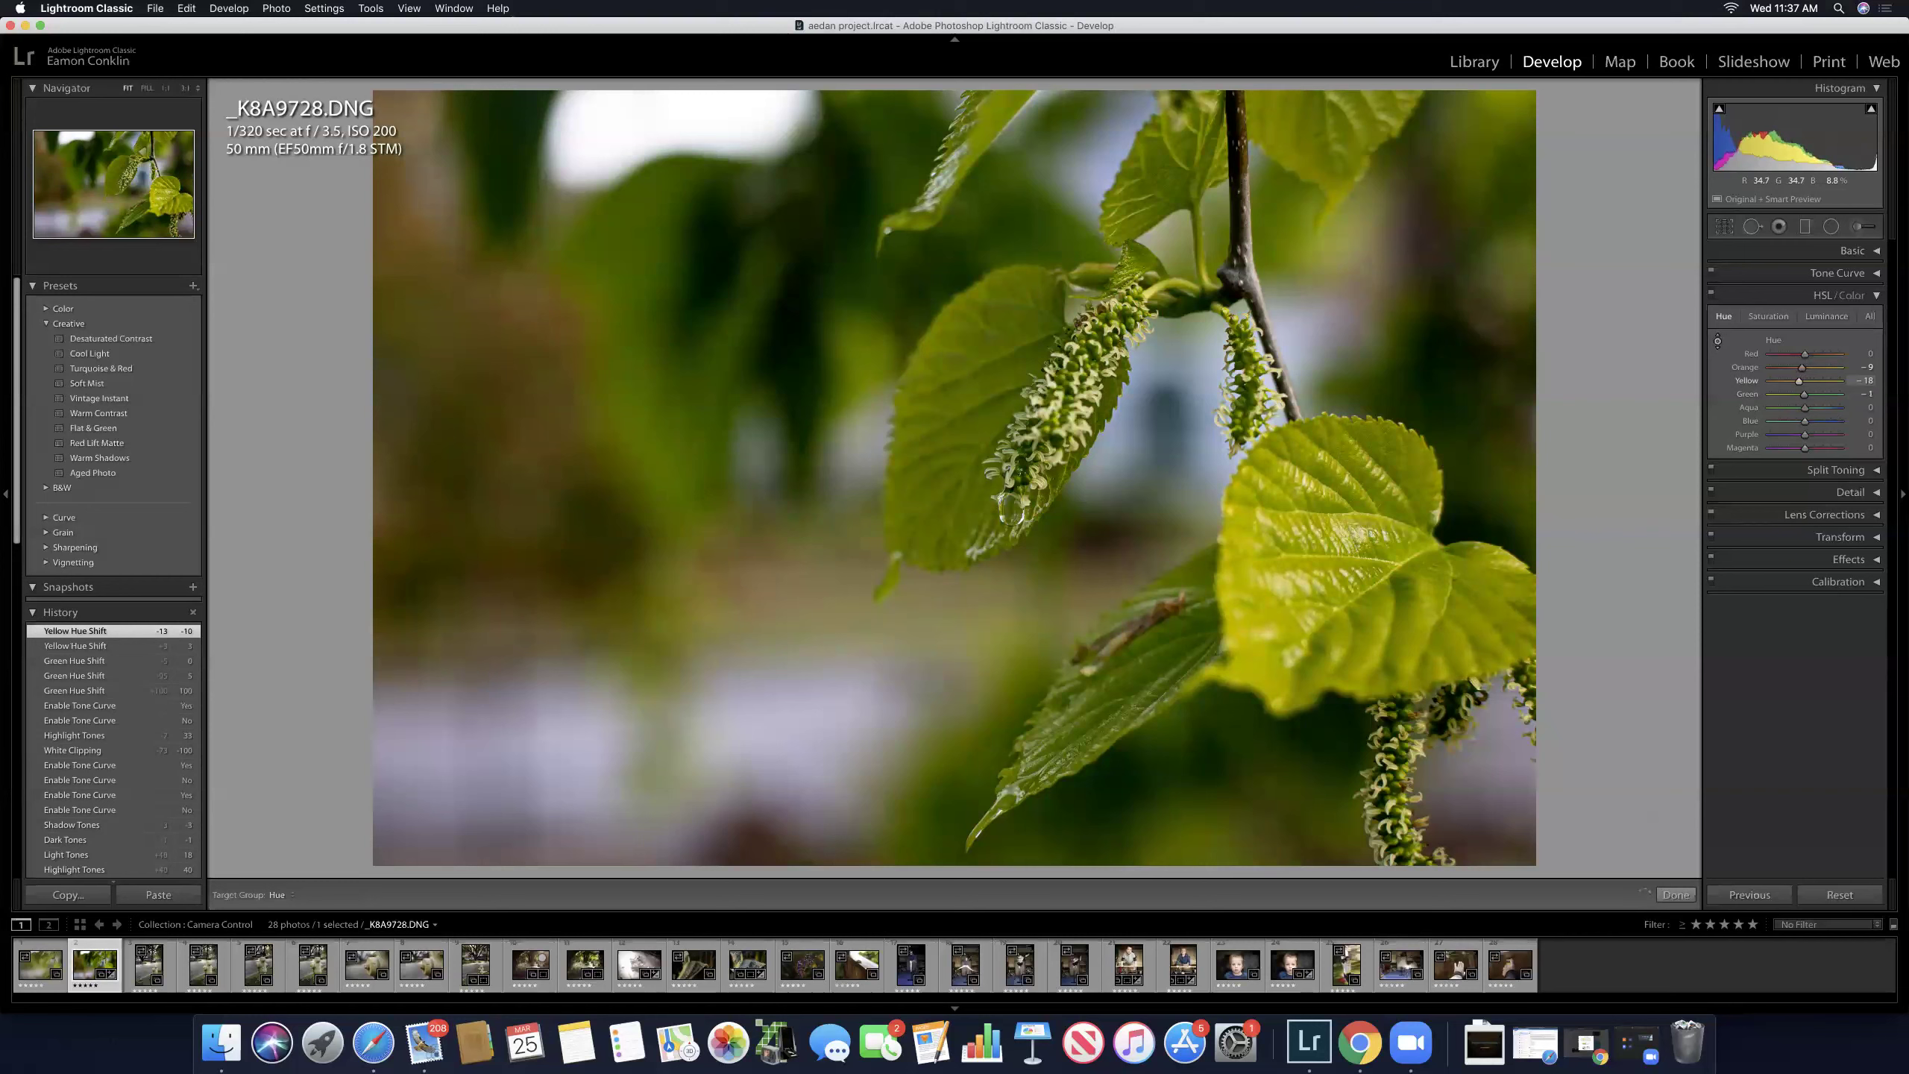
pyautogui.moveTo(588, 324); pyautogui.dragTo(590, 326)
pyautogui.moveTo(1643, 873); pyautogui.dragTo(1644, 891)
pyautogui.moveTo(574, 324); pyautogui.dragTo(574, 338)
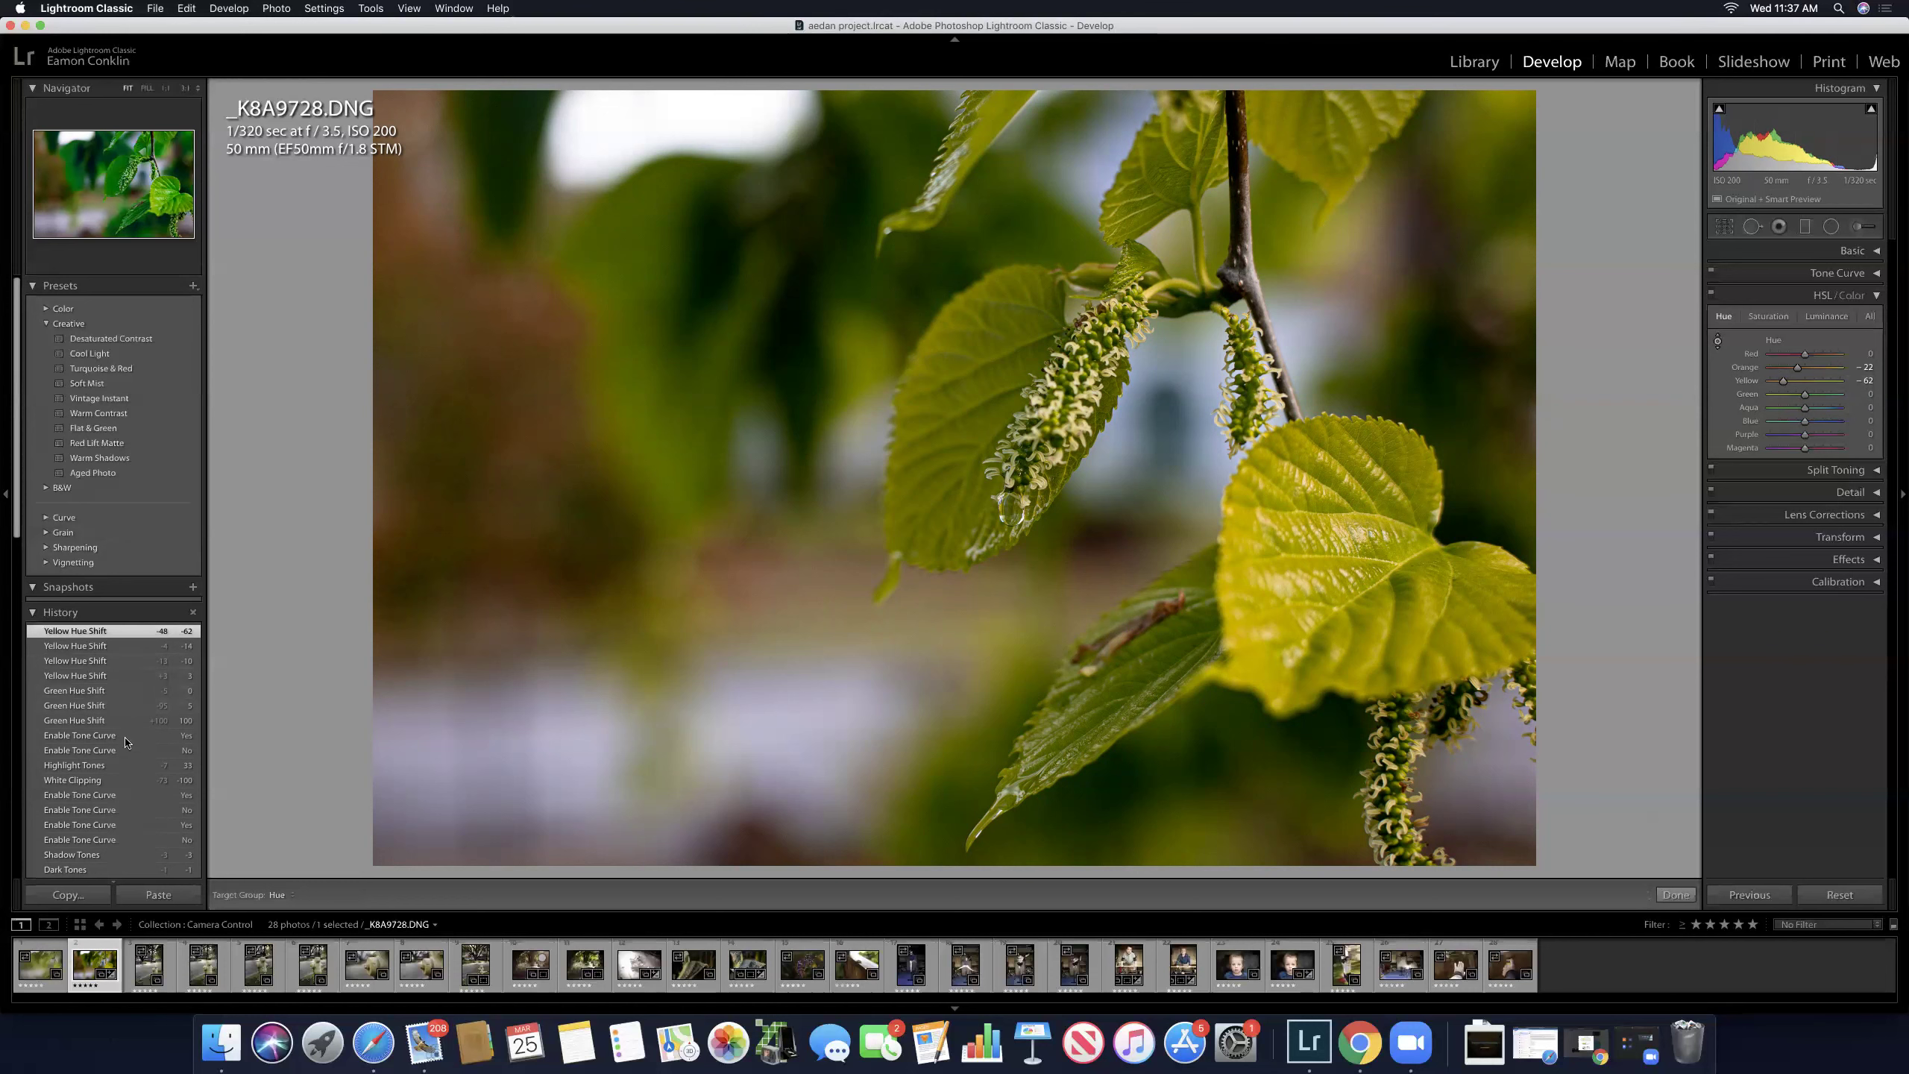
# Step: Step back through the Yellow and Green hue shift history states to the last Enable Tone Curve state
pyautogui.click(113, 648)
pyautogui.click(110, 665)
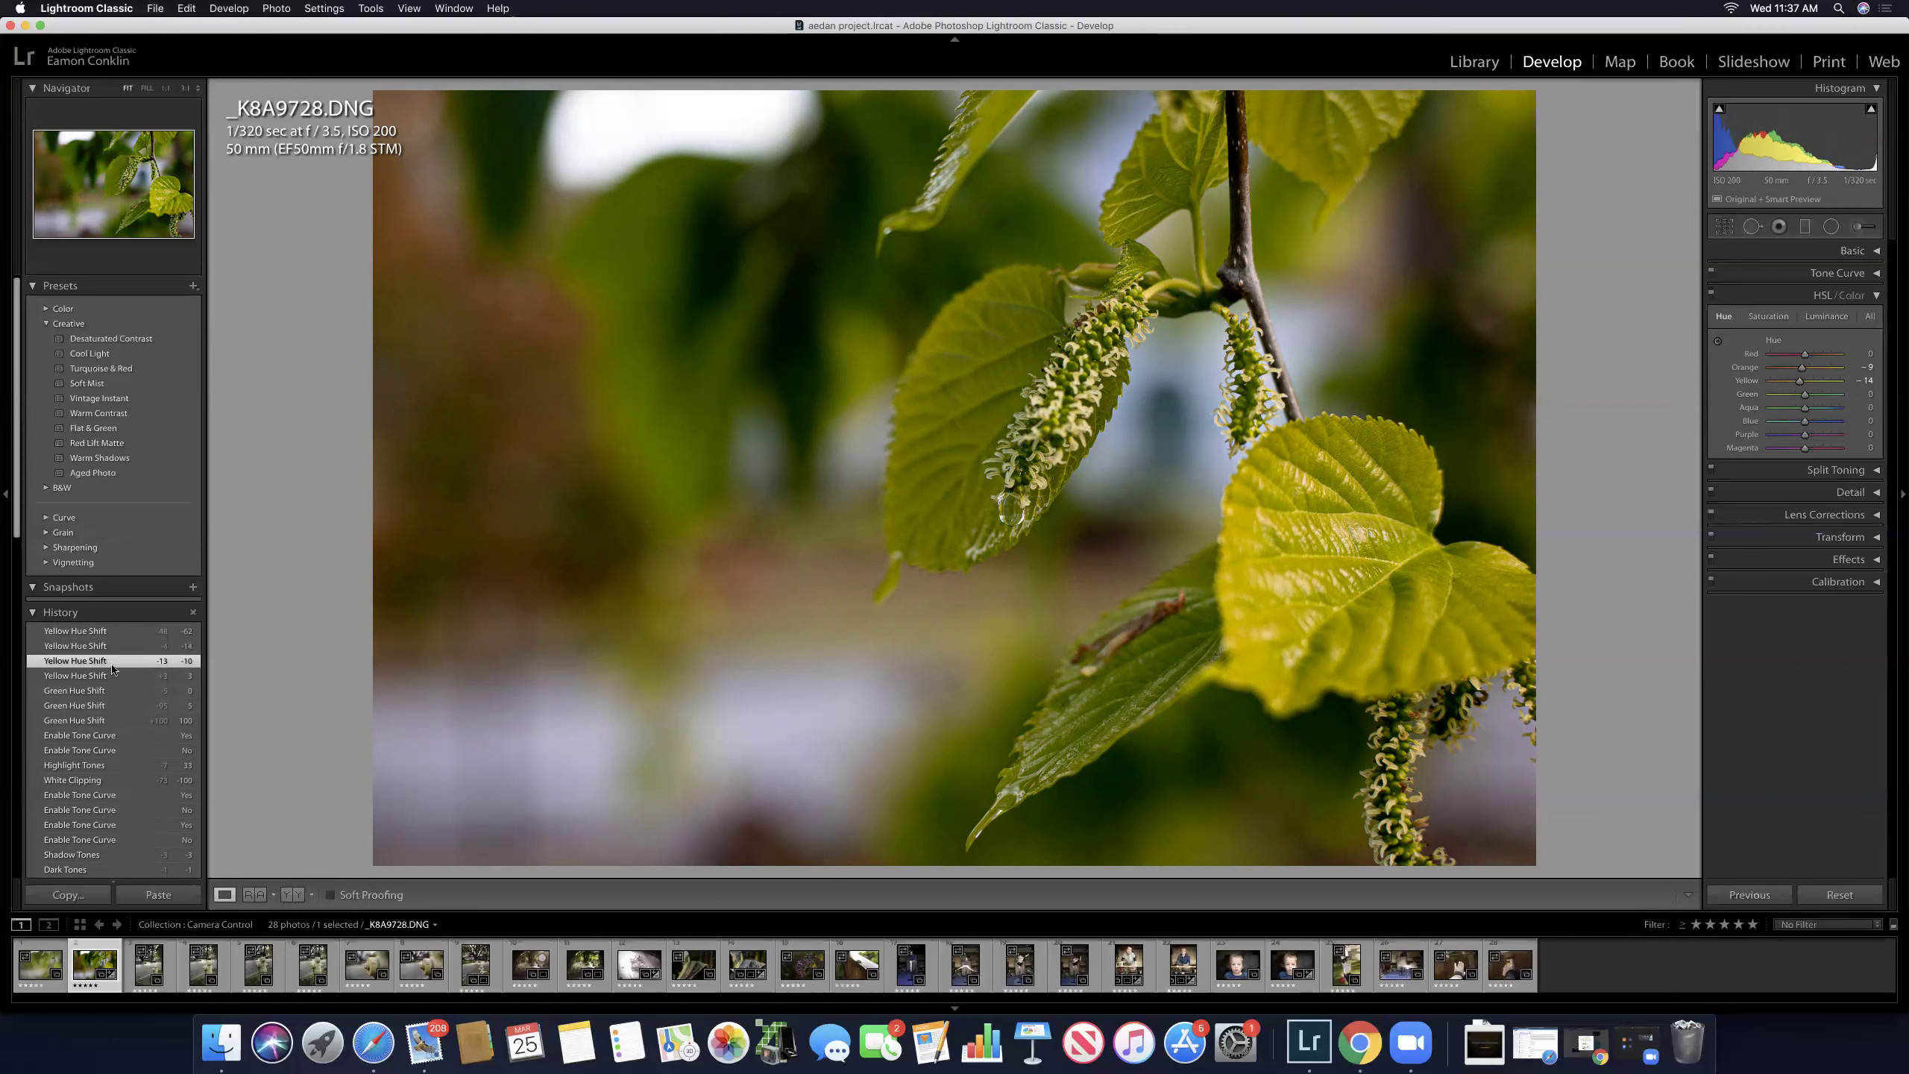
pyautogui.click(107, 679)
pyautogui.click(108, 692)
pyautogui.click(109, 720)
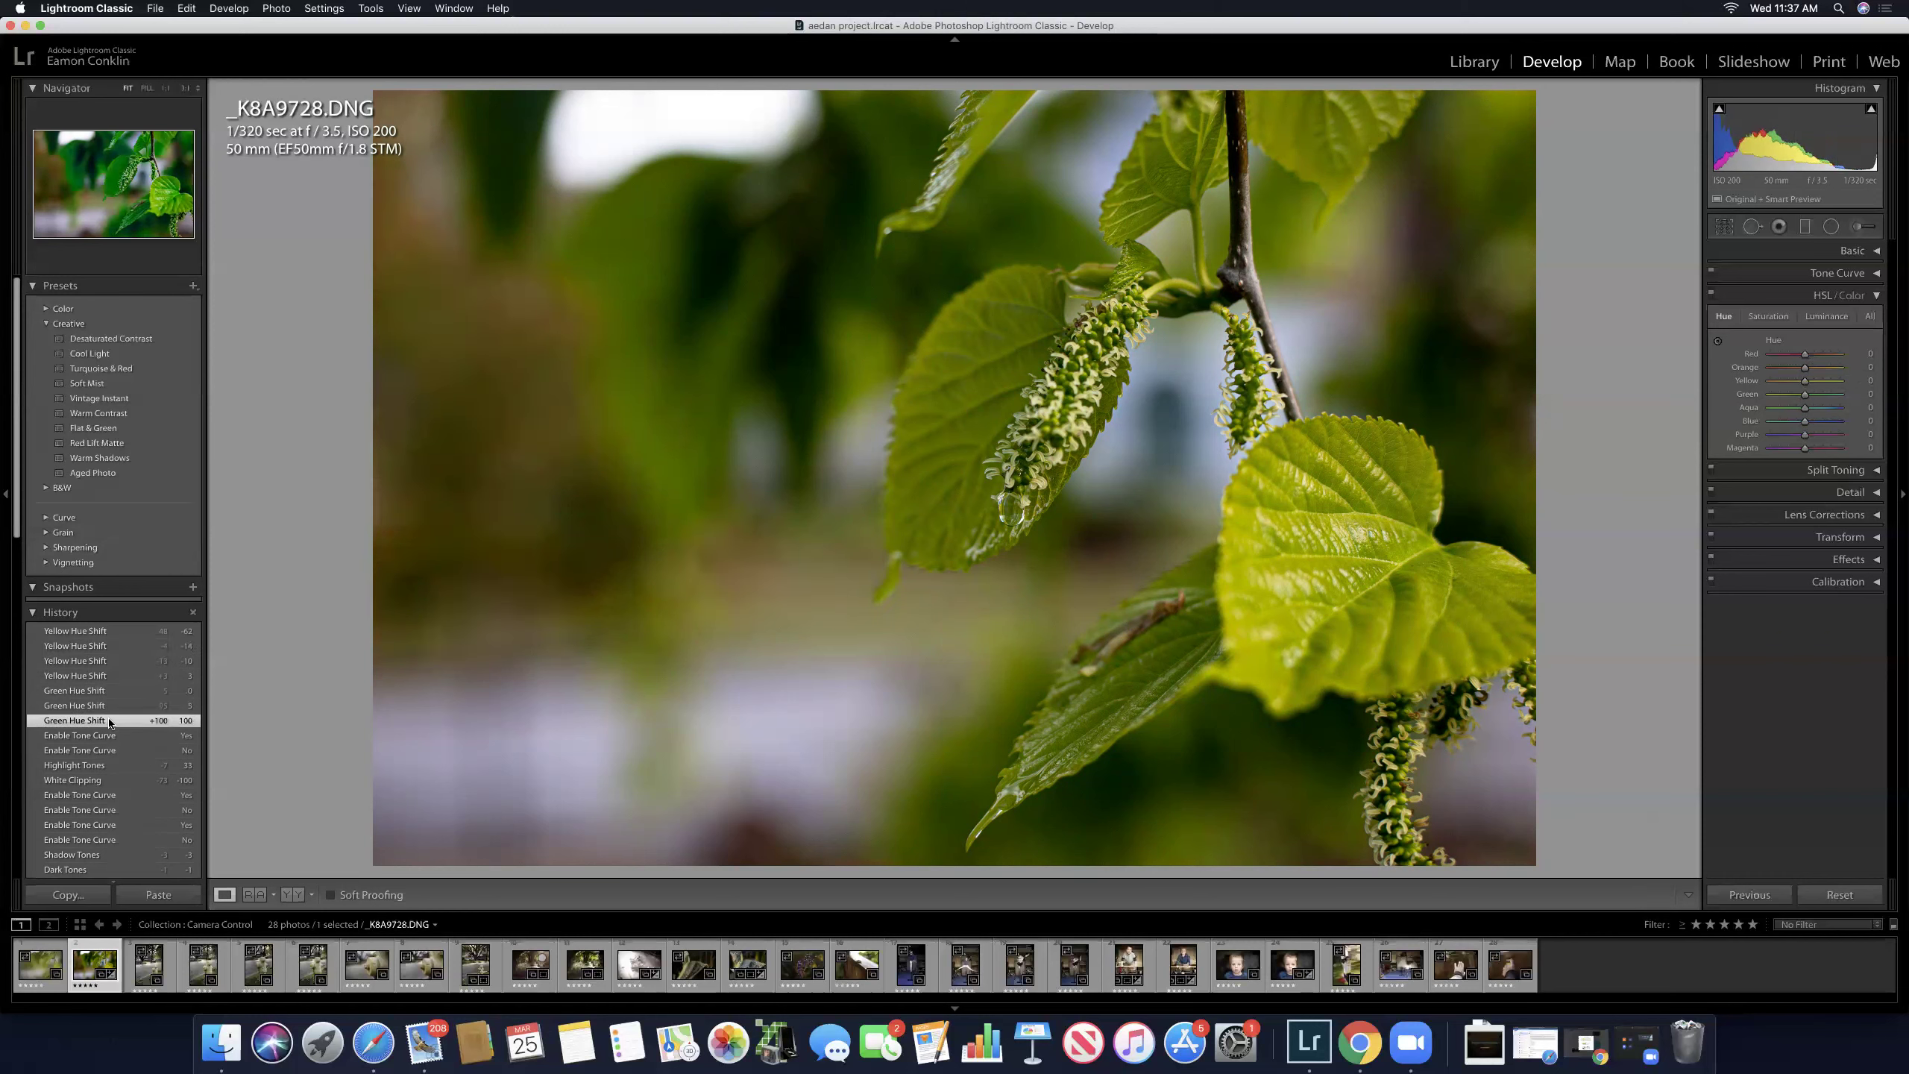
pyautogui.click(109, 705)
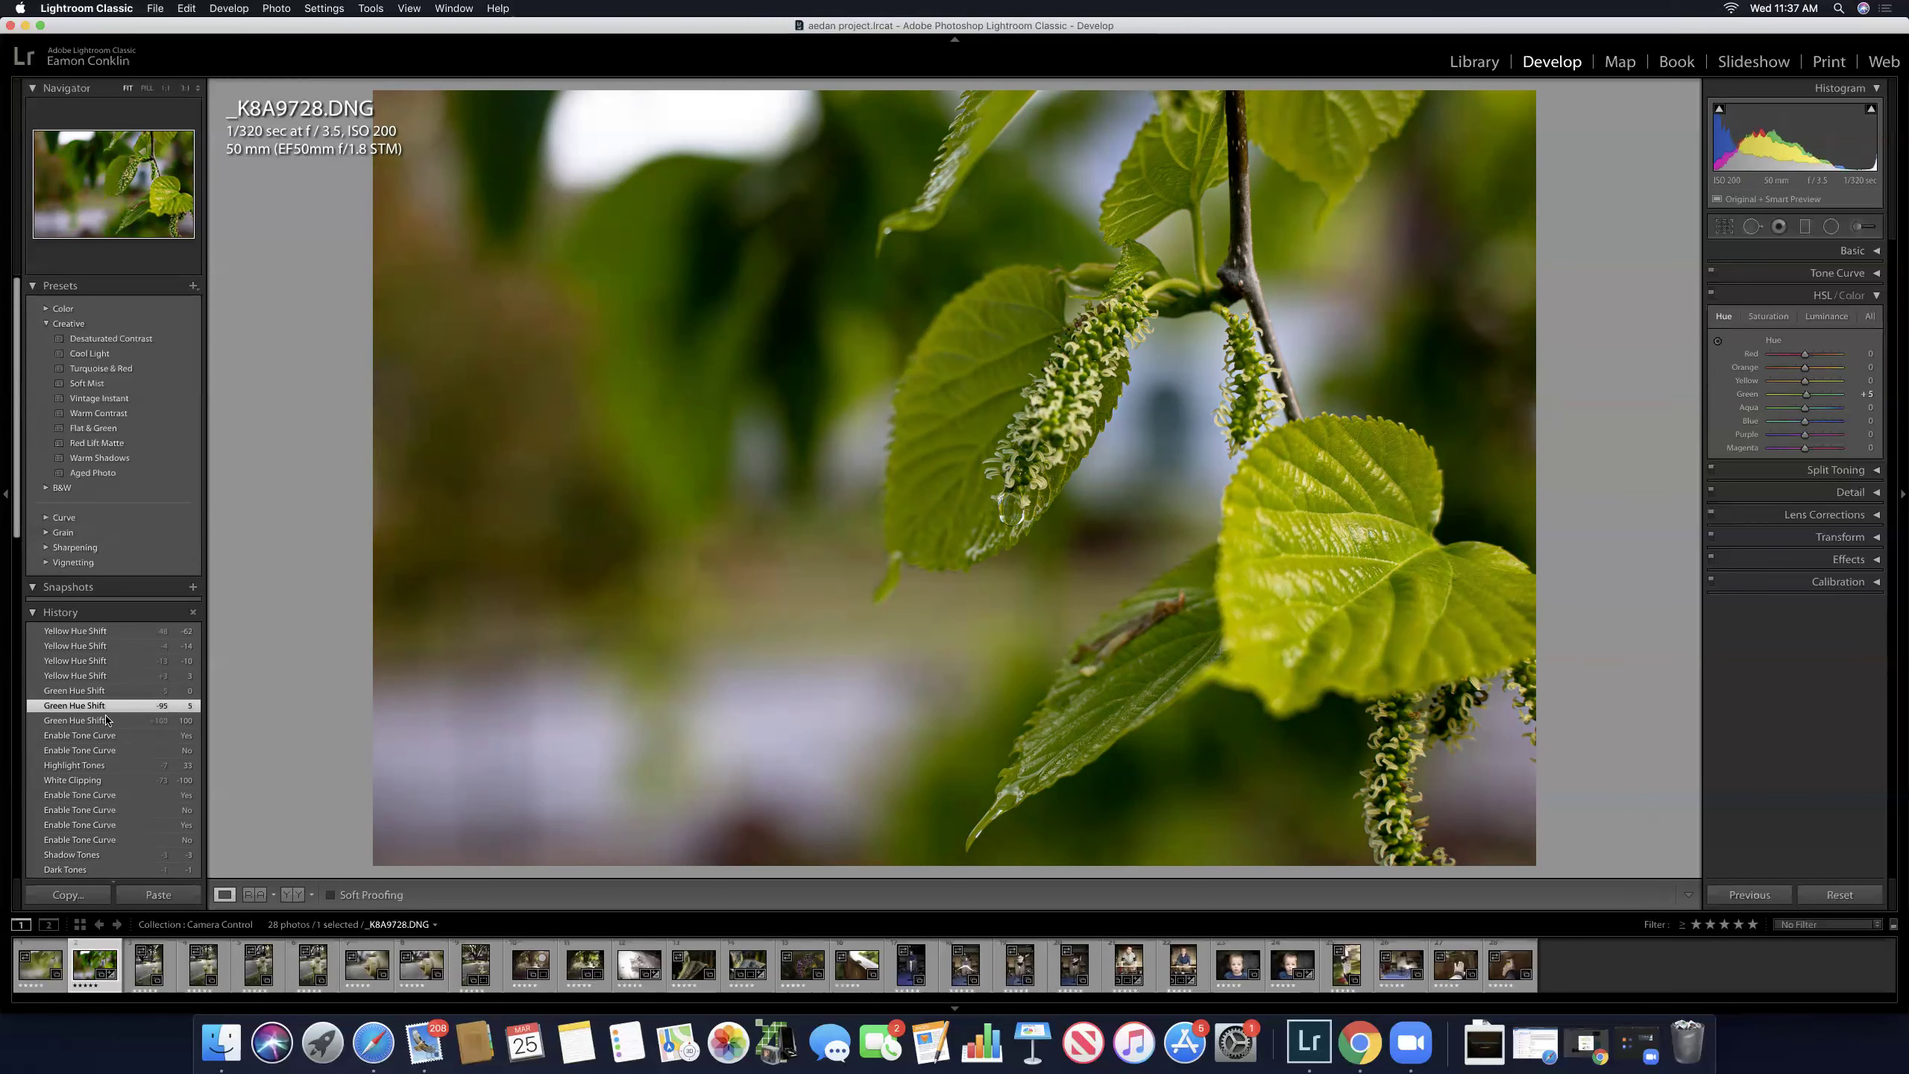
pyautogui.click(107, 720)
pyautogui.click(111, 735)
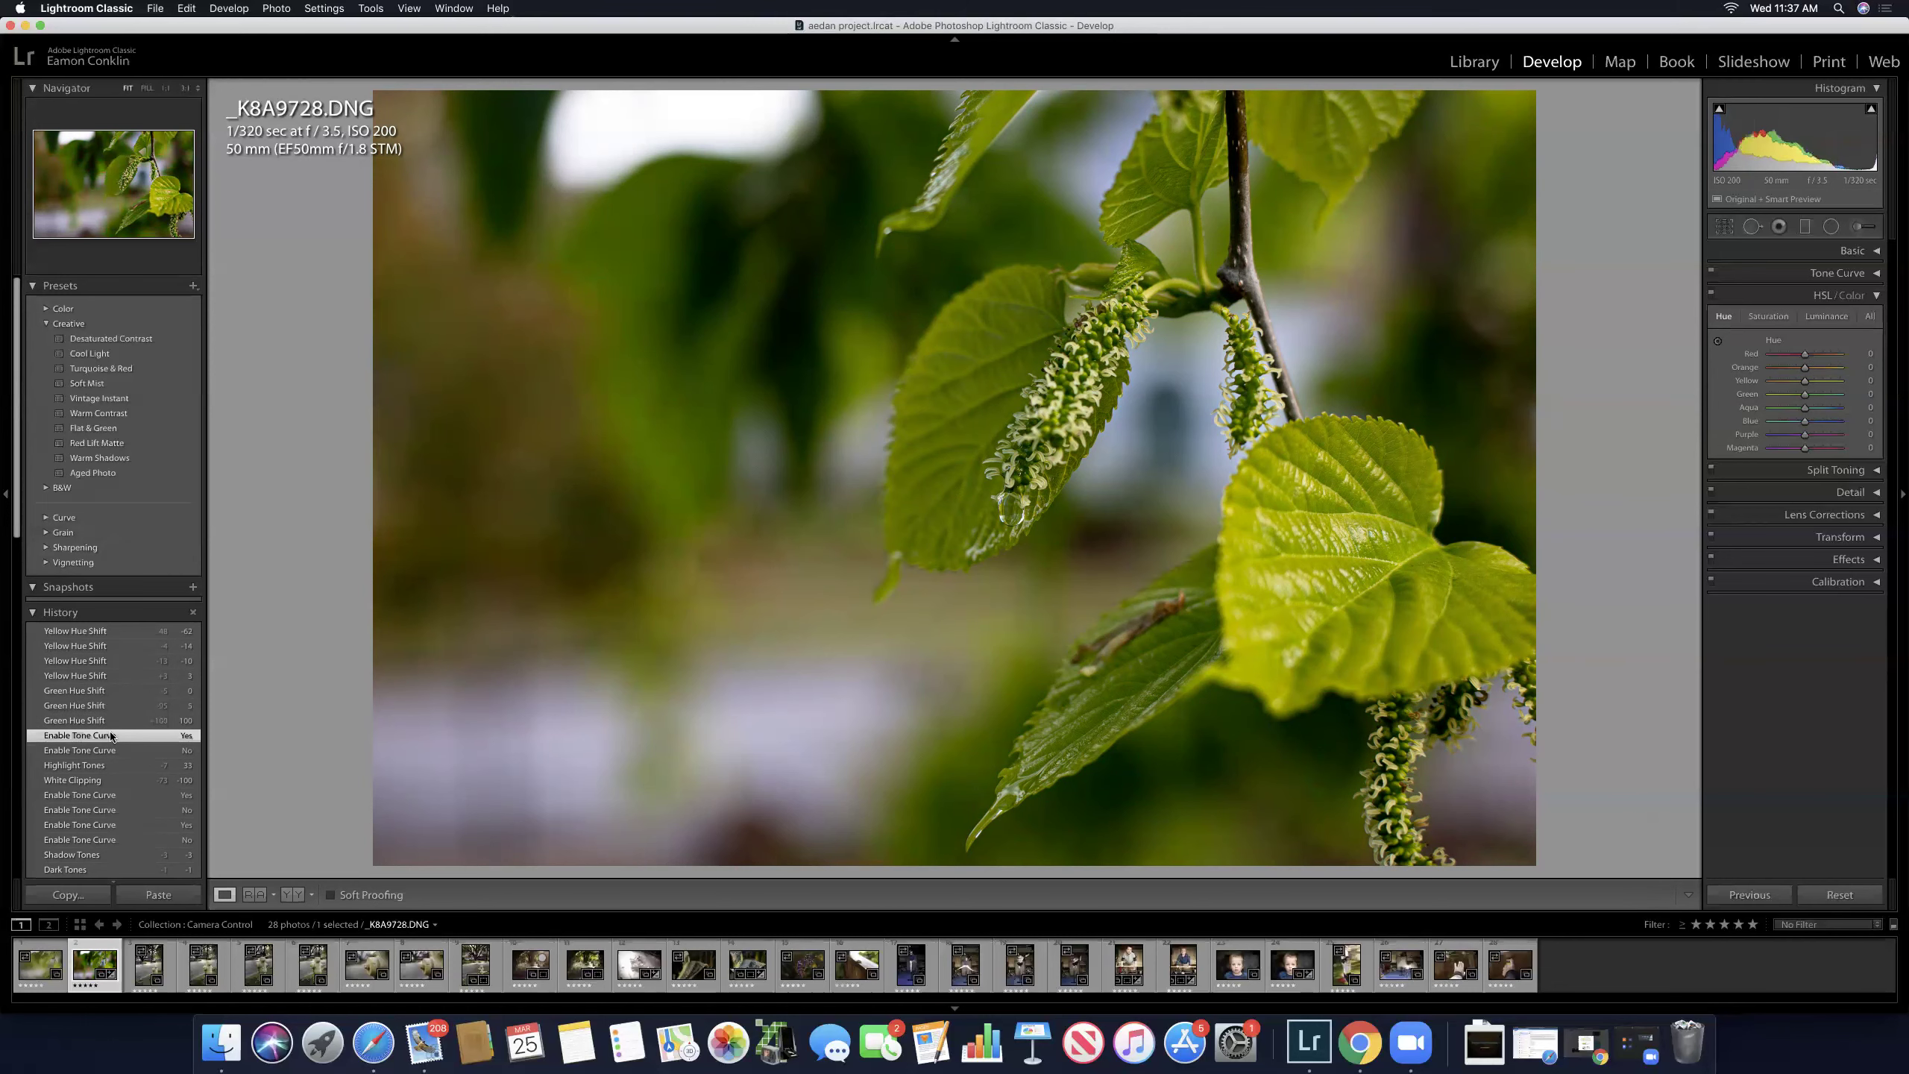
# Step: Restore the history state with the Yellow hue shift of +3 and zoom in on the photo's background
pyautogui.click(109, 720)
pyautogui.click(107, 705)
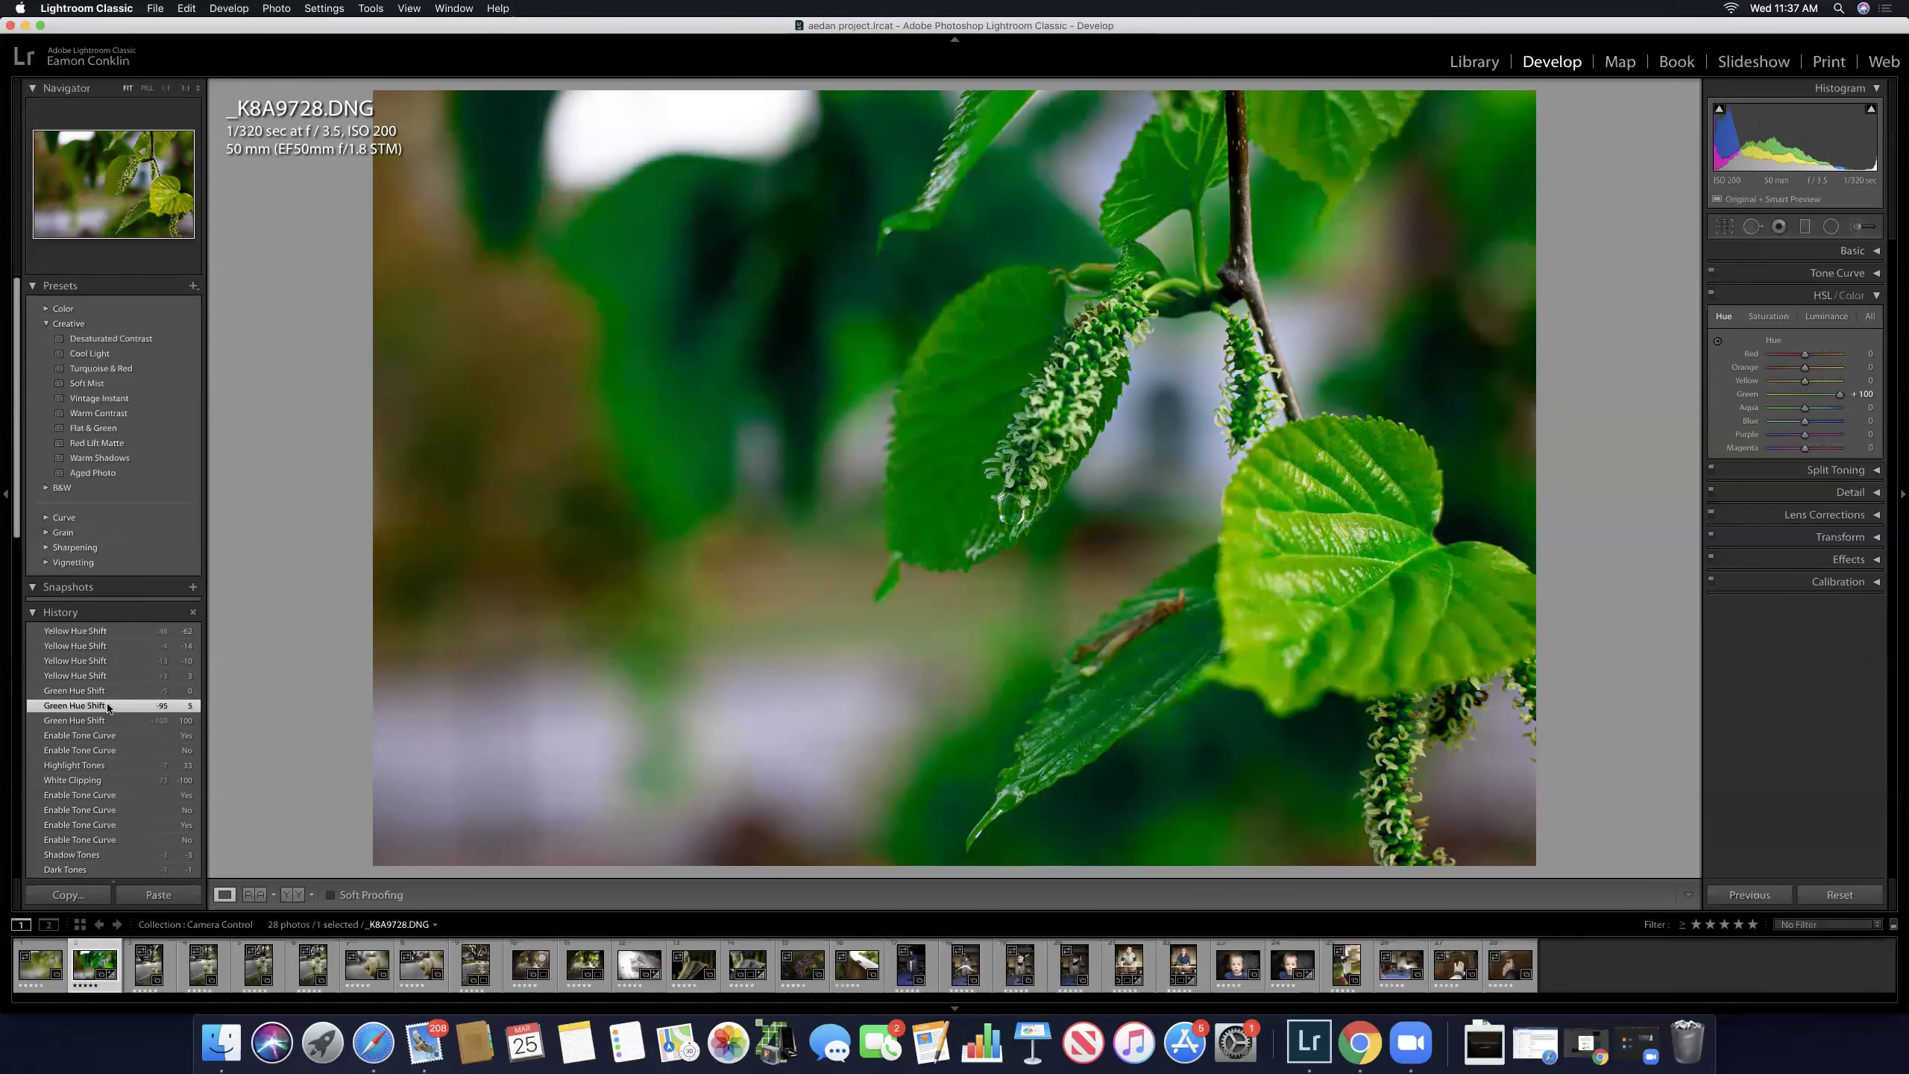
pyautogui.click(106, 691)
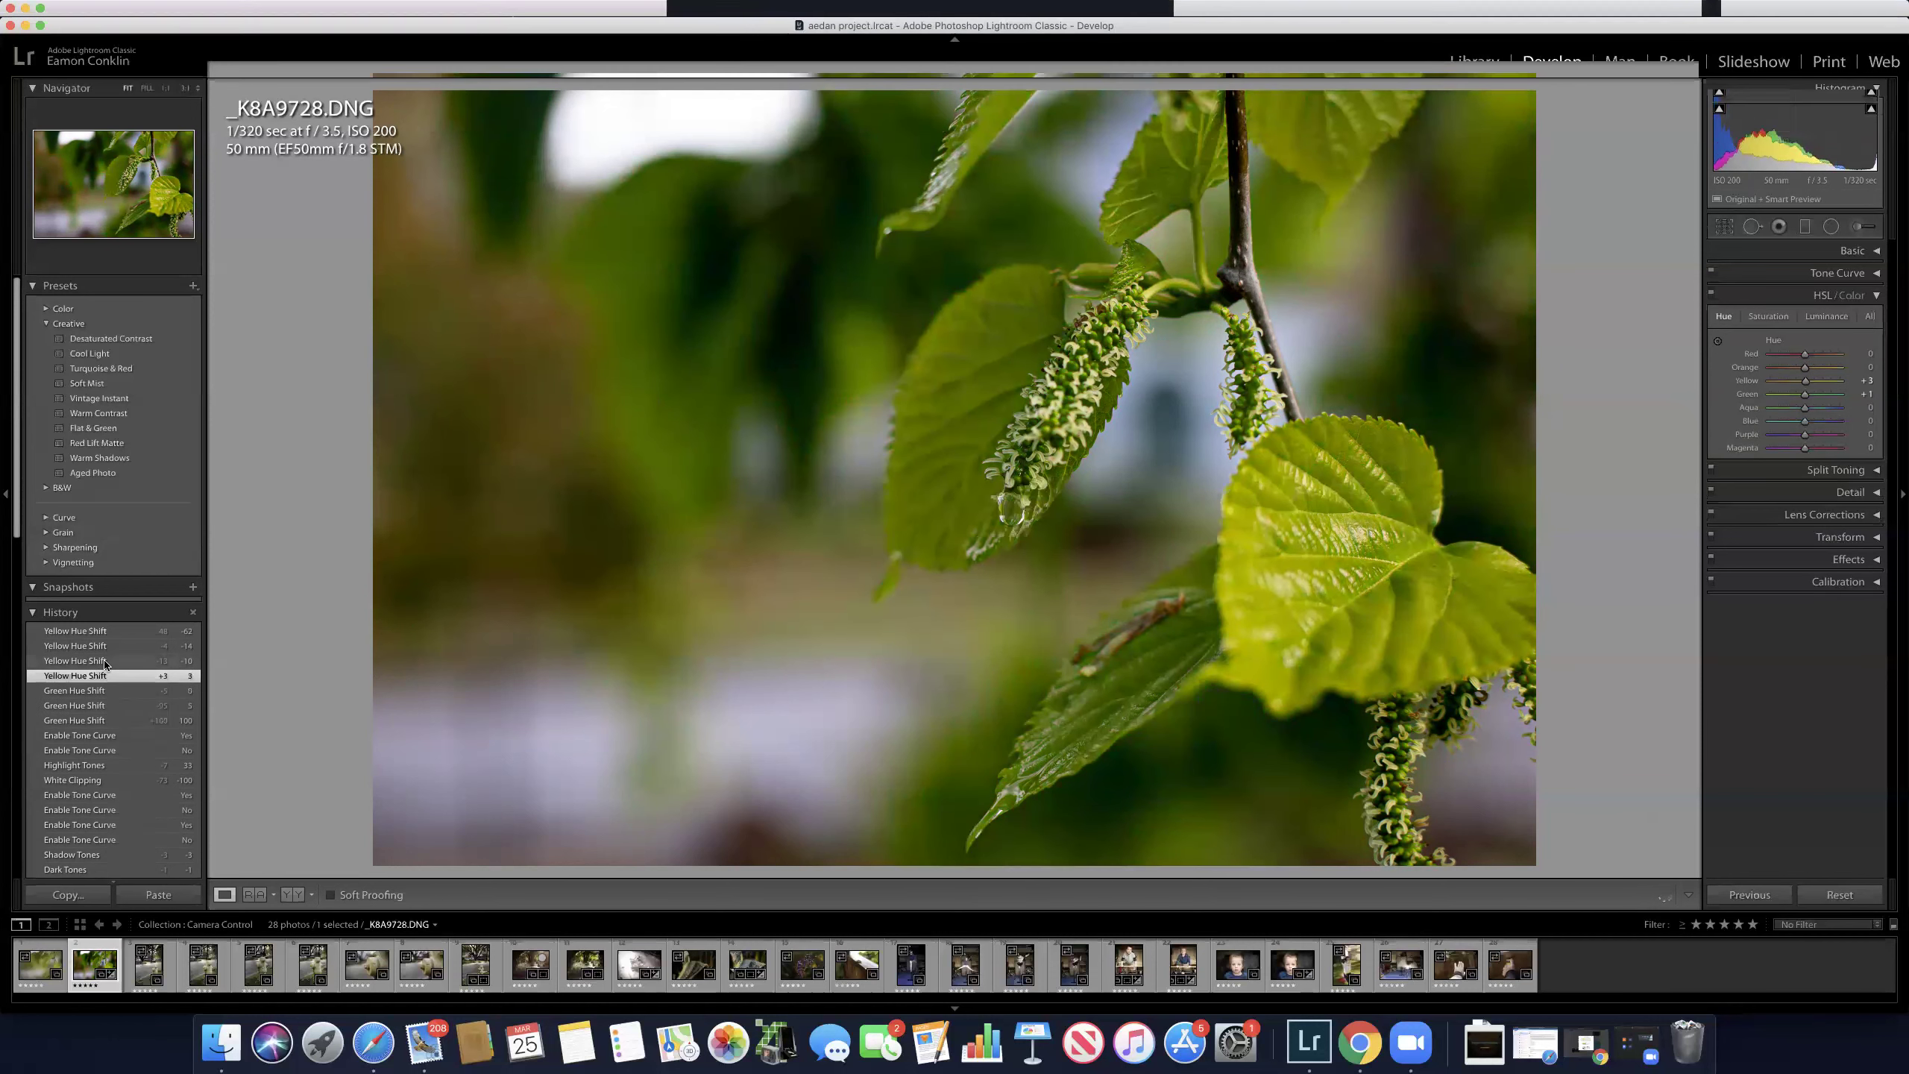
pyautogui.click(100, 676)
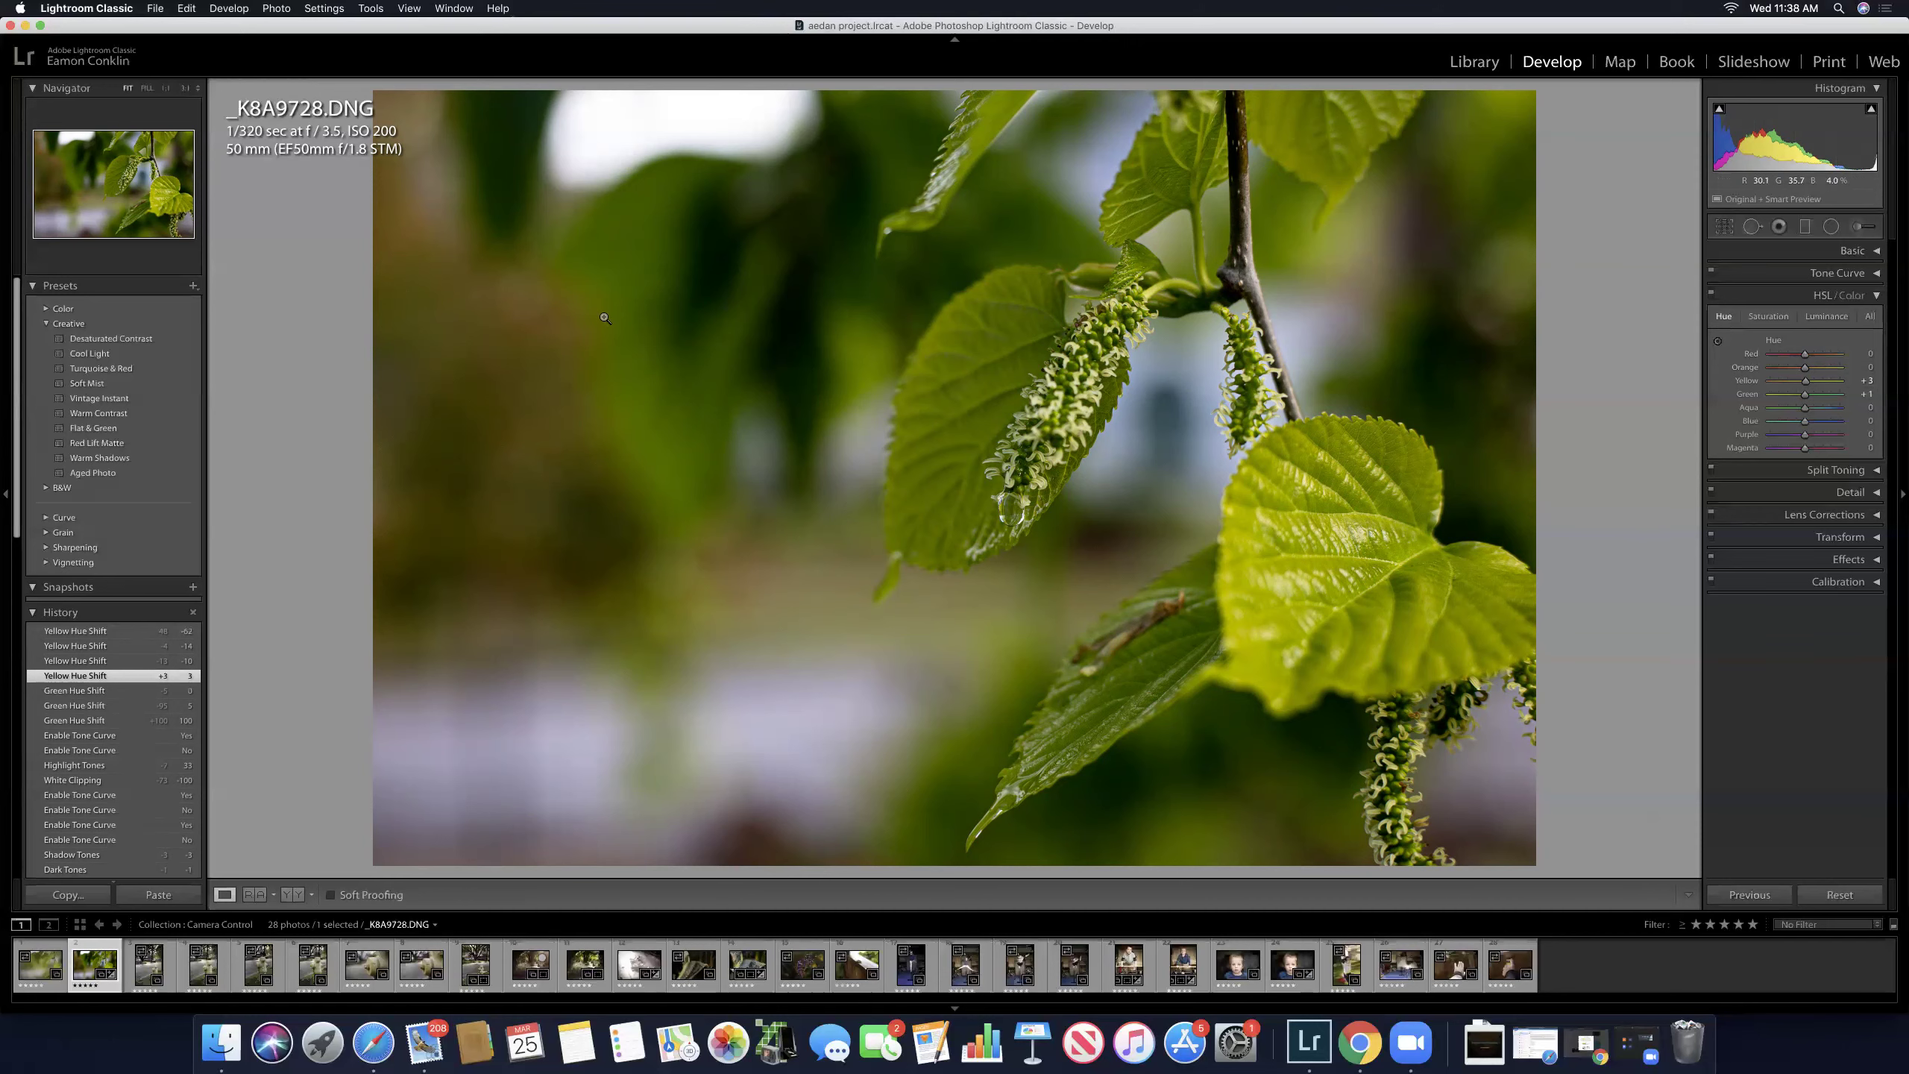
pyautogui.click(579, 323)
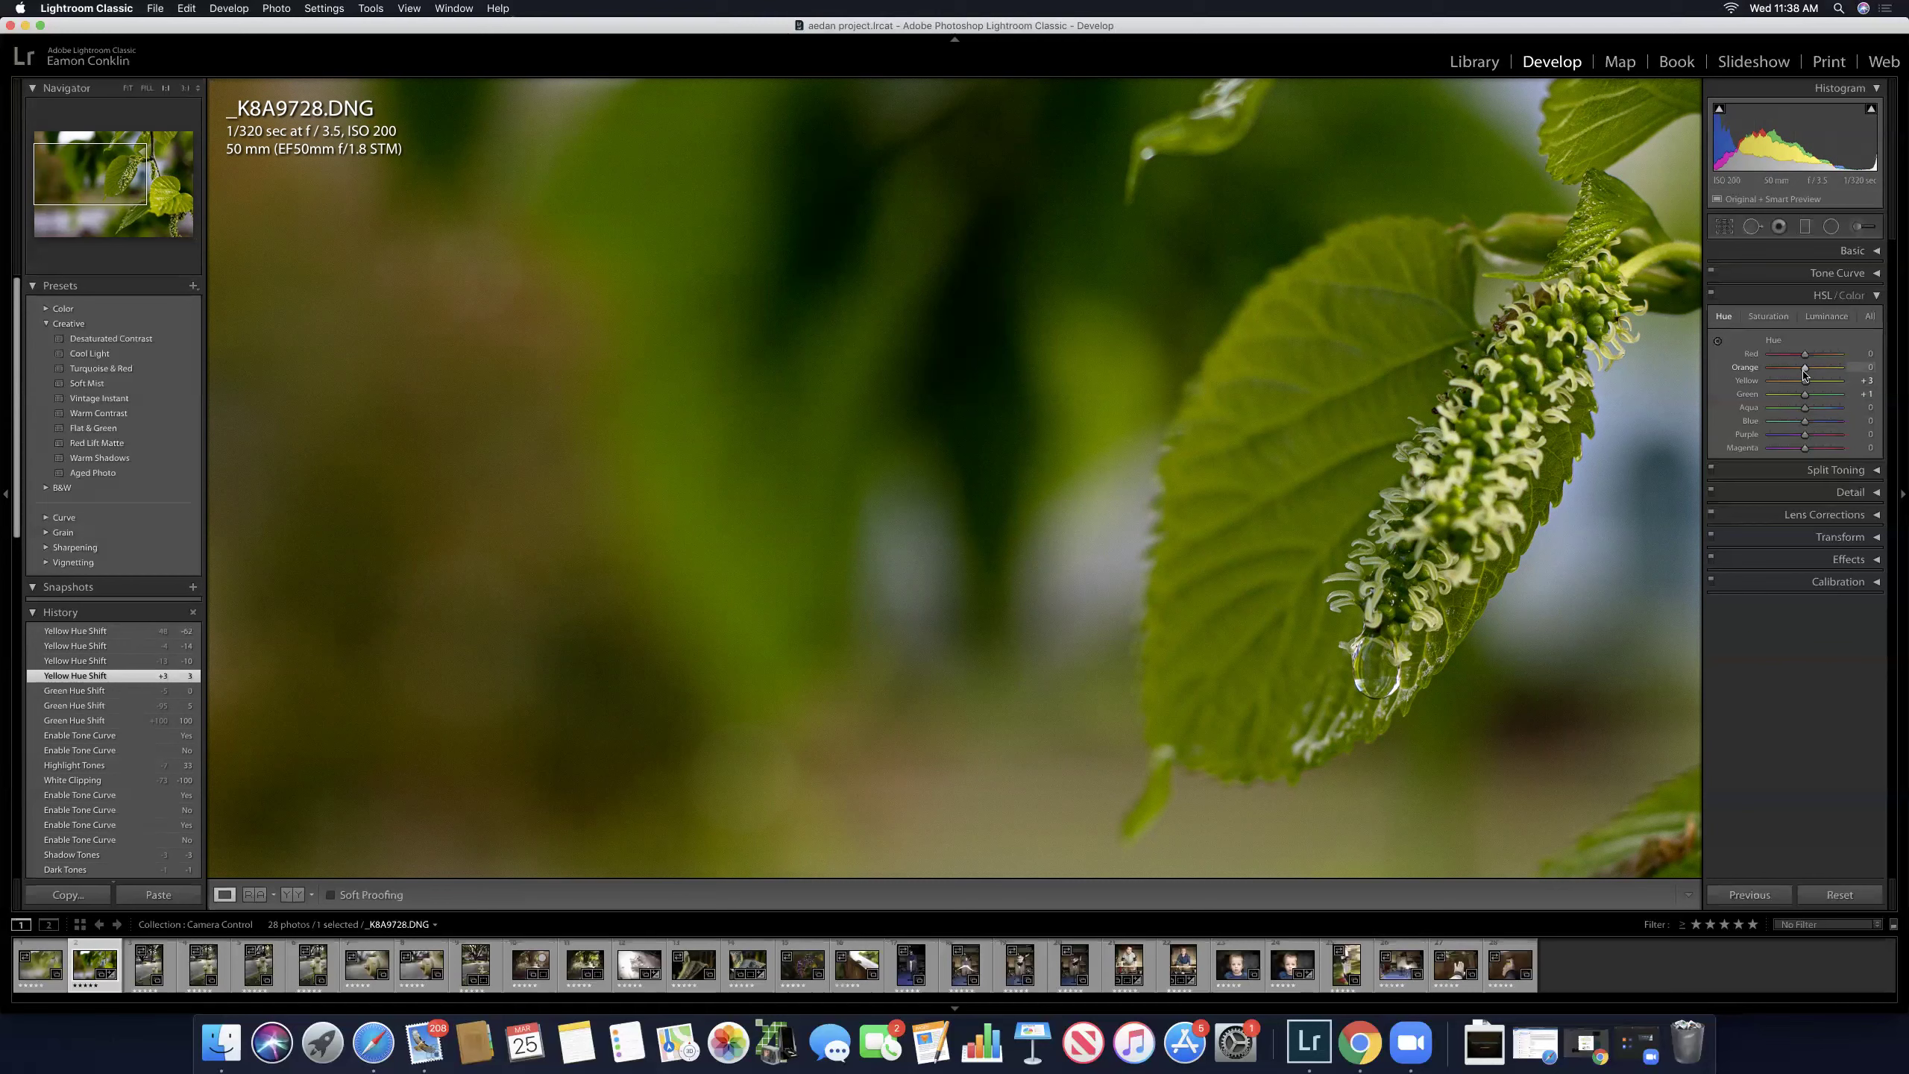
# Step: Set the hue shifts to Orange −31, Yellow −7 and Green +5, and check the background, leaves and catkins up close
pyautogui.moveTo(1805, 370)
pyautogui.mouseDown()
pyautogui.moveTo(1787, 370)
pyautogui.moveTo(1802, 383)
pyautogui.mouseUp()
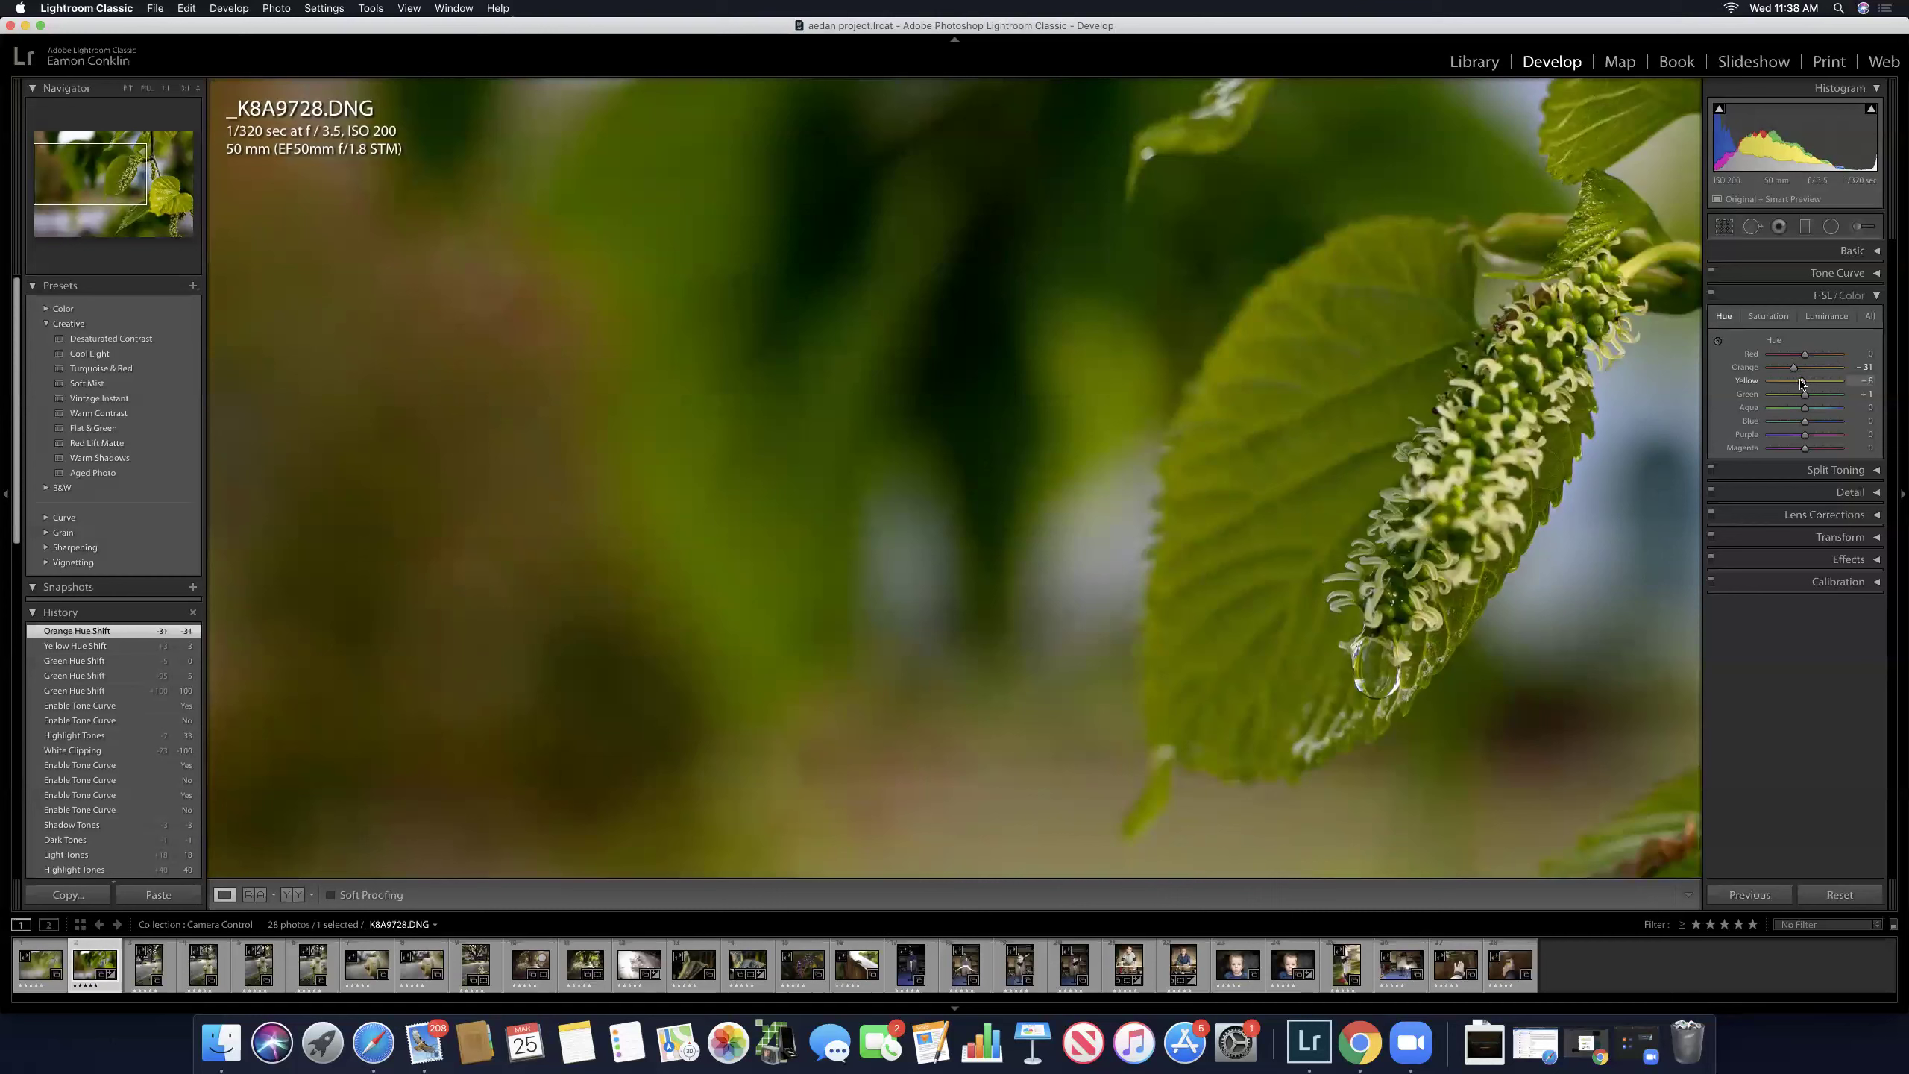
pyautogui.moveTo(1801, 383); pyautogui.dragTo(1802, 381)
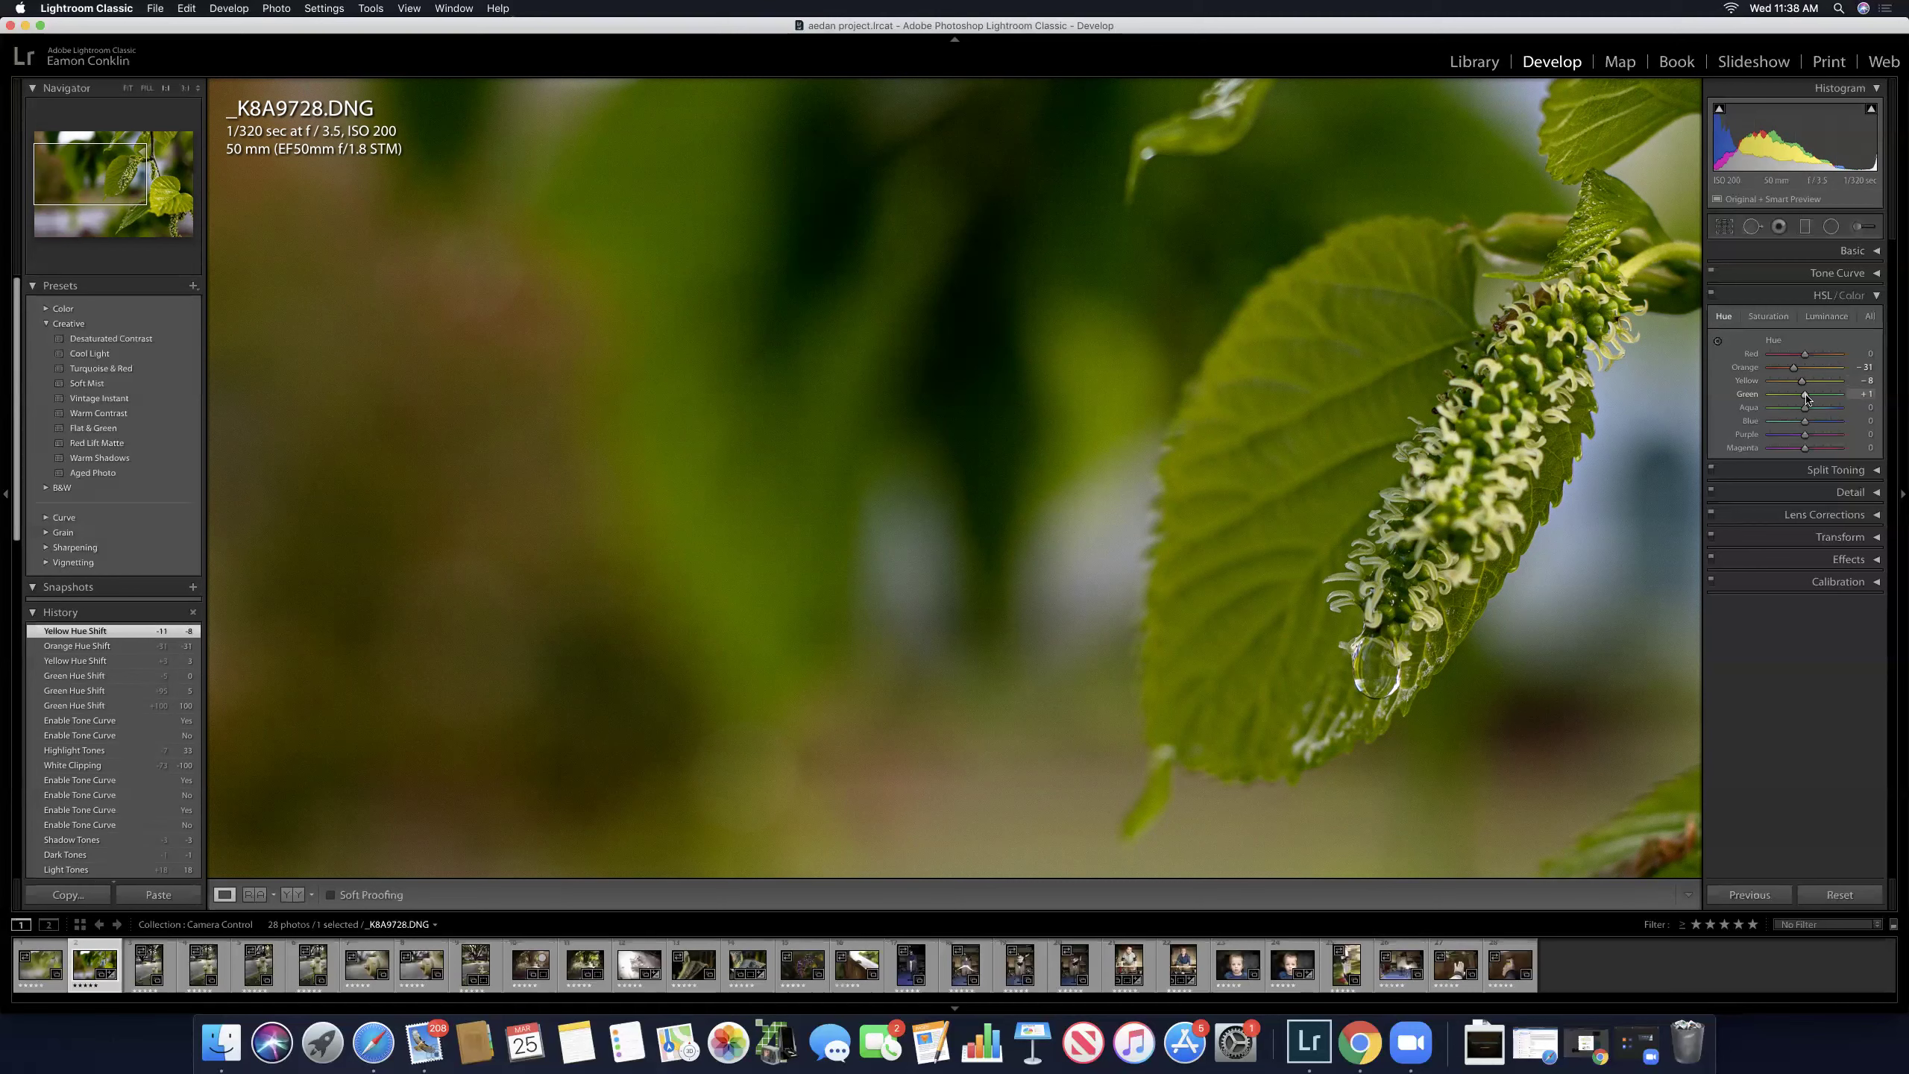
pyautogui.moveTo(1801, 386); pyautogui.dragTo(1808, 399)
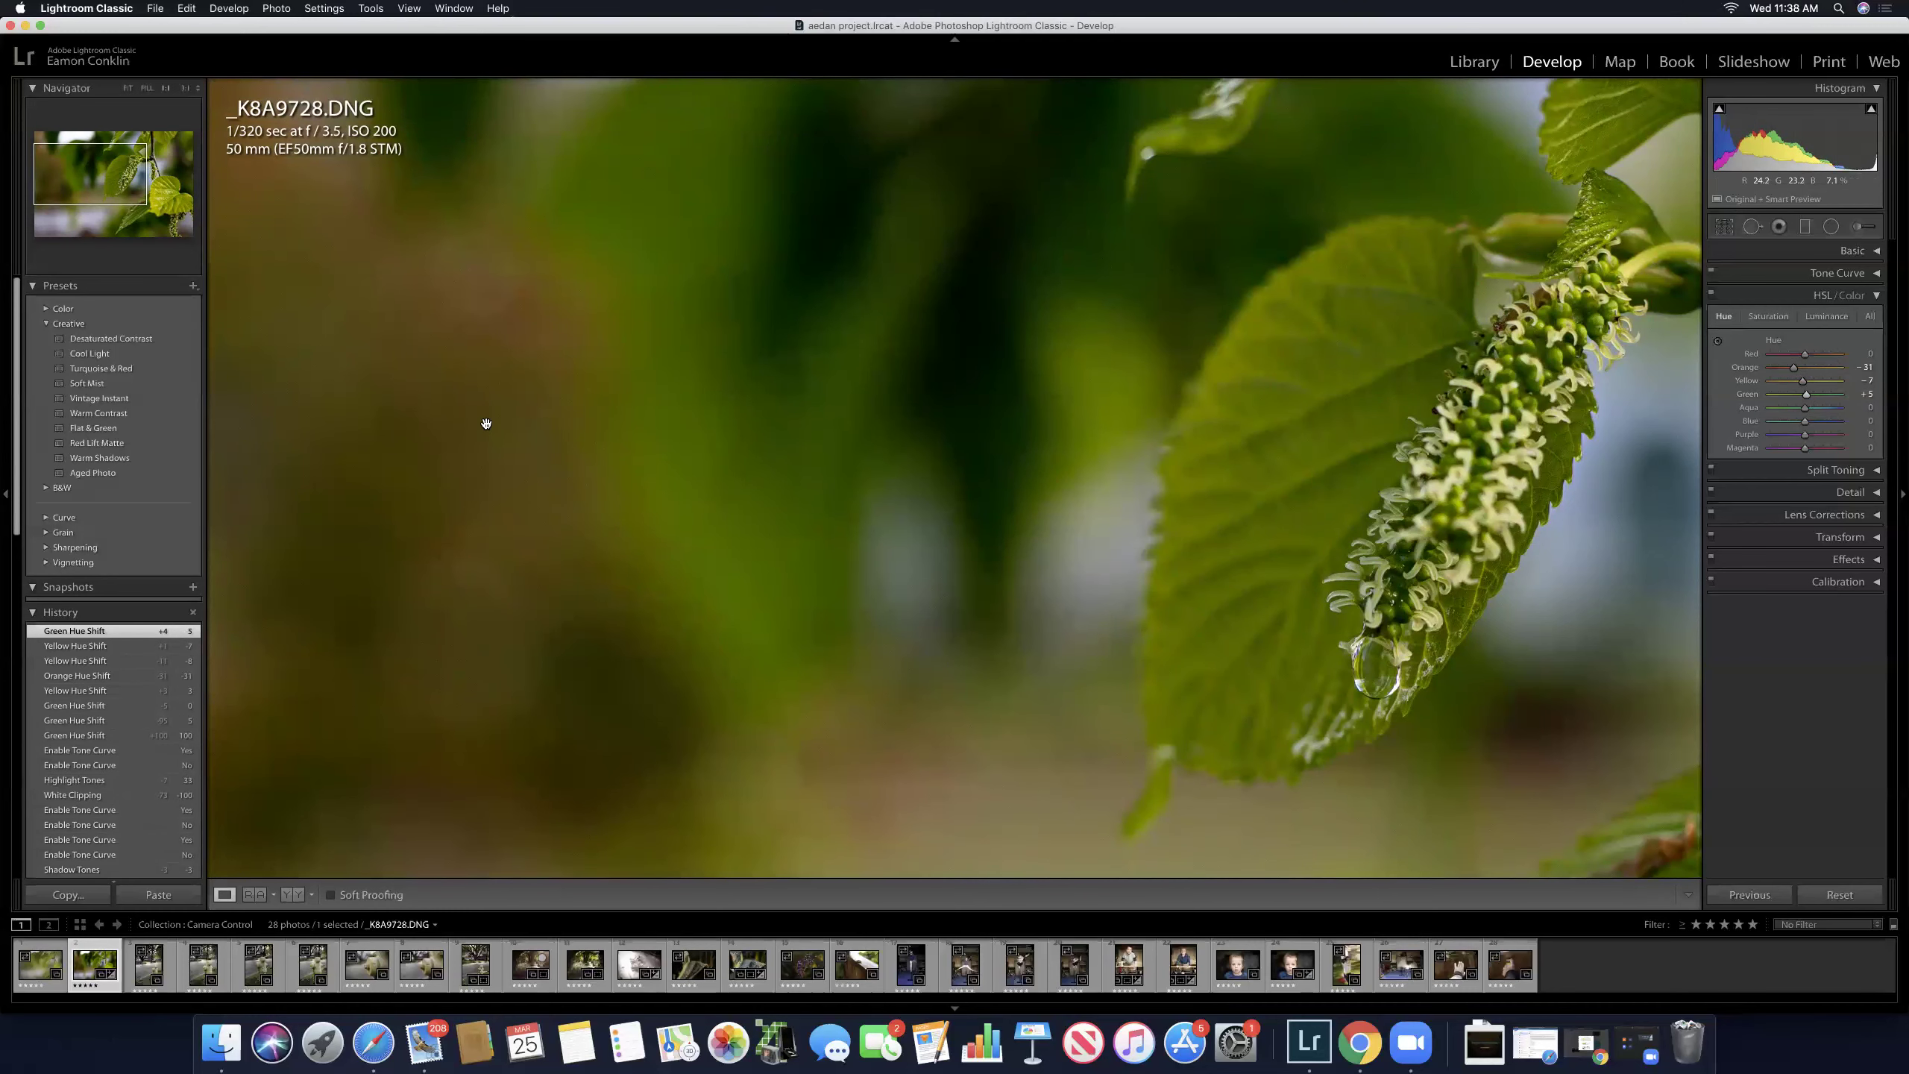
pyautogui.click(532, 416)
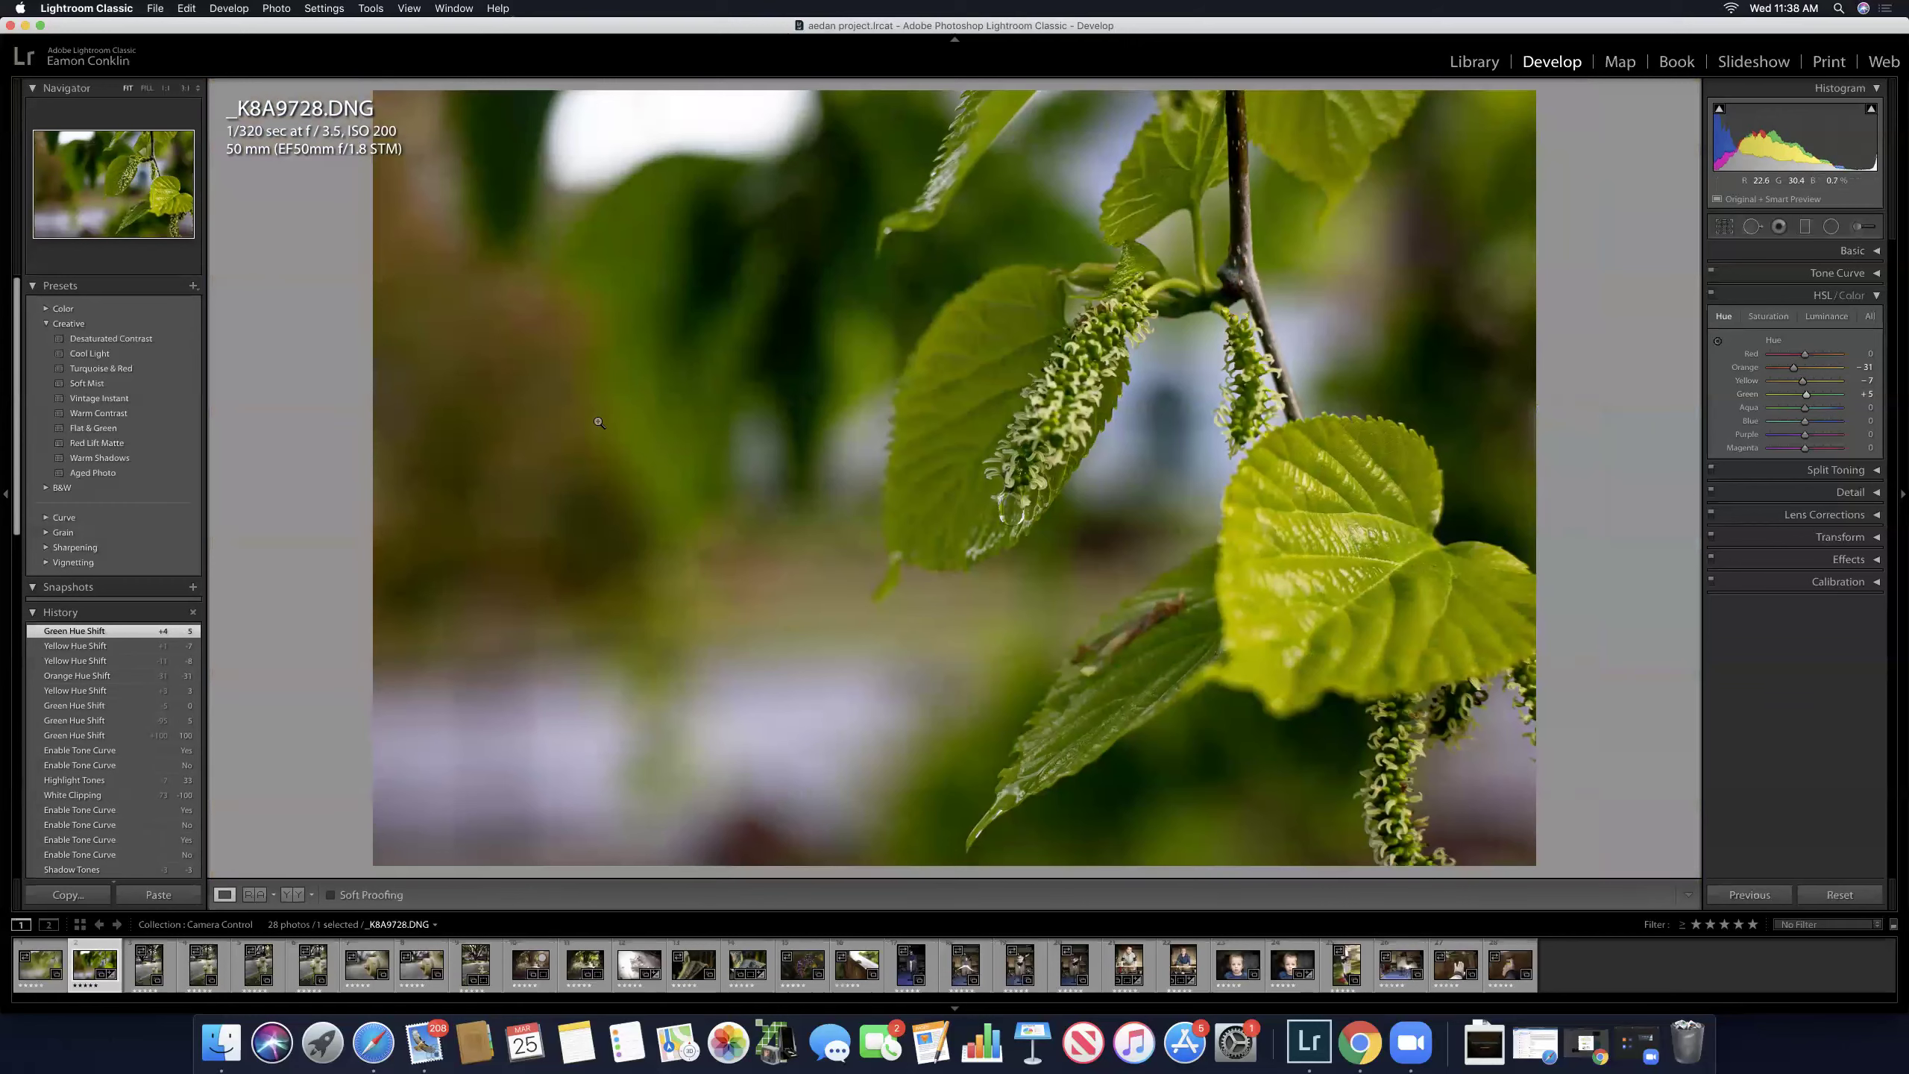
pyautogui.click(1170, 611)
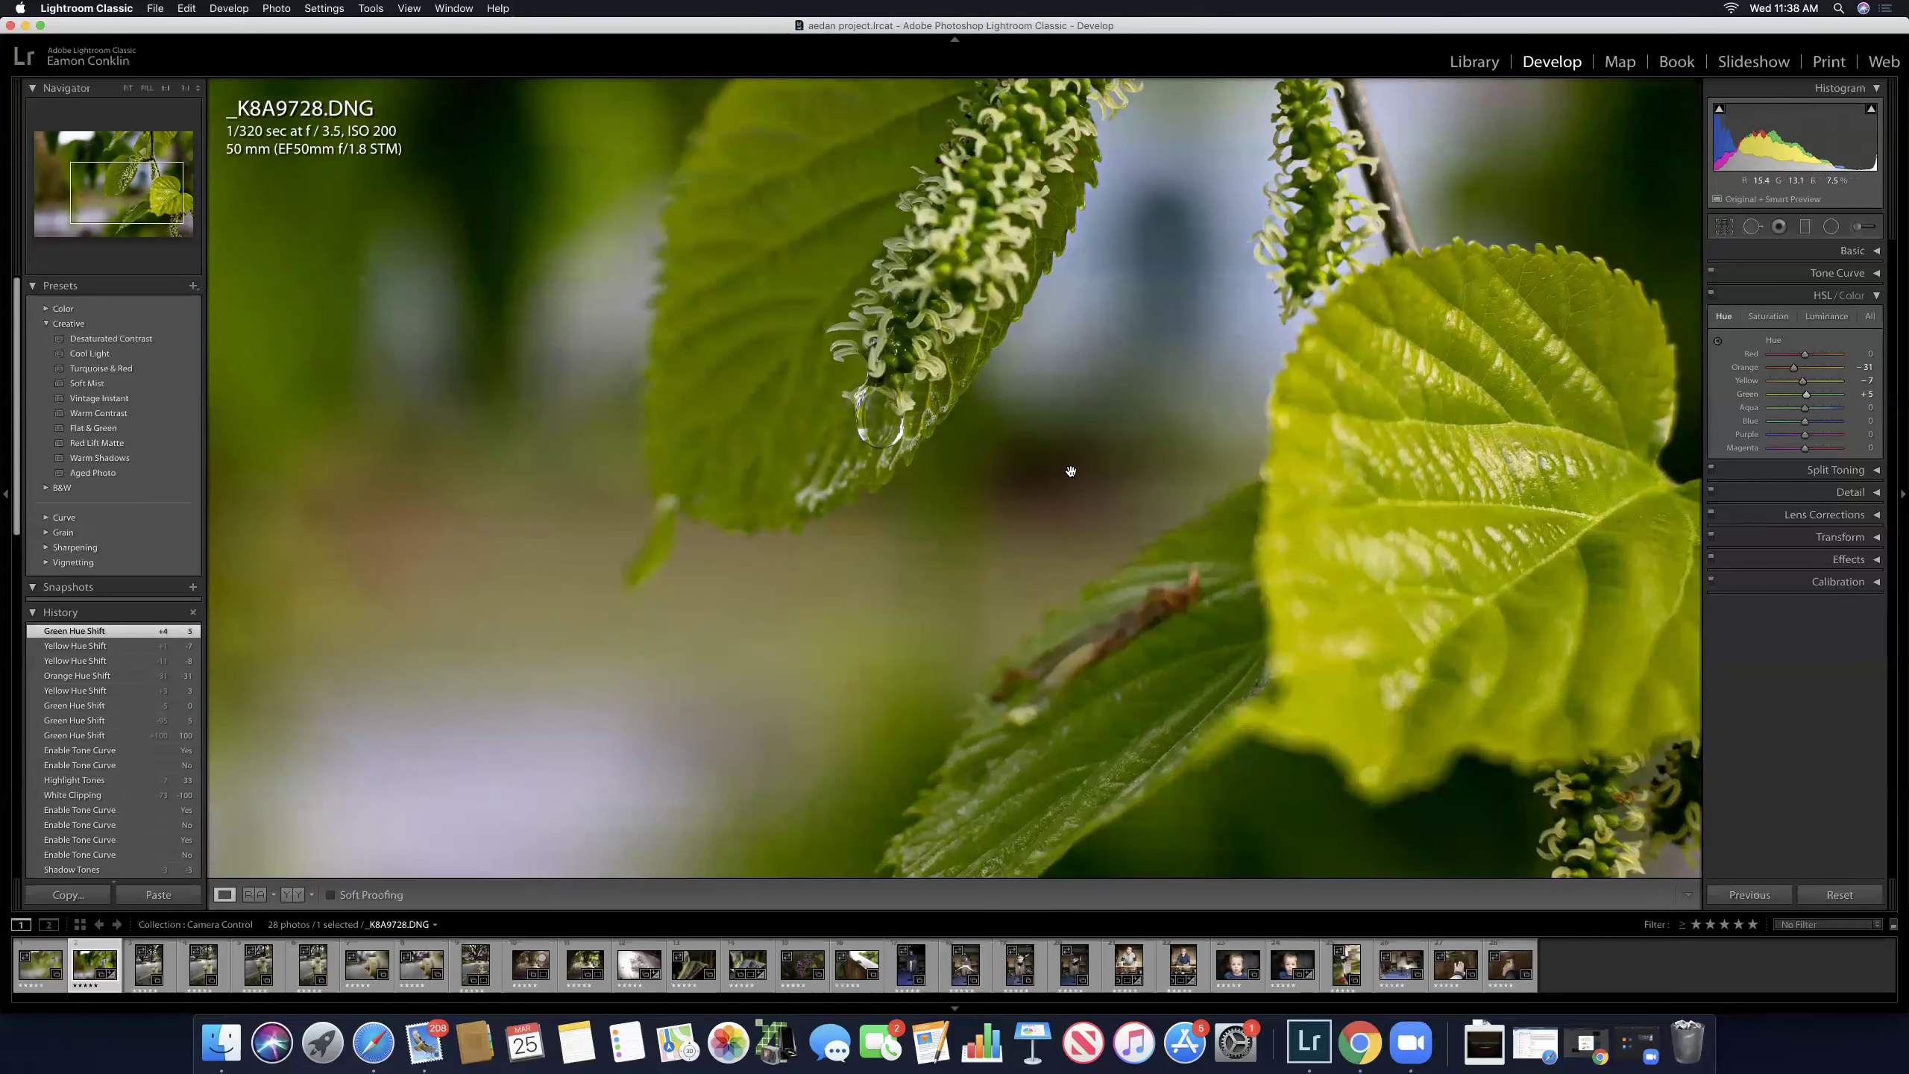
pyautogui.click(654, 512)
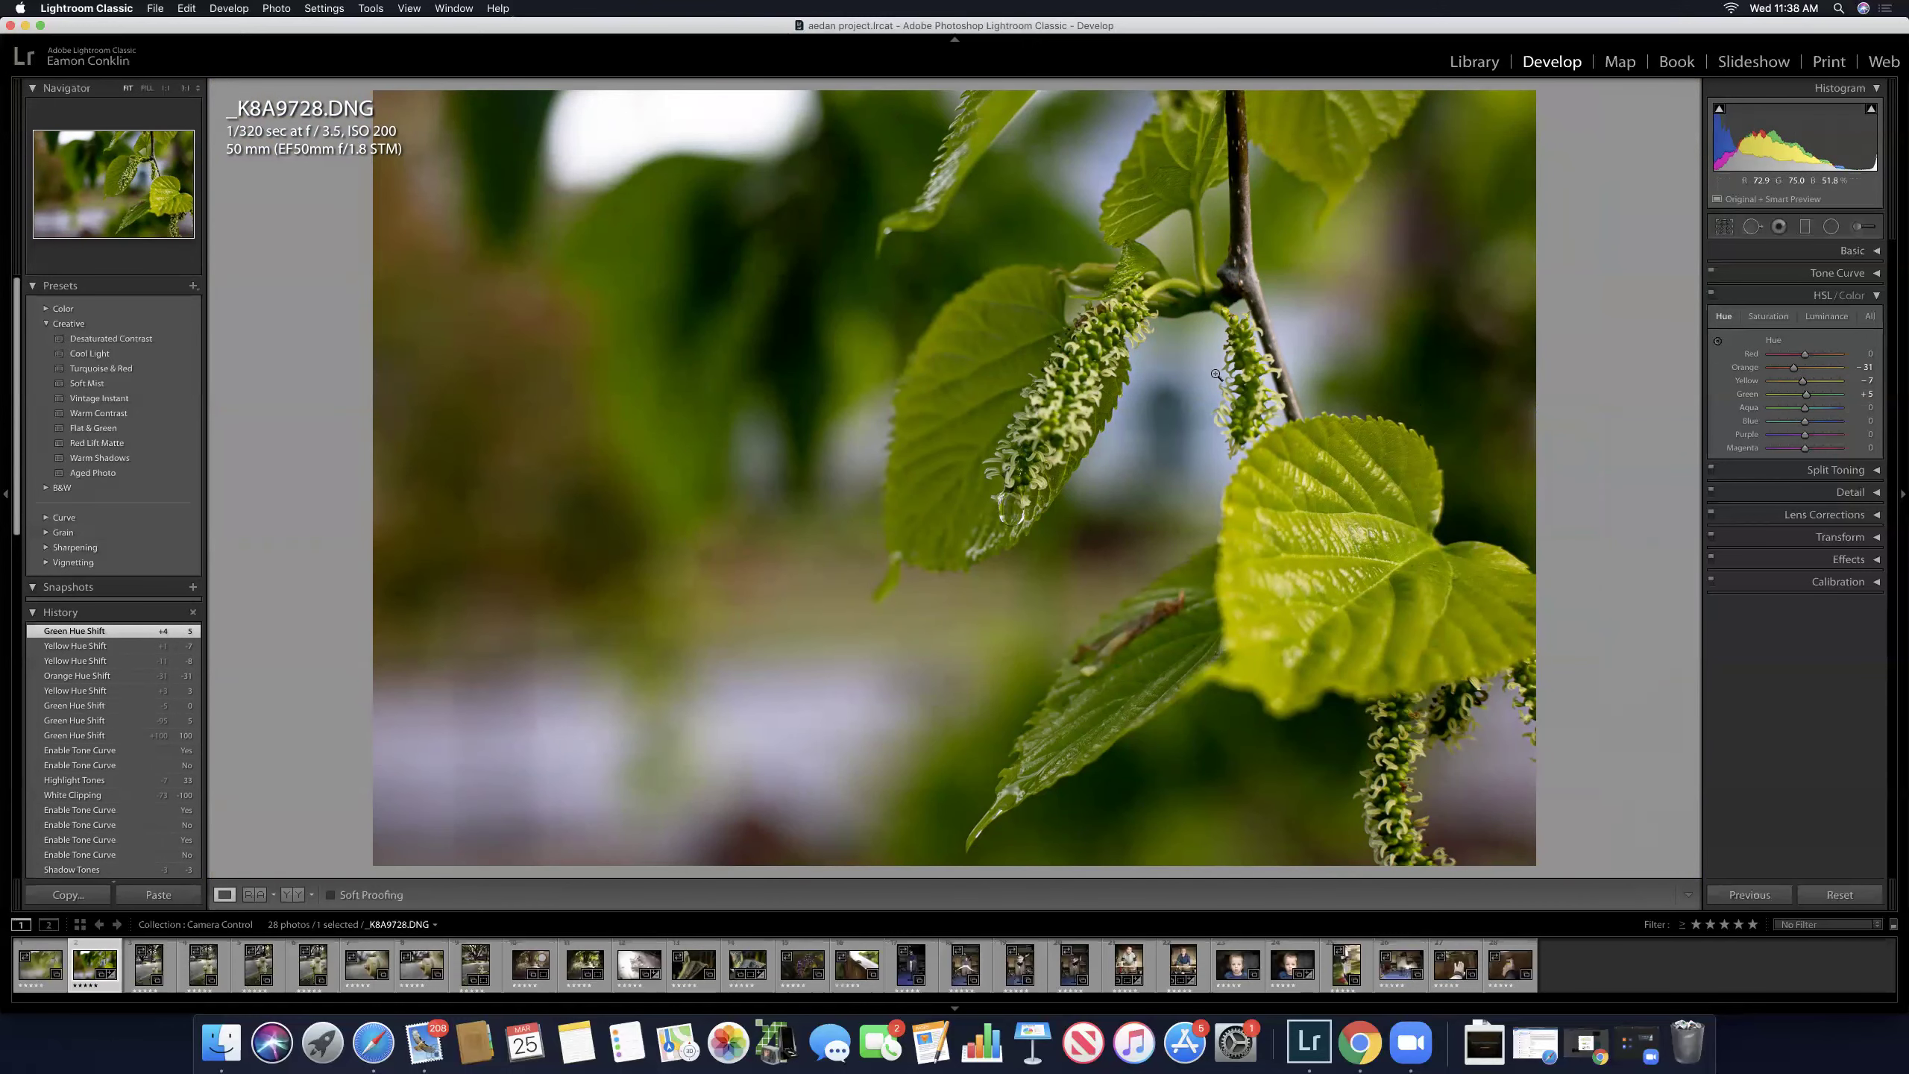
pyautogui.click(1144, 392)
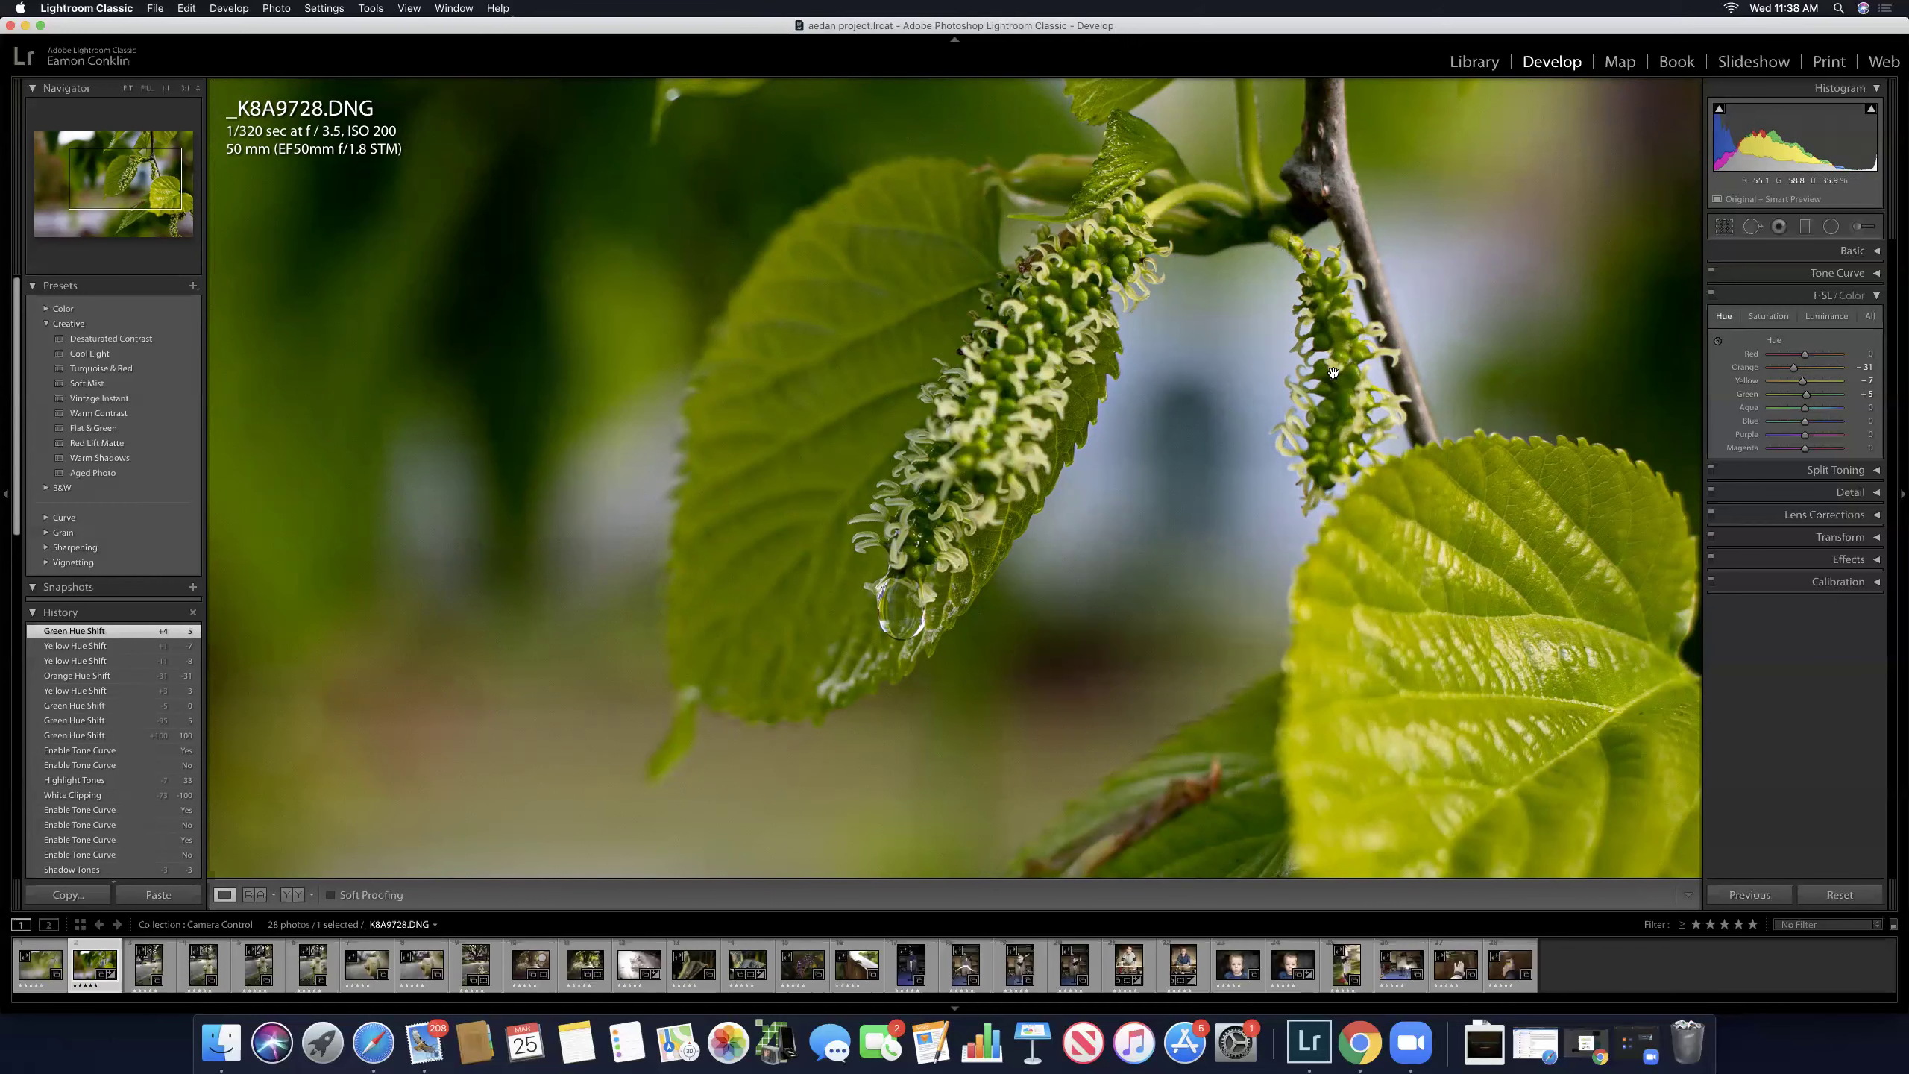
pyautogui.click(1244, 372)
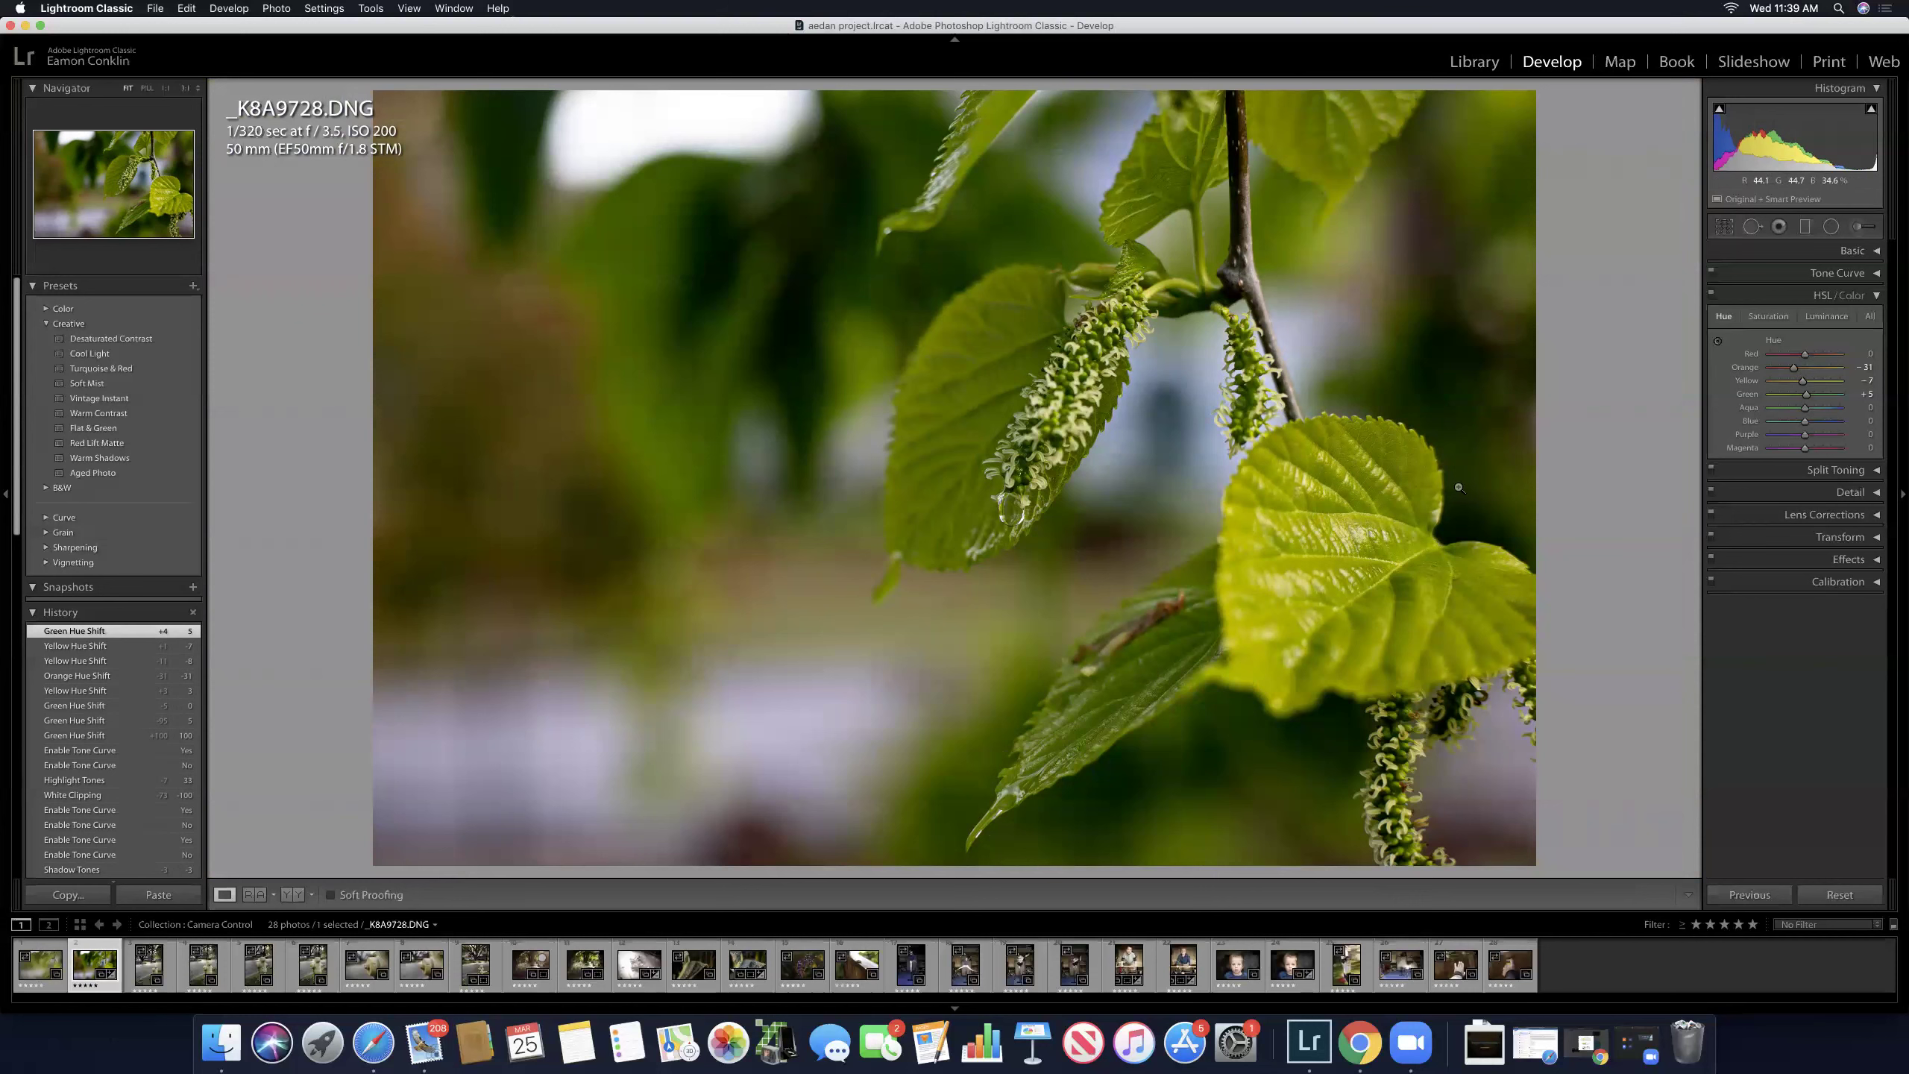
# Step: Use targeted hue adjustment on the bluish background between the leaves to shift Blue to −22 and lower Aqua slightly
pyautogui.click(1719, 344)
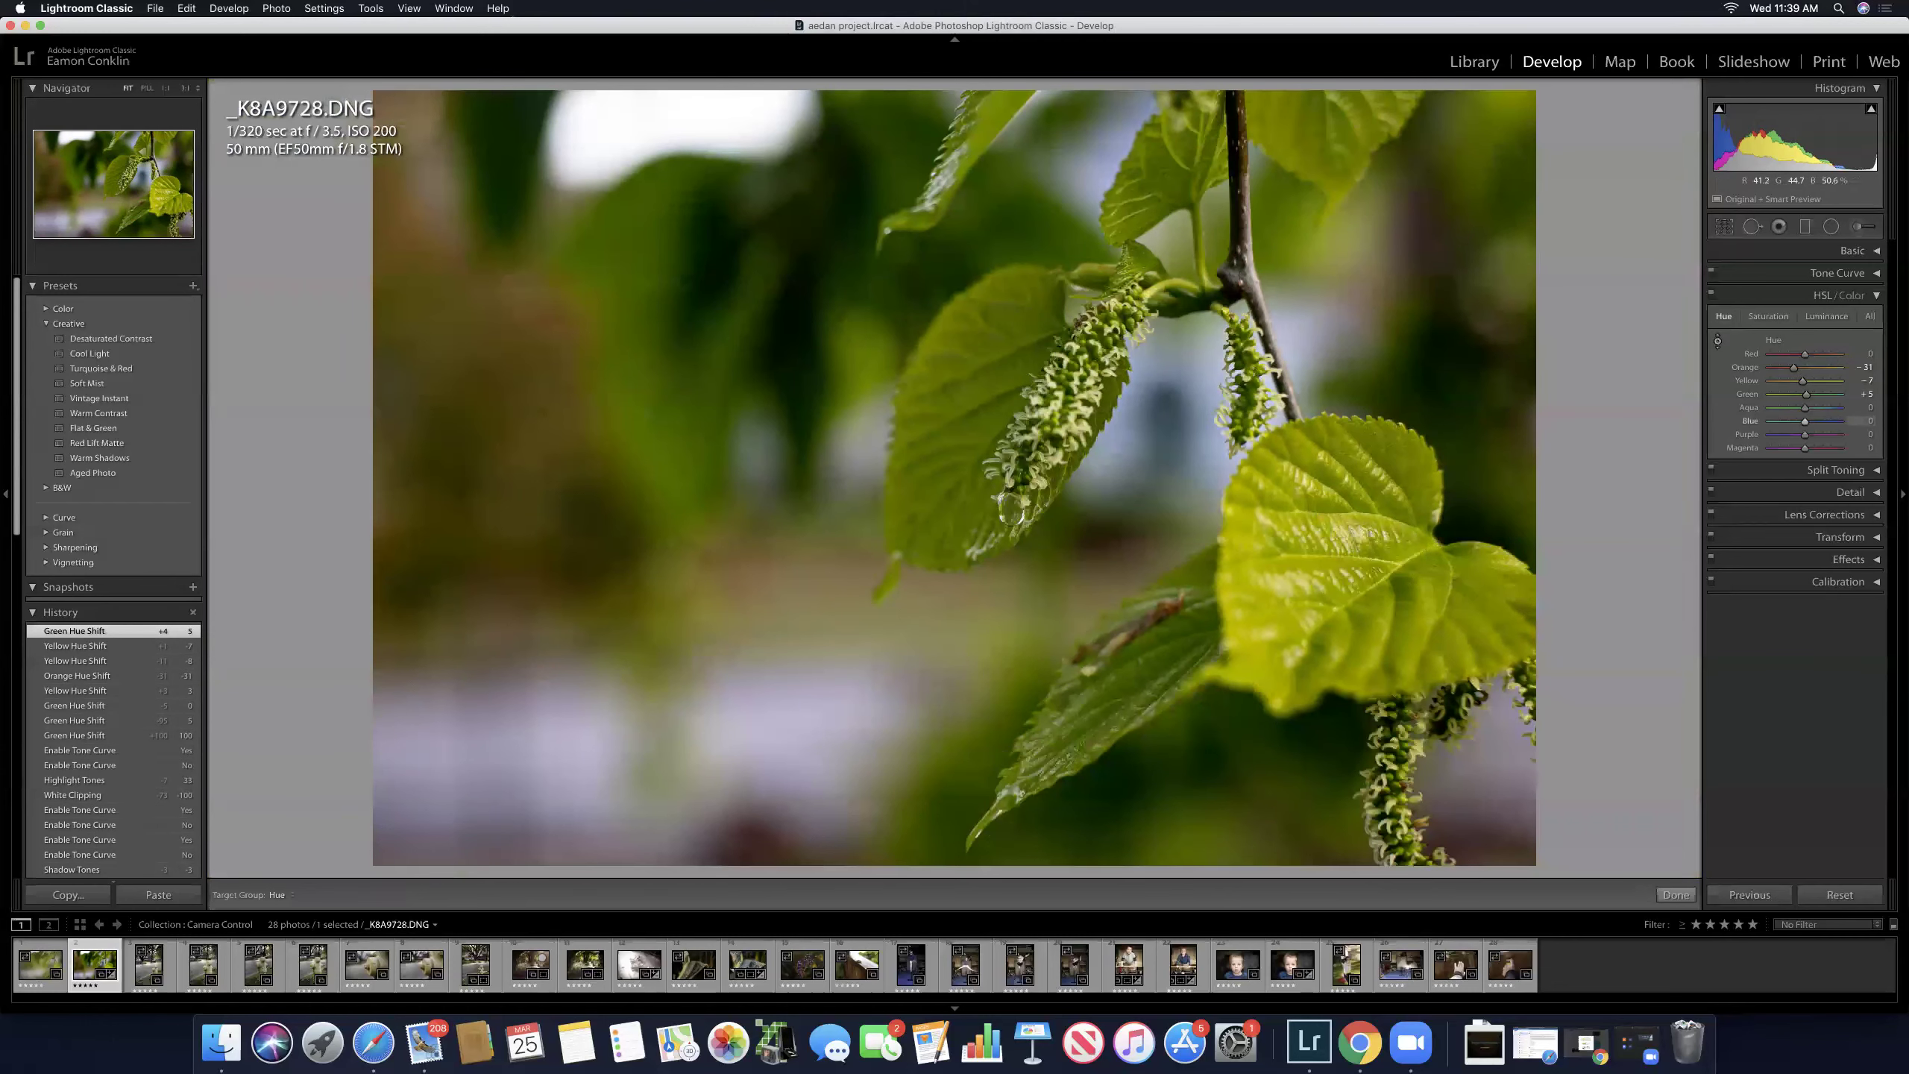
pyautogui.moveTo(1097, 391); pyautogui.dragTo(1097, 436)
pyautogui.moveTo(1183, 398); pyautogui.dragTo(1183, 400)
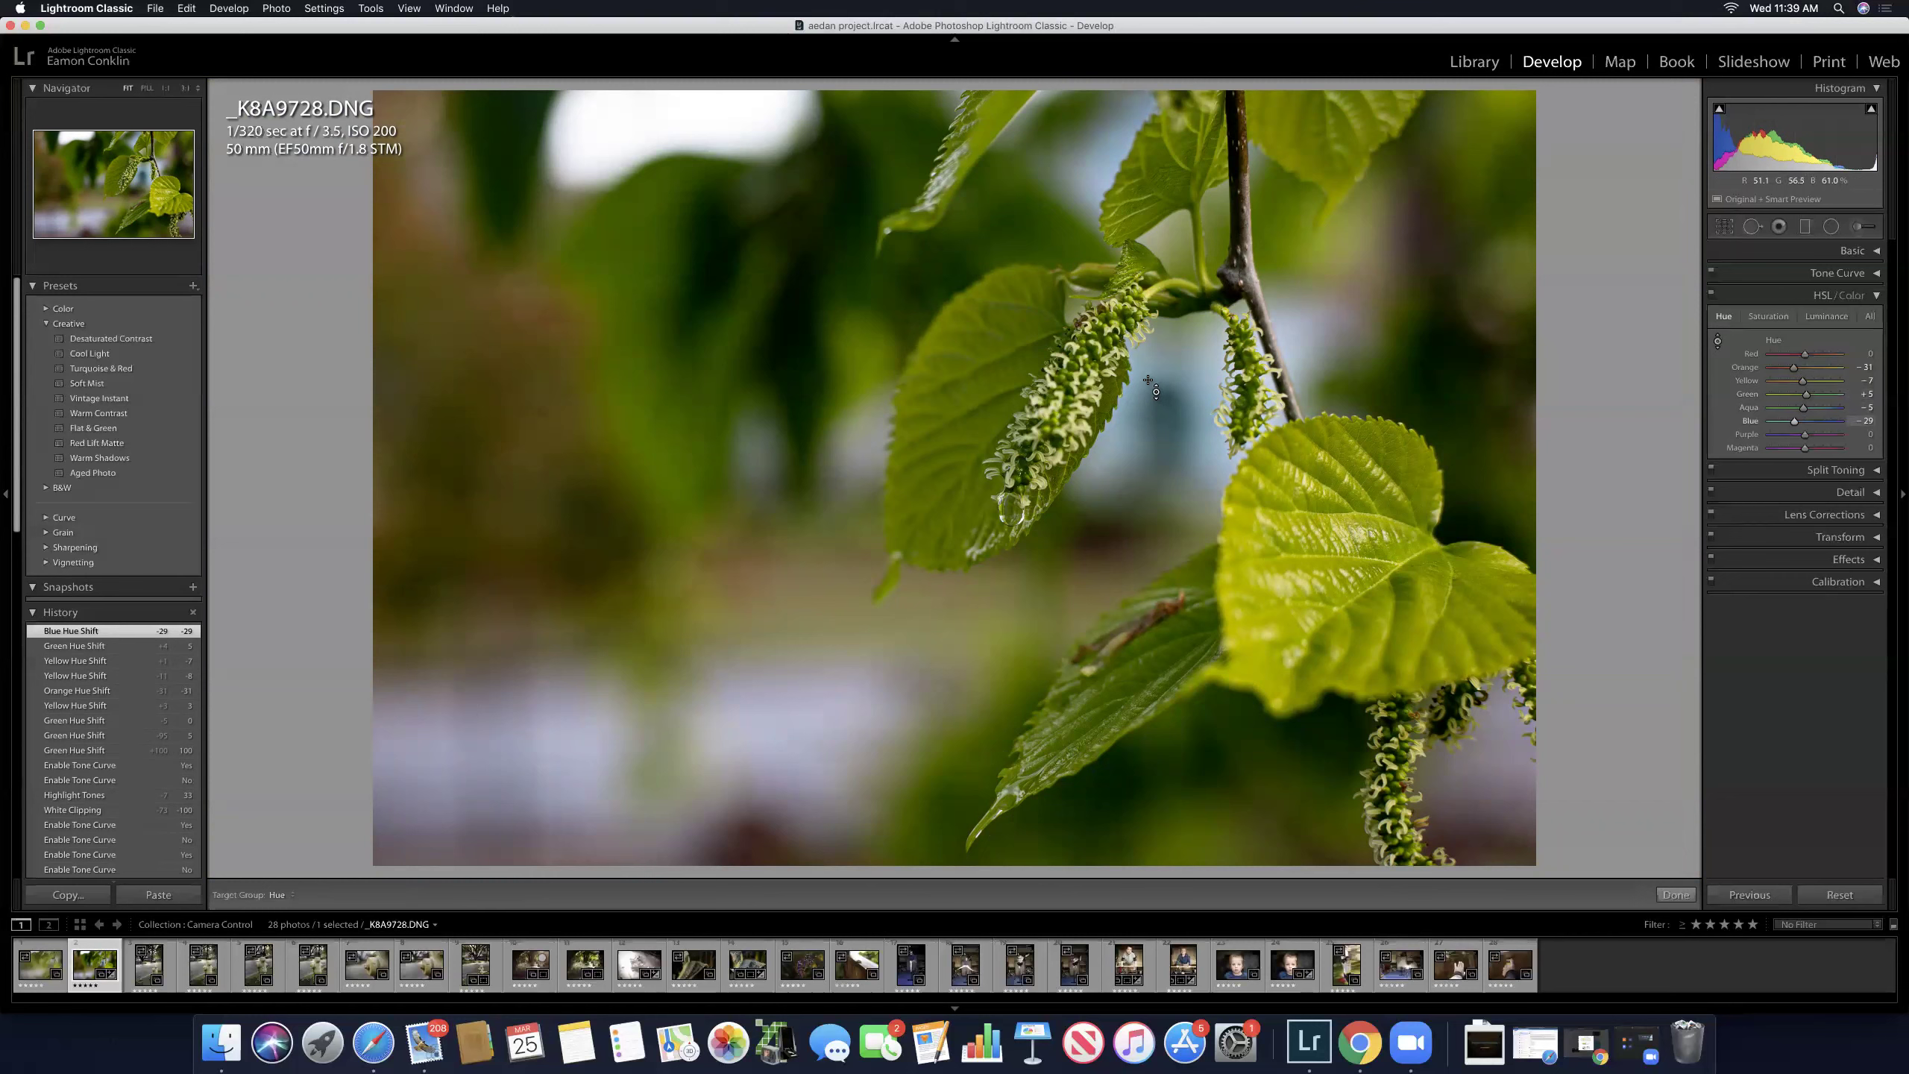
pyautogui.moveTo(1152, 389); pyautogui.dragTo(1151, 388)
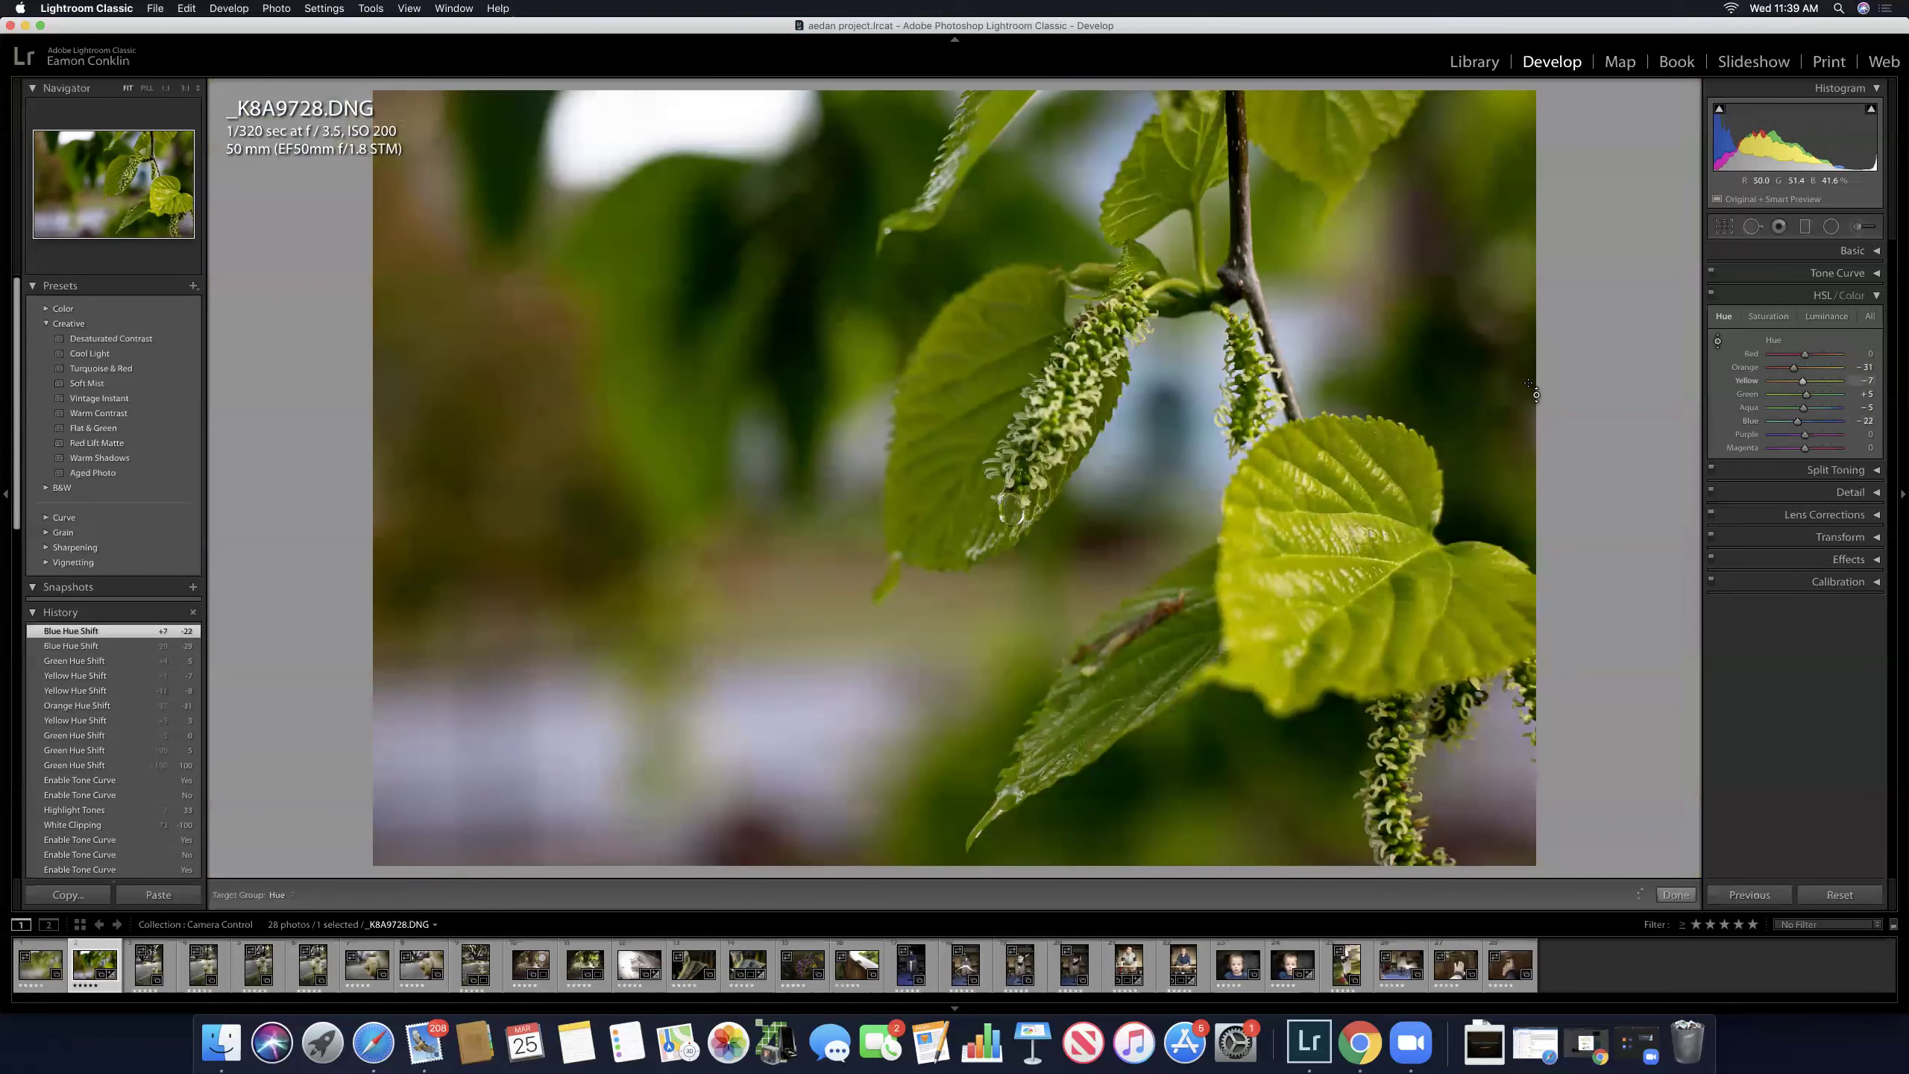
# Step: Turn the HSL color adjustments off and on twice to compare the photo with and without the hue shifts
pyautogui.click(1712, 293)
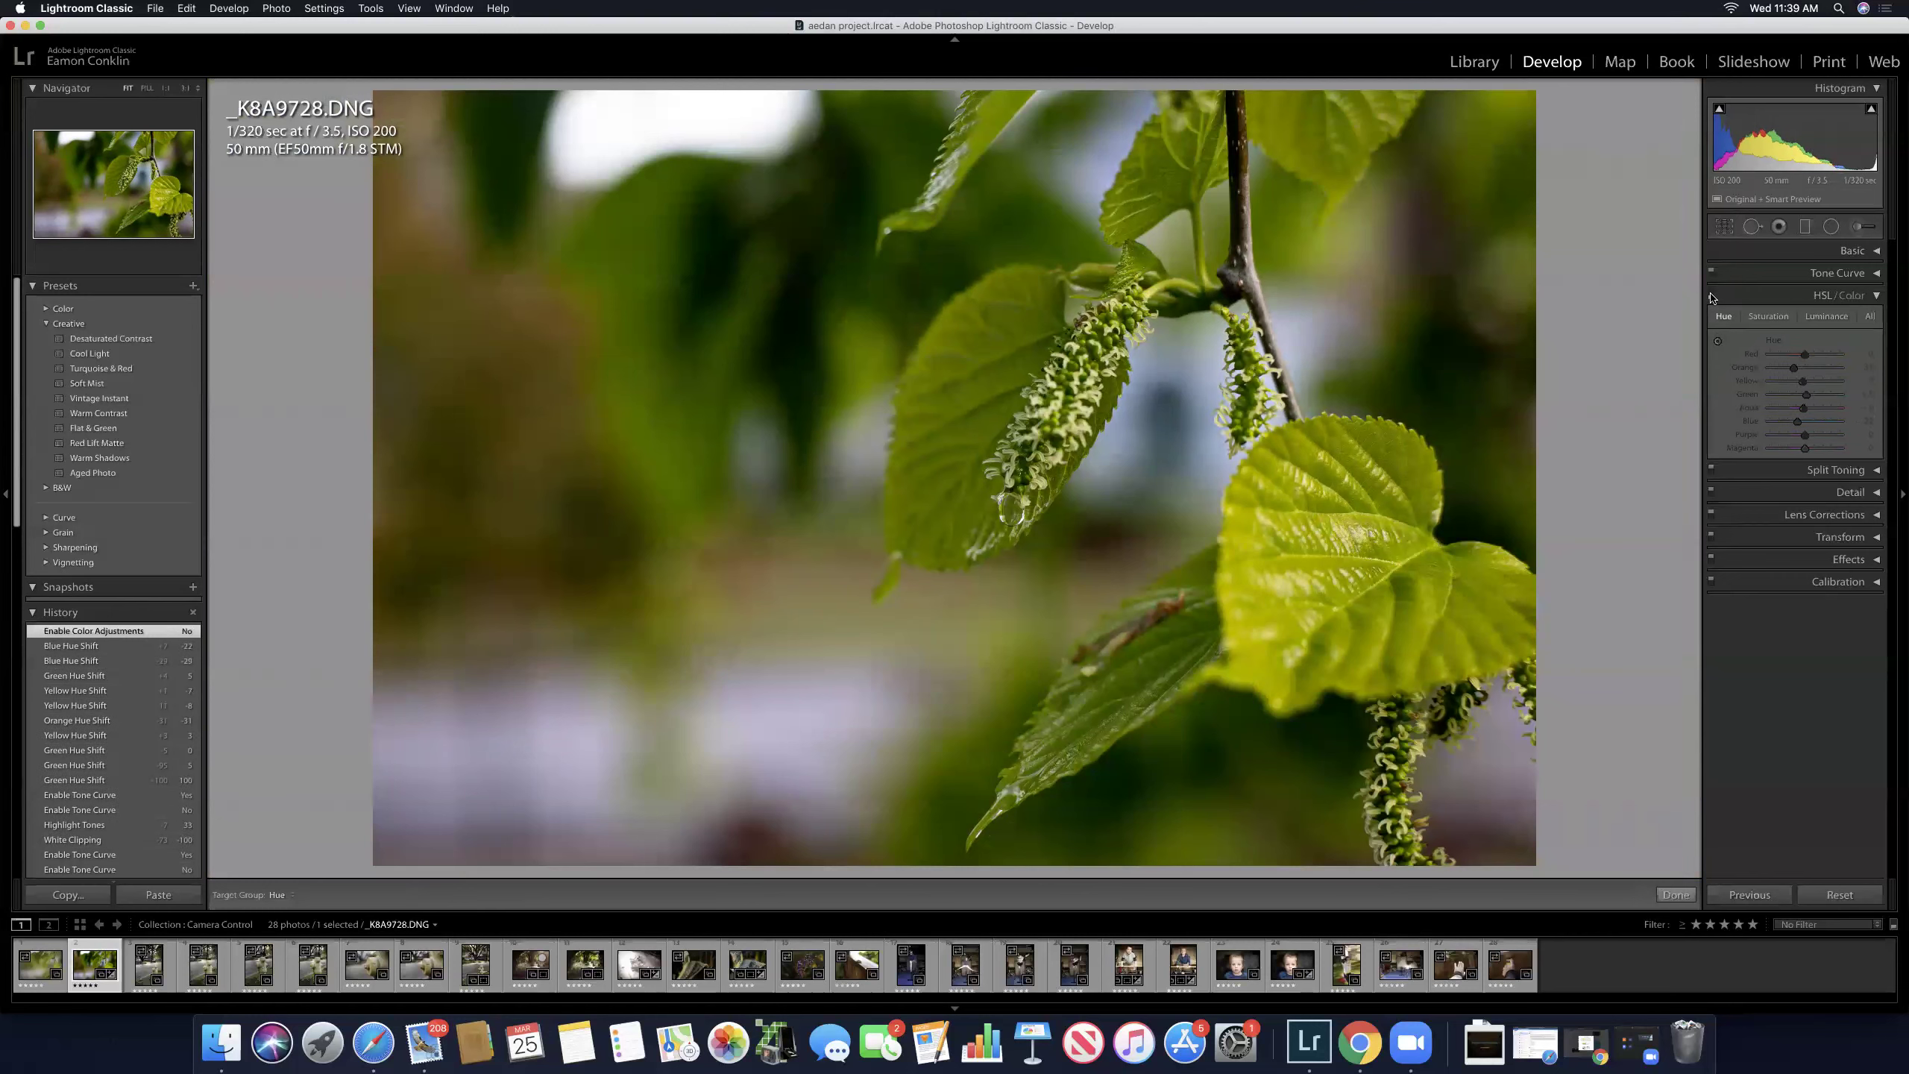
pyautogui.click(1712, 294)
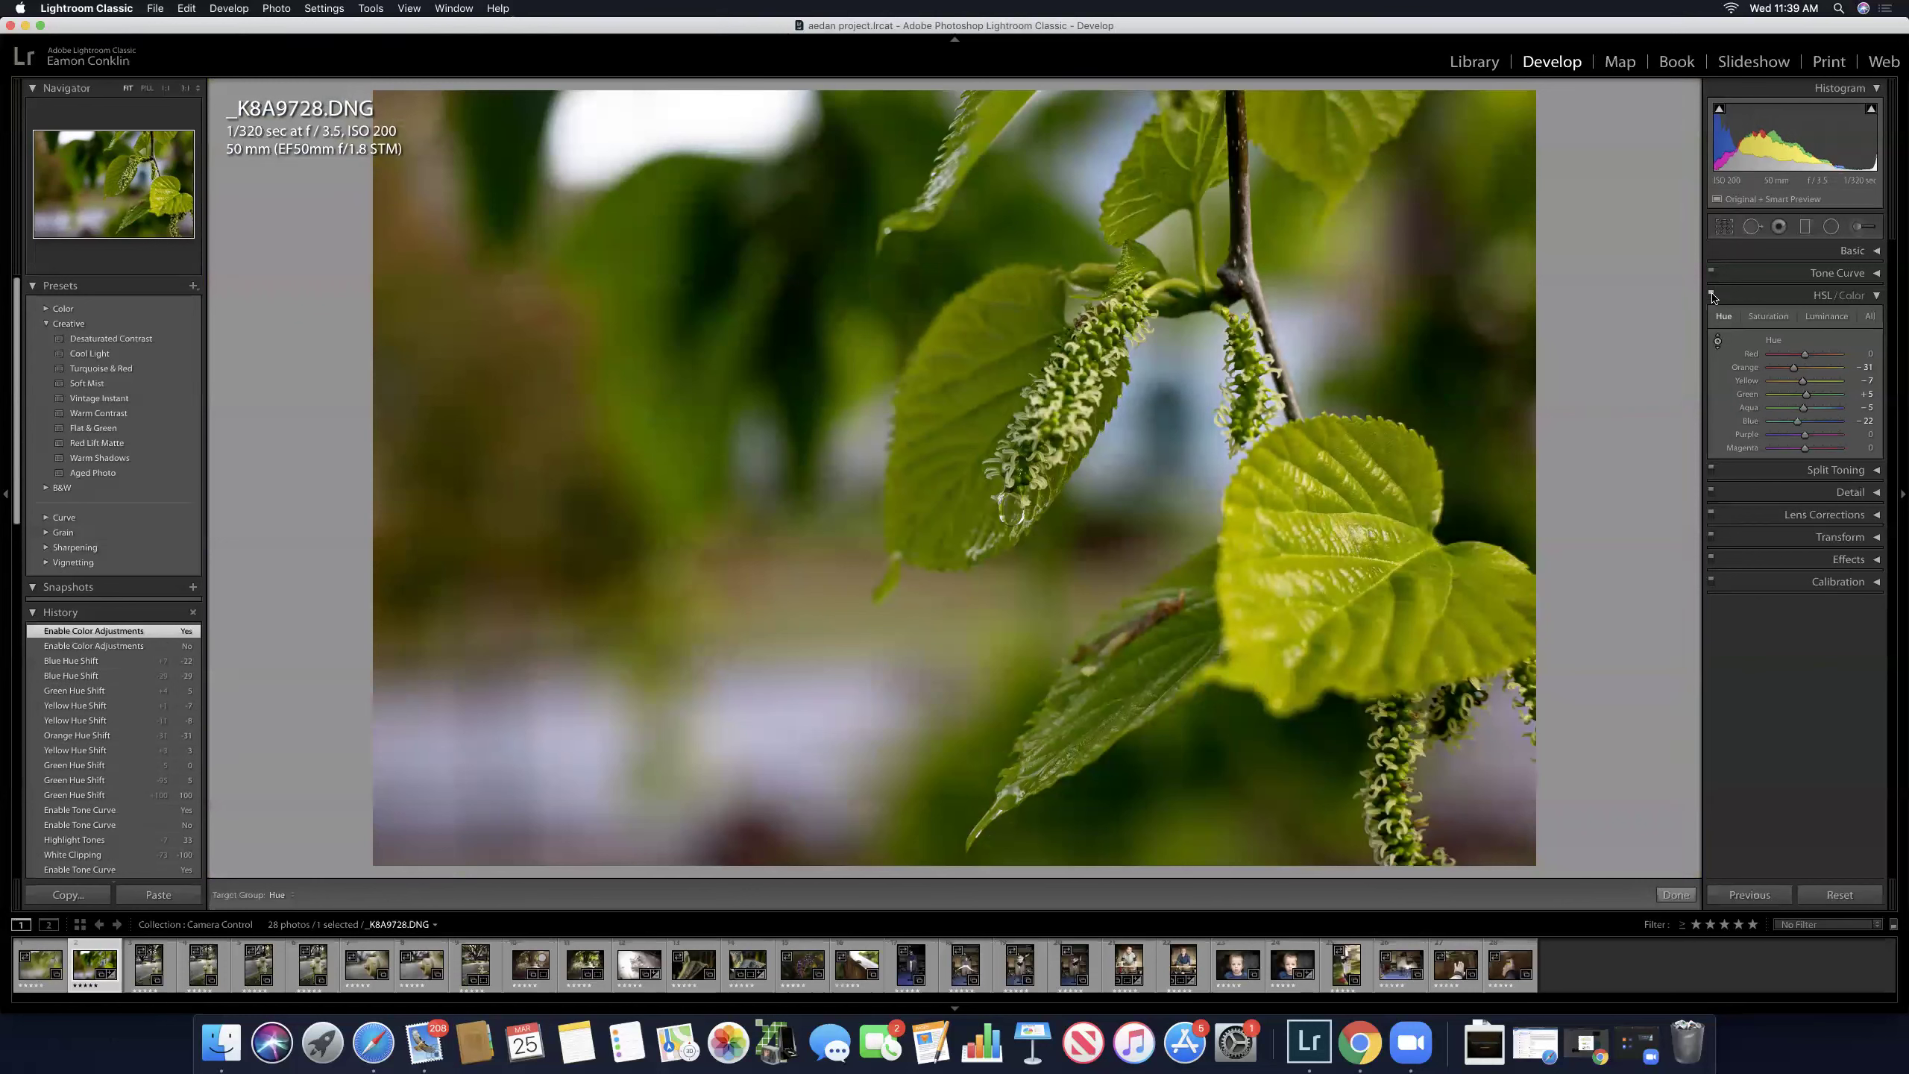
pyautogui.click(1712, 293)
pyautogui.click(1712, 294)
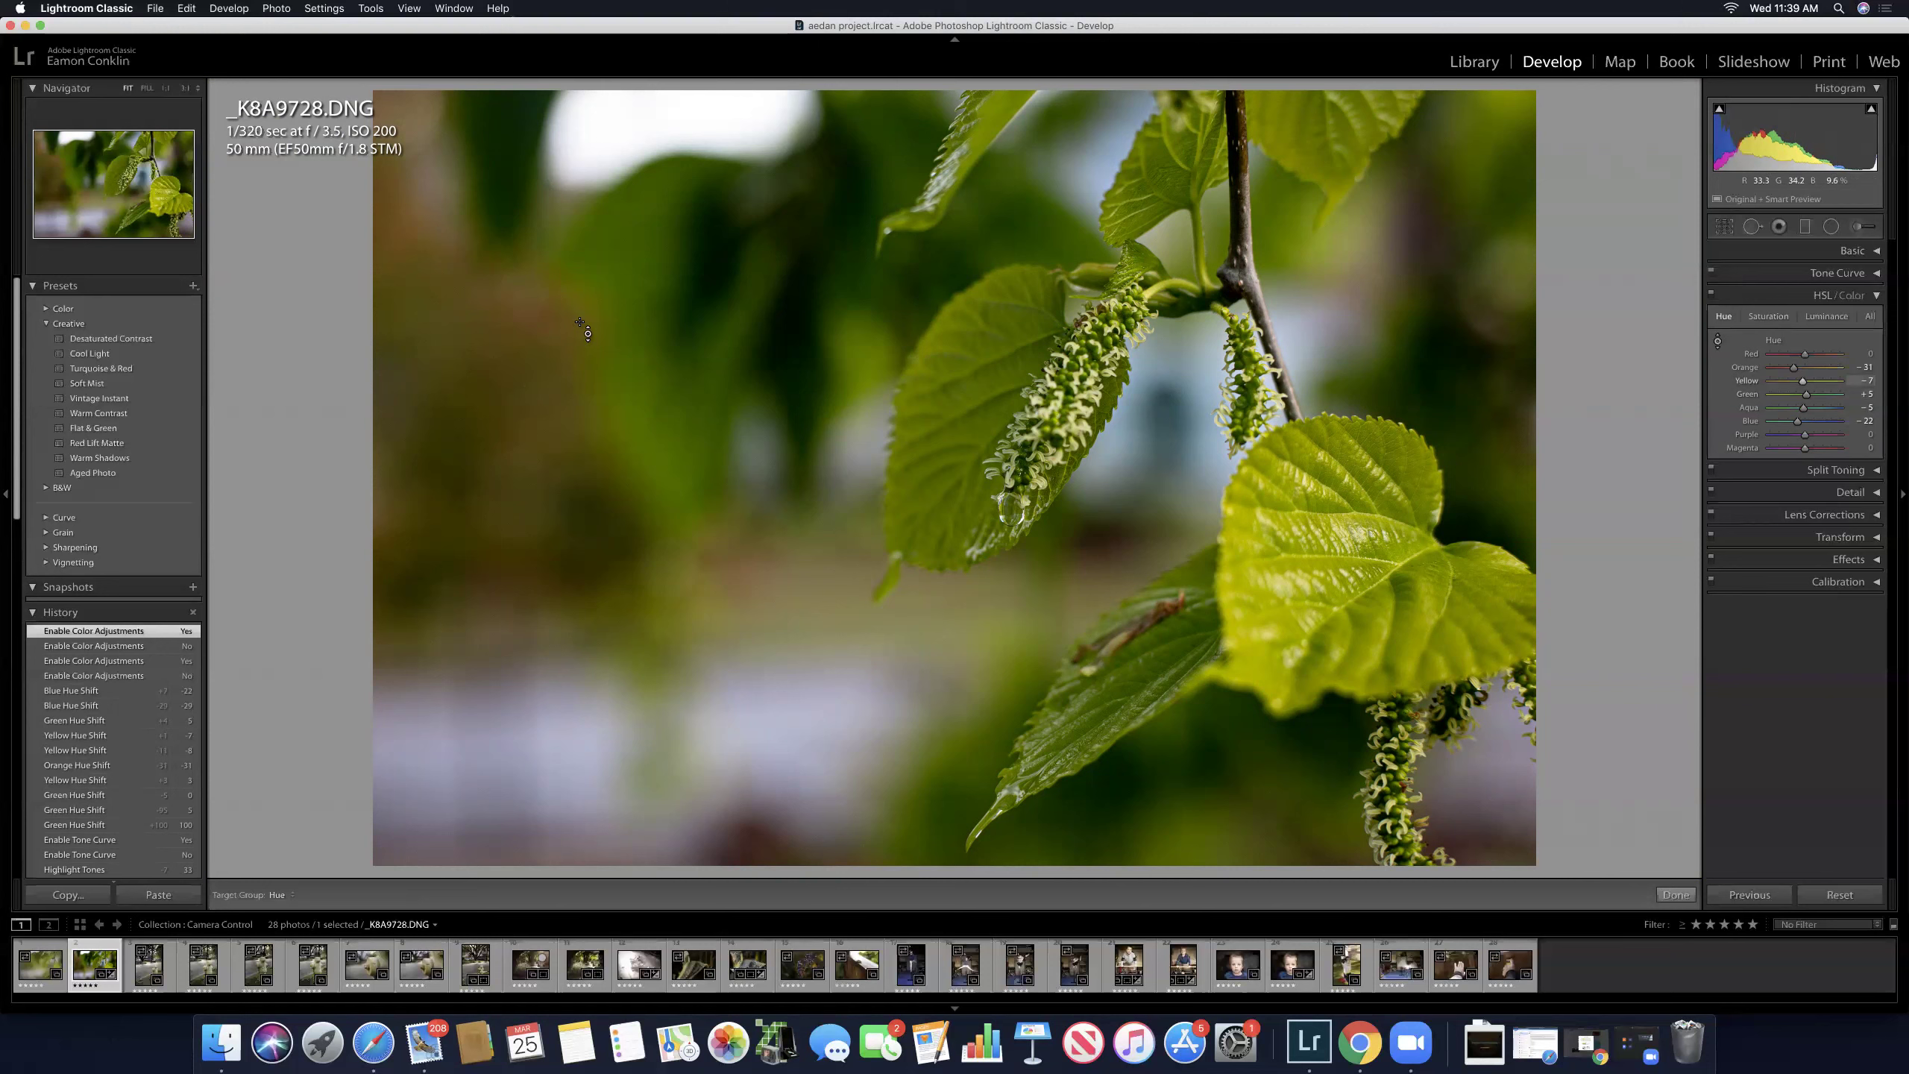
# Step: Use targeted saturation adjustment on the blurred green background to lower Green to −49 and Yellow to −14, and compare with HSL adjustments off
pyautogui.click(1779, 319)
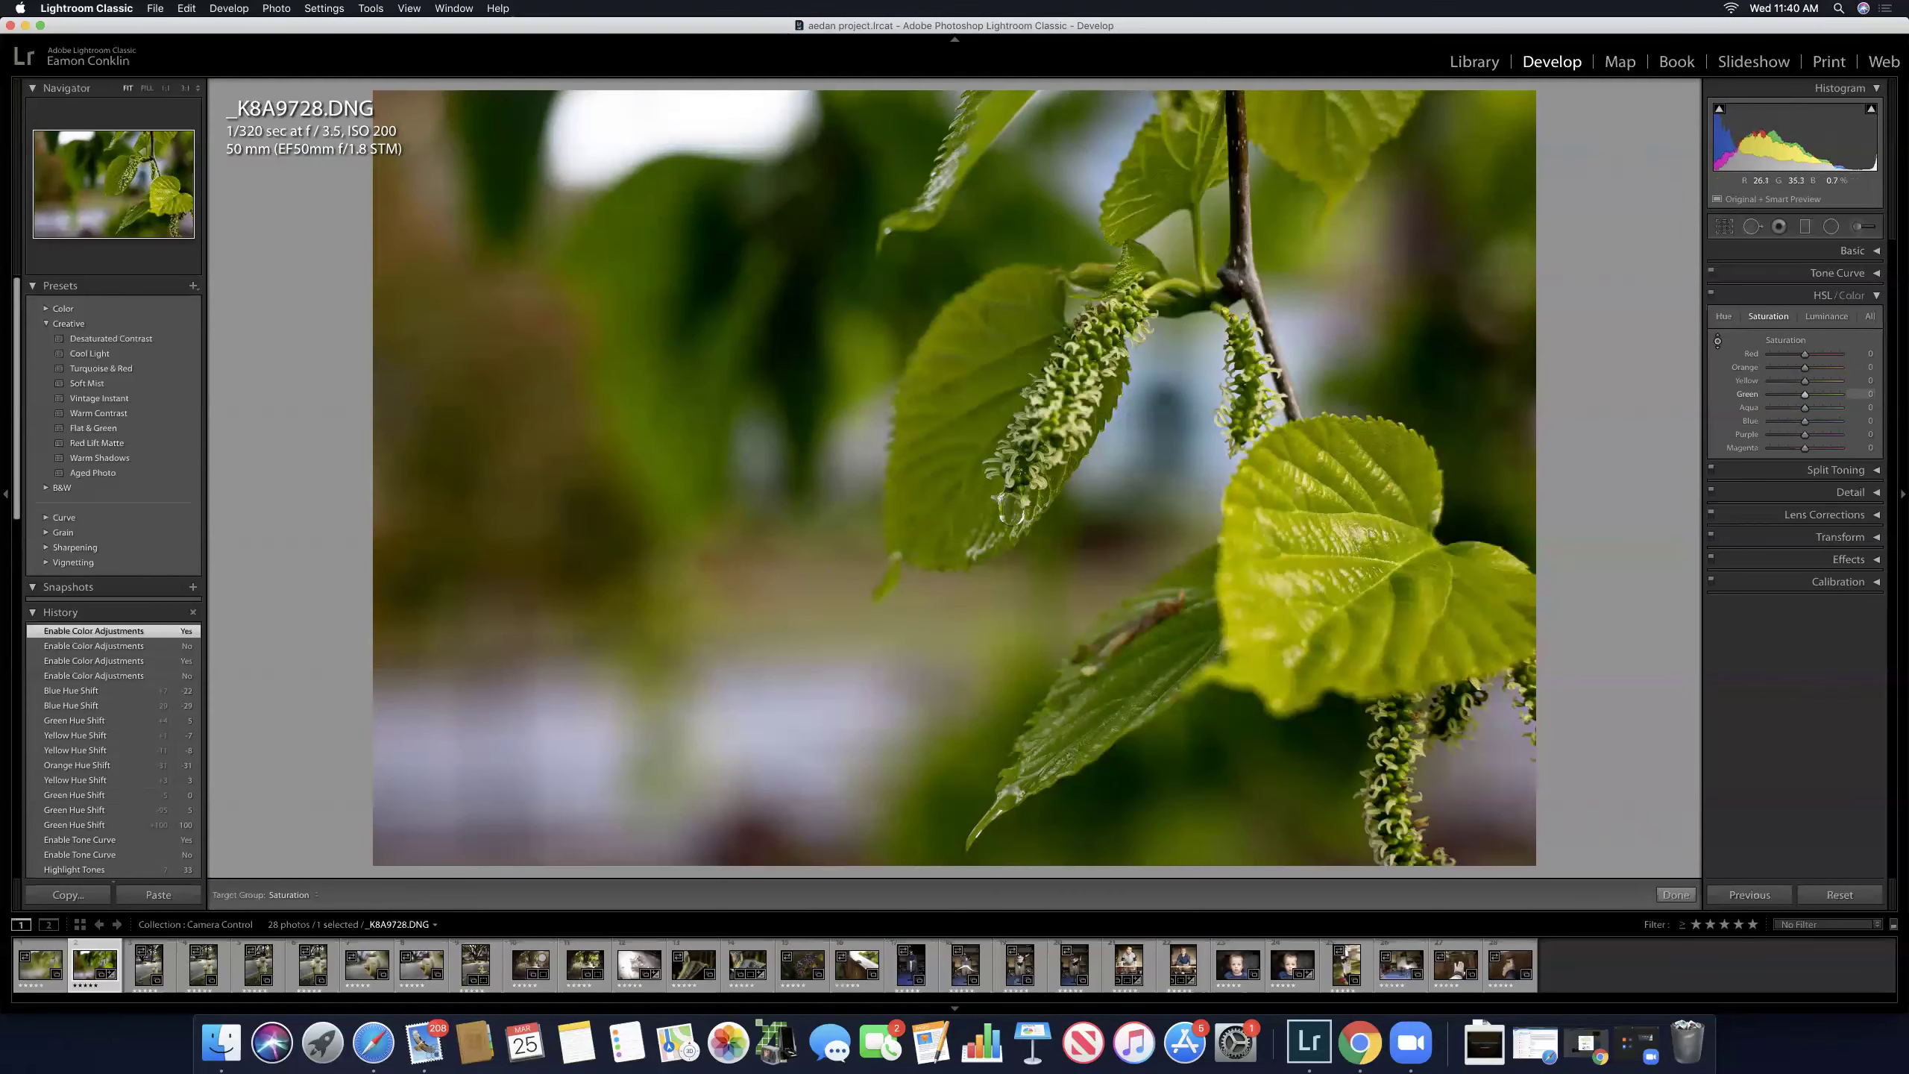
pyautogui.moveTo(676, 421); pyautogui.dragTo(676, 458)
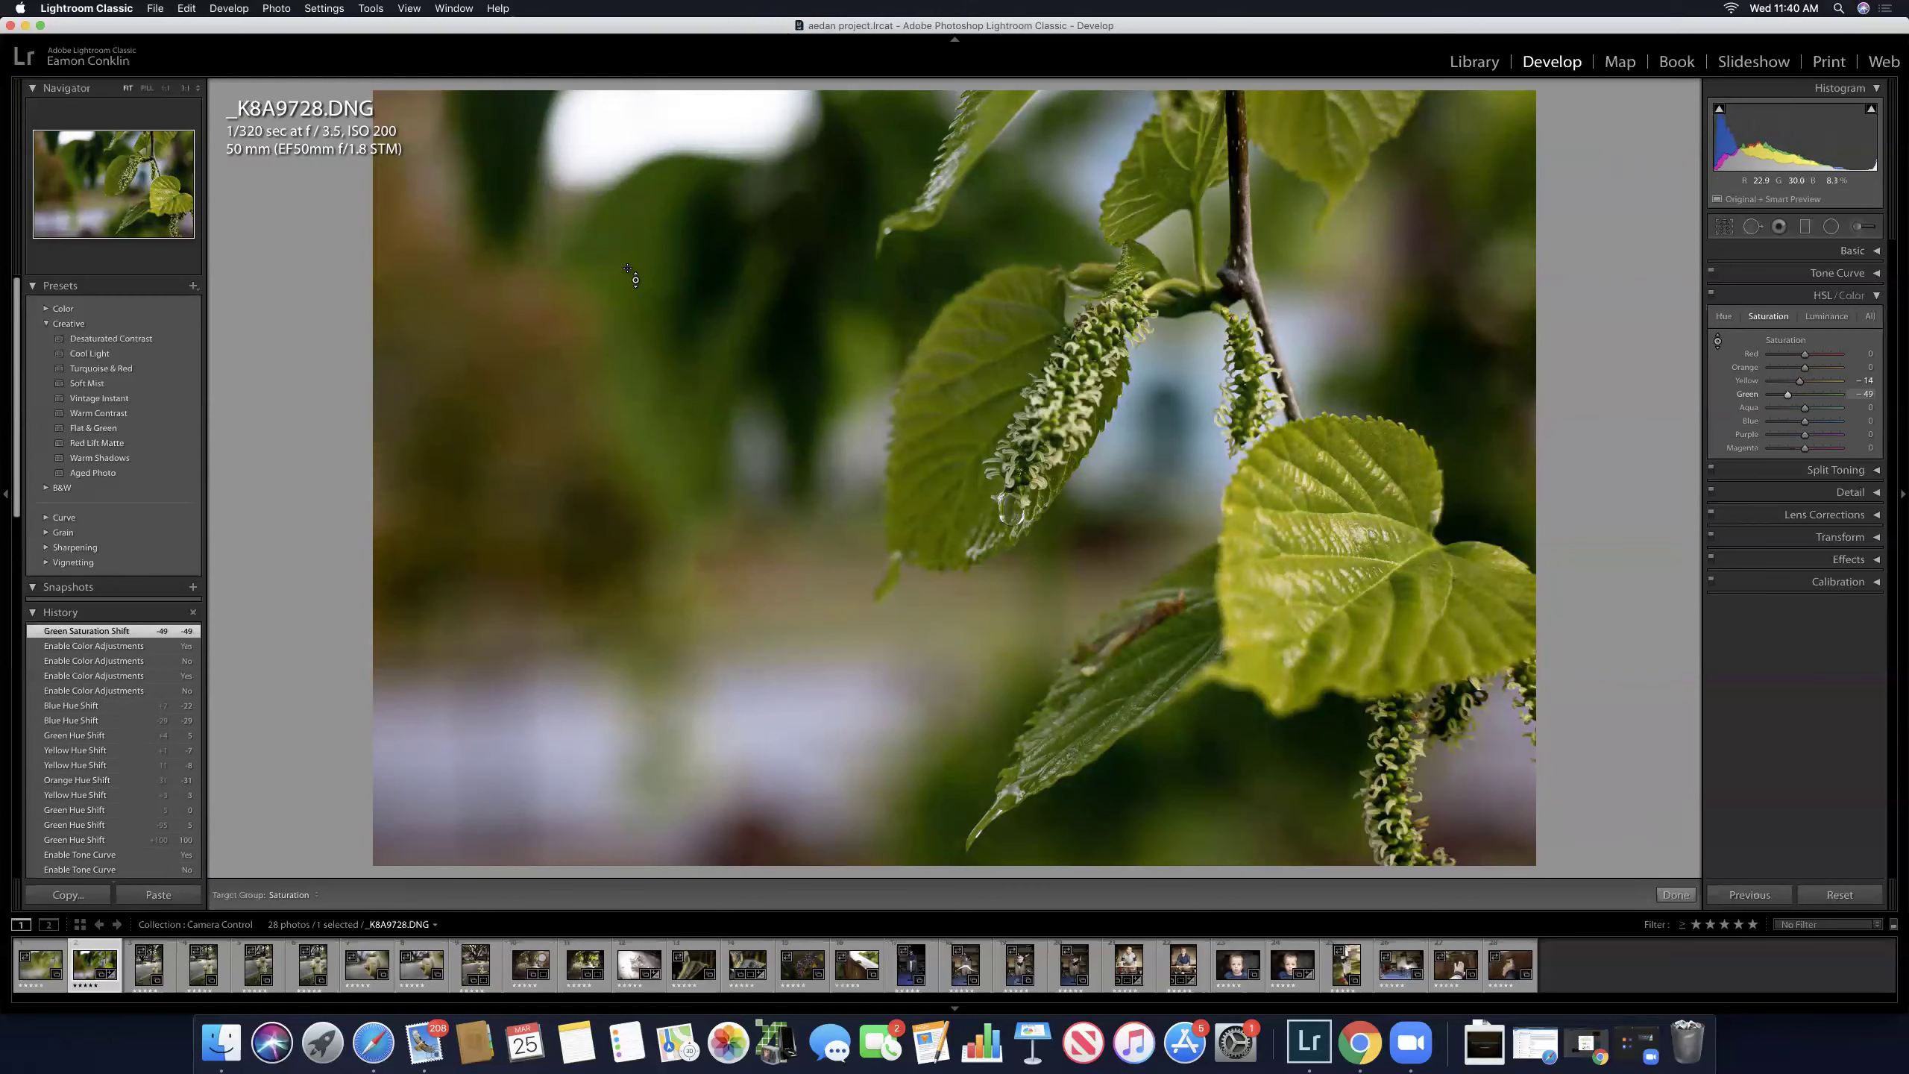
pyautogui.click(1711, 293)
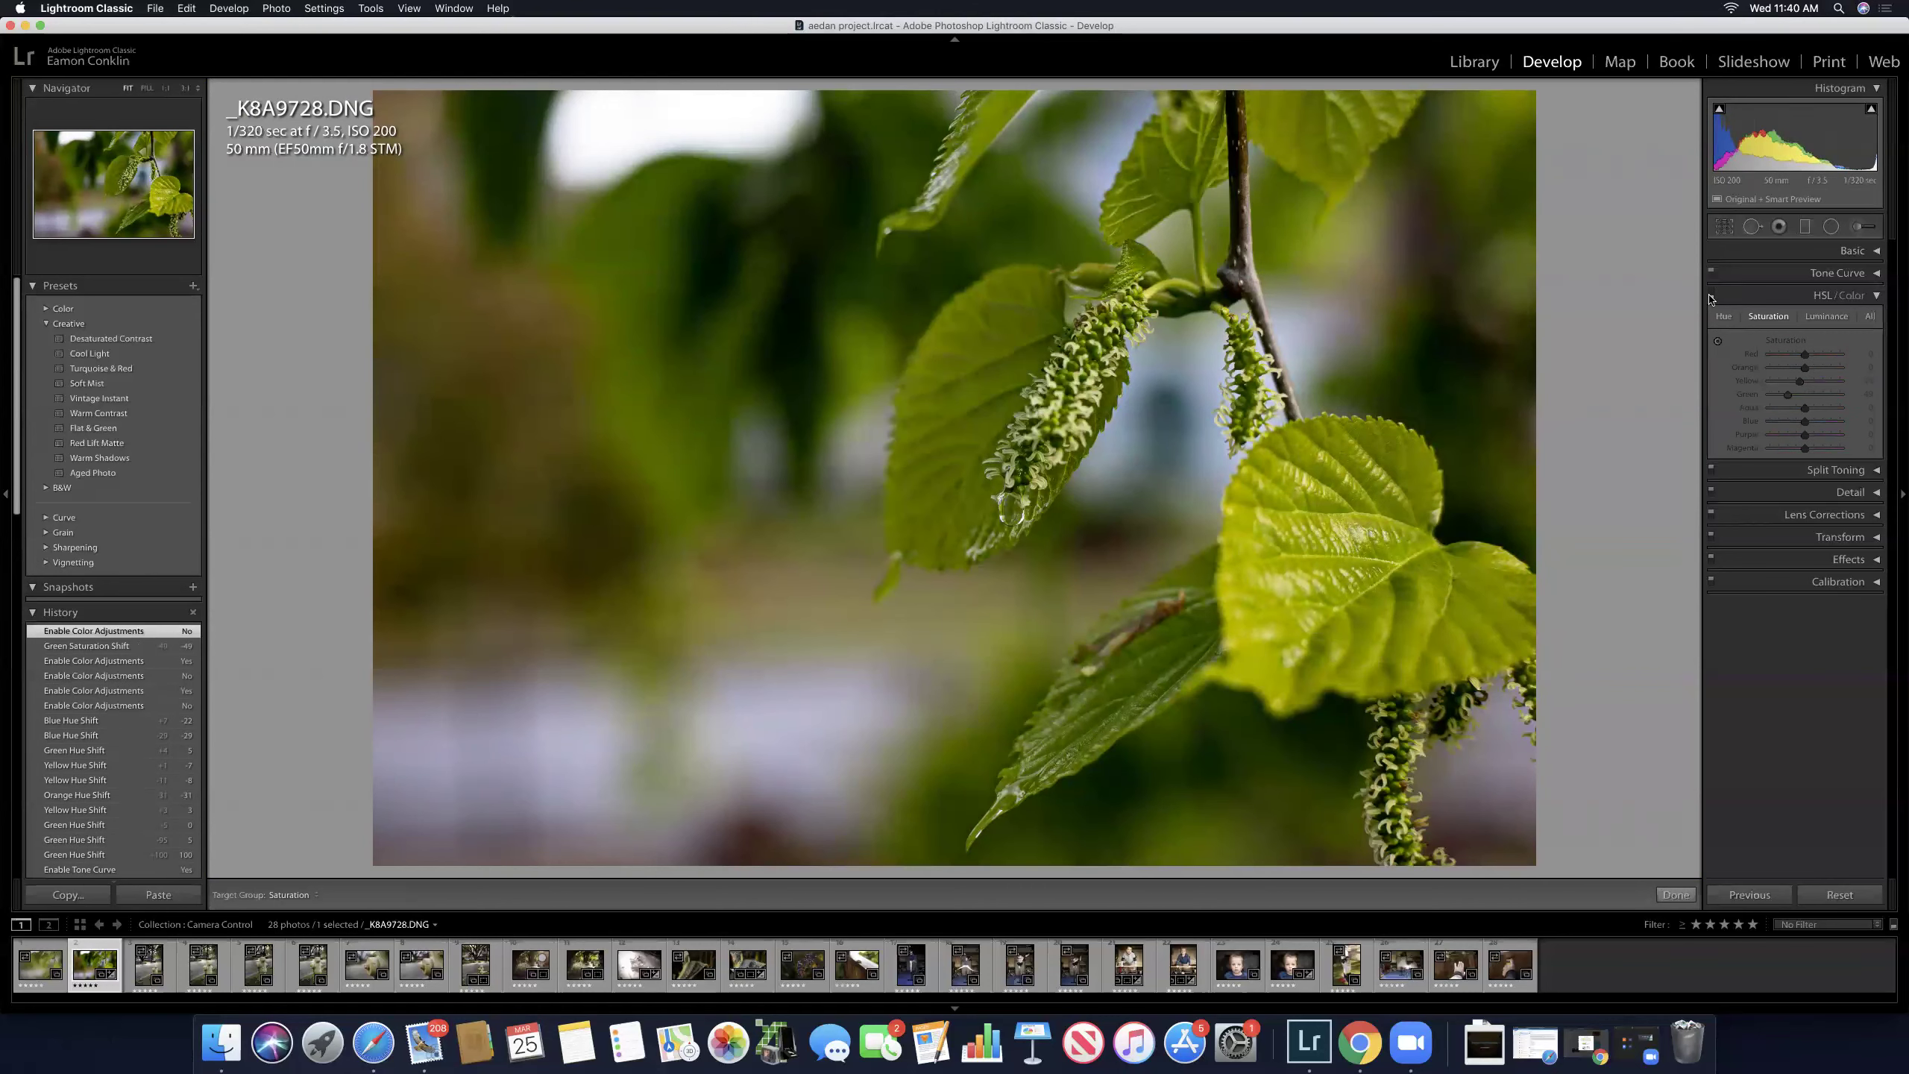
pyautogui.click(1710, 295)
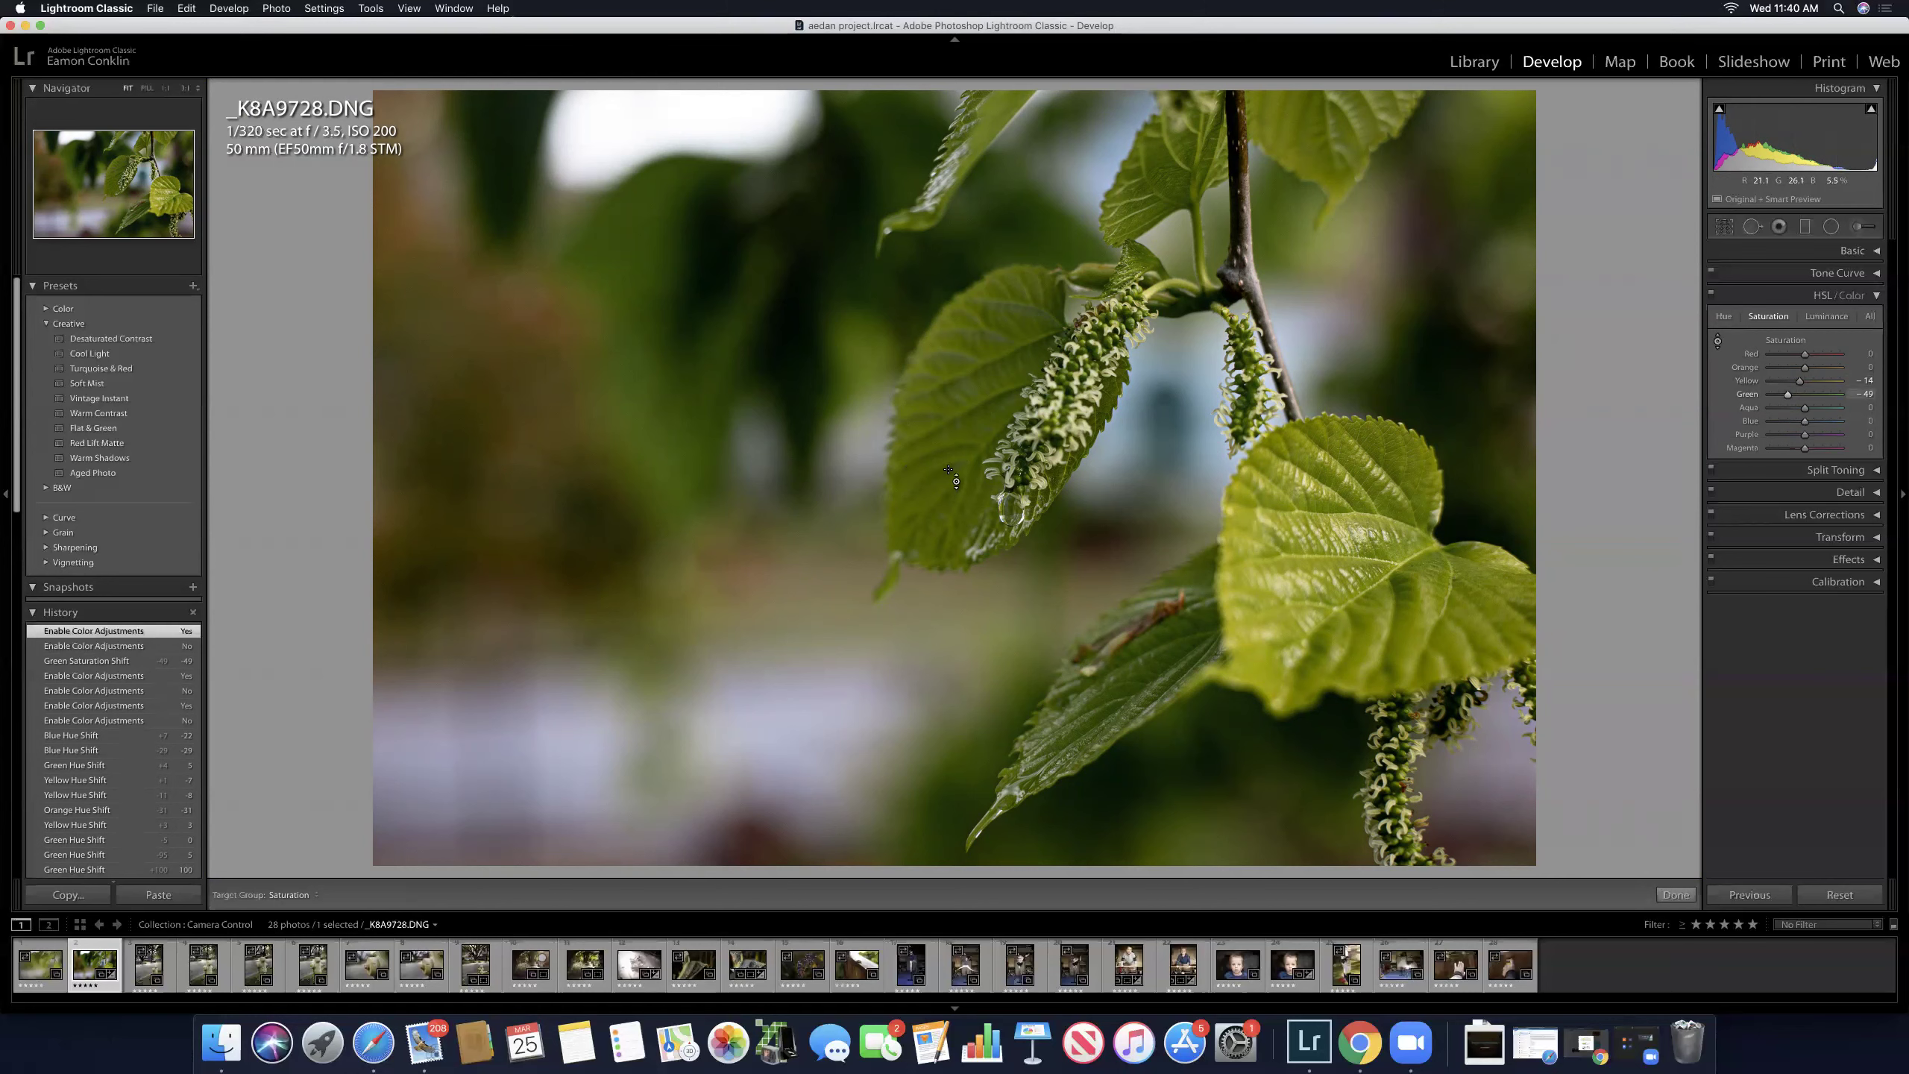
# Step: Use targeted saturation adjustment on the blue and brownish areas, bringing Blue to −16, Orange to +20, Red to +2 and Yellow to −12
pyautogui.moveTo(1196, 407)
pyautogui.mouseDown()
pyautogui.moveTo(1196, 422)
pyautogui.moveTo(1195, 353)
pyautogui.moveTo(1196, 391)
pyautogui.mouseUp()
pyautogui.moveTo(1198, 410); pyautogui.dragTo(1198, 411)
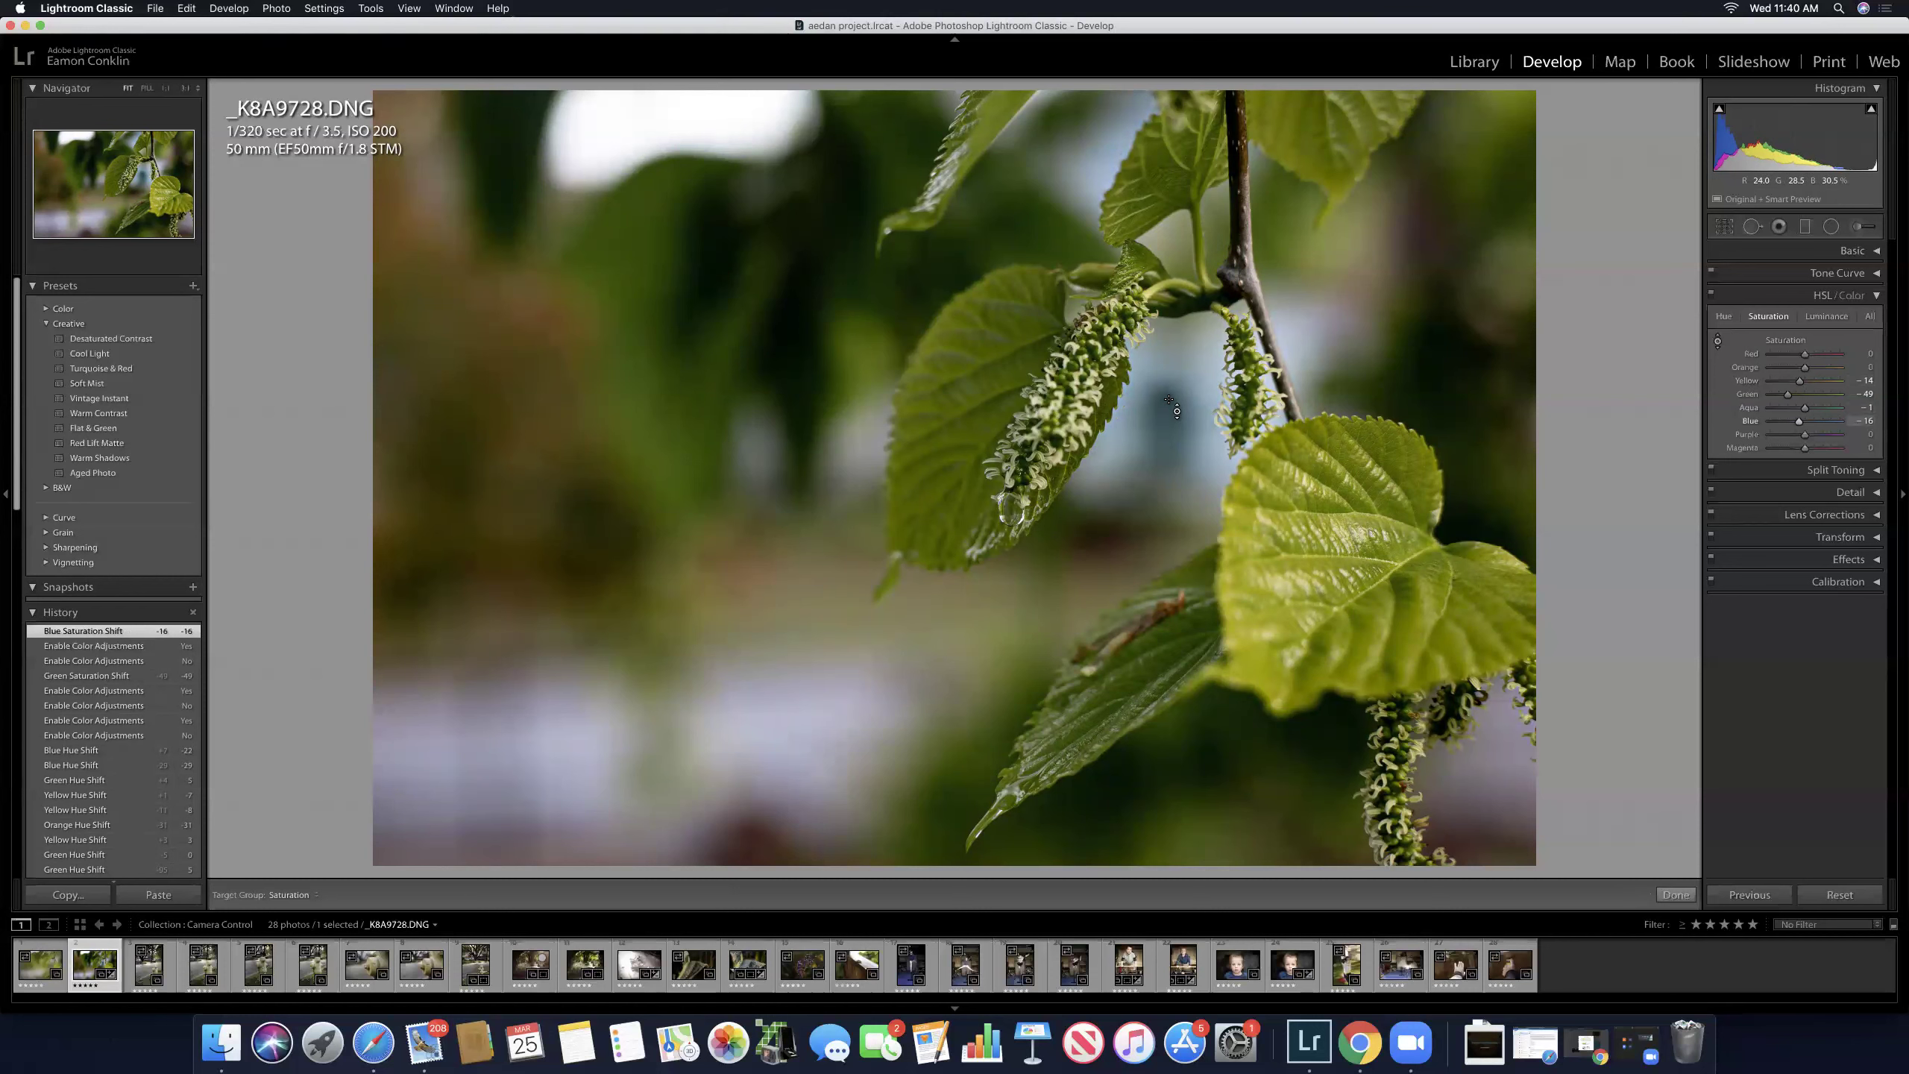
pyautogui.moveTo(759, 835); pyautogui.dragTo(759, 823)
pyautogui.moveTo(759, 823); pyautogui.dragTo(753, 842)
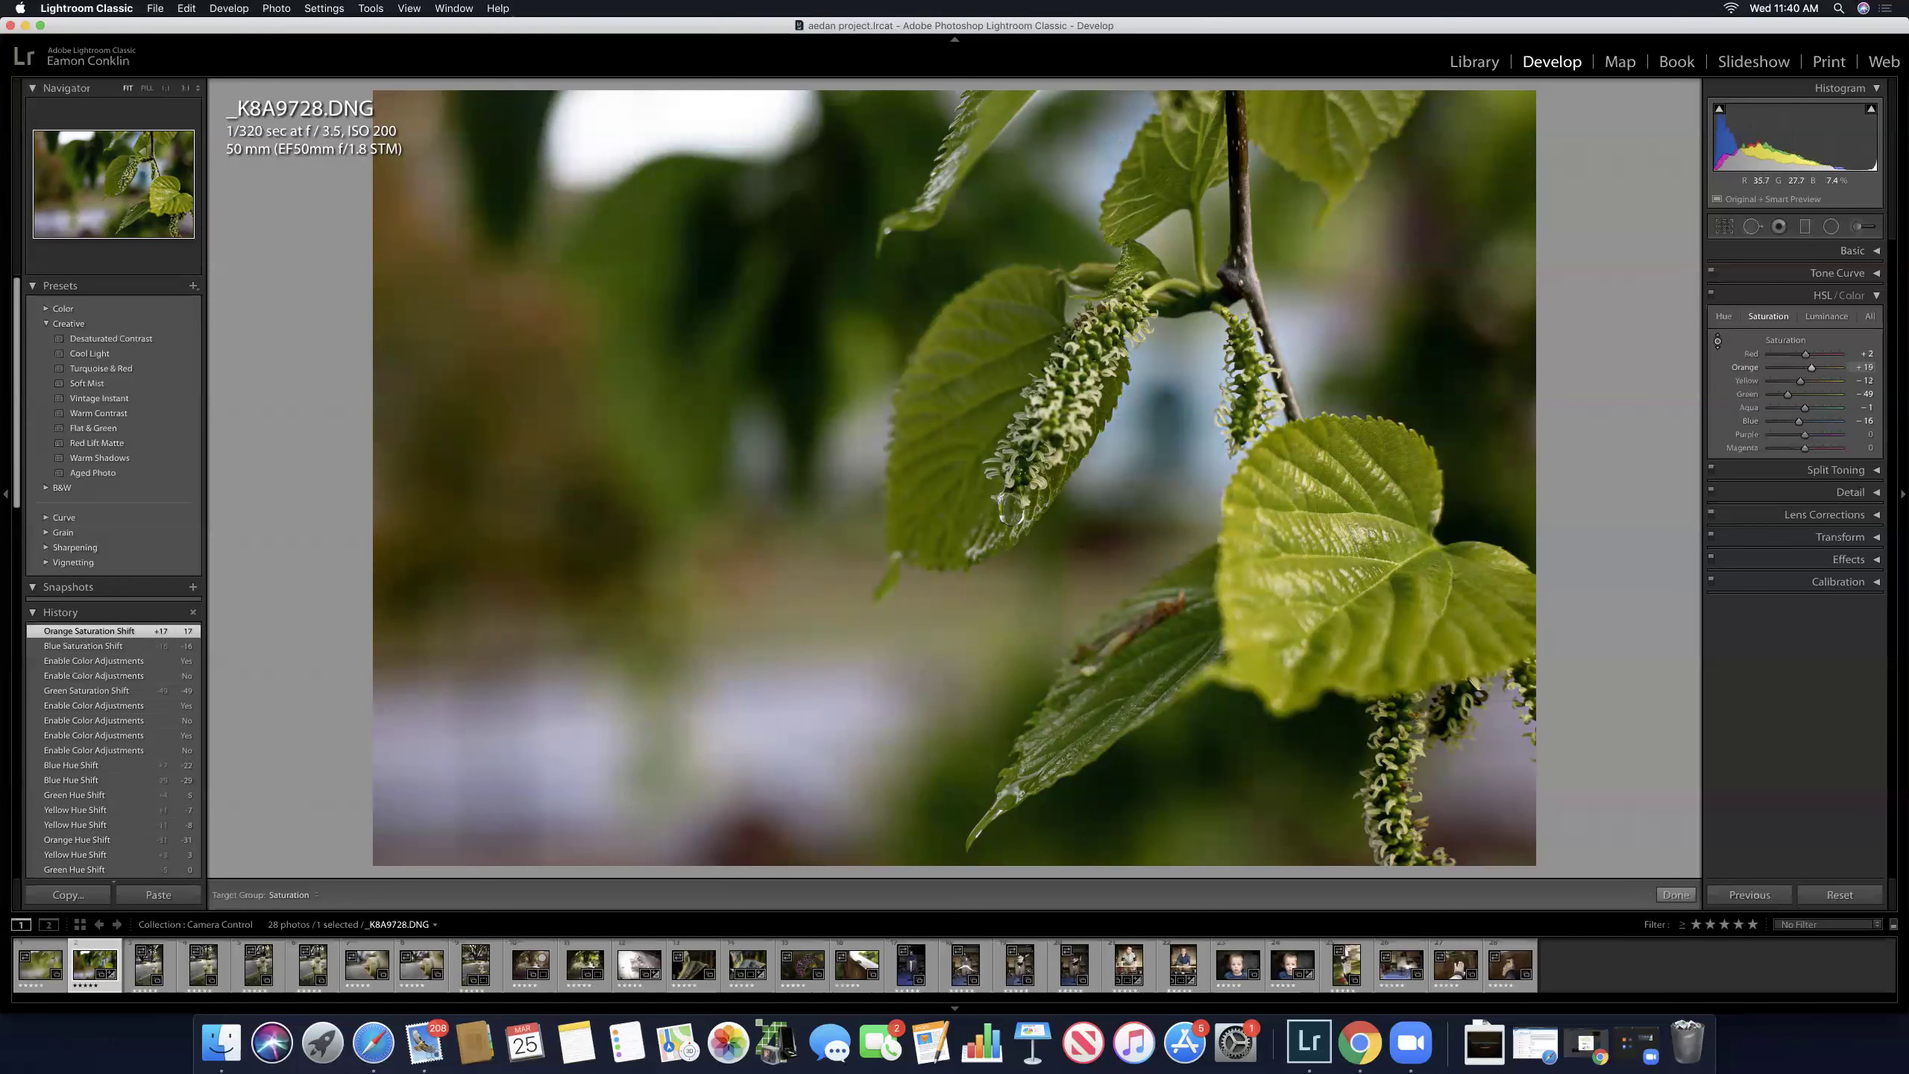
pyautogui.moveTo(1175, 617); pyautogui.dragTo(1172, 616)
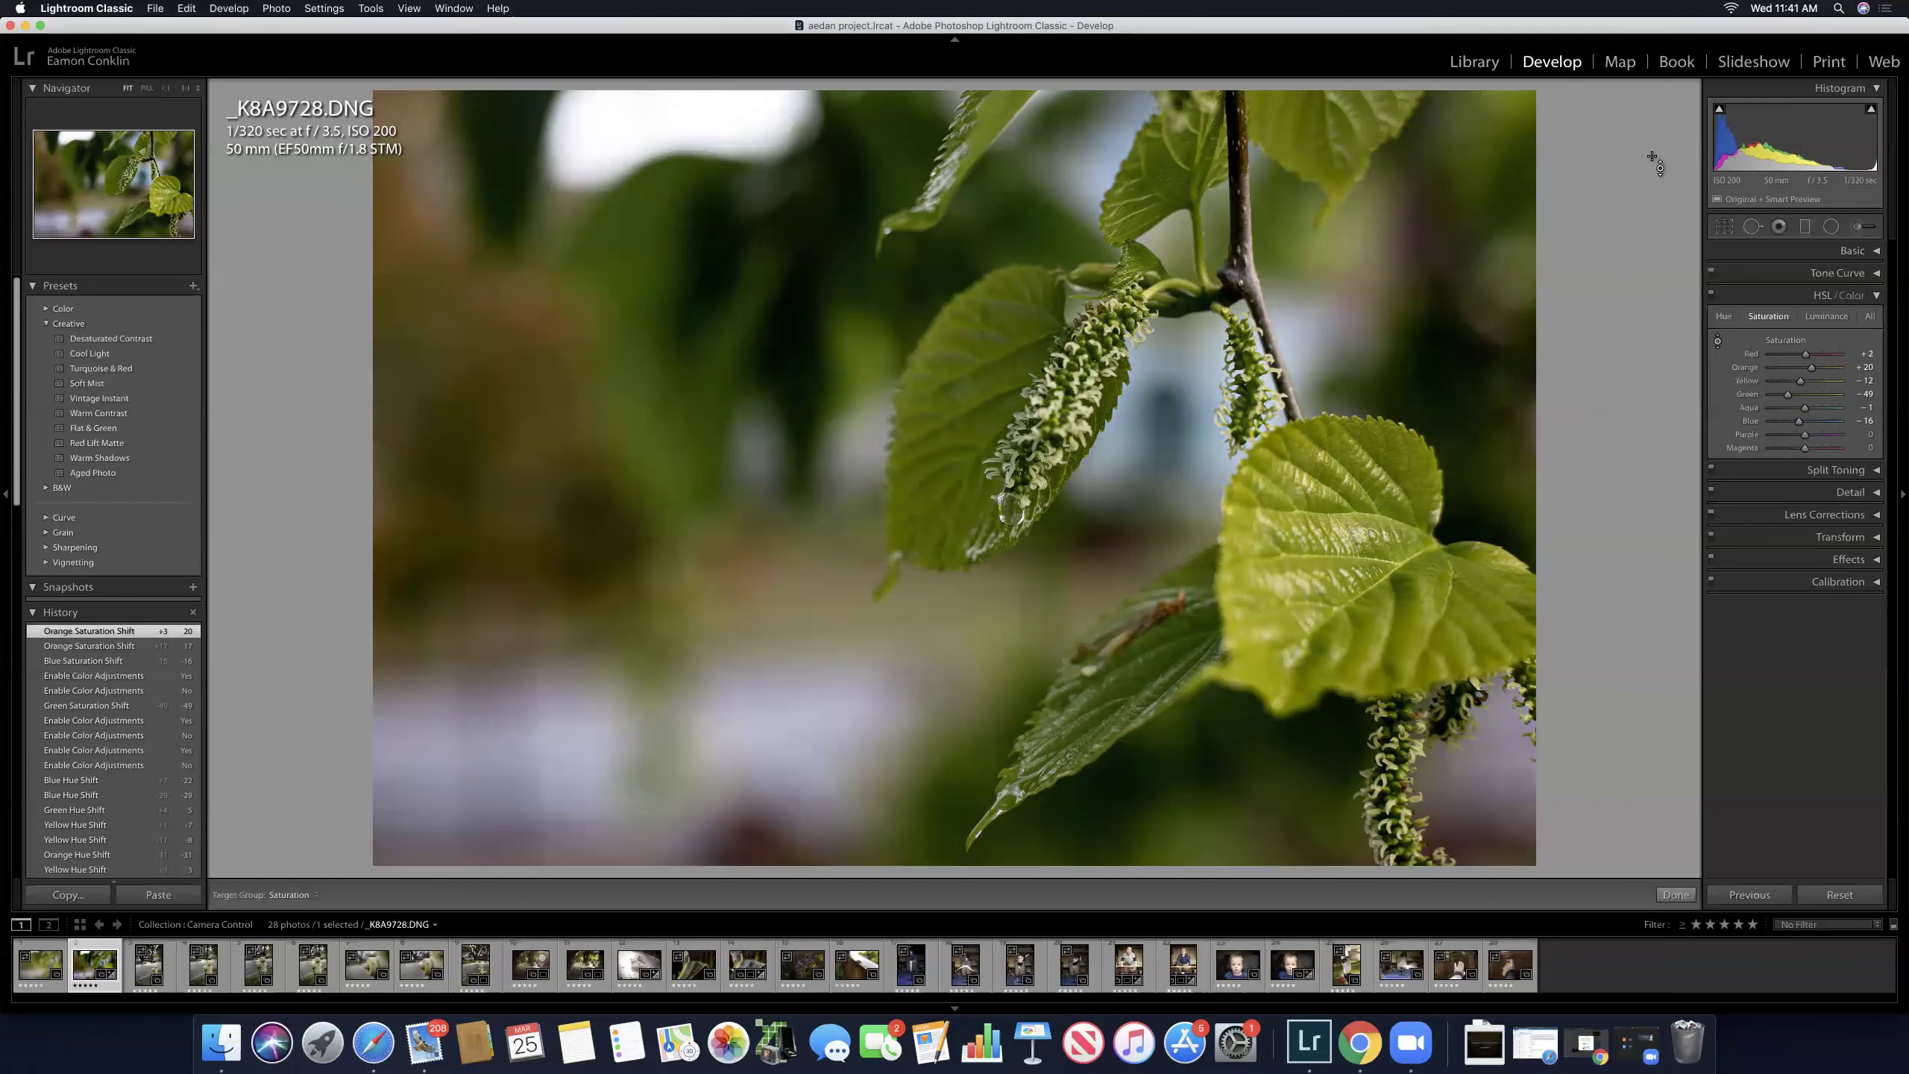
# Step: Switch the whole photo between its before and after views several times to compare the edits
pyautogui.press('\\')
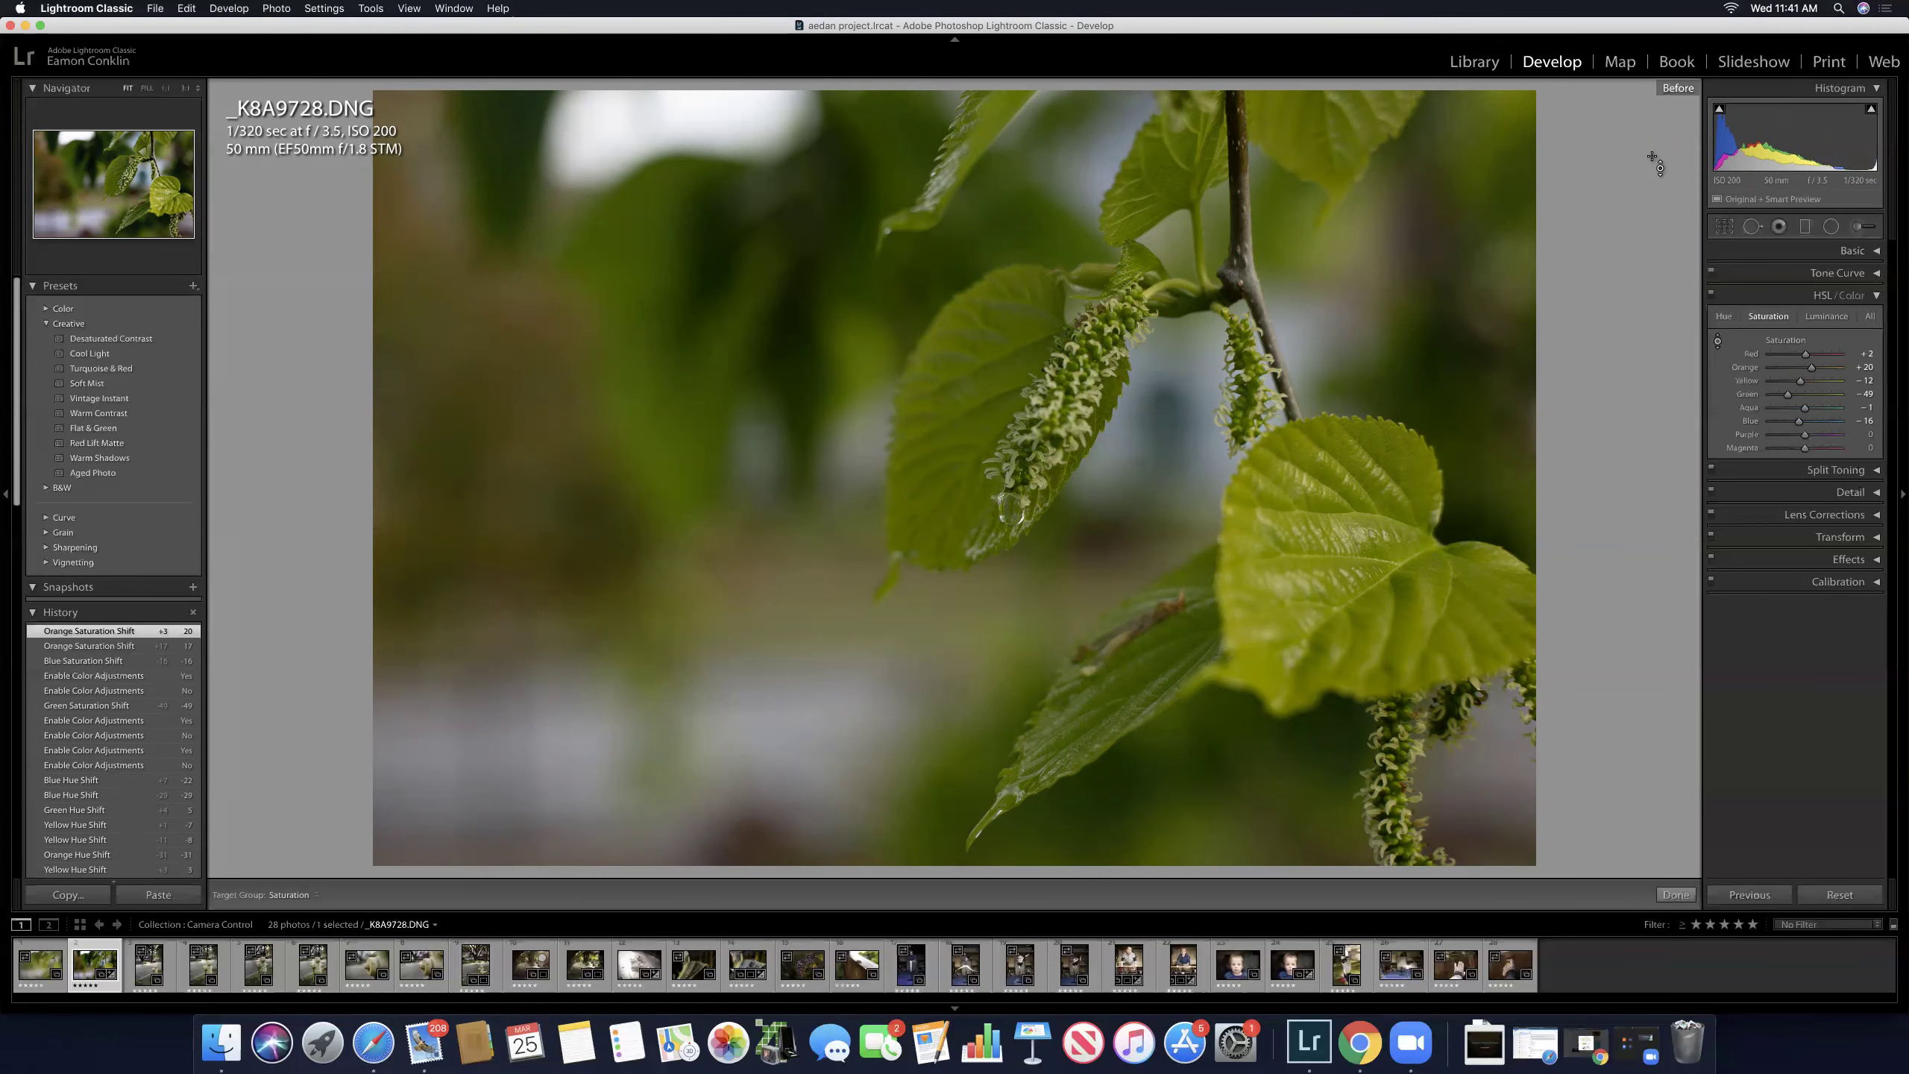
pyautogui.press('\\')
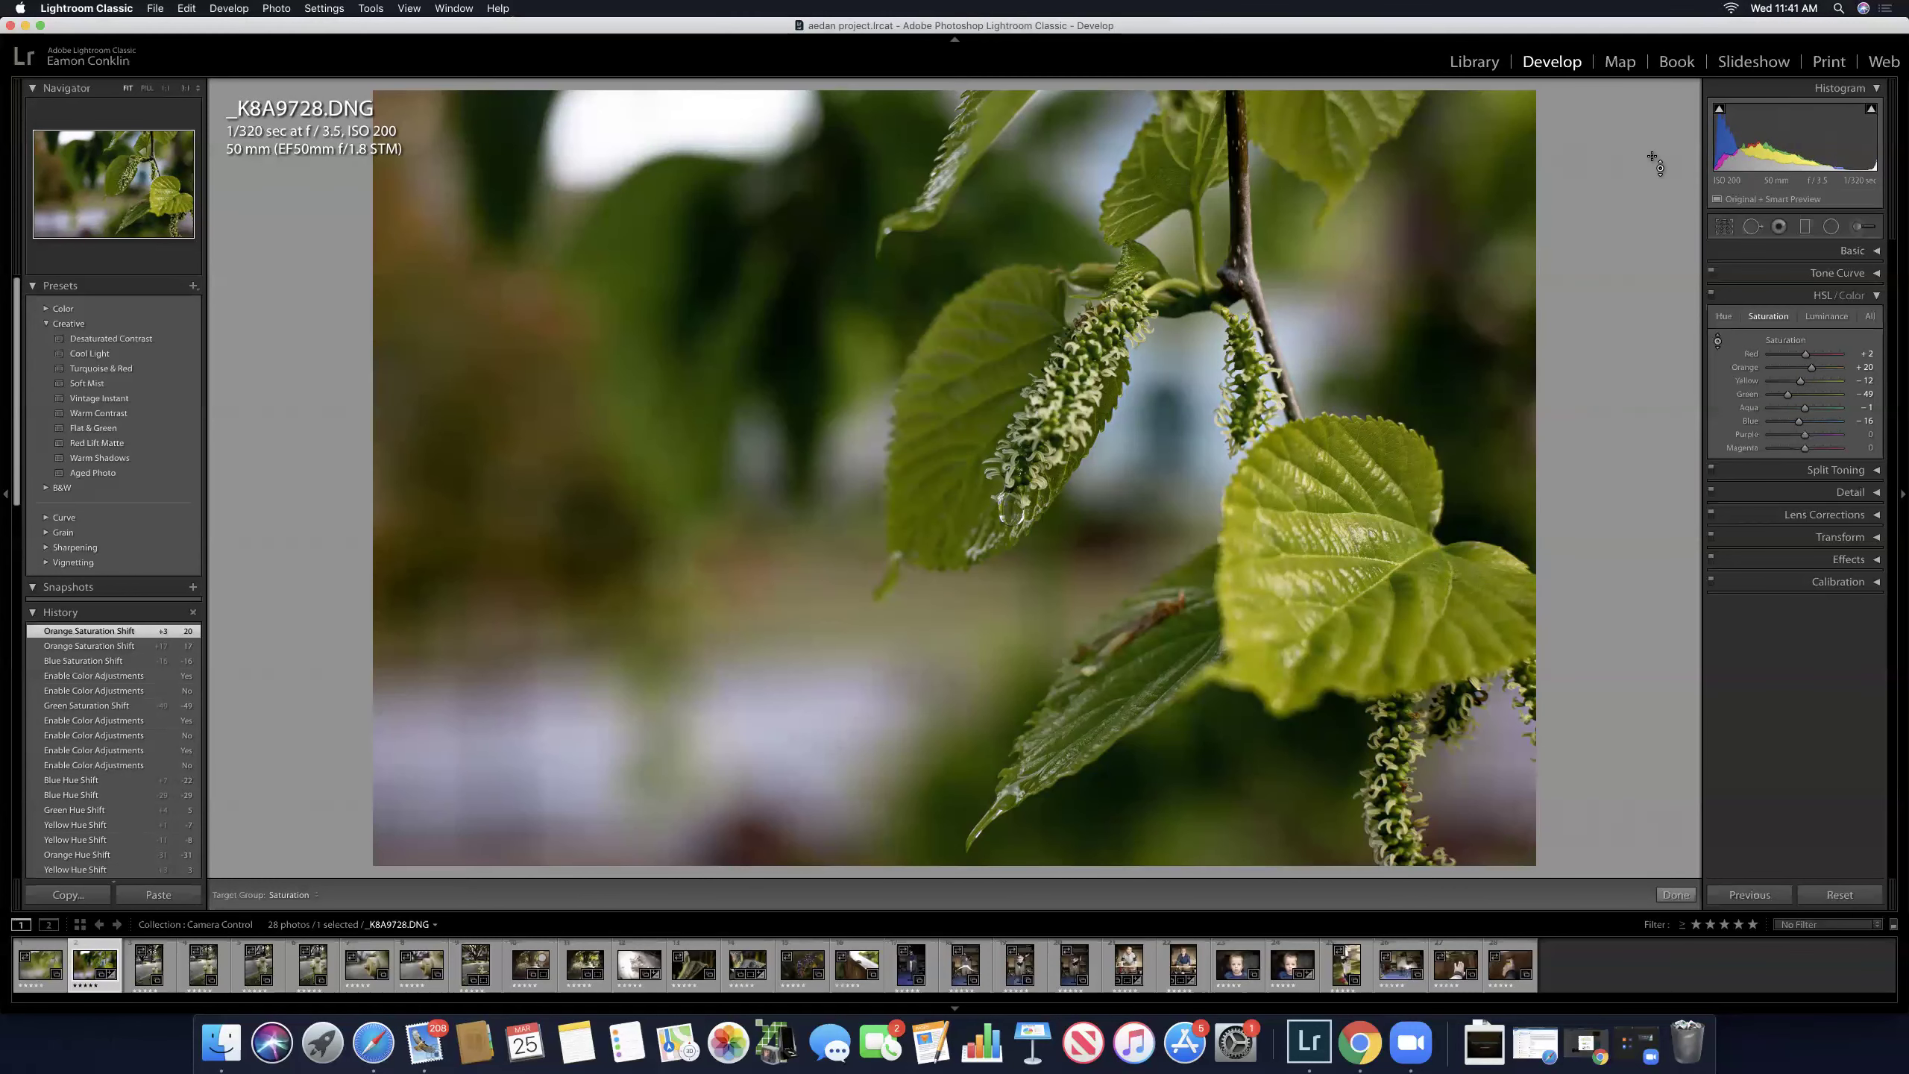
pyautogui.press('\\')
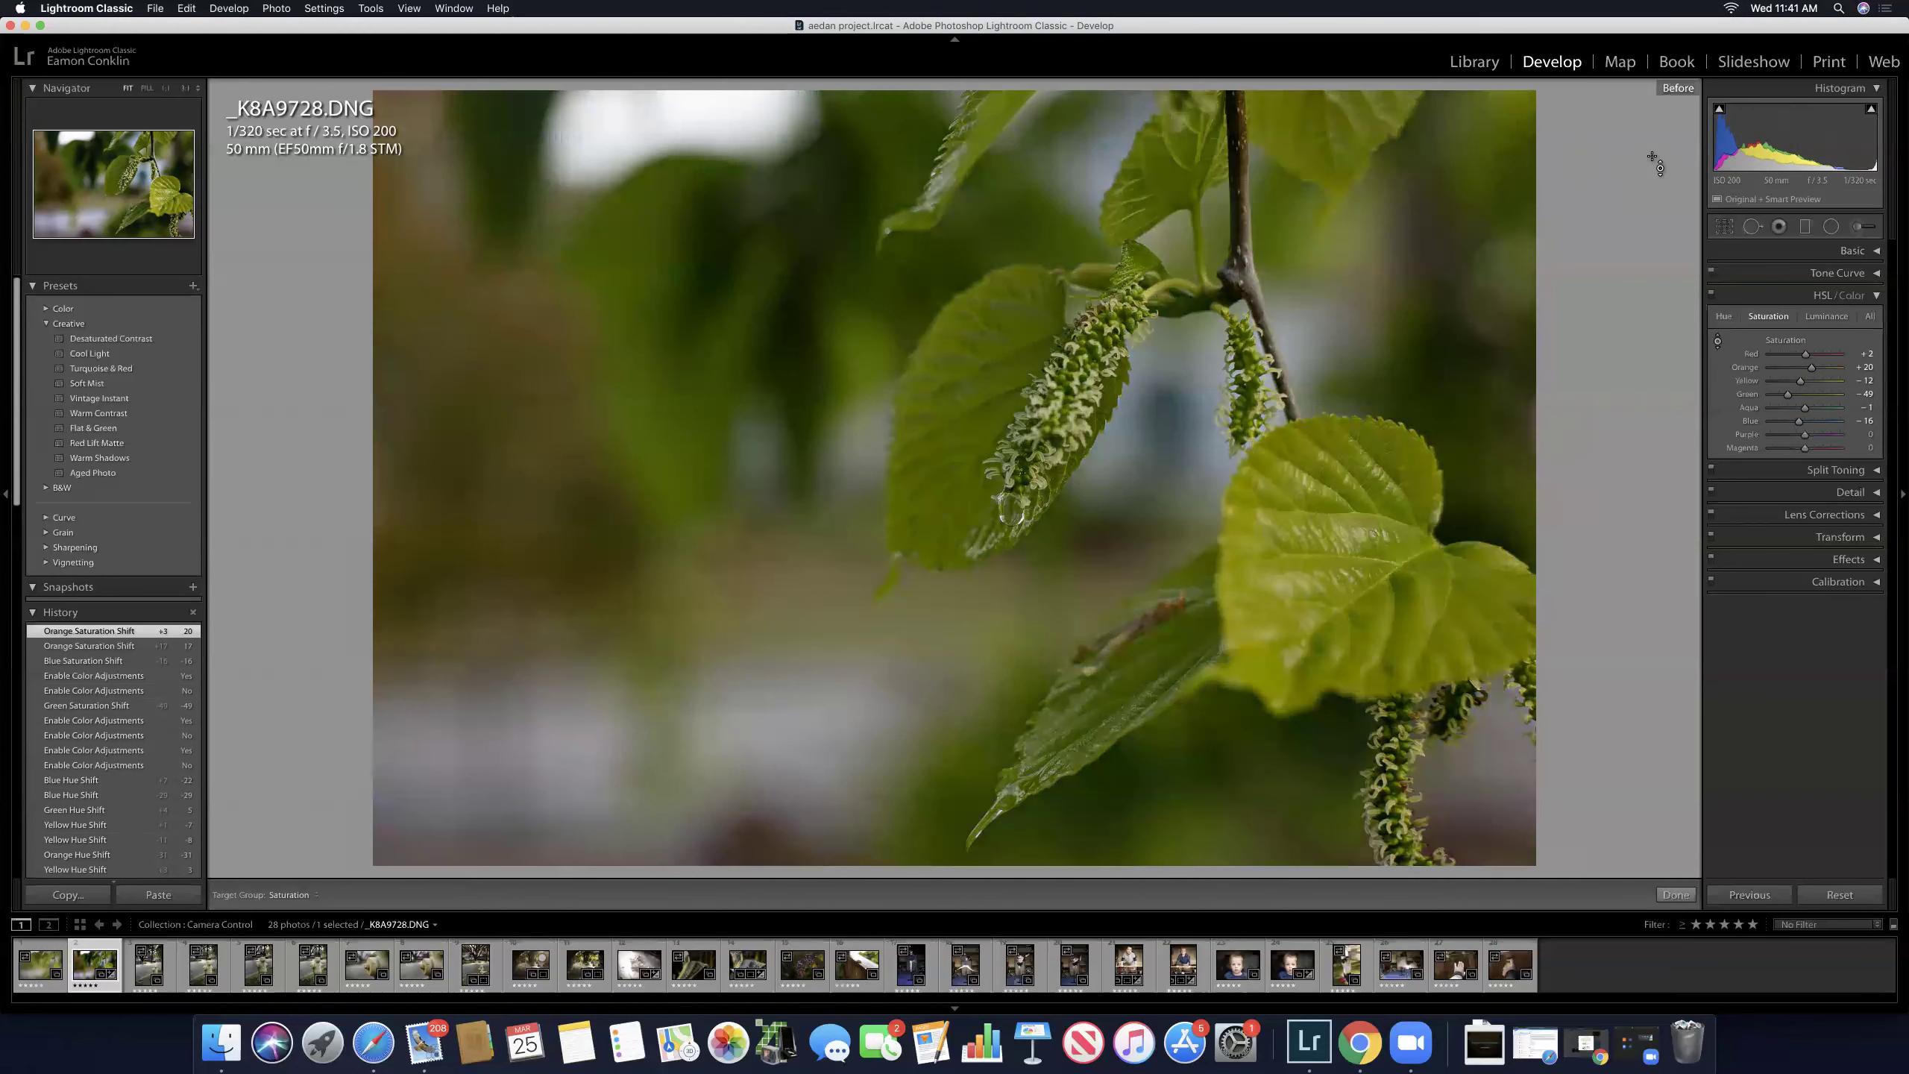
pyautogui.press('\\')
pyautogui.press('\\')
pyautogui.press('\\')
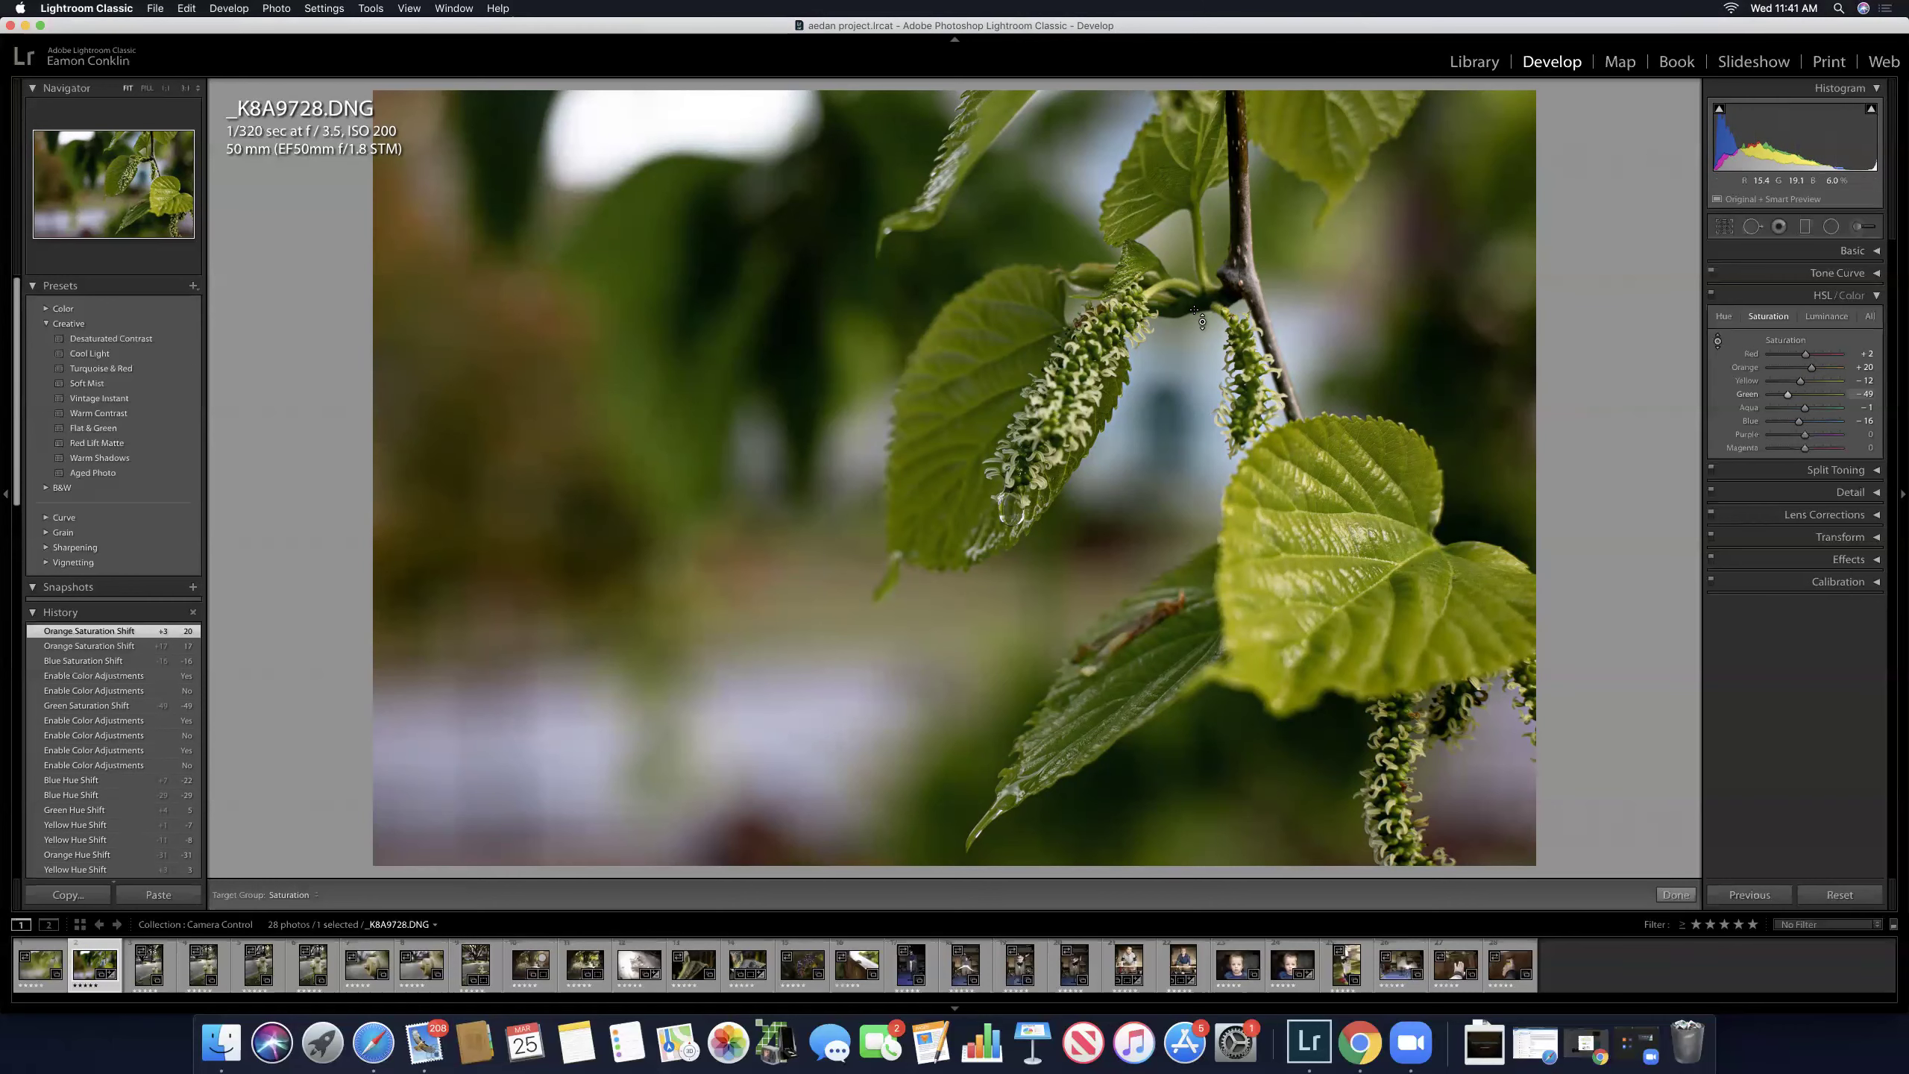
# Step: End targeted adjustment and compare the before and after views zoomed in on the hanging catkins
pyautogui.click(1717, 341)
pyautogui.click(1082, 350)
pyautogui.press('super+equal')
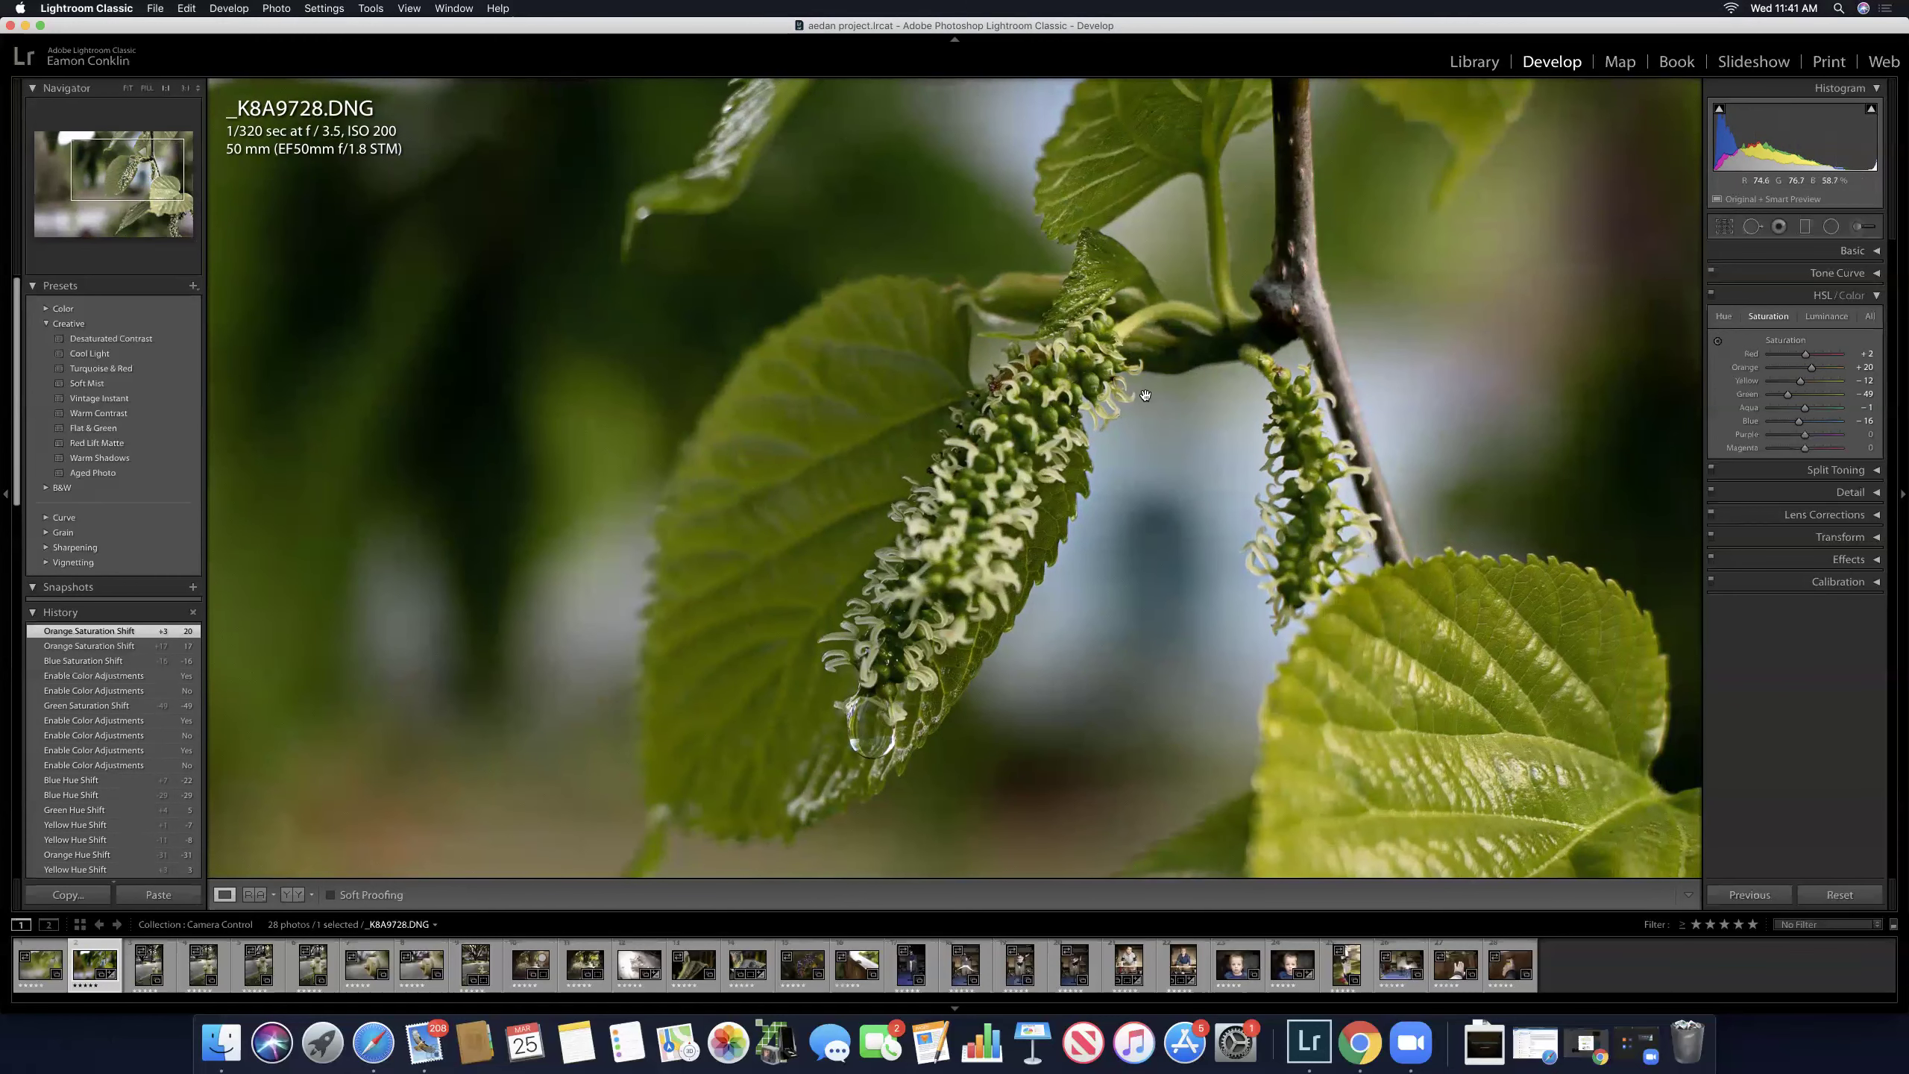
pyautogui.press('\\')
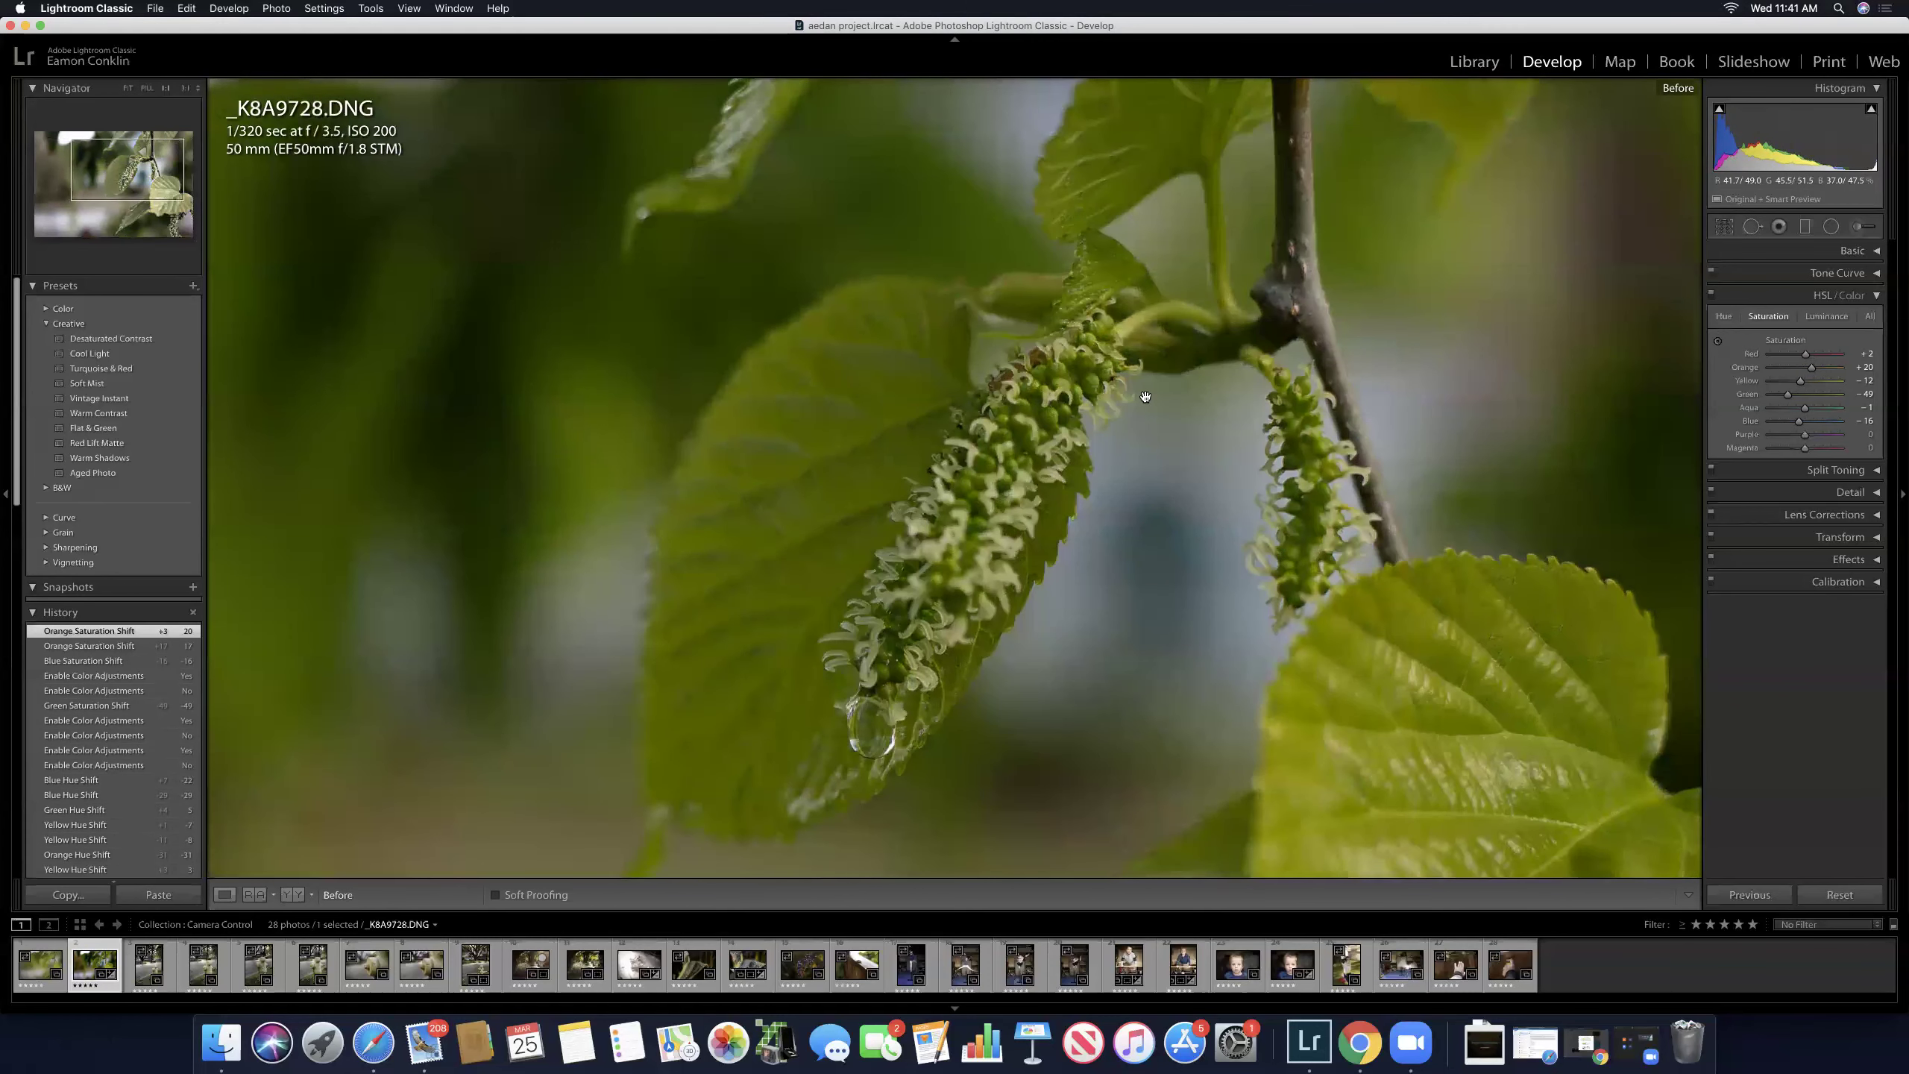
pyautogui.press('\\')
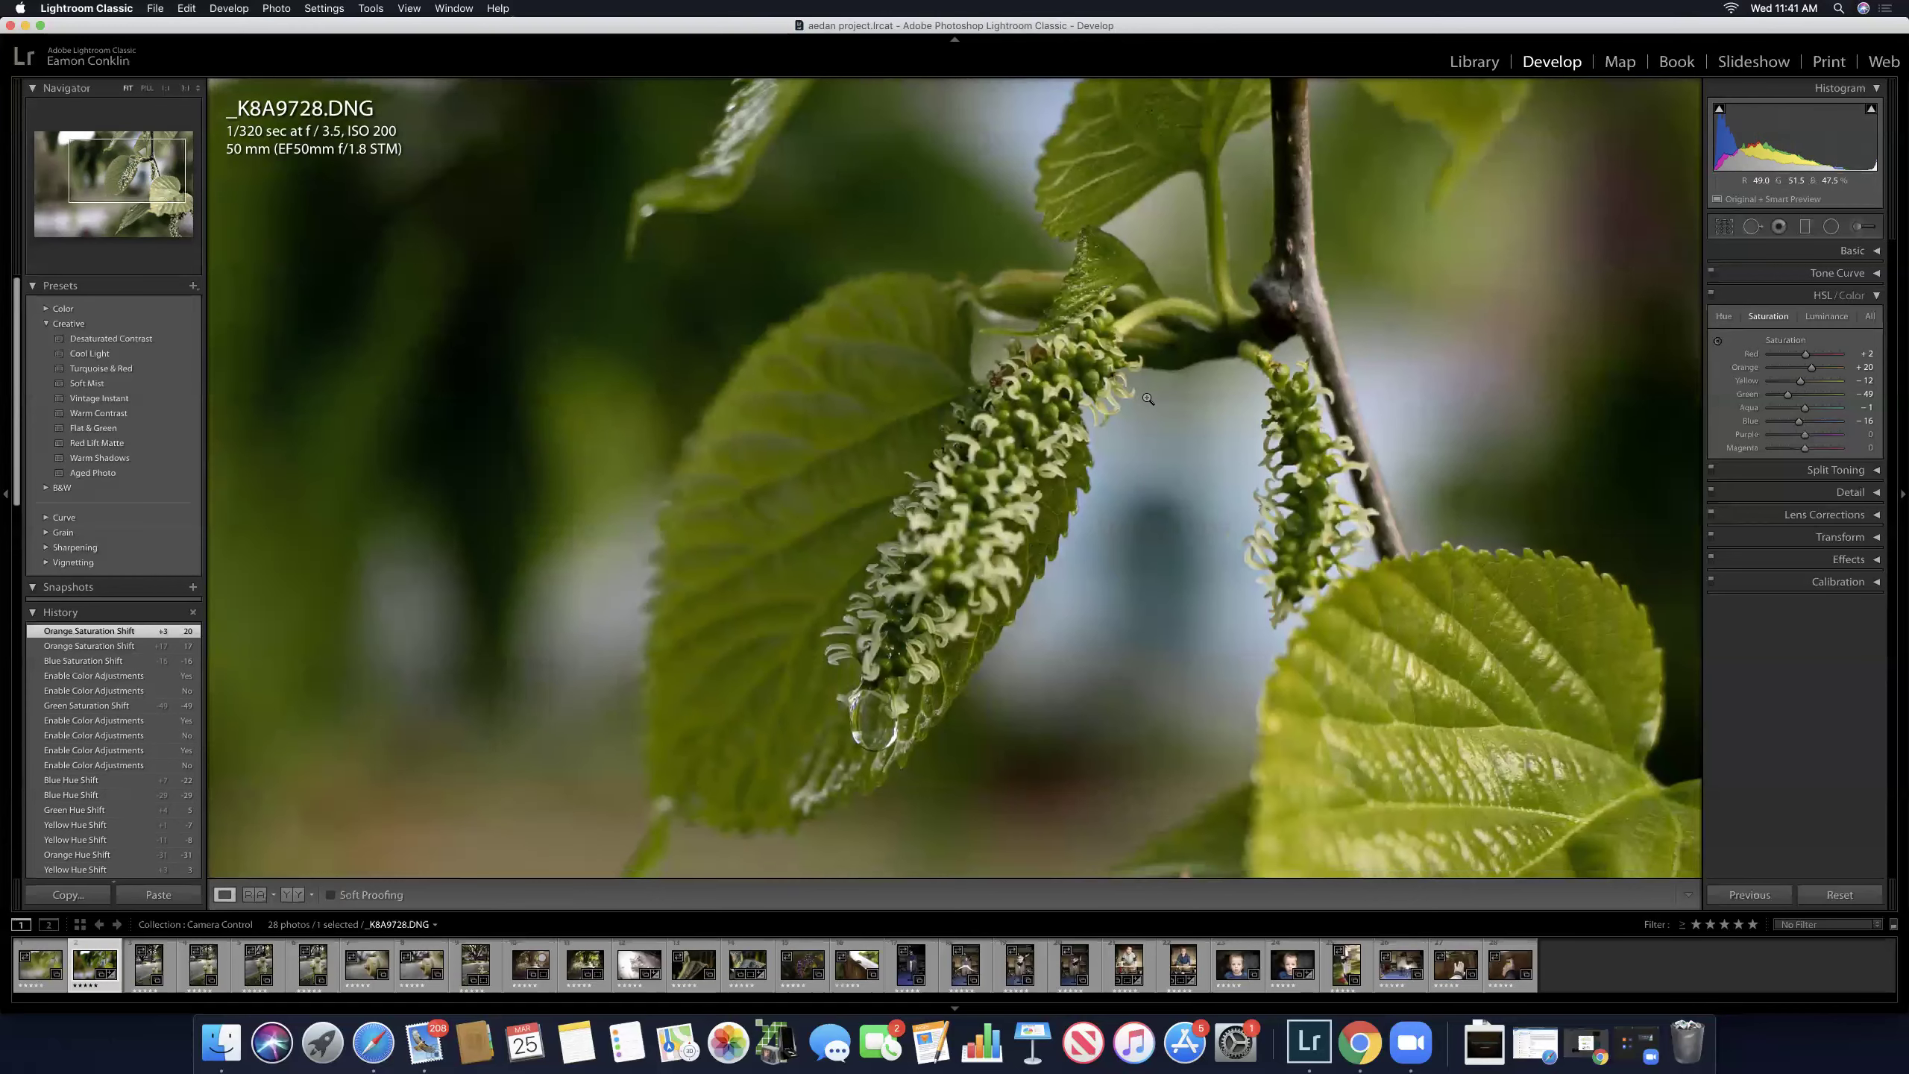
pyautogui.click(1148, 399)
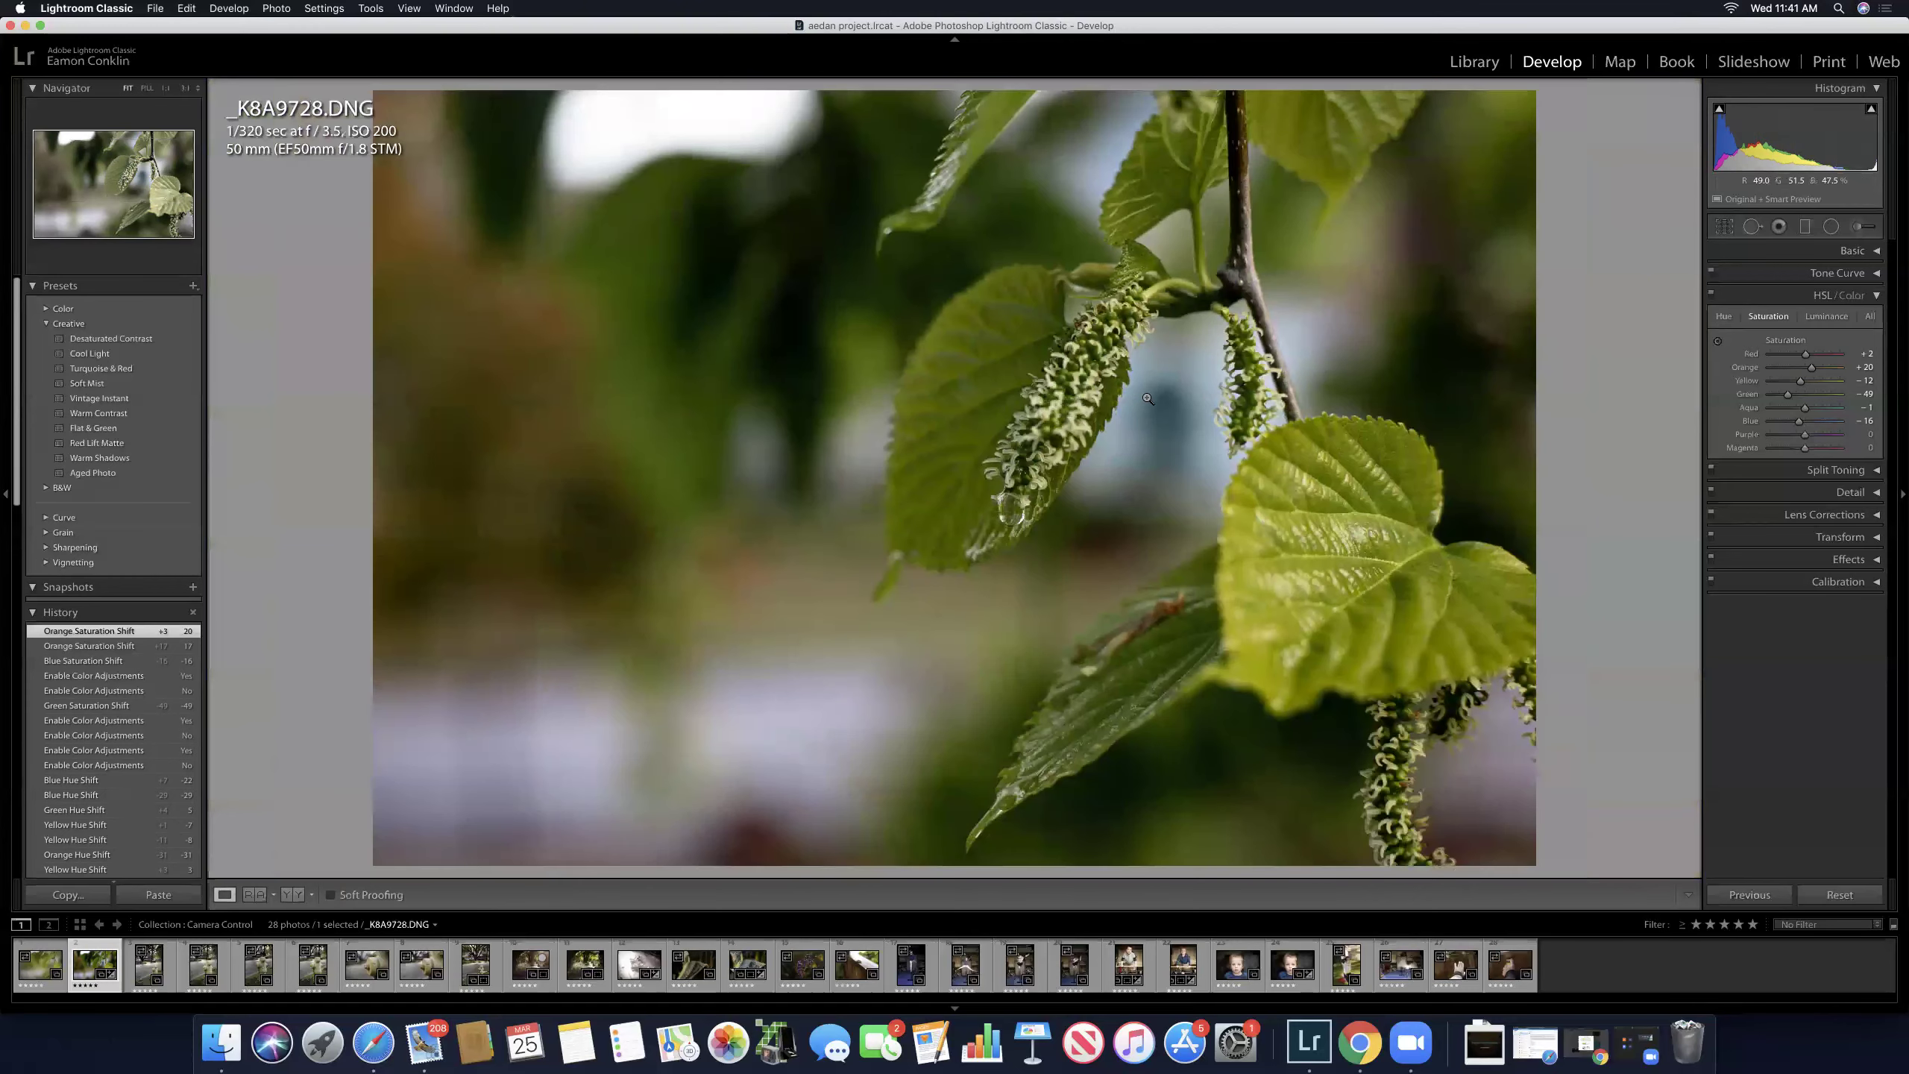
# Step: Close the HSL settings, open Split Toning and set the Highlights hue to 182
pyautogui.click(1875, 295)
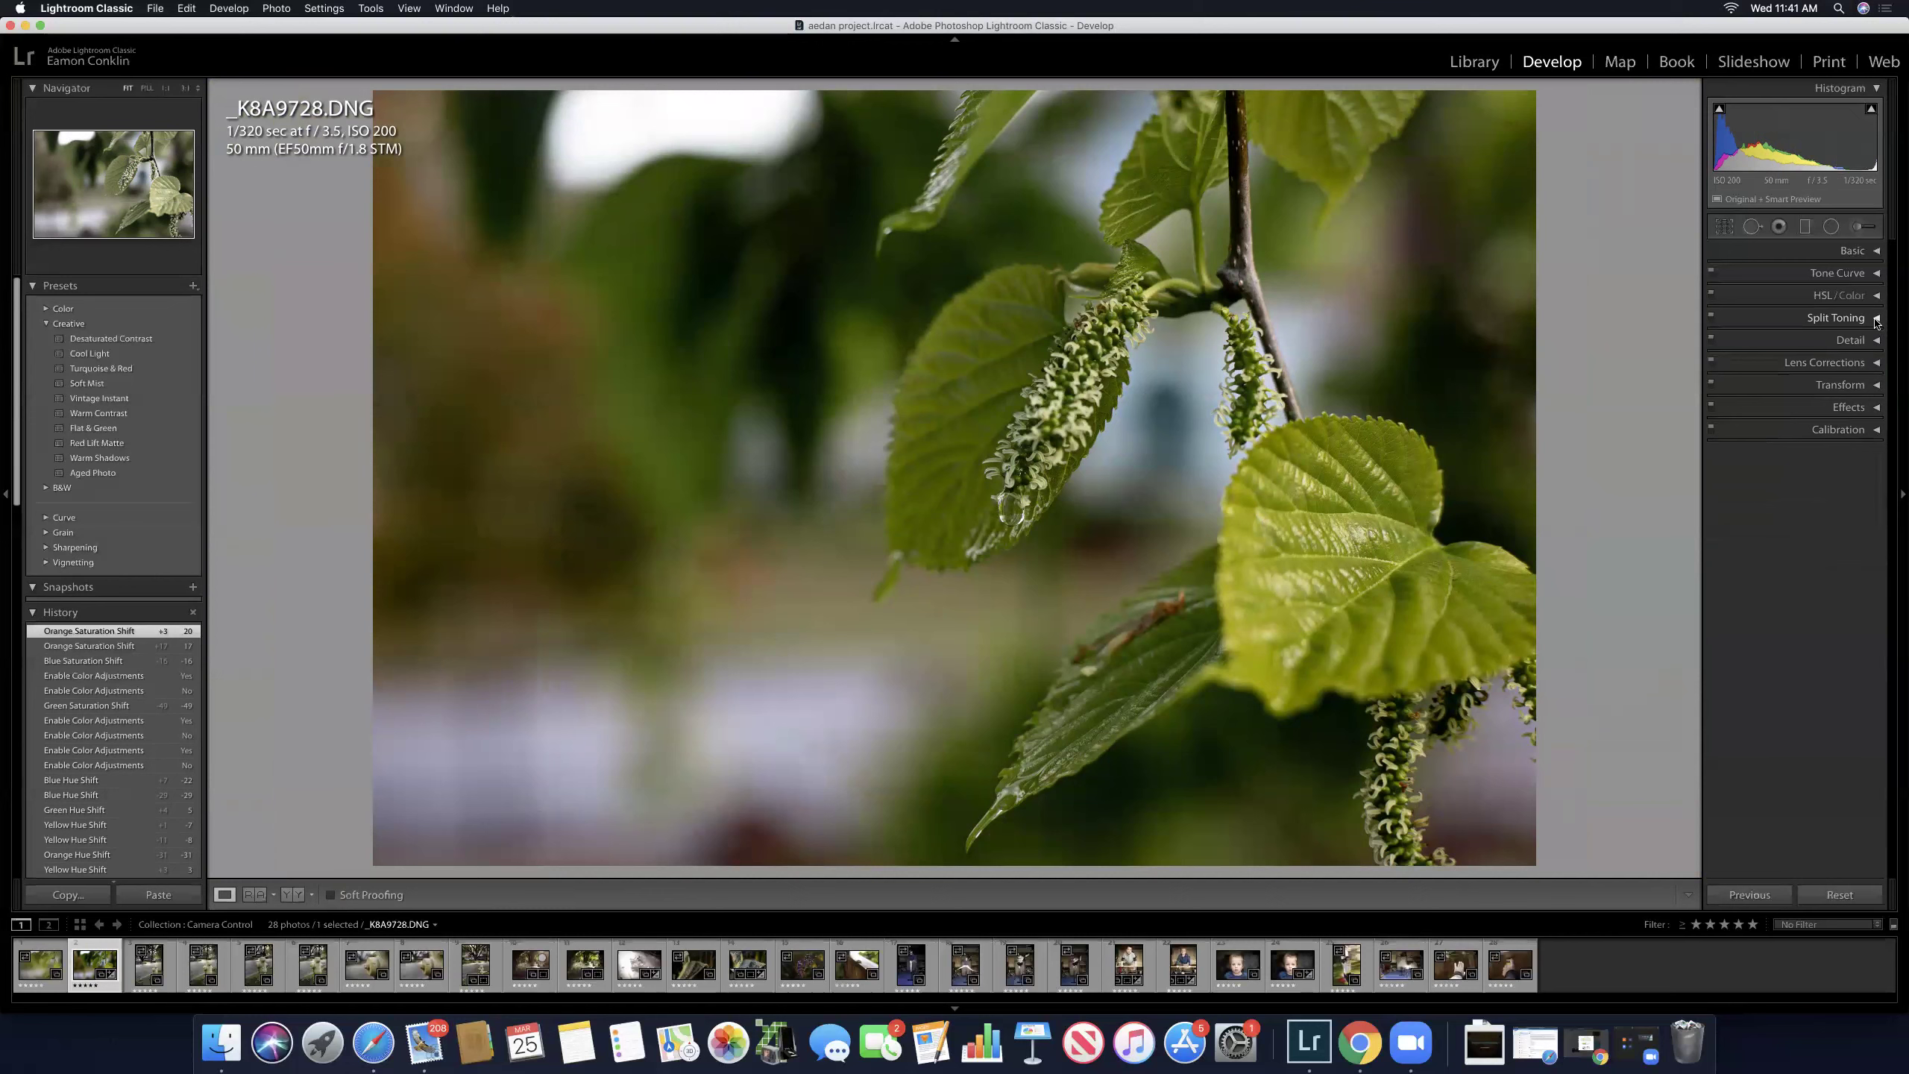
pyautogui.click(1875, 318)
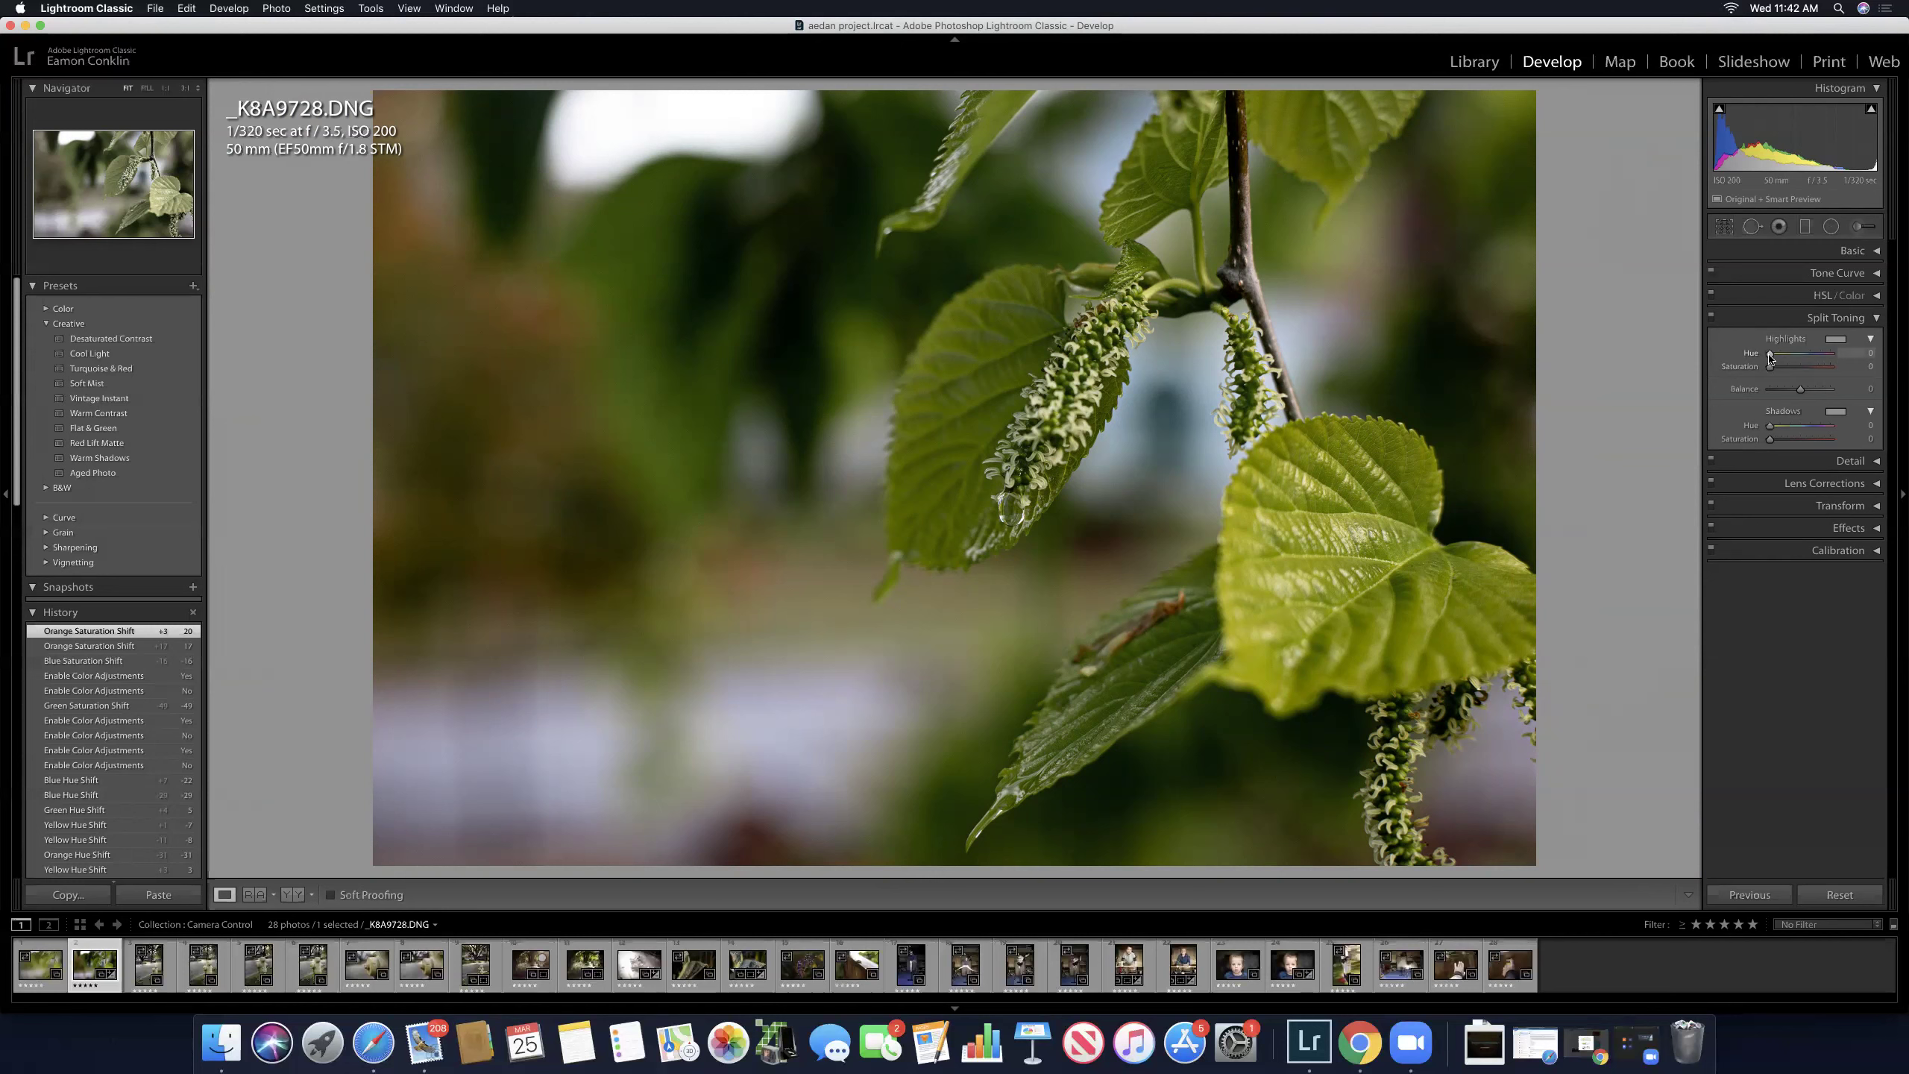
pyautogui.moveTo(1787, 355); pyautogui.dragTo(1737, 370)
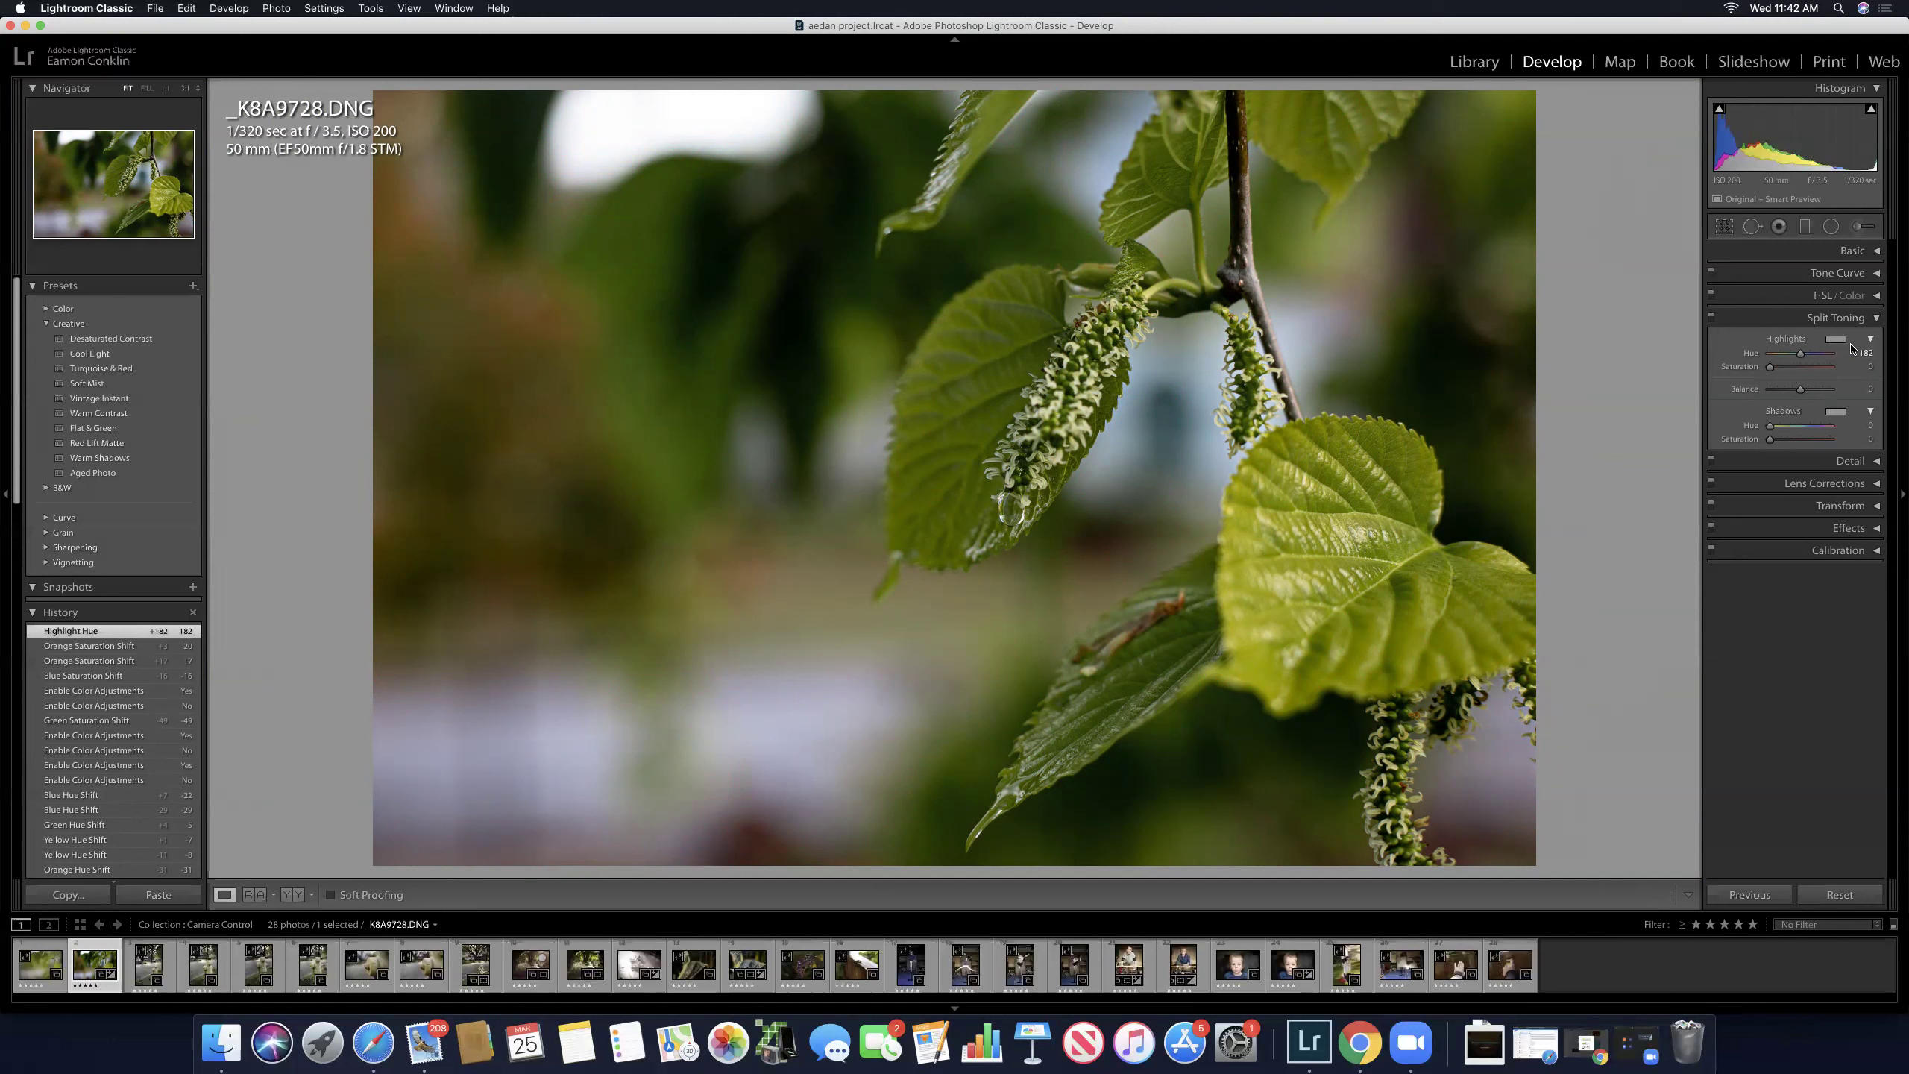
# Step: Try several blue, teal and green tints from the Highlights color picker, ending on hue 66 with saturation 57
pyautogui.click(1839, 343)
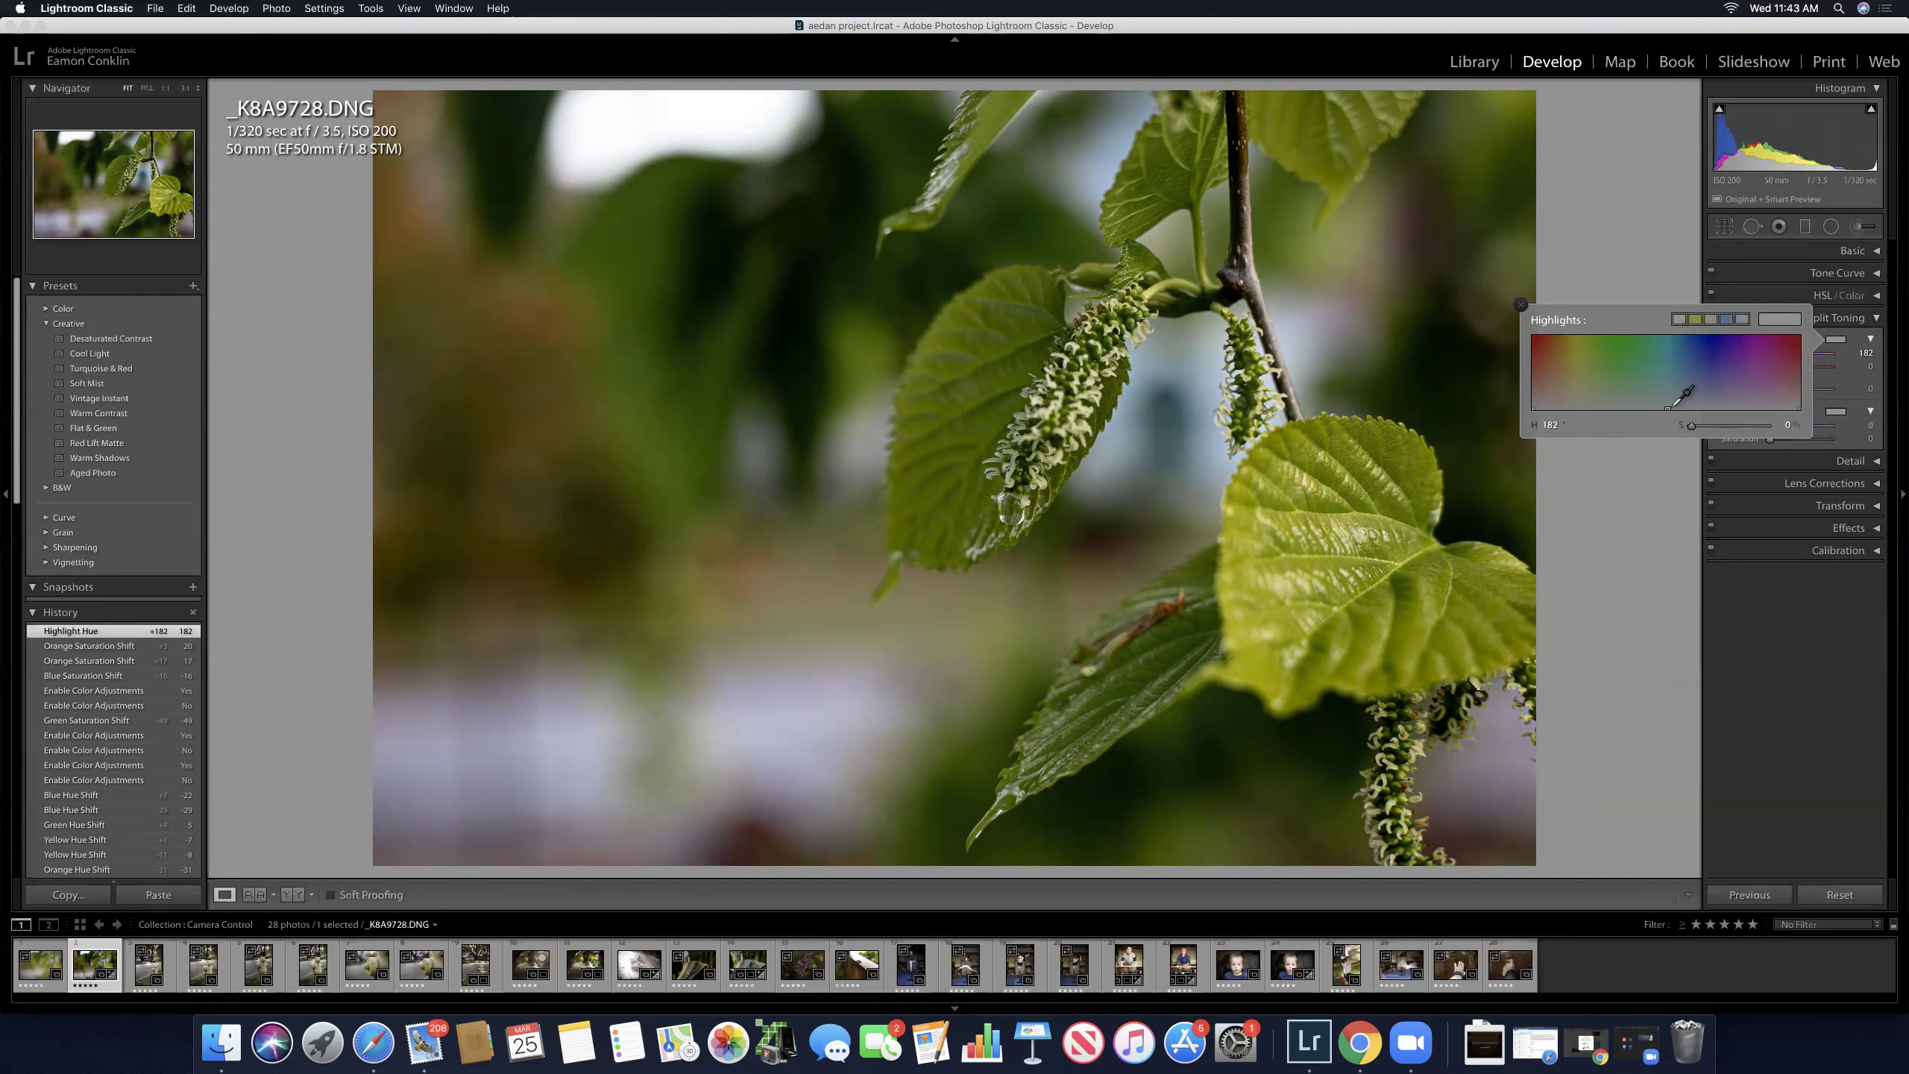
pyautogui.click(1668, 378)
pyautogui.click(1704, 374)
pyautogui.click(1661, 397)
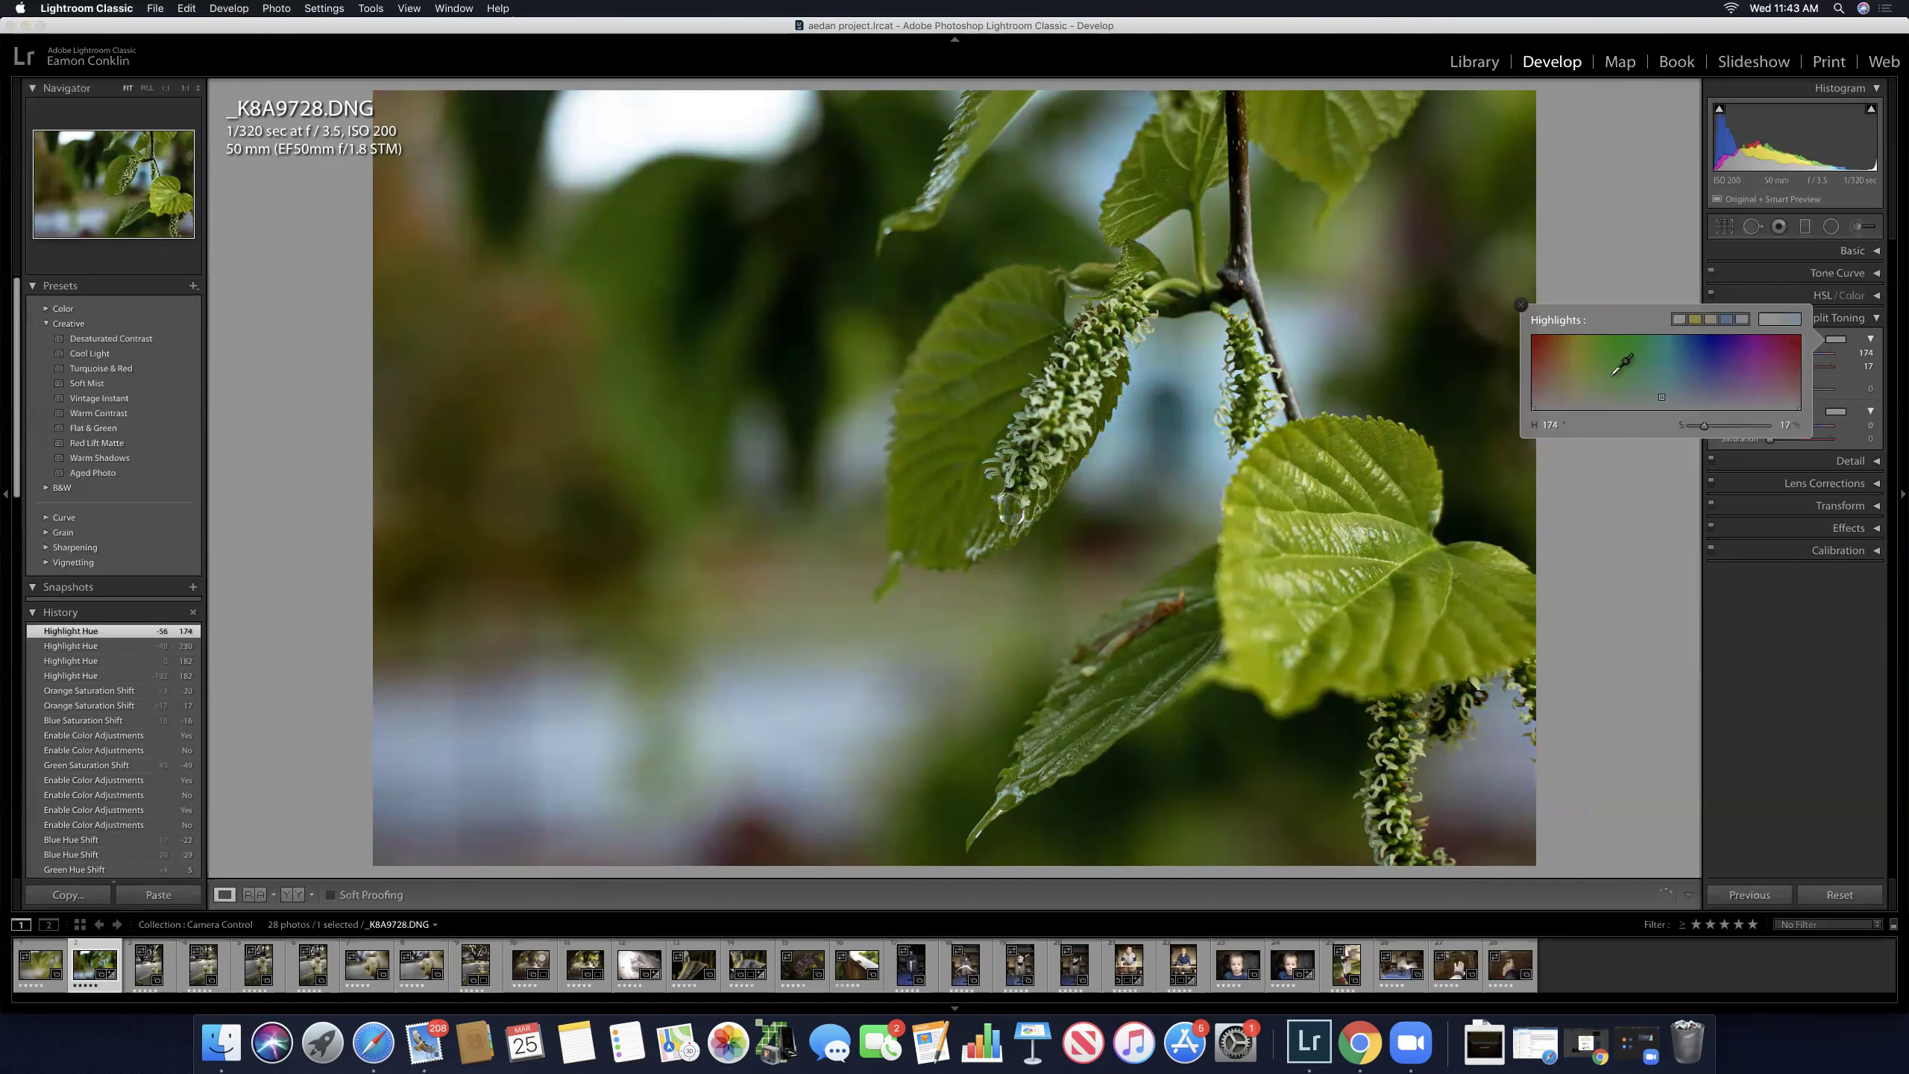
pyautogui.click(1598, 365)
pyautogui.click(1582, 367)
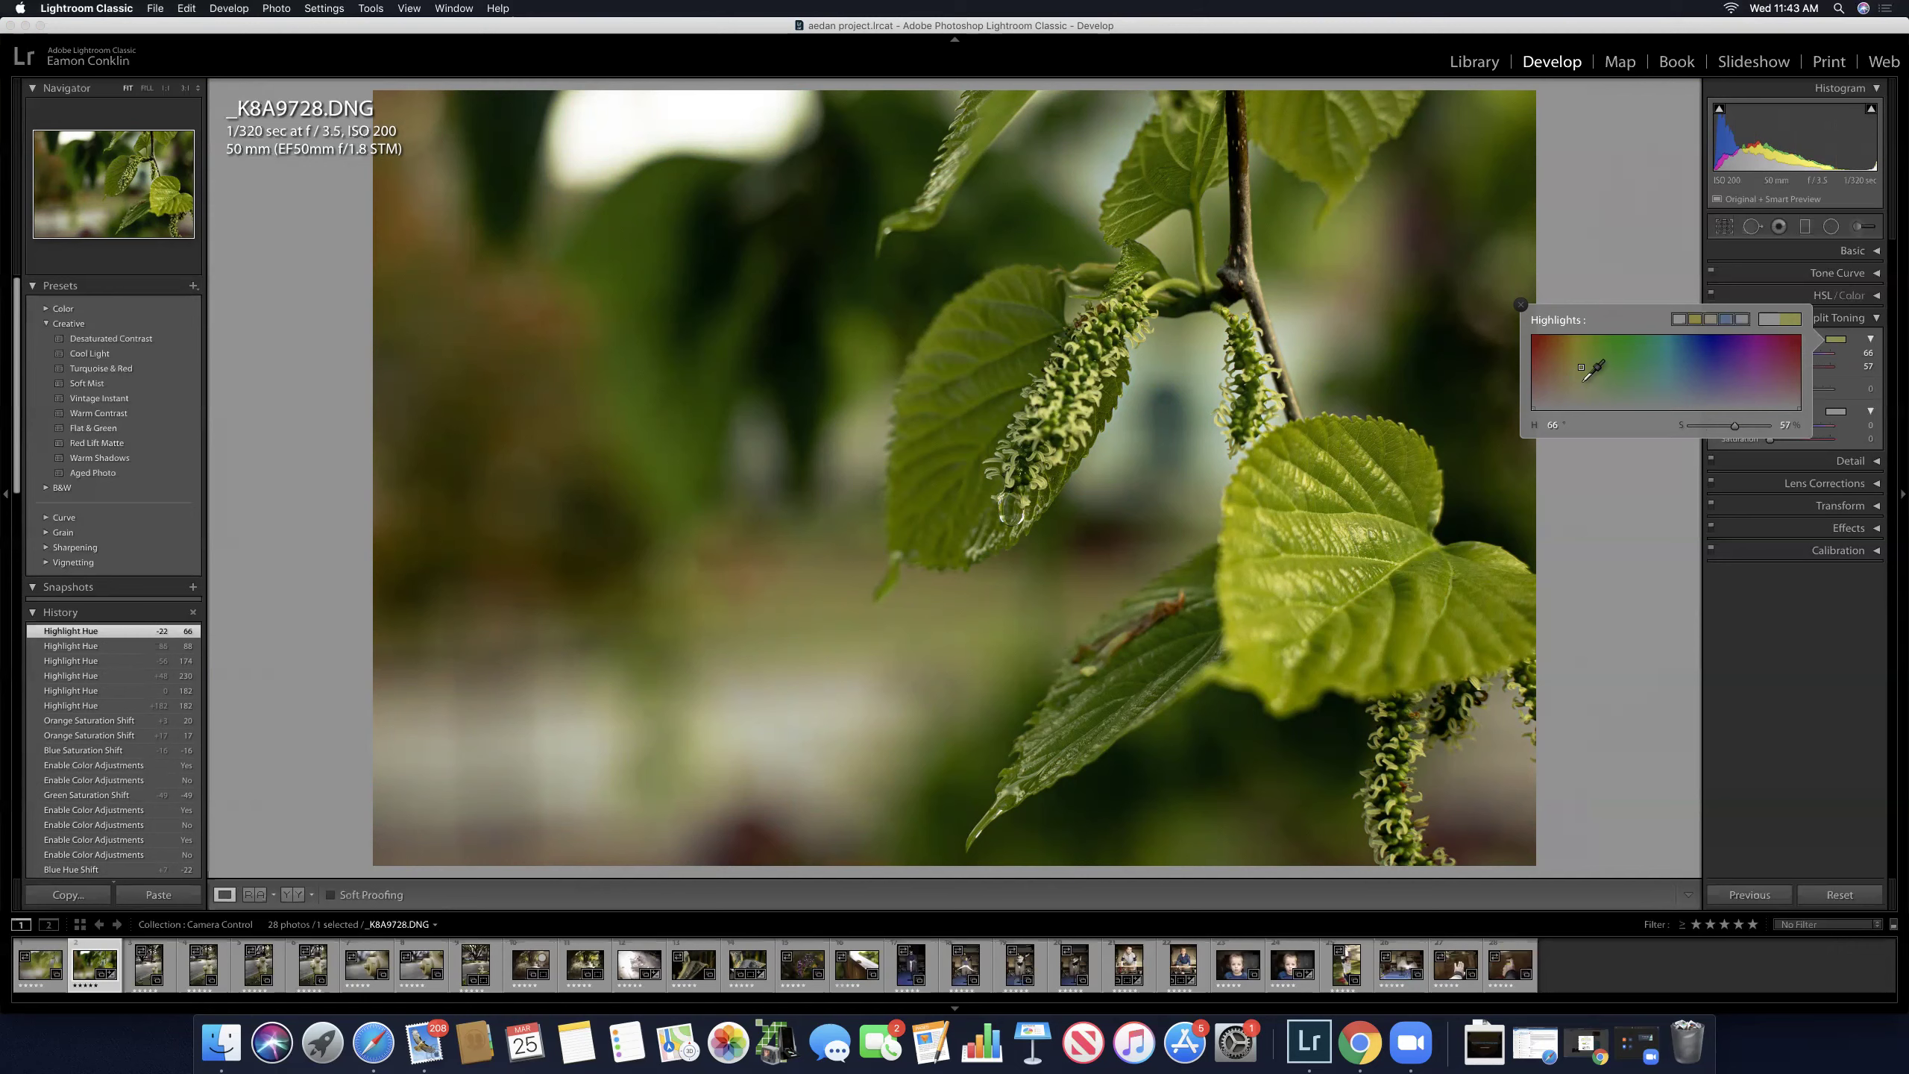
# Step: Try several muted yellow, orange and green tints for the split toning Highlights, settling on hue 45 with saturation 20
pyautogui.moveTo(1585, 378); pyautogui.dragTo(1579, 392)
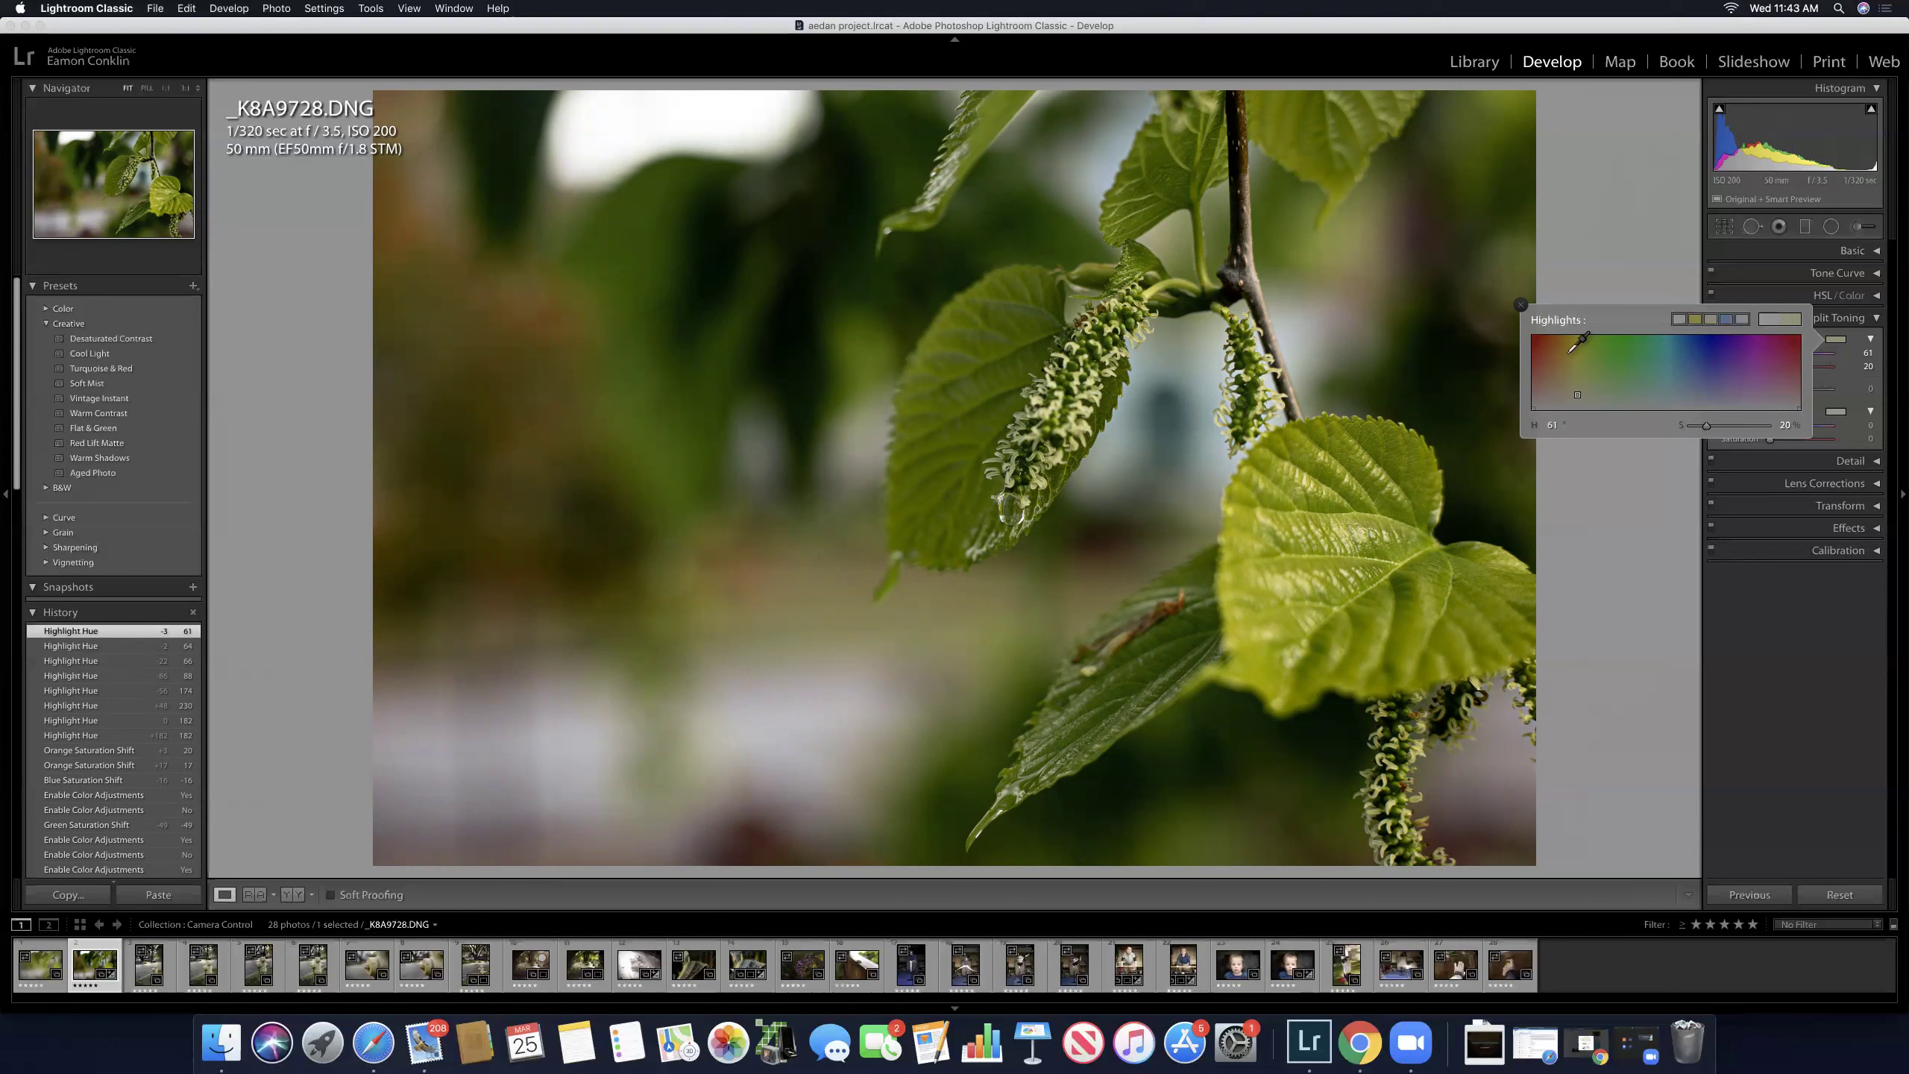
pyautogui.click(1566, 392)
pyautogui.click(1567, 392)
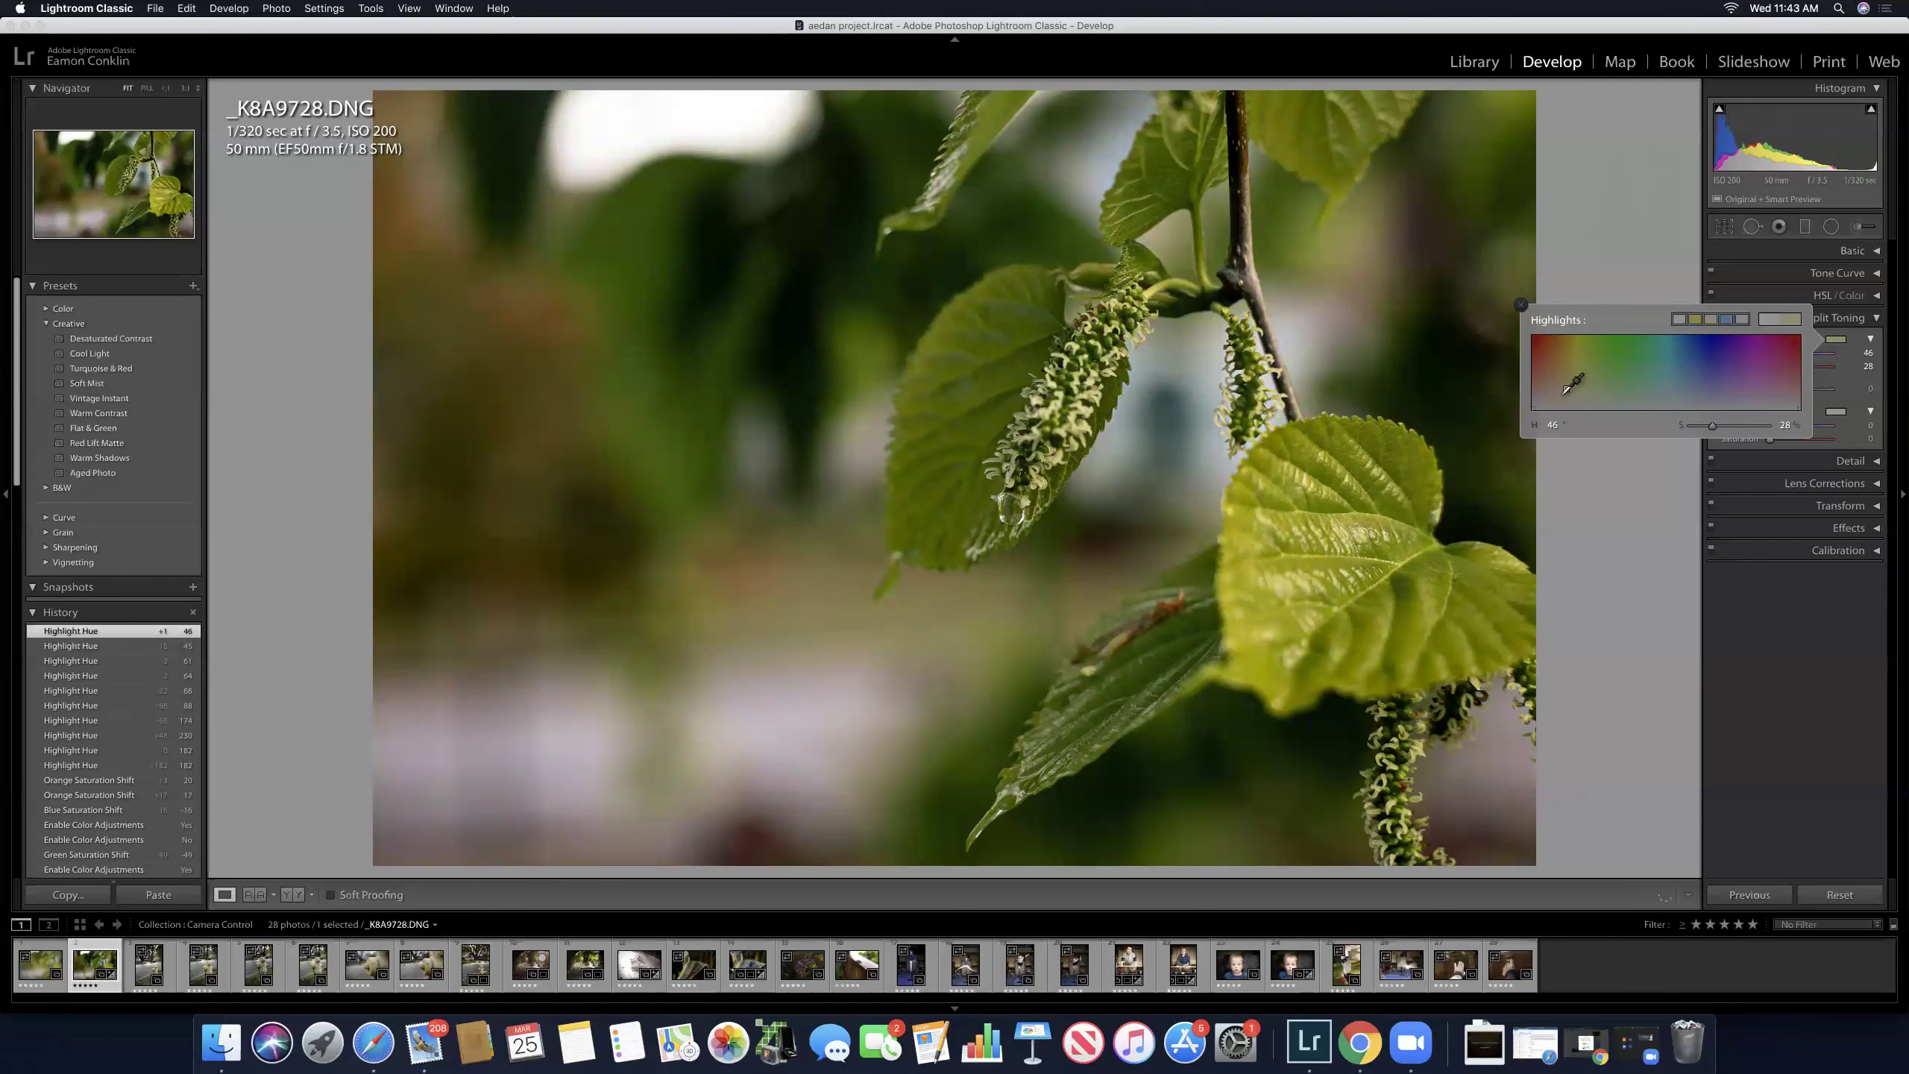
pyautogui.click(1562, 398)
pyautogui.click(1546, 396)
pyautogui.click(1560, 396)
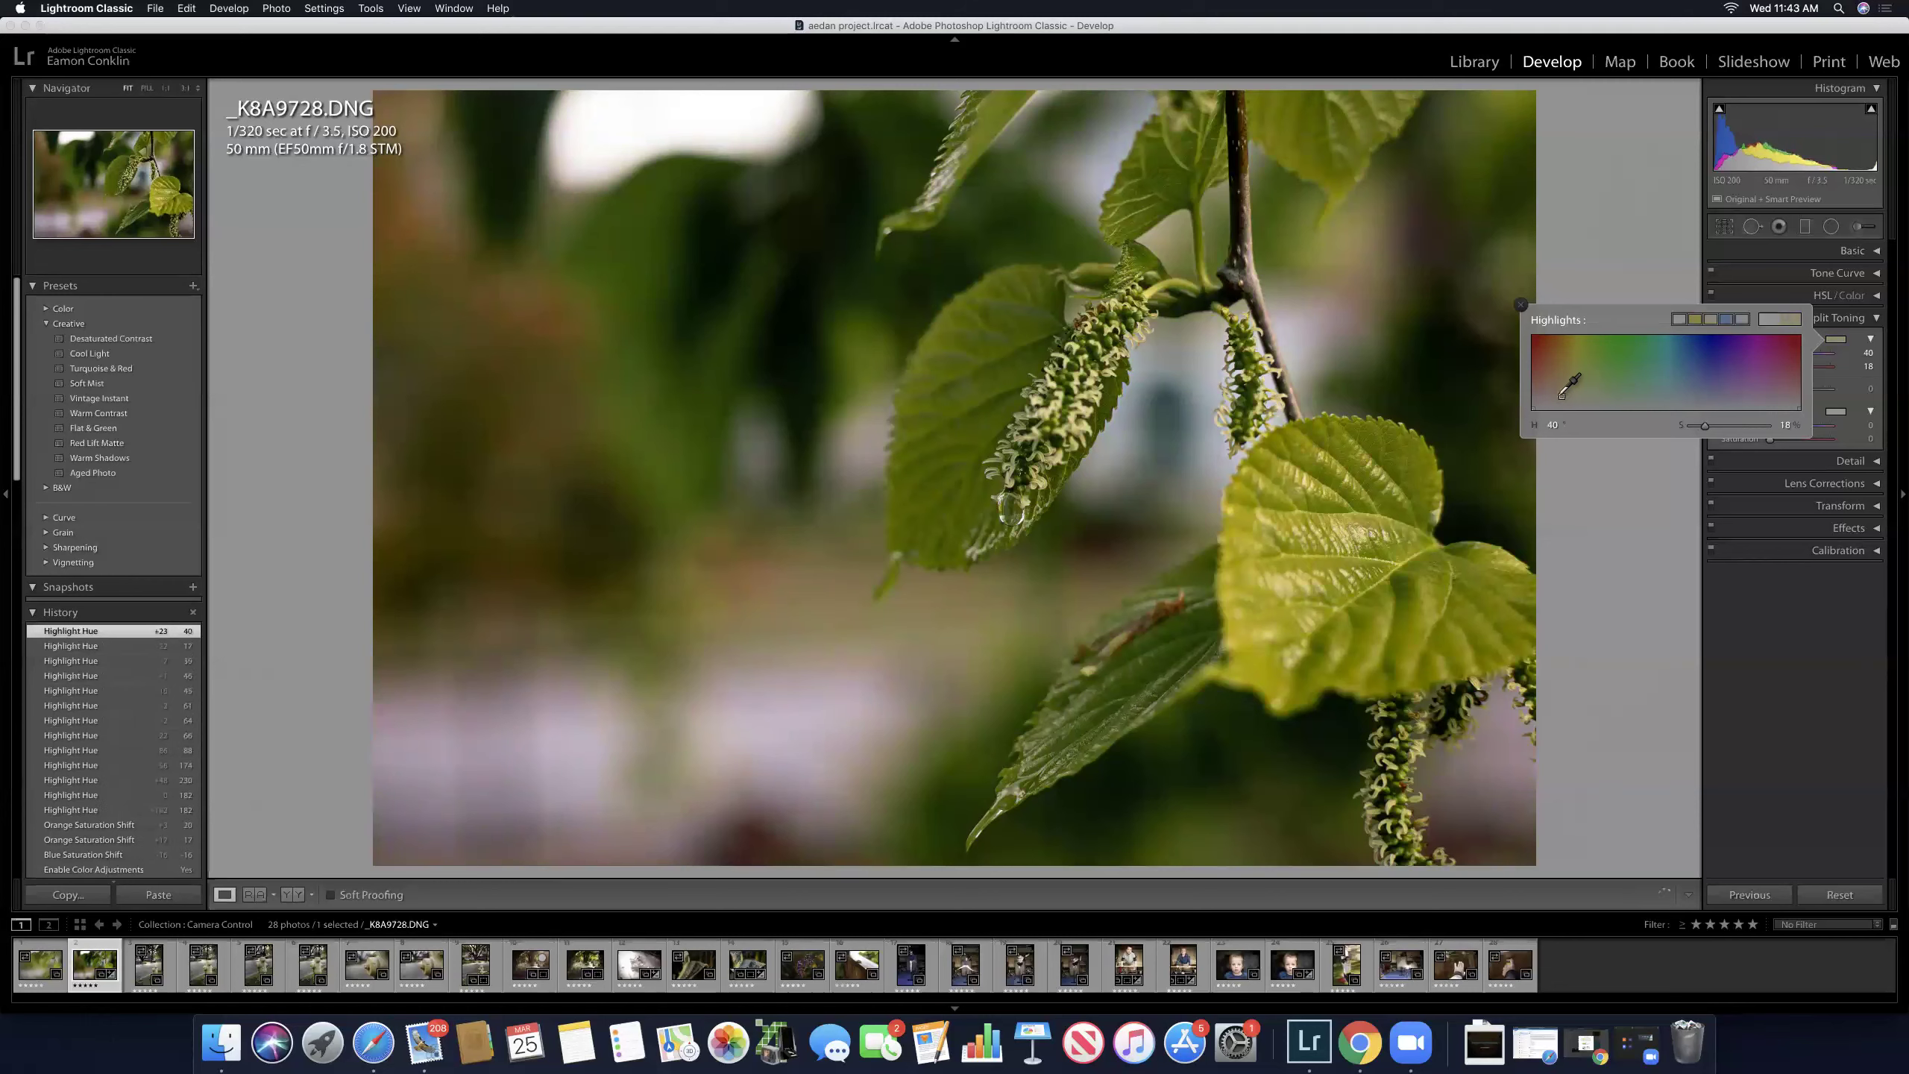
pyautogui.click(1619, 397)
pyautogui.click(1571, 394)
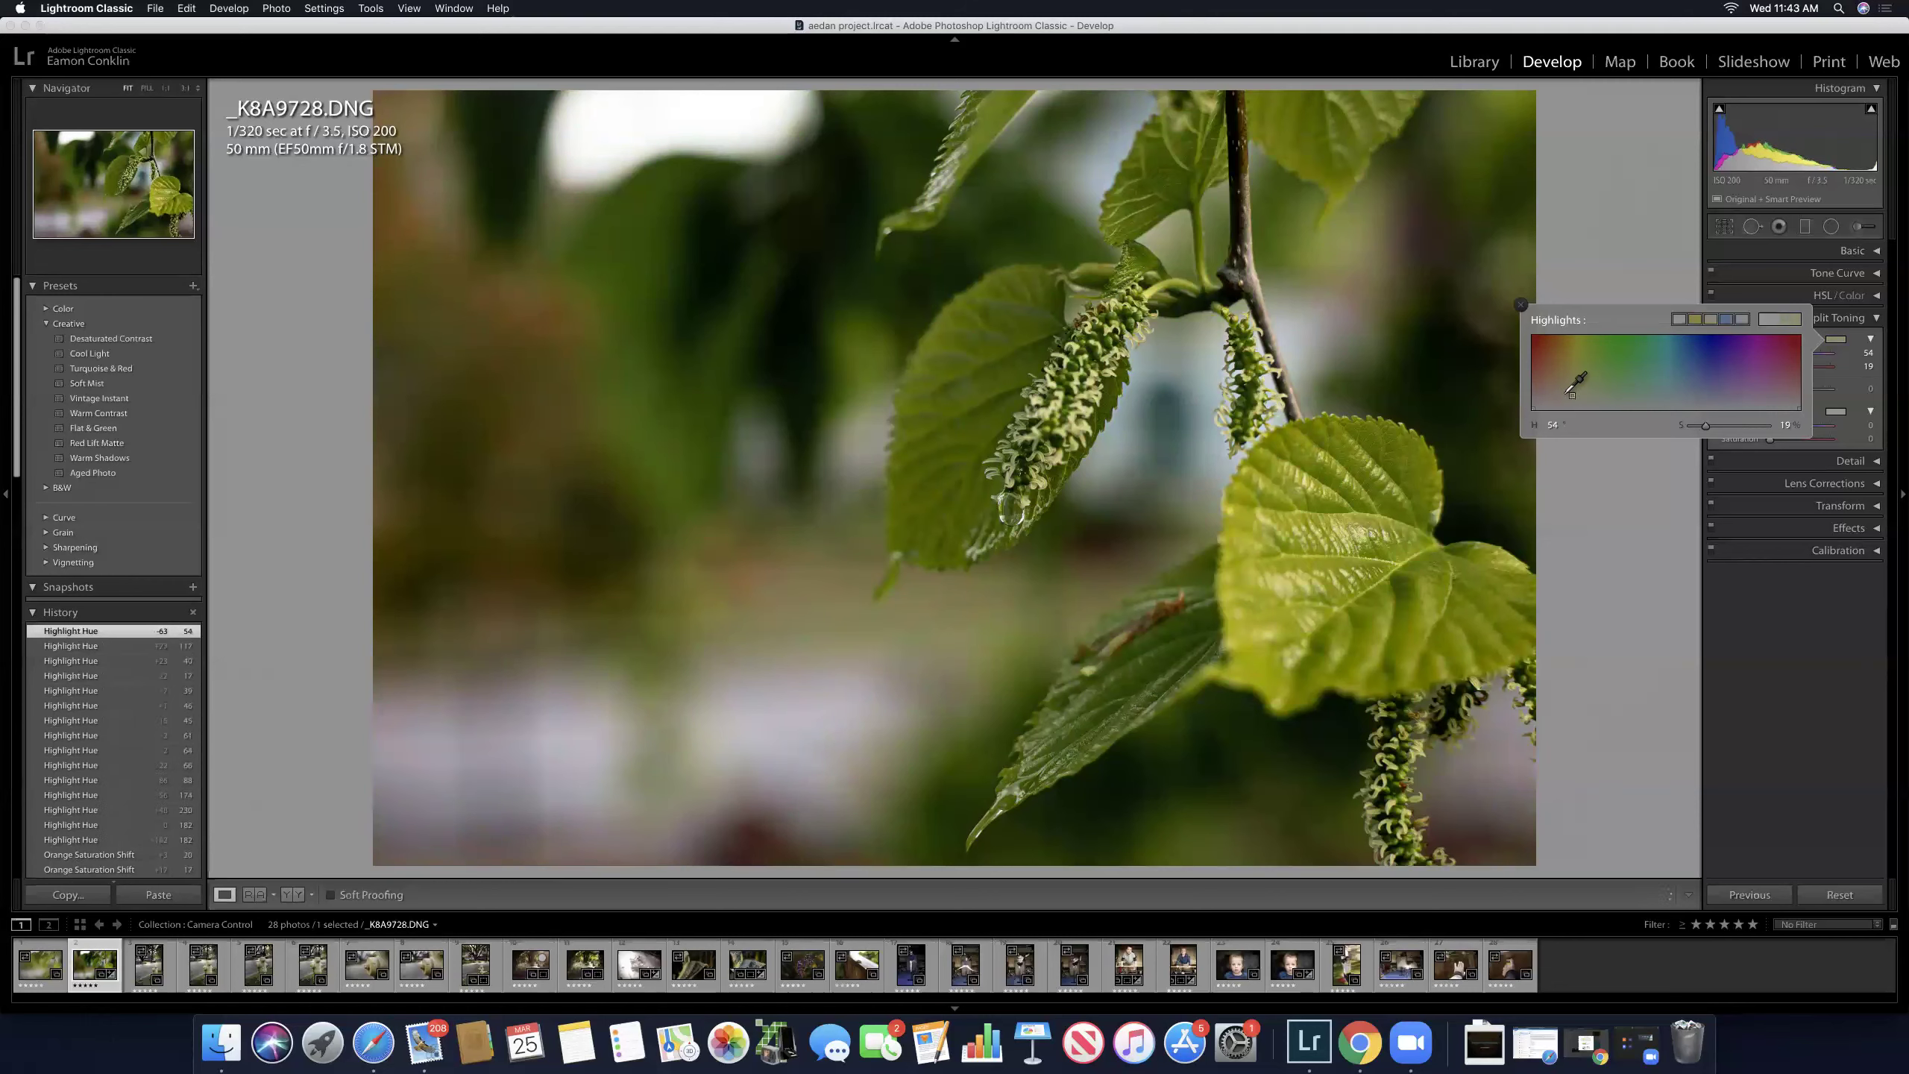
pyautogui.click(1565, 393)
pyautogui.click(1520, 305)
# Step: Tint the split toning Shadows a muted blue-violet with hue 258 and saturation 17
pyautogui.click(1836, 411)
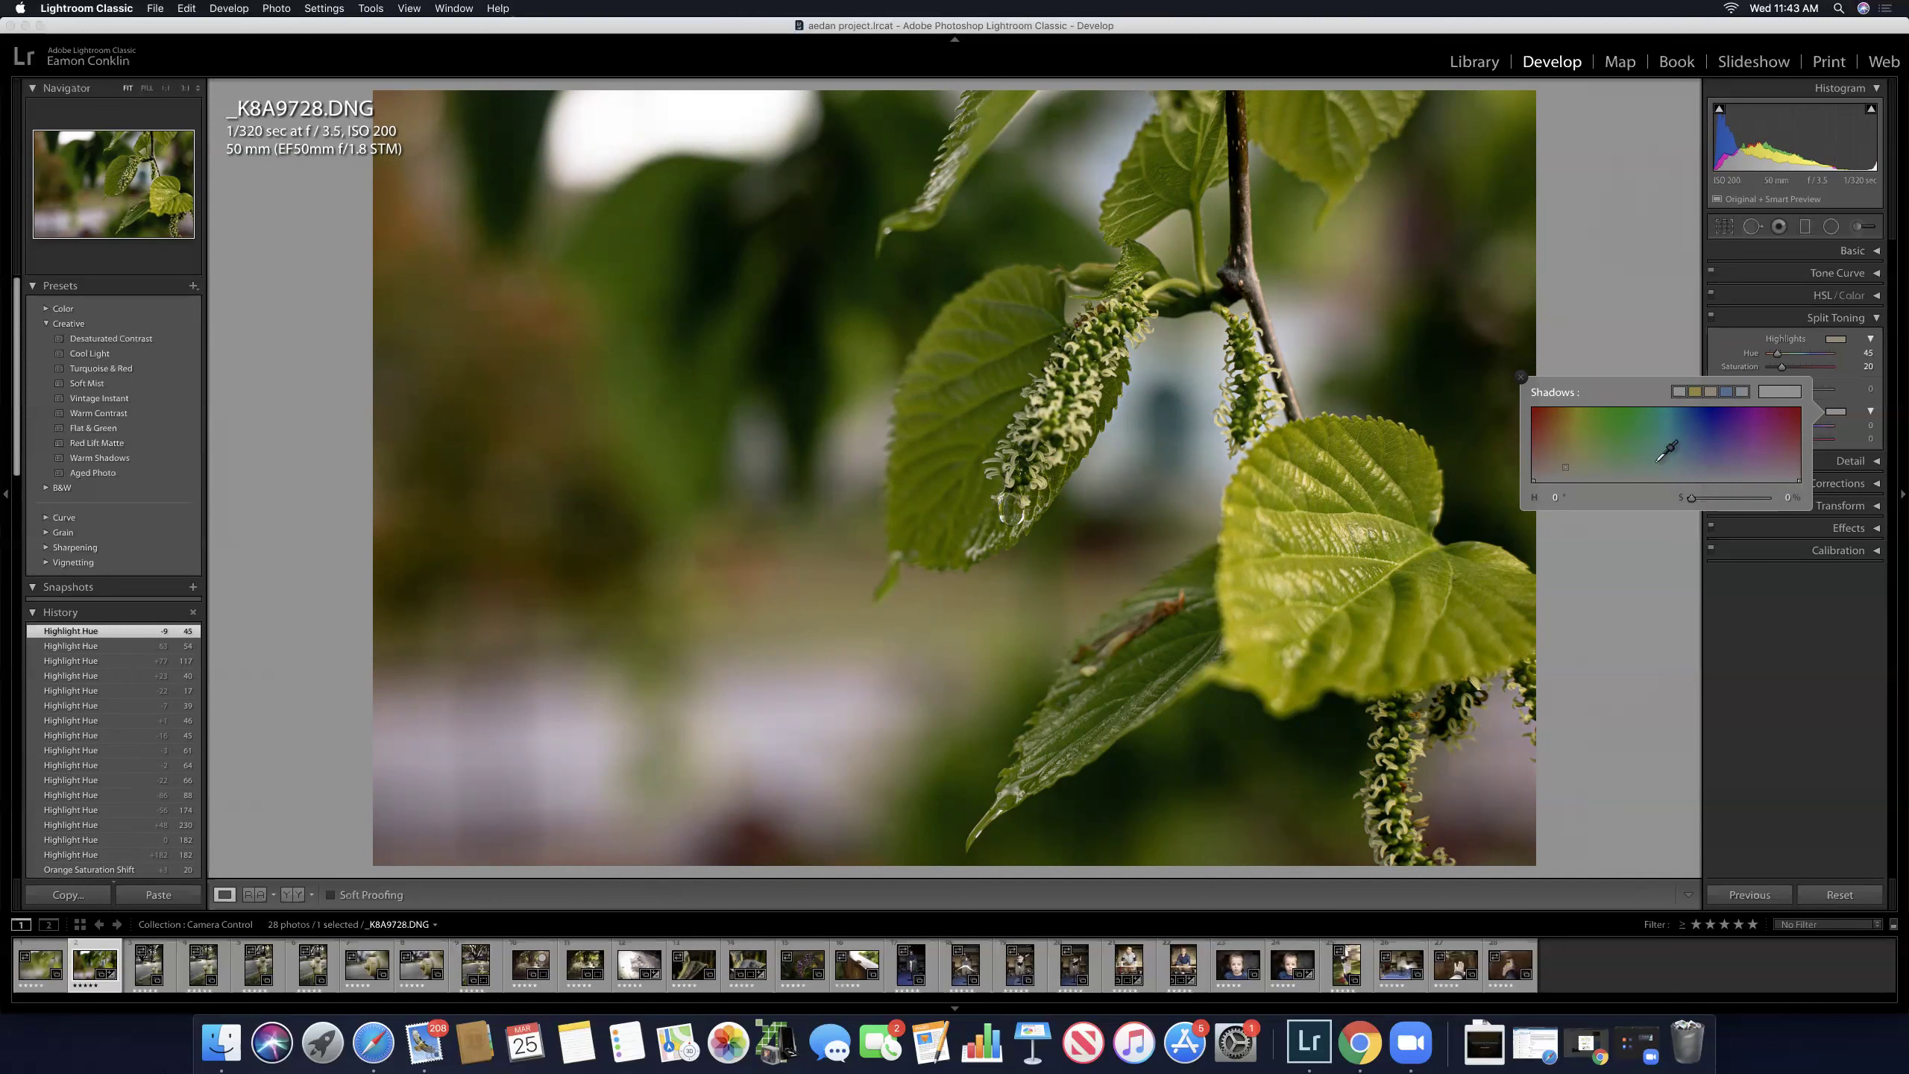
pyautogui.click(1697, 461)
pyautogui.moveTo(1695, 462)
pyautogui.mouseDown()
pyautogui.moveTo(1673, 465)
pyautogui.moveTo(1725, 468)
pyautogui.mouseUp()
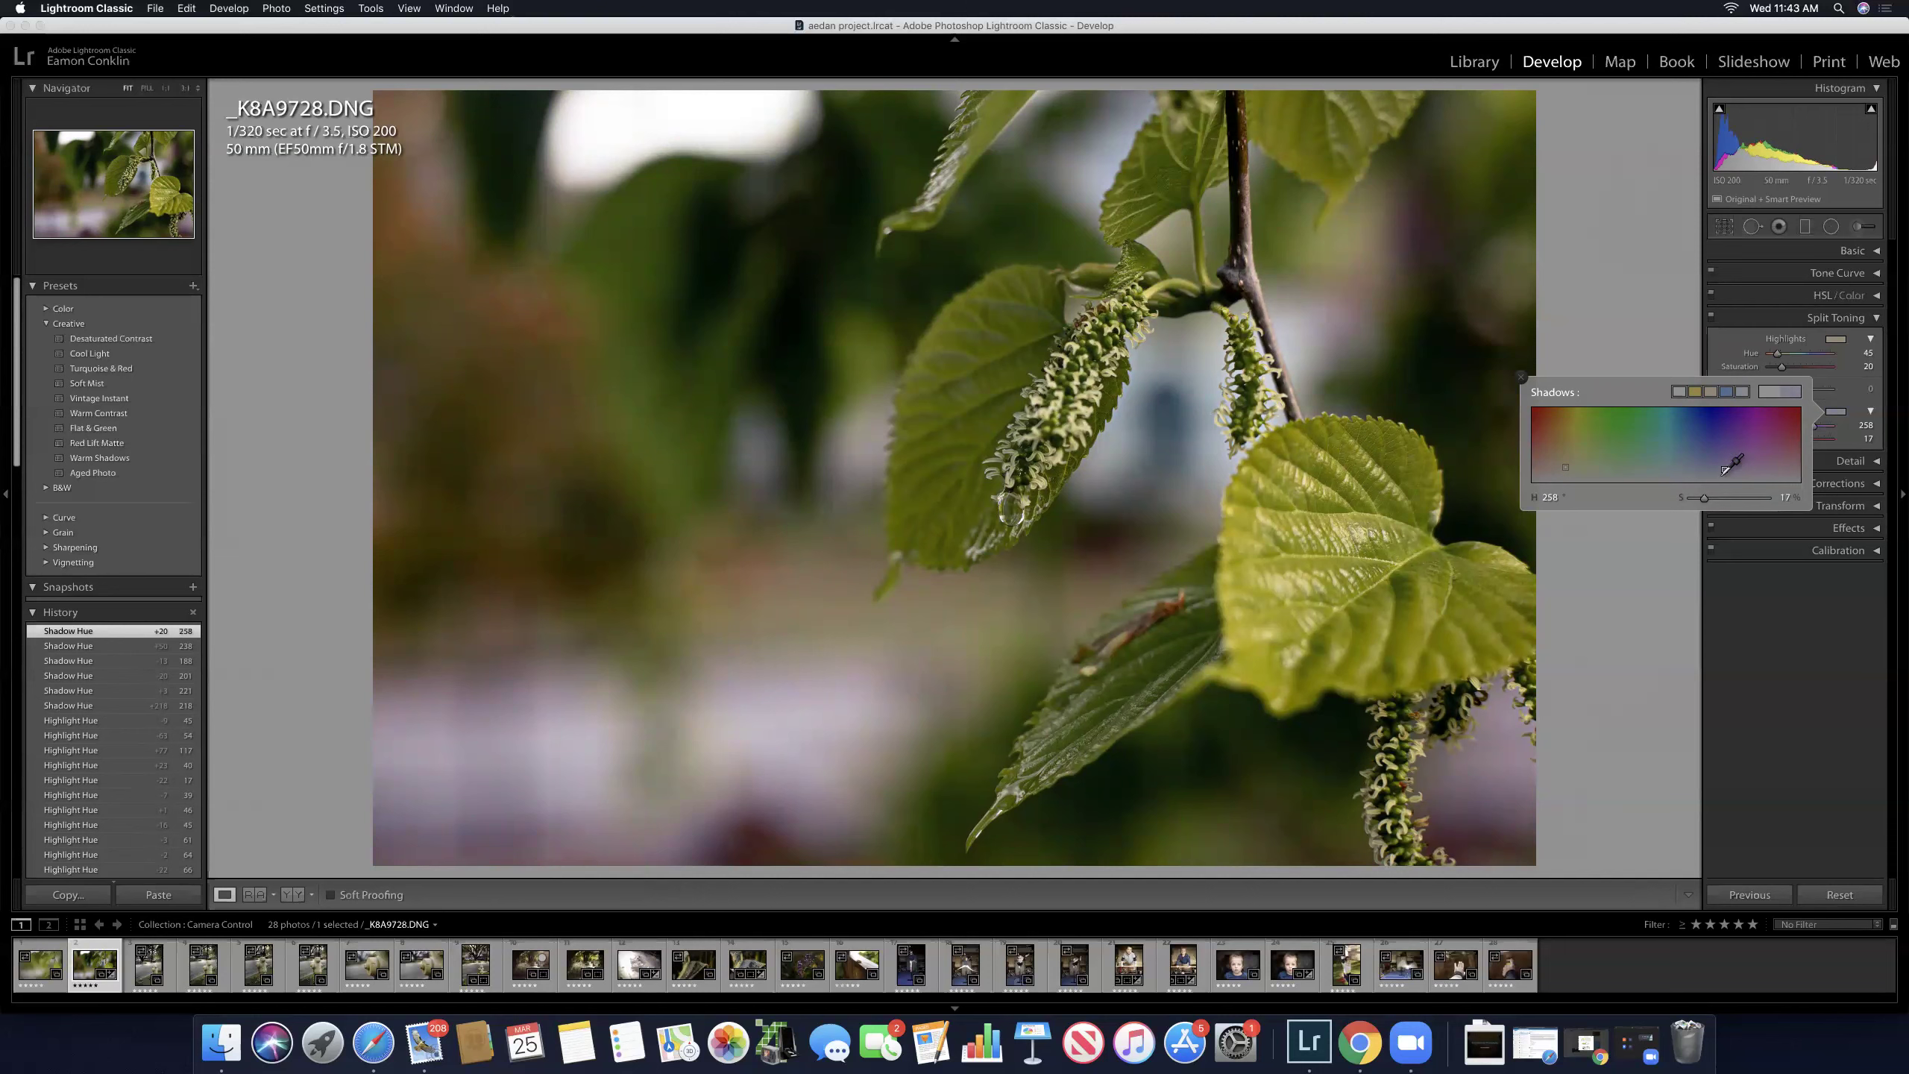
pyautogui.click(1522, 379)
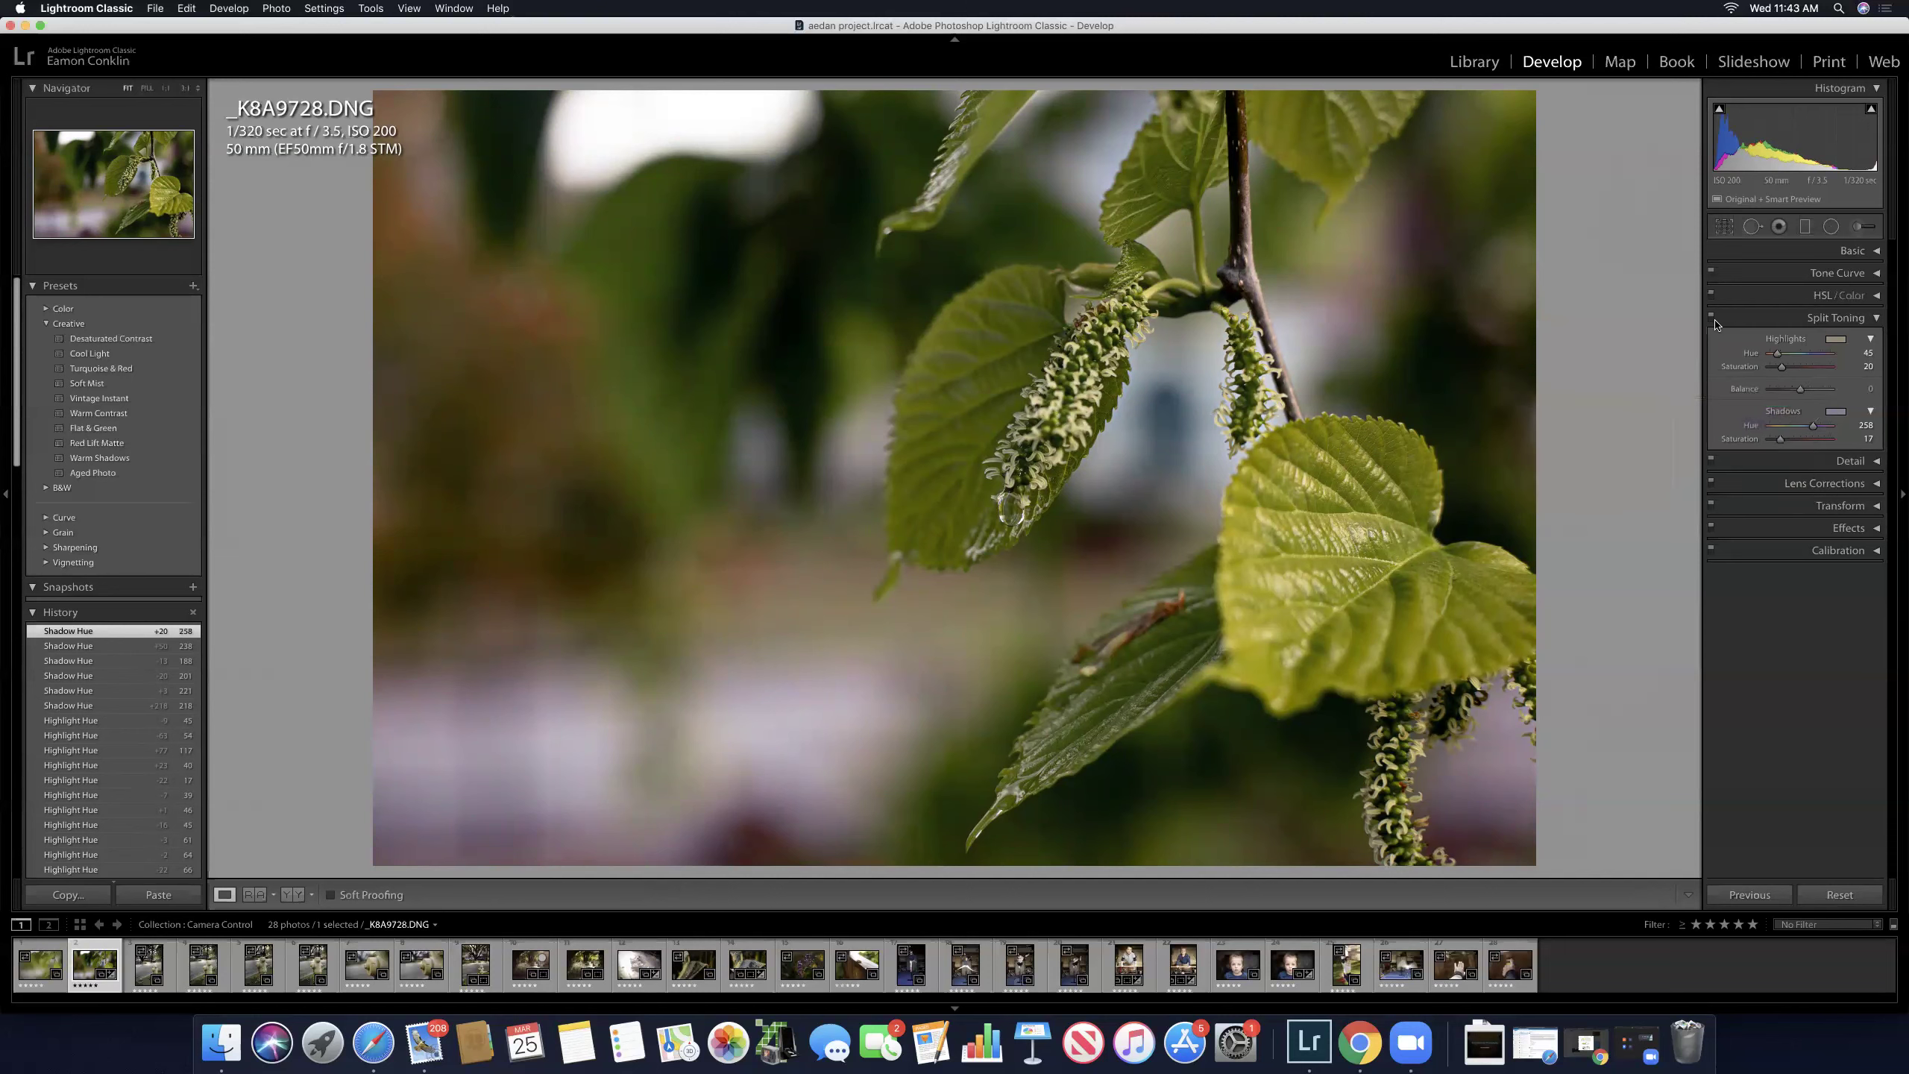
# Step: Switch split toning off and on twice to compare its effect on the photo
pyautogui.click(1712, 317)
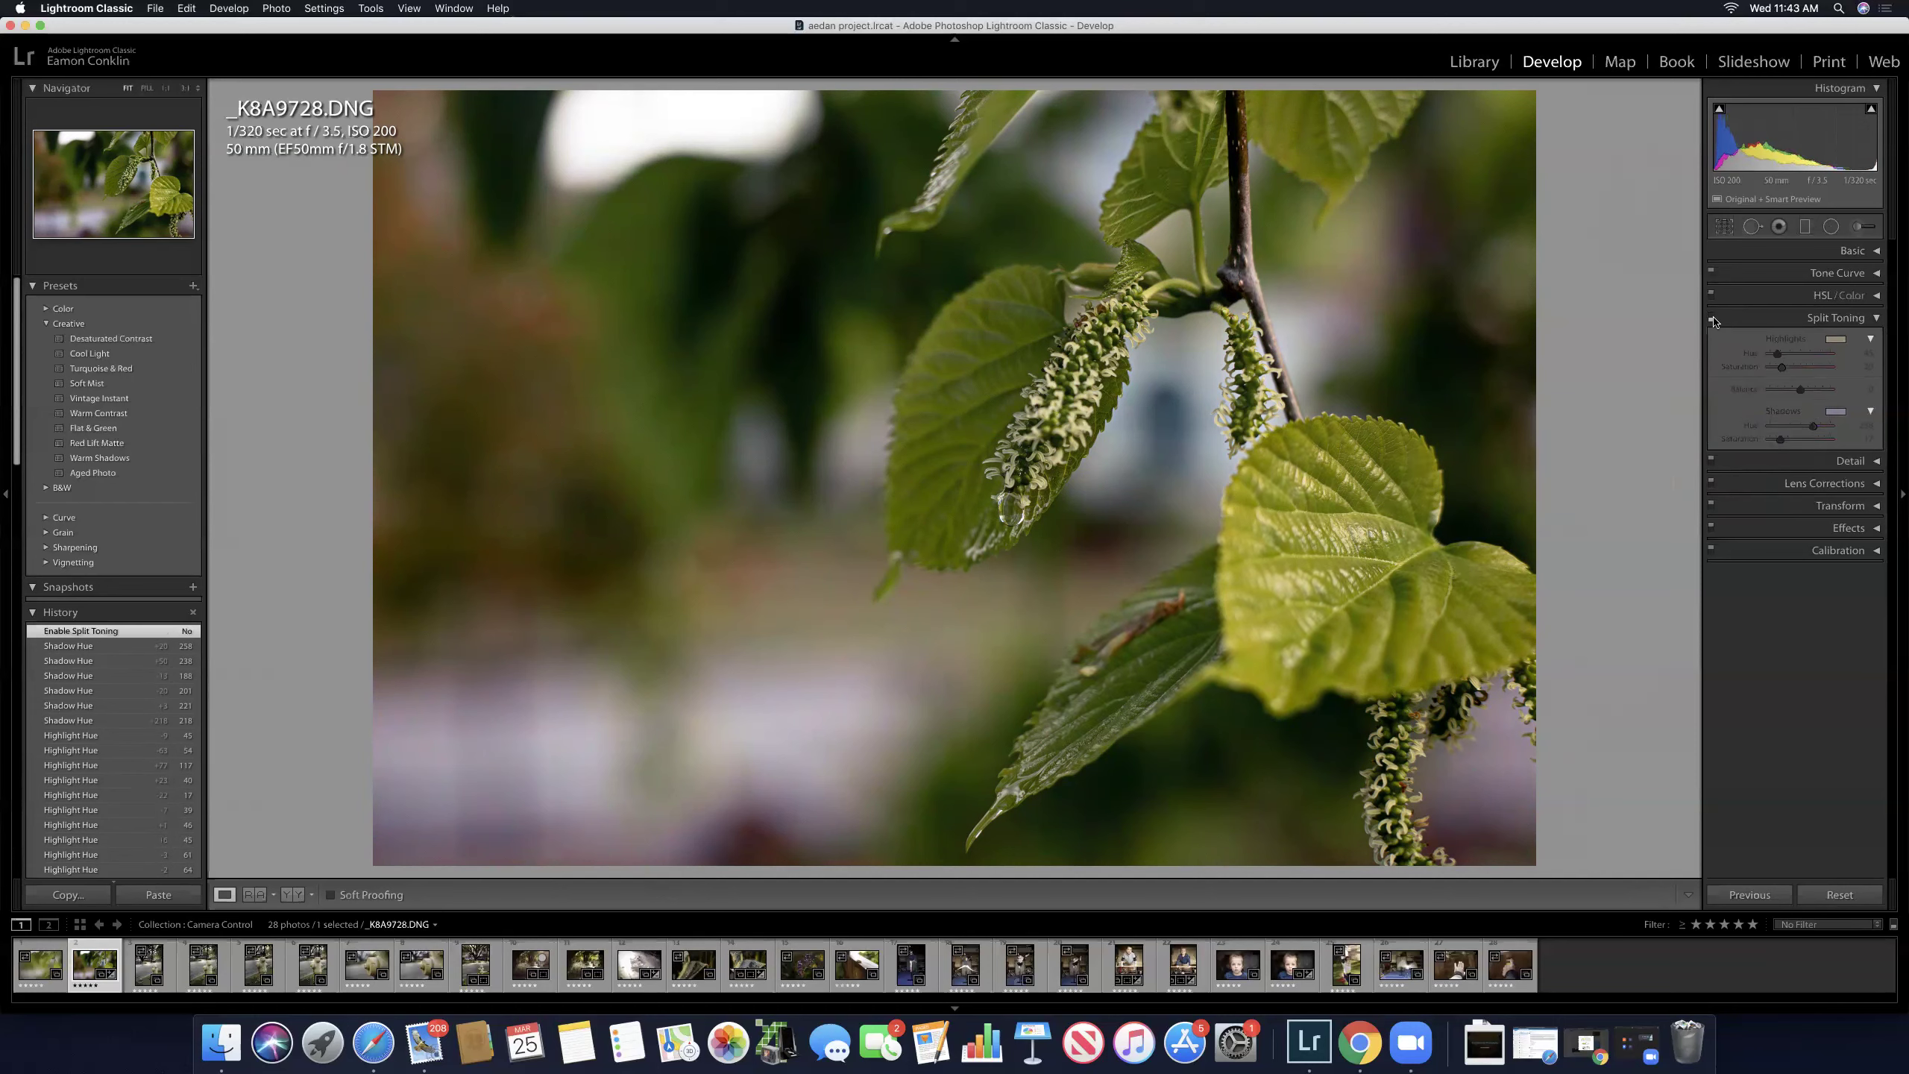
pyautogui.click(1712, 317)
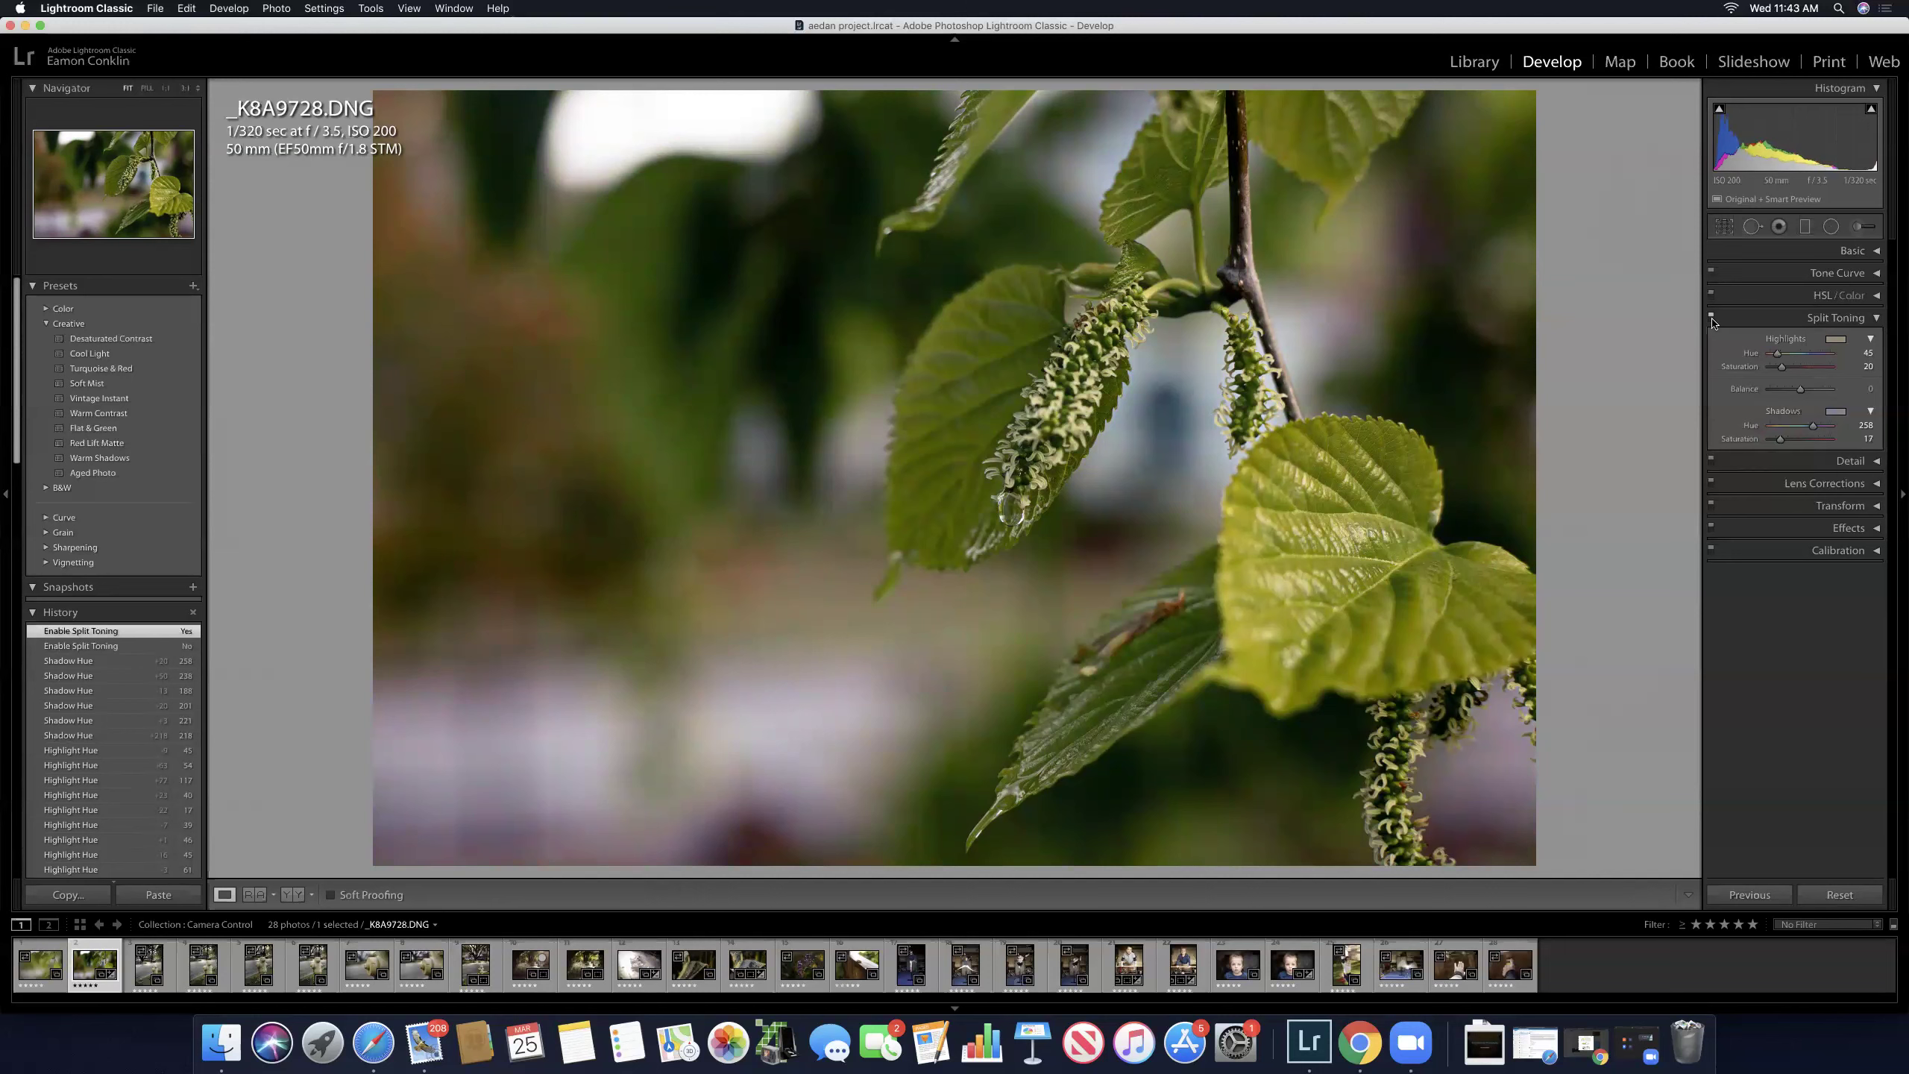
pyautogui.click(1712, 317)
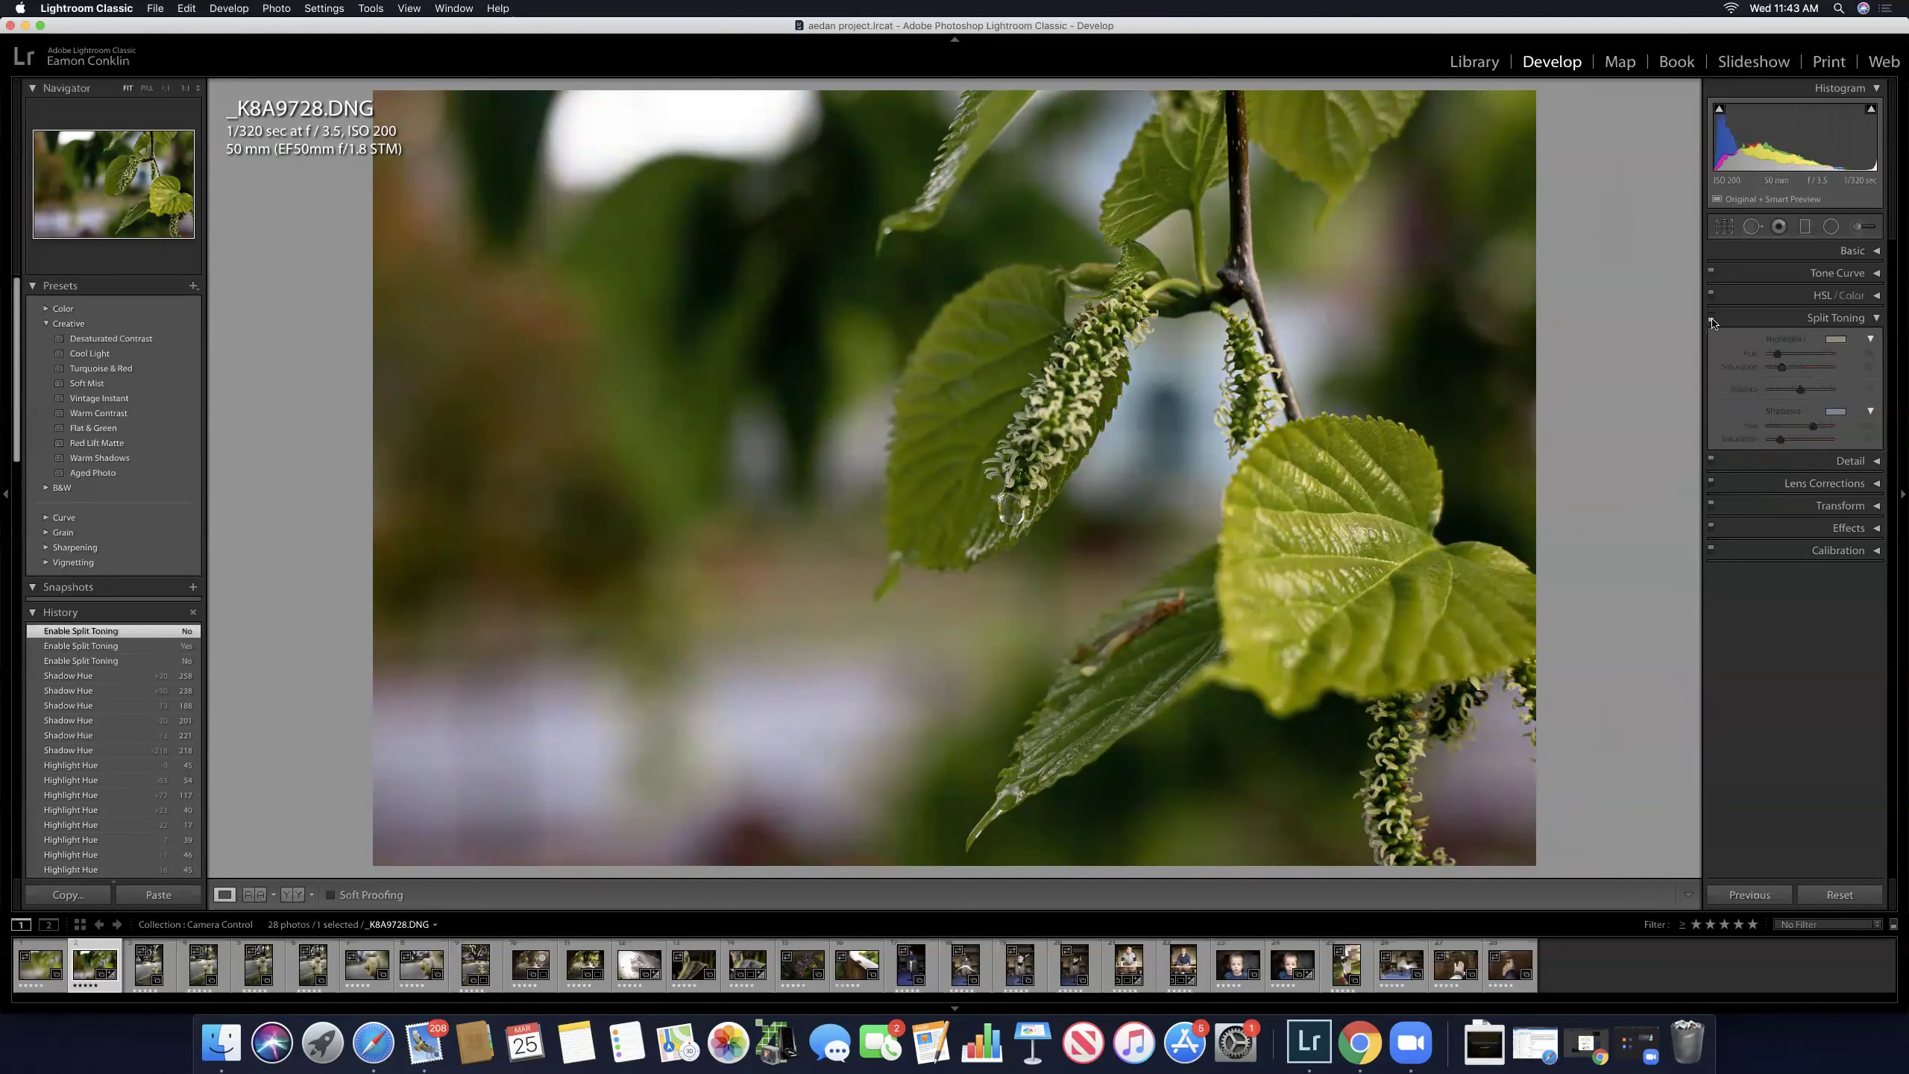
pyautogui.click(1712, 319)
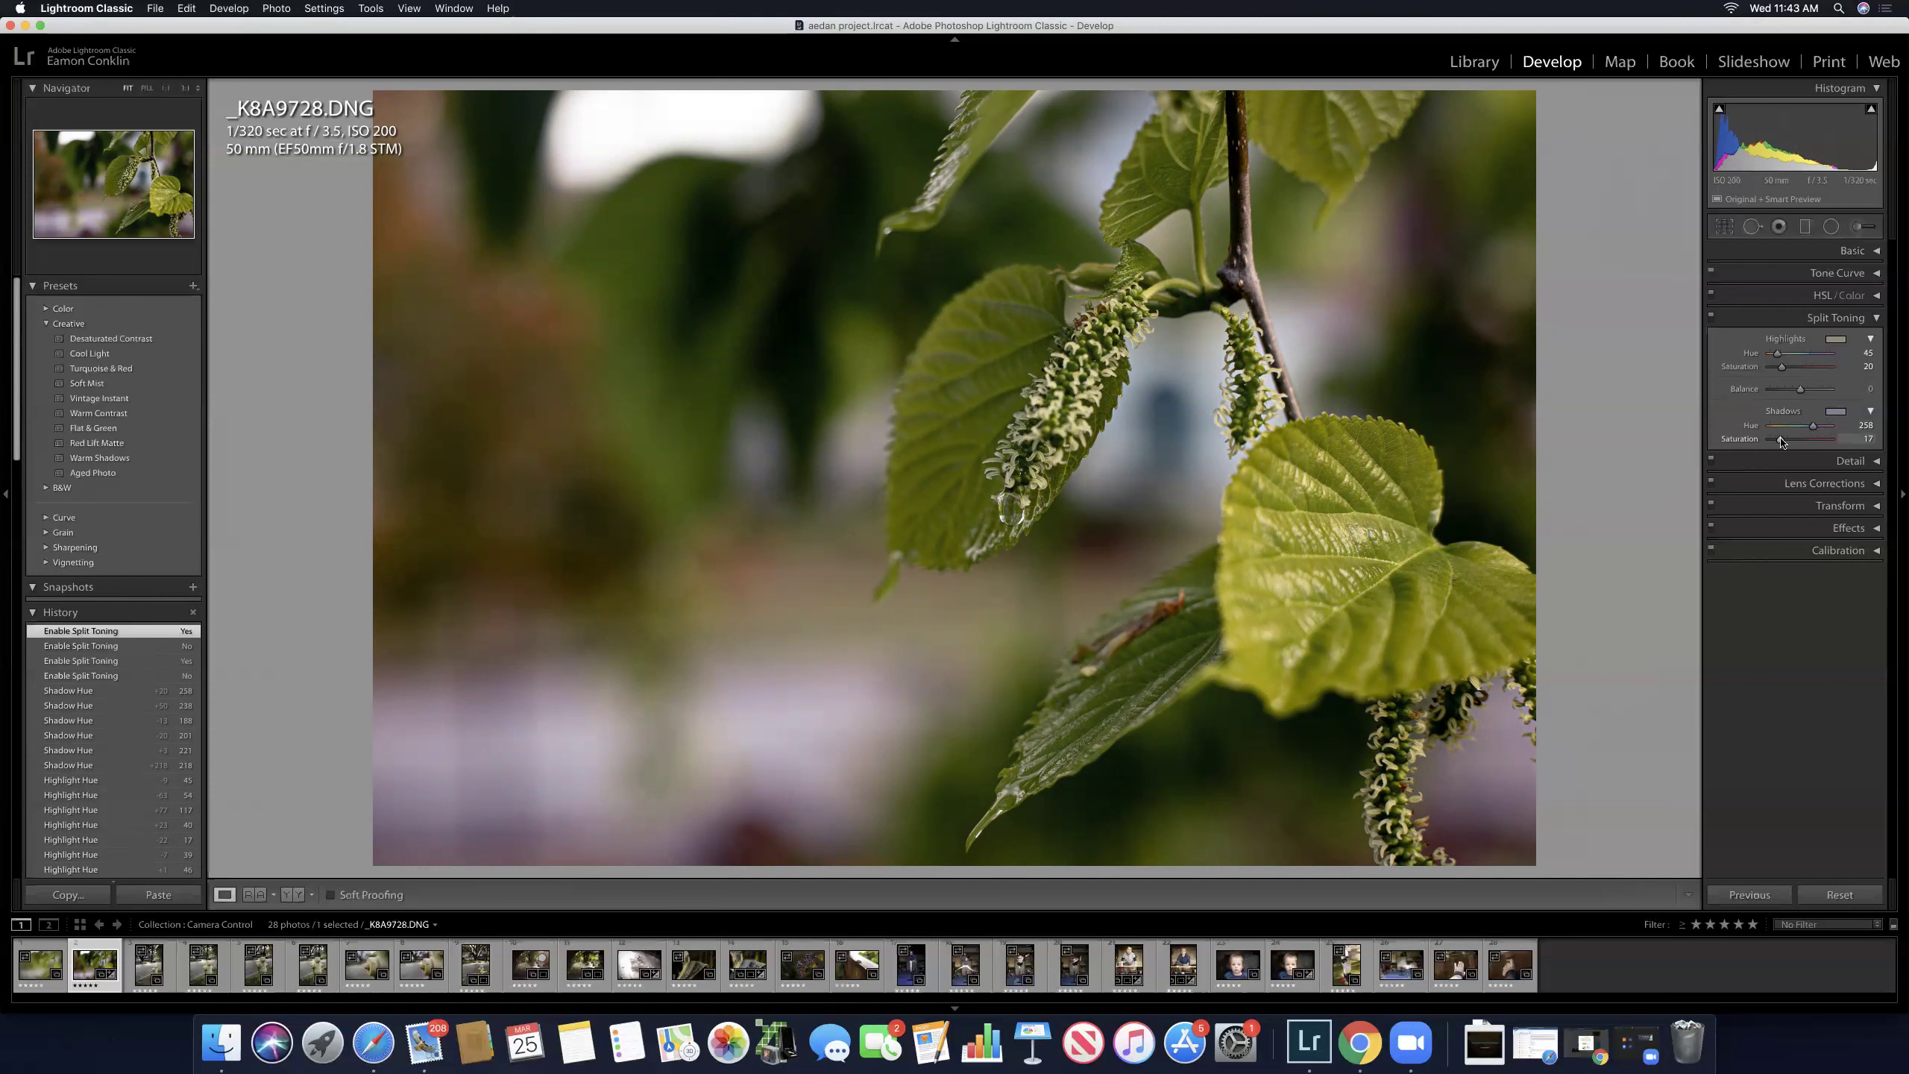
# Step: Set the split toning saturation to 12 for shadows and 13 for highlights, comparing the photo with split toning off and on
pyautogui.moveTo(1780, 442); pyautogui.dragTo(1777, 441)
pyautogui.moveTo(1783, 368); pyautogui.dragTo(1779, 367)
pyautogui.moveTo(1780, 369); pyautogui.dragTo(1780, 369)
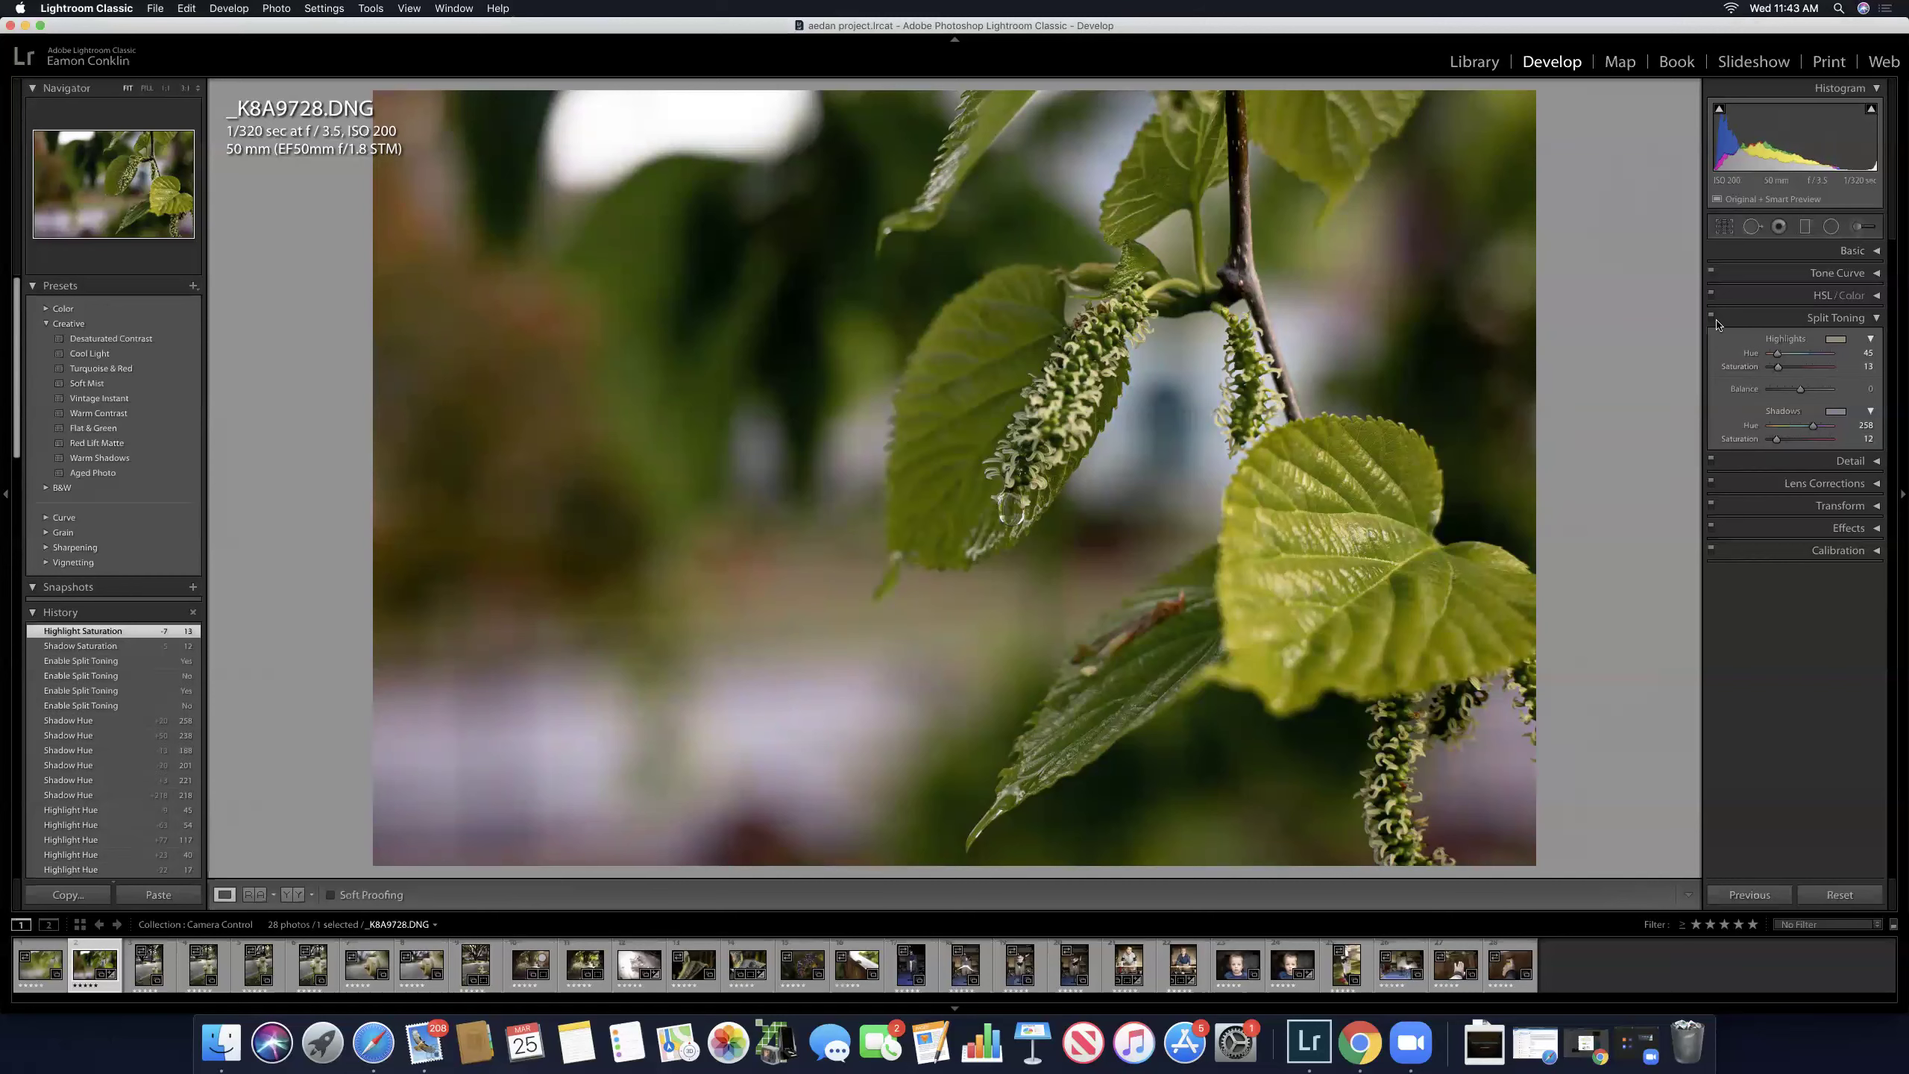
pyautogui.click(1712, 317)
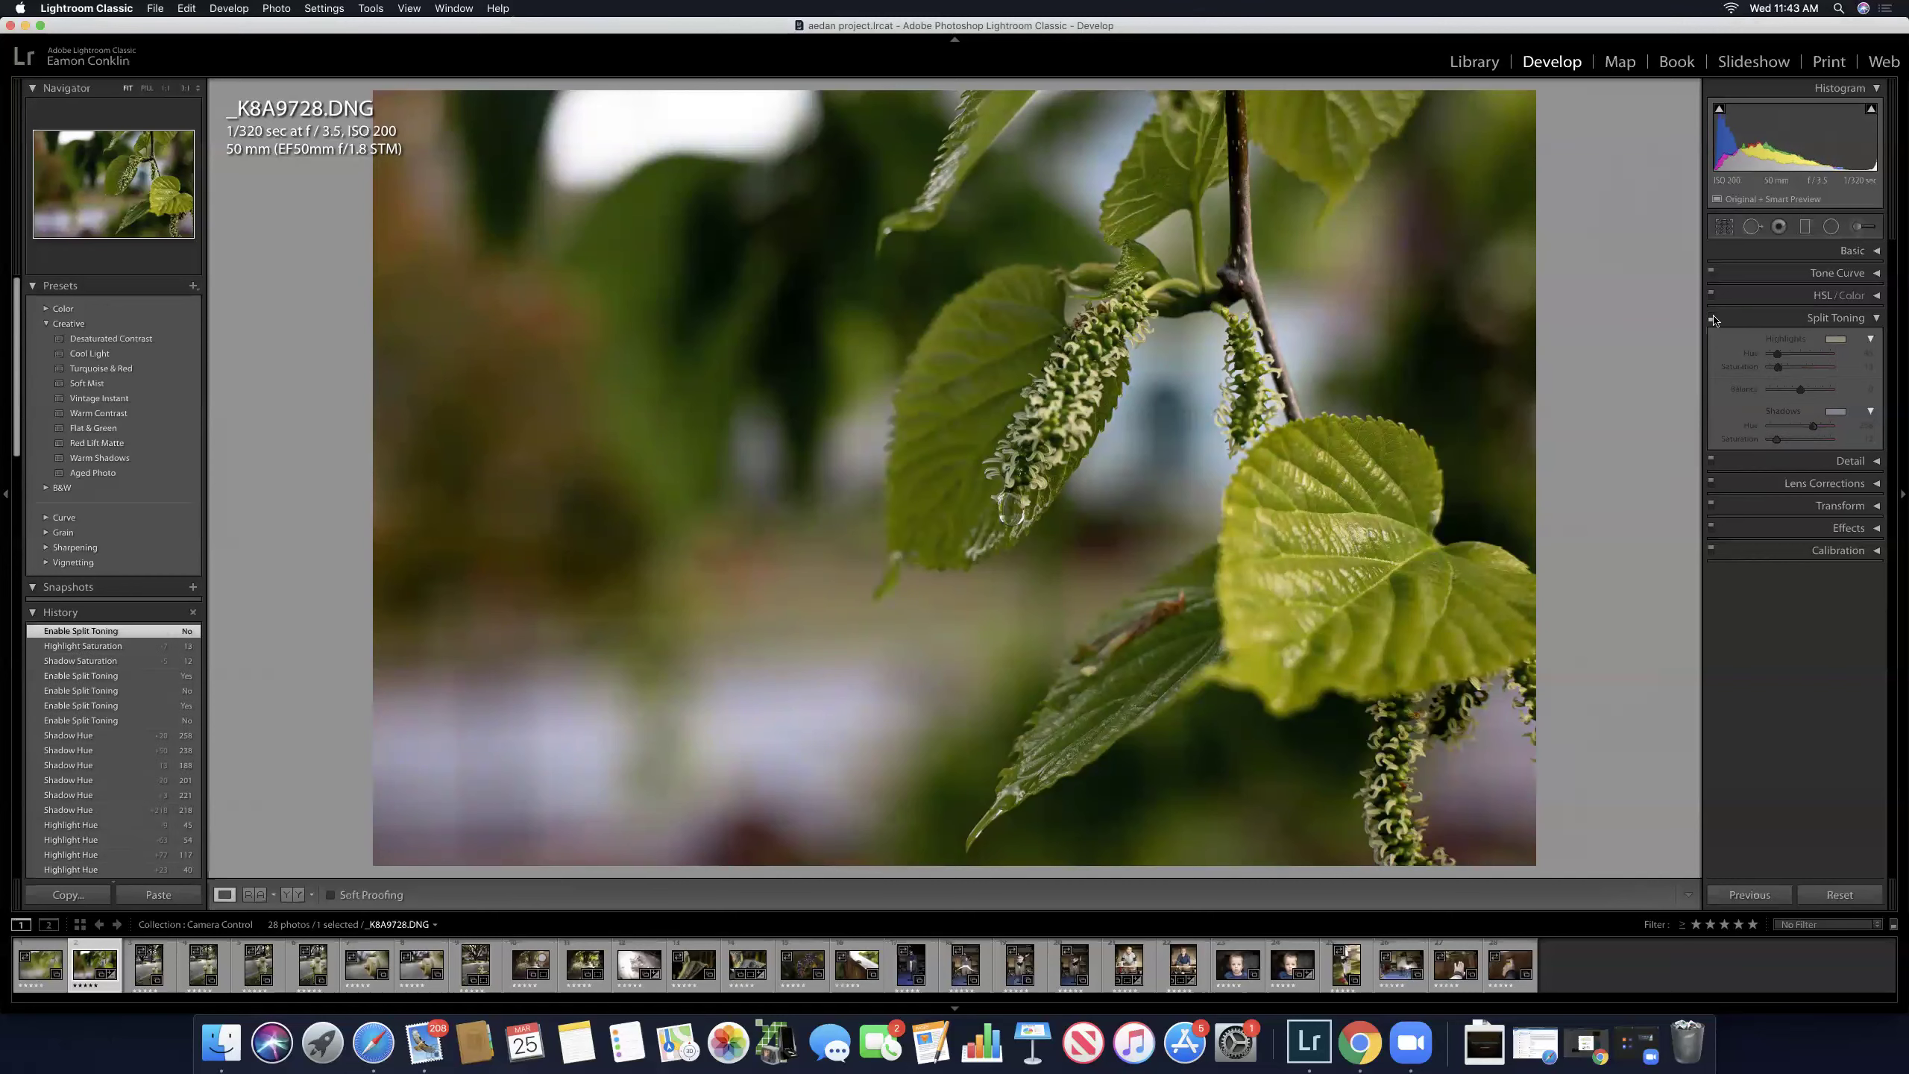
pyautogui.click(1712, 319)
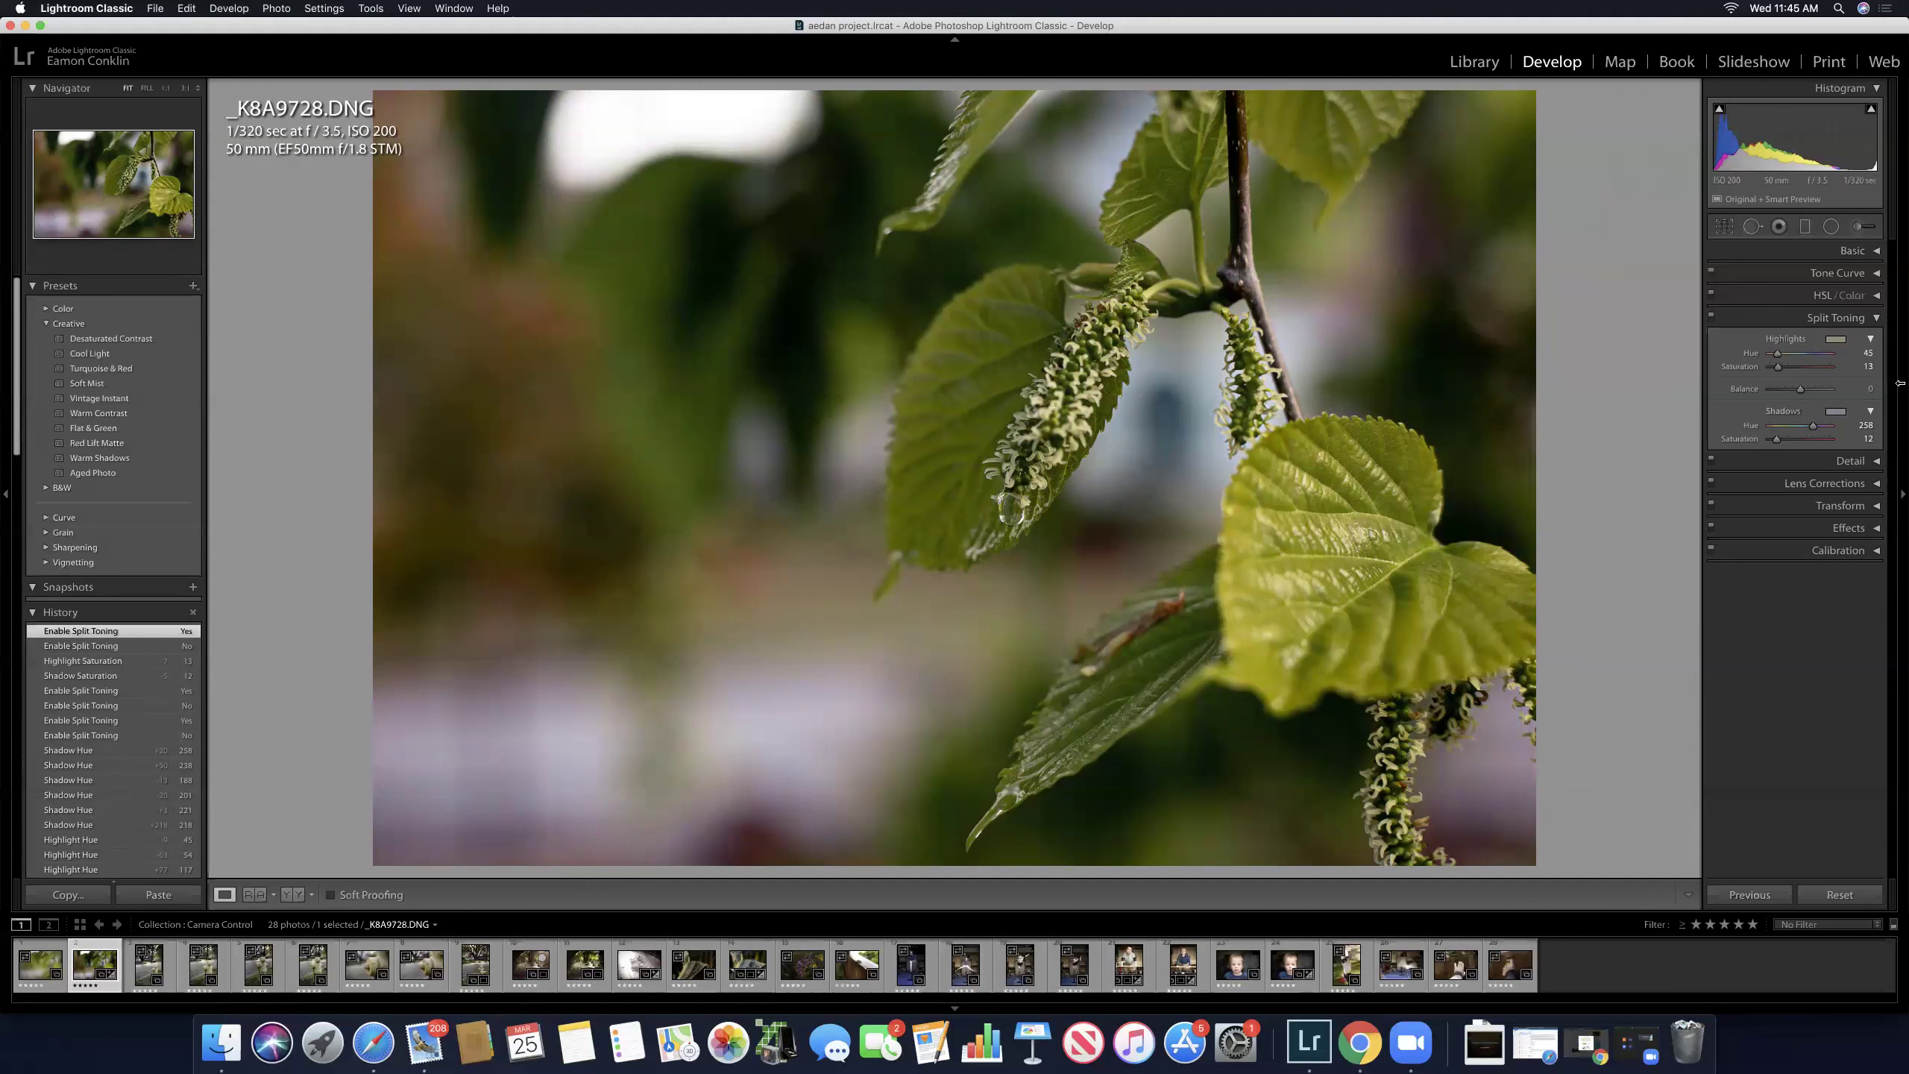
# Step: Close Split Toning, open the Detail settings and set the sharpening Amount to 63 while viewing the catkins up close
pyautogui.click(1875, 319)
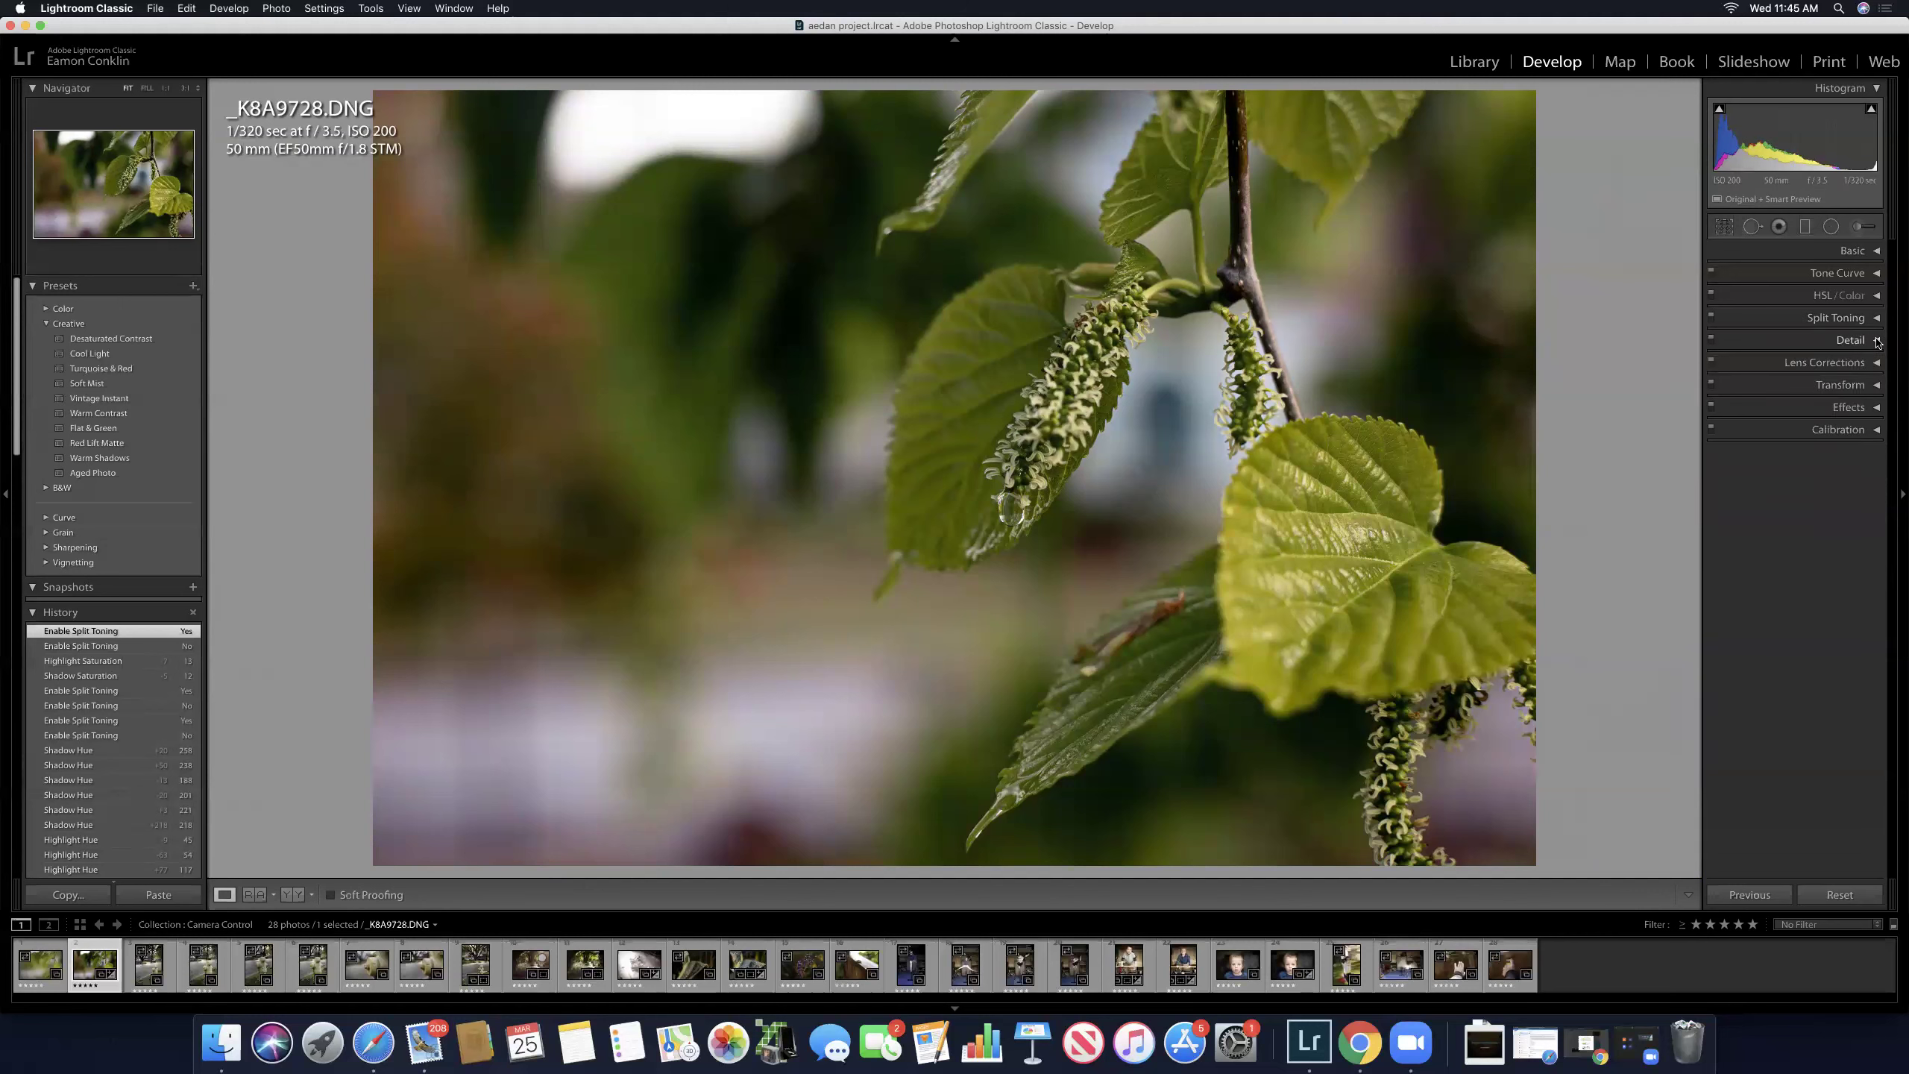
pyautogui.click(1875, 340)
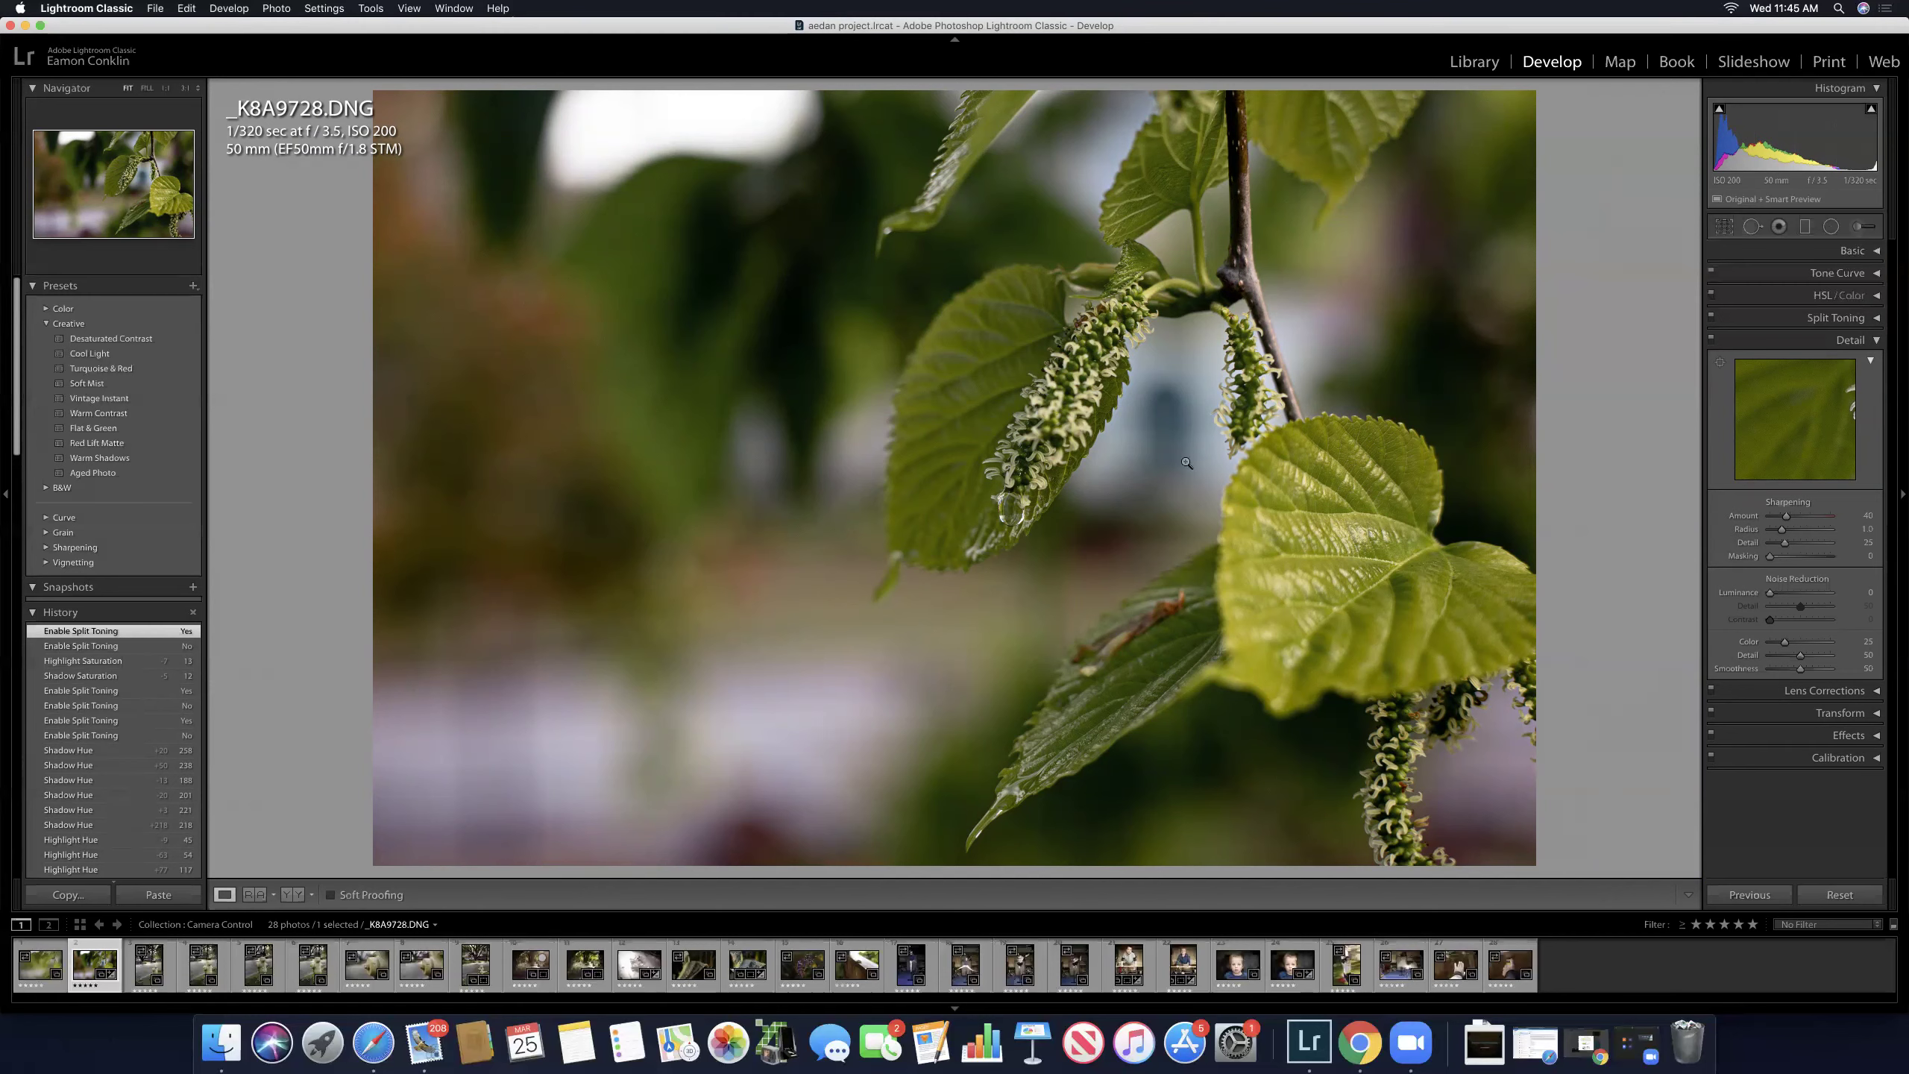
pyautogui.click(1087, 364)
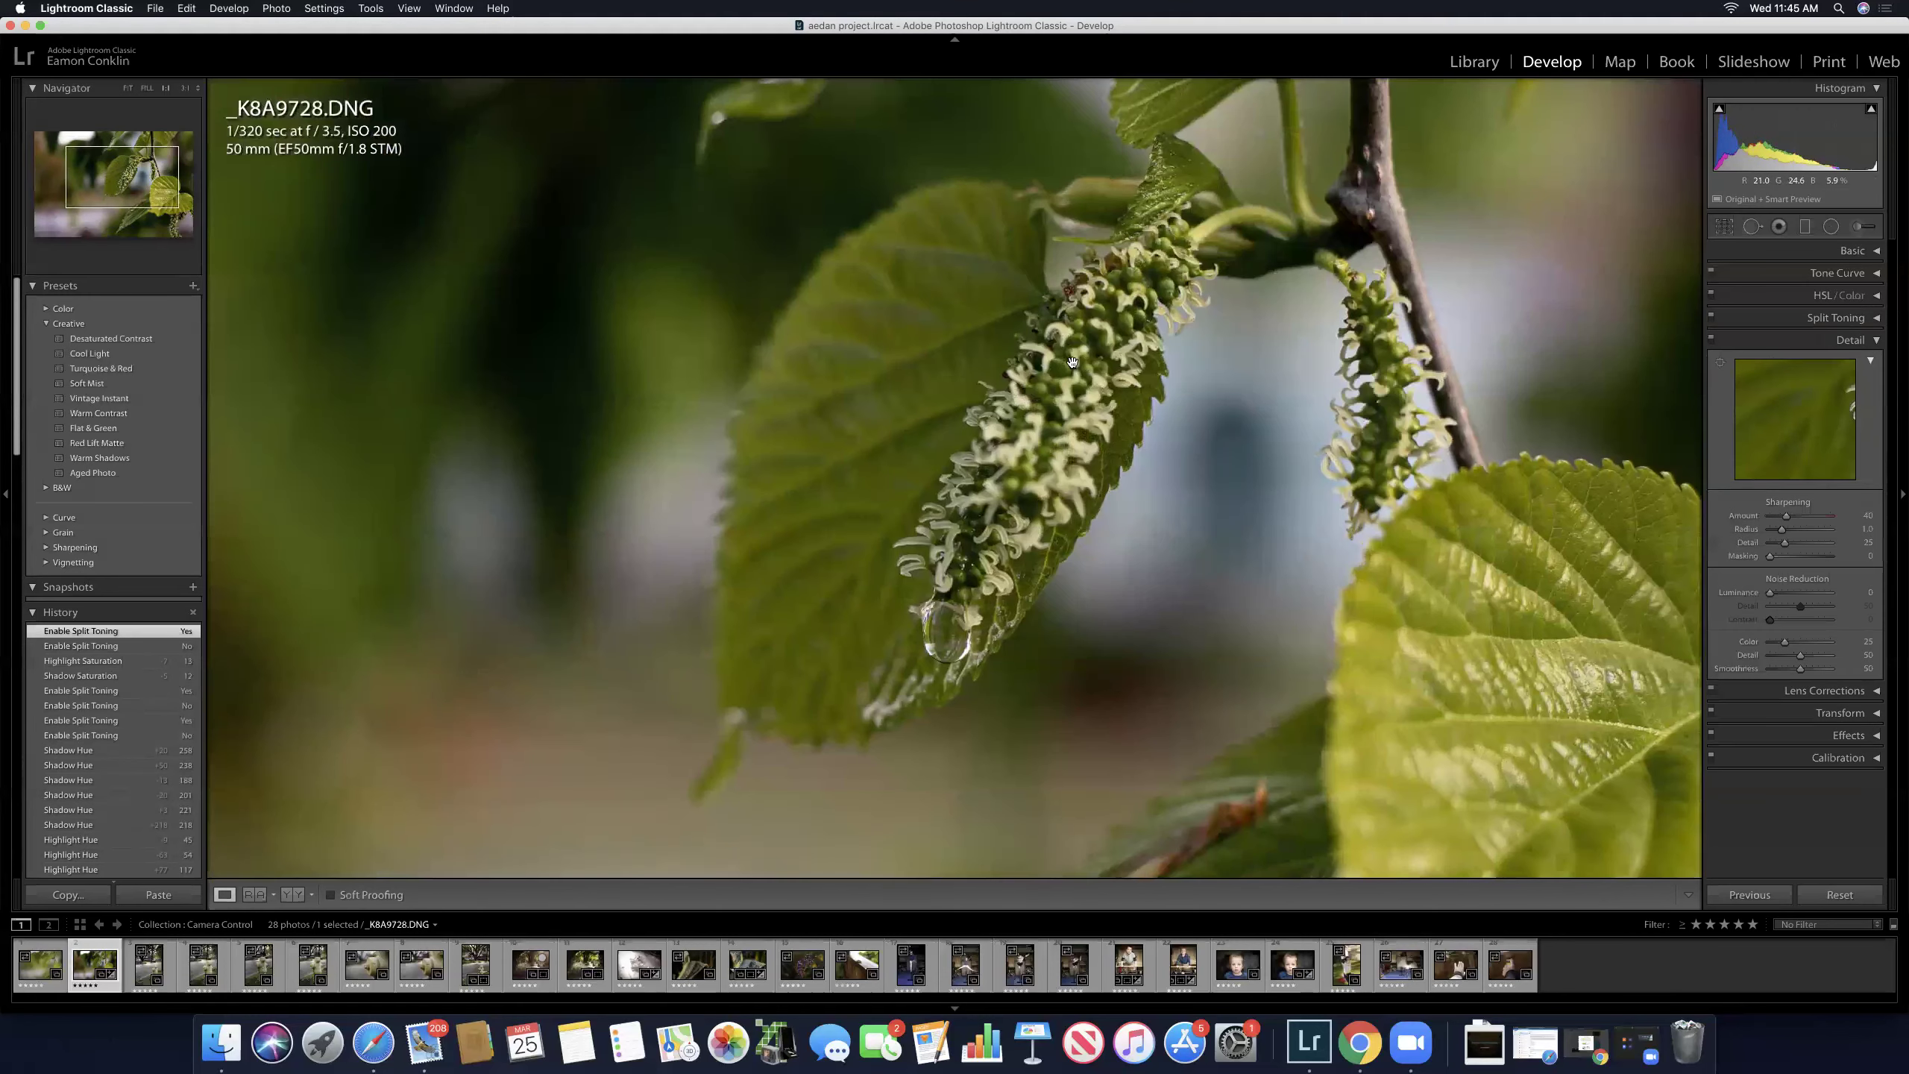
pyautogui.moveTo(1078, 364); pyautogui.dragTo(1017, 434)
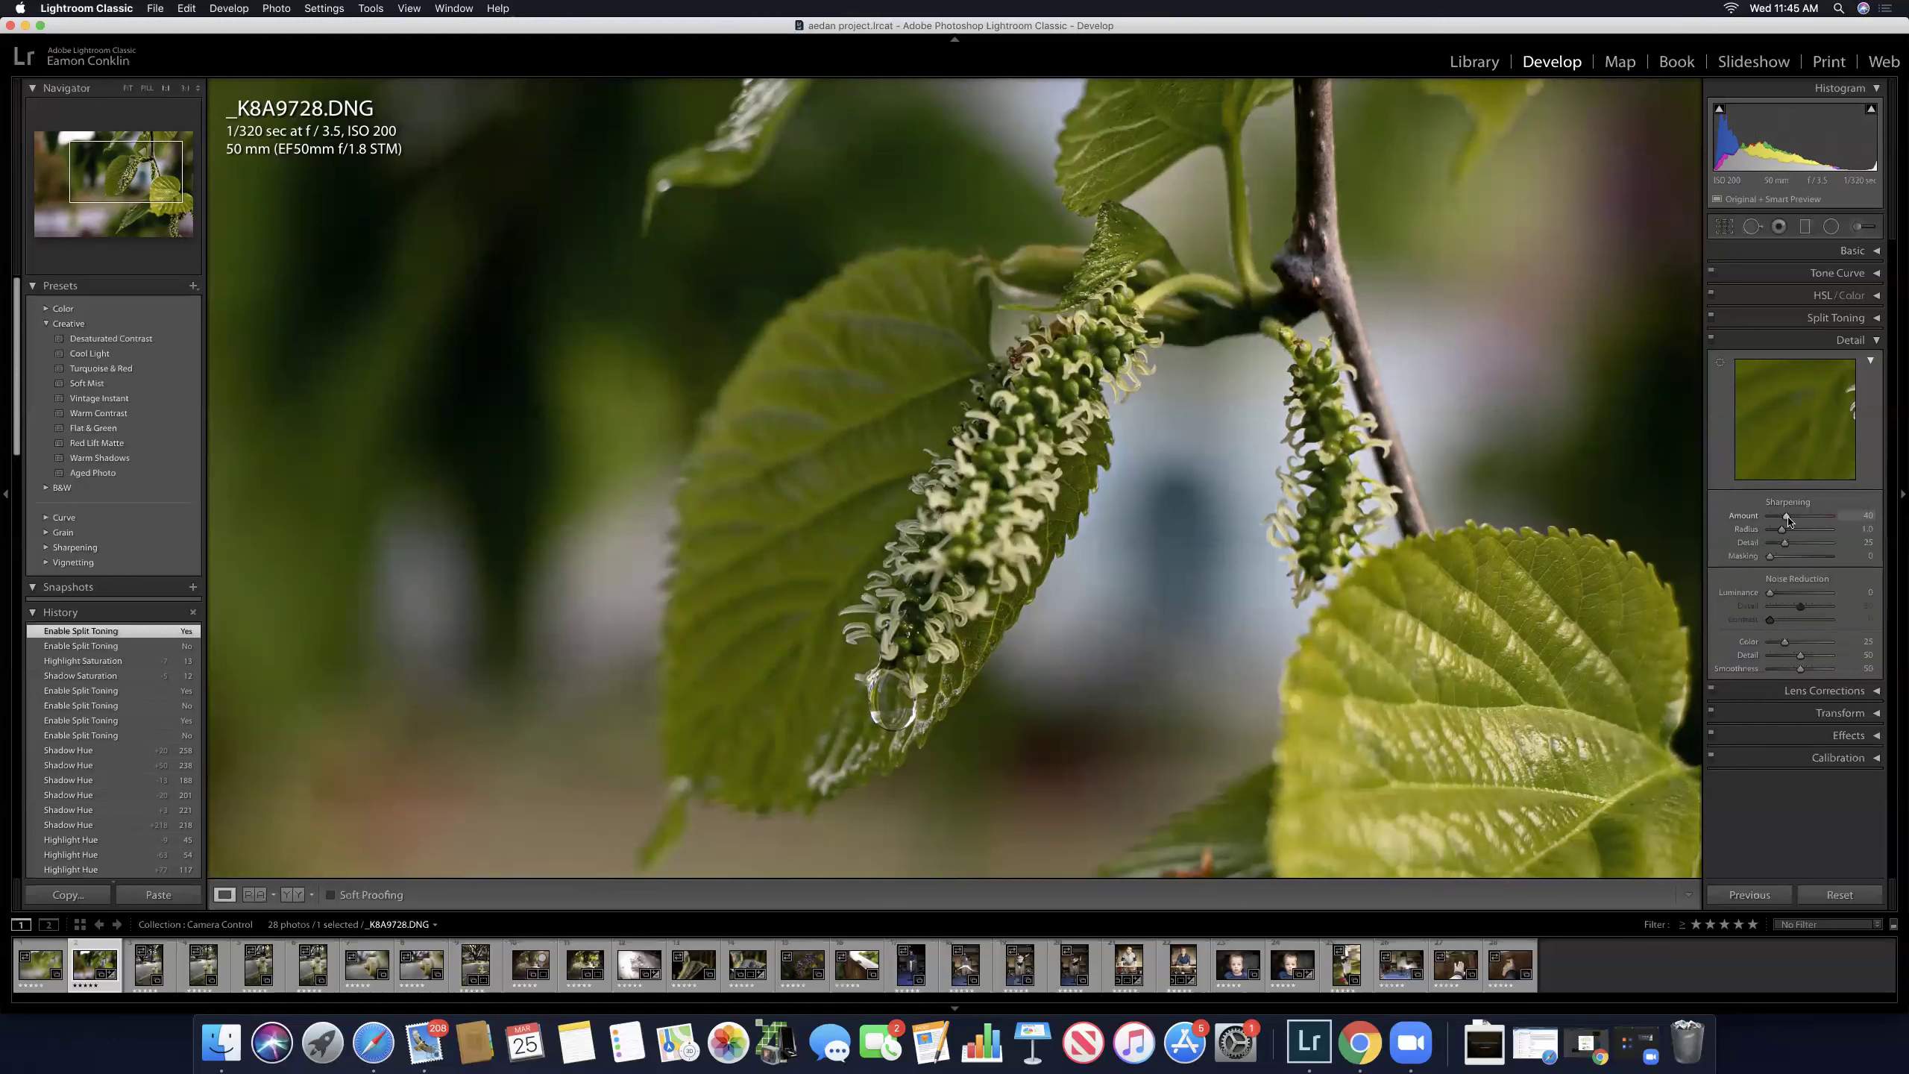
pyautogui.moveTo(1785, 519); pyautogui.dragTo(1829, 519)
pyautogui.moveTo(1828, 519); pyautogui.dragTo(1792, 517)
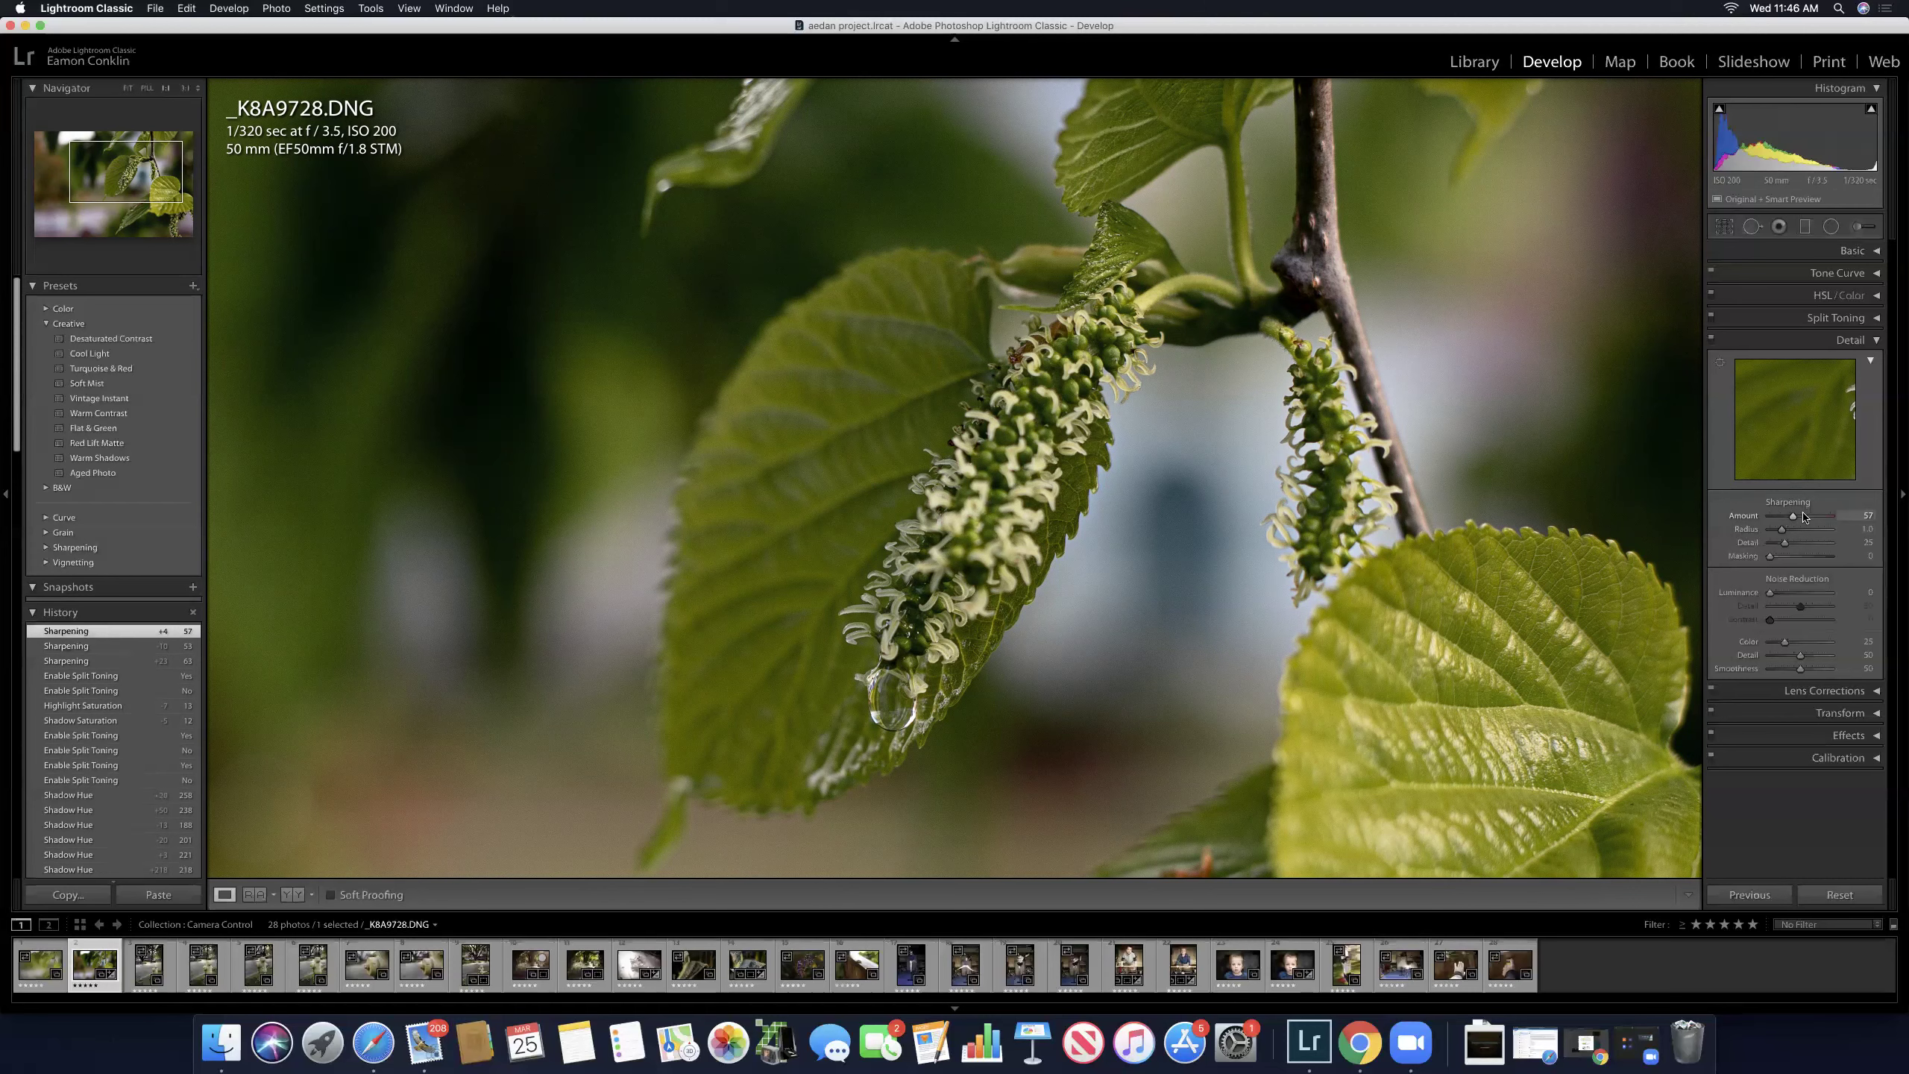
pyautogui.moveTo(1796, 520); pyautogui.dragTo(1798, 522)
pyautogui.moveTo(1797, 520); pyautogui.dragTo(1797, 522)
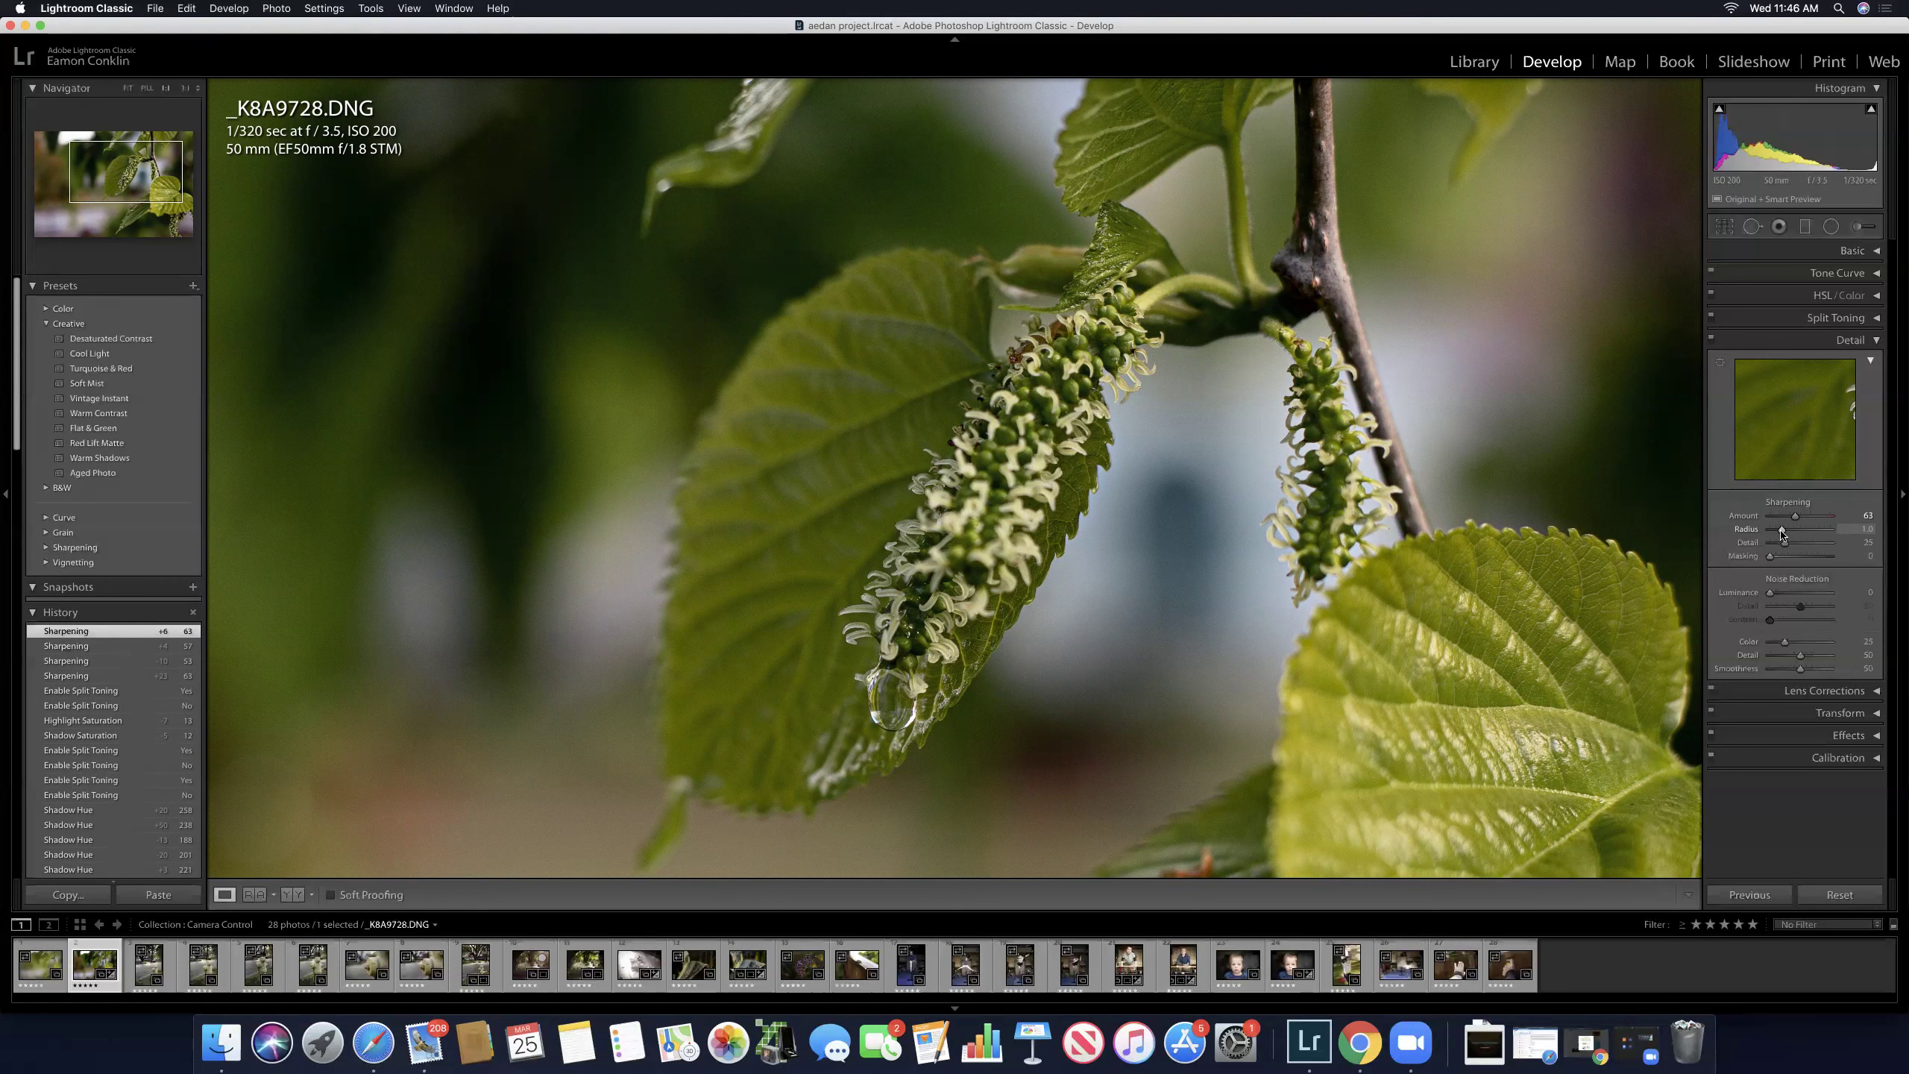
# Step: Try a sharpening Radius of 2.7, return it to 1.0 and test the sharpening Detail value
pyautogui.moveTo(1781, 533); pyautogui.dragTo(1822, 533)
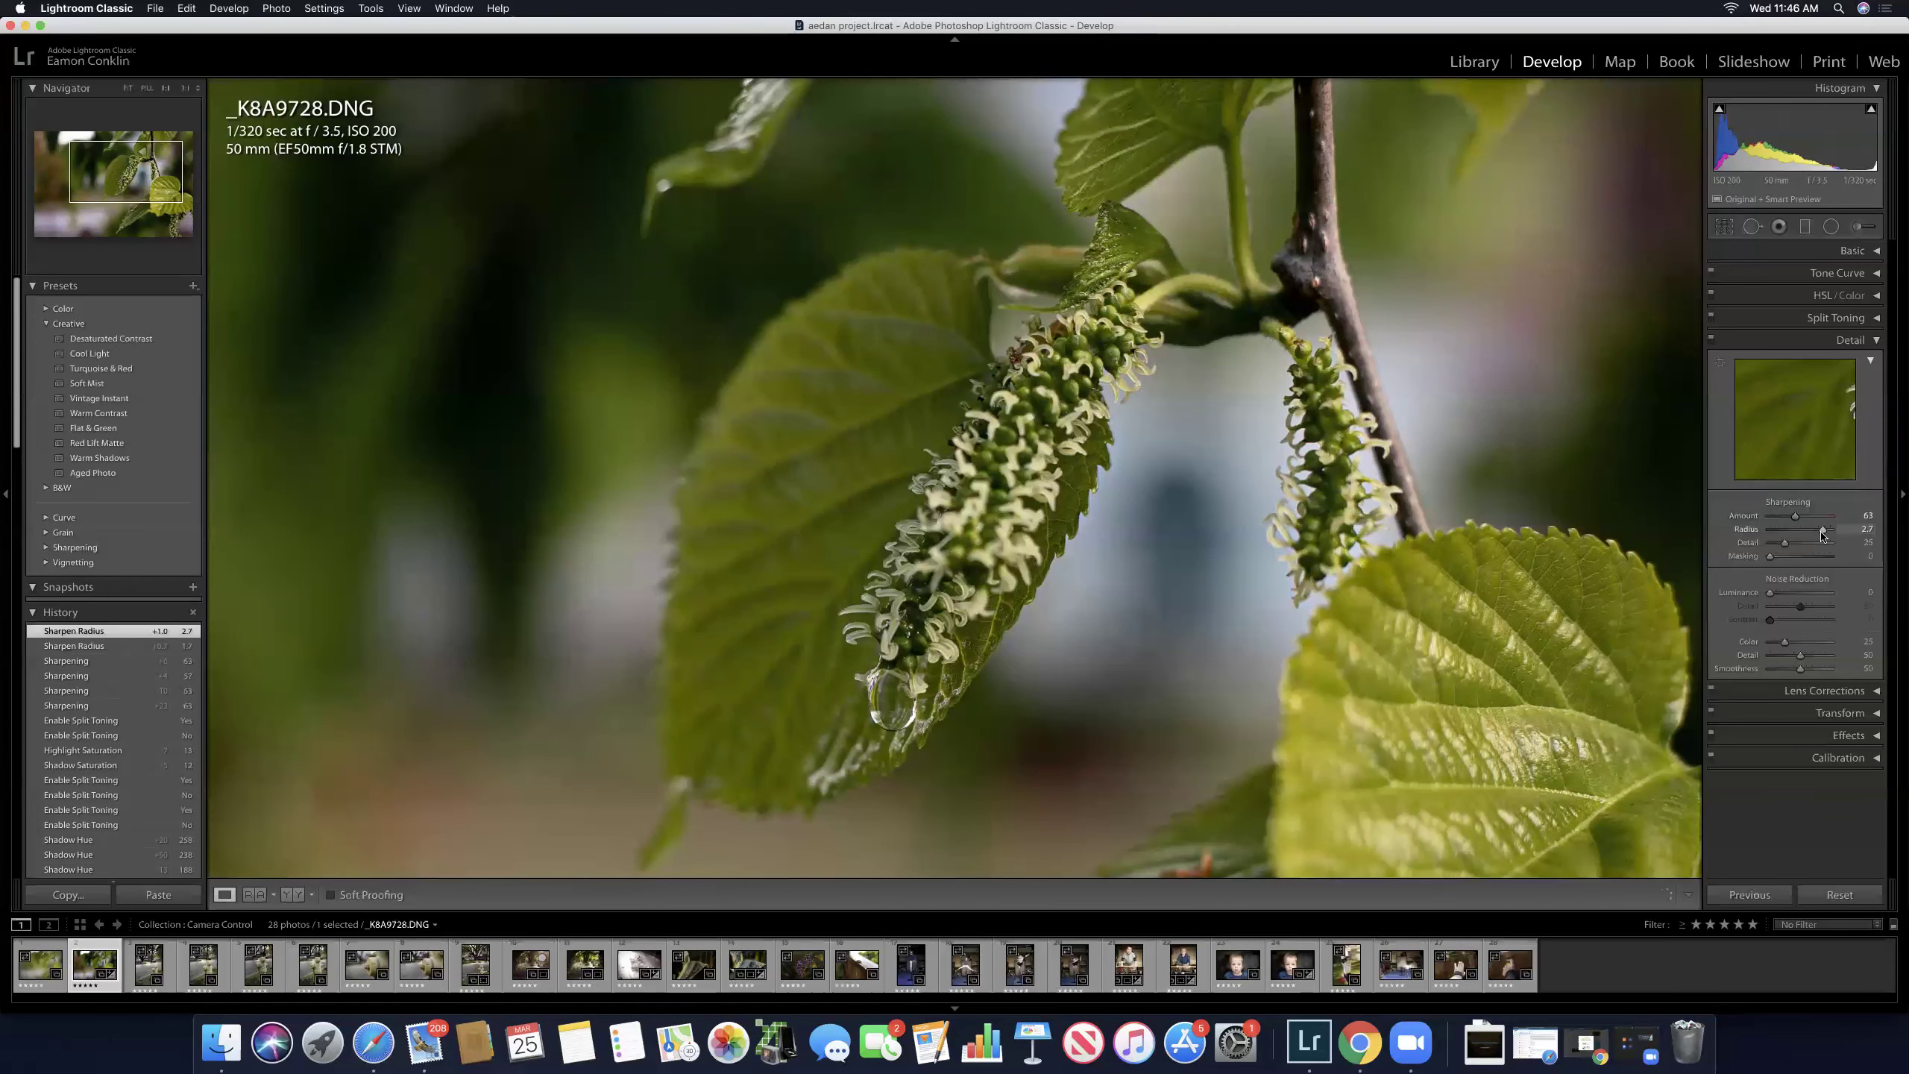
pyautogui.moveTo(1814, 534); pyautogui.dragTo(1781, 532)
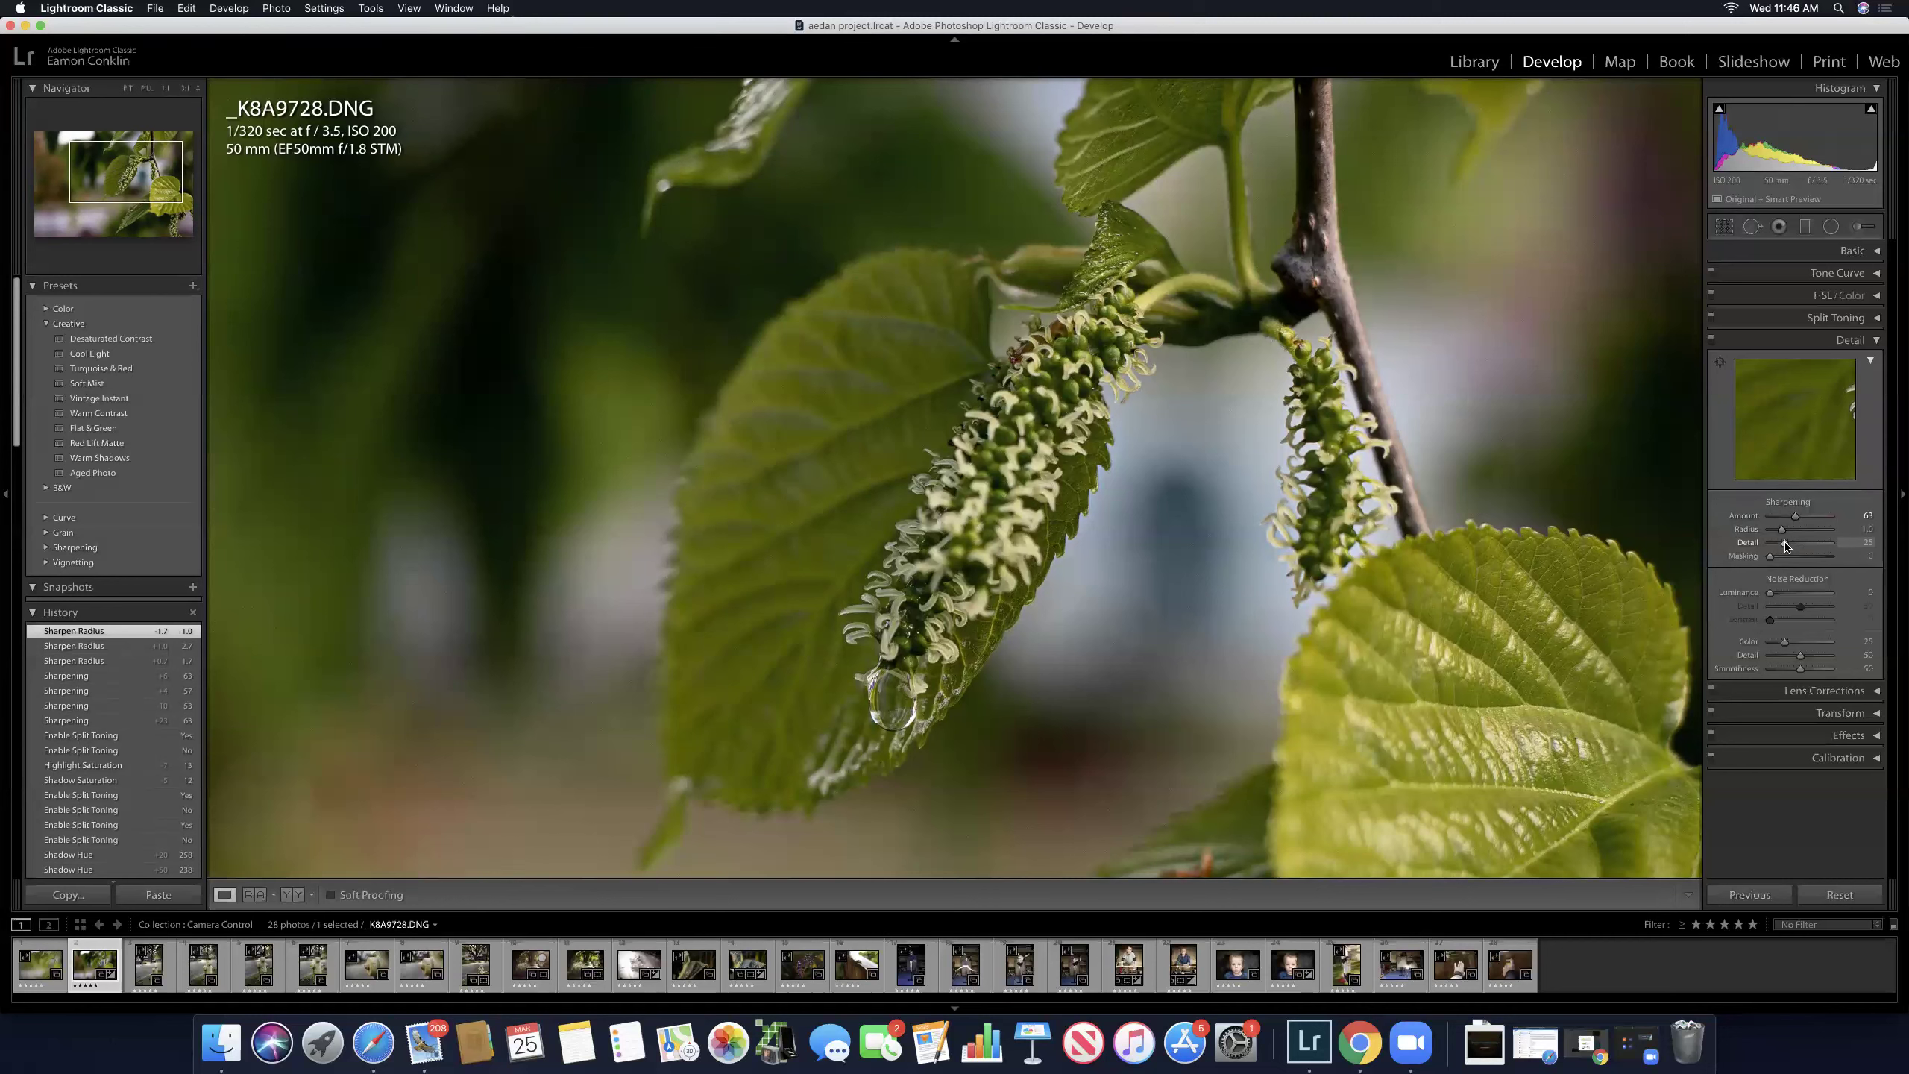
pyautogui.moveTo(1786, 544); pyautogui.dragTo(1788, 547)
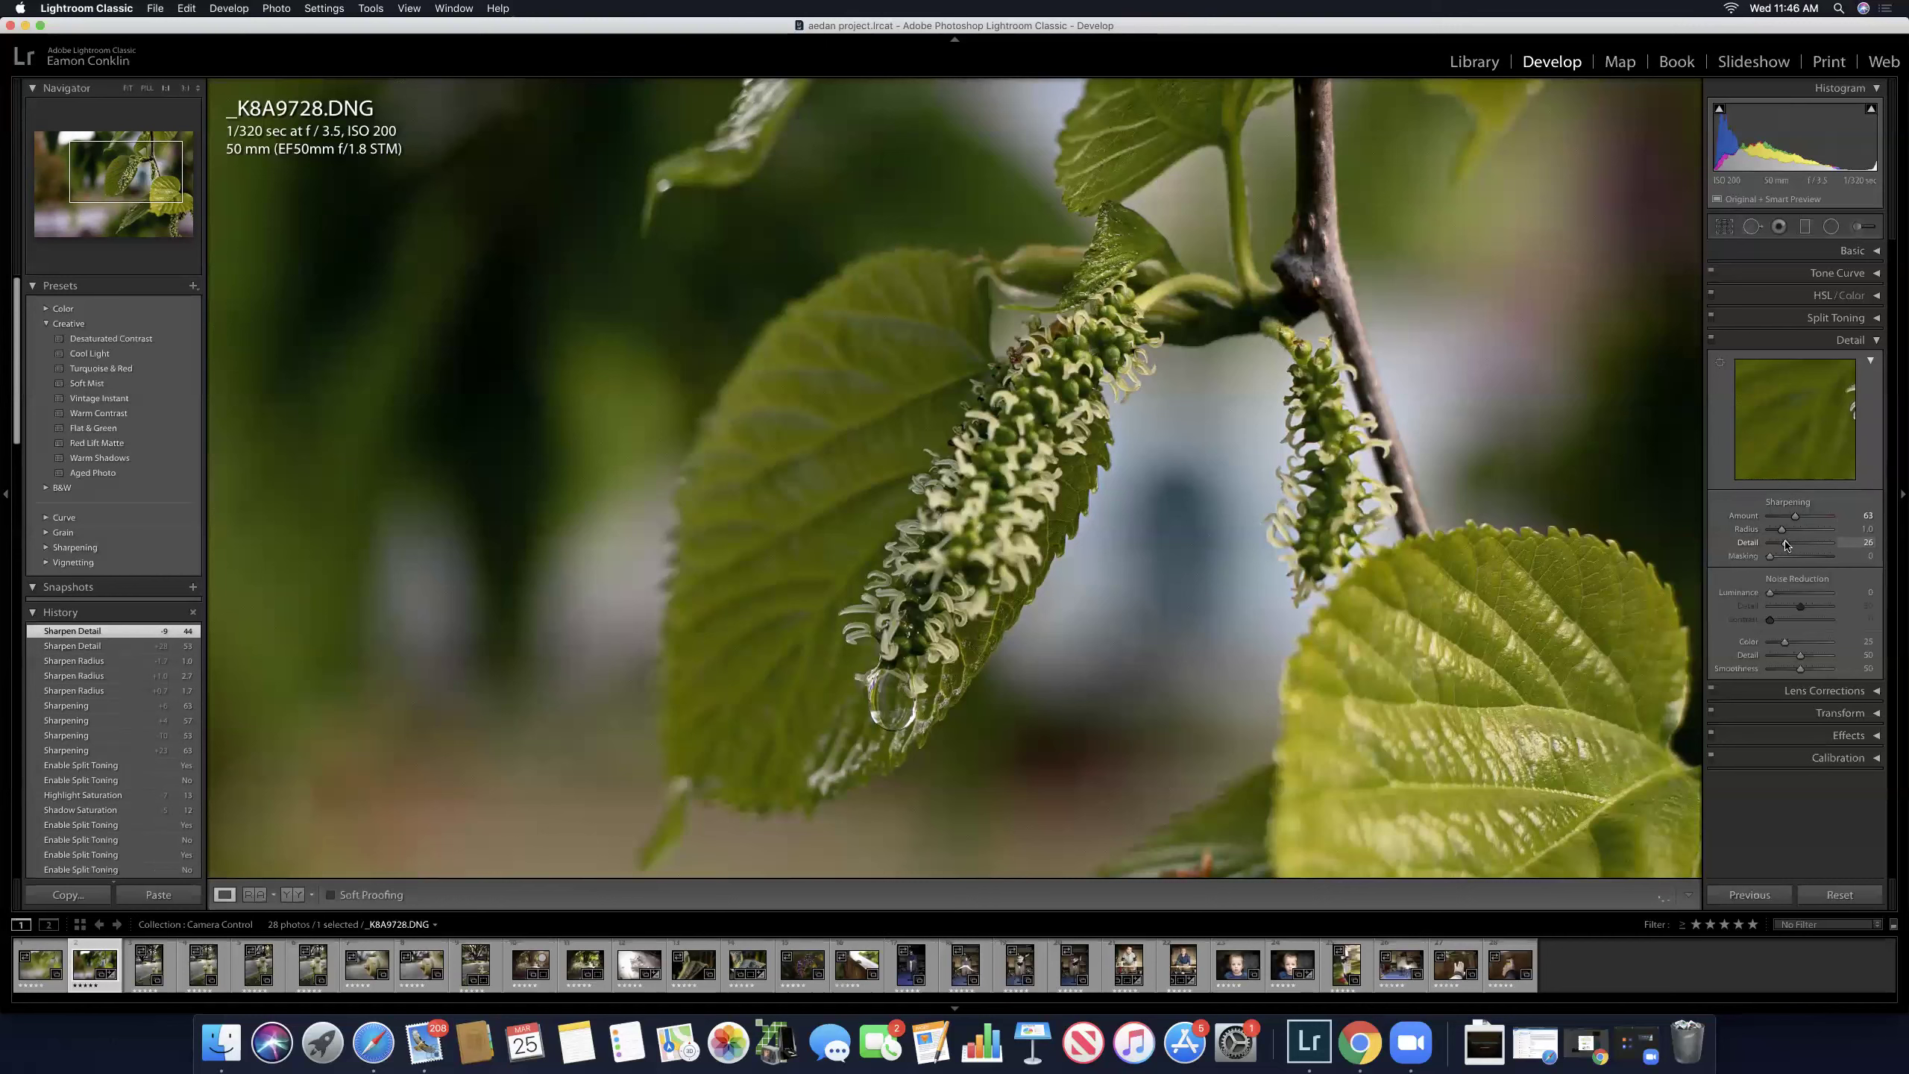
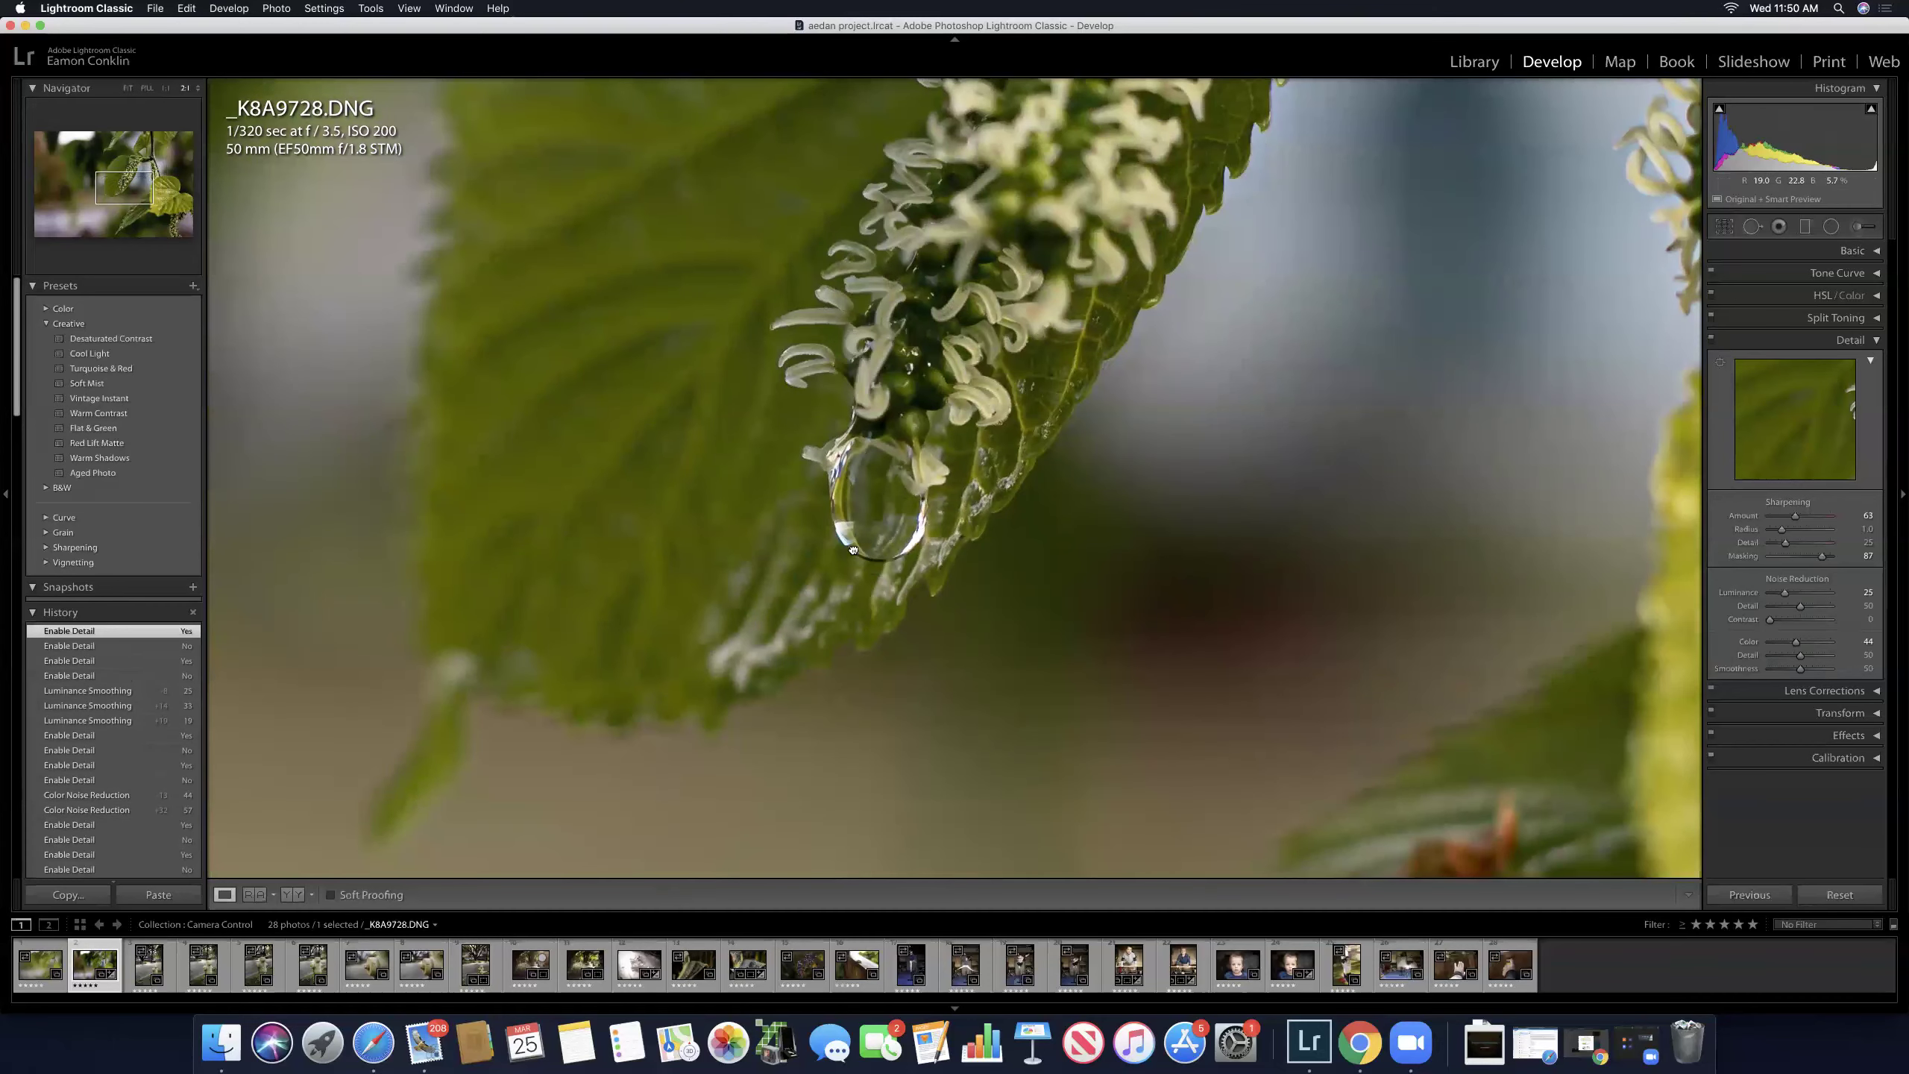
# Step: Close the Detail settings and enable lens profile corrections with the Adobe (Canon EF 50mm f/1.8 STM) profile
pyautogui.moveTo(866, 458); pyautogui.dragTo(824, 573)
pyautogui.moveTo(843, 344); pyautogui.dragTo(699, 566)
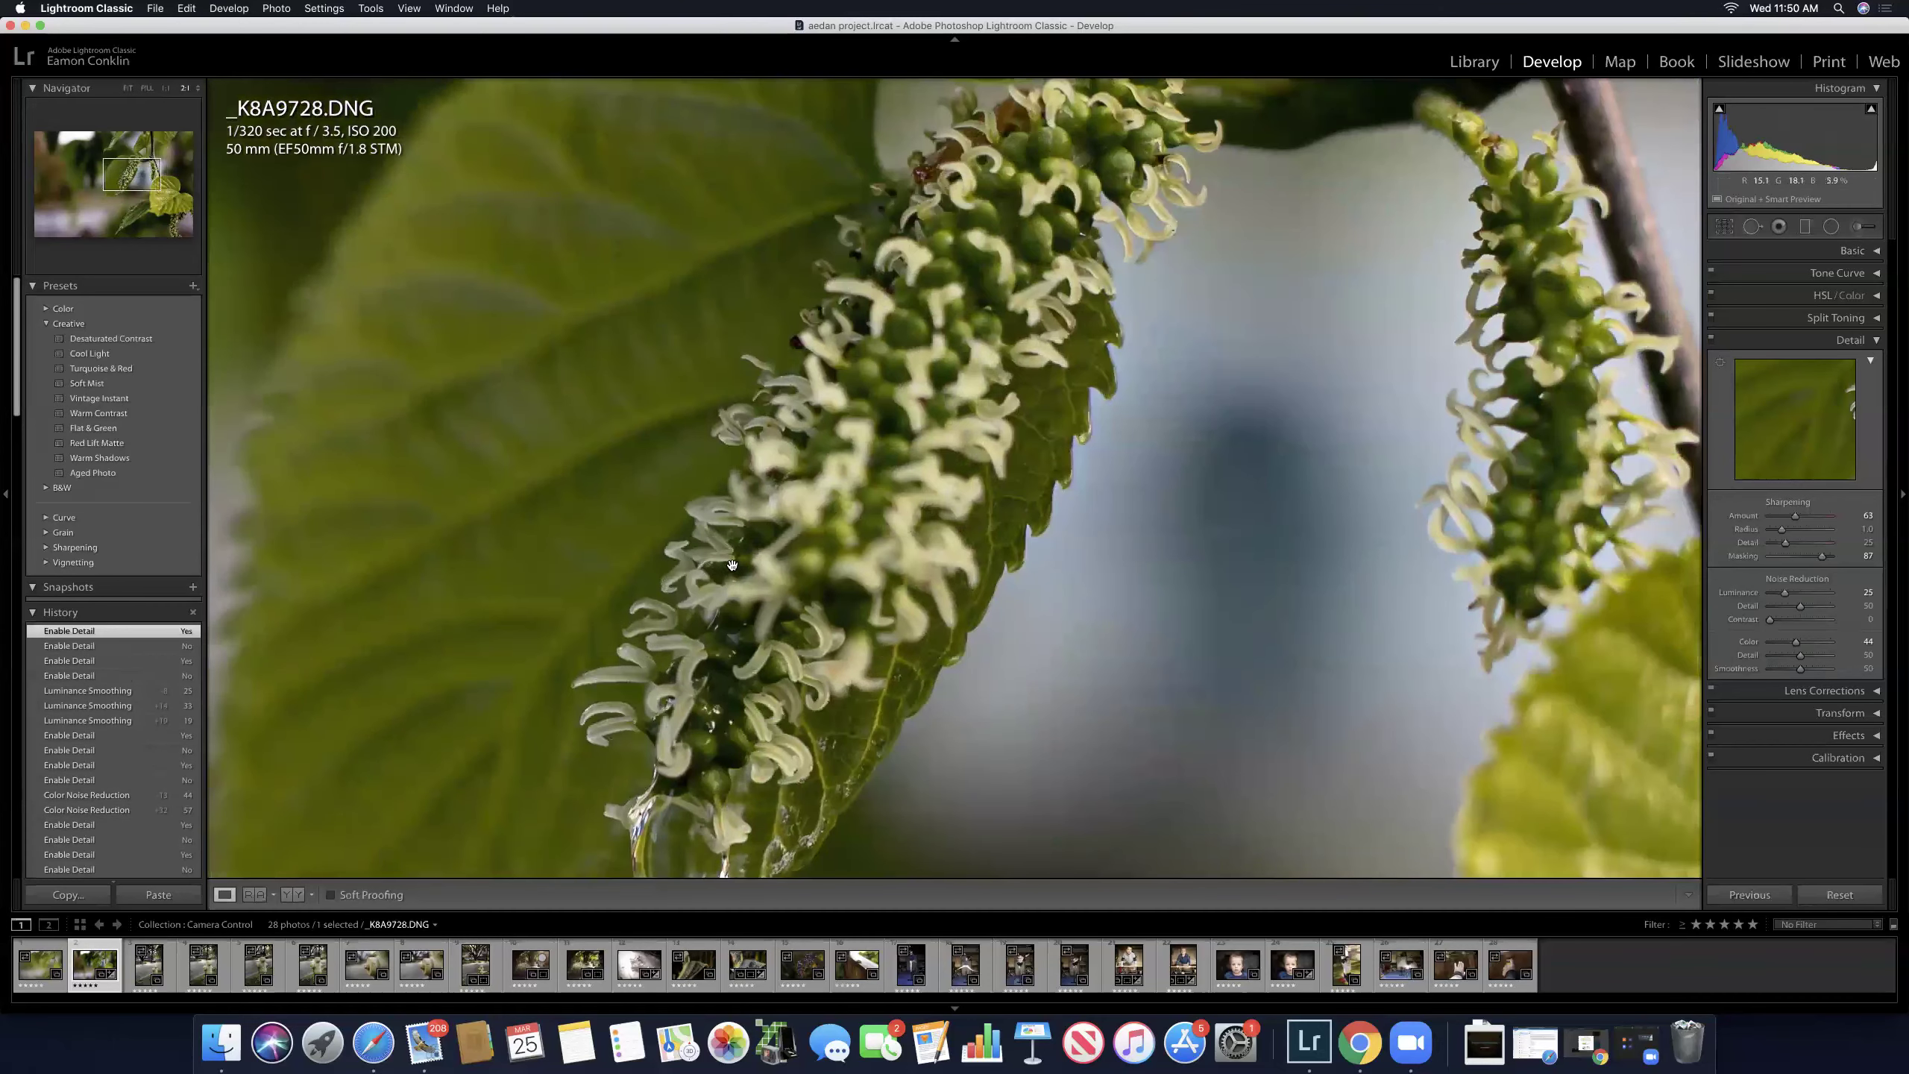
pyautogui.click(929, 566)
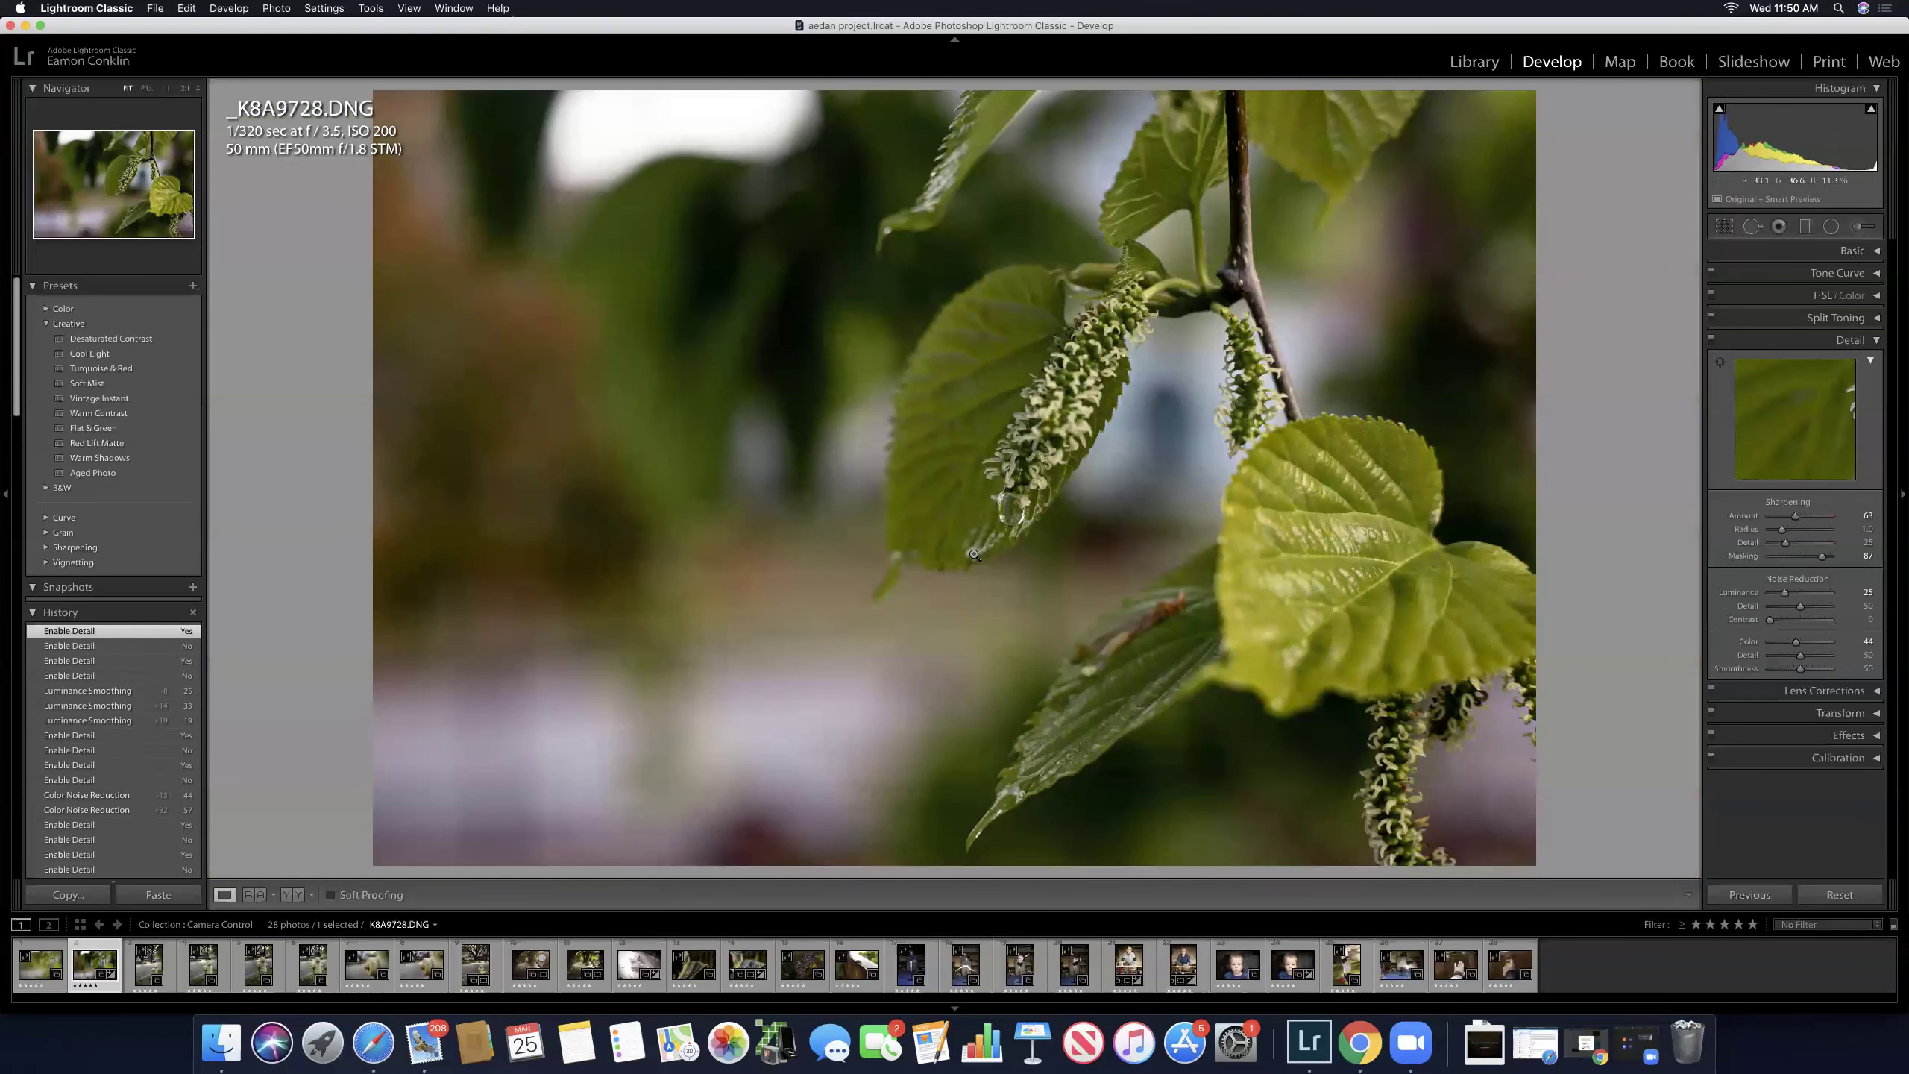
pyautogui.click(1877, 341)
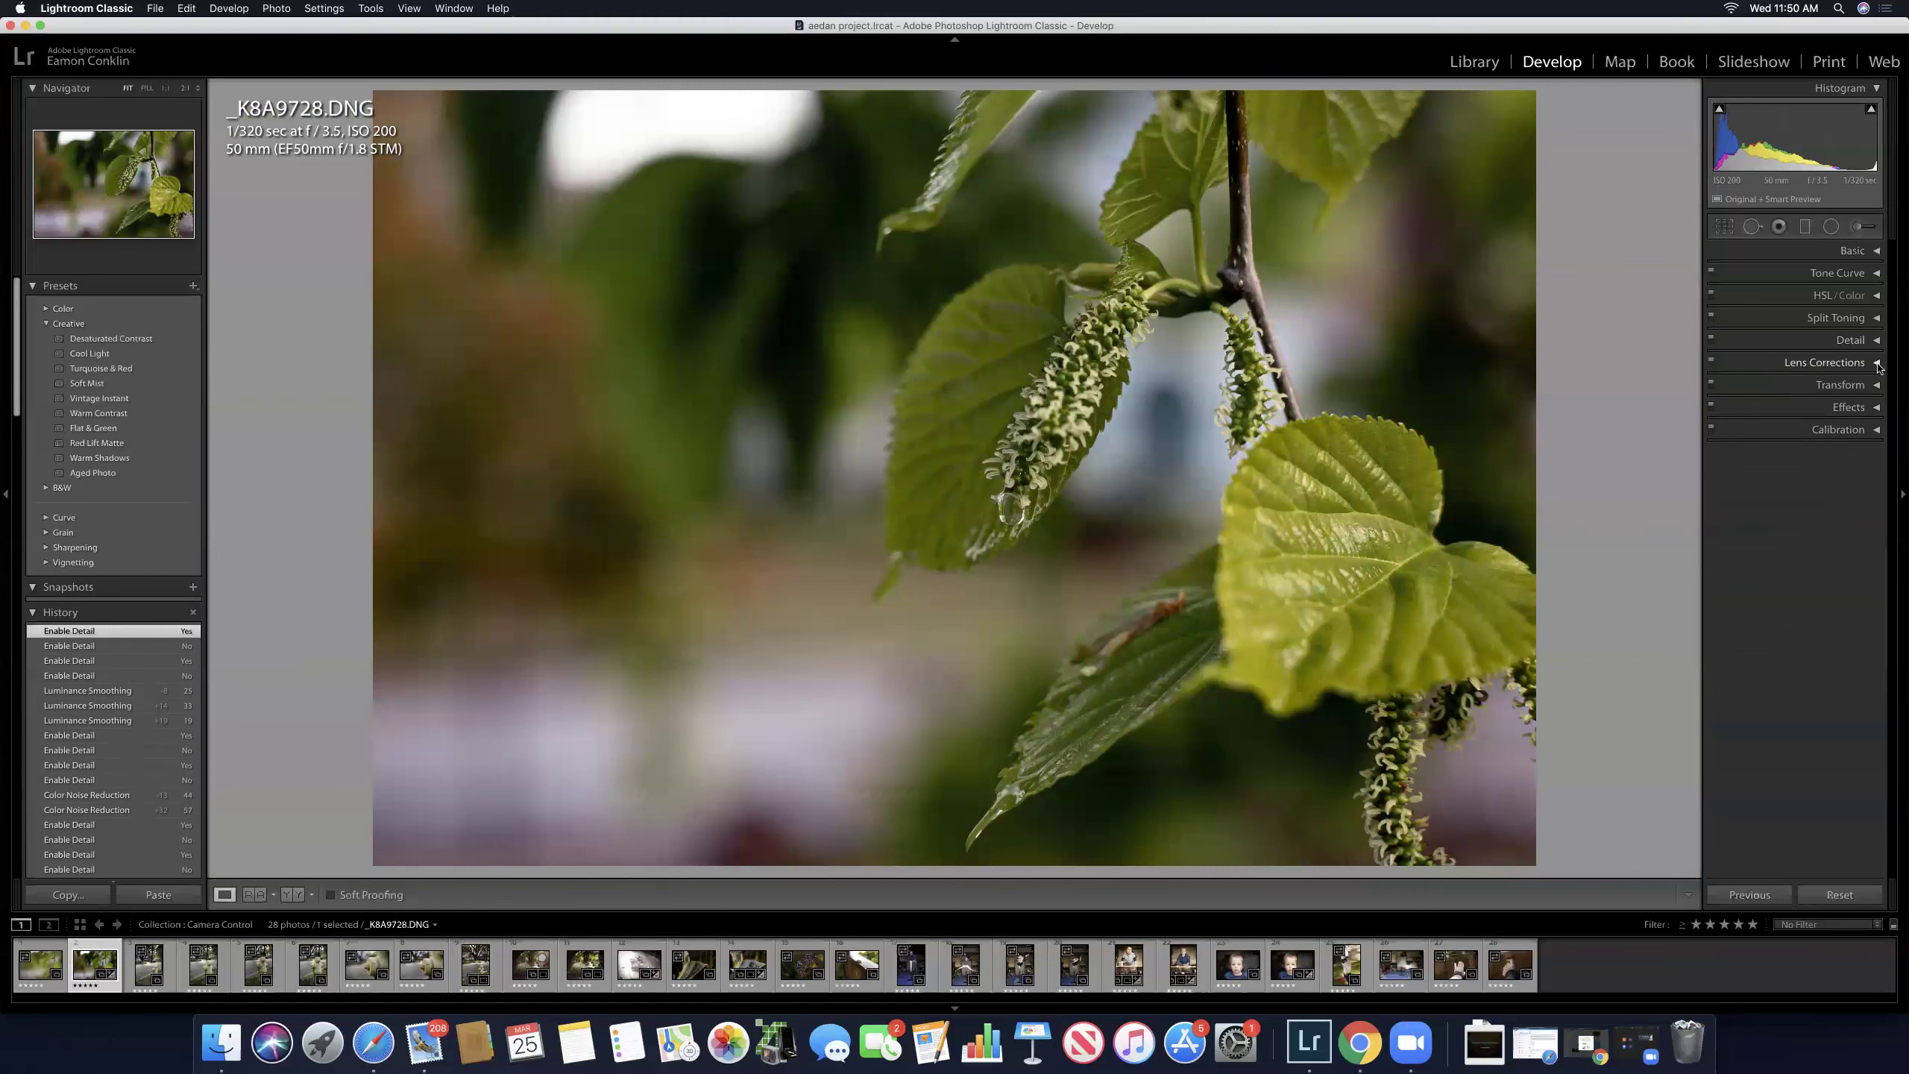
pyautogui.click(1874, 362)
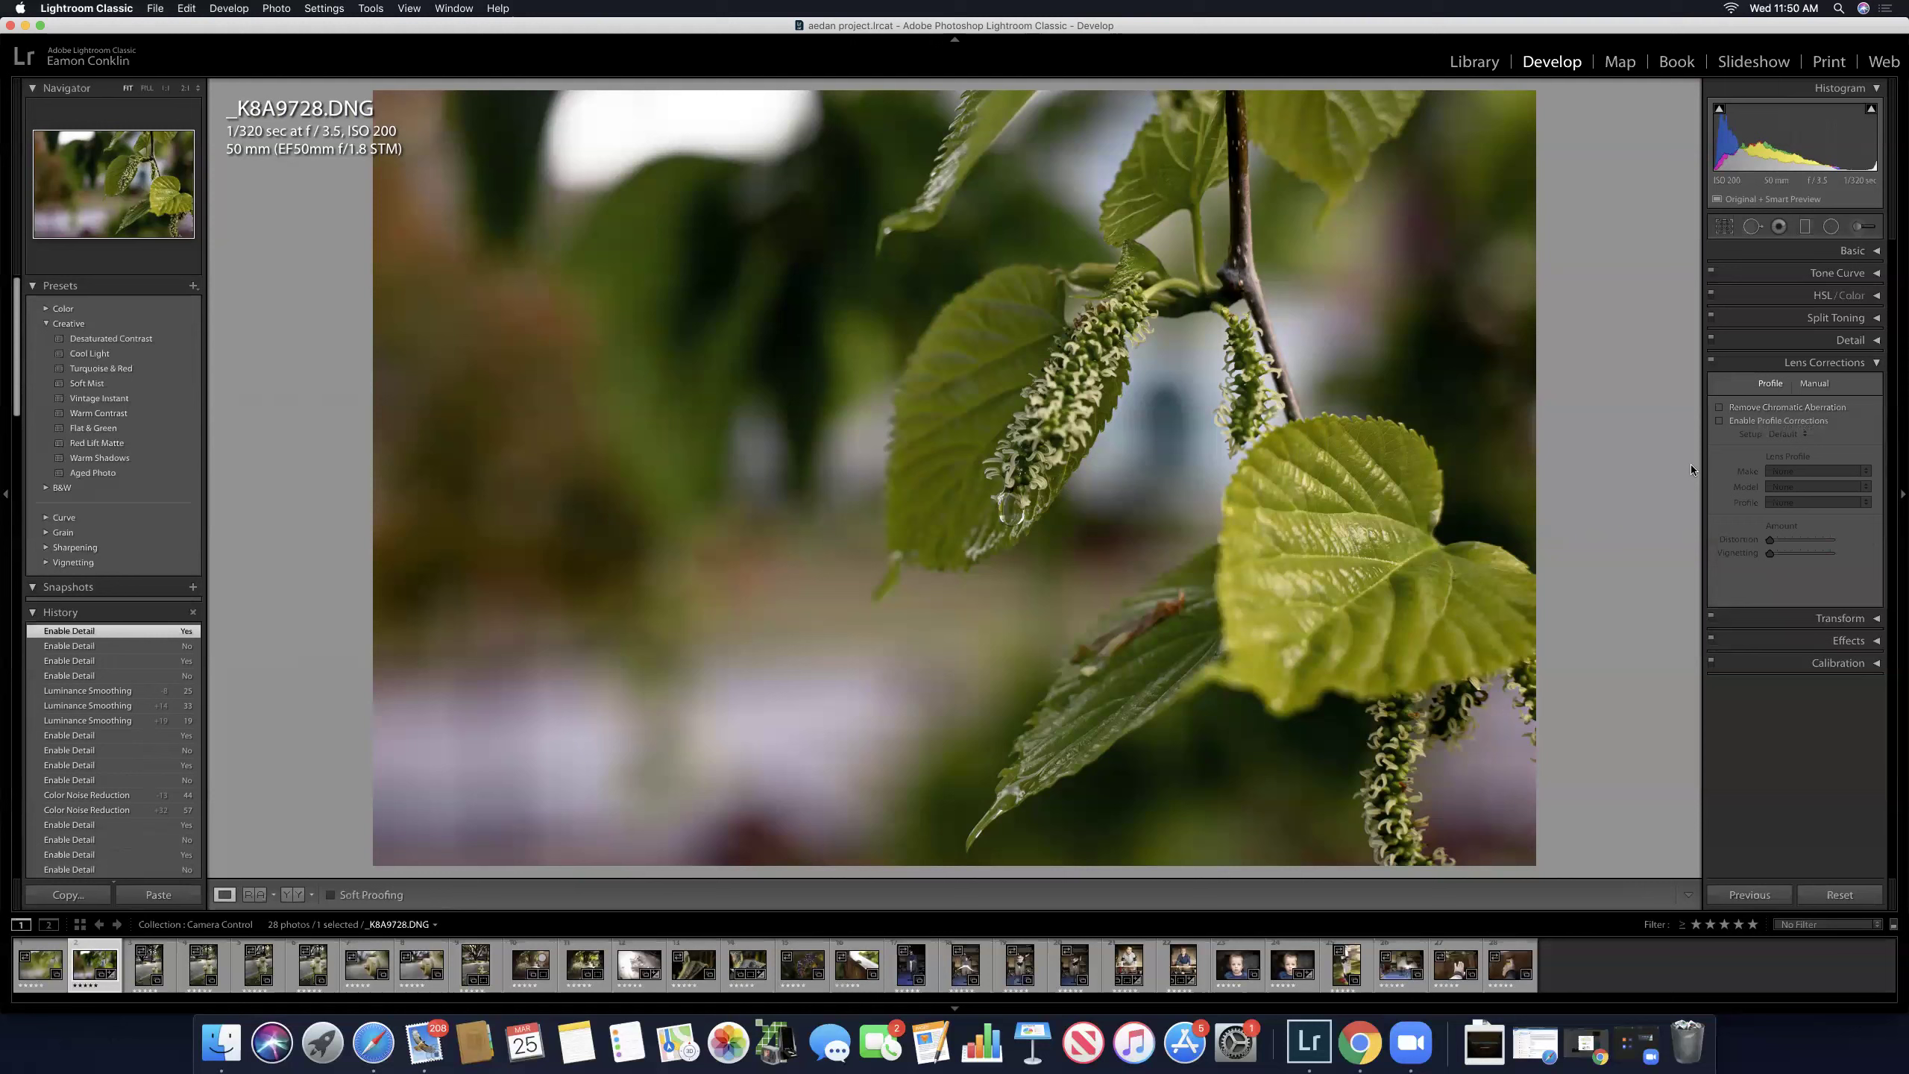
pyautogui.click(1720, 422)
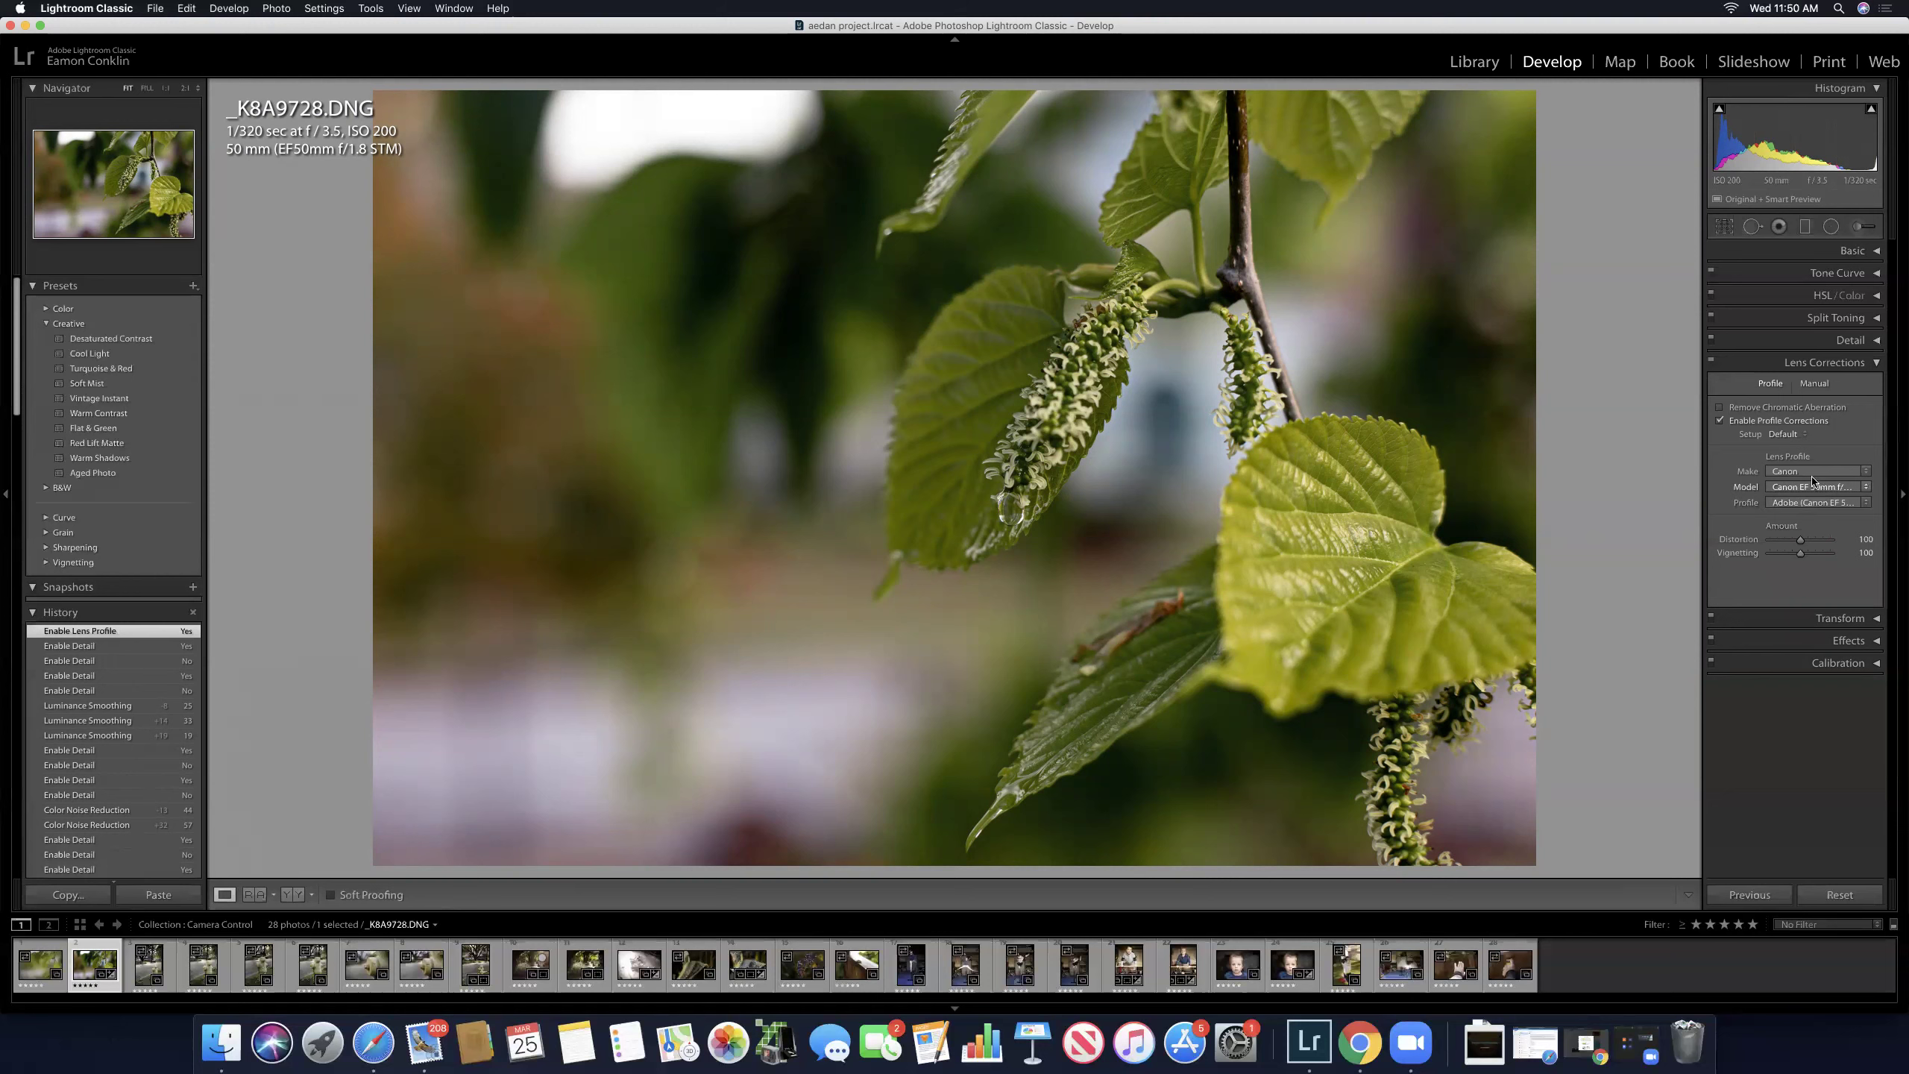
pyautogui.click(1844, 508)
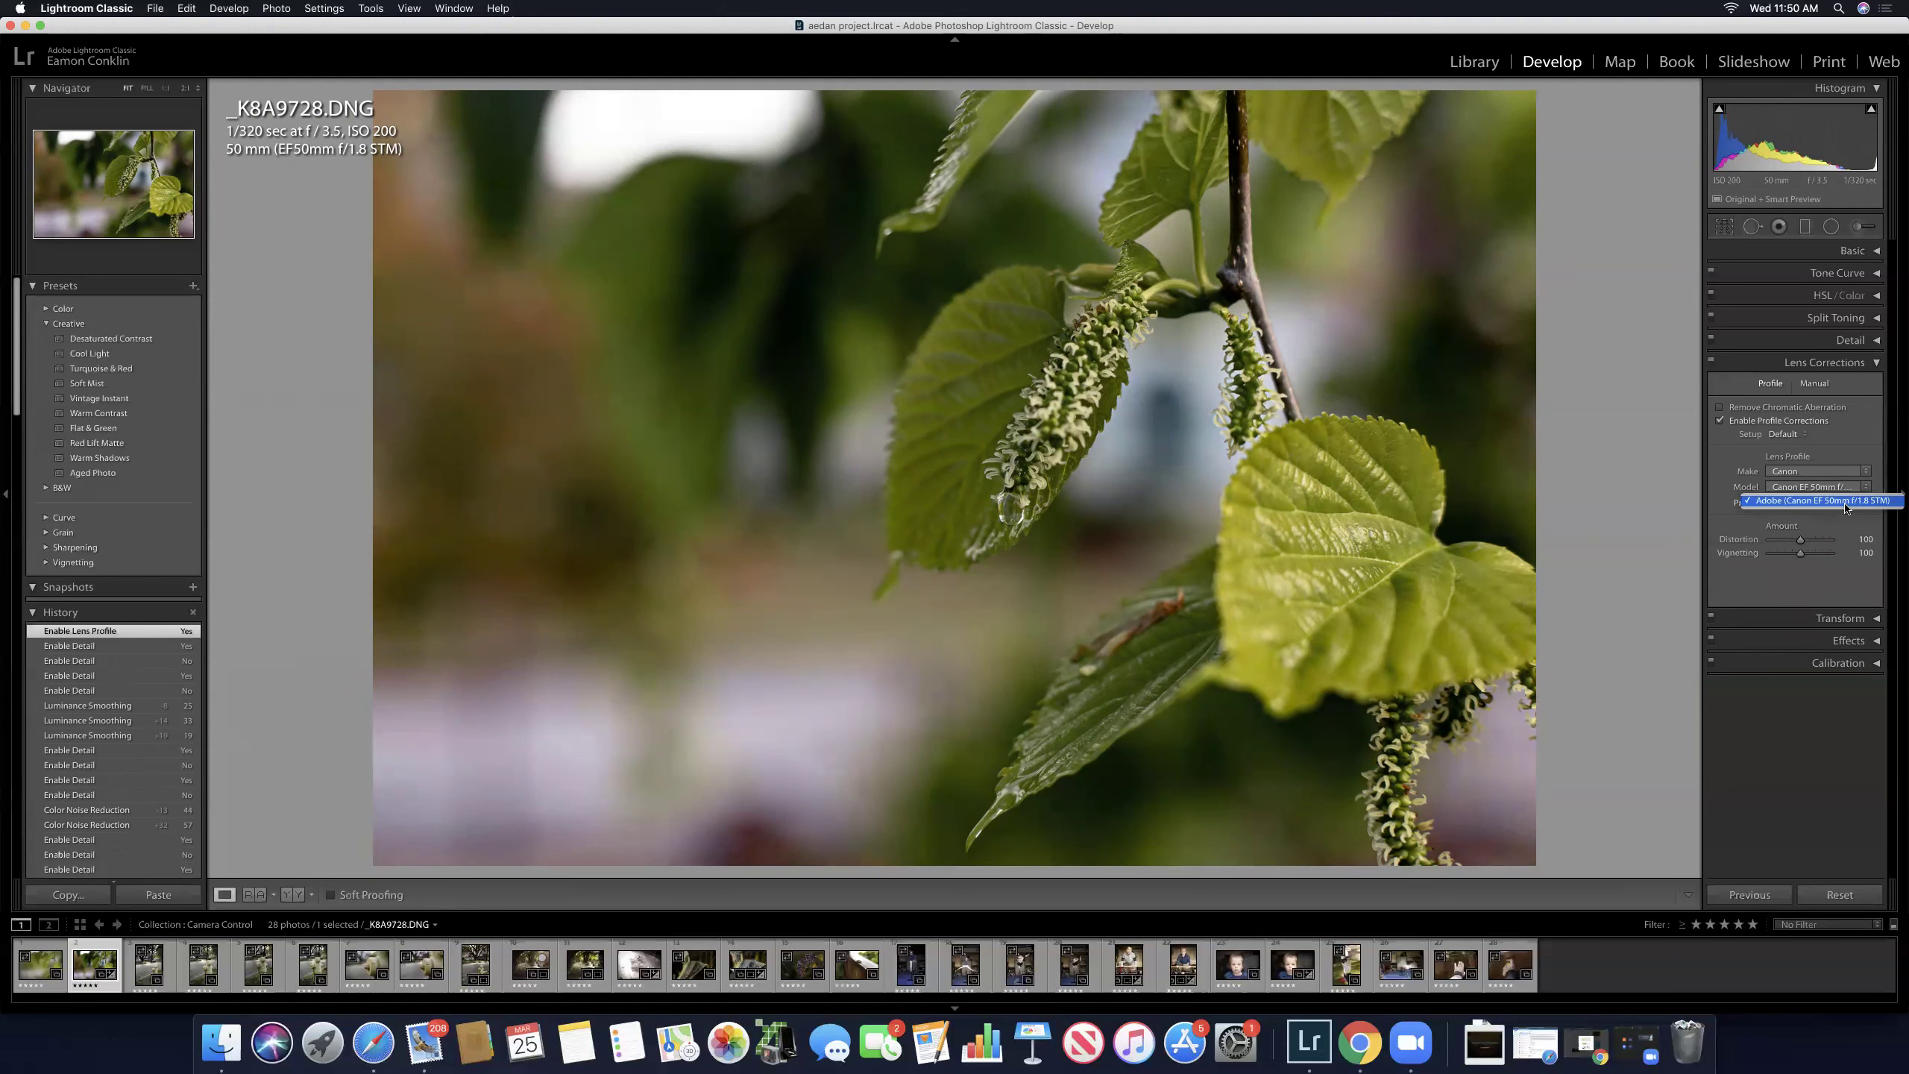
pyautogui.click(1844, 501)
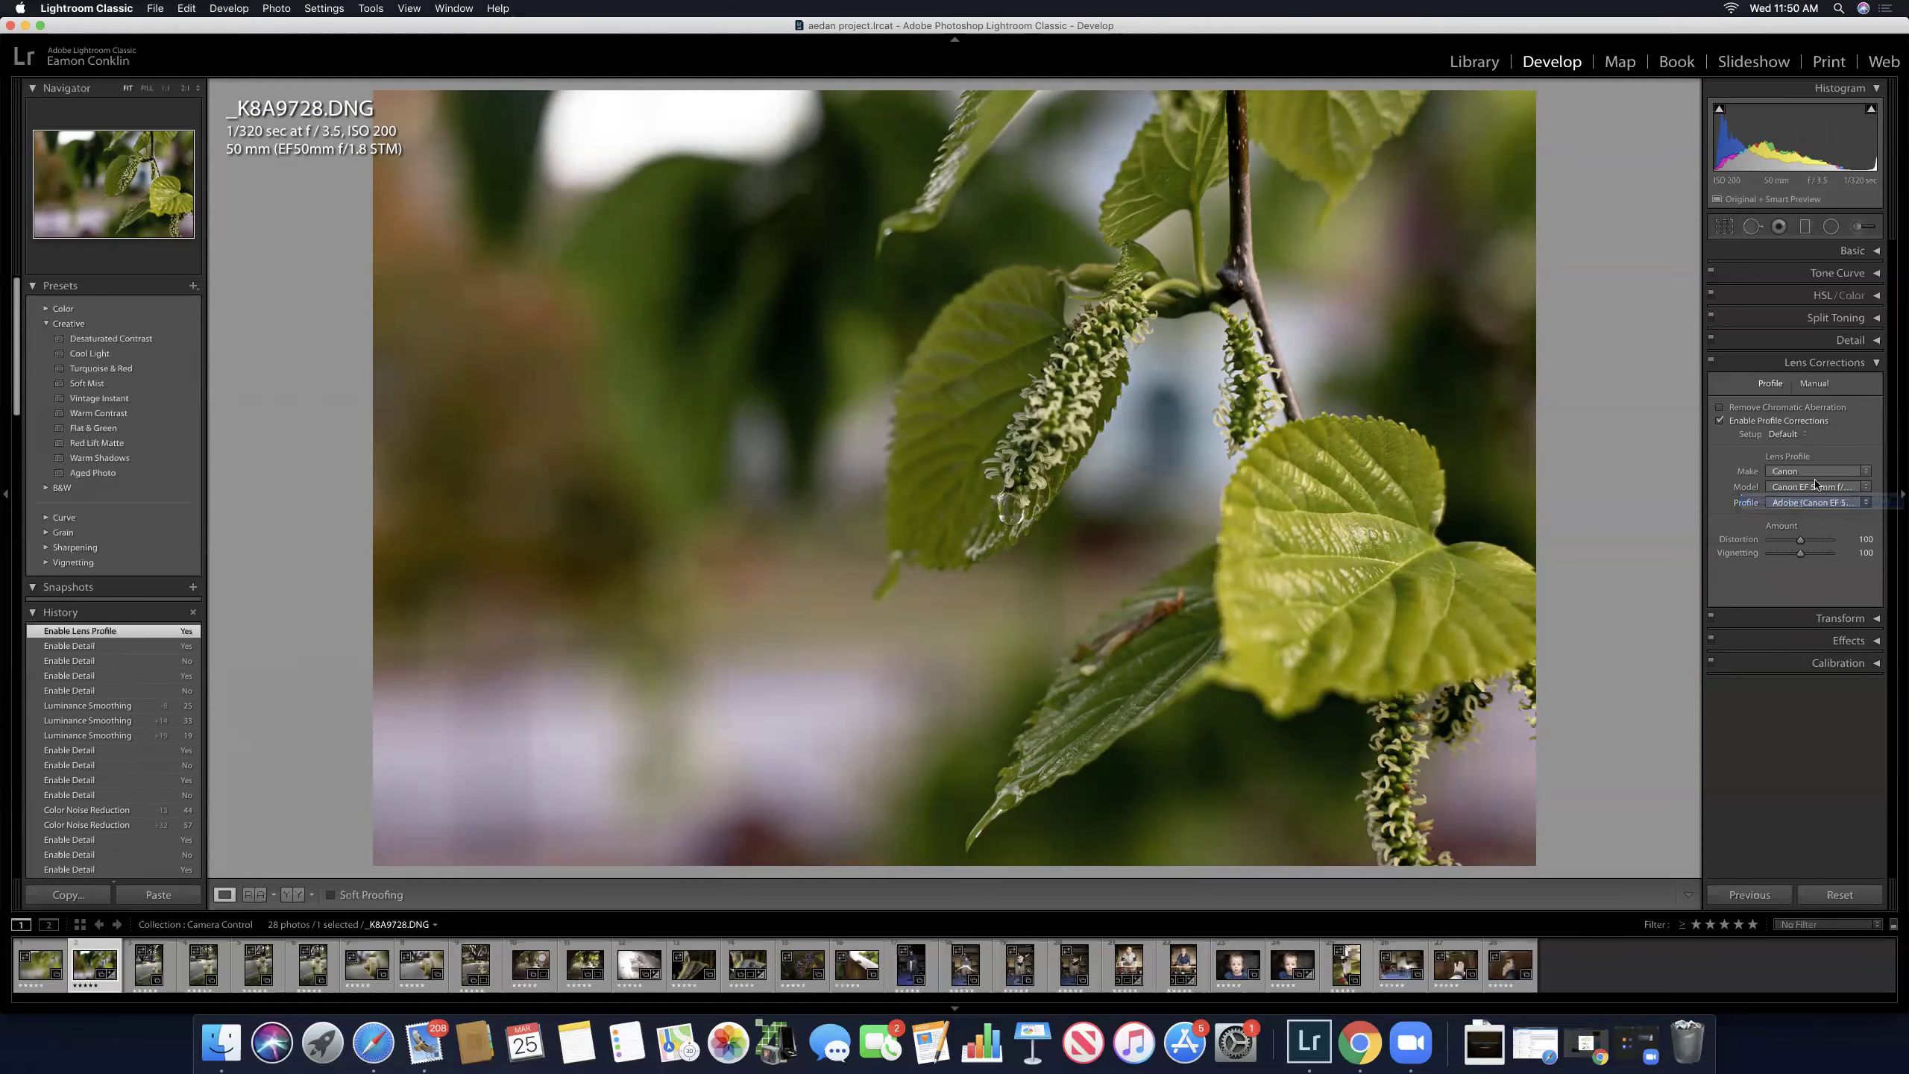
# Step: Switch the lens profile corrections off and on twice to compare the photo, and view the catkins up close
pyautogui.click(1719, 422)
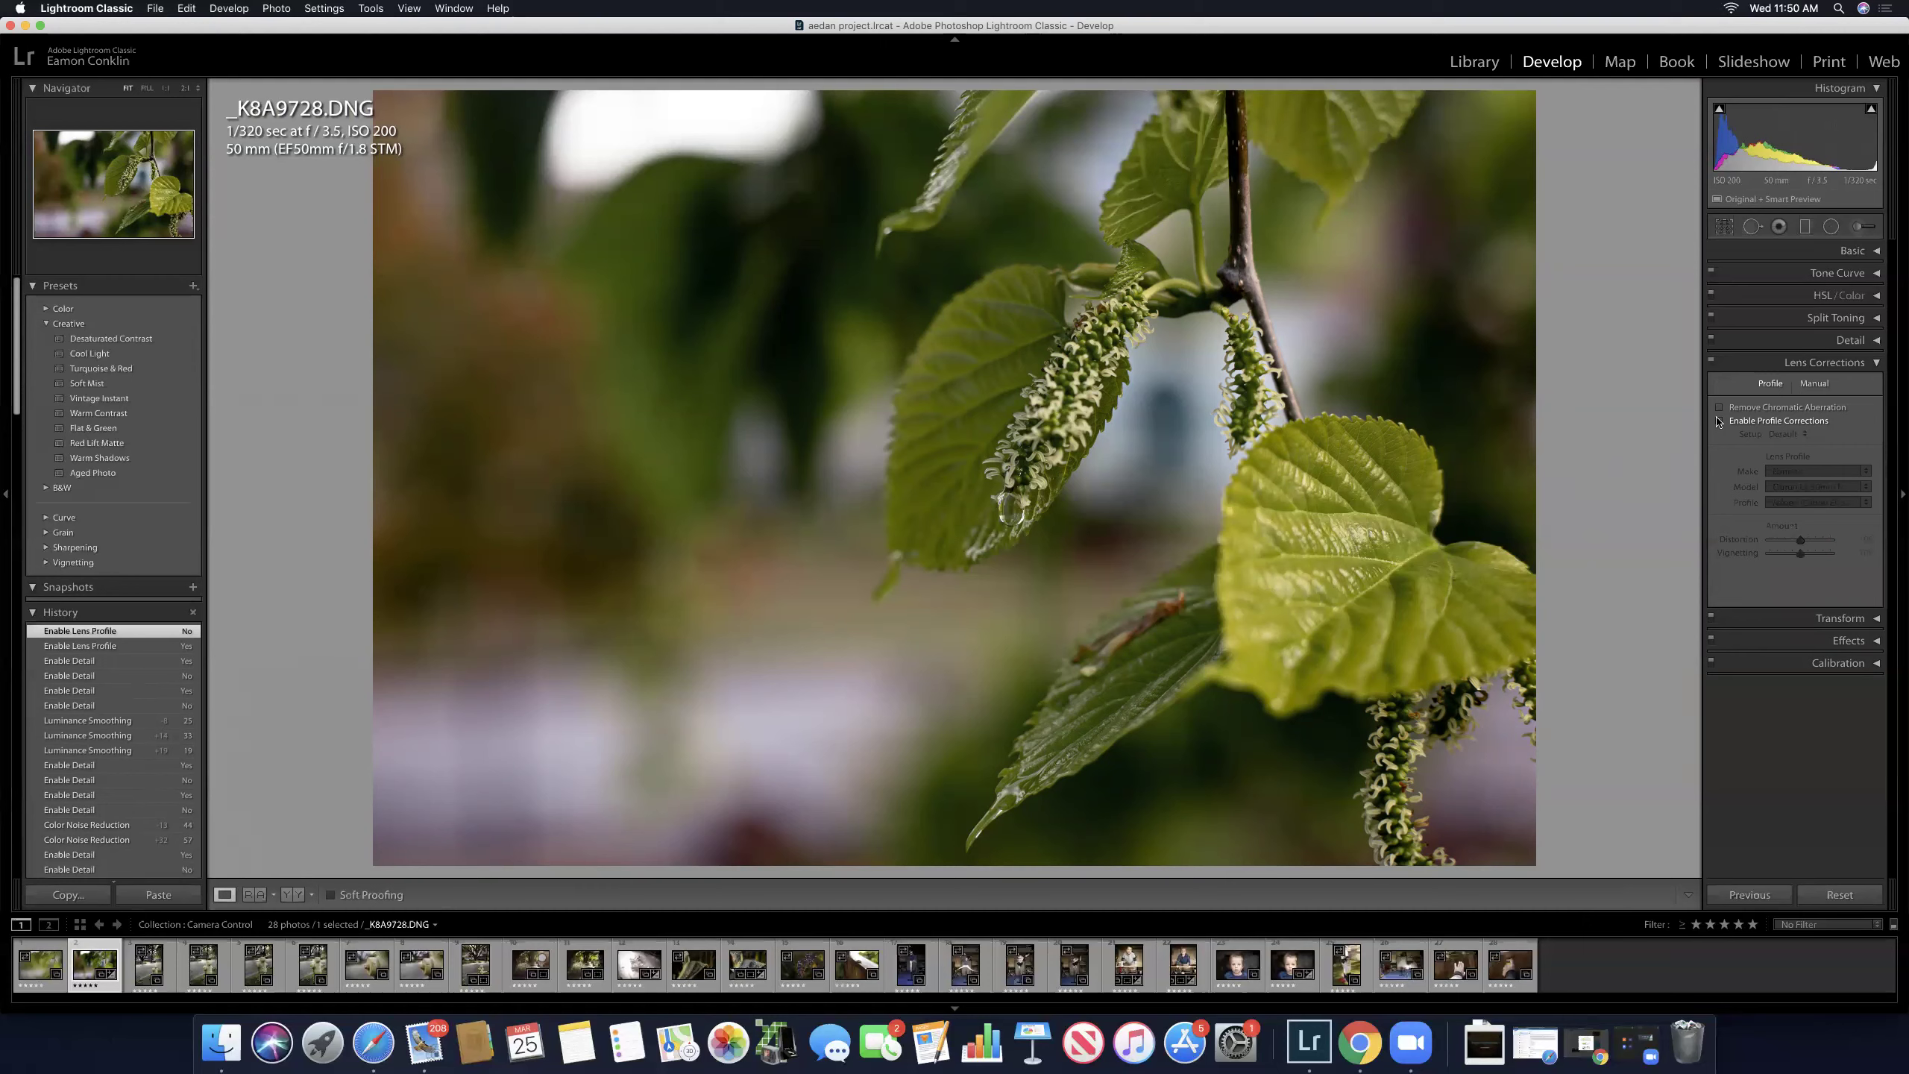
pyautogui.click(1719, 421)
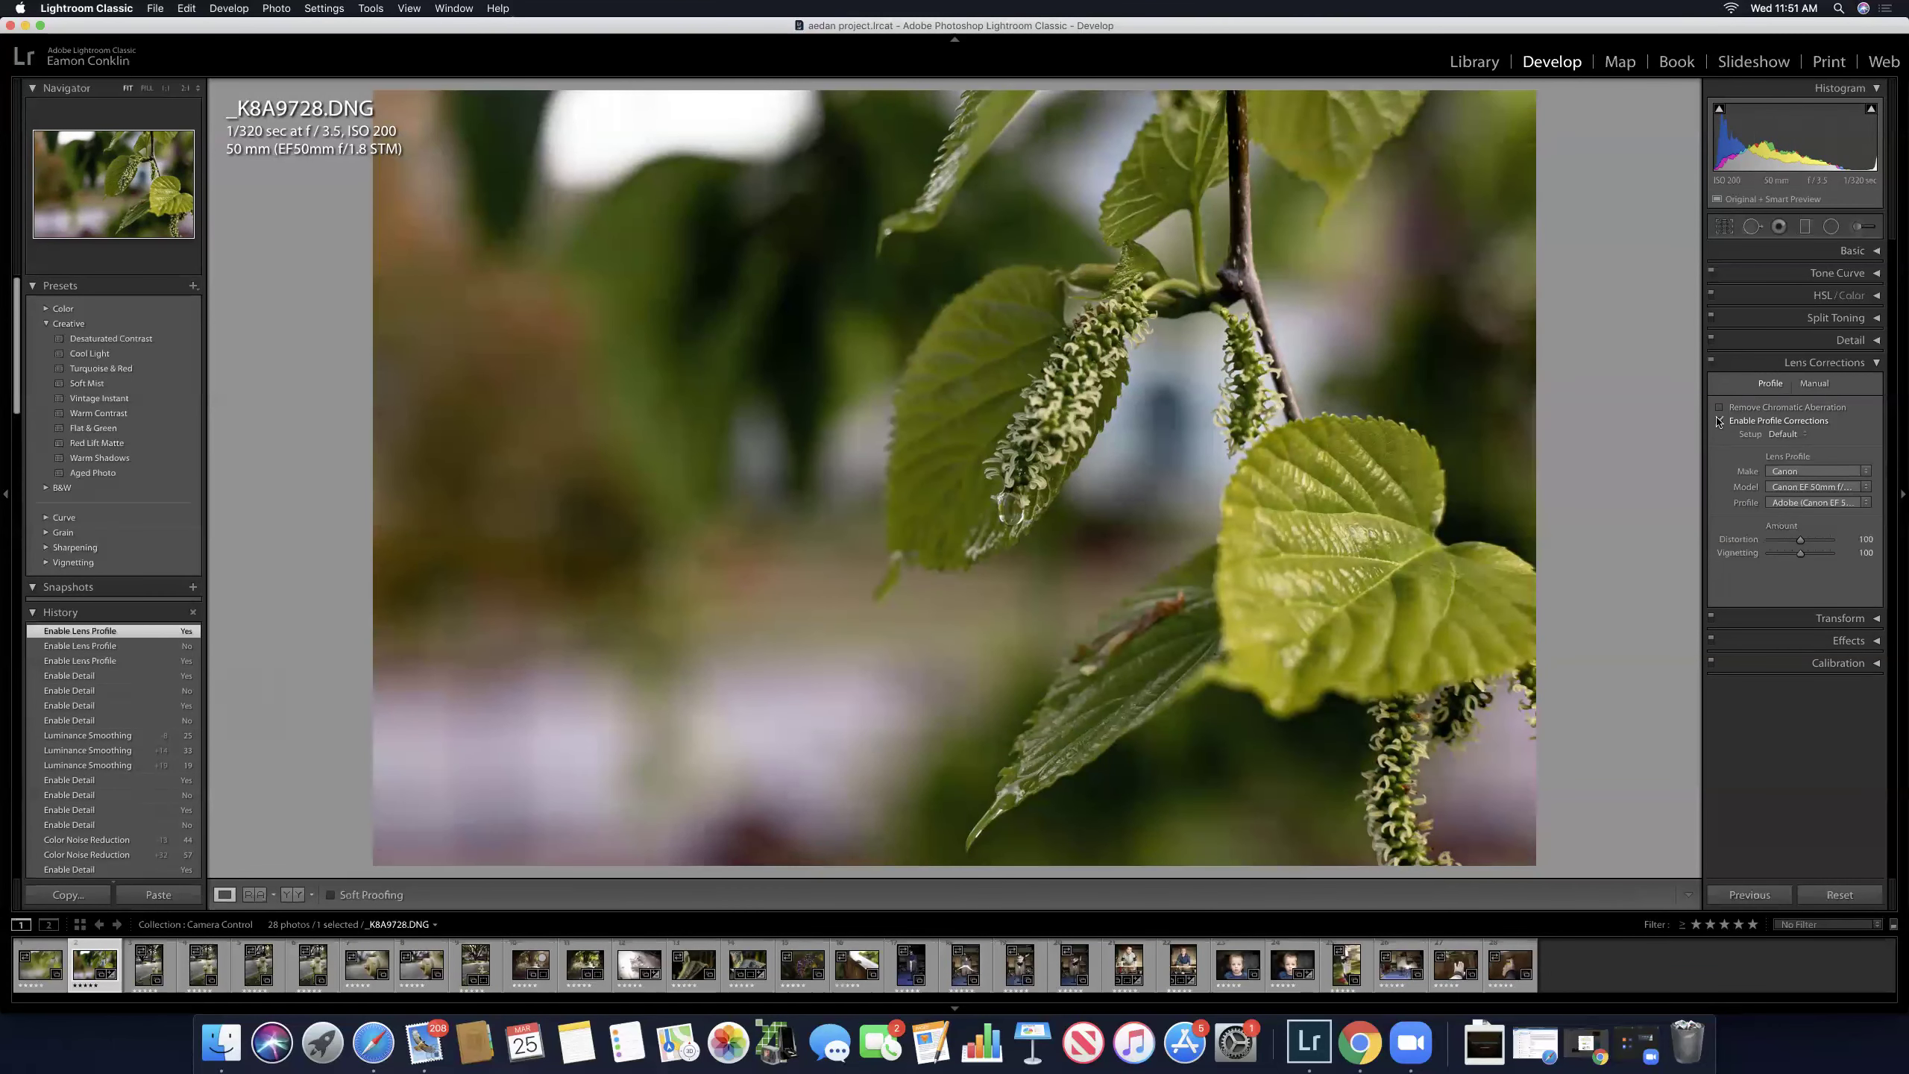
pyautogui.click(1719, 421)
pyautogui.click(1718, 422)
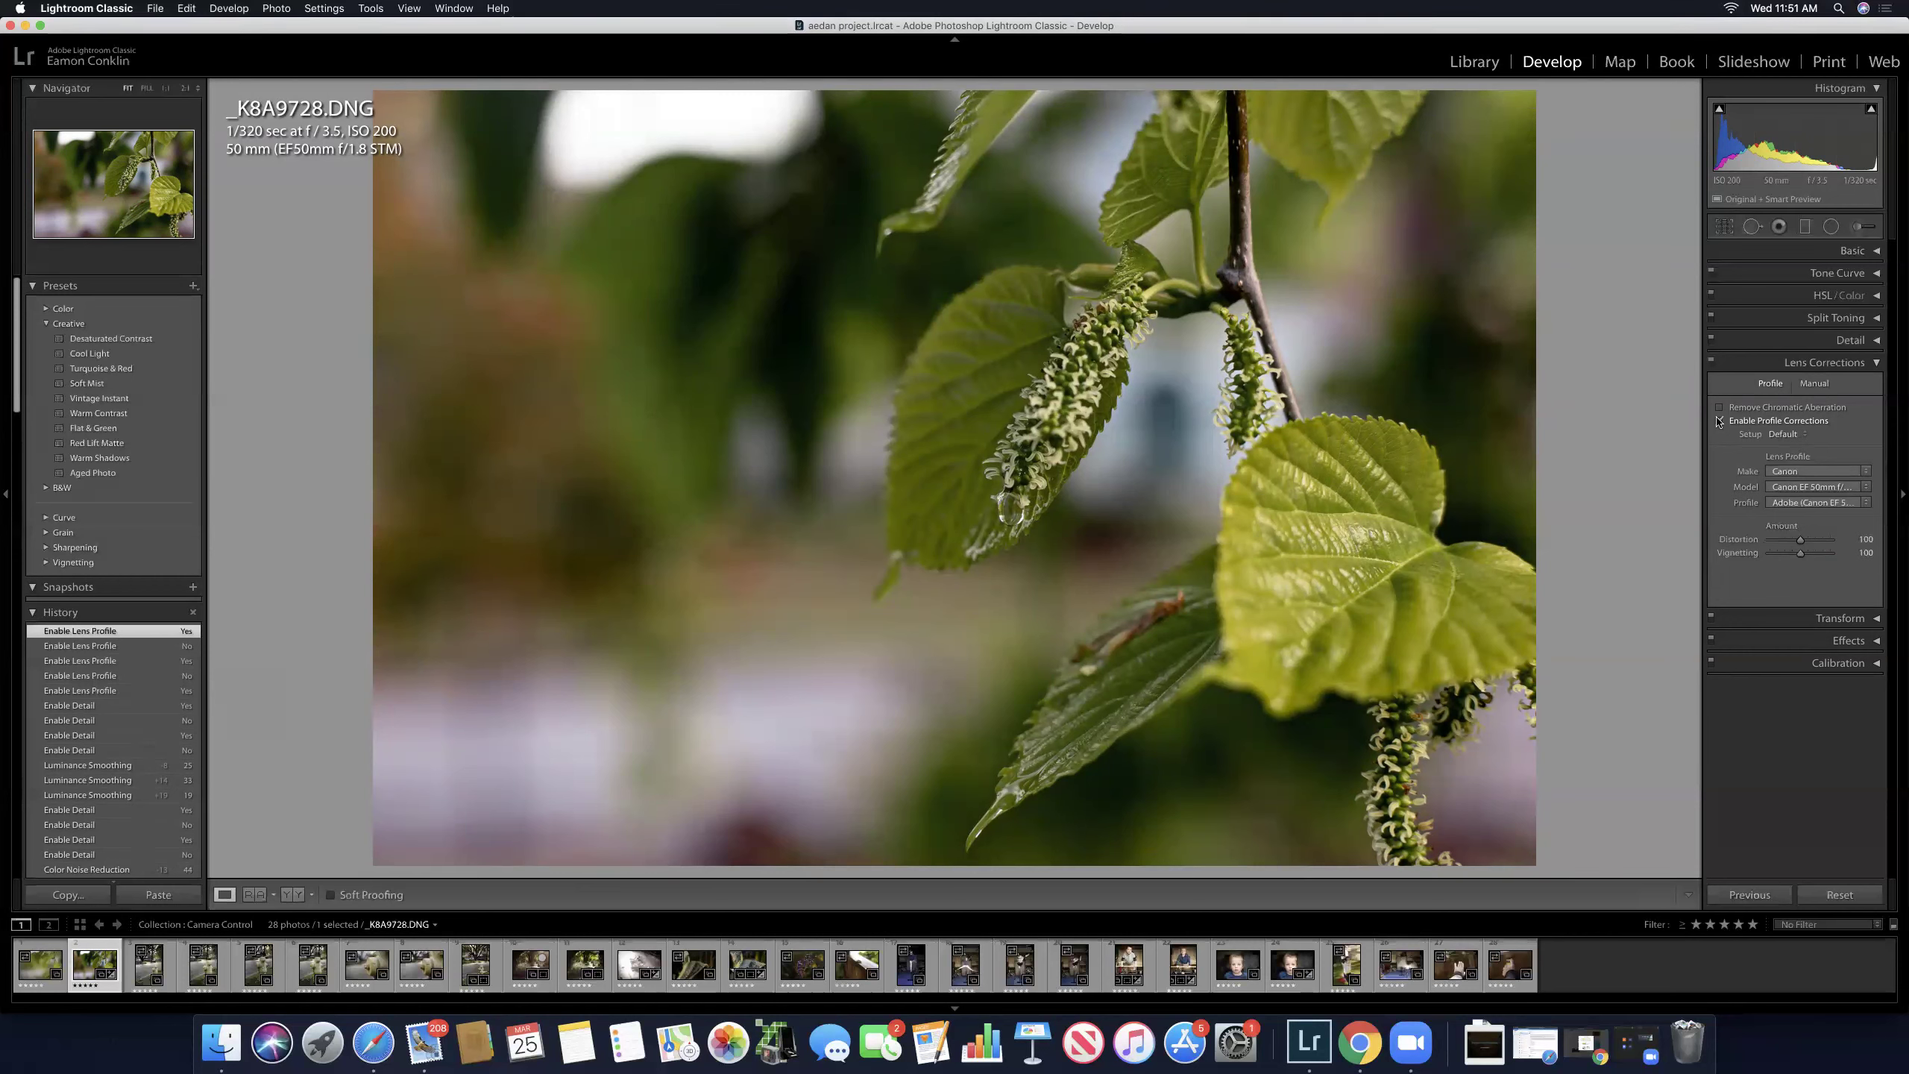
pyautogui.click(1080, 408)
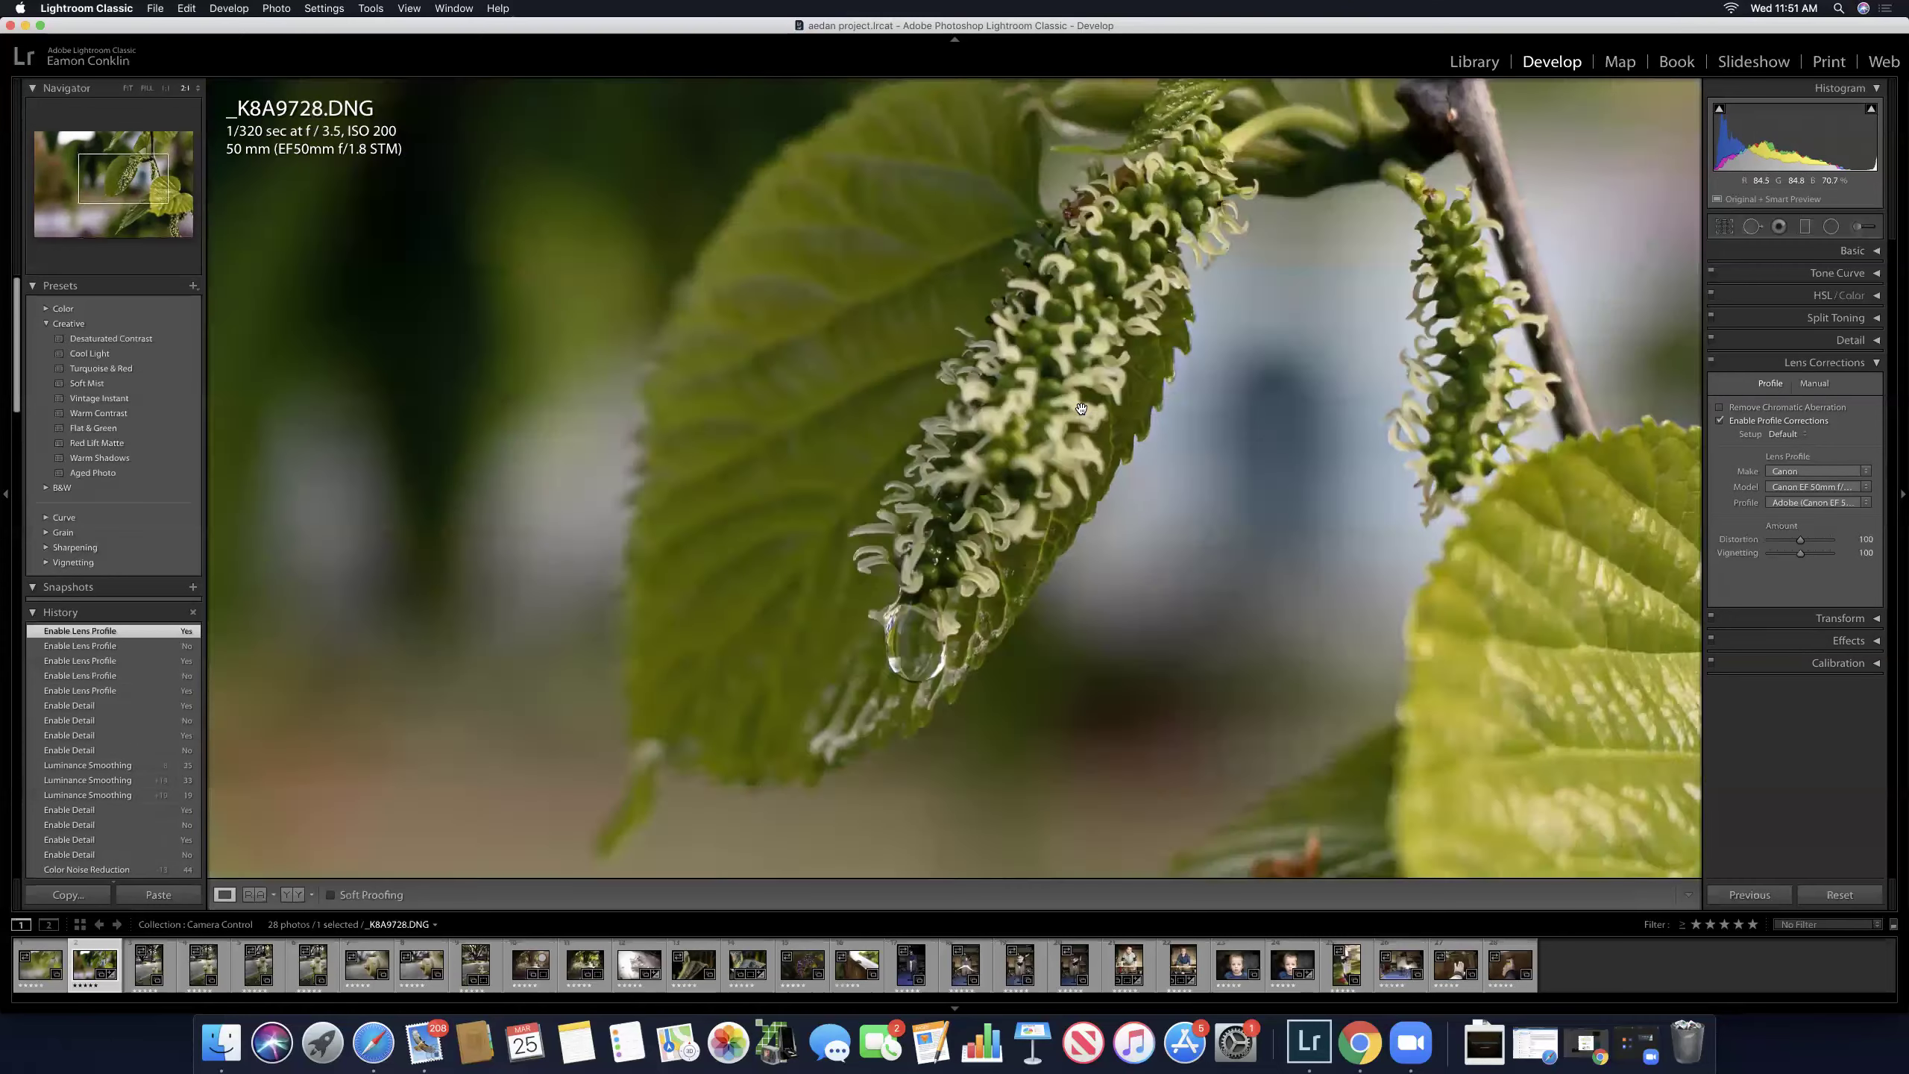
# Step: Examine the branch and leaves up close, enable Remove Chromatic Aberration for the whole photo and close the Lens Corrections settings
pyautogui.moveTo(1202, 383); pyautogui.dragTo(1107, 458)
pyautogui.moveTo(1277, 428); pyautogui.dragTo(1215, 611)
pyautogui.moveTo(1243, 498); pyautogui.dragTo(1225, 594)
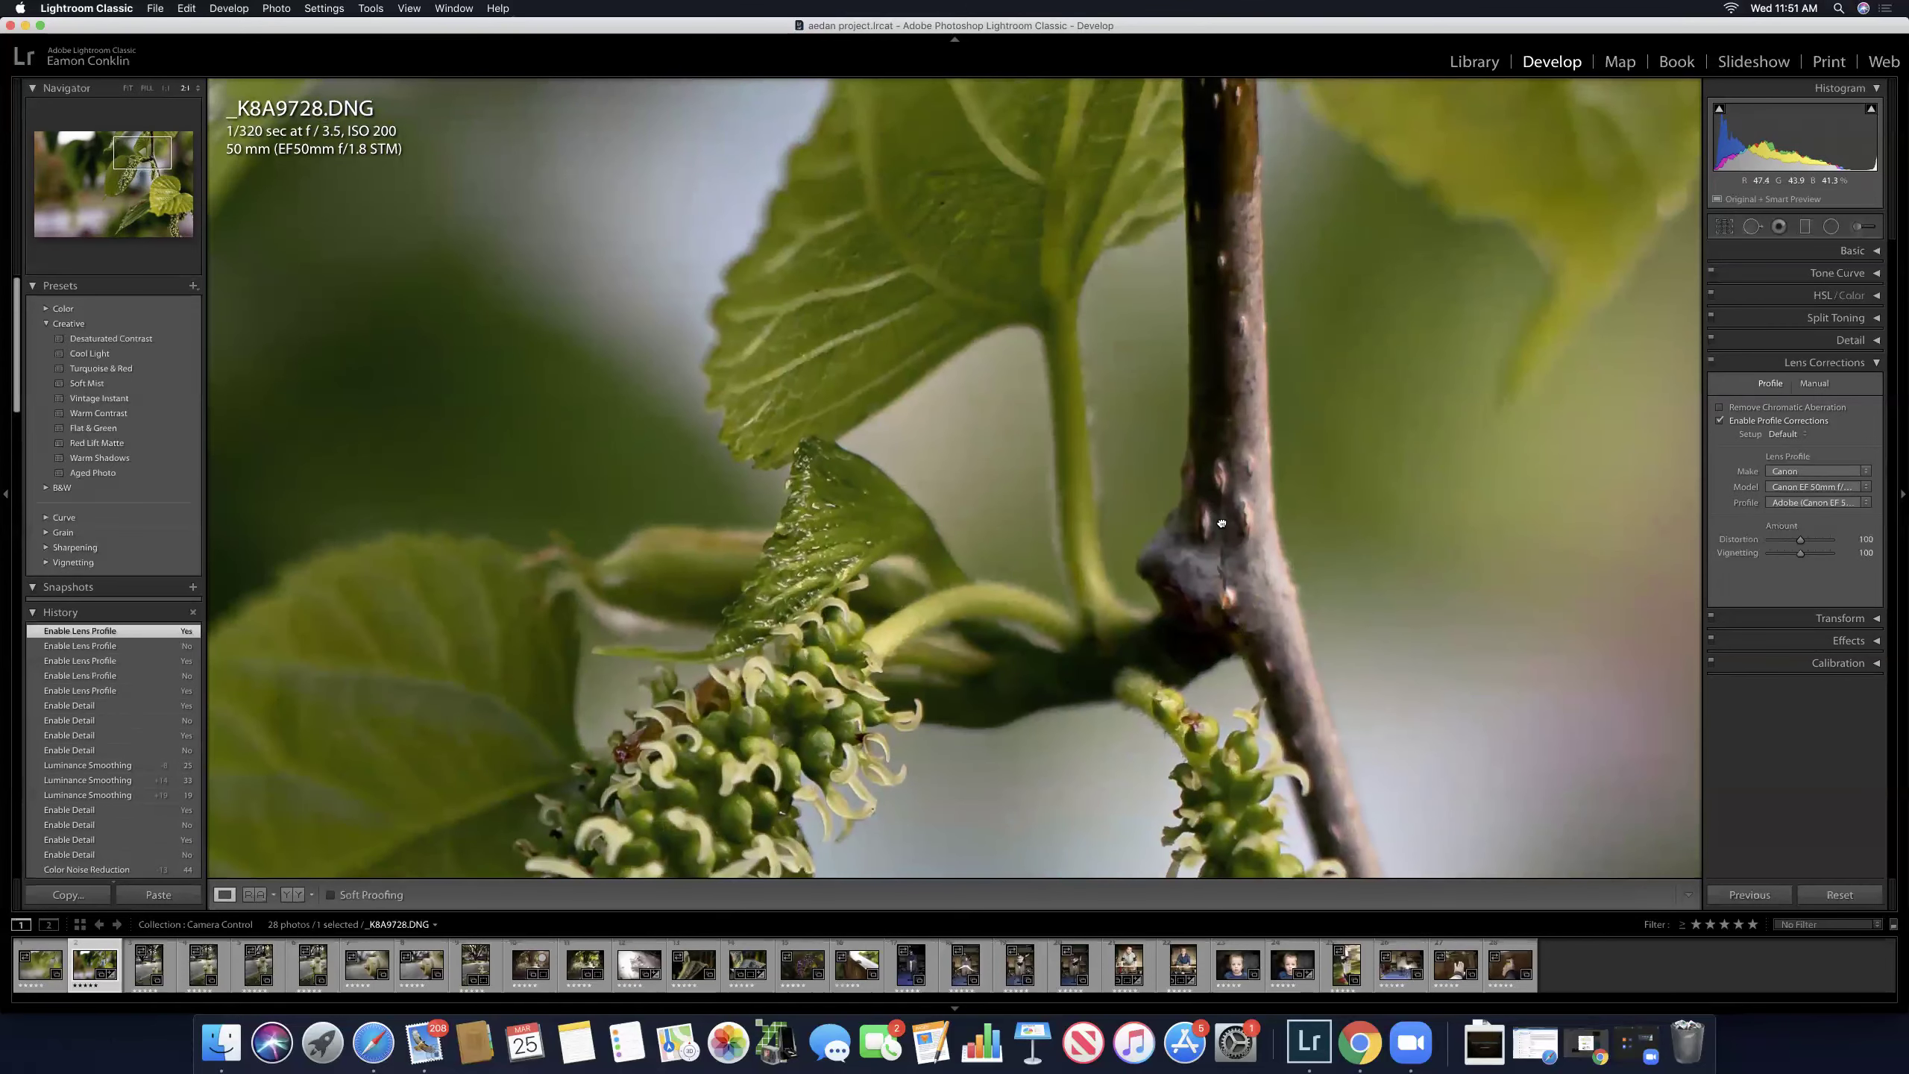
pyautogui.moveTo(1222, 522); pyautogui.dragTo(1019, 645)
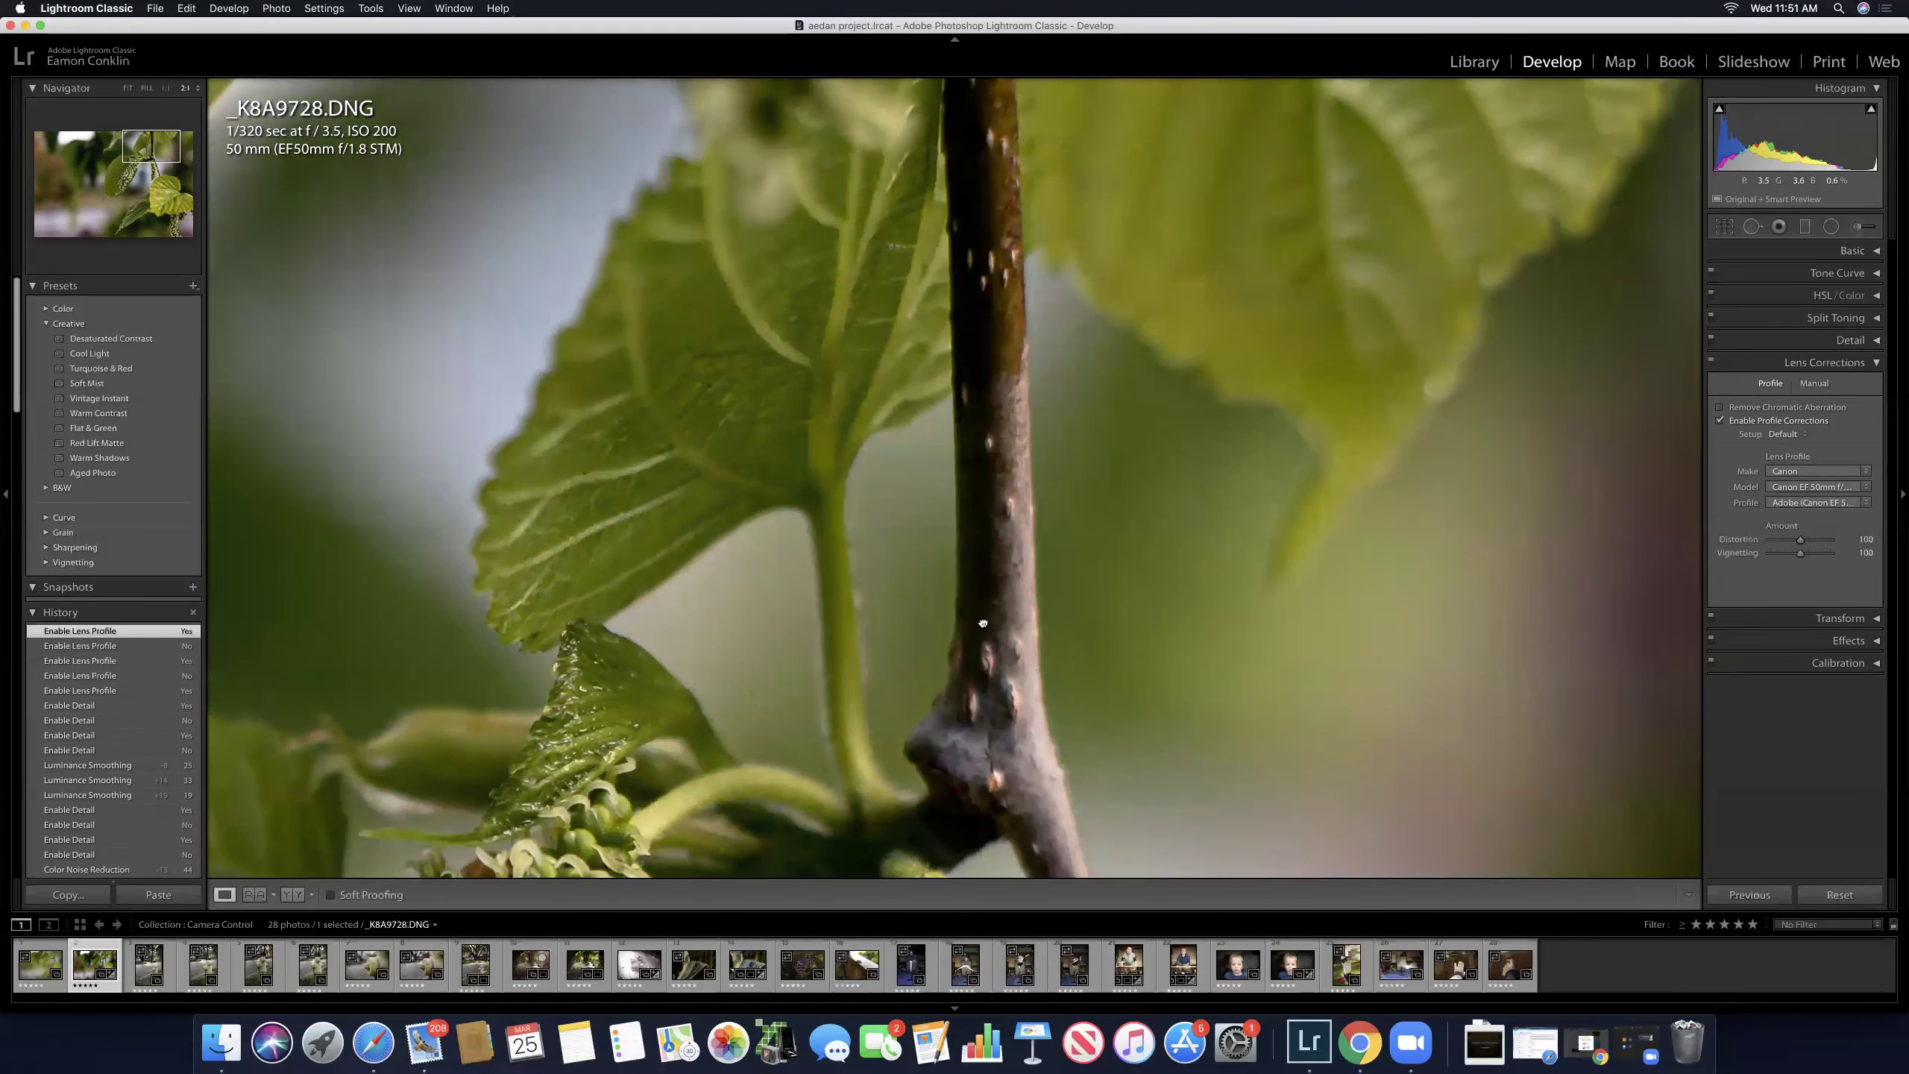
pyautogui.press('super+minus')
pyautogui.click(1045, 741)
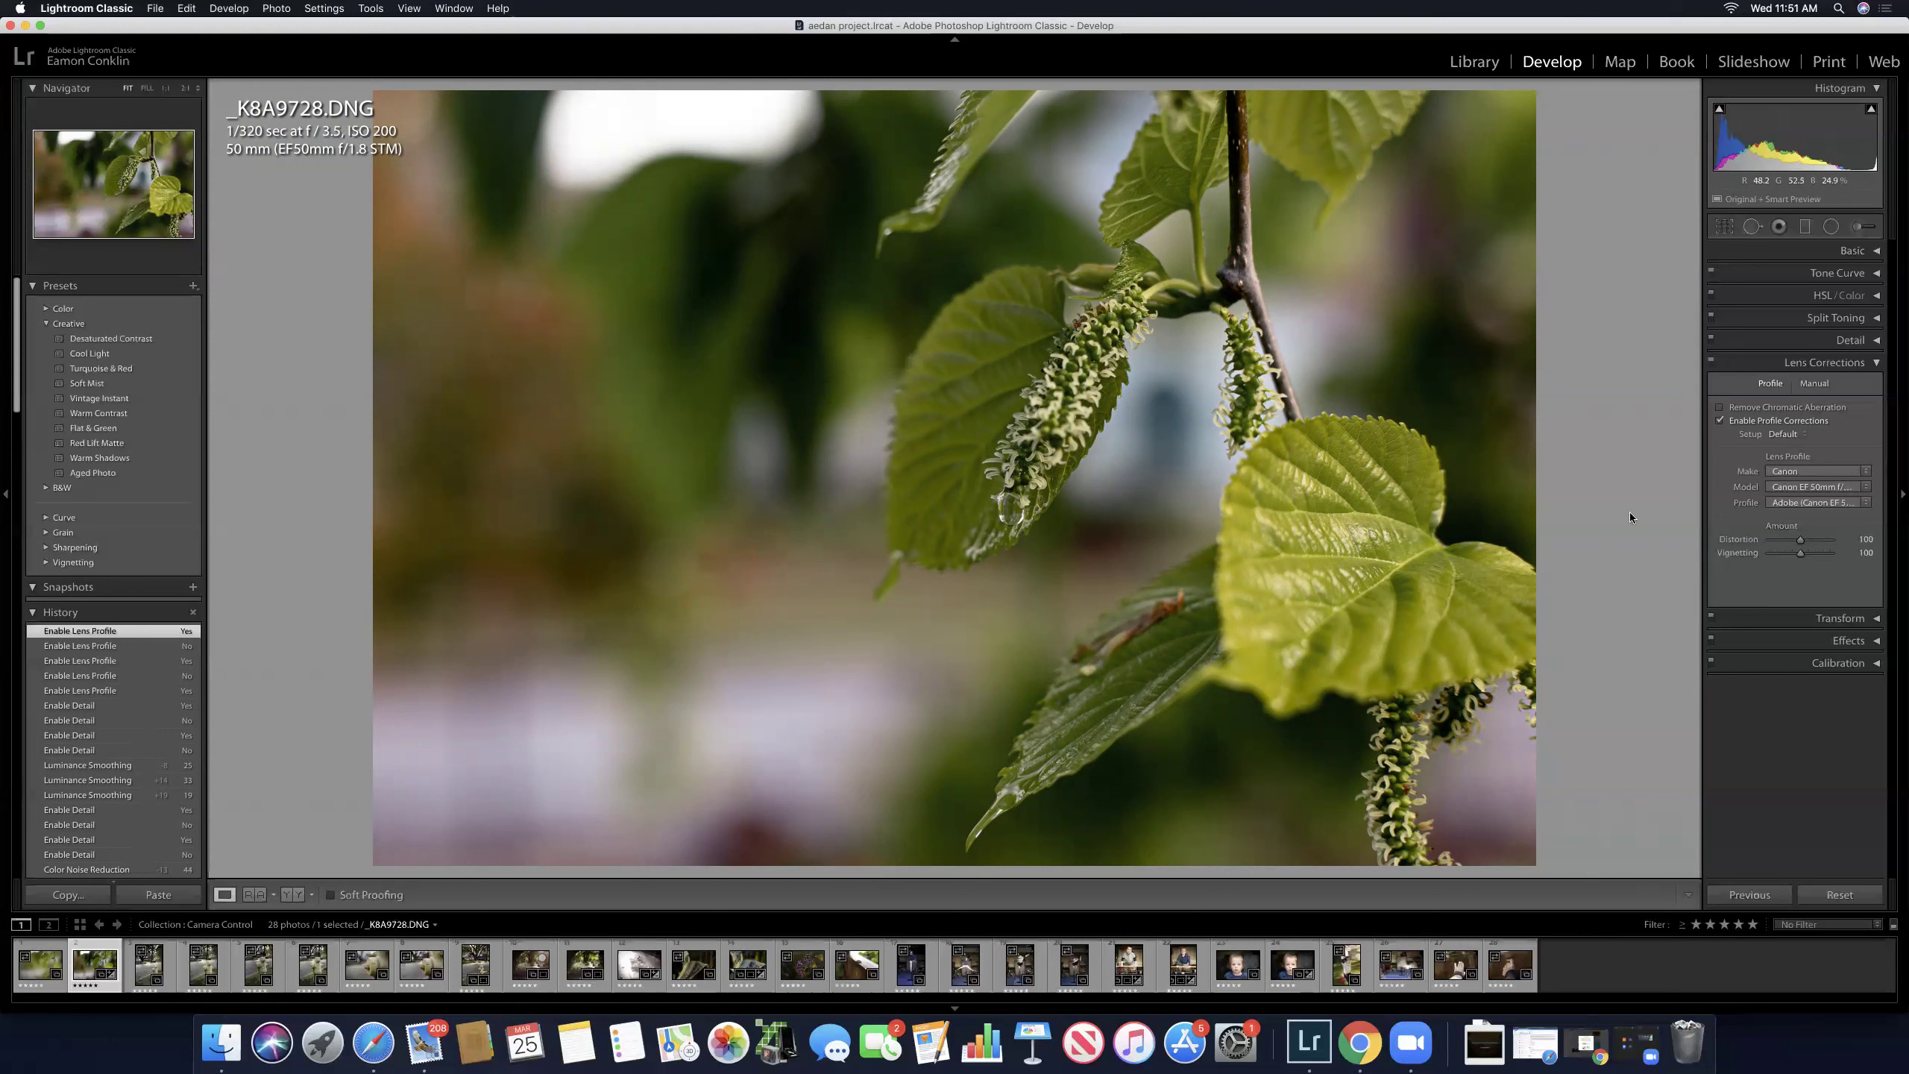
pyautogui.click(1747, 412)
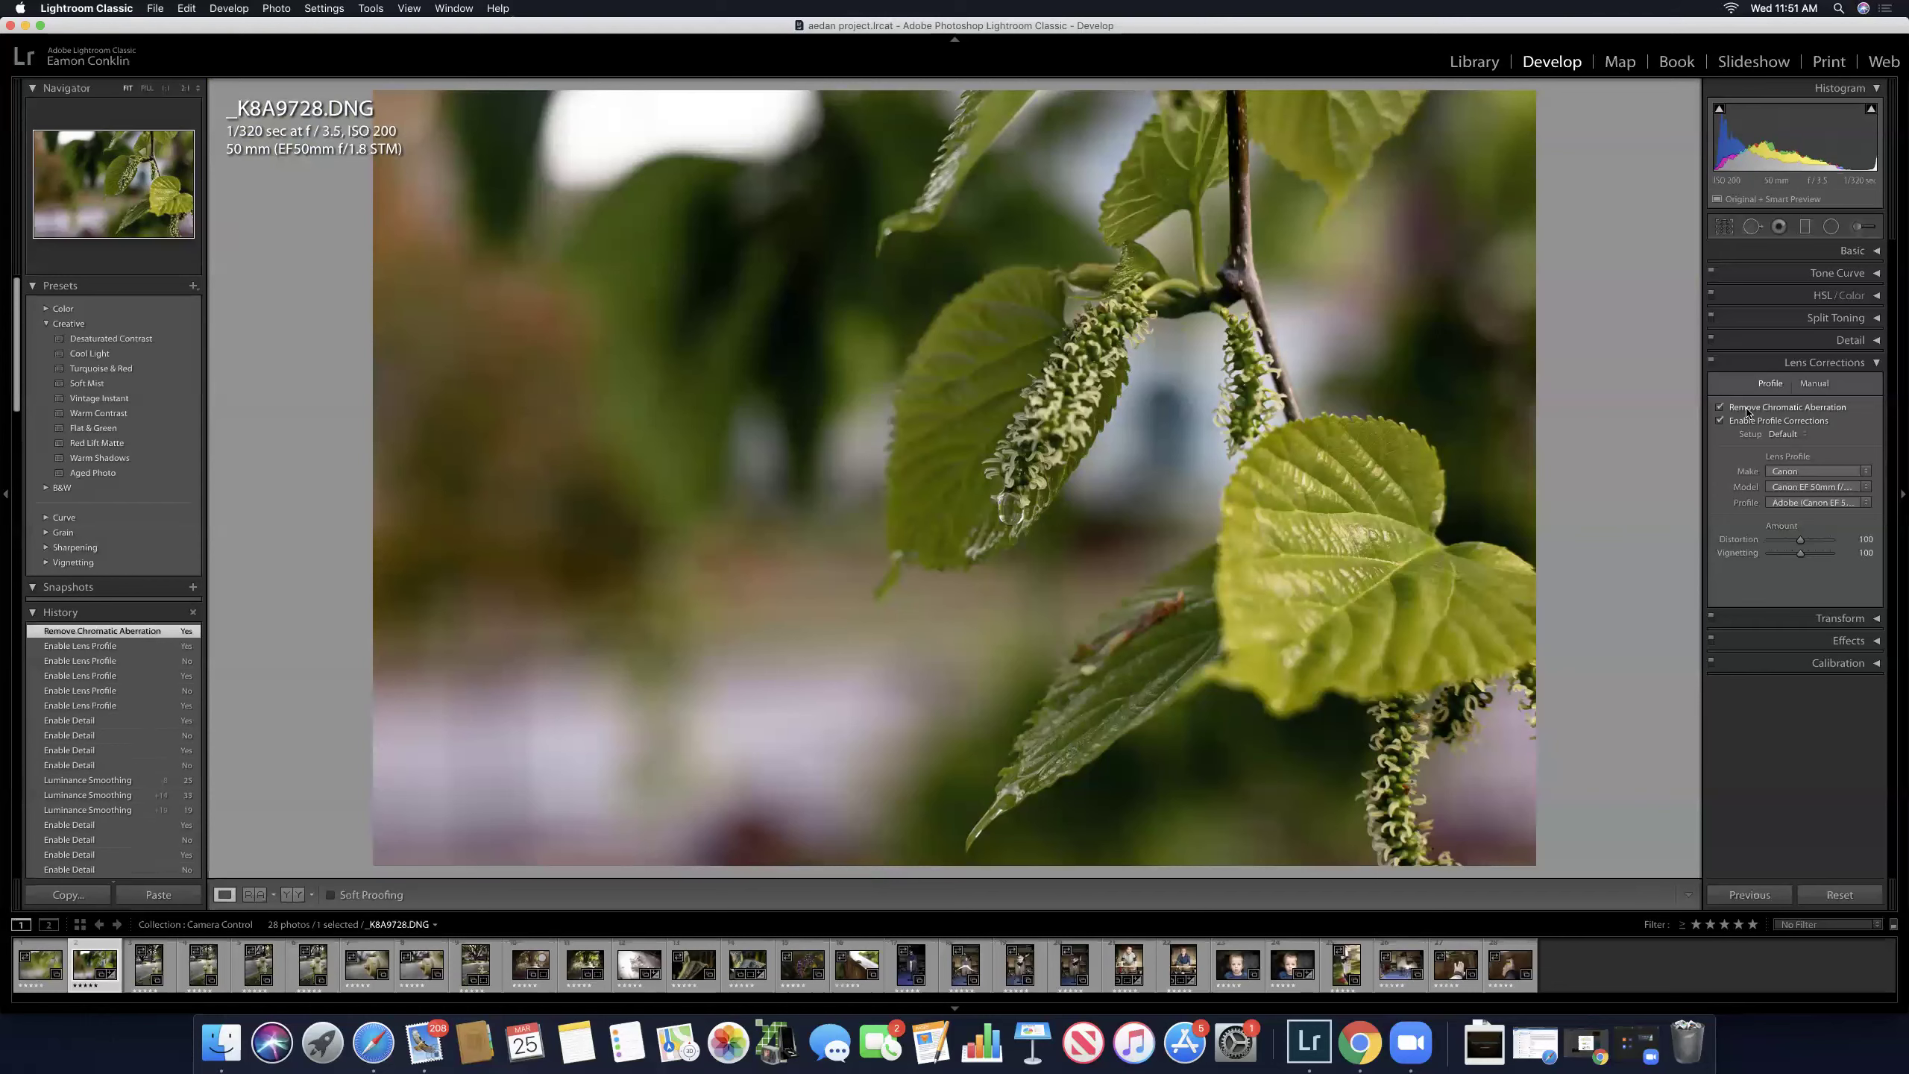
pyautogui.rightClick(1099, 292)
pyautogui.click(1009, 279)
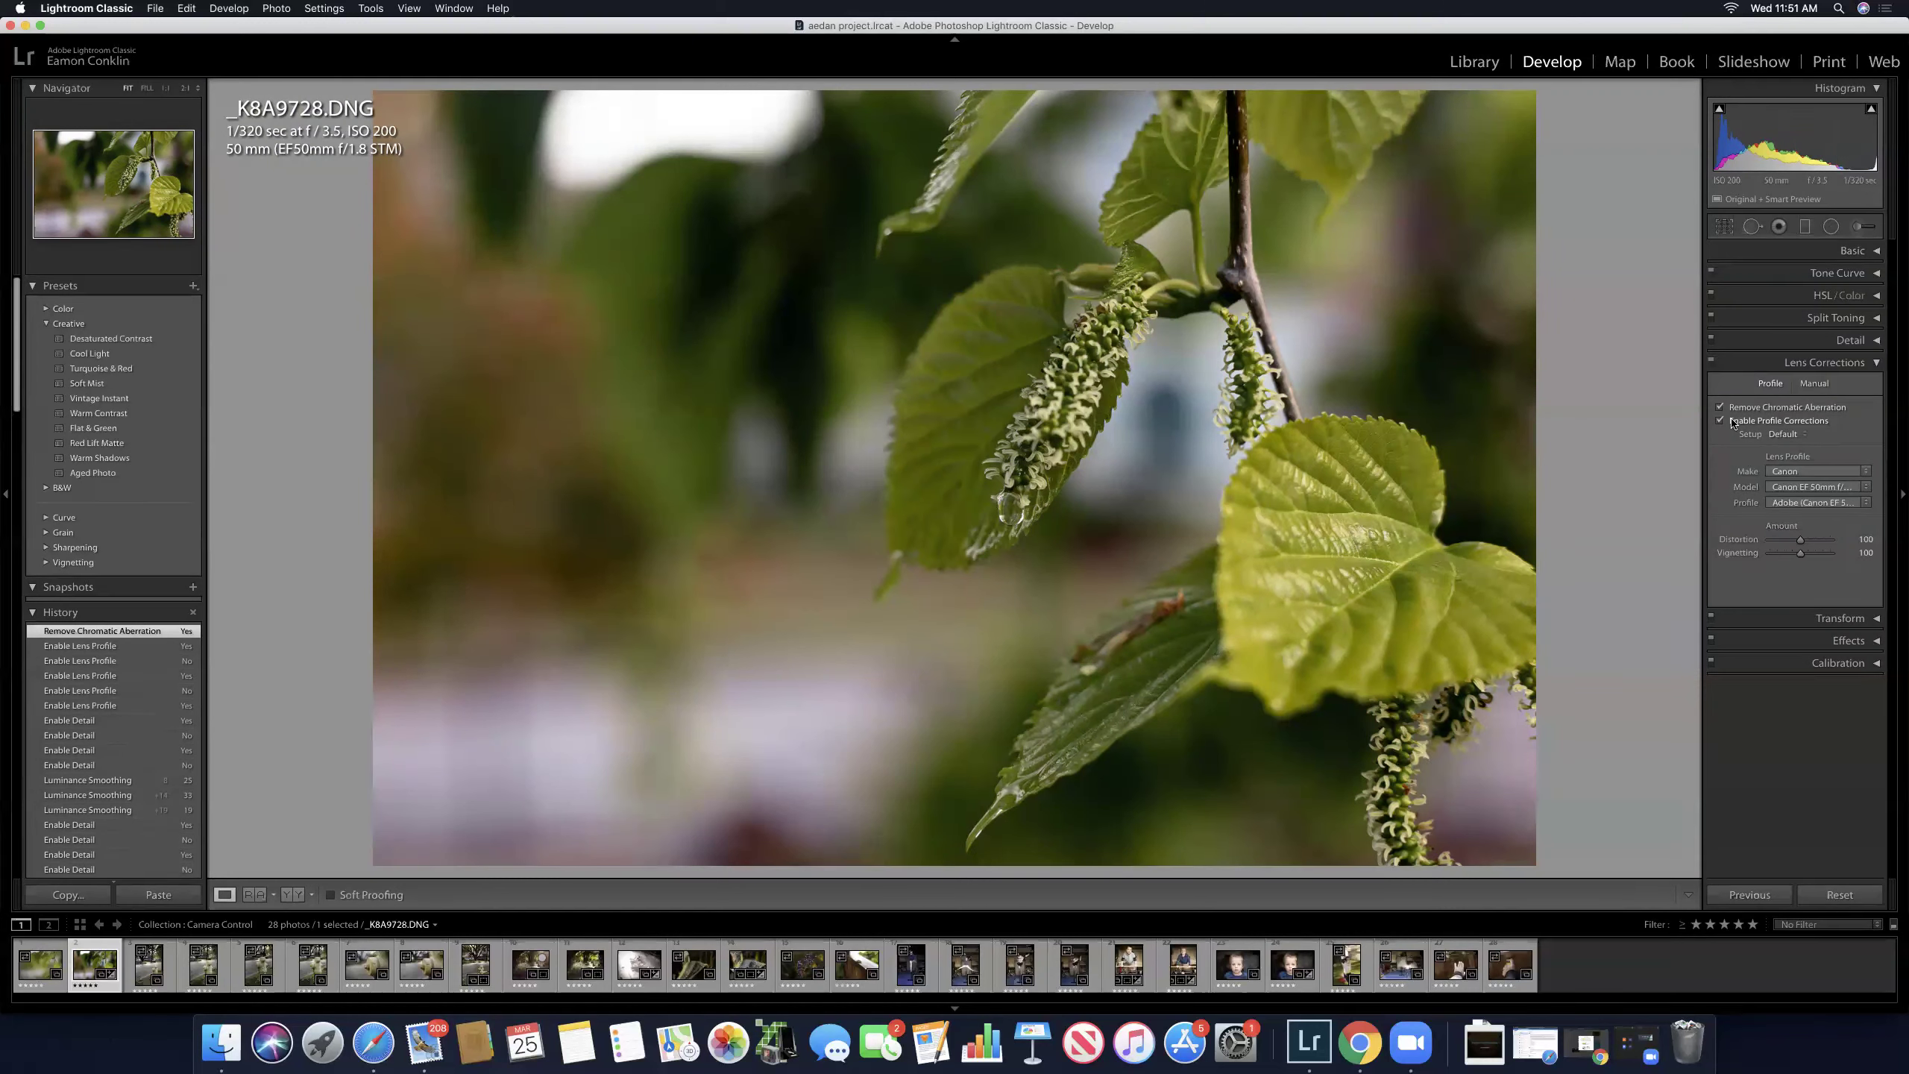
pyautogui.click(1875, 364)
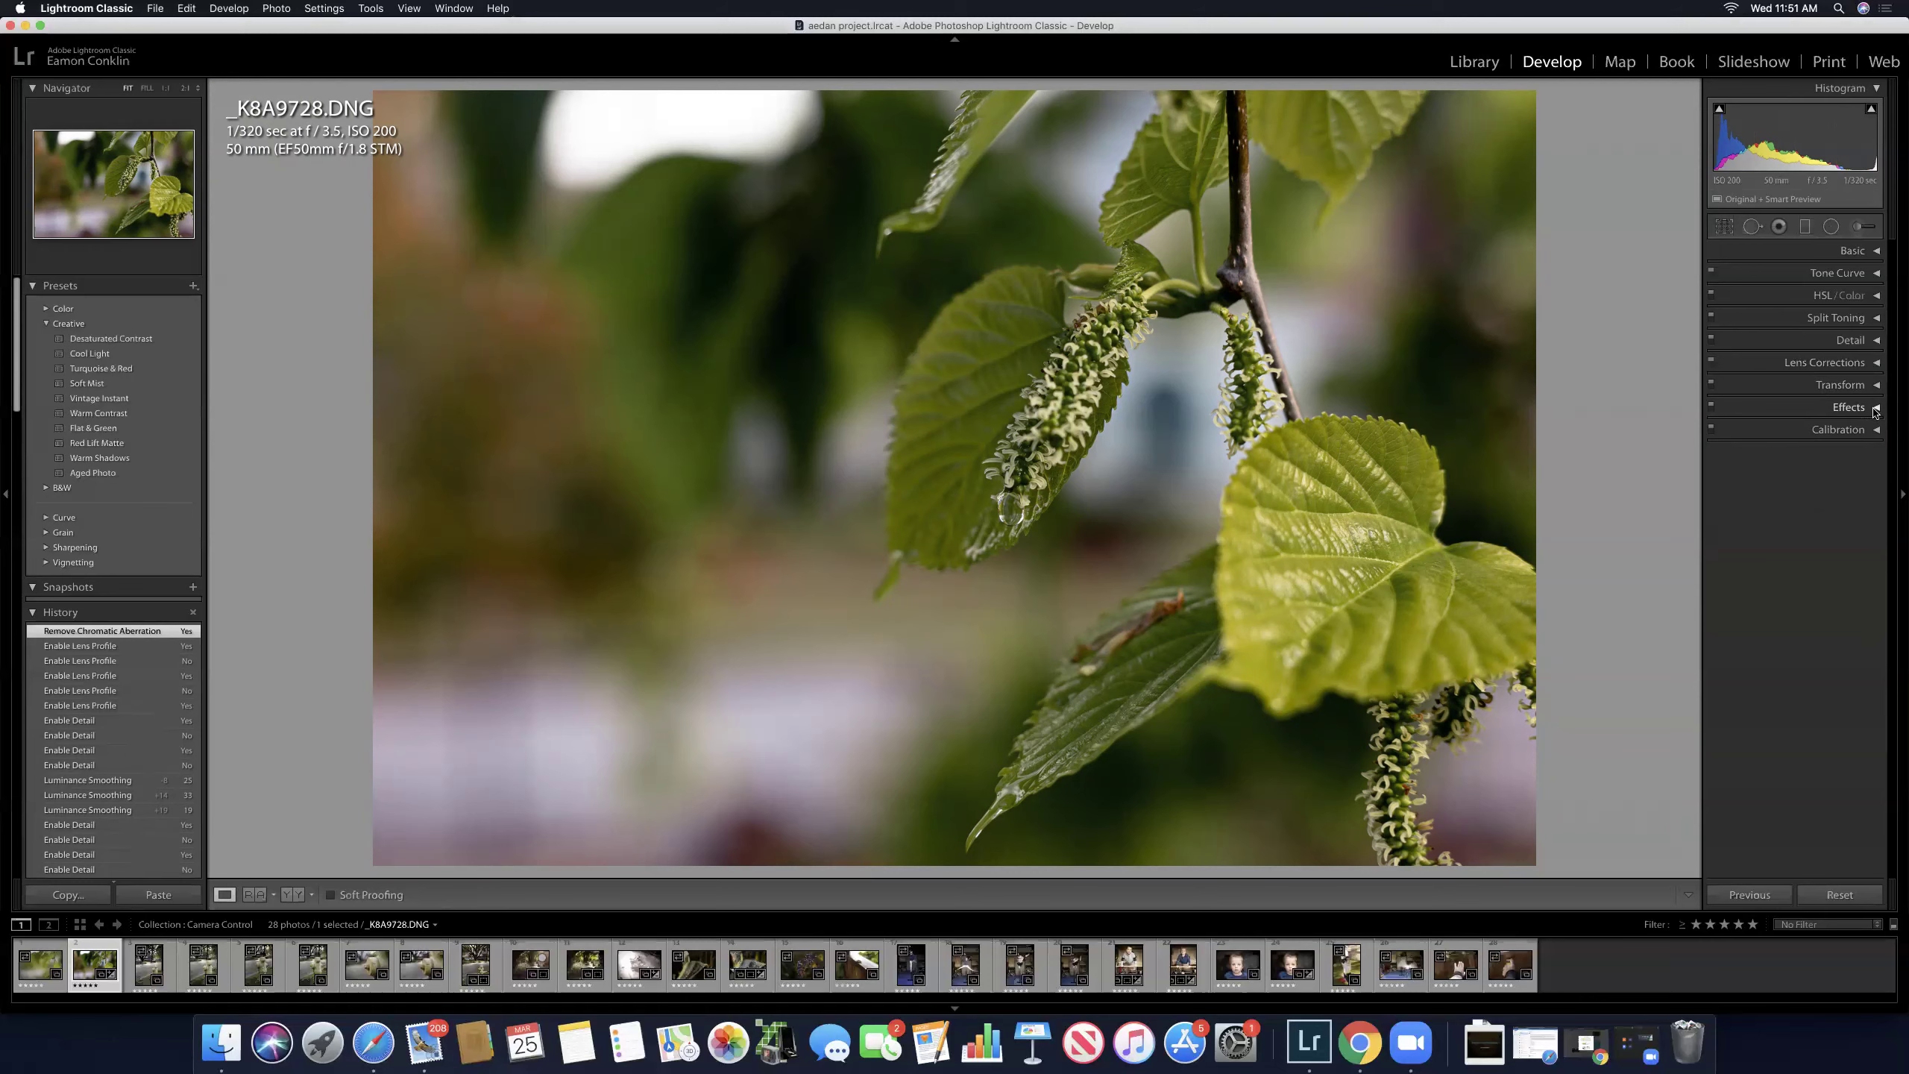
# Step: Open the Effects settings, try a post-crop vignette Amount of -100 and set it to -18
pyautogui.click(1875, 408)
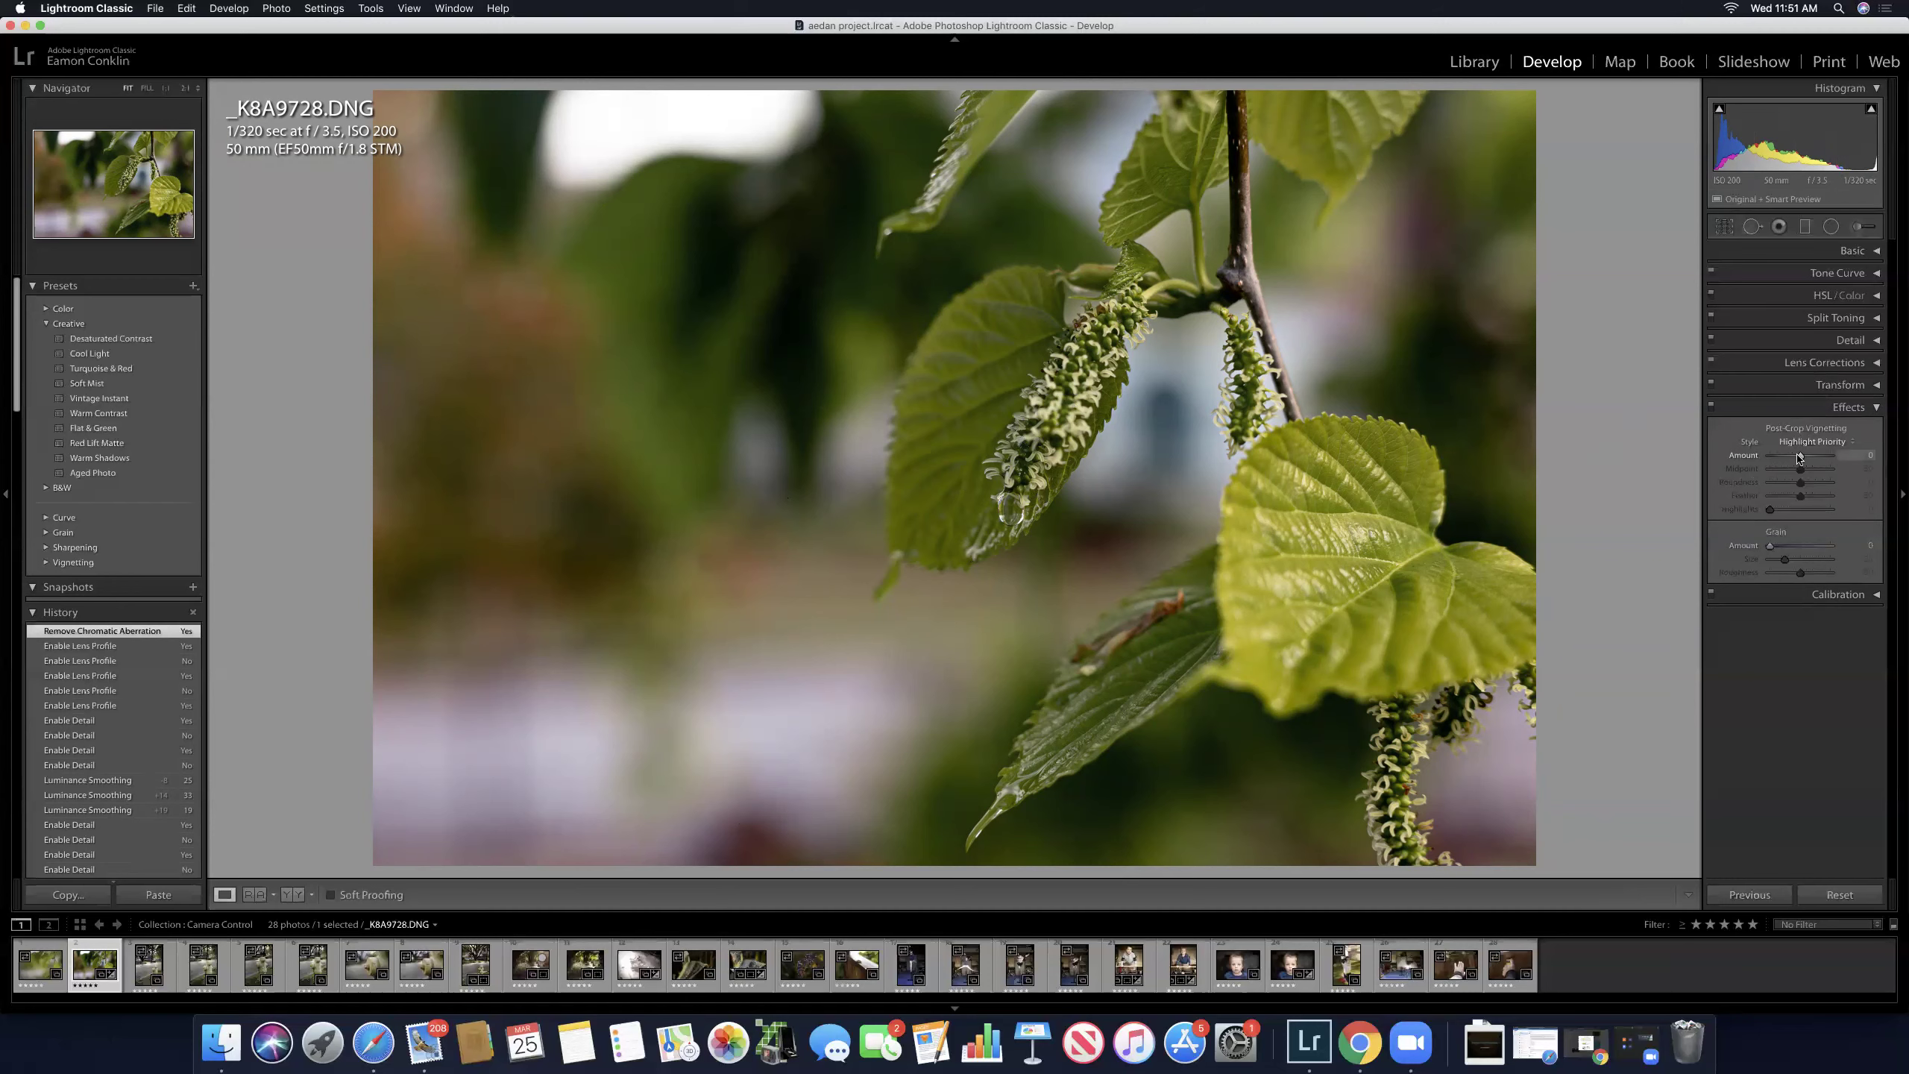
pyautogui.moveTo(1801, 457); pyautogui.dragTo(1794, 457)
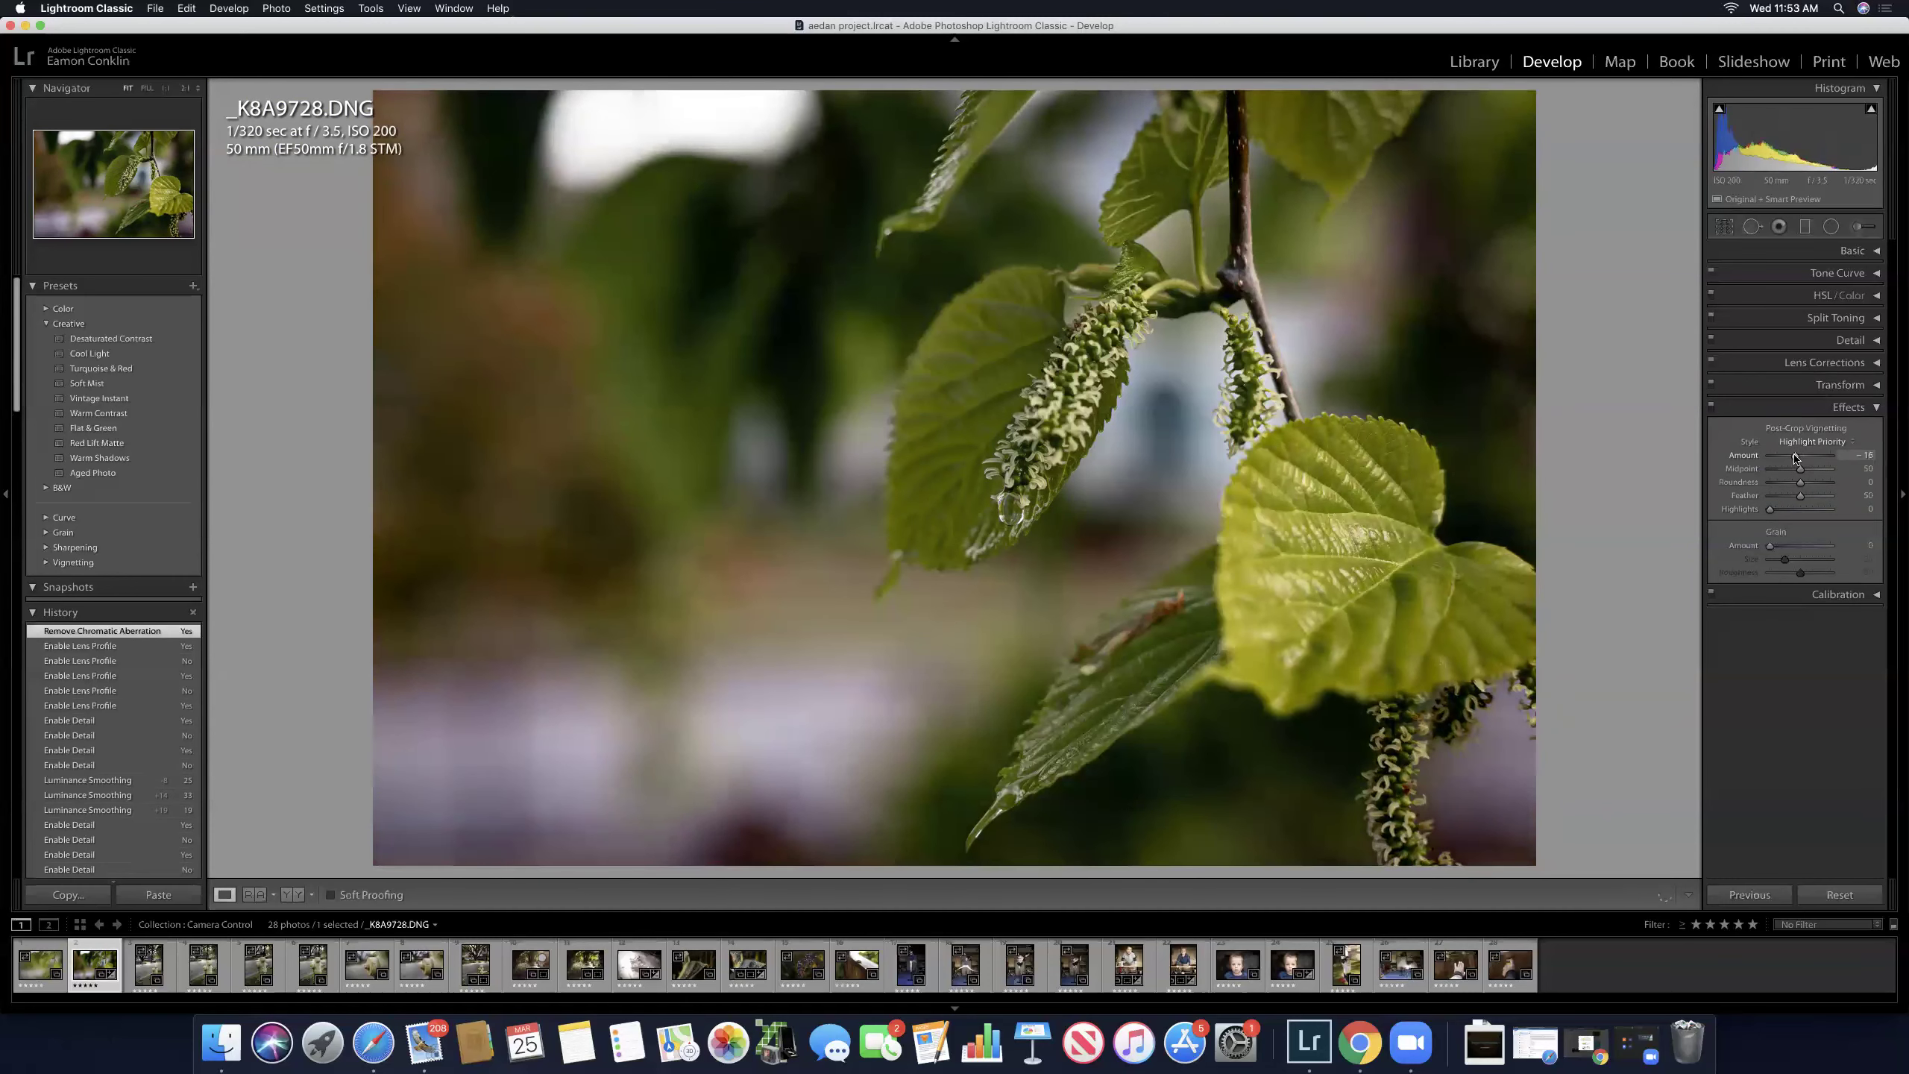
pyautogui.moveTo(1794, 457); pyautogui.dragTo(1767, 457)
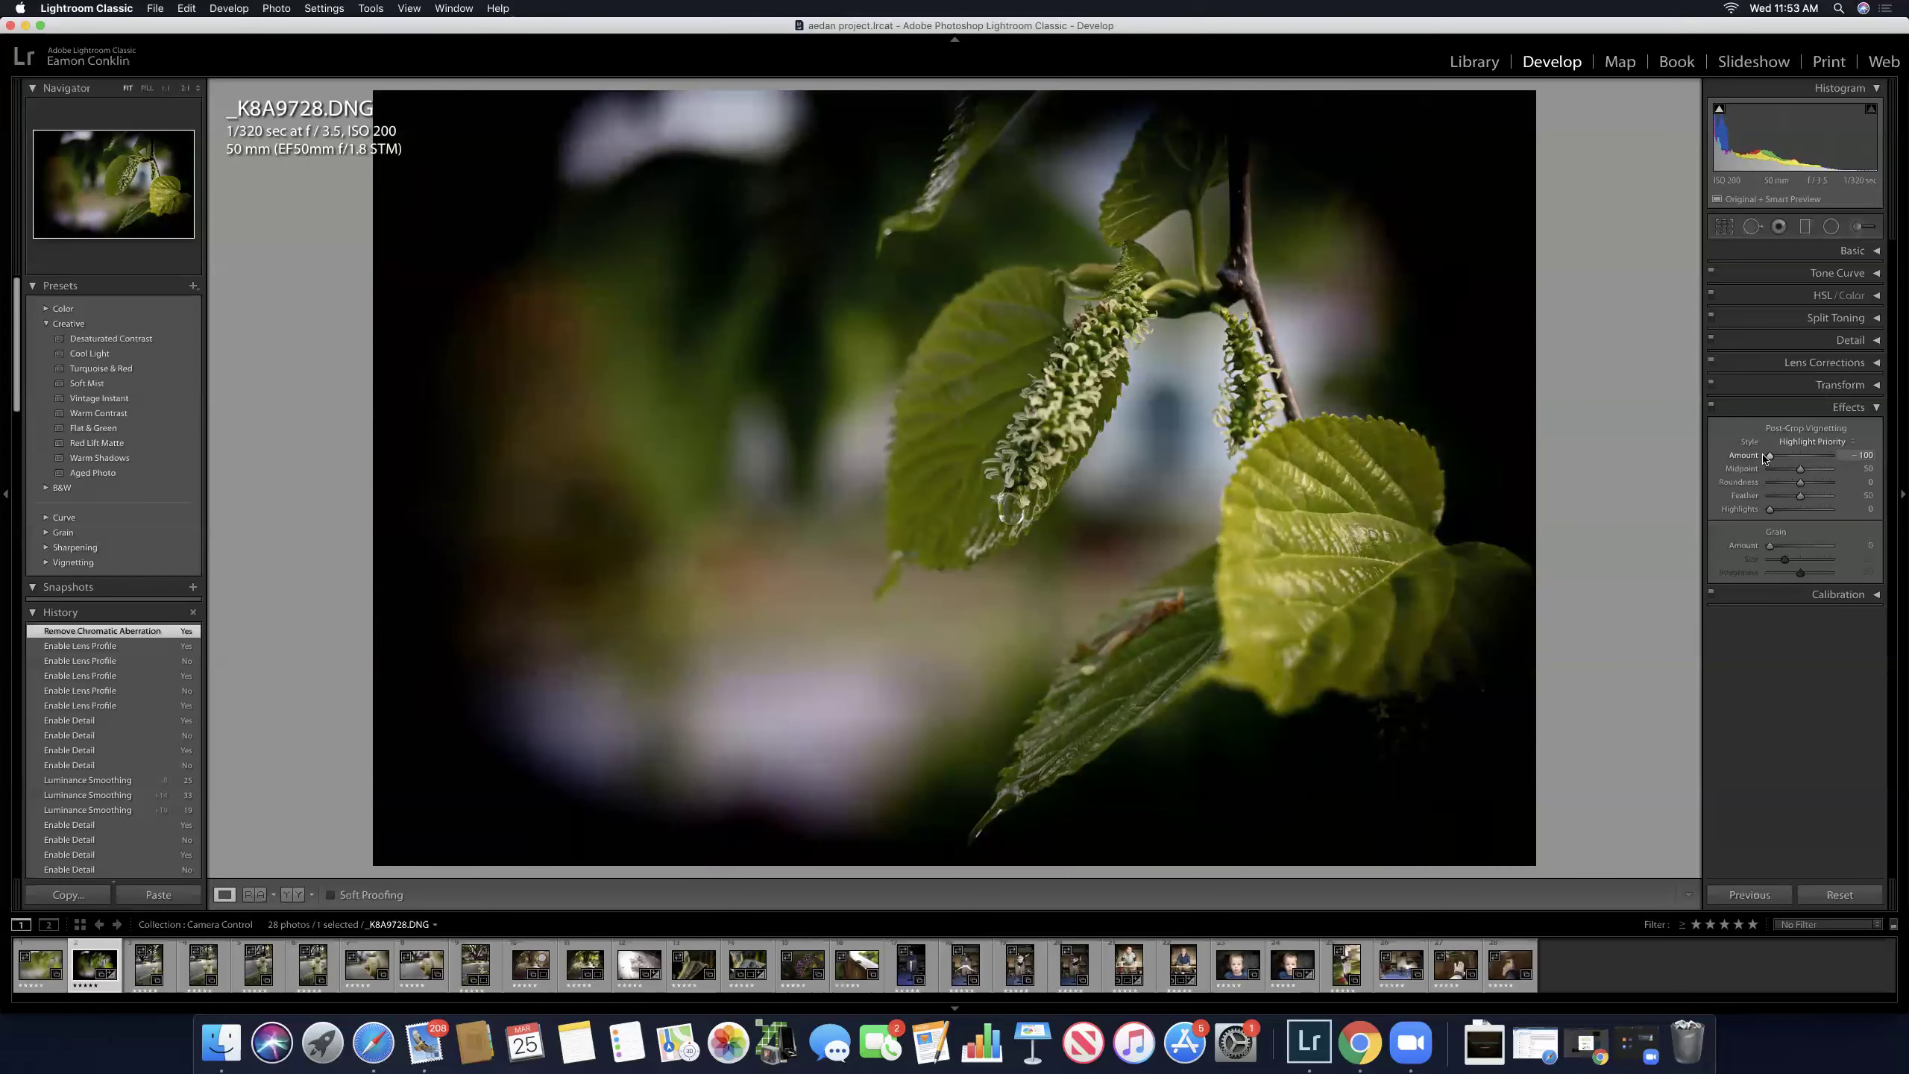
pyautogui.moveTo(1766, 457); pyautogui.dragTo(1795, 456)
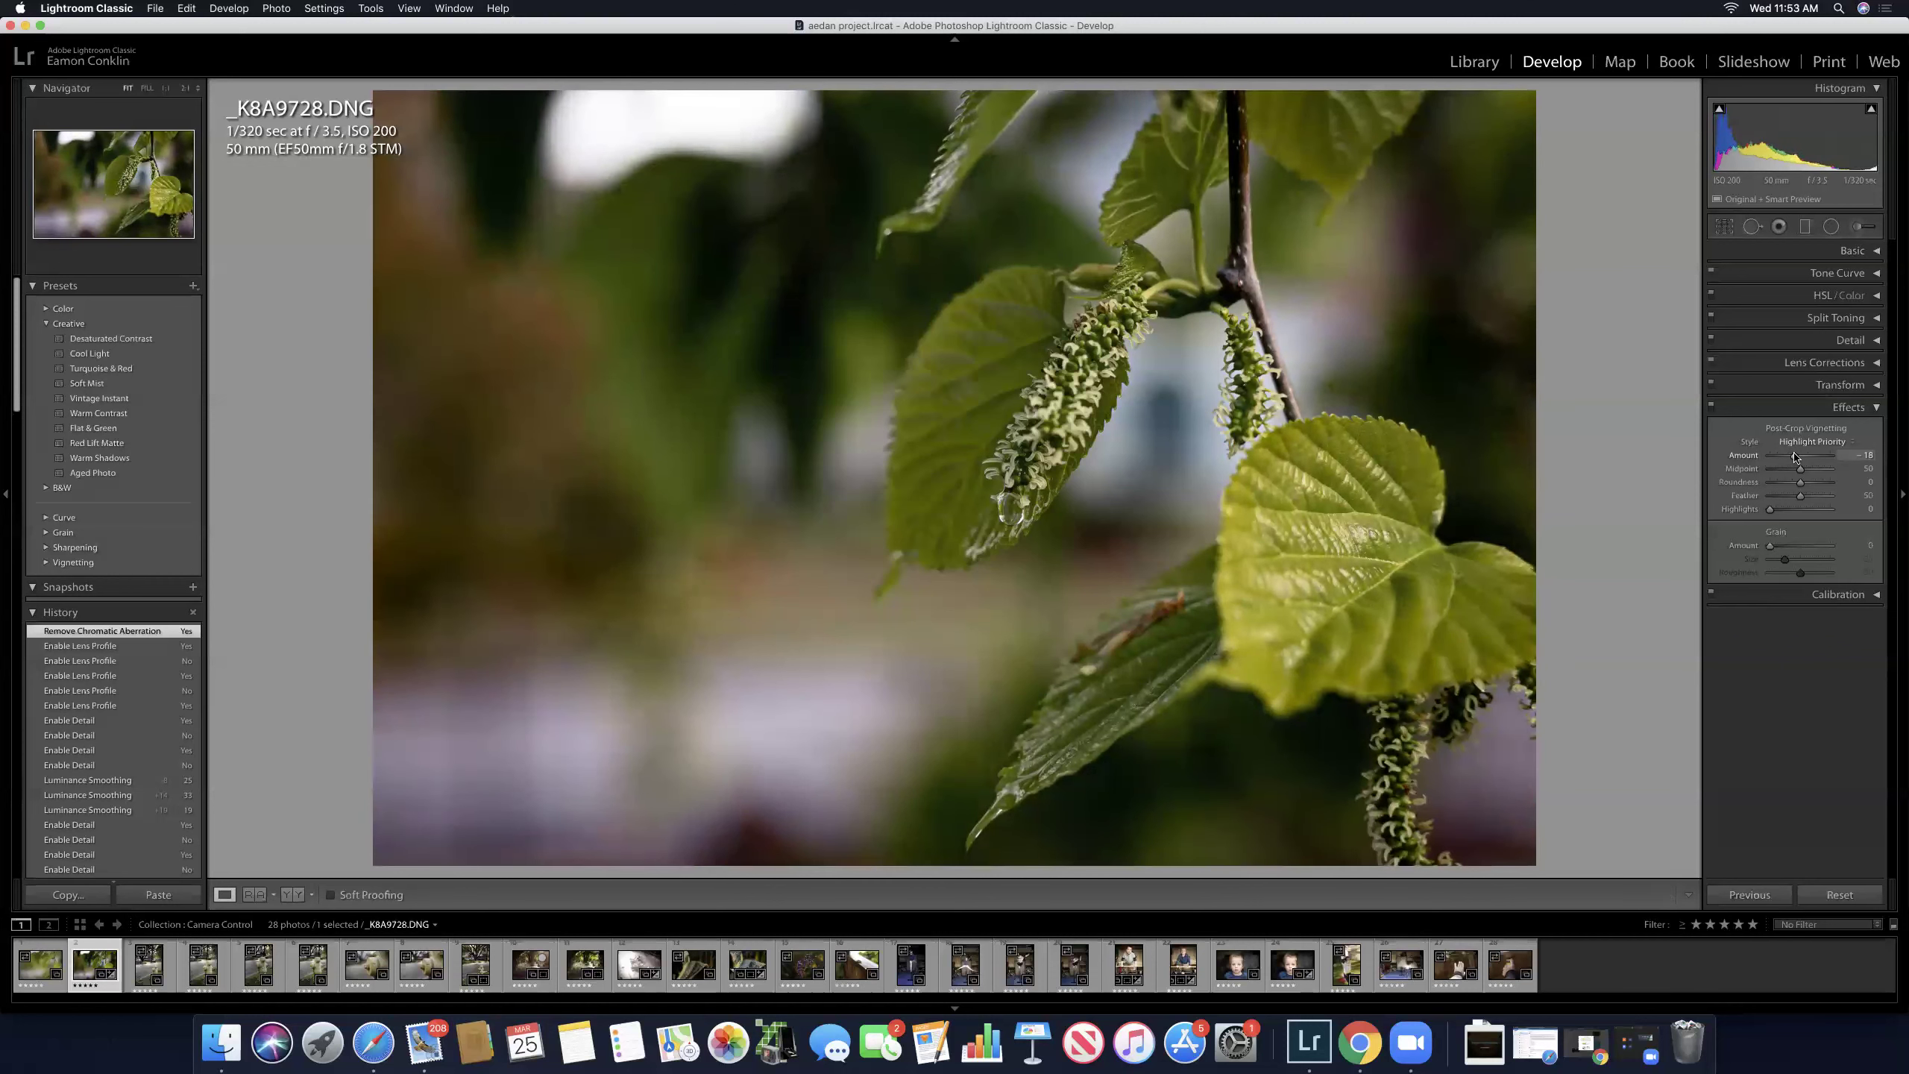
pyautogui.moveTo(1795, 456); pyautogui.dragTo(1795, 457)
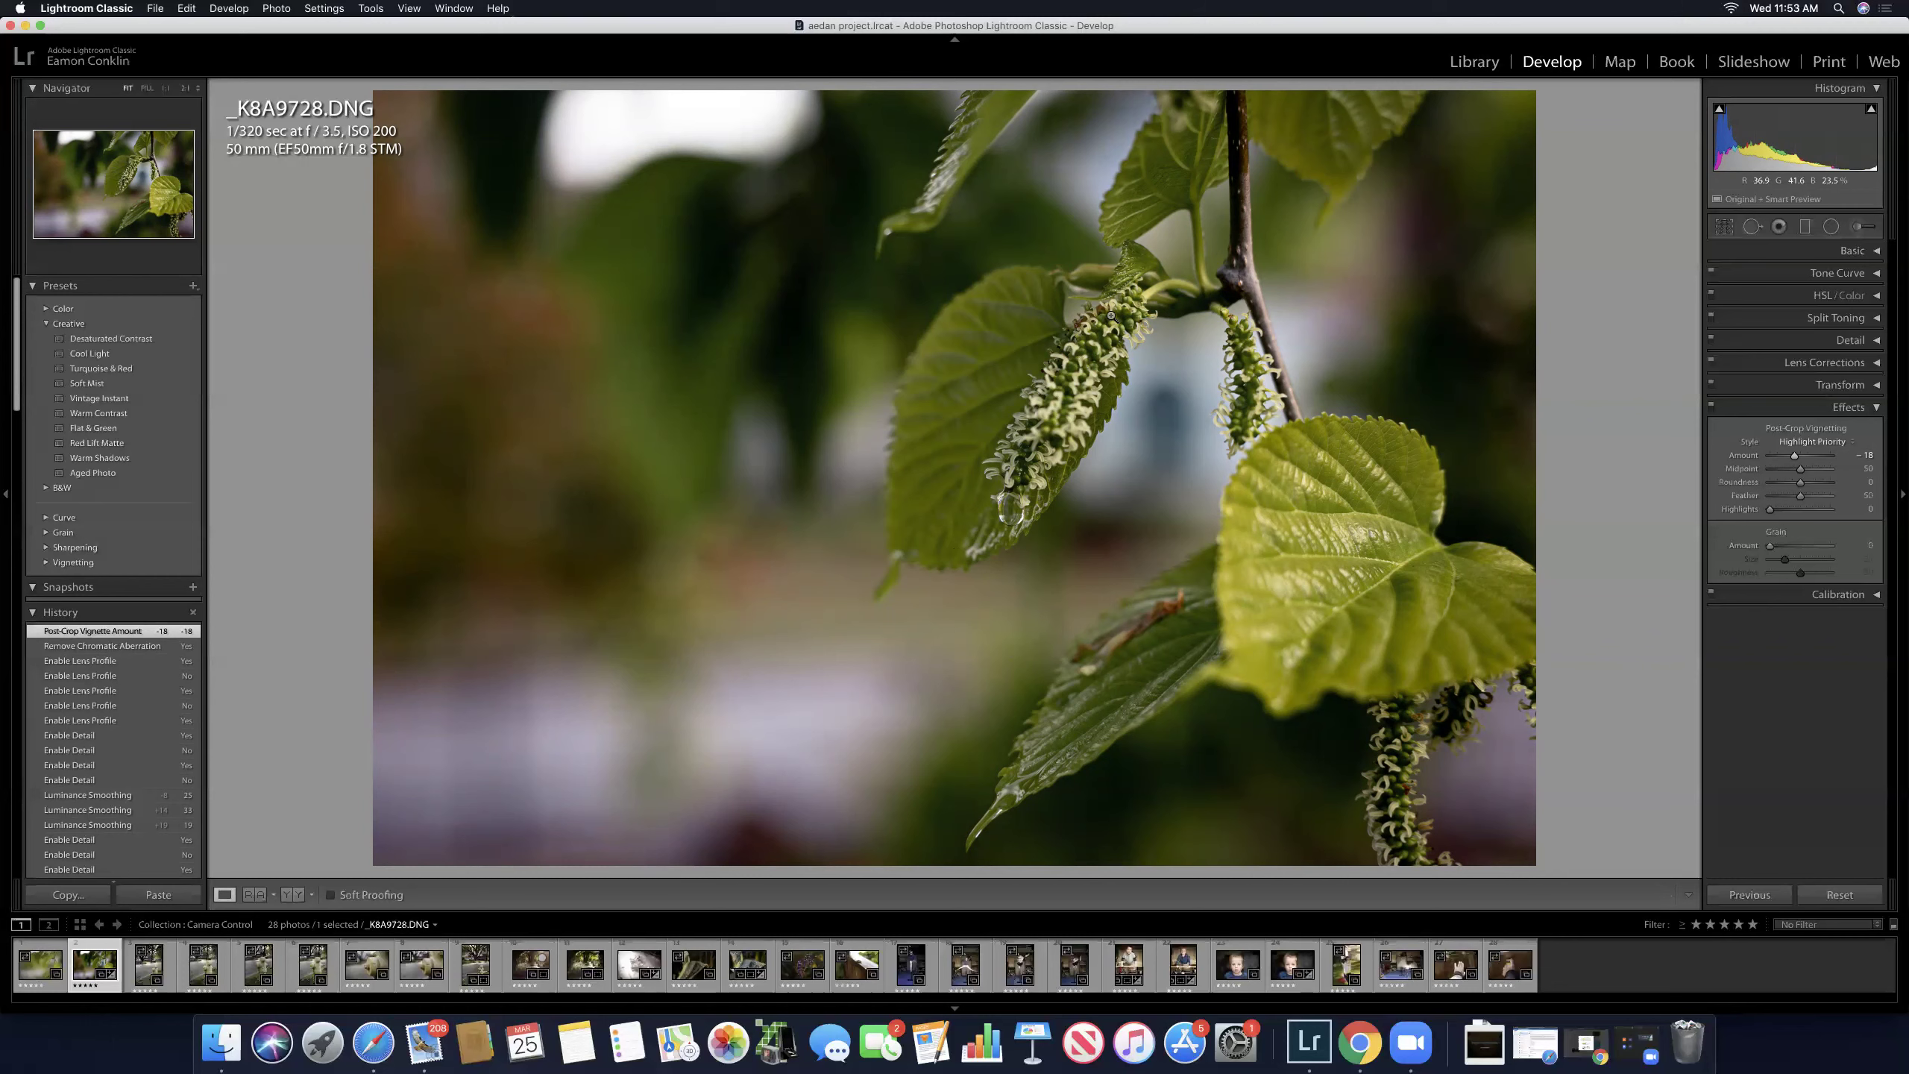
# Step: Switch the effects off and on to compare the vignette, and close the Effects settings
pyautogui.click(1712, 406)
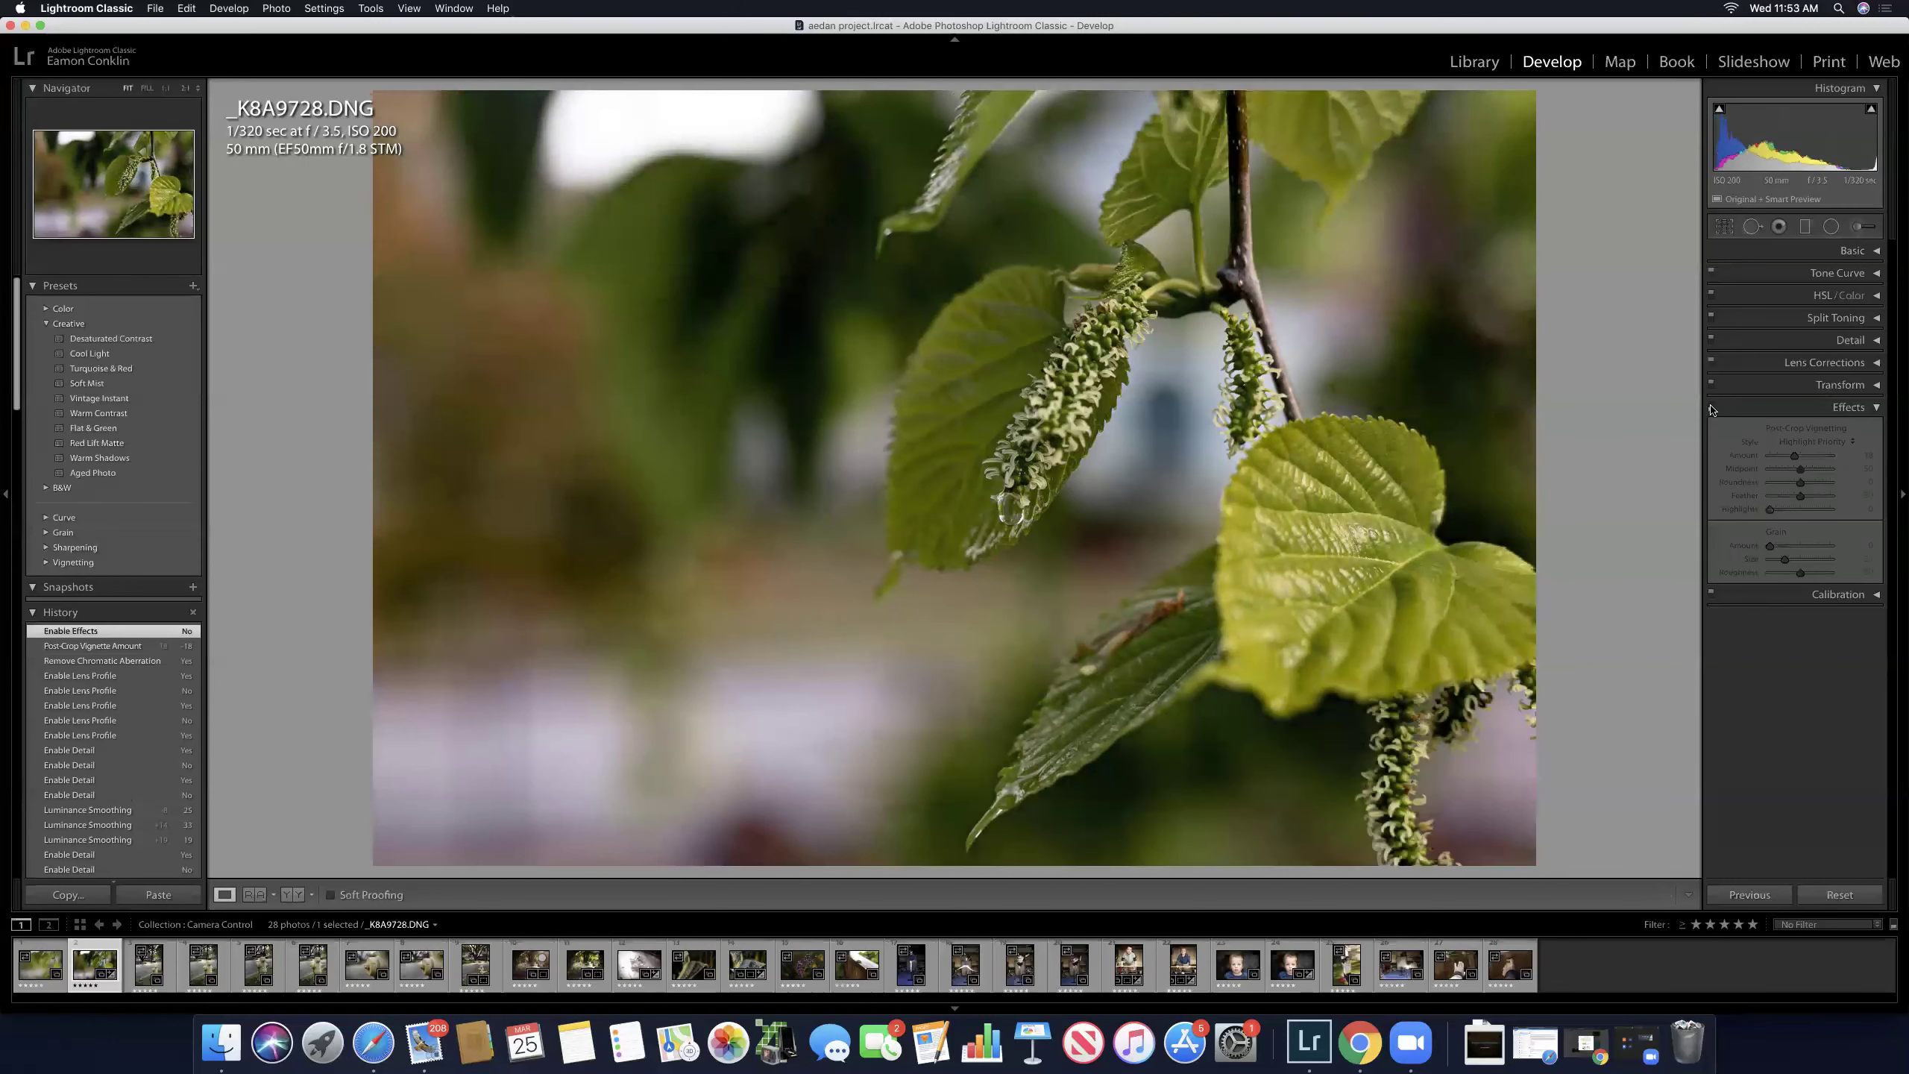
pyautogui.click(1711, 407)
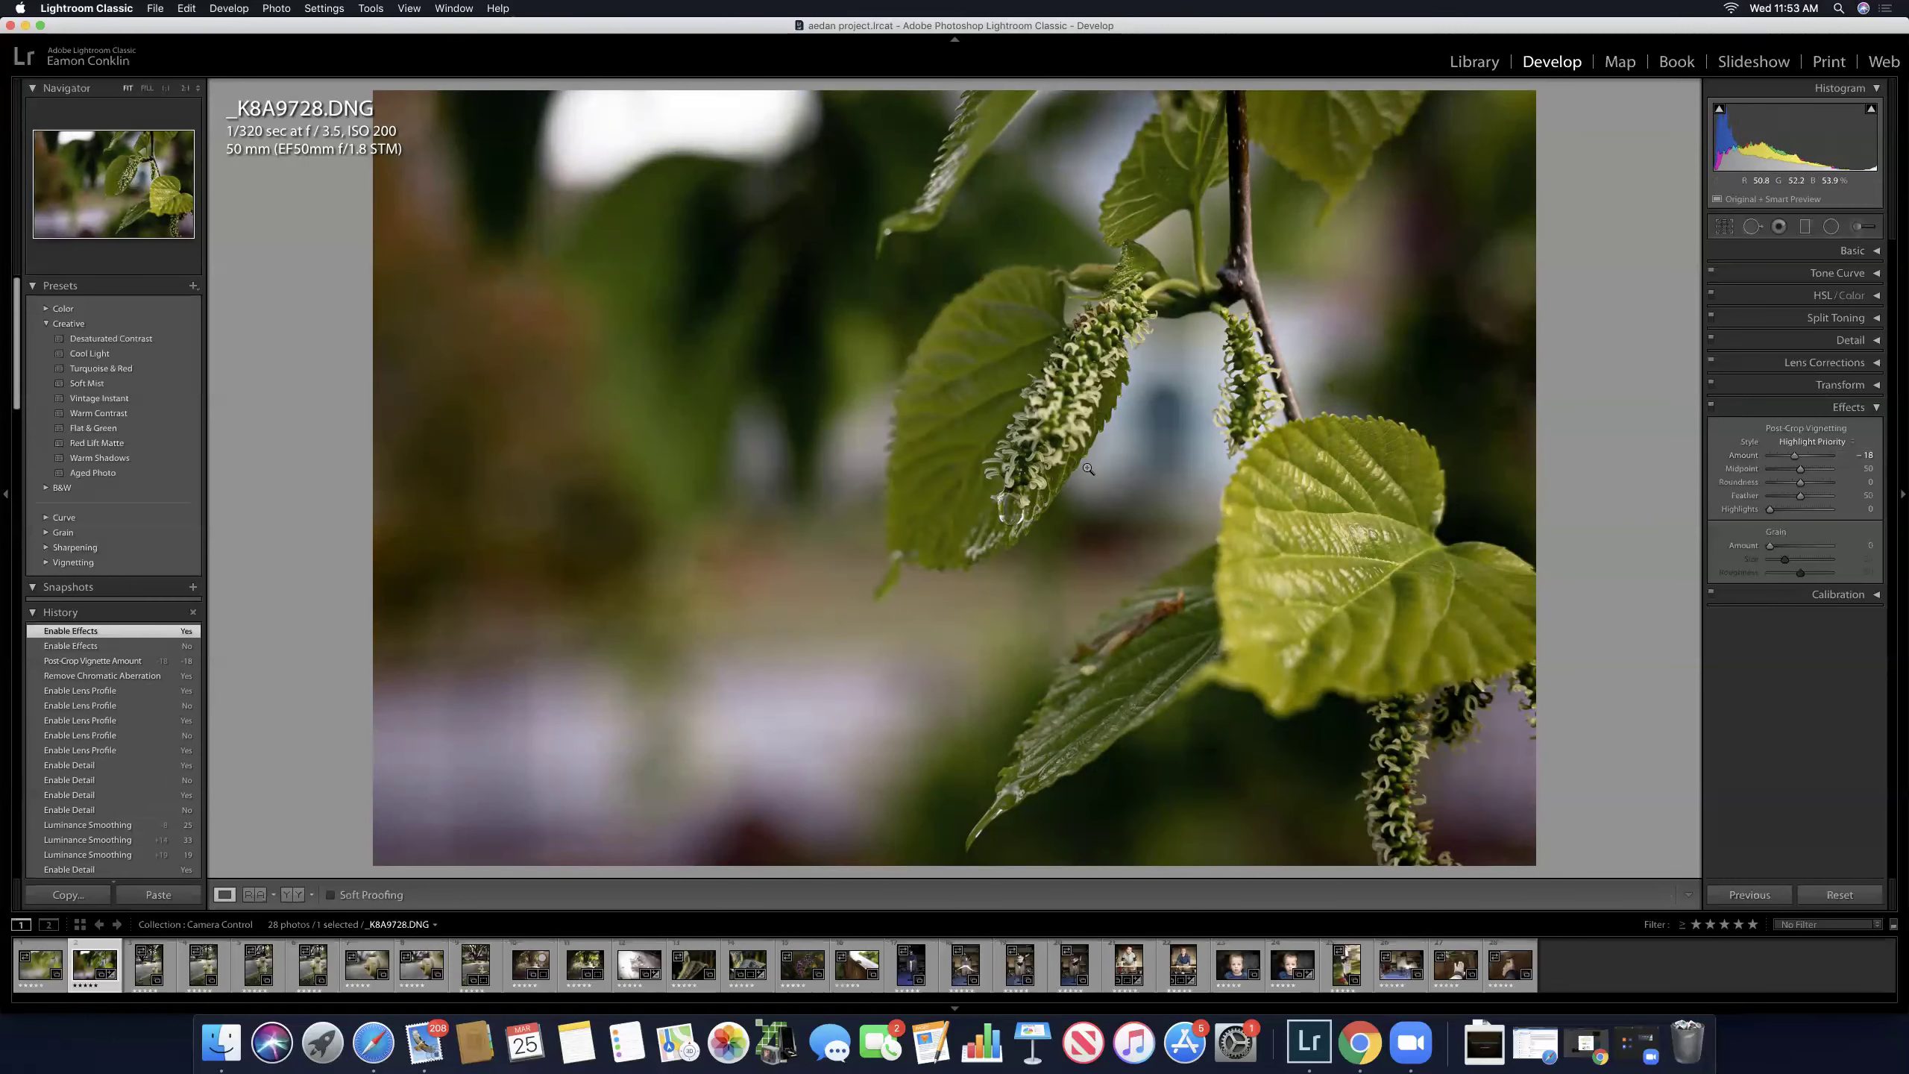
pyautogui.click(1876, 408)
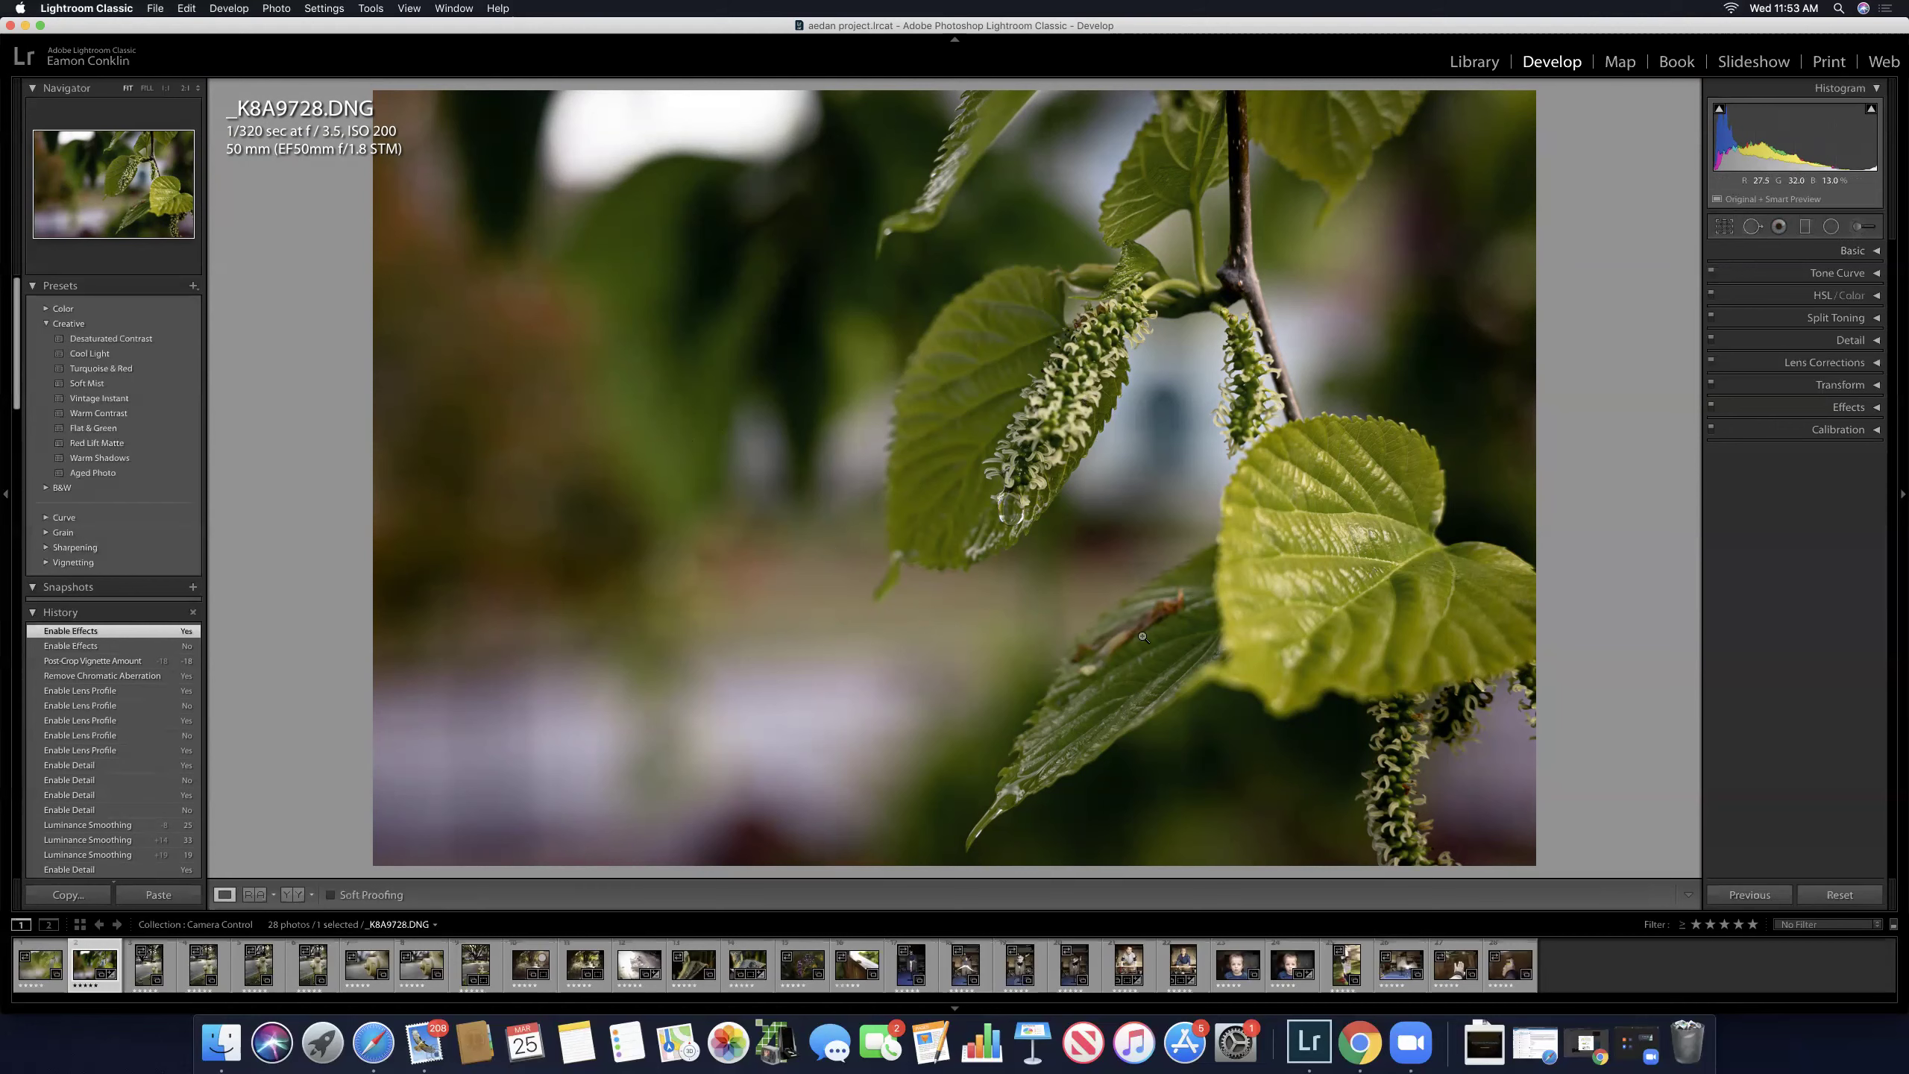
# Step: Add an inverted radial filter with Exposure 1.08 around the catkin and the leaf behind it
pyautogui.click(1830, 228)
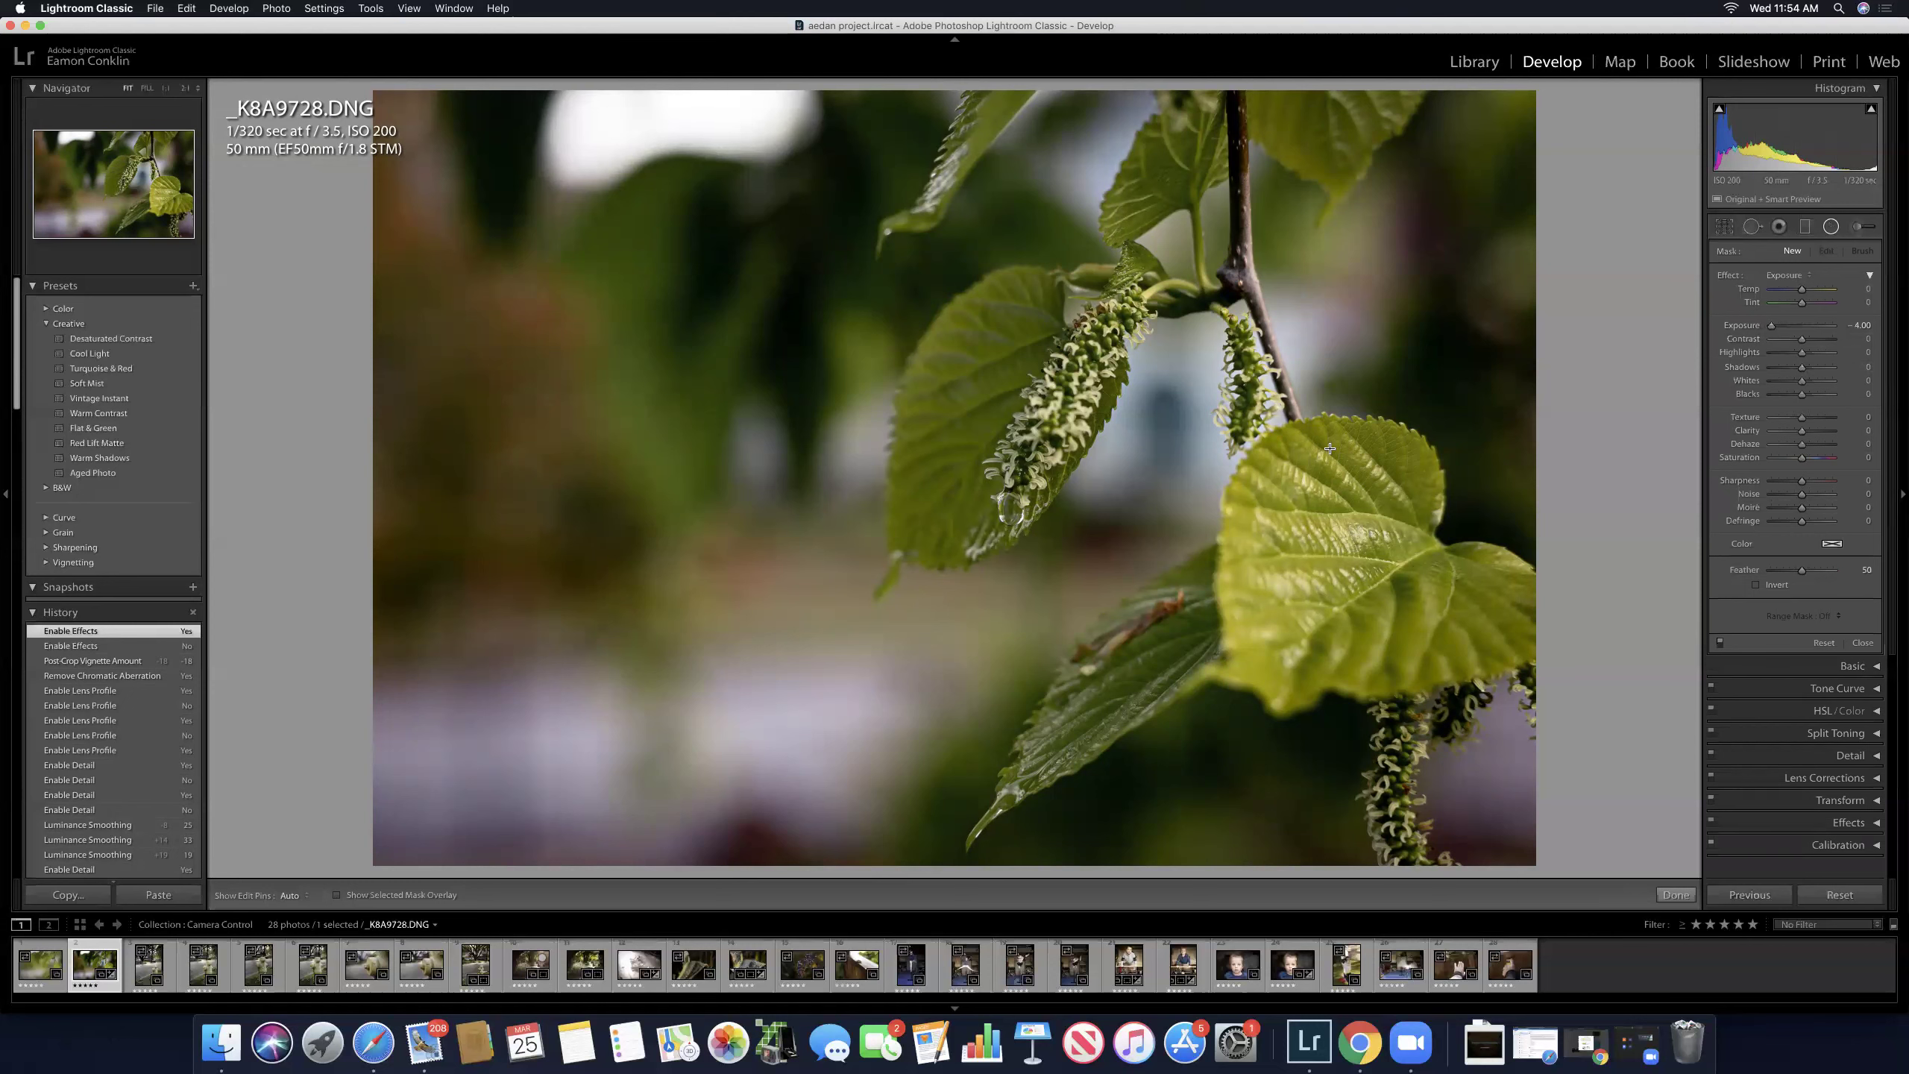
pyautogui.doubleClick(1771, 328)
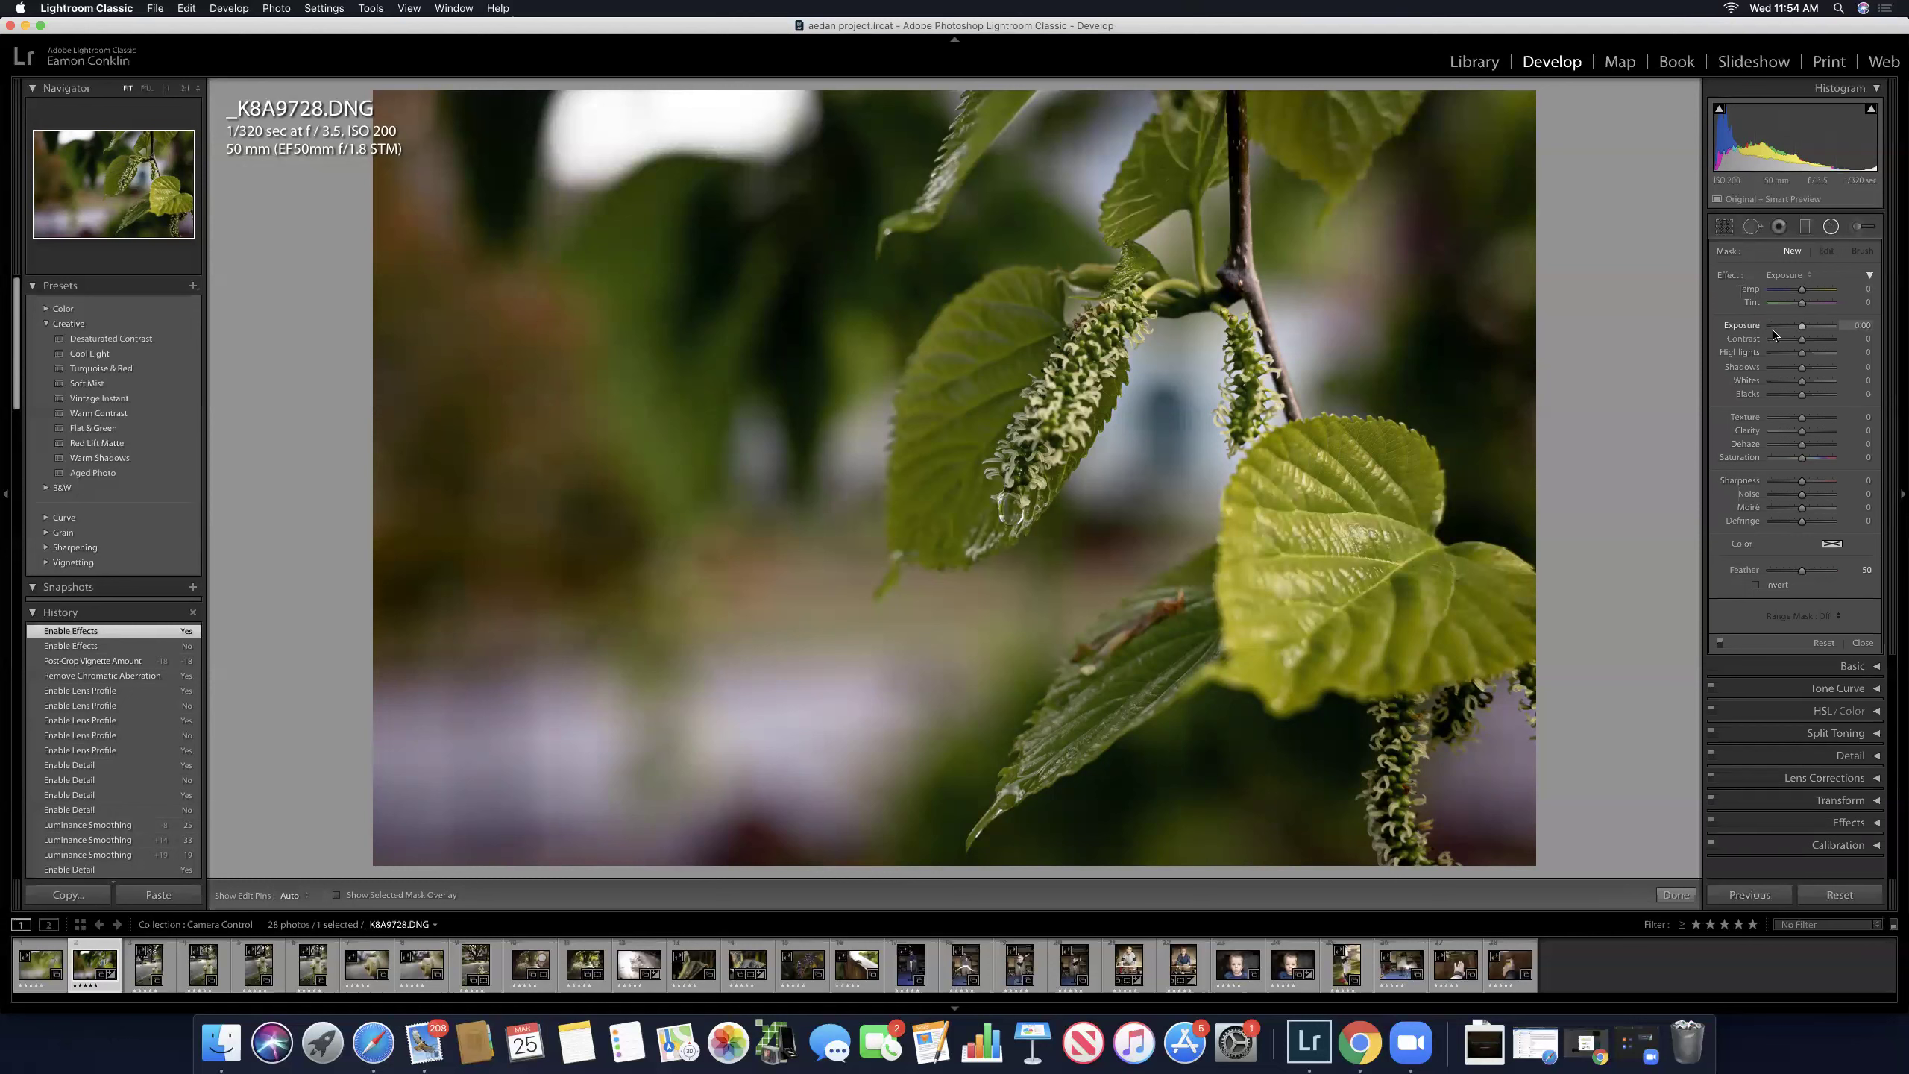
pyautogui.click(1757, 586)
pyautogui.moveTo(1806, 326); pyautogui.dragTo(1811, 328)
pyautogui.moveTo(1810, 329); pyautogui.dragTo(1813, 328)
pyautogui.moveTo(825, 289); pyautogui.dragTo(1082, 507)
pyautogui.moveTo(821, 308); pyautogui.dragTo(960, 445)
pyautogui.moveTo(720, 426); pyautogui.dragTo(654, 422)
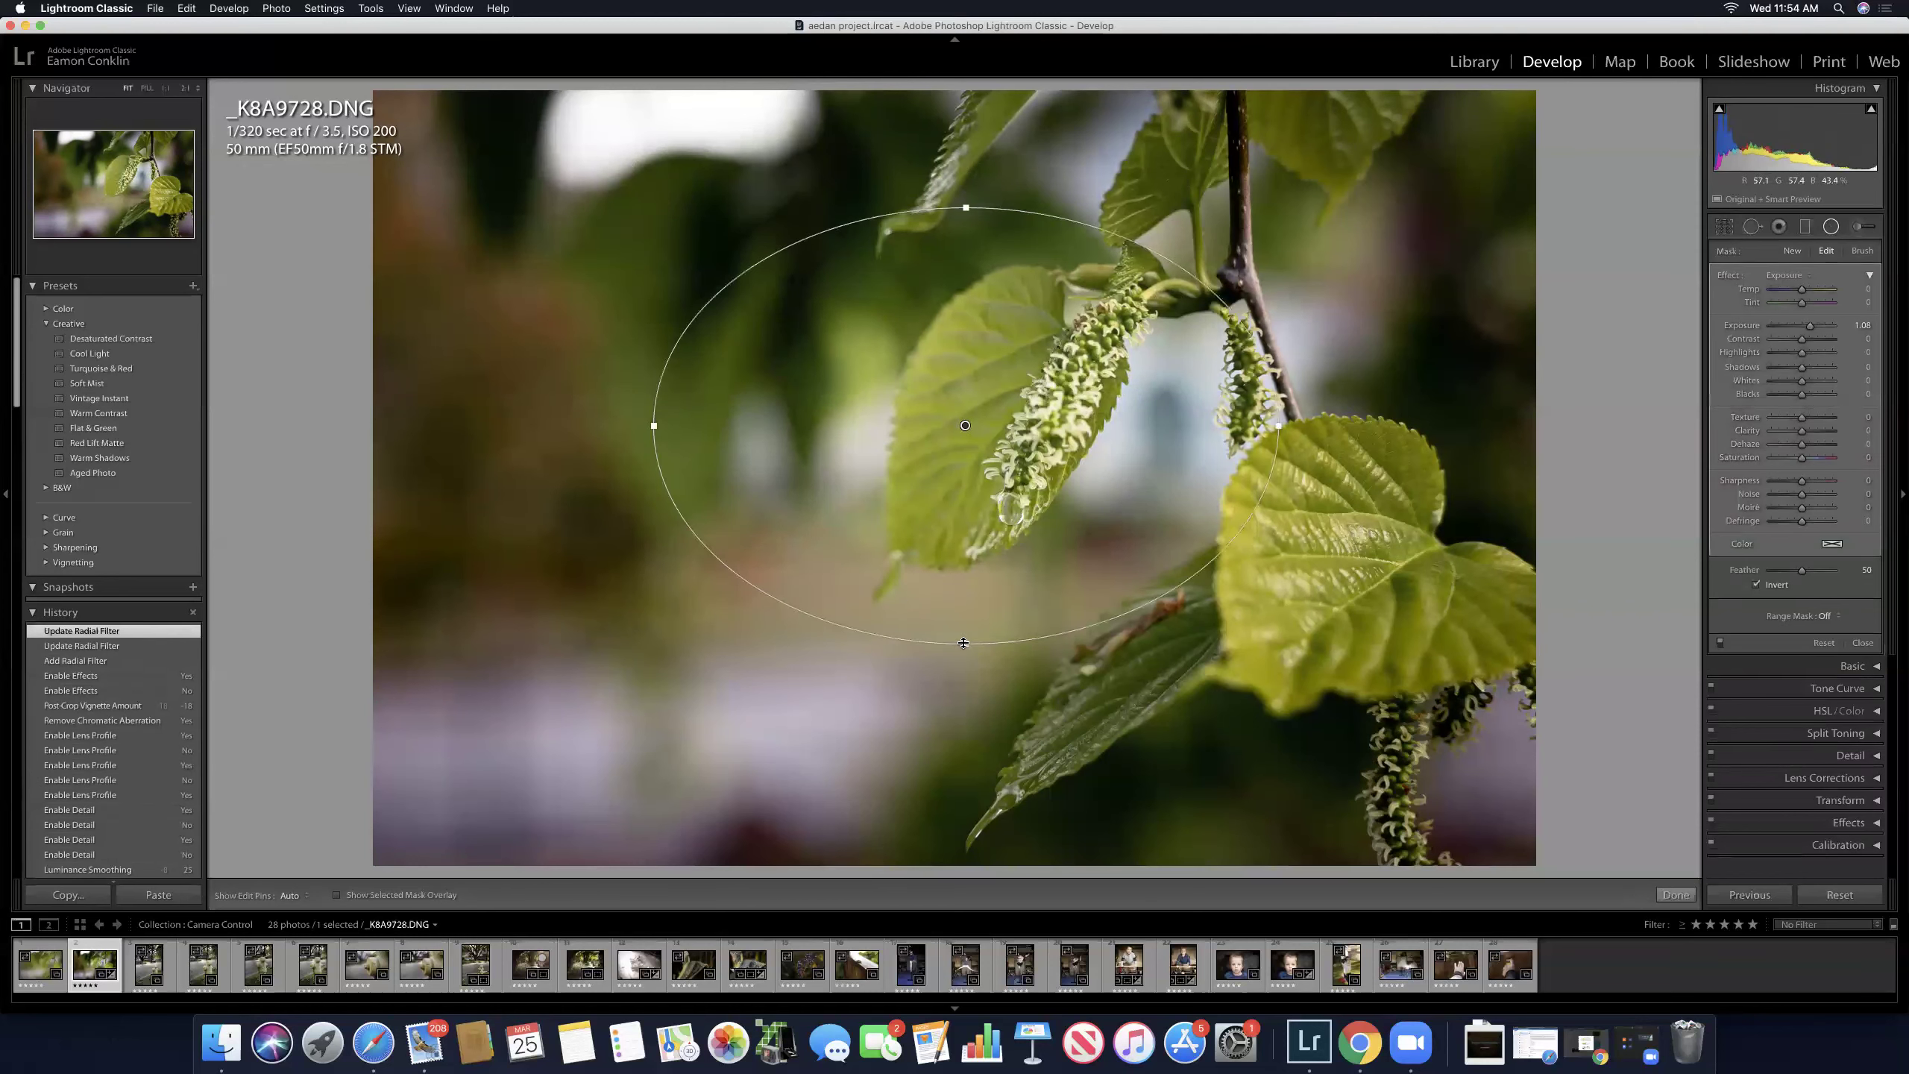
# Step: Reshape and reposition the radial filter into a nearly circular area centred on the leaf behind the catkin
pyautogui.moveTo(963, 643); pyautogui.dragTo(966, 708)
pyautogui.moveTo(959, 449); pyautogui.dragTo(954, 448)
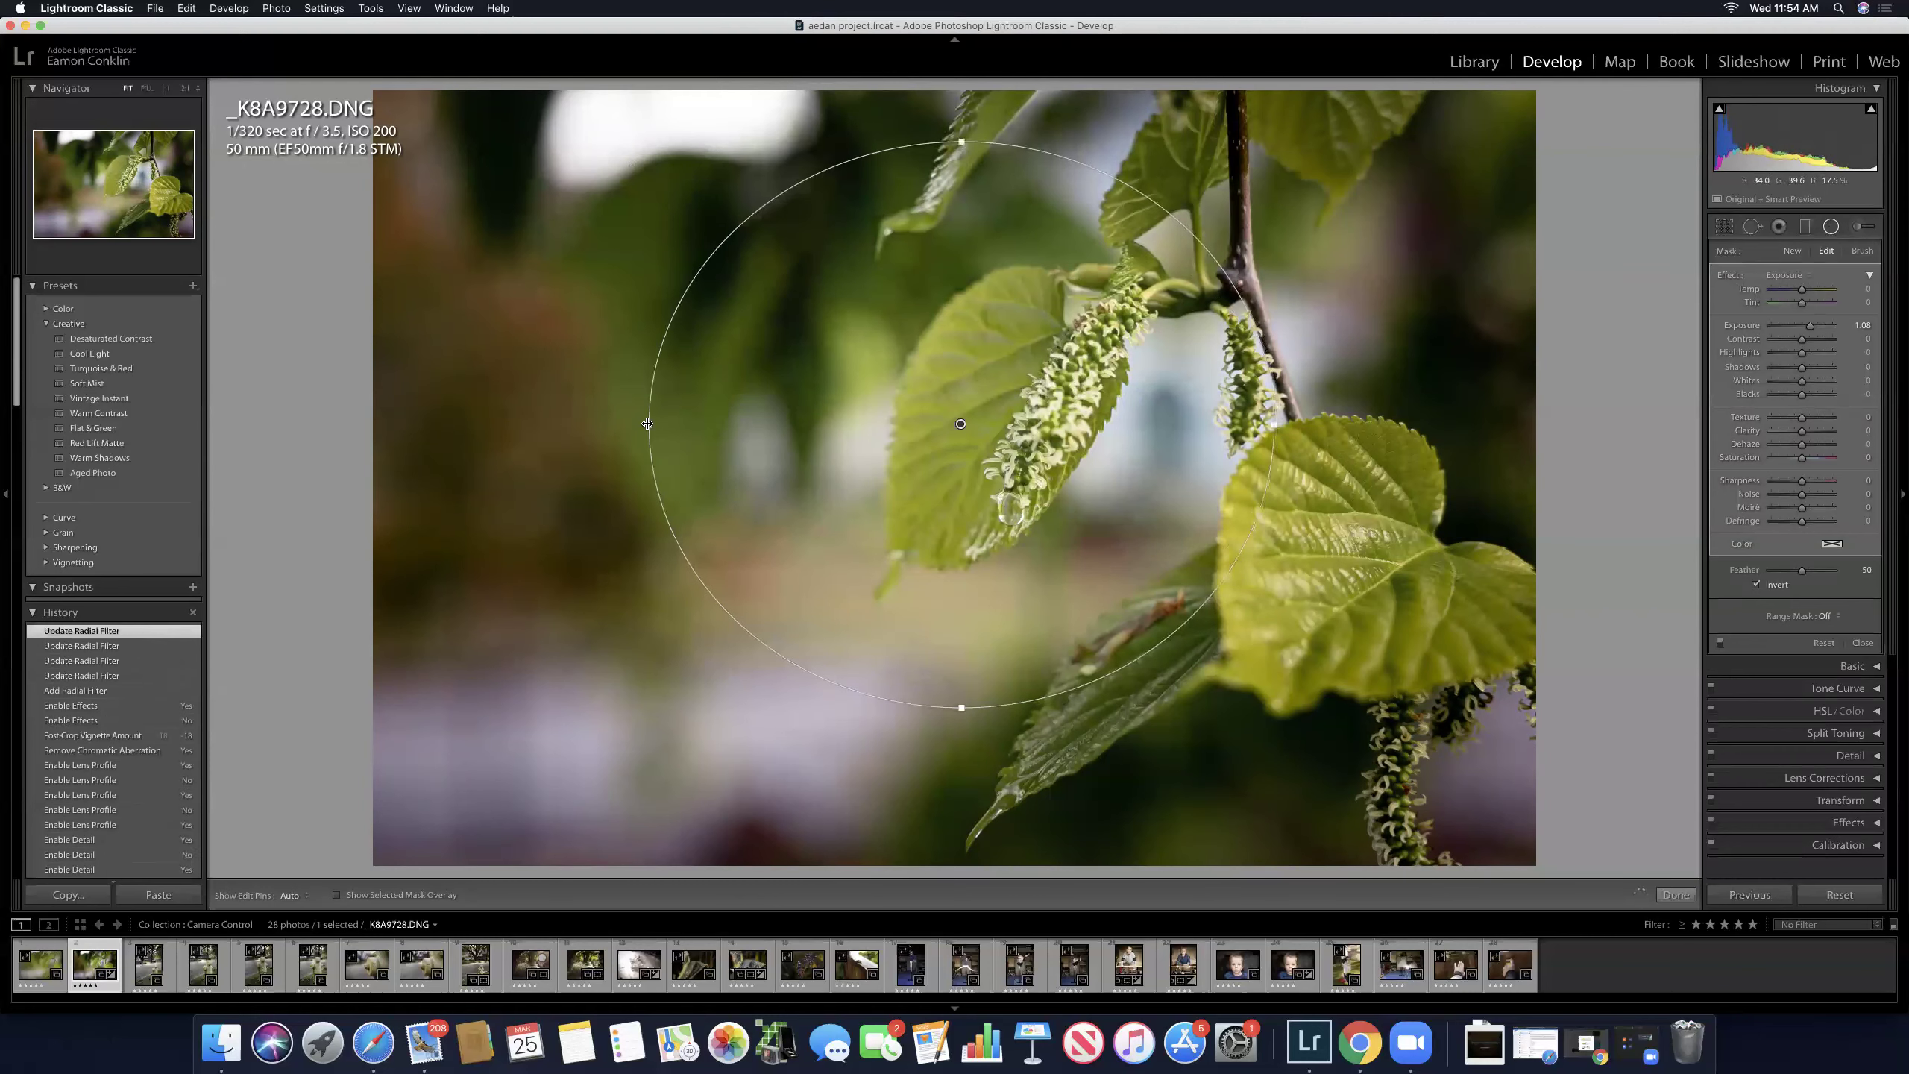
pyautogui.moveTo(648, 423); pyautogui.dragTo(554, 422)
pyautogui.moveTo(946, 408); pyautogui.dragTo(975, 435)
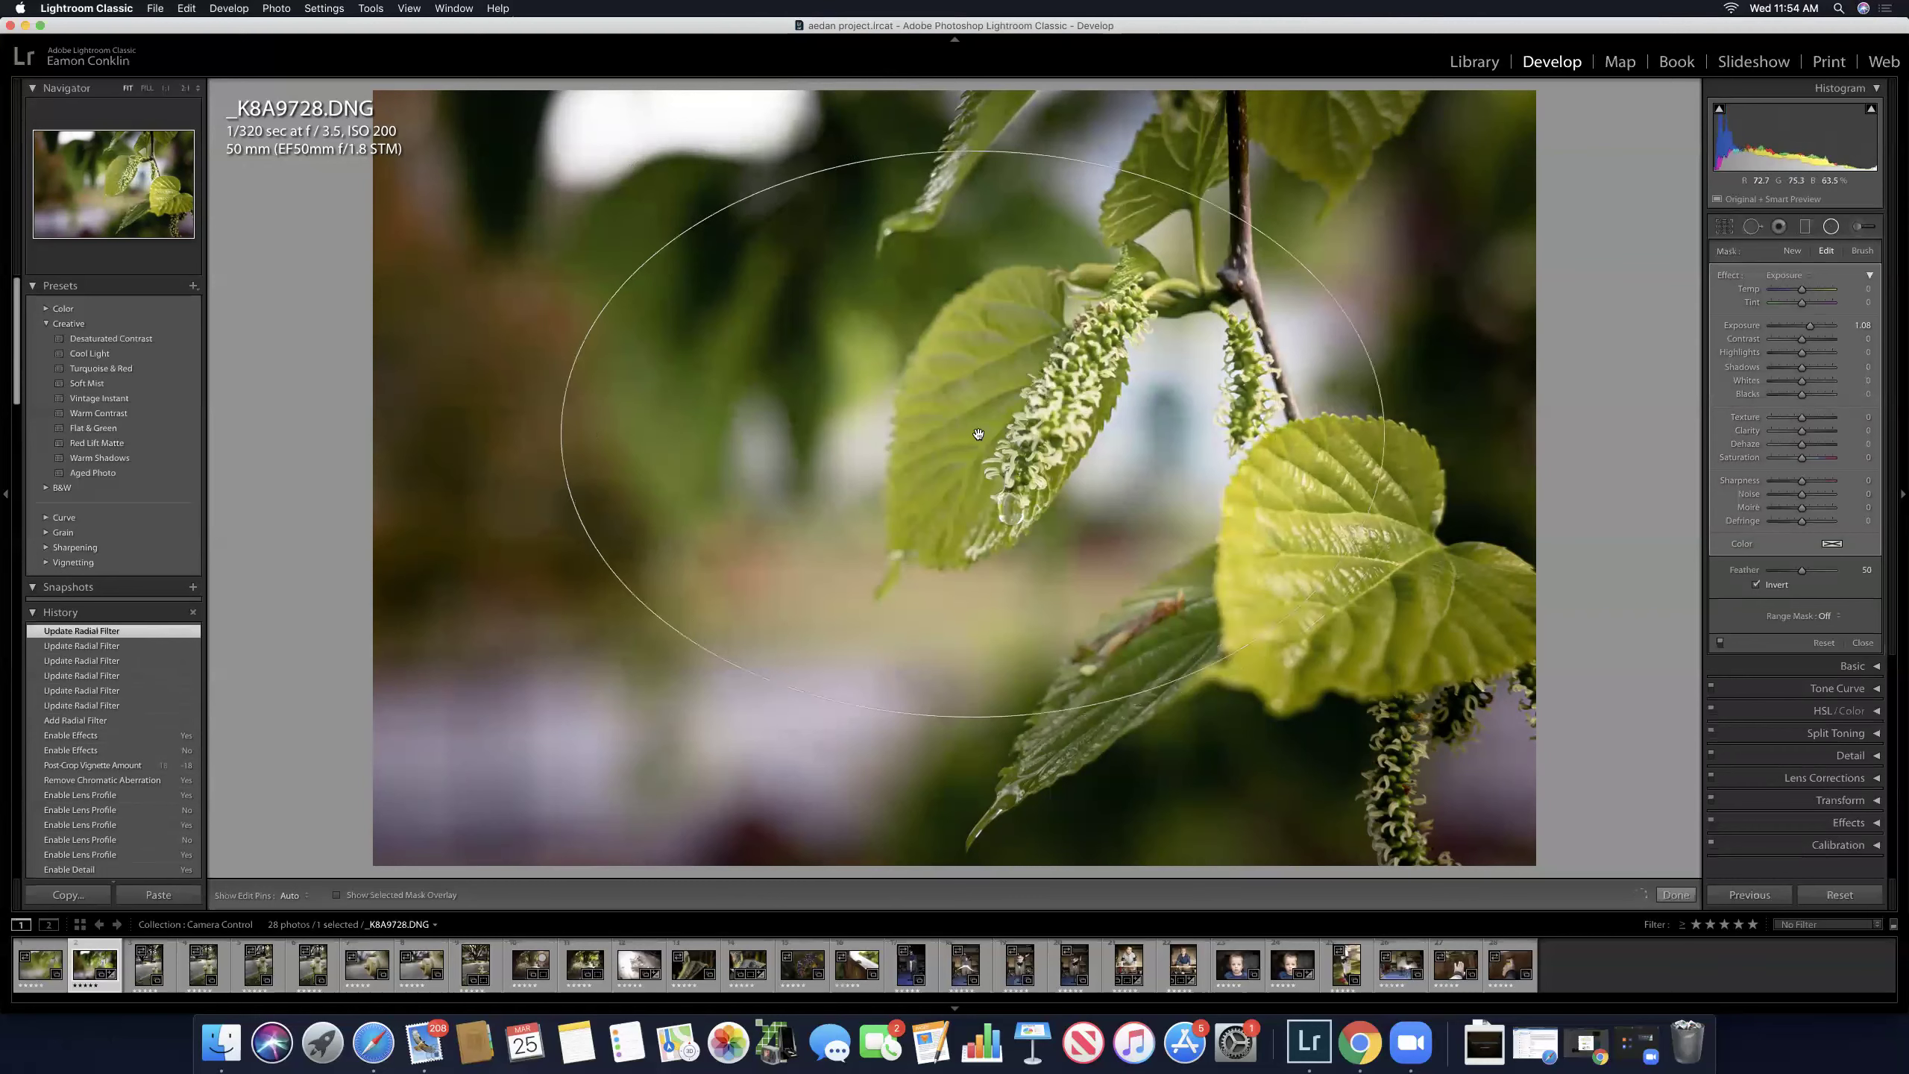
pyautogui.moveTo(1383, 432); pyautogui.dragTo(1273, 432)
pyautogui.moveTo(1096, 456); pyautogui.dragTo(1073, 451)
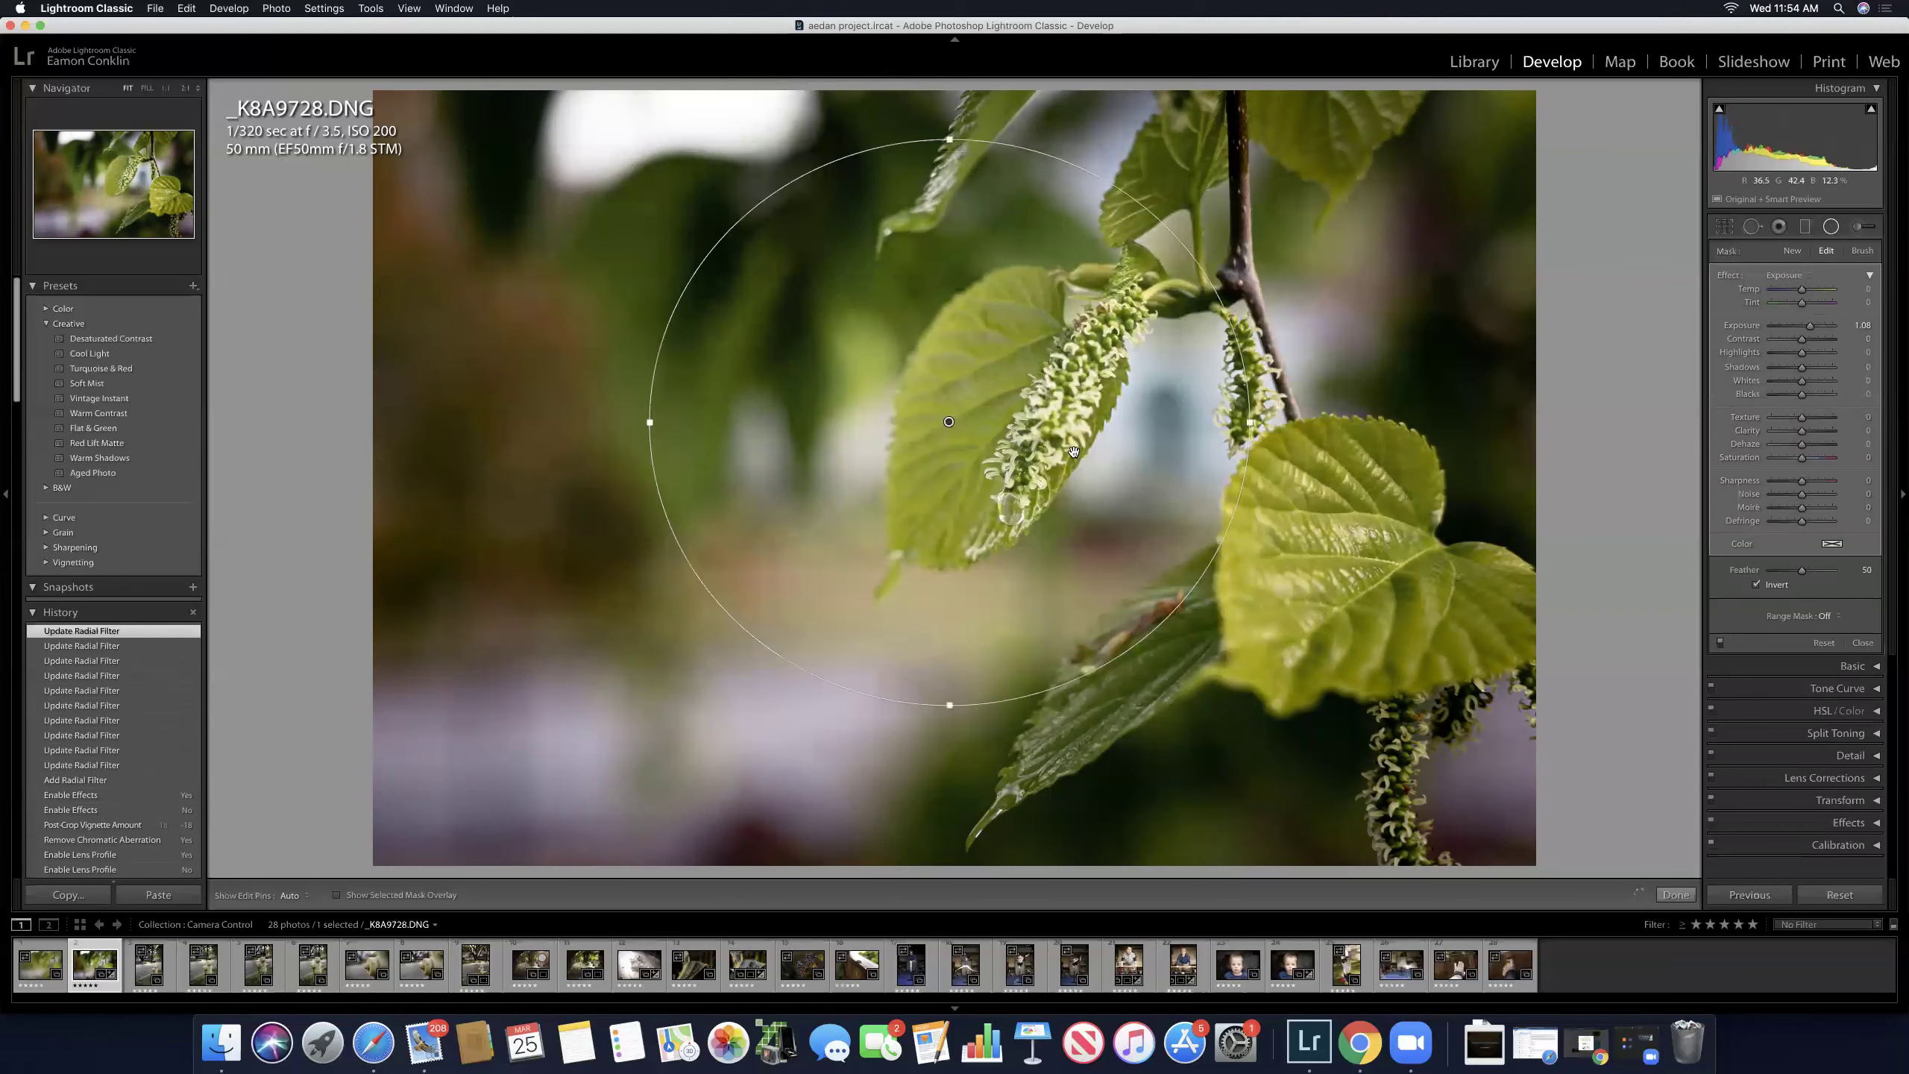
# Step: Reset the radial filter's Exposure, set it to 0.69 and raise its Contrast slightly
pyautogui.doubleClick(1810, 329)
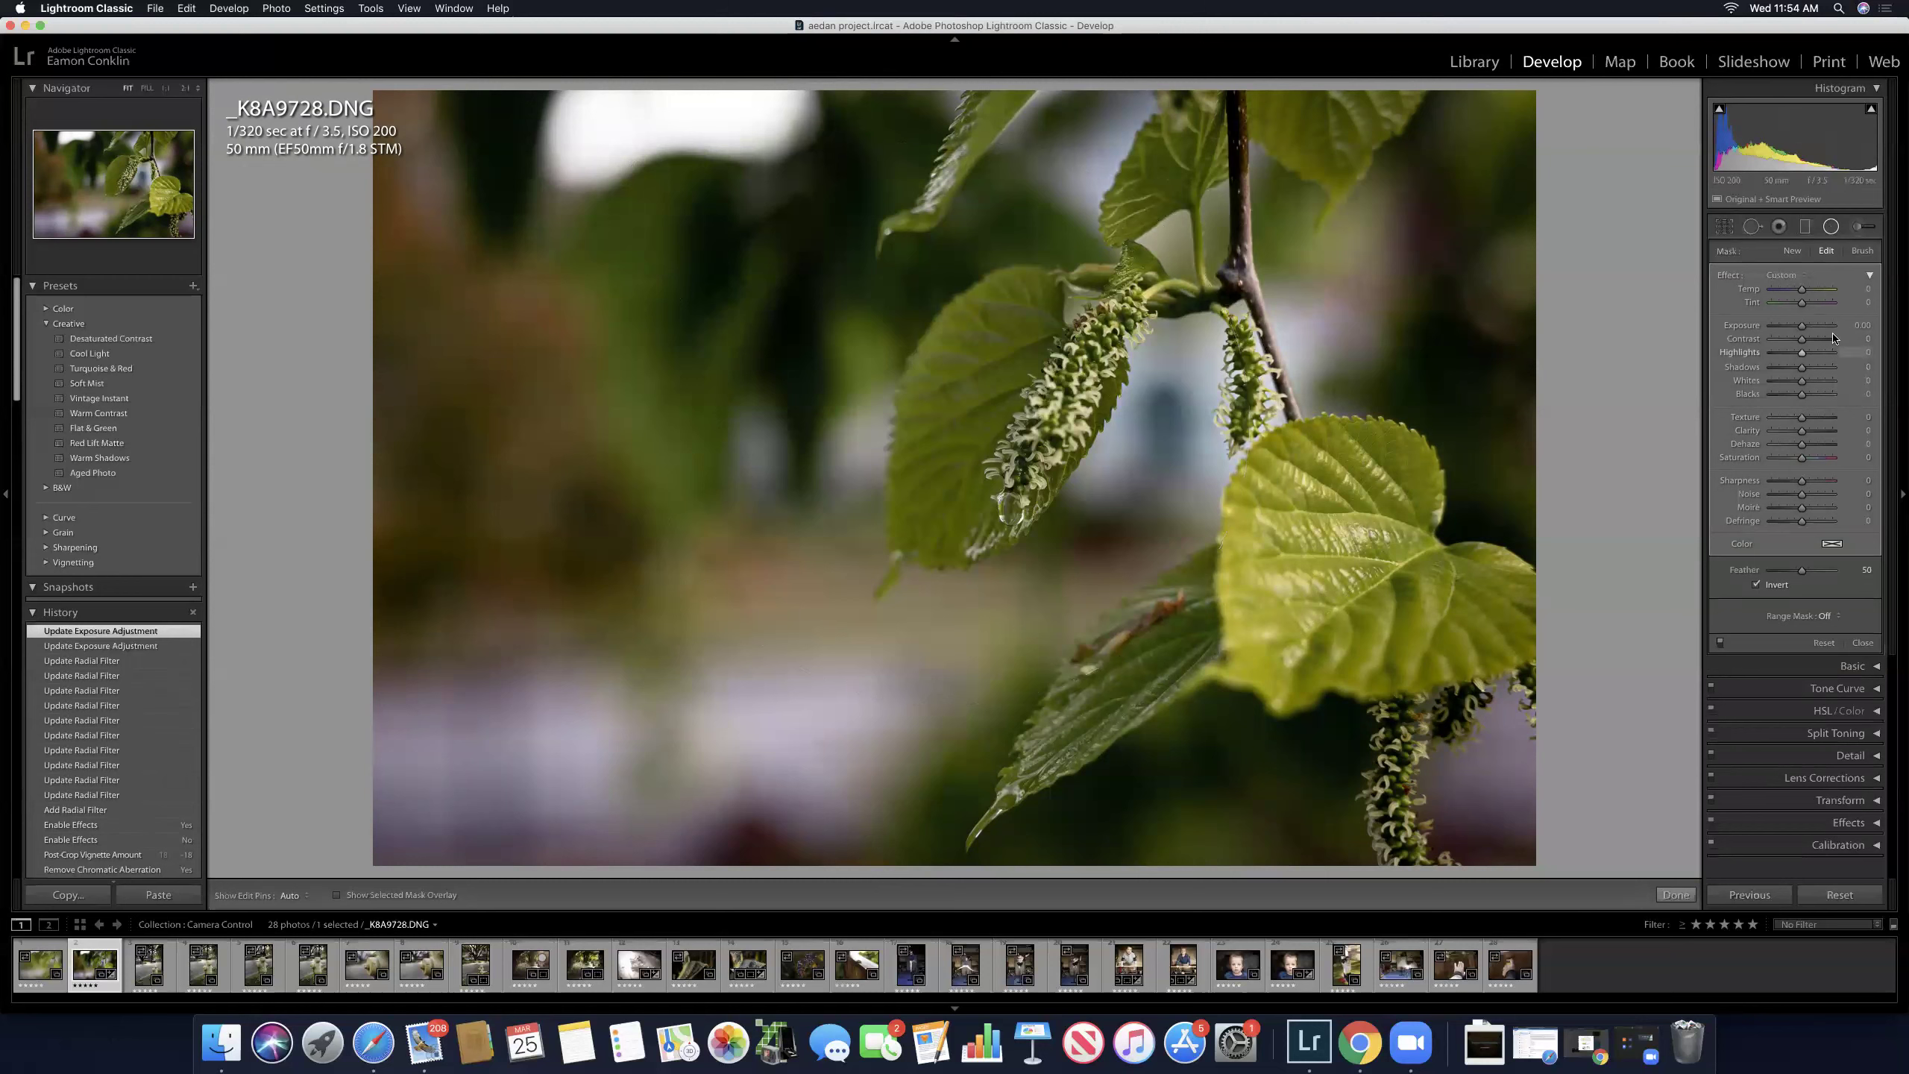
pyautogui.moveTo(1802, 329); pyautogui.dragTo(1805, 328)
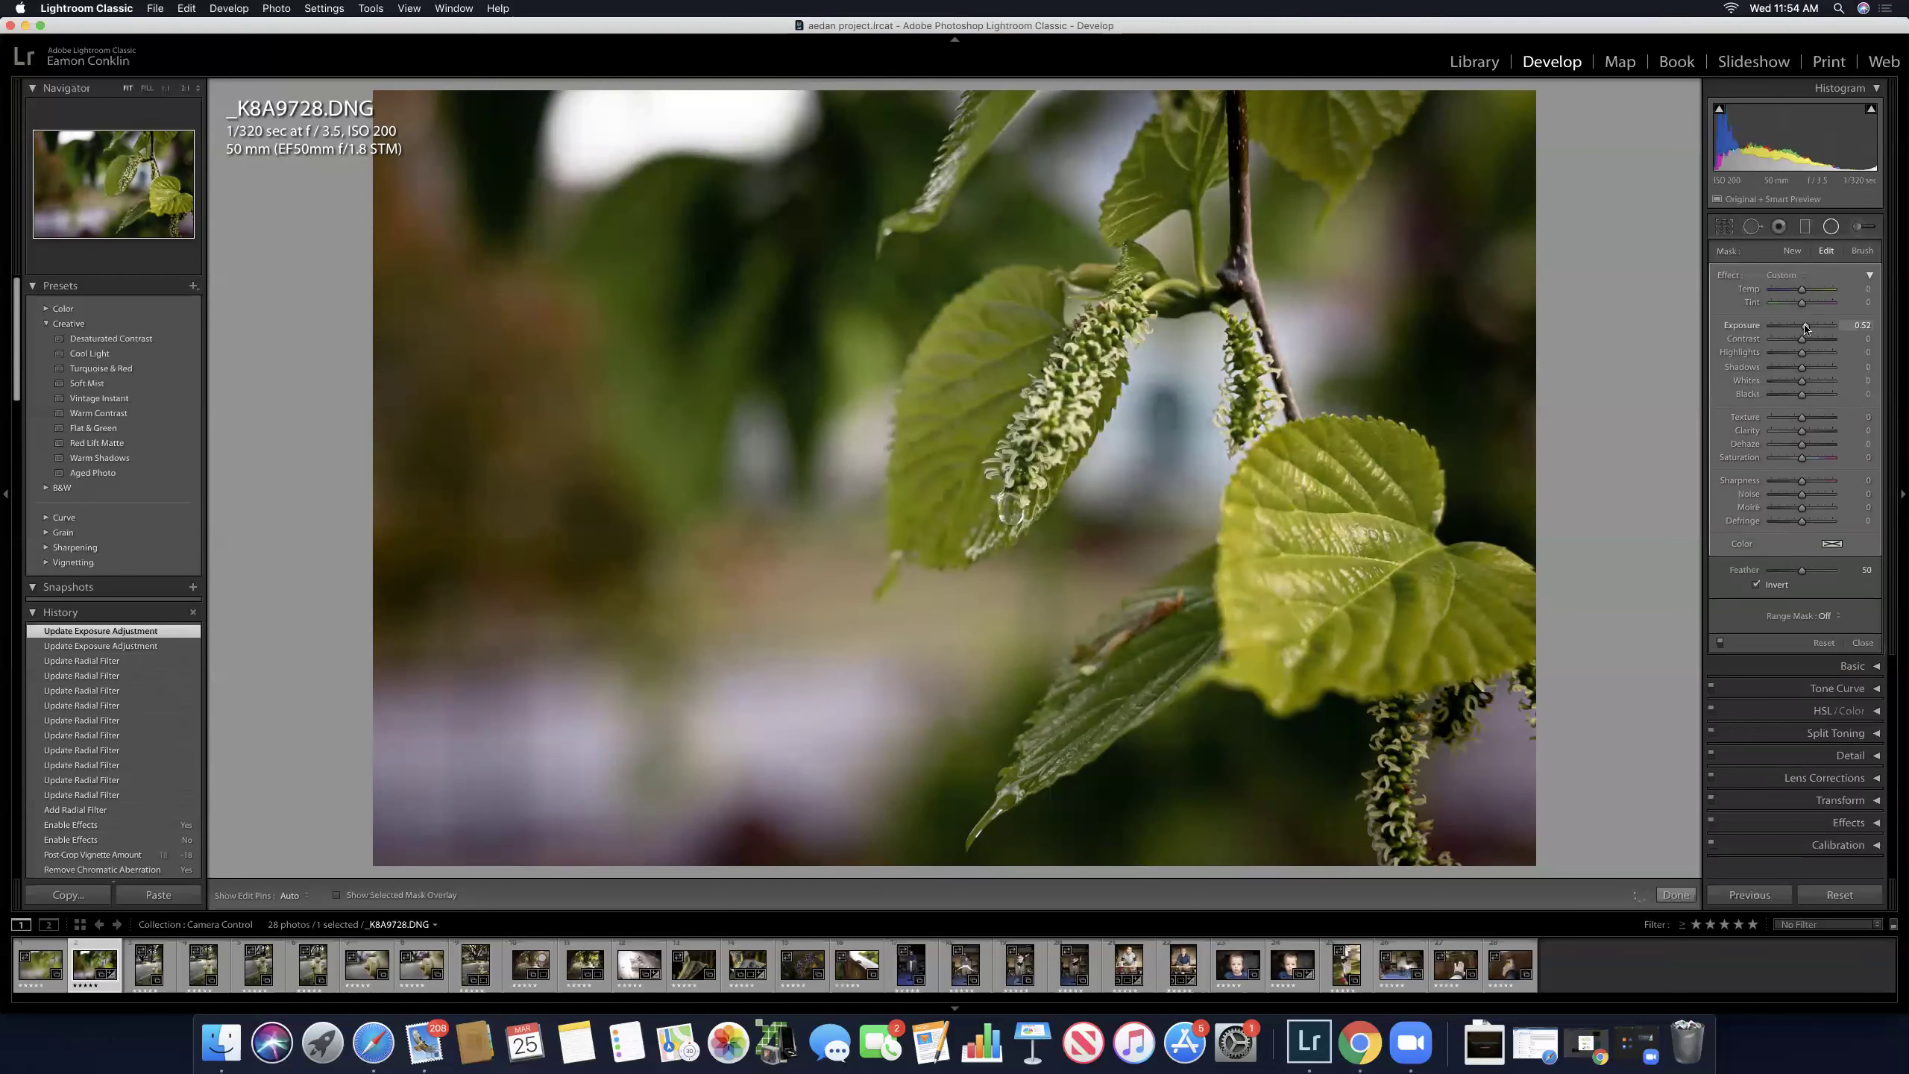
pyautogui.moveTo(1806, 328); pyautogui.dragTo(1807, 329)
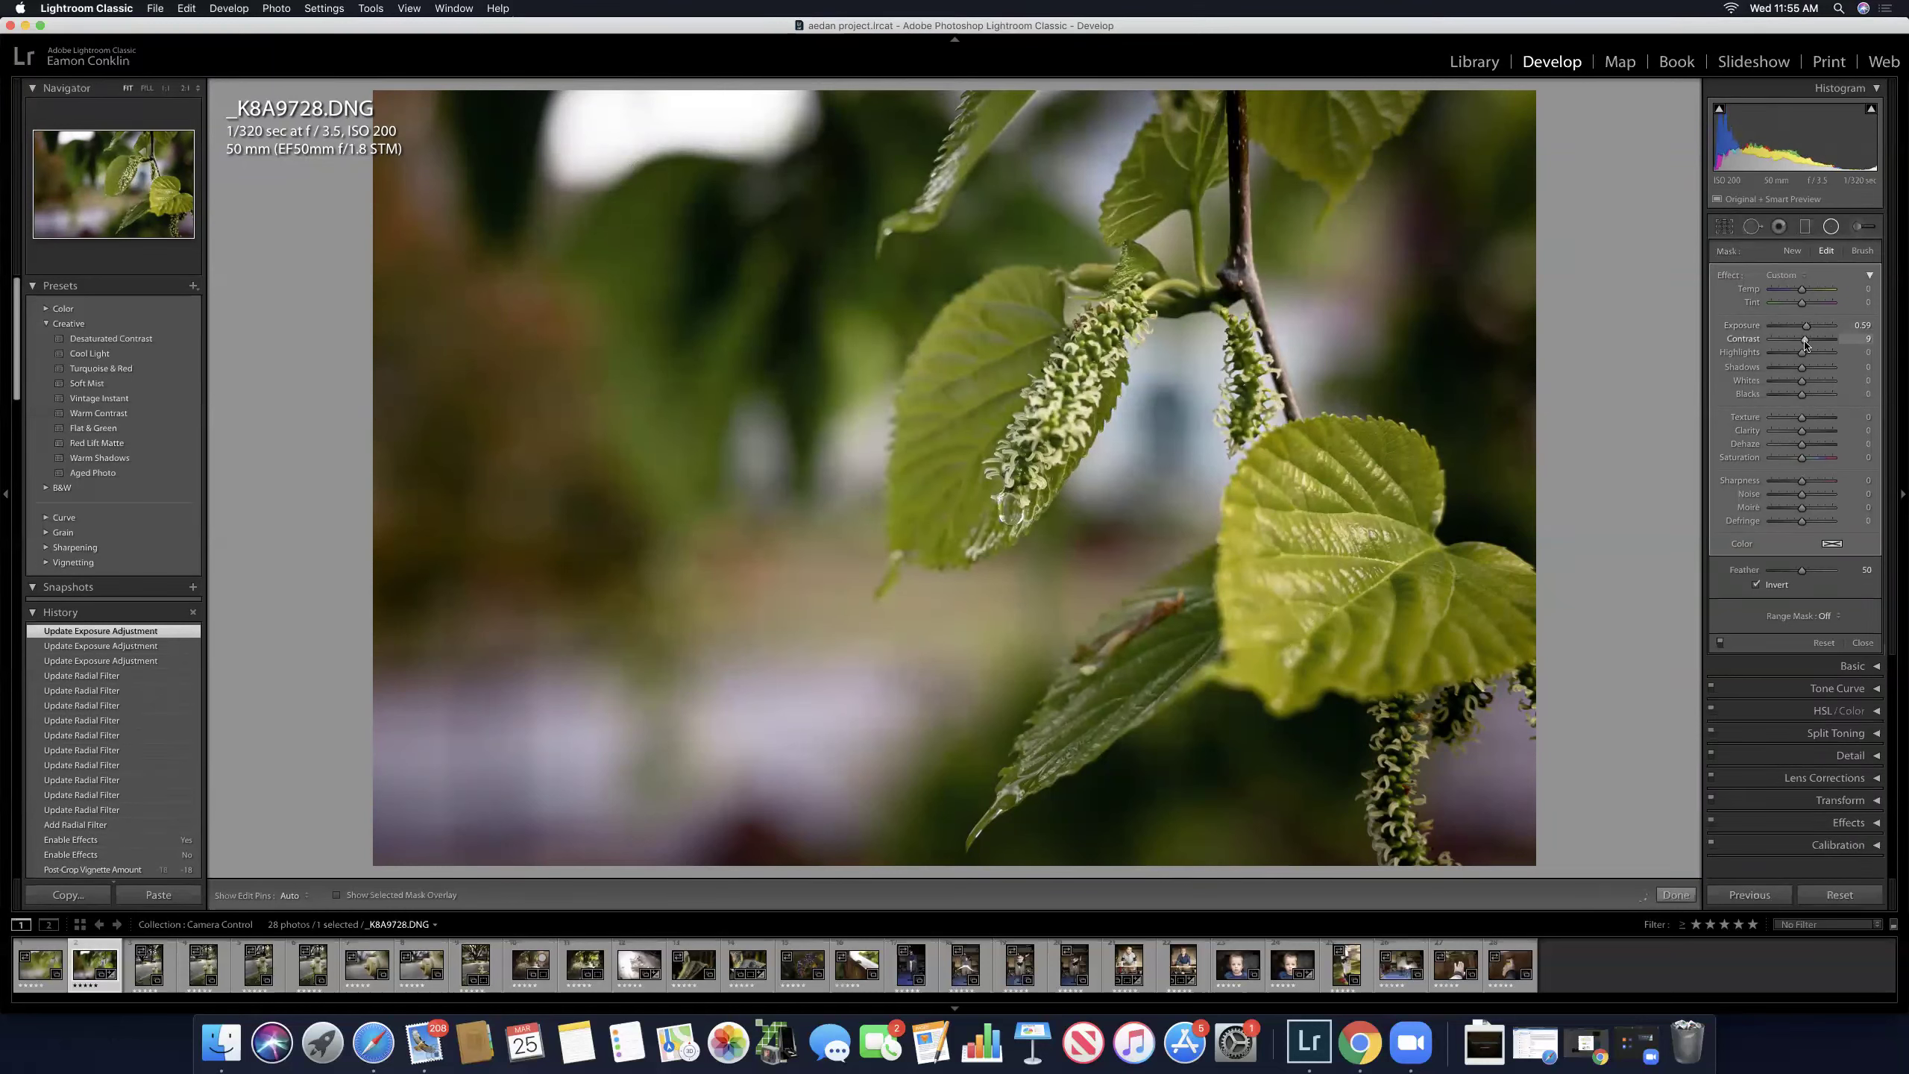
pyautogui.moveTo(1805, 343); pyautogui.dragTo(1811, 329)
pyautogui.moveTo(1059, 383)
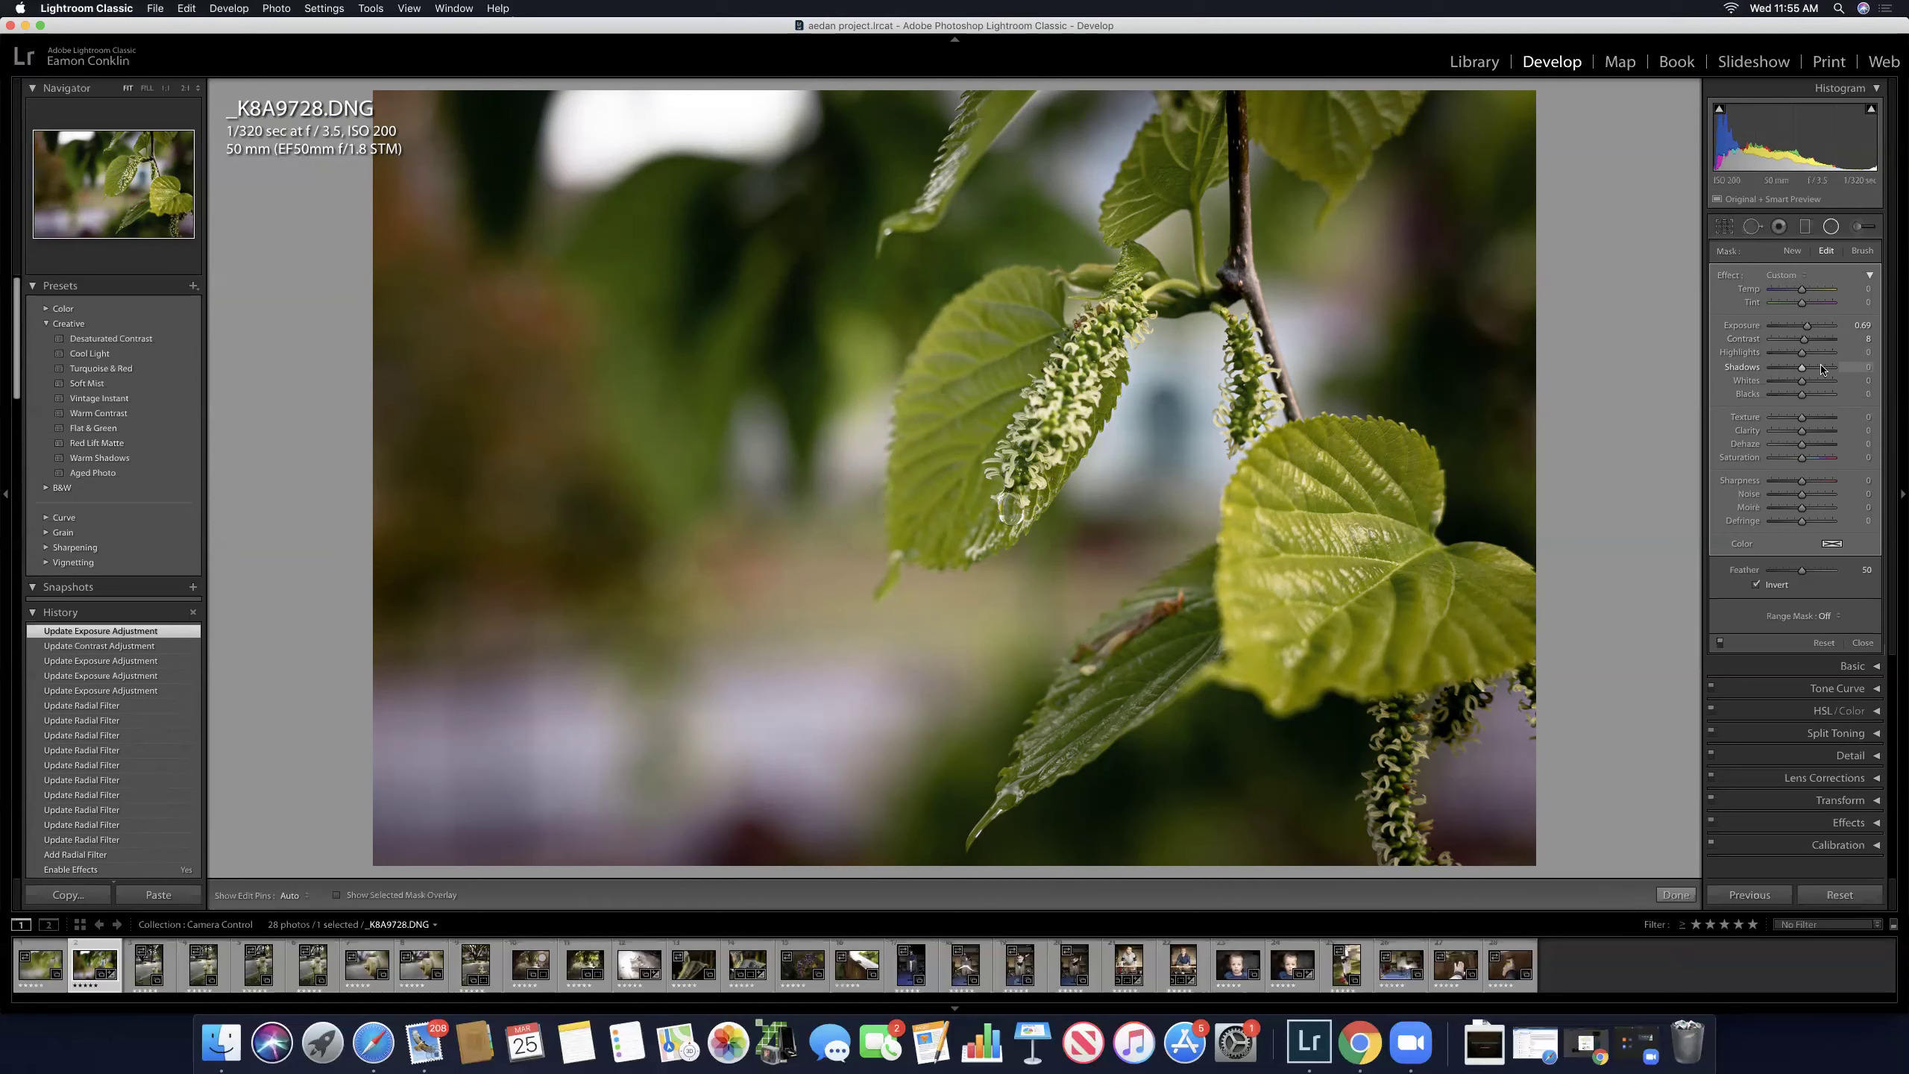
# Step: Switch repeatedly between the before and after versions of the leaf photo to compare the full edit
pyautogui.press('\\')
pyautogui.press('\\')
pyautogui.press('\\')
pyautogui.press('\\')
pyautogui.press('\\')
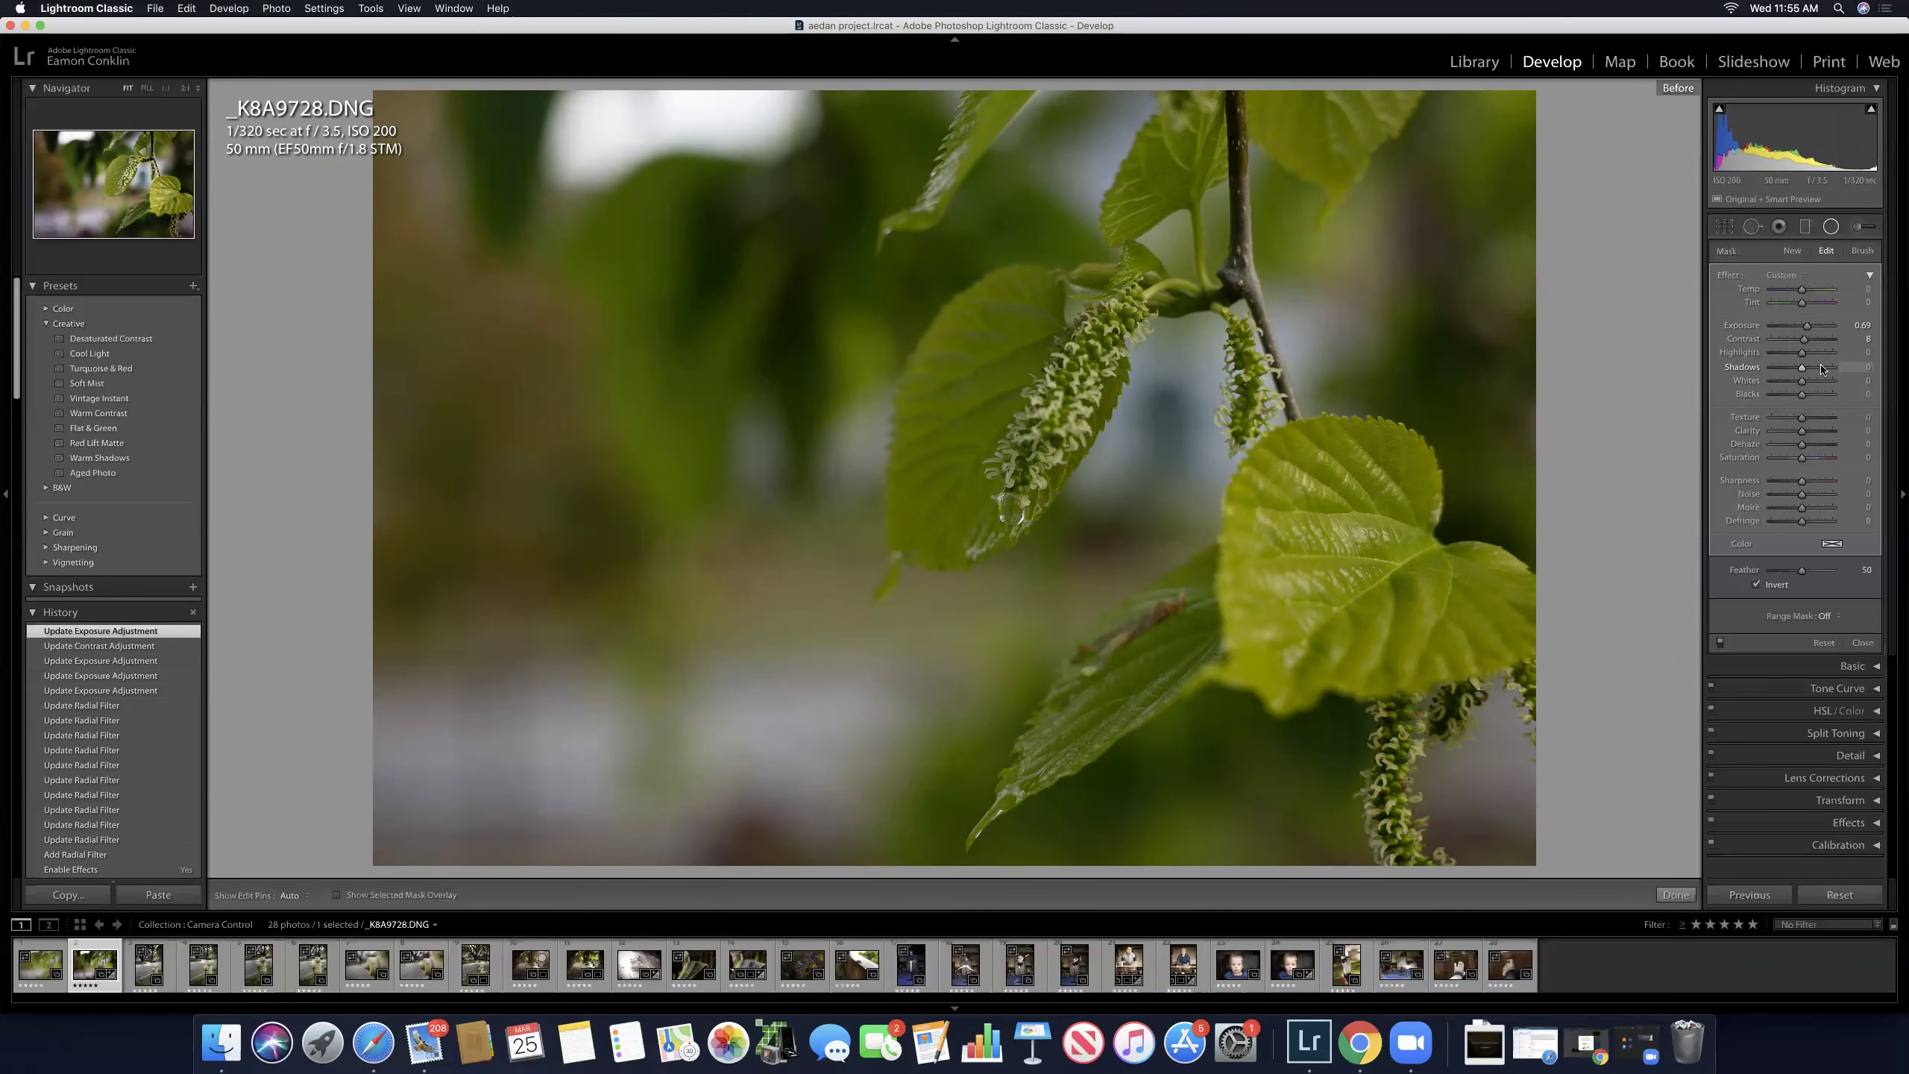
pyautogui.press('\\')
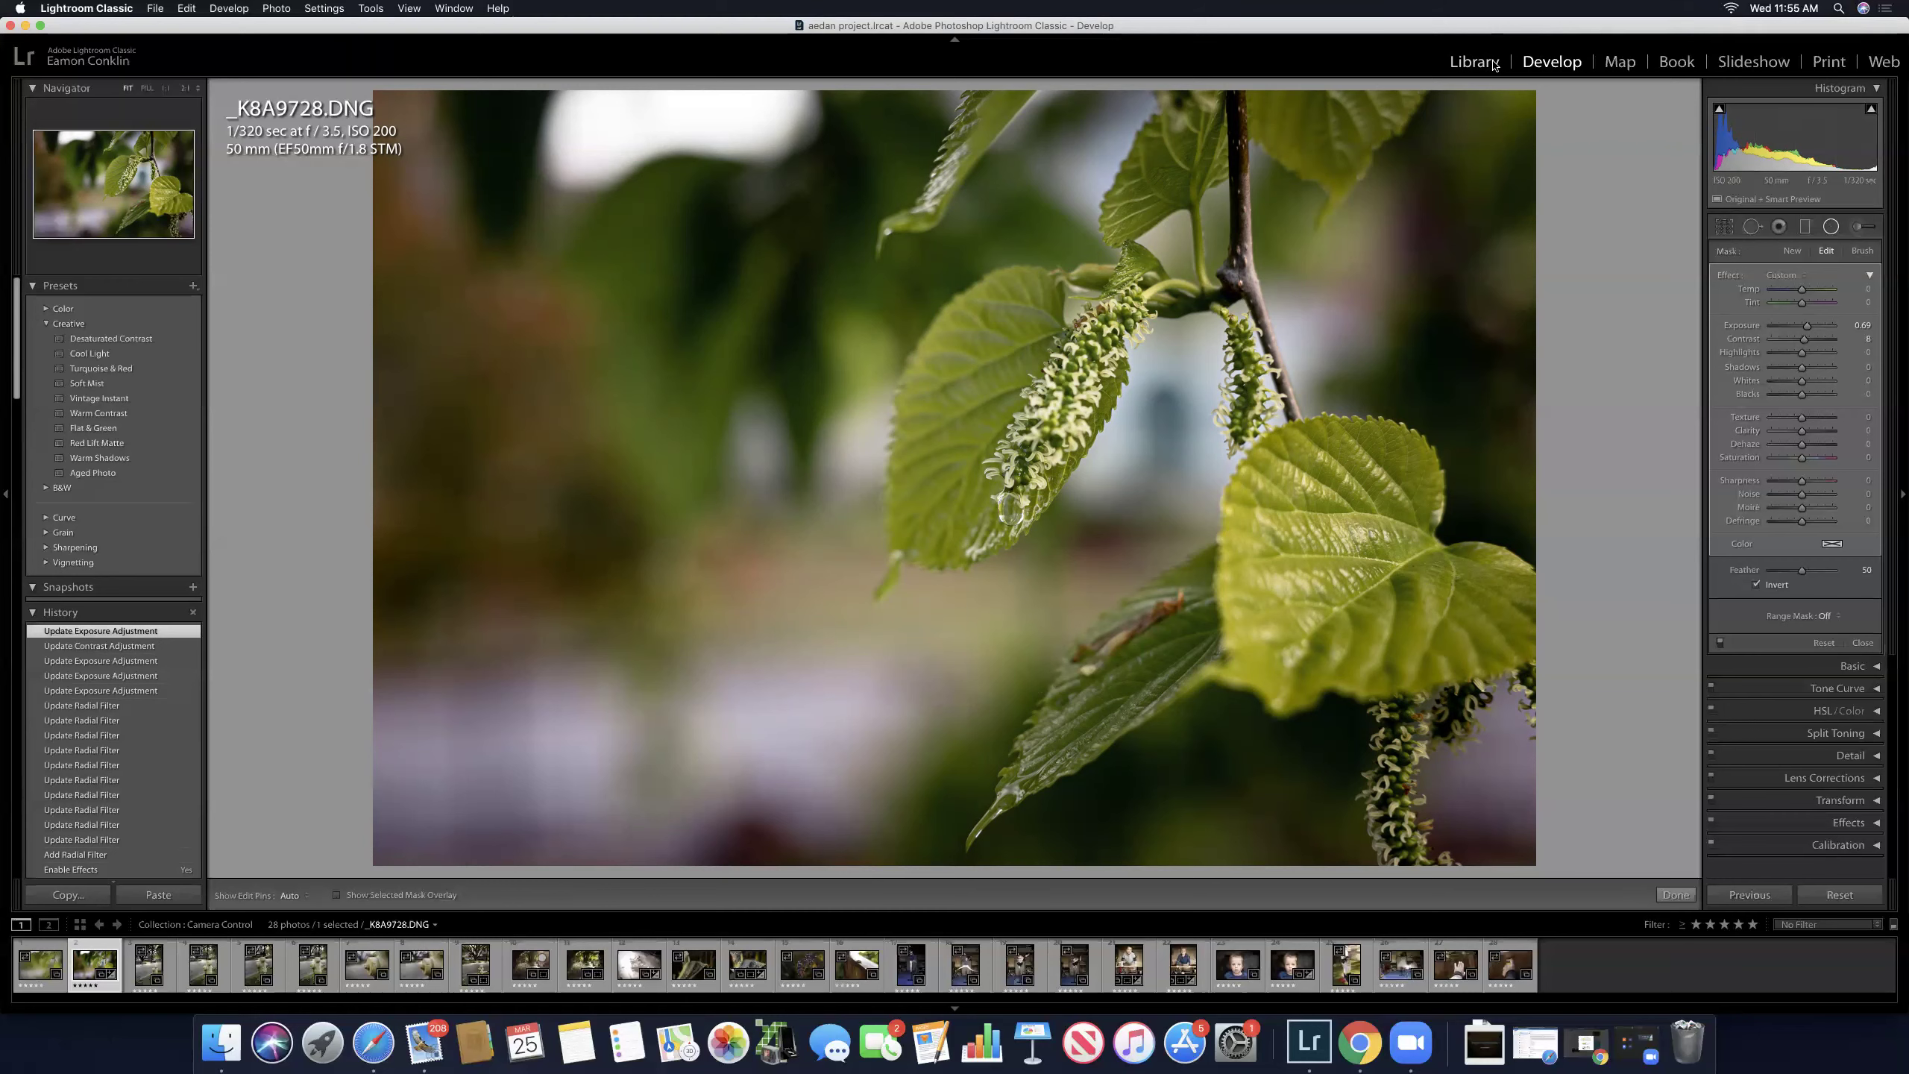
# Step: Switch to the child portrait _K8A9915.DNG, leave the Radial Filter and open the Basic settings
pyautogui.click(1233, 977)
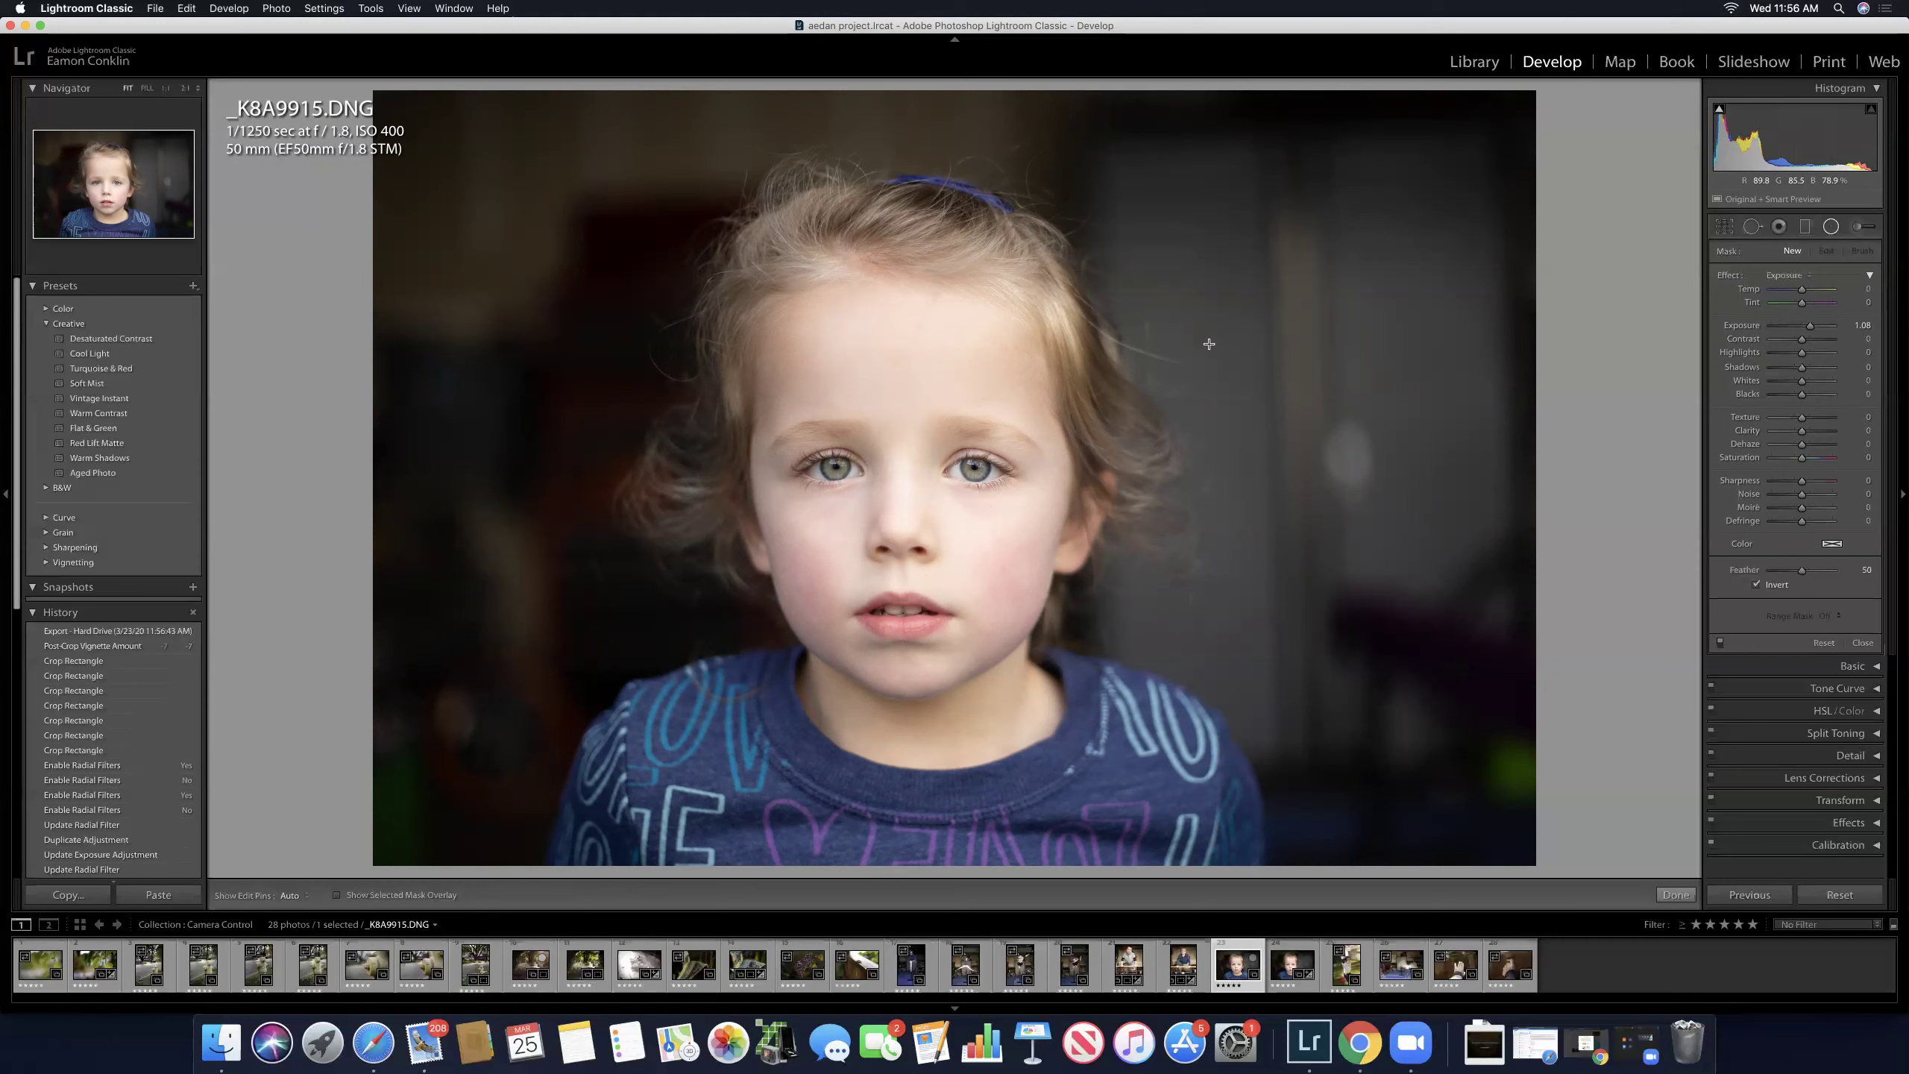
pyautogui.click(1833, 231)
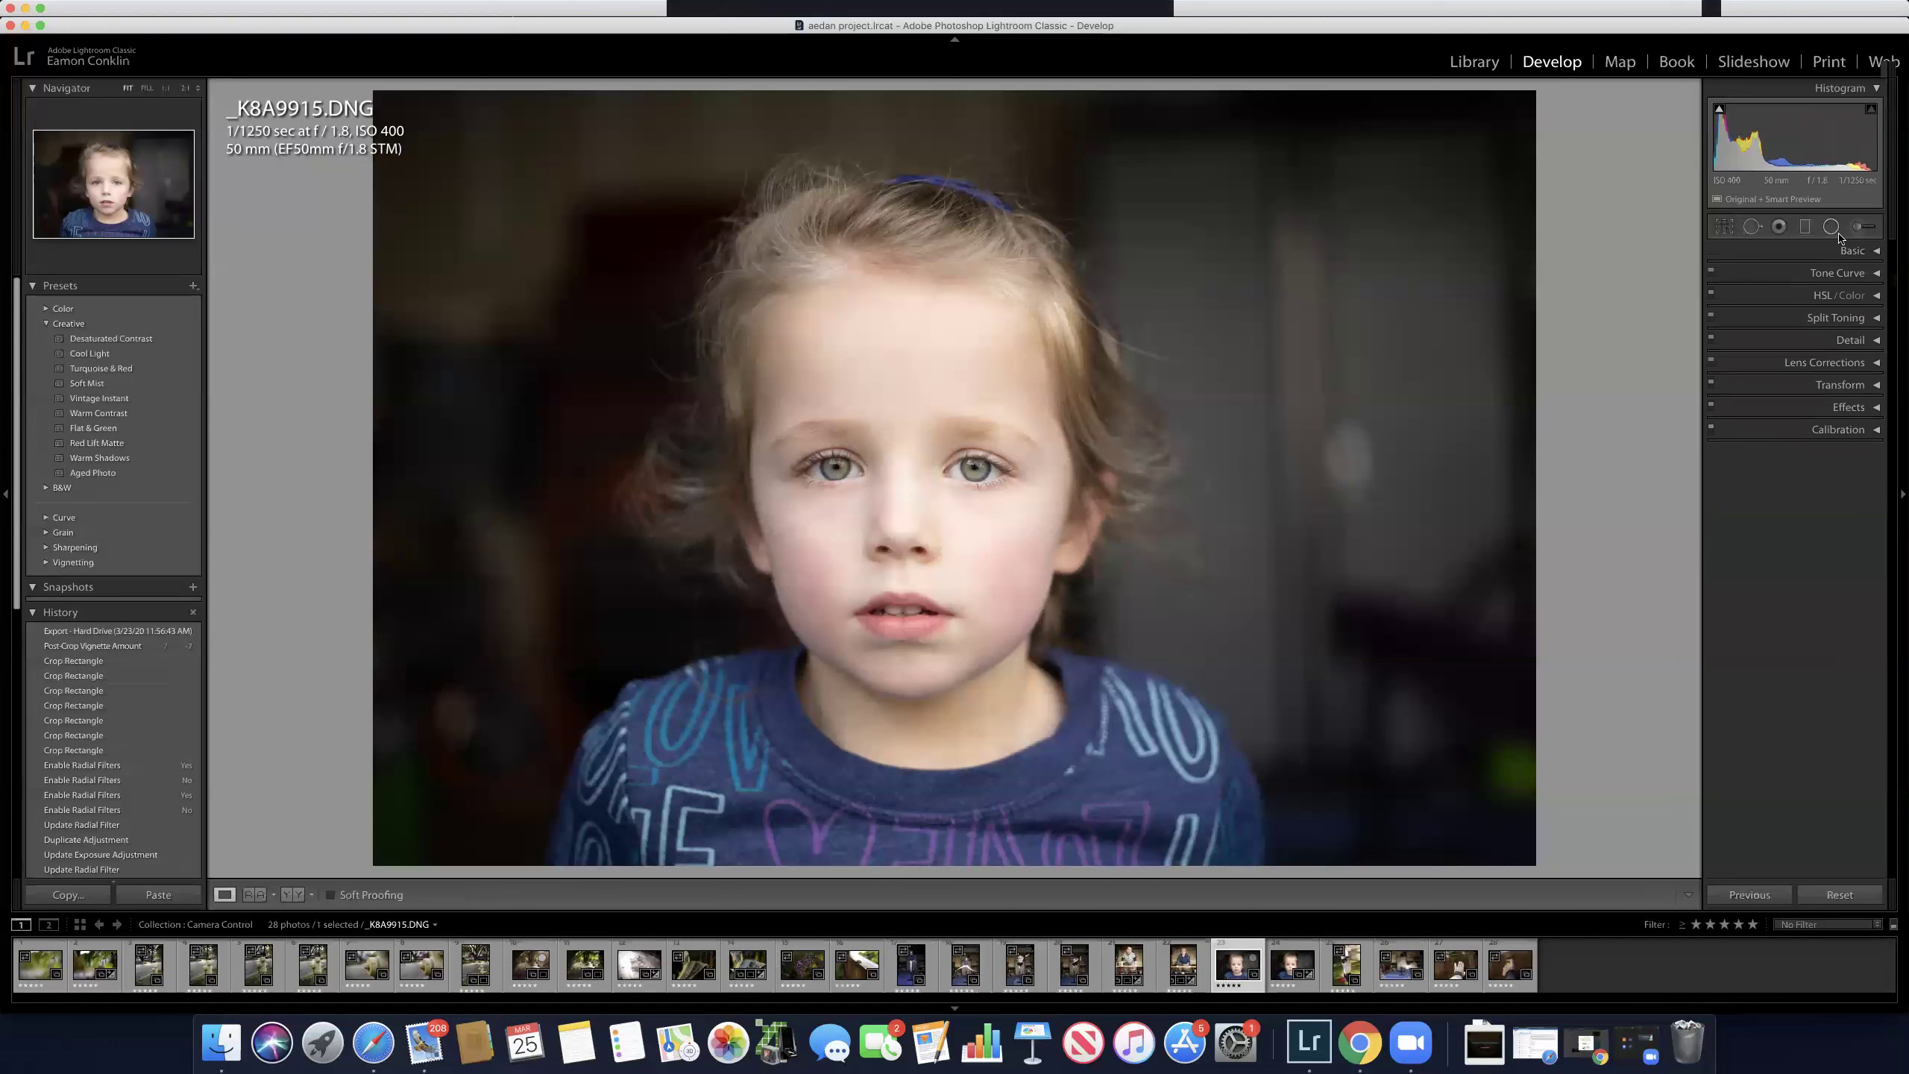
pyautogui.click(1852, 250)
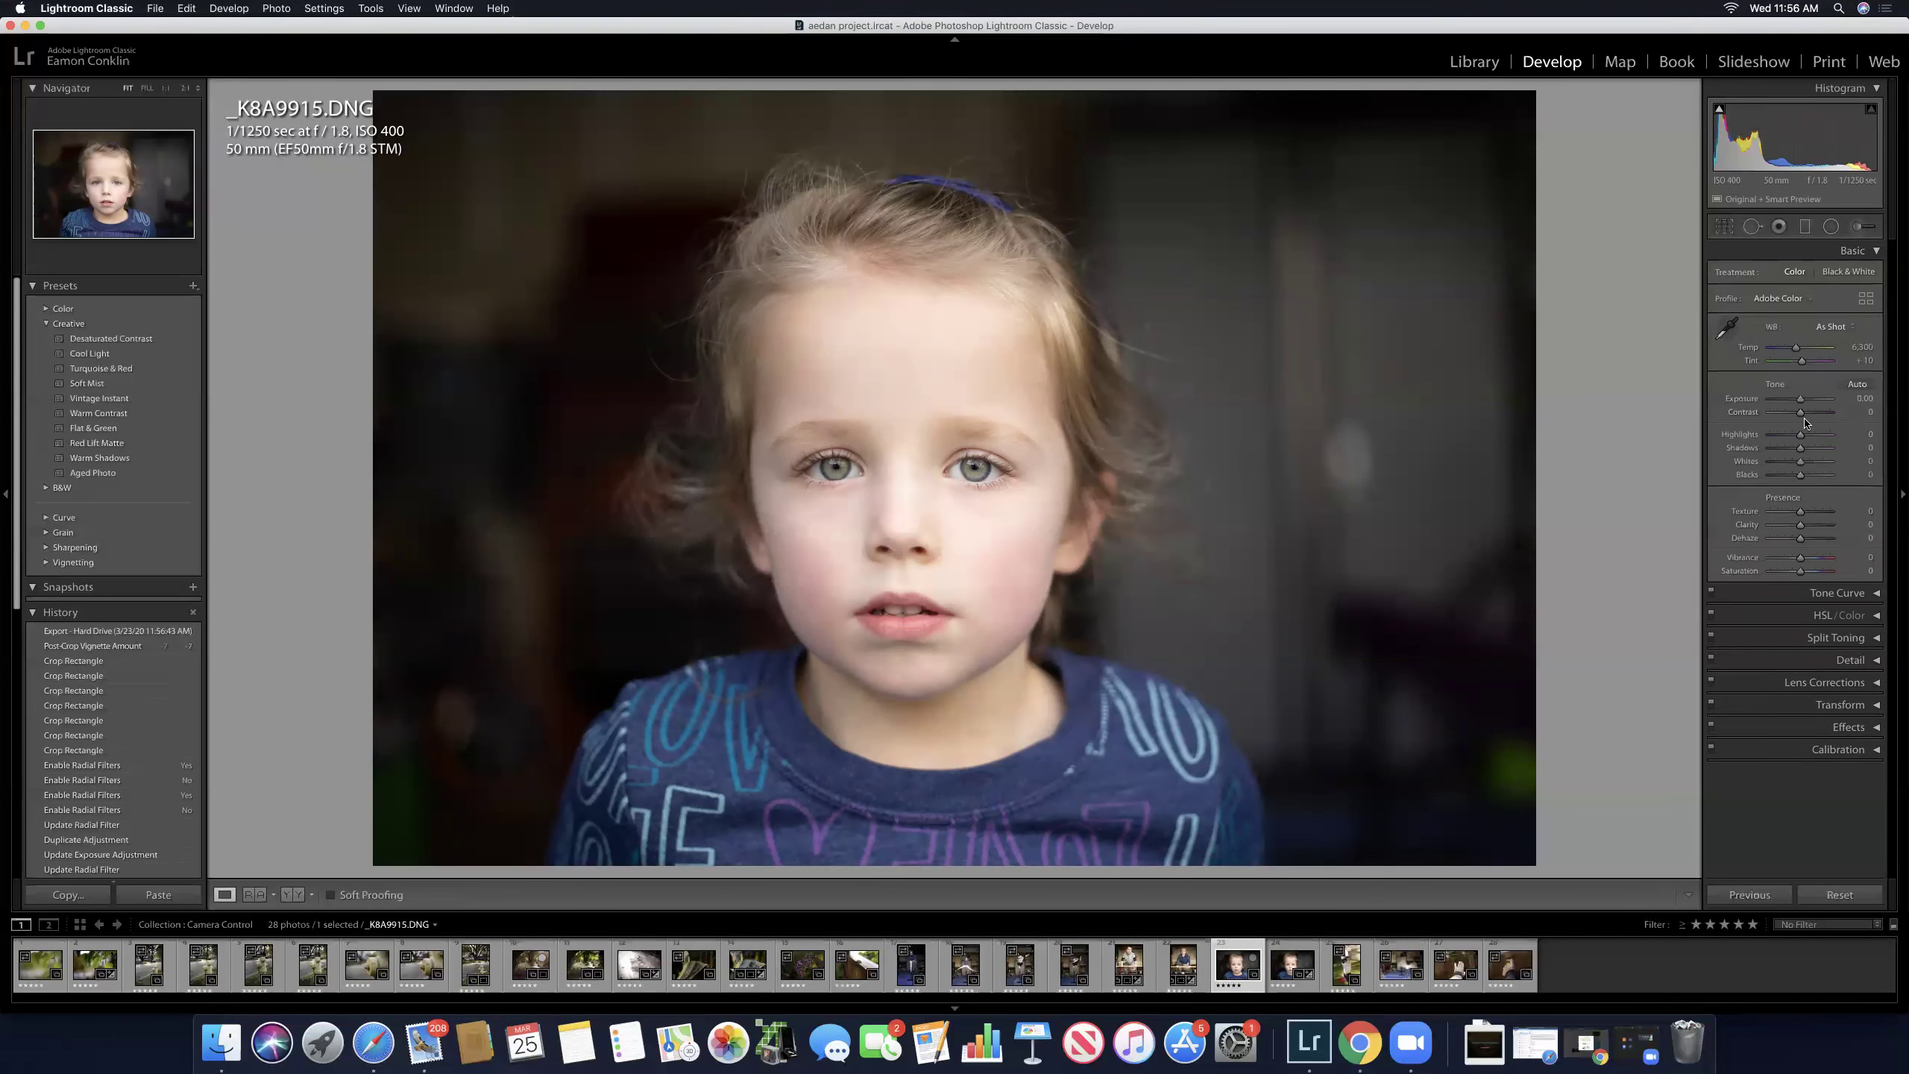
# Step: Set the portrait's Exposure to -0.20, Highlights to +12, Shadows to -19, Whites to +25 and Blacks to -11
pyautogui.moveTo(1800, 404); pyautogui.dragTo(1799, 402)
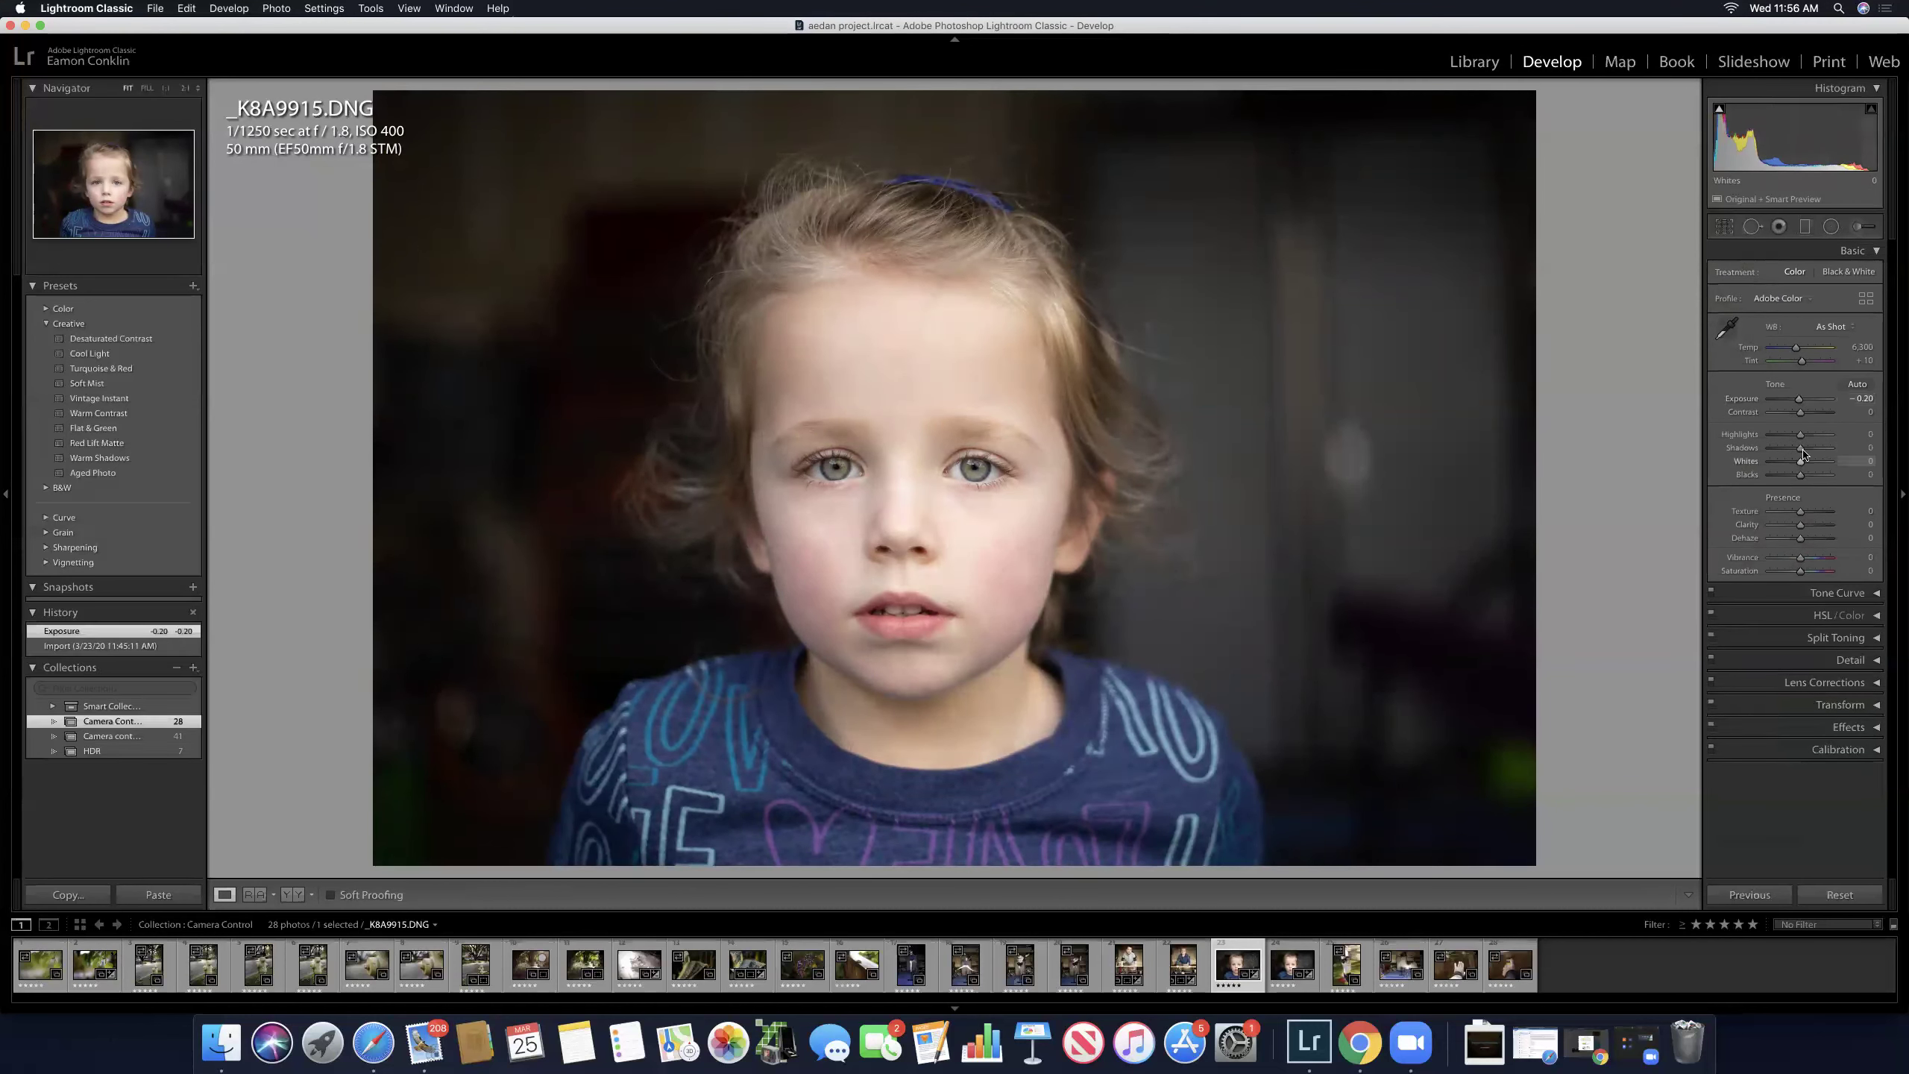
pyautogui.moveTo(1802, 438); pyautogui.dragTo(1804, 440)
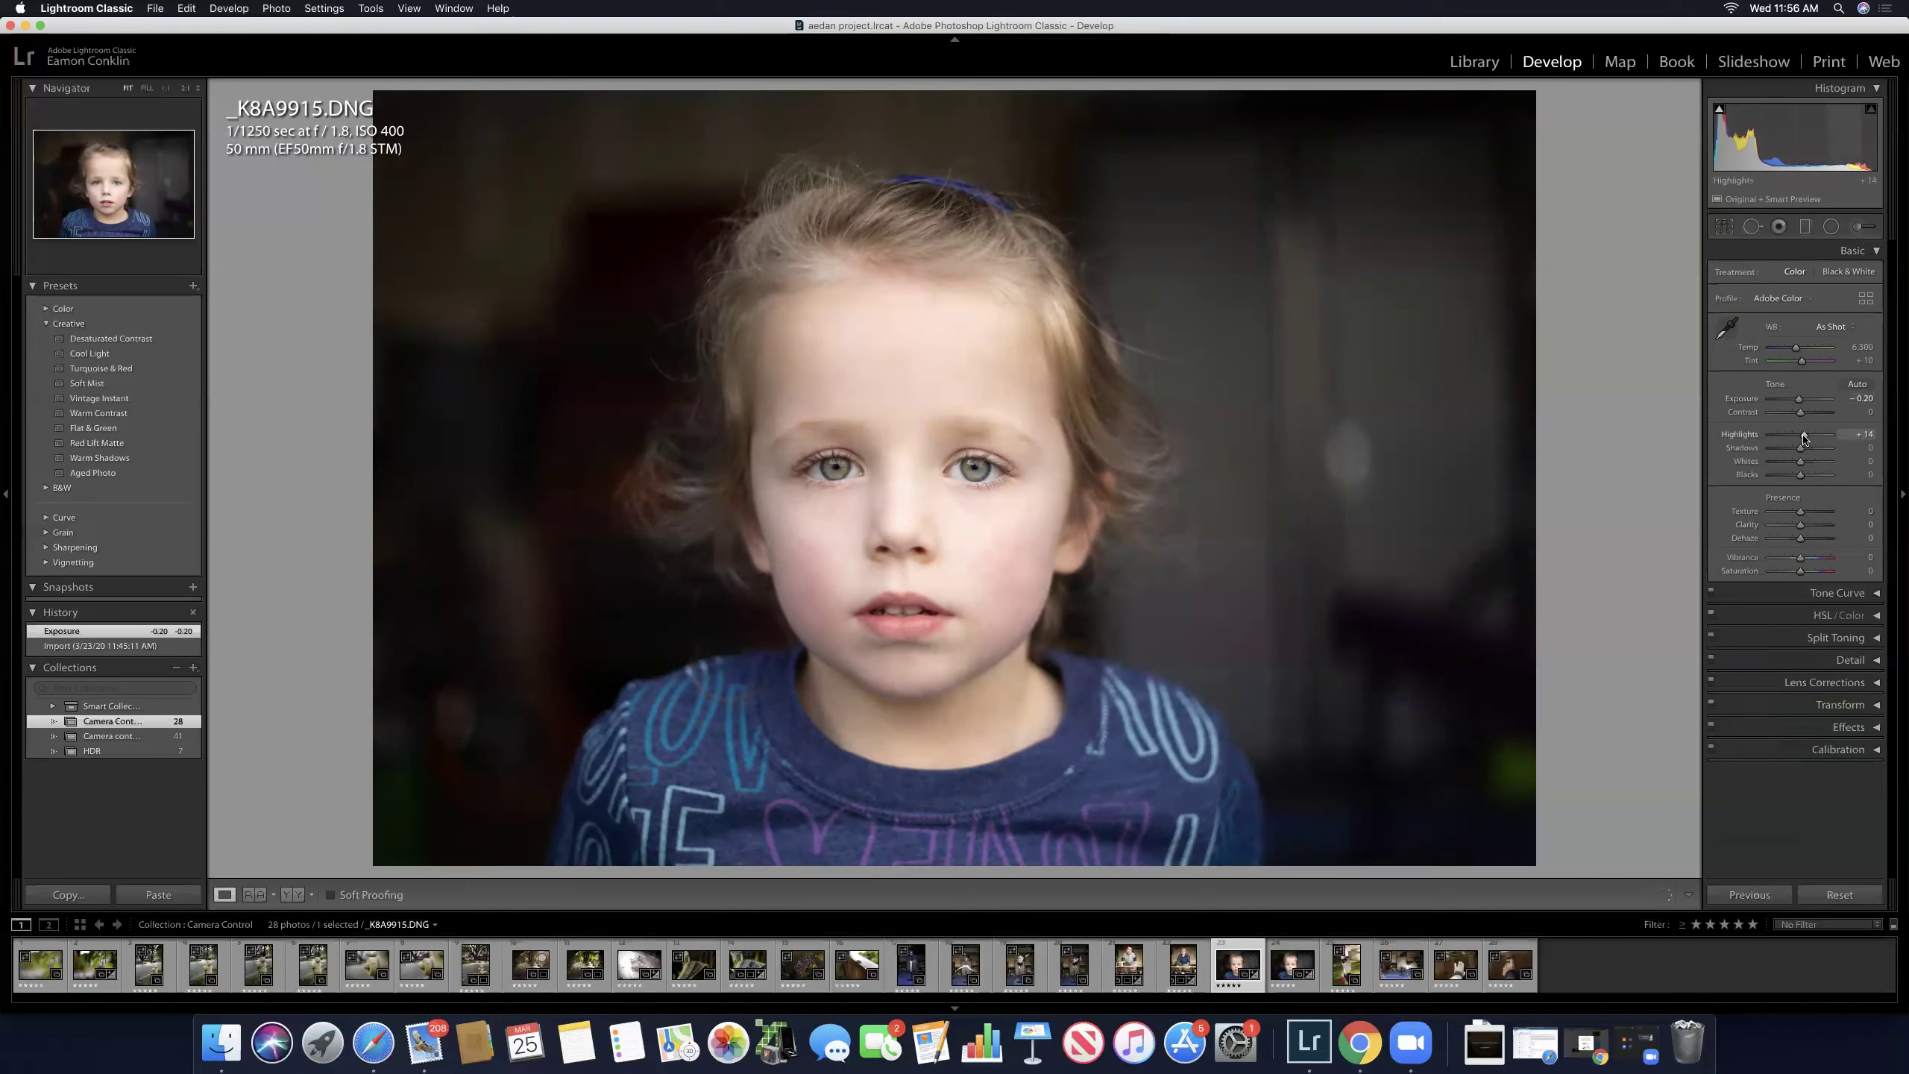
pyautogui.moveTo(1799, 449); pyautogui.dragTo(1796, 450)
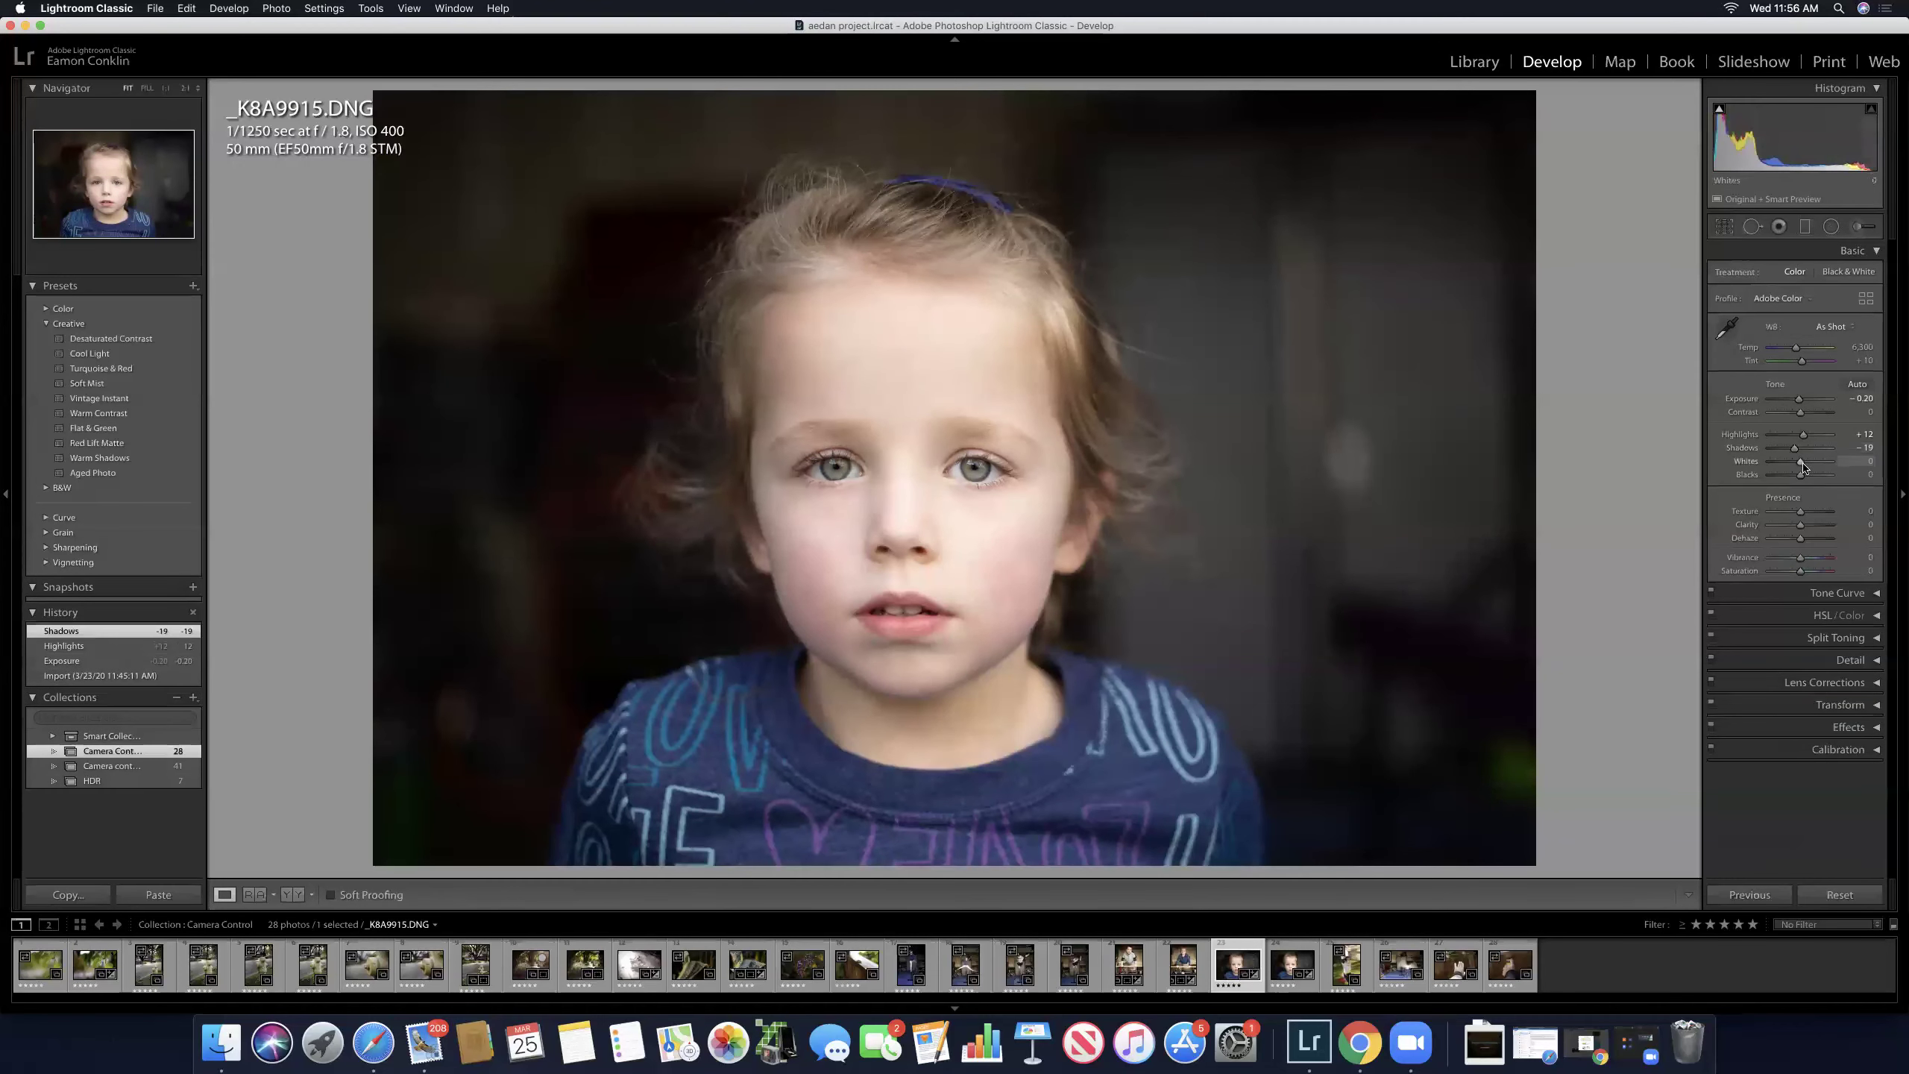
pyautogui.moveTo(1802, 464)
pyautogui.mouseDown()
pyautogui.moveTo(1817, 465)
pyautogui.moveTo(1796, 478)
pyautogui.mouseUp()
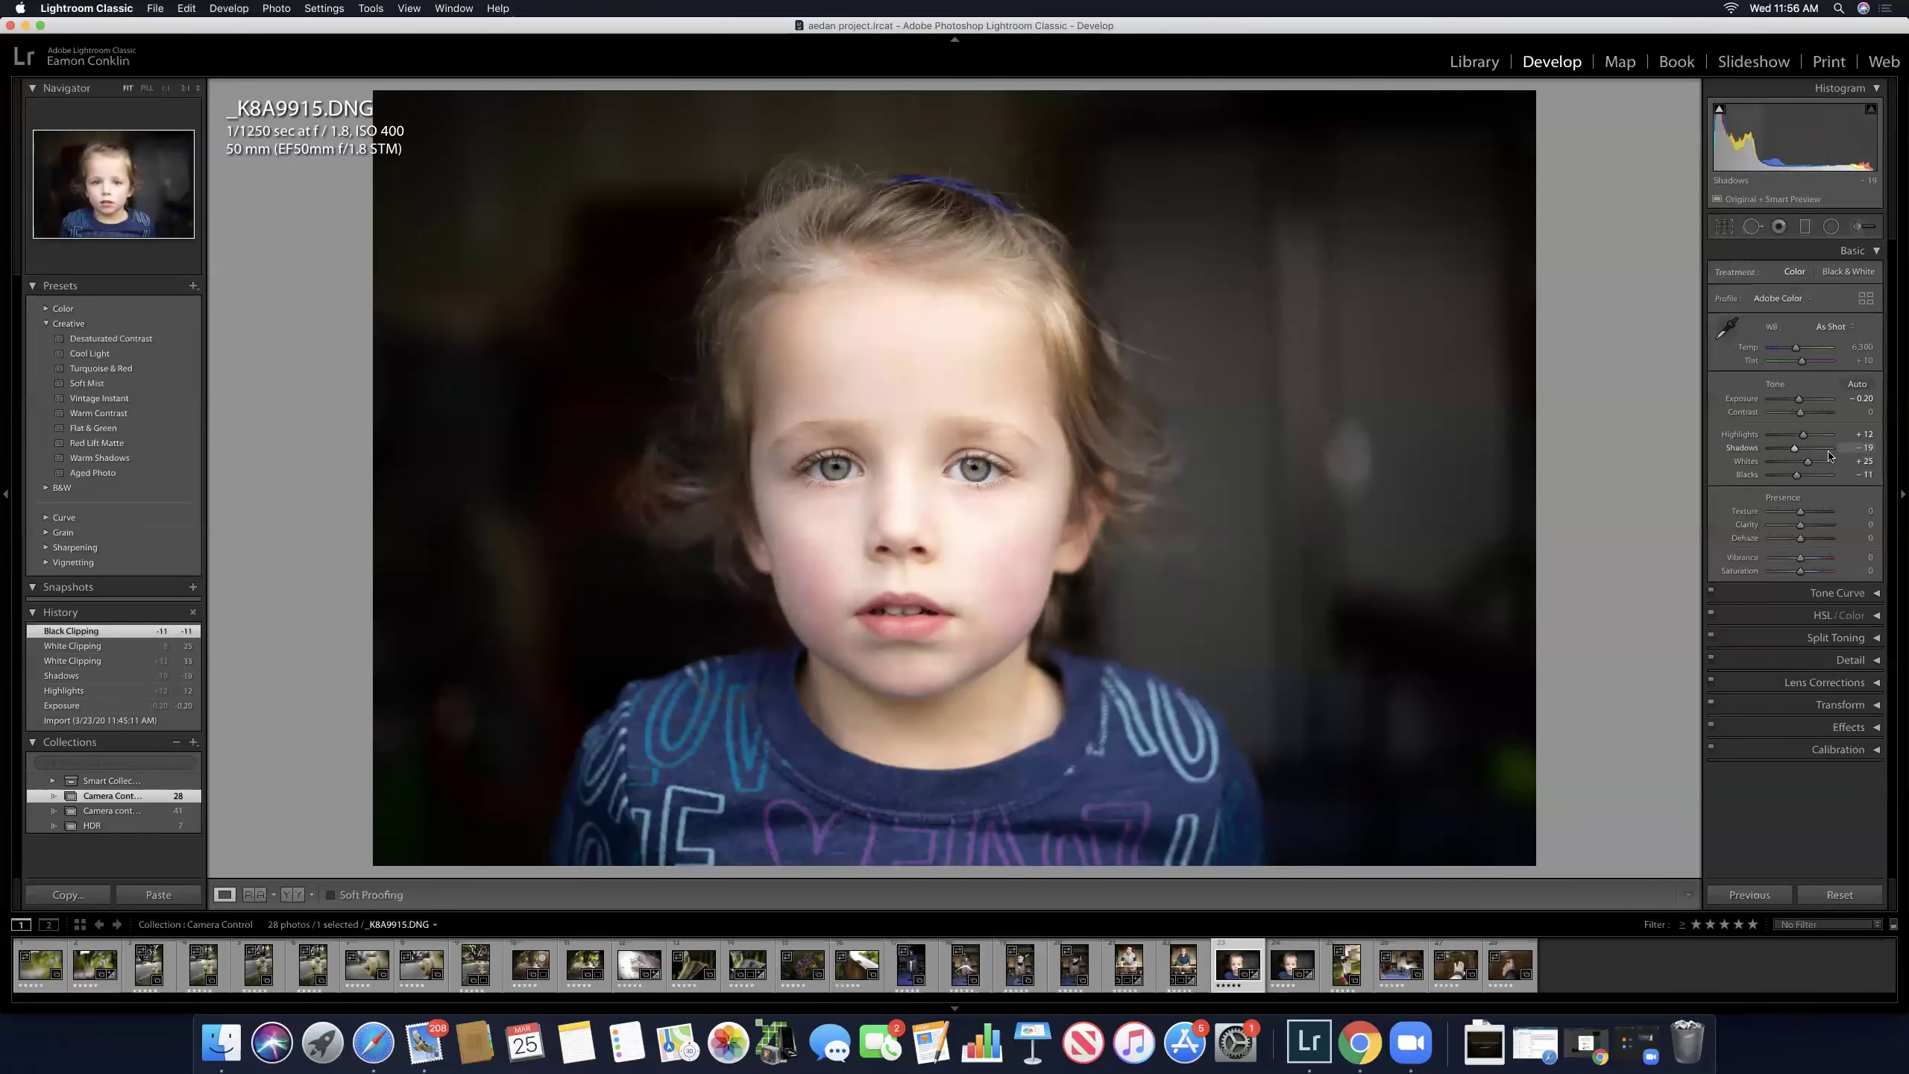
# Step: Compare the portrait's tone adjustments by switching between its before and after versions
pyautogui.press('\\')
pyautogui.press('\\')
pyautogui.press('\\')
pyautogui.press('\\')
pyautogui.press('\\')
# Step: Lower the portrait's Shadows to -33 and view the eyes up close
pyautogui.moveTo(1791, 449); pyautogui.dragTo(1789, 449)
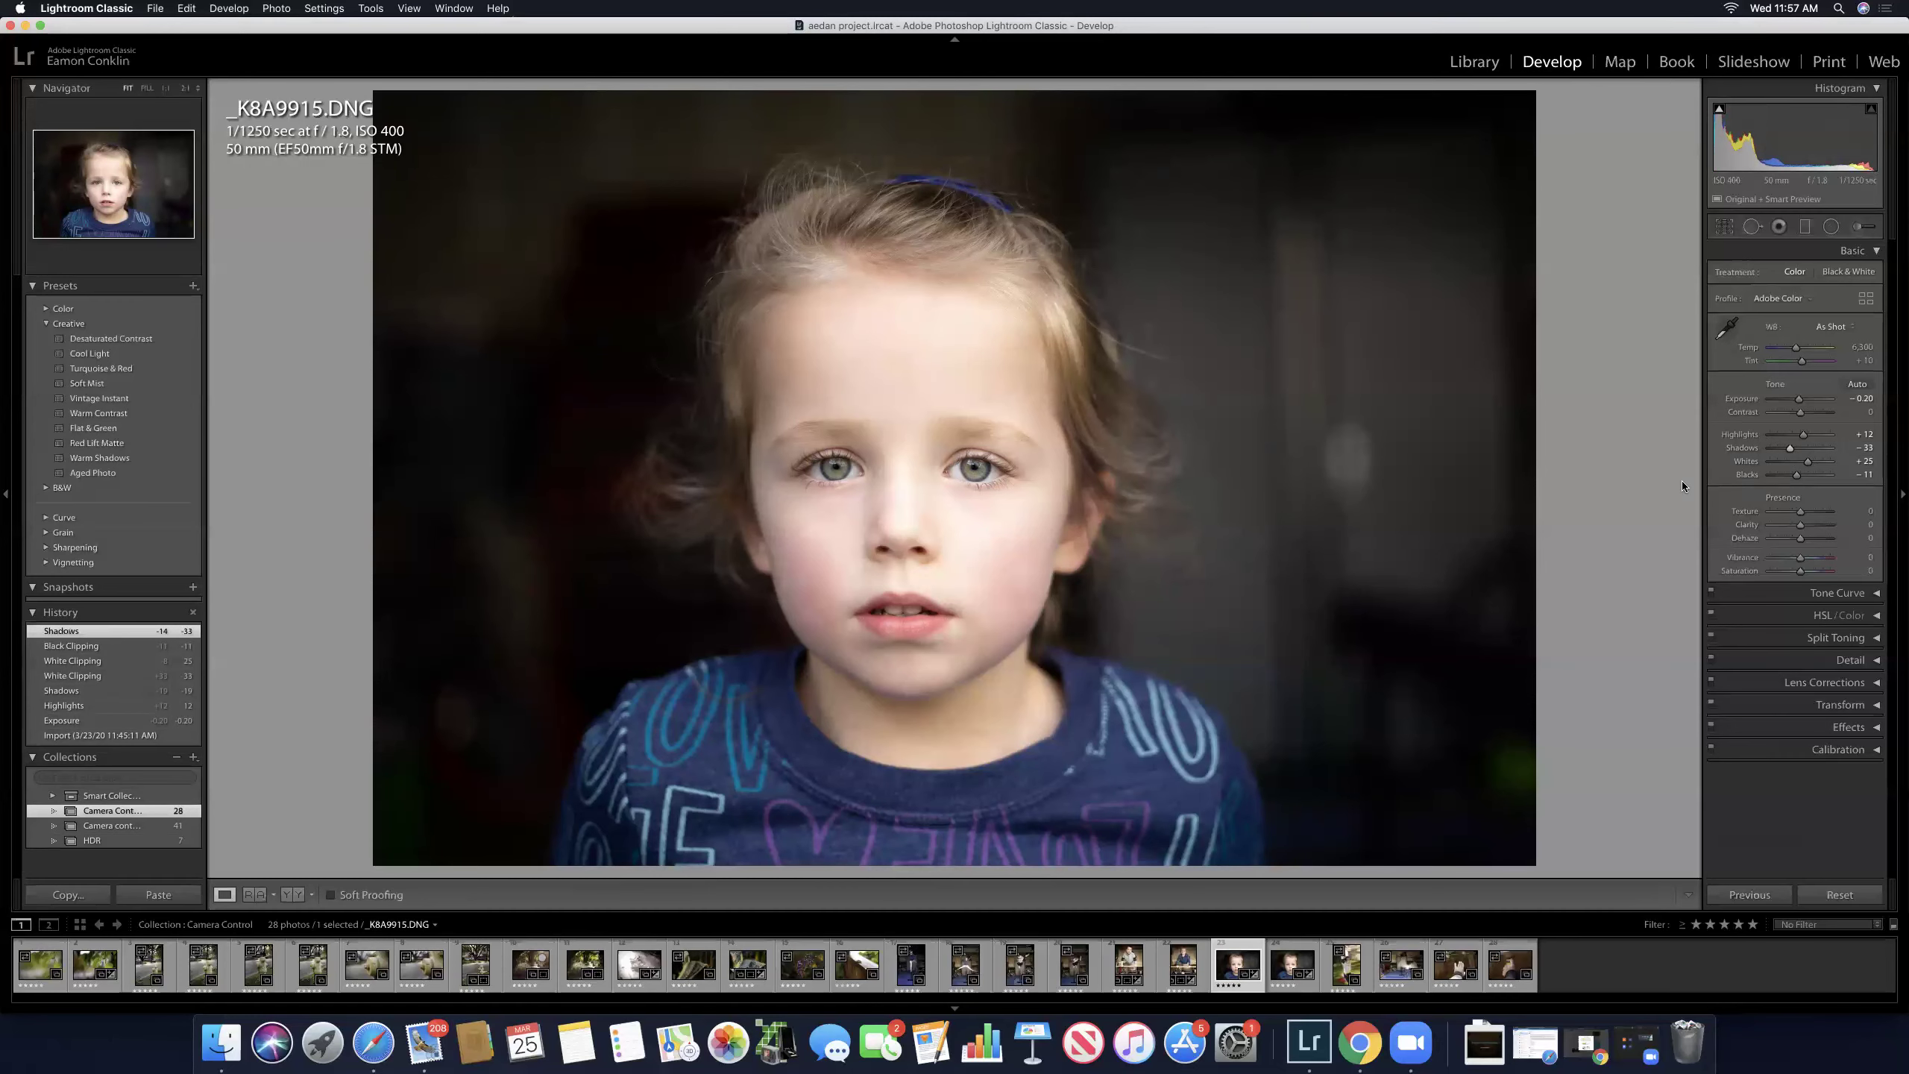
pyautogui.click(1017, 460)
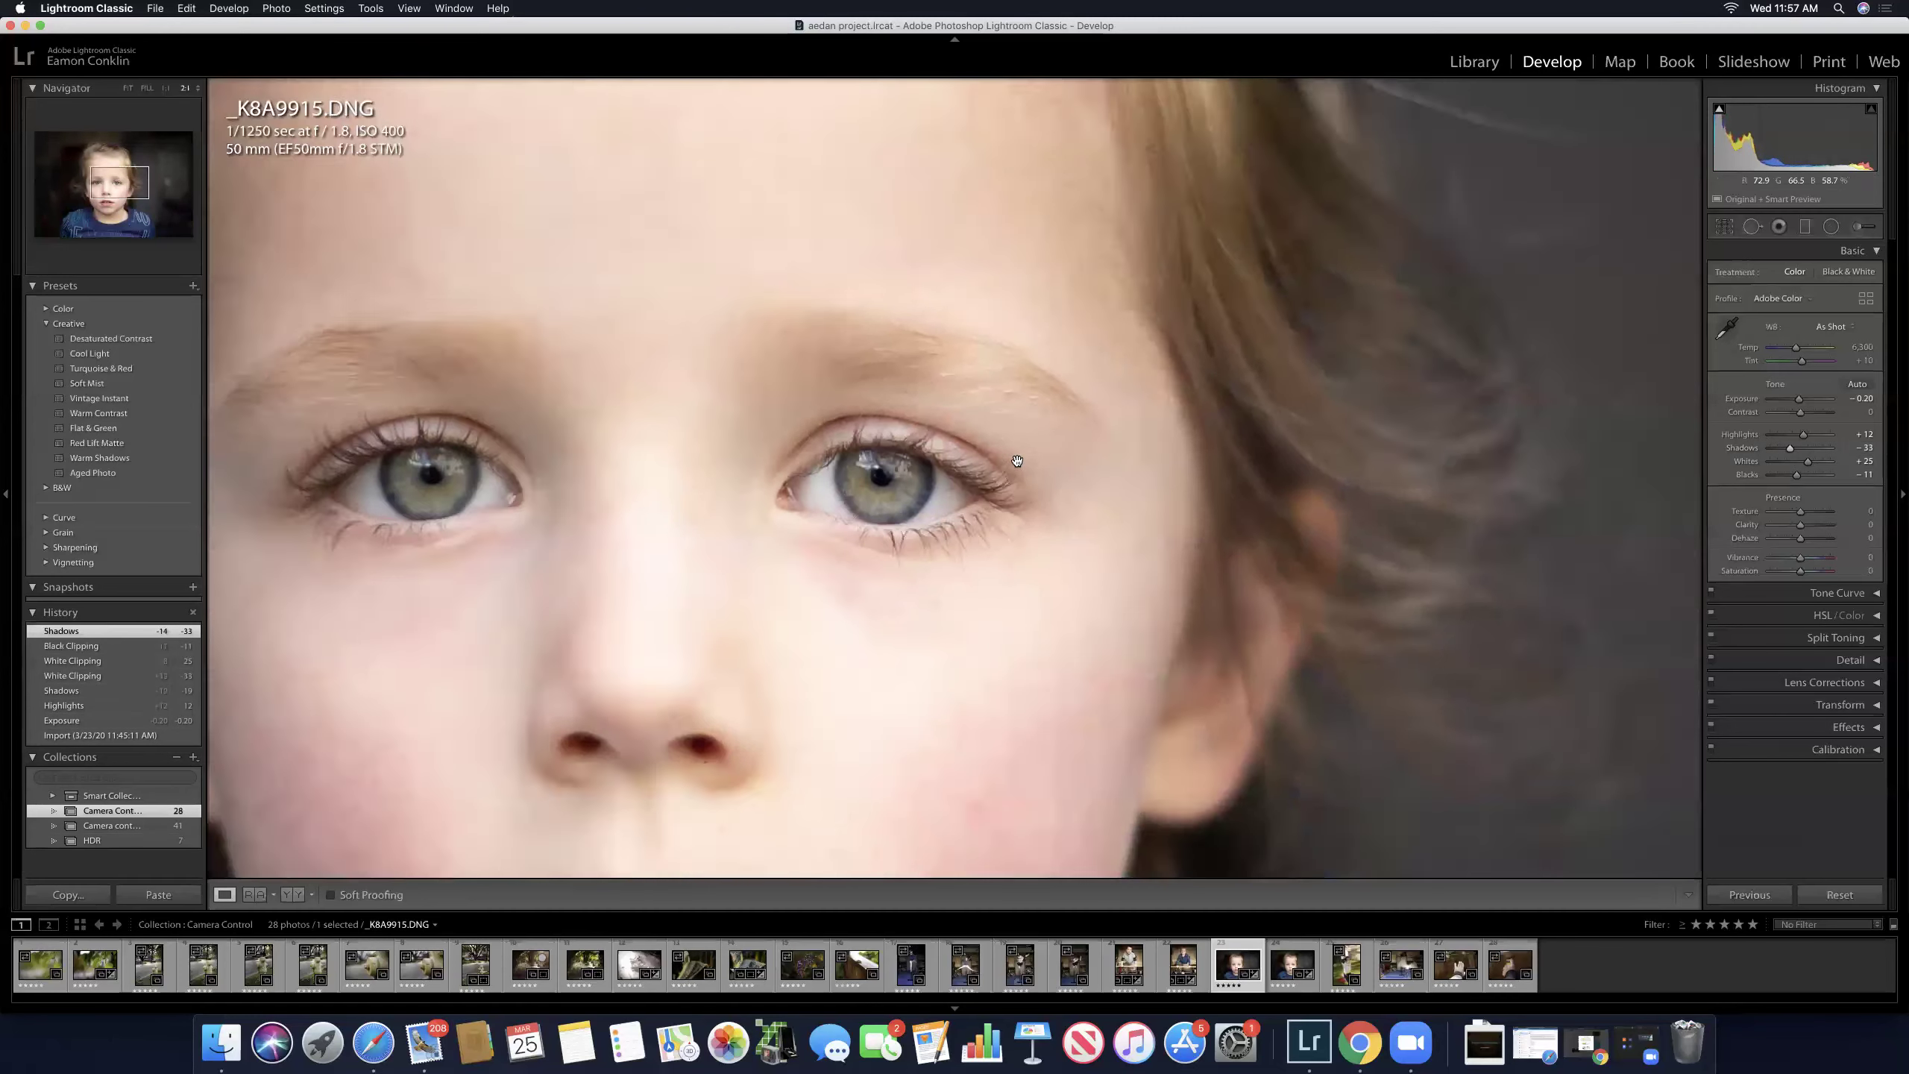
# Step: Set the portrait's Texture to +13 and Clarity to -15 while viewing the face up close
pyautogui.moveTo(961, 461); pyautogui.dragTo(1321, 367)
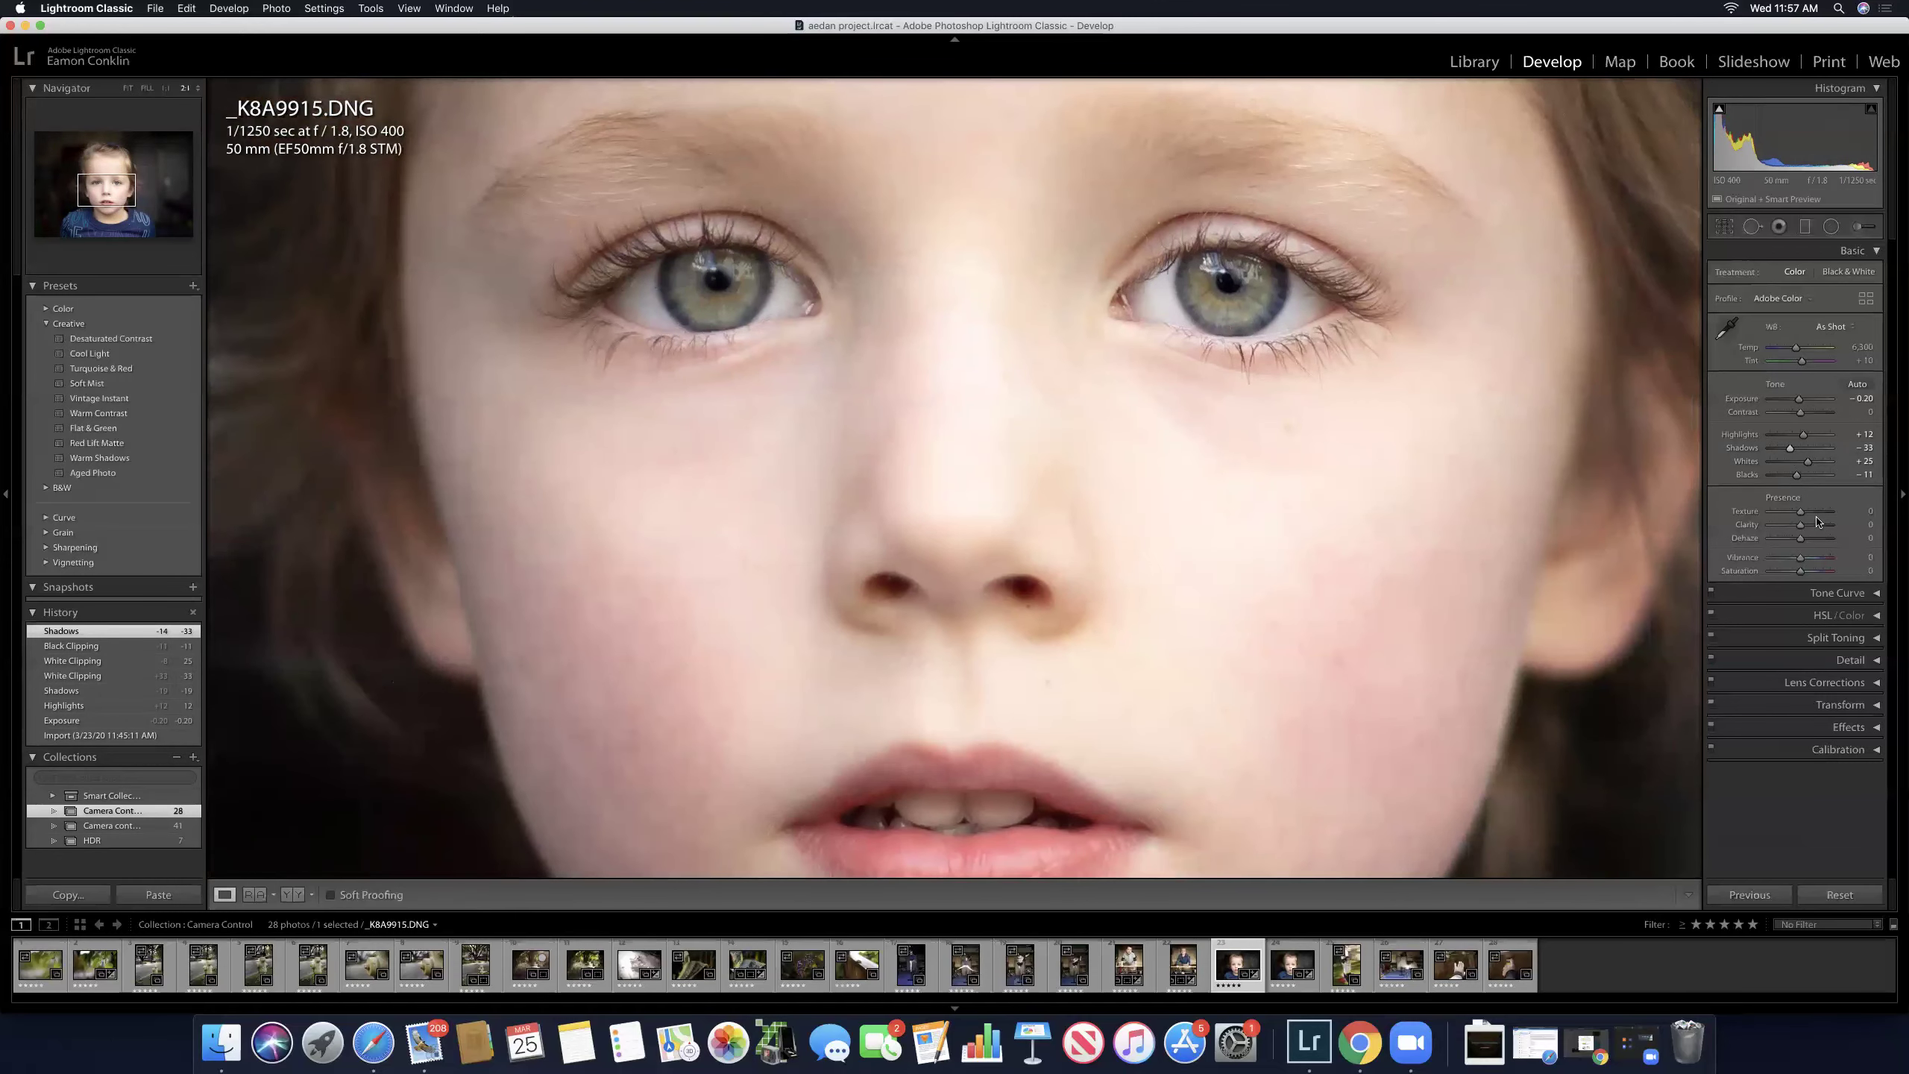
pyautogui.moveTo(1801, 516); pyautogui.dragTo(1805, 515)
pyautogui.moveTo(1806, 514); pyautogui.dragTo(1805, 514)
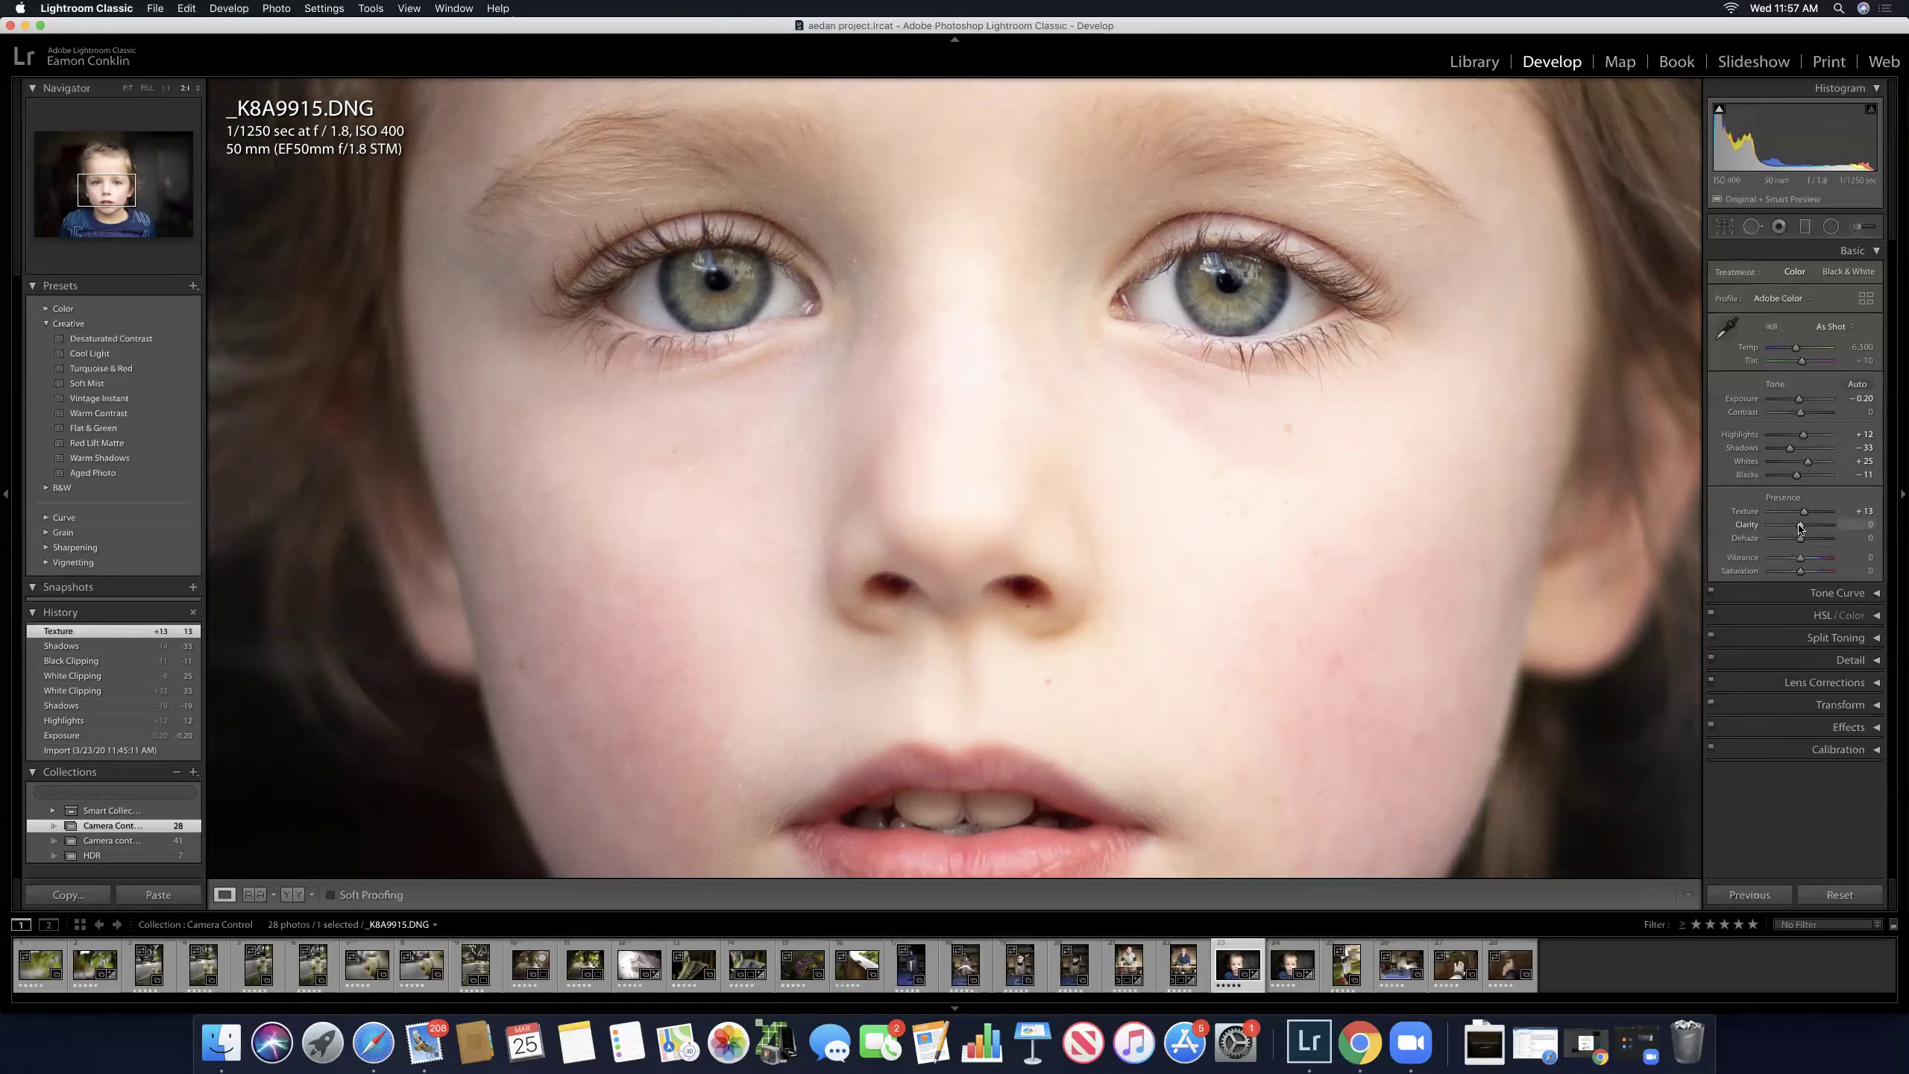
pyautogui.moveTo(1800, 526); pyautogui.dragTo(1795, 528)
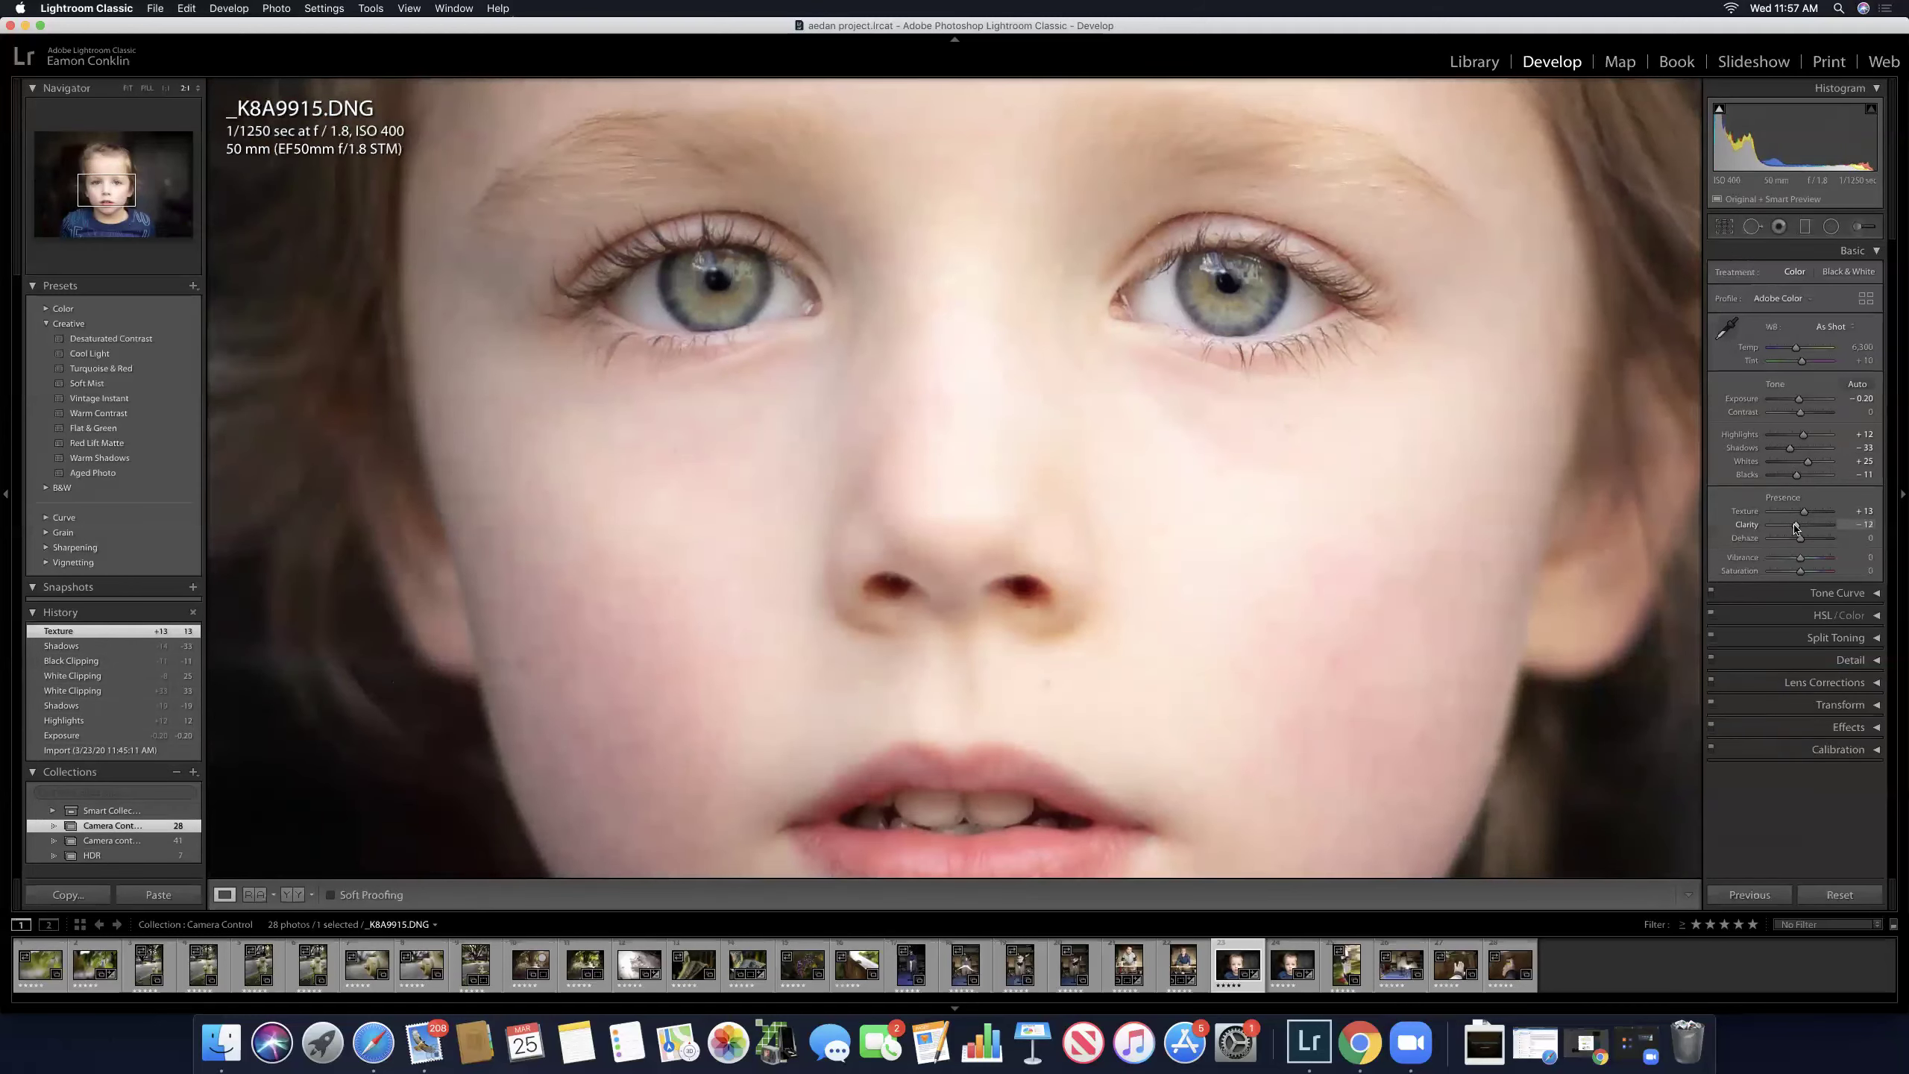
pyautogui.moveTo(1795, 528); pyautogui.dragTo(1794, 527)
pyautogui.moveTo(1793, 527); pyautogui.dragTo(1794, 526)
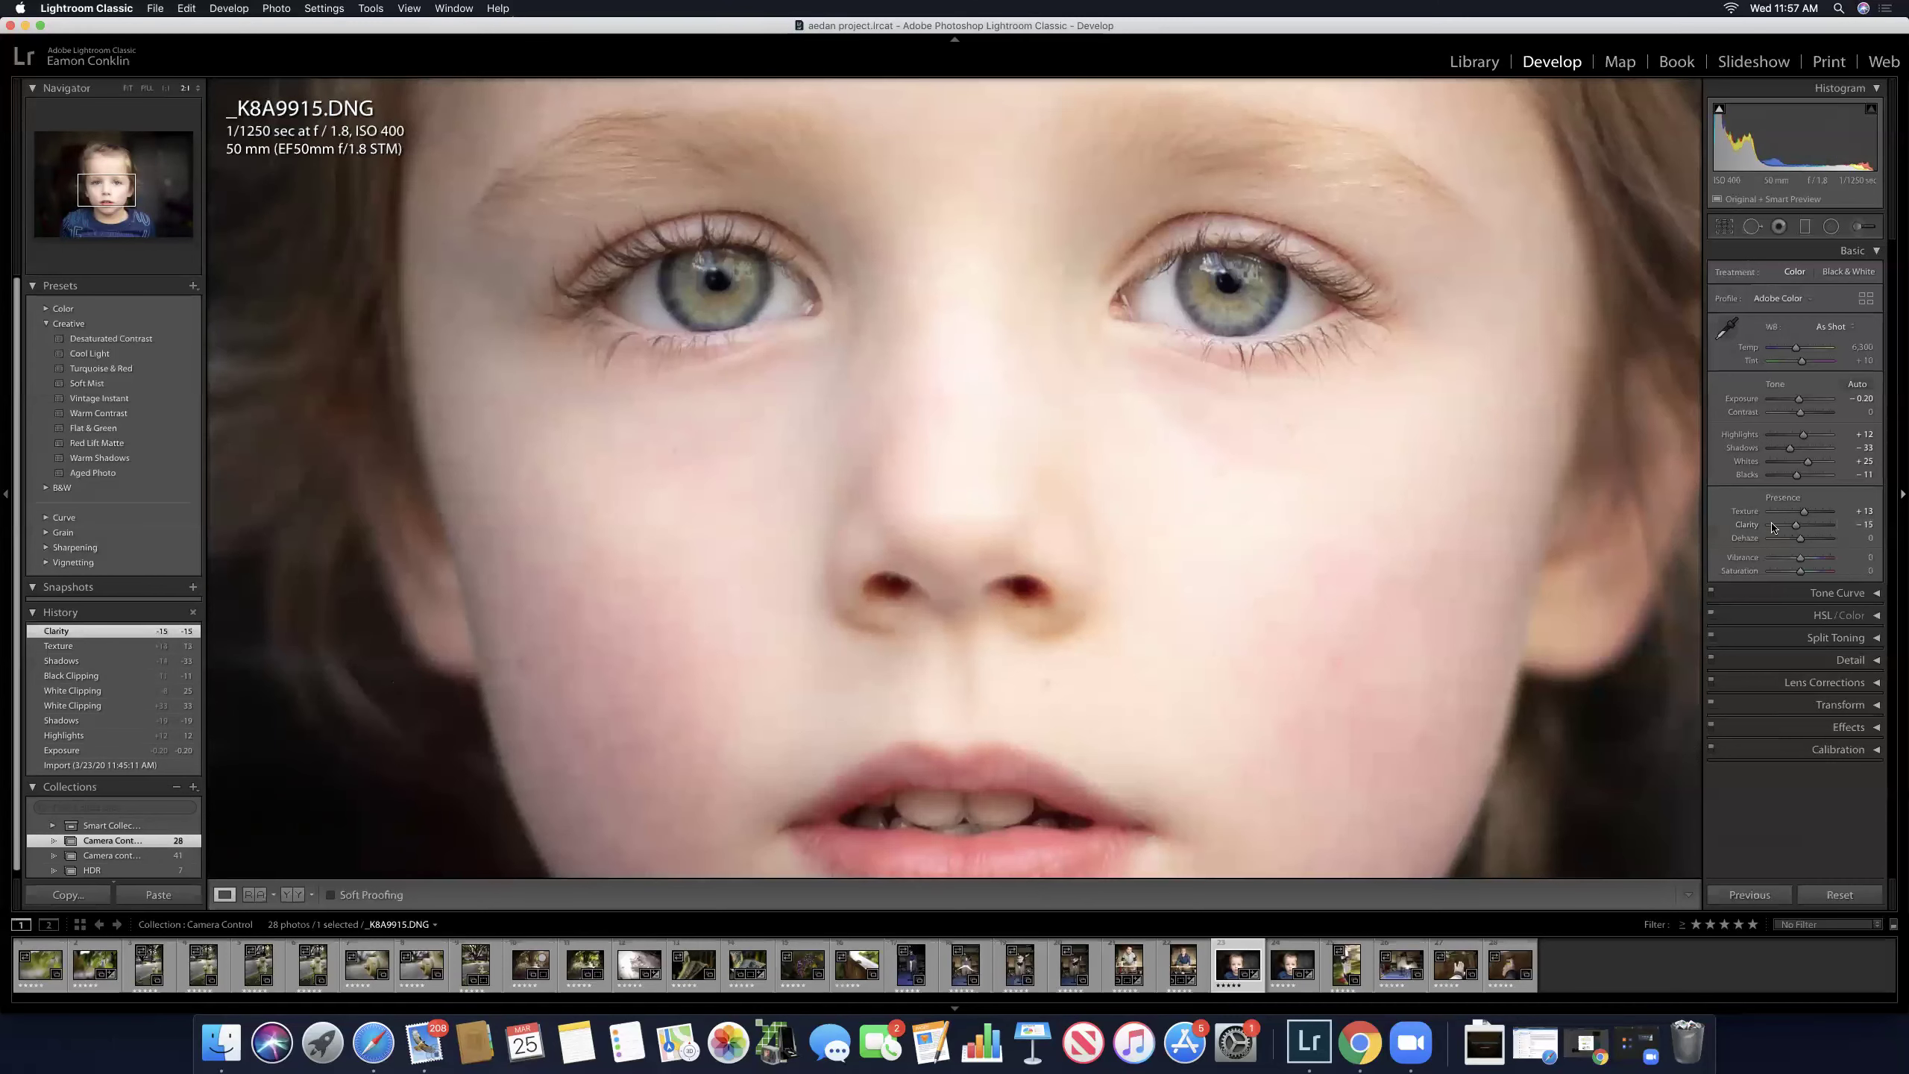
# Step: Compare the portrait's before and after versions, both up close and with the whole photo in view
pyautogui.press('\\')
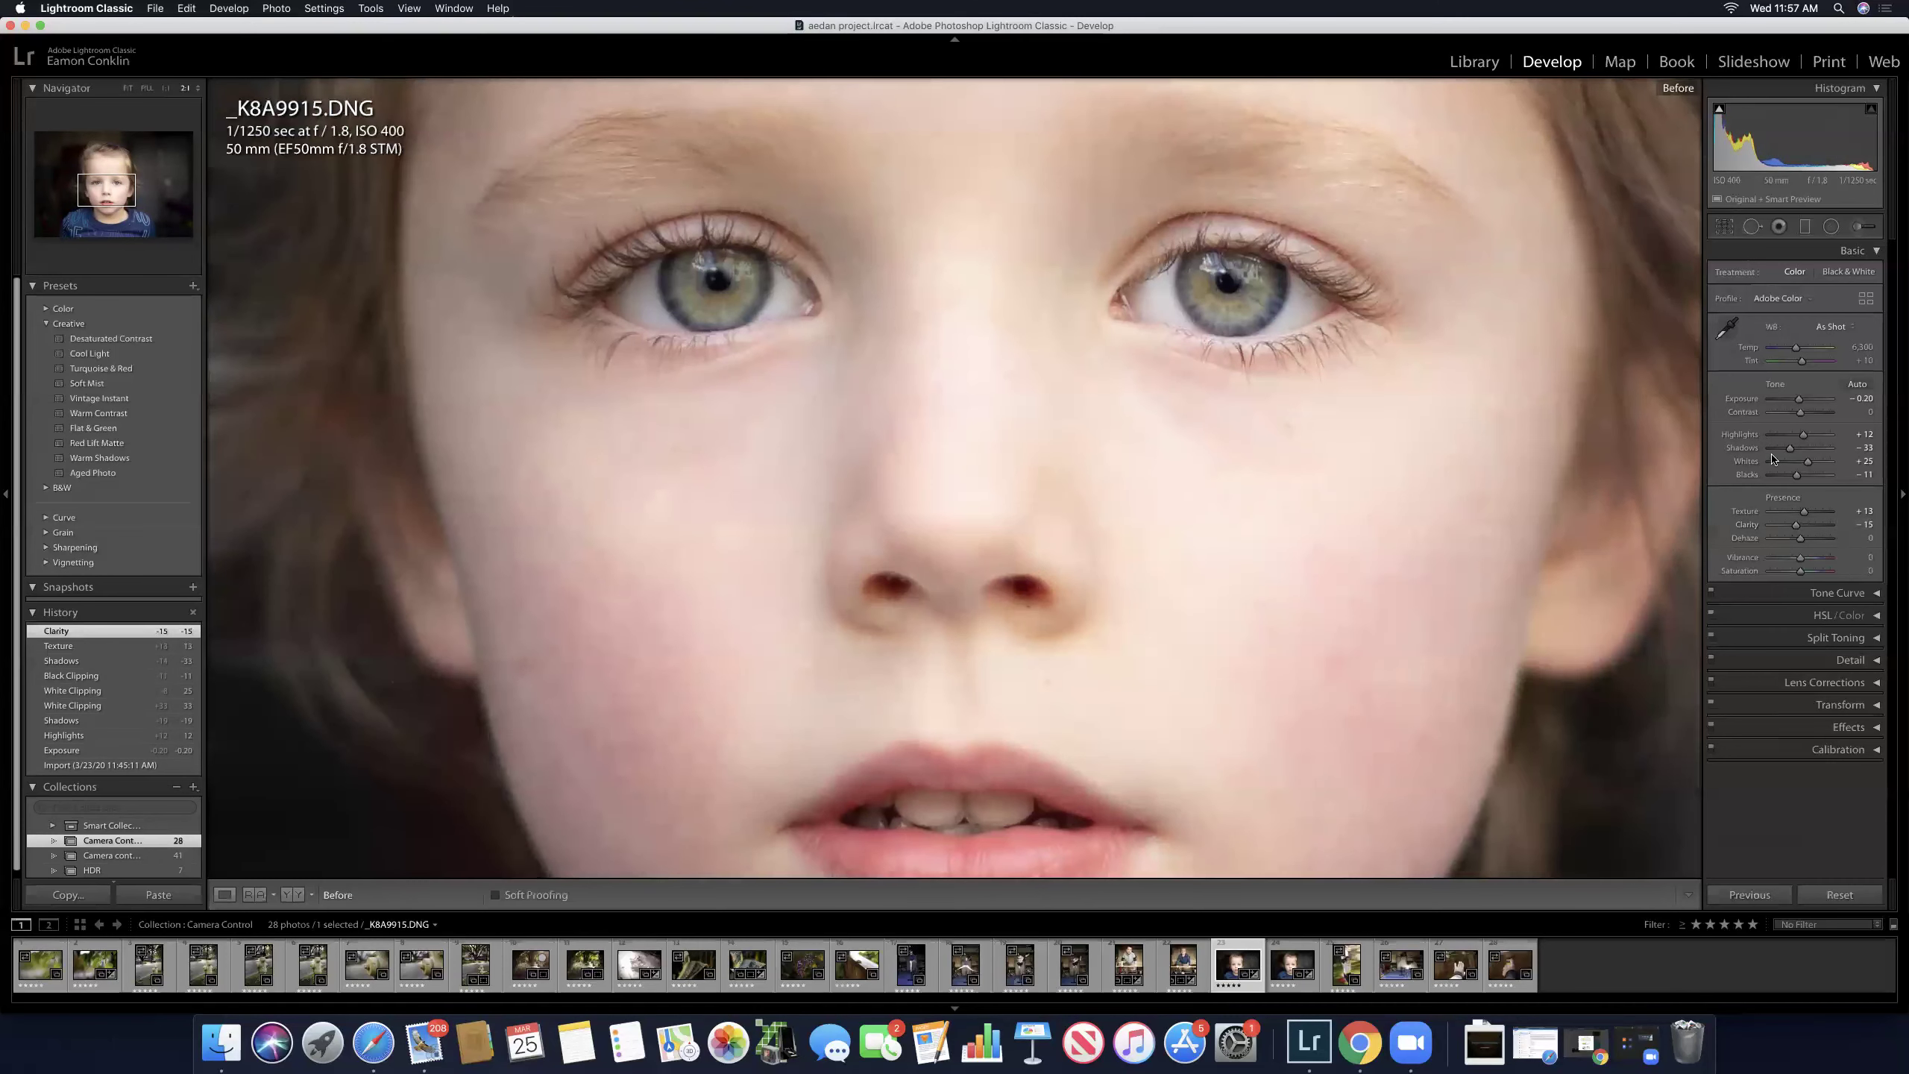
pyautogui.press('\\')
pyautogui.press('\\')
pyautogui.press('\\')
pyautogui.press('\\')
pyautogui.press('\\')
pyautogui.click(1382, 494)
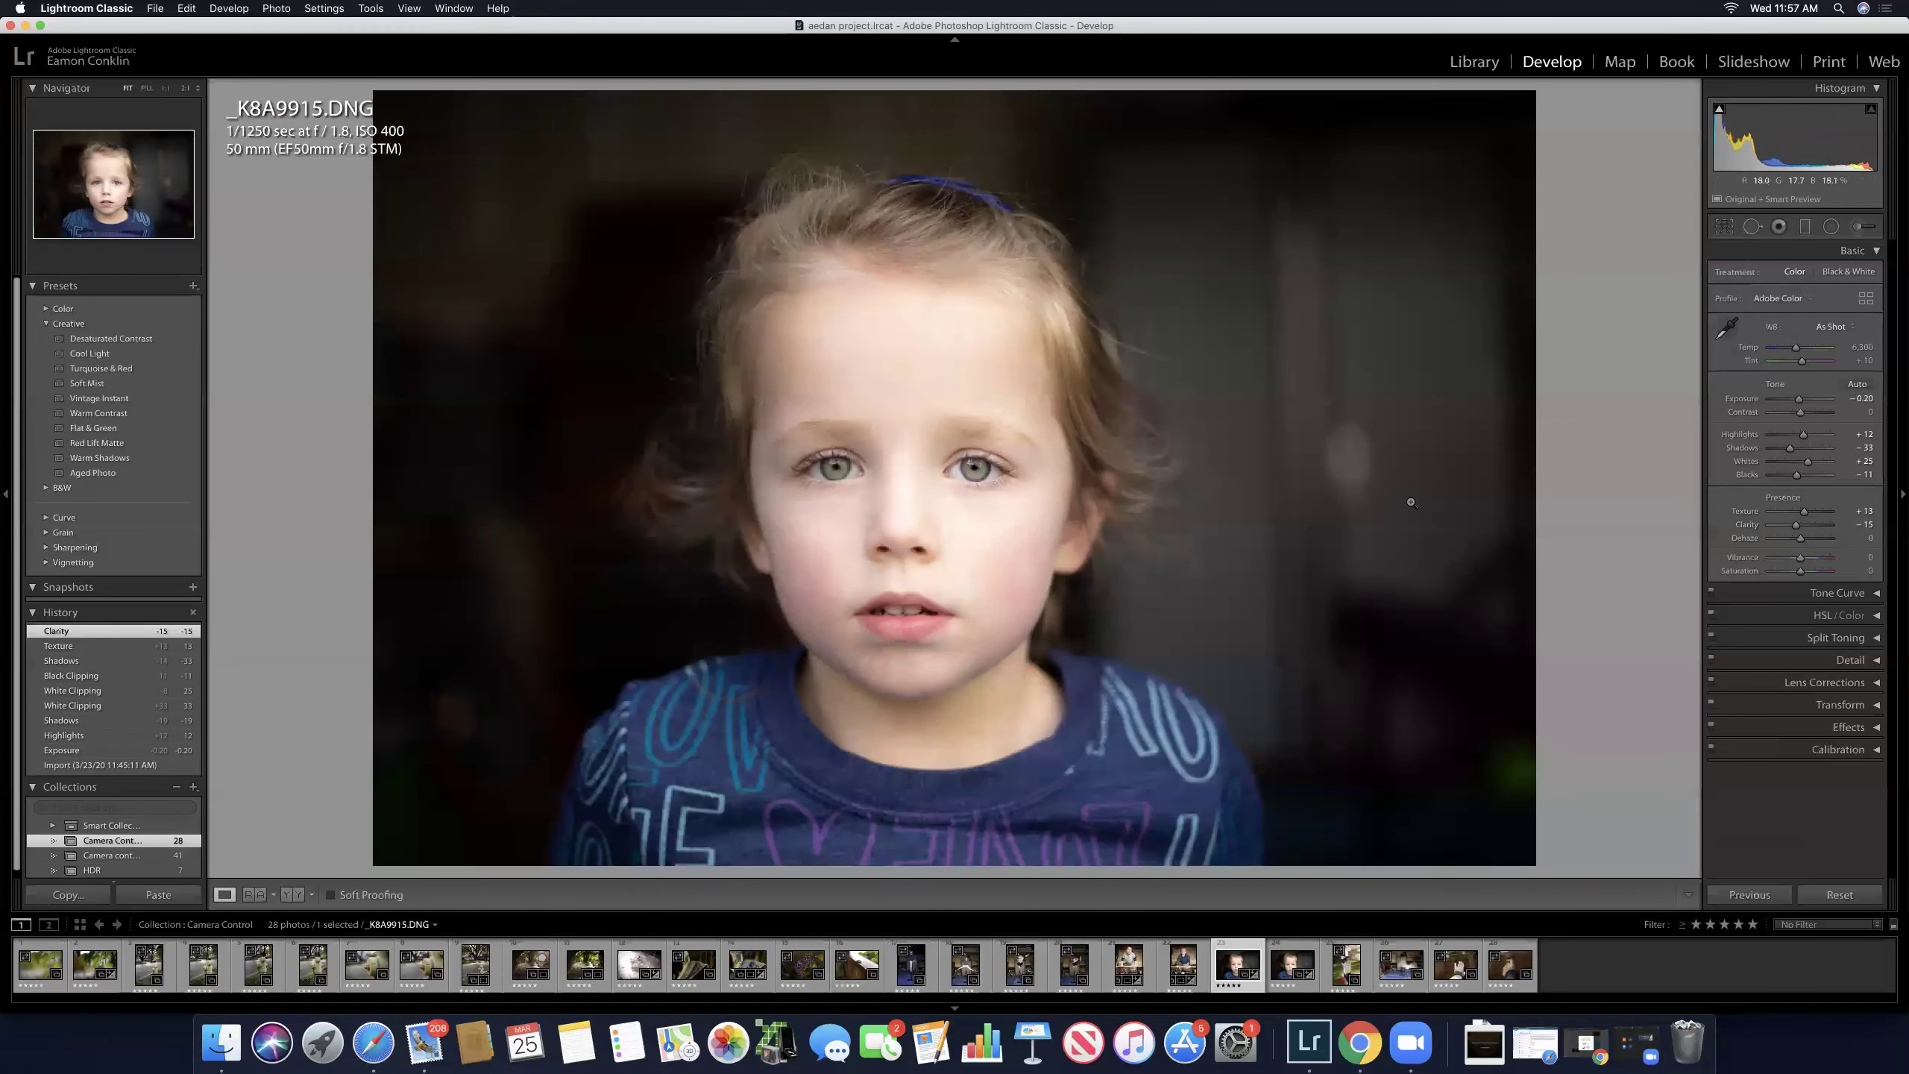
pyautogui.press('\\')
pyautogui.press('\\')
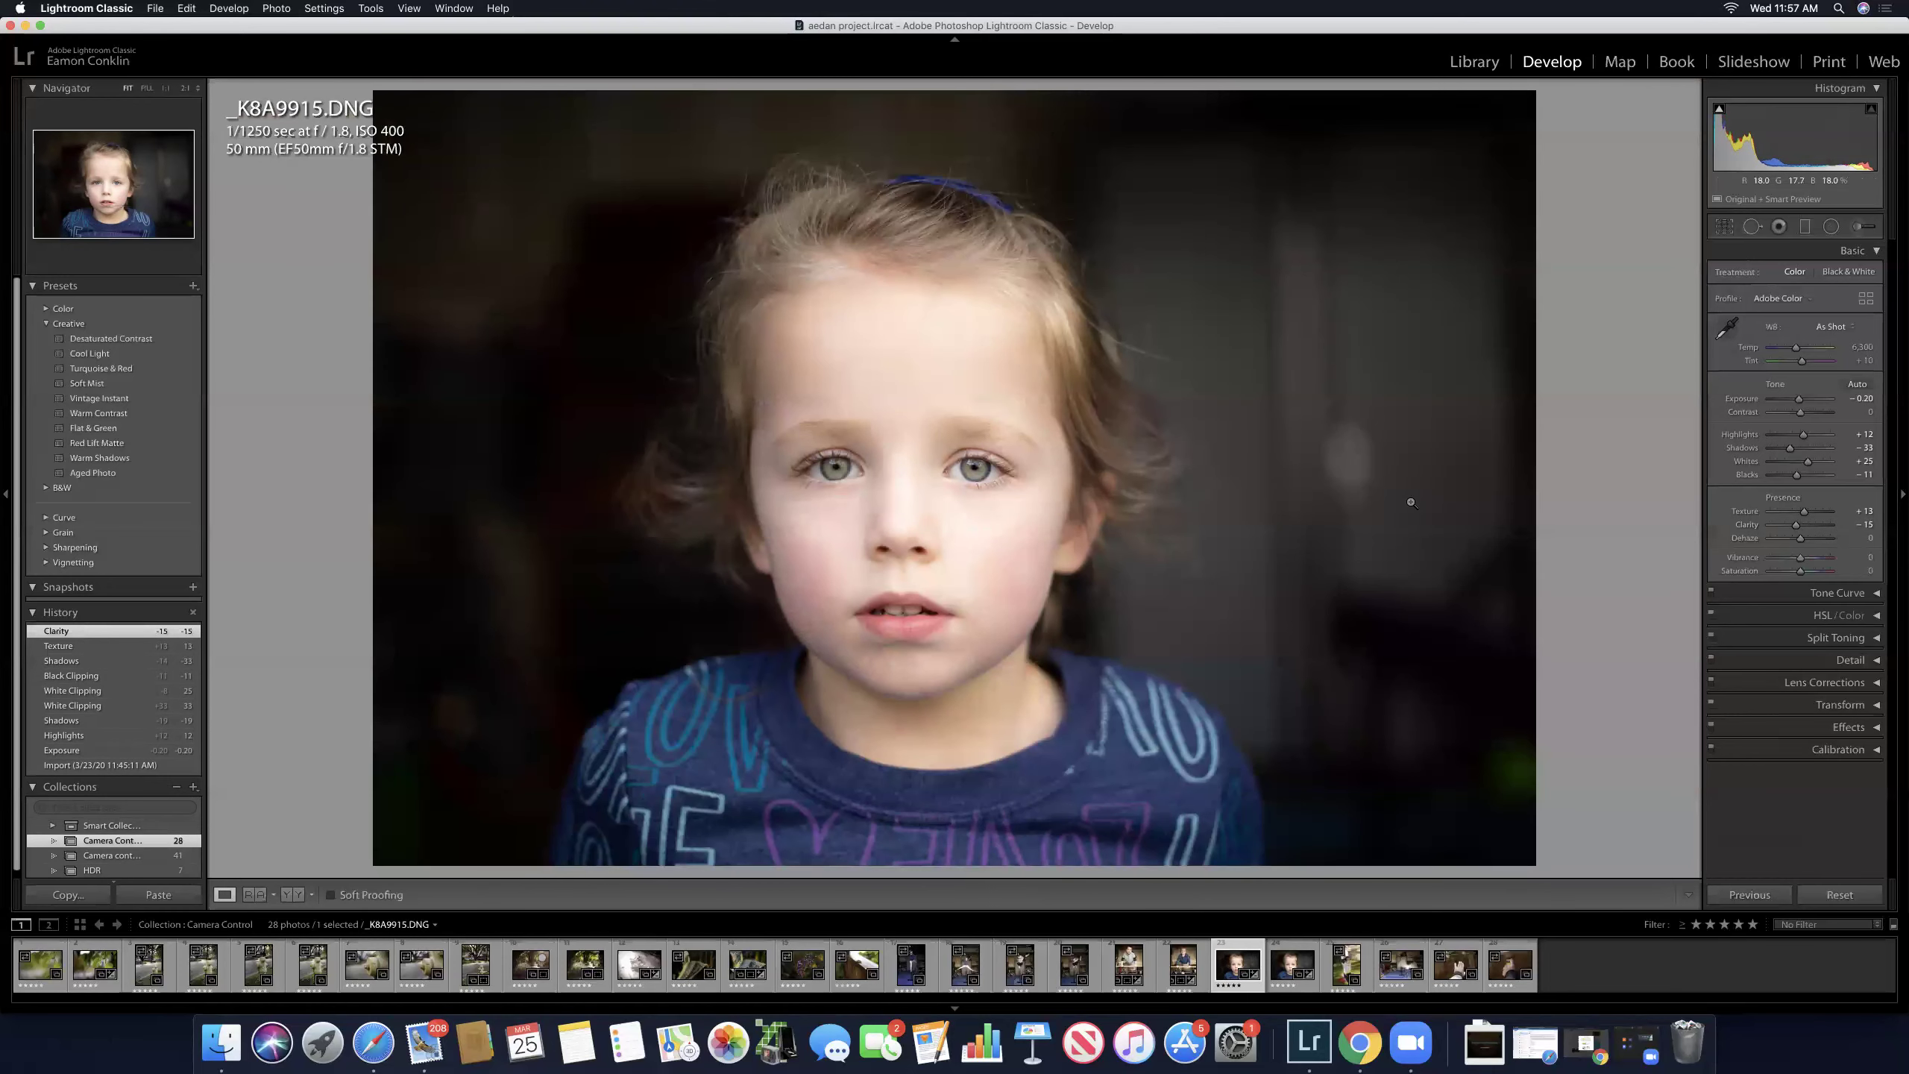
# Step: Set the portrait's Texture to +9 and Clarity to -18
pyautogui.click(891, 449)
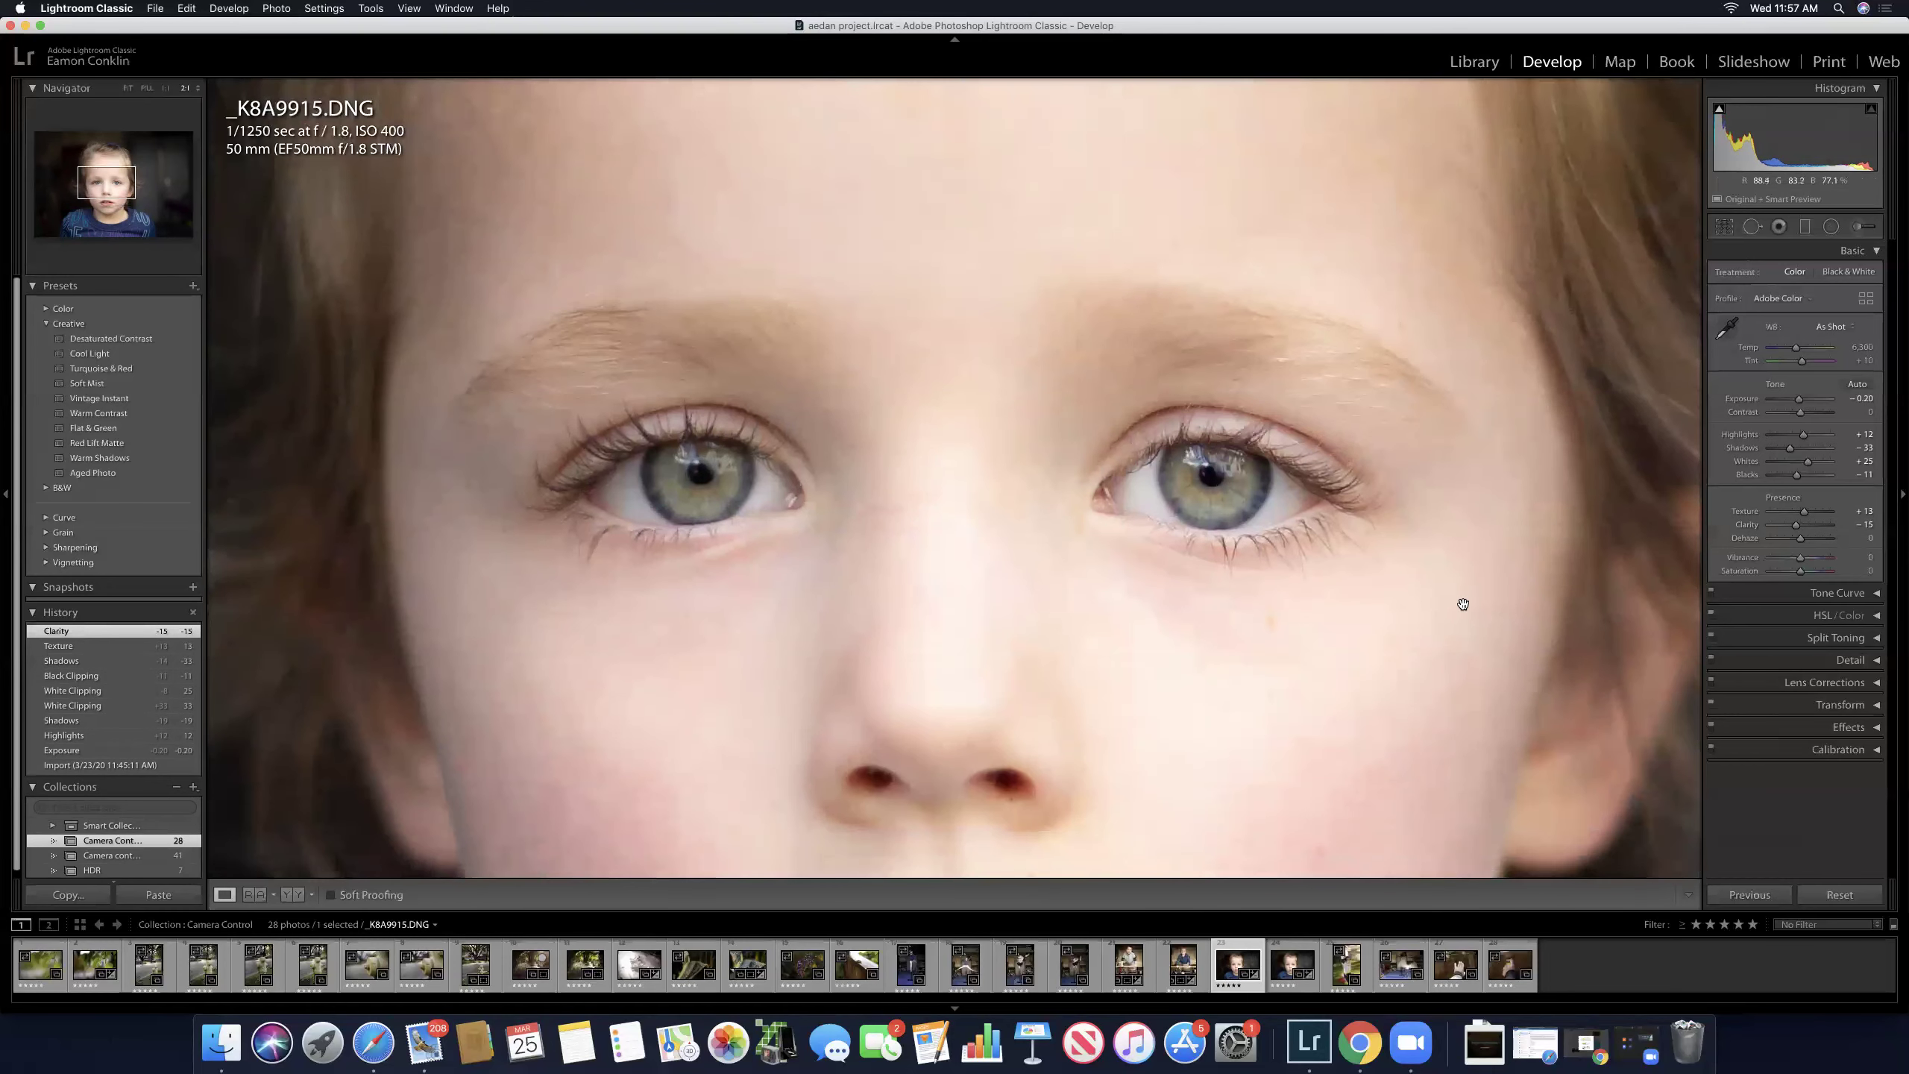
pyautogui.scroll(-3, 1459, 605)
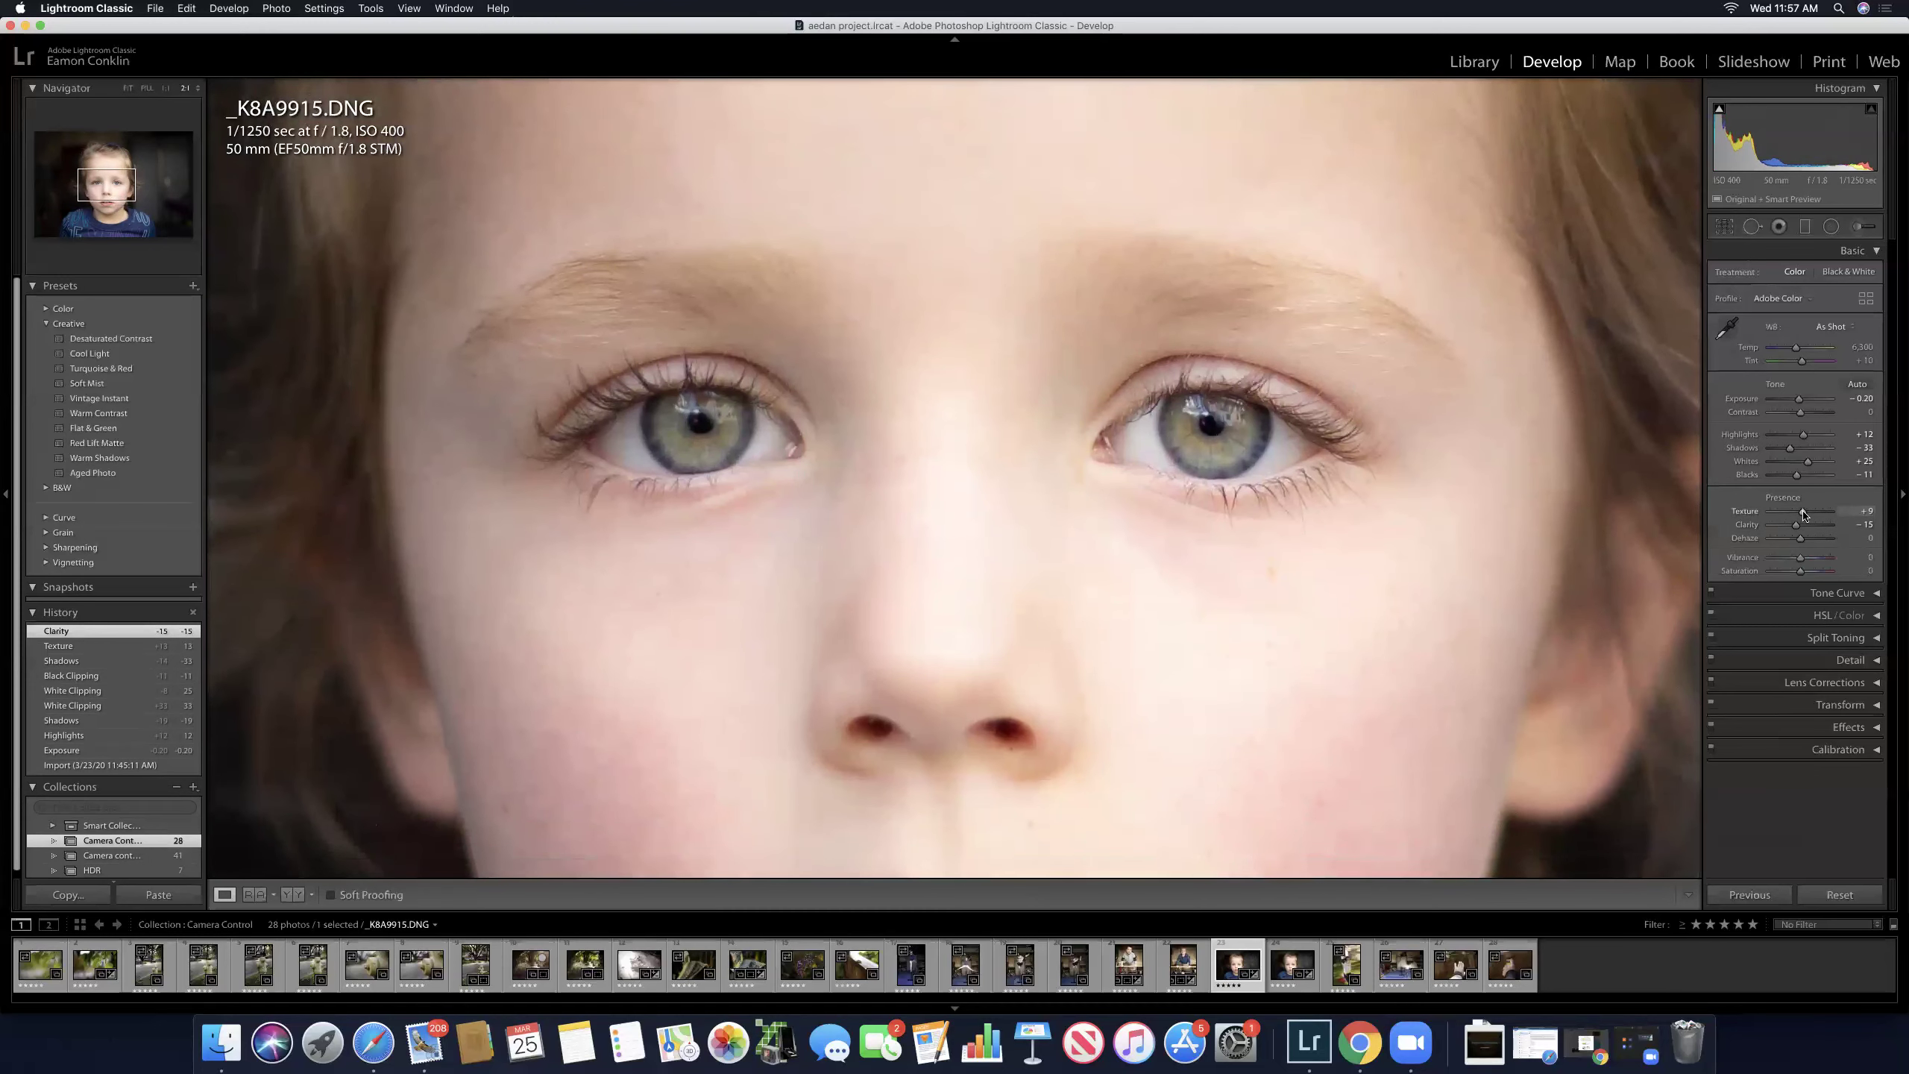
pyautogui.moveTo(1803, 514); pyautogui.dragTo(1803, 514)
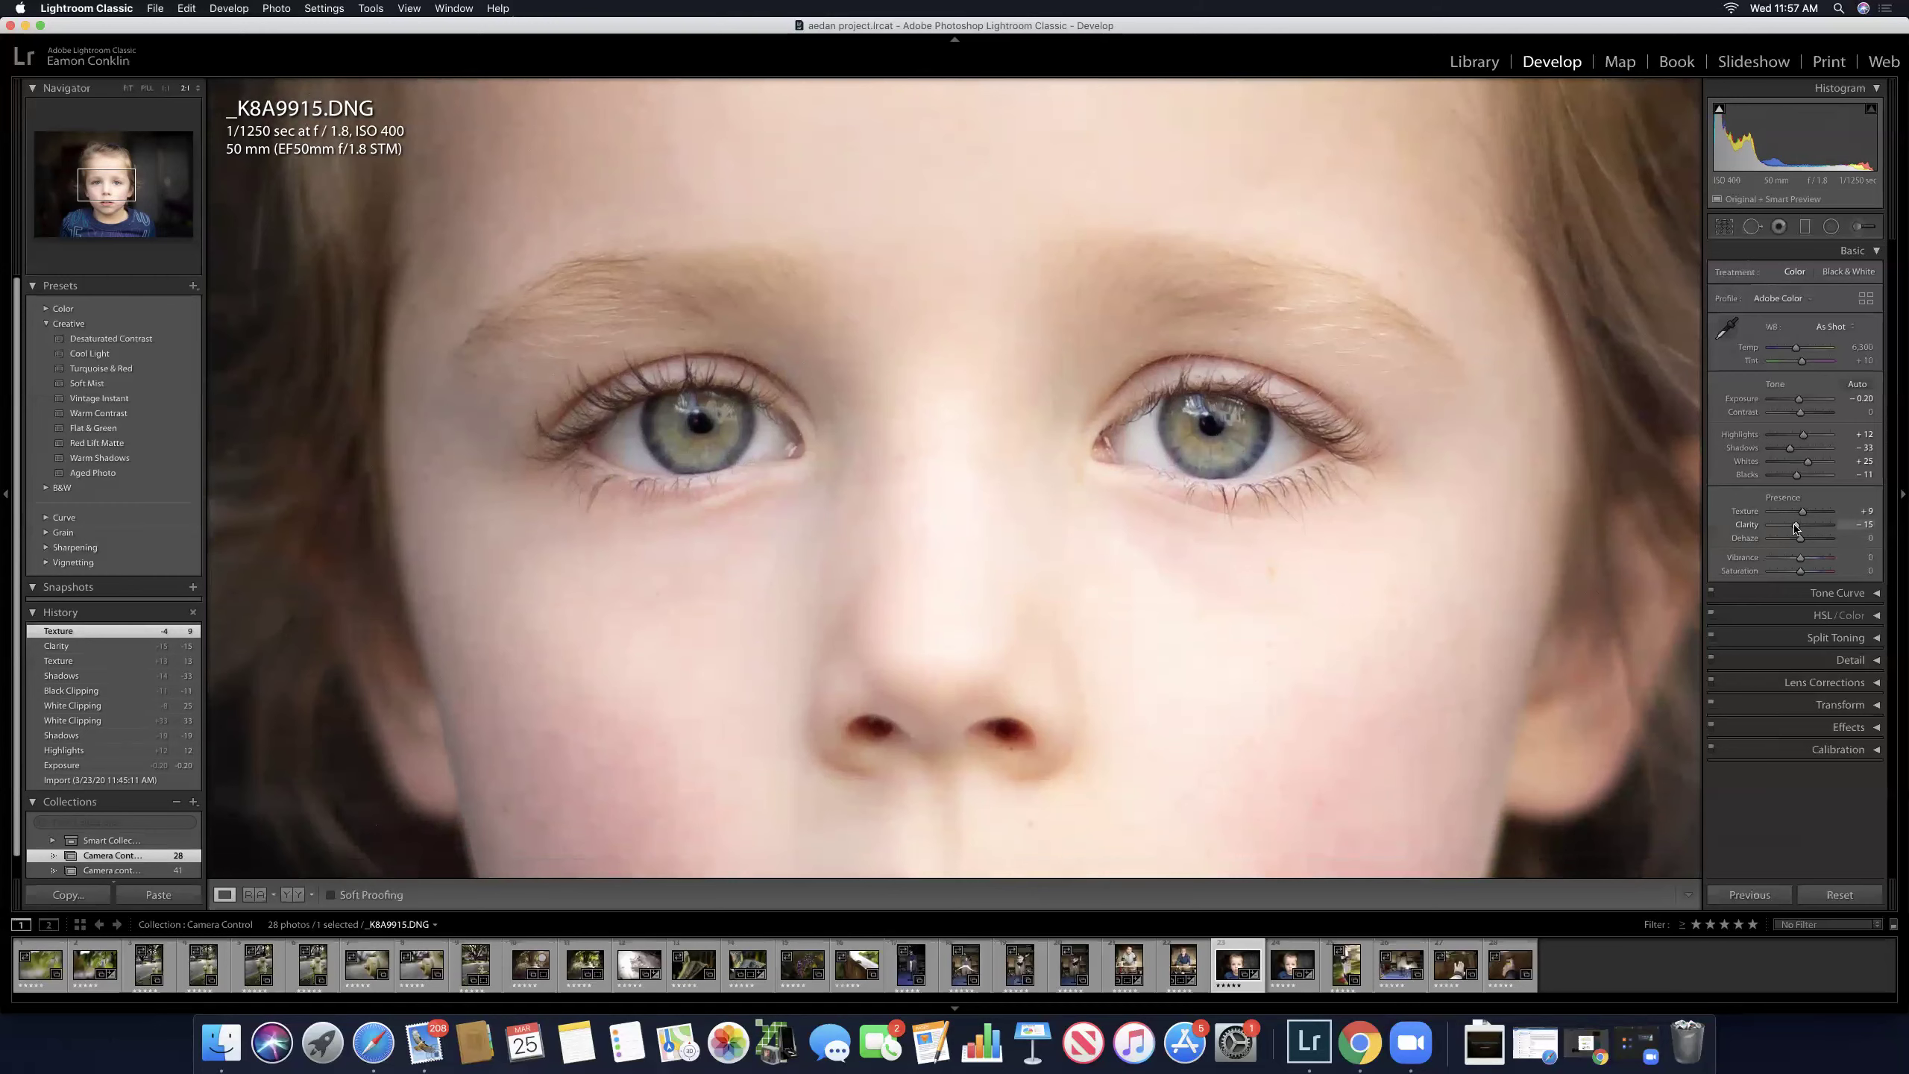
pyautogui.moveTo(1793, 527); pyautogui.dragTo(1791, 527)
pyautogui.click(1182, 503)
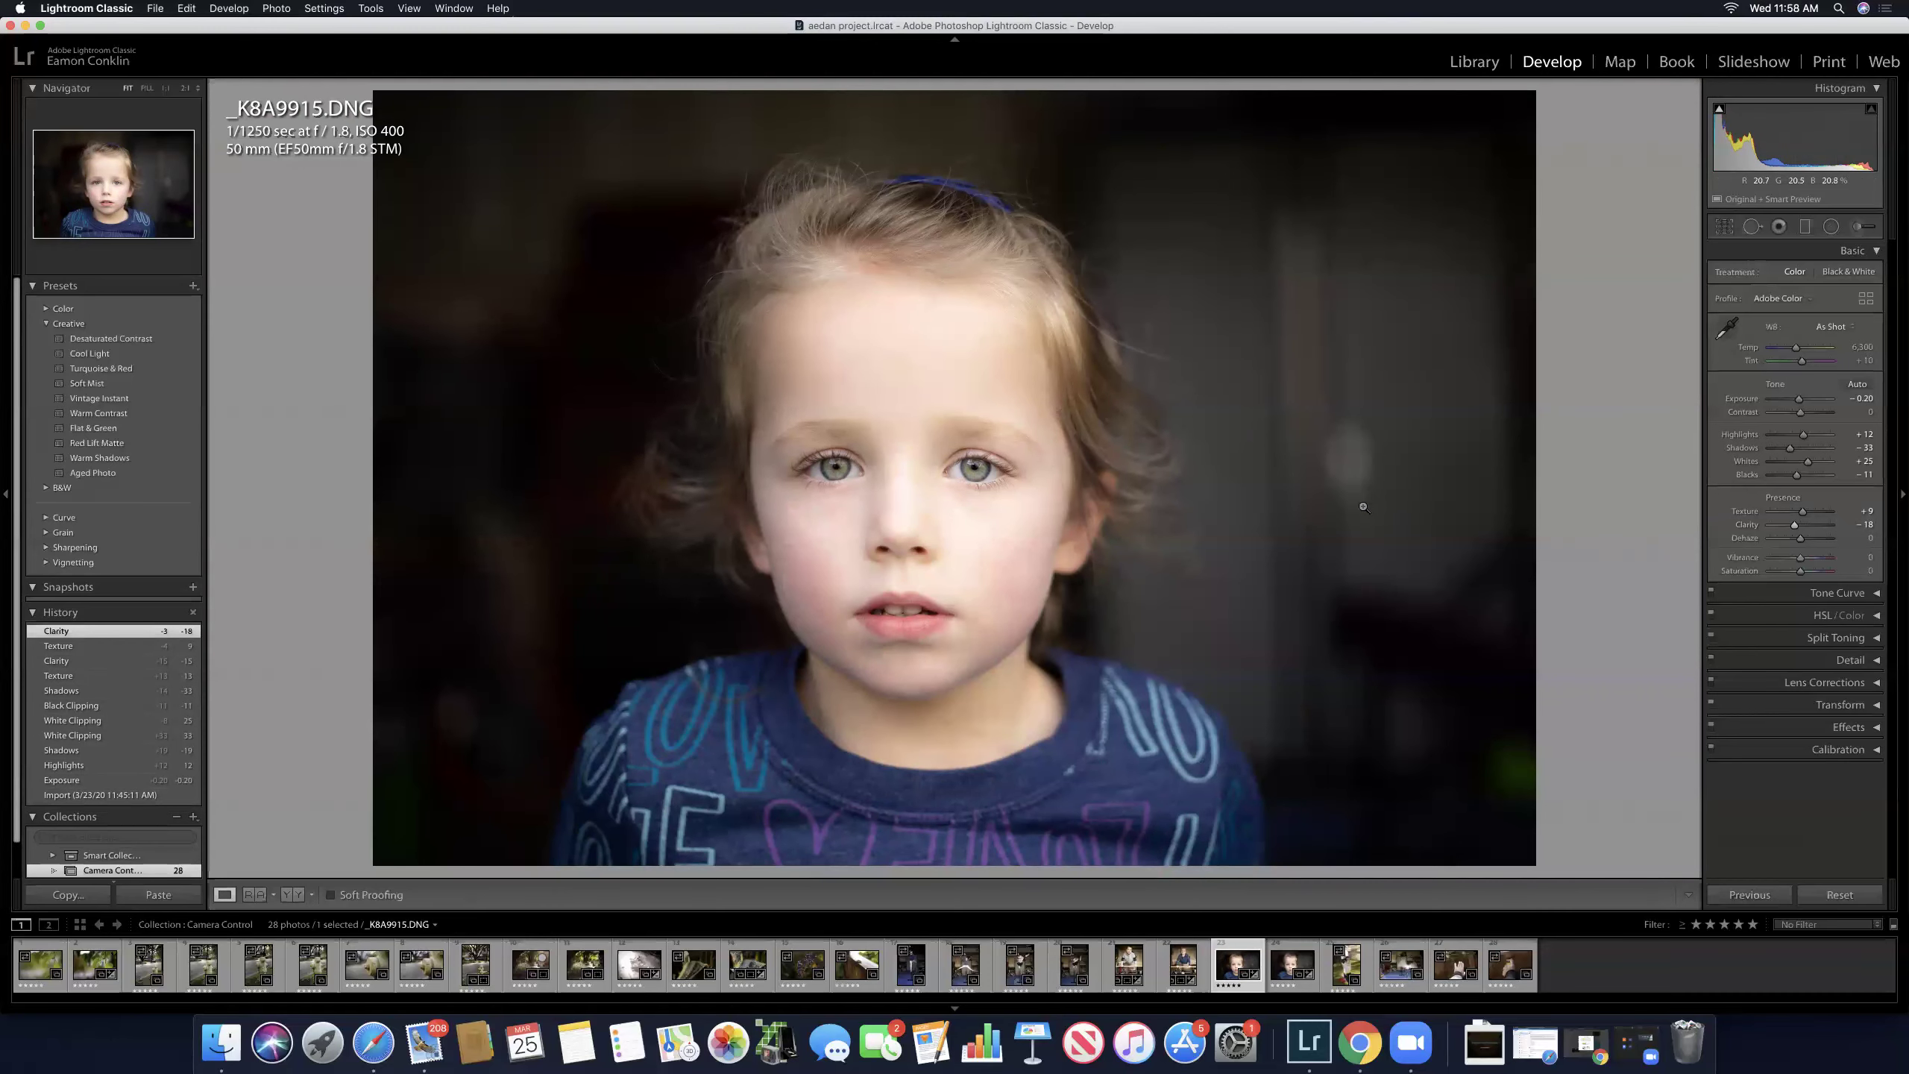
# Step: Replace the Basic settings with the HSL Hue settings and shift the Red hue to -6 with the targeted adjustment tool on the lips
pyautogui.click(1871, 255)
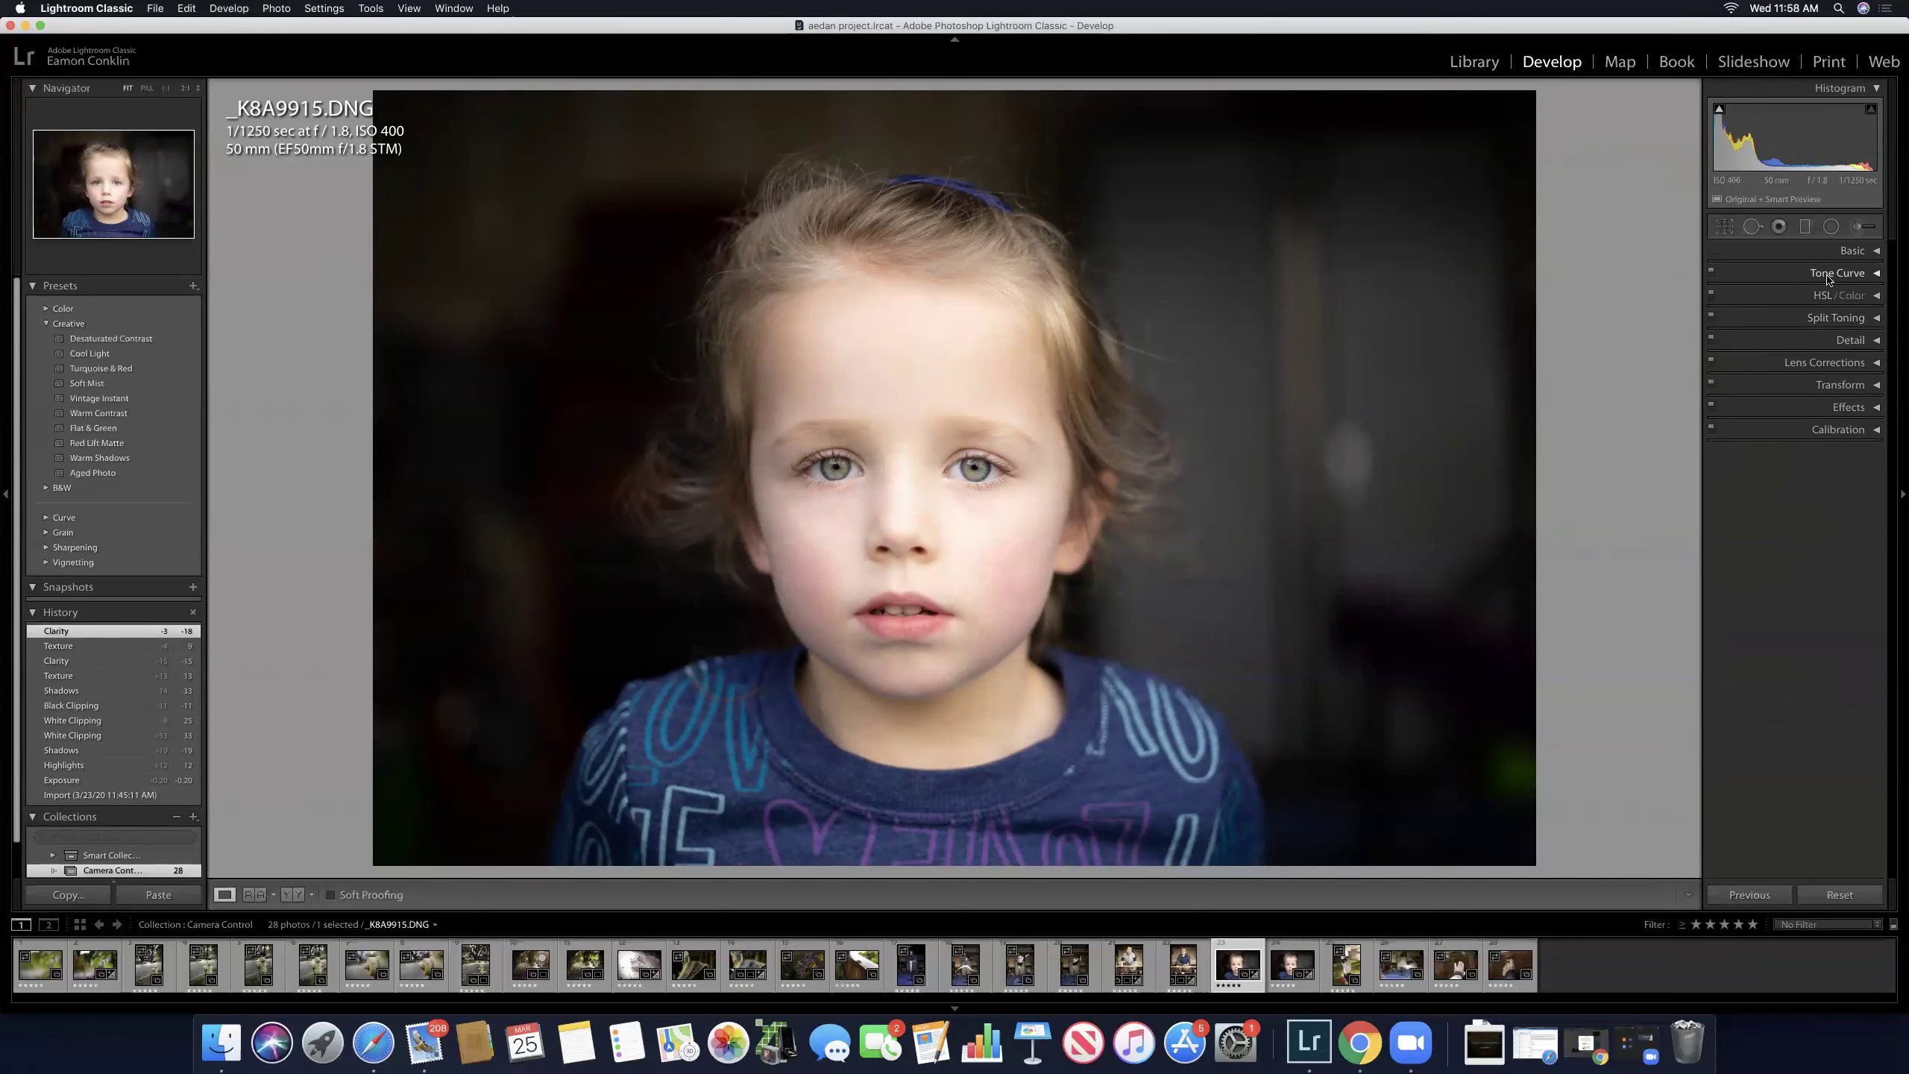
pyautogui.click(1875, 298)
pyautogui.click(1724, 319)
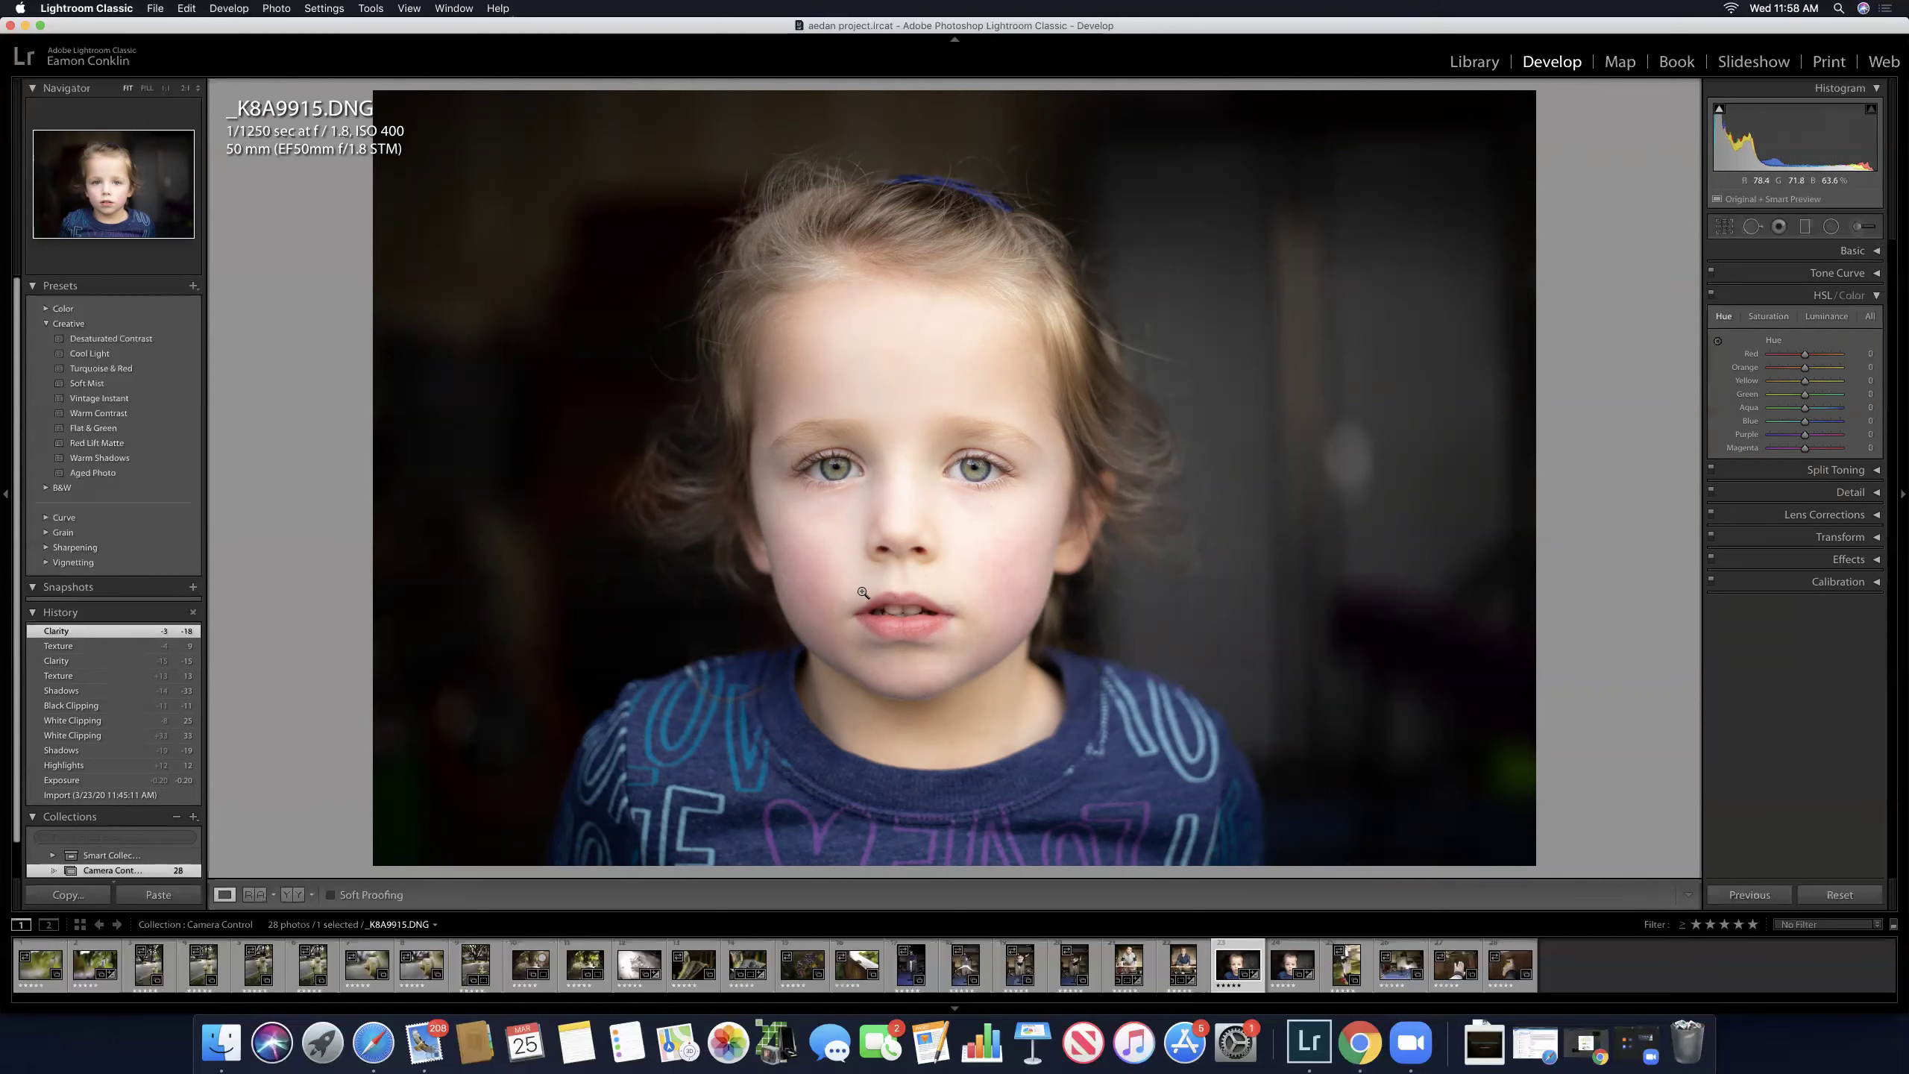
pyautogui.click(964, 455)
pyautogui.click(982, 563)
pyautogui.click(933, 621)
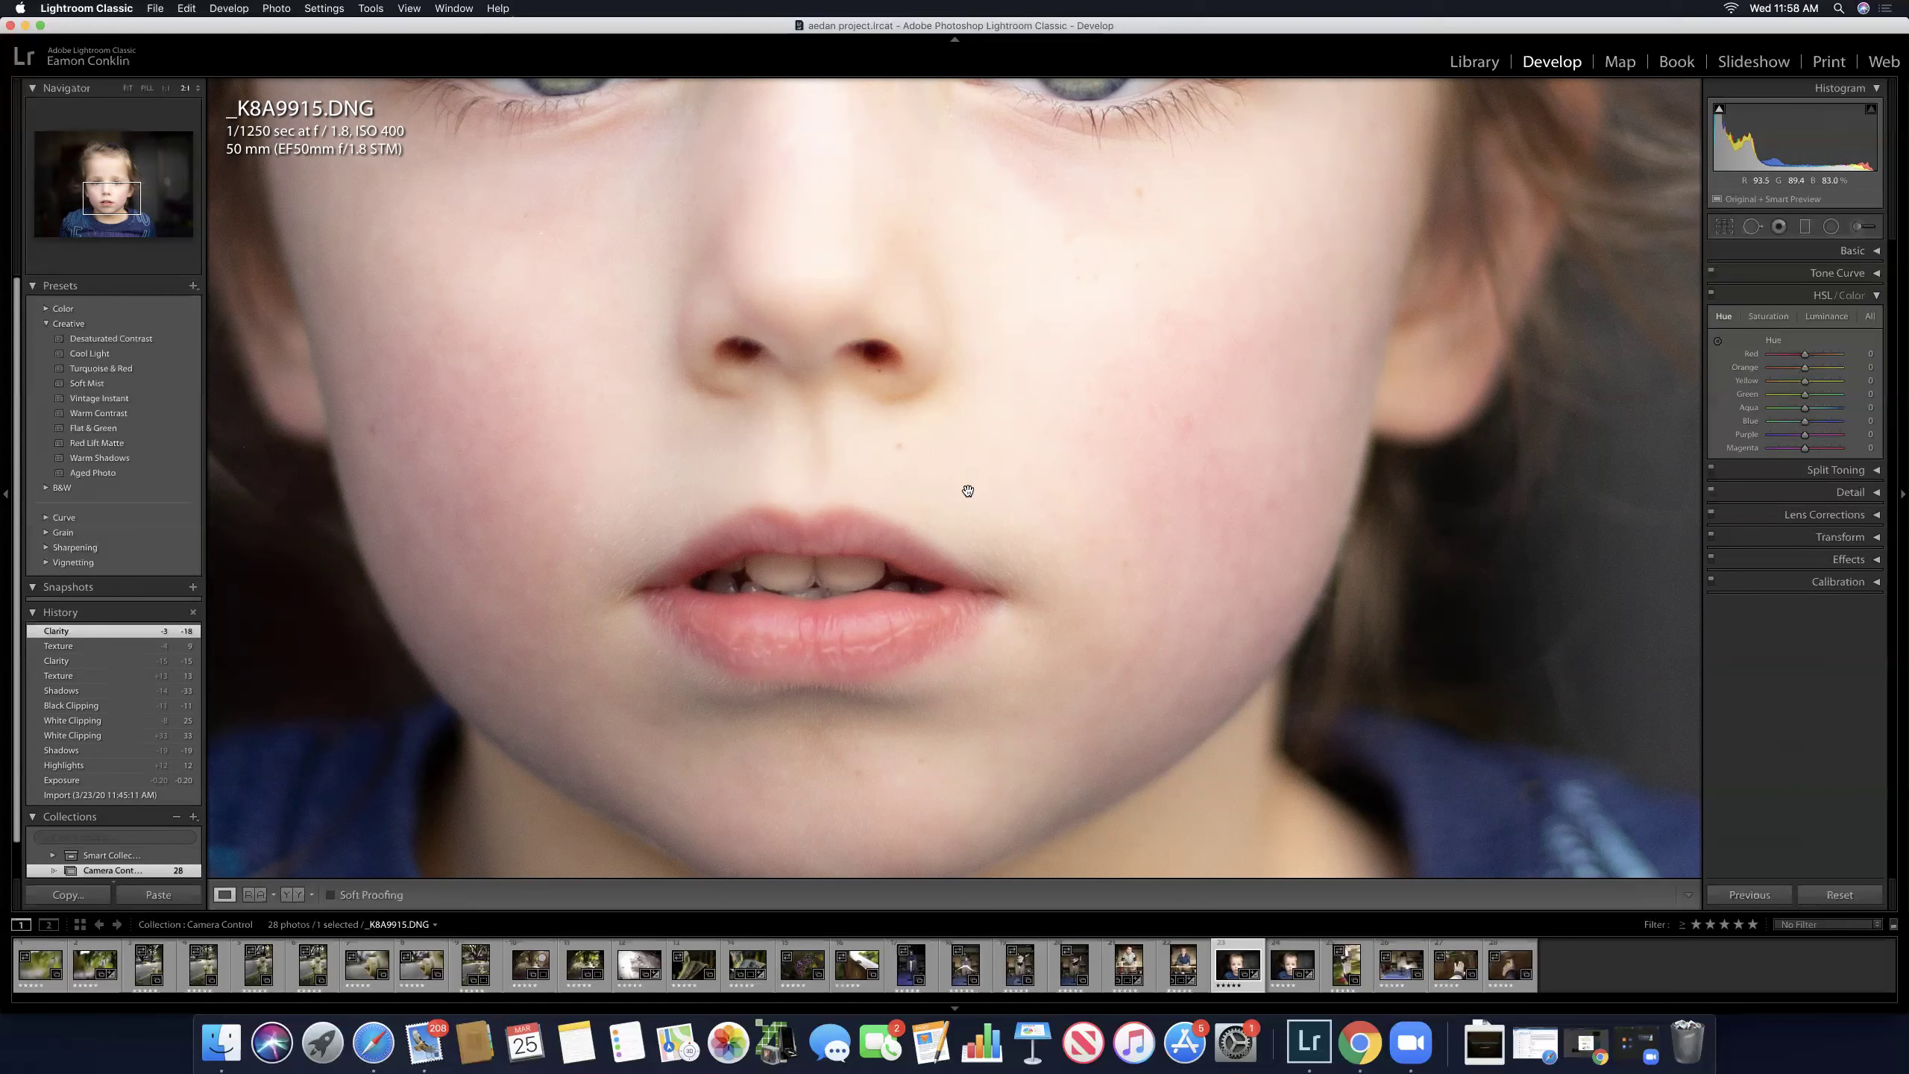
pyautogui.click(1717, 340)
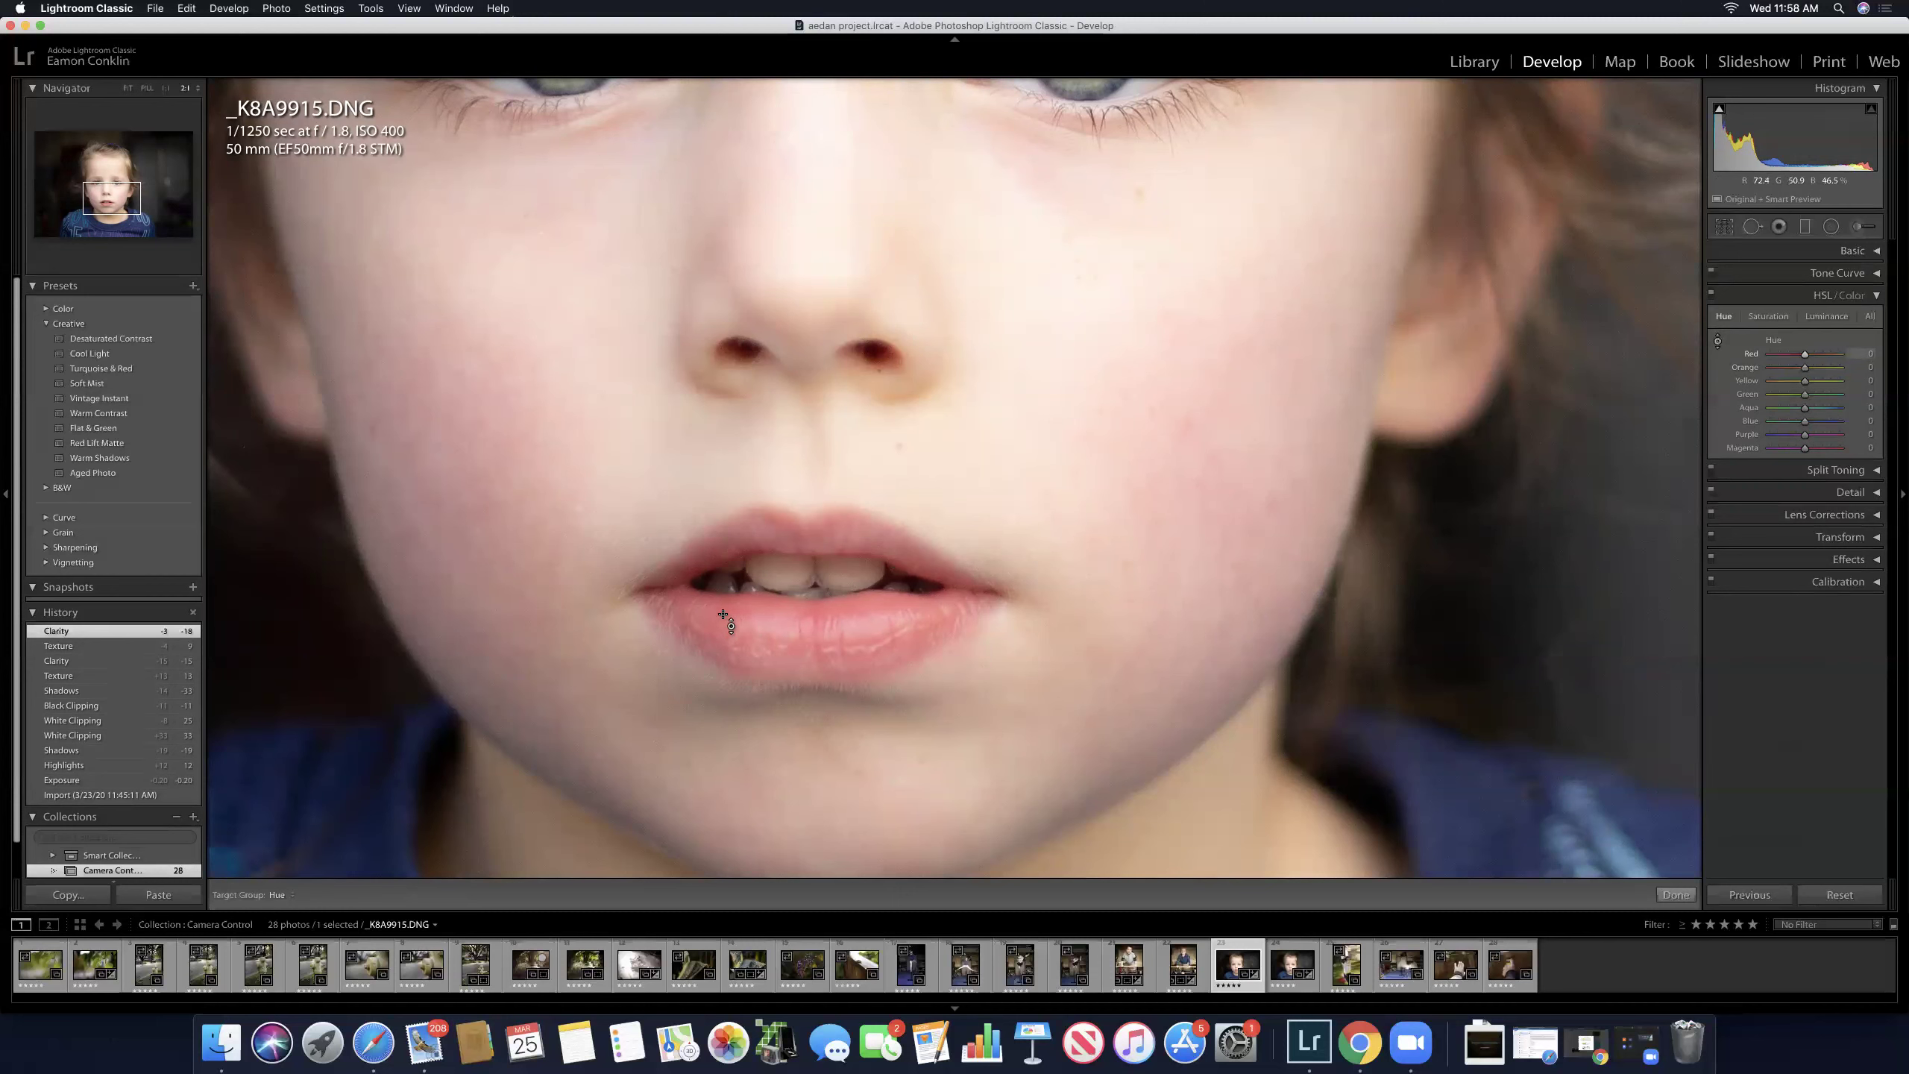
pyautogui.moveTo(725, 618); pyautogui.dragTo(725, 584)
pyautogui.moveTo(726, 585); pyautogui.dragTo(727, 615)
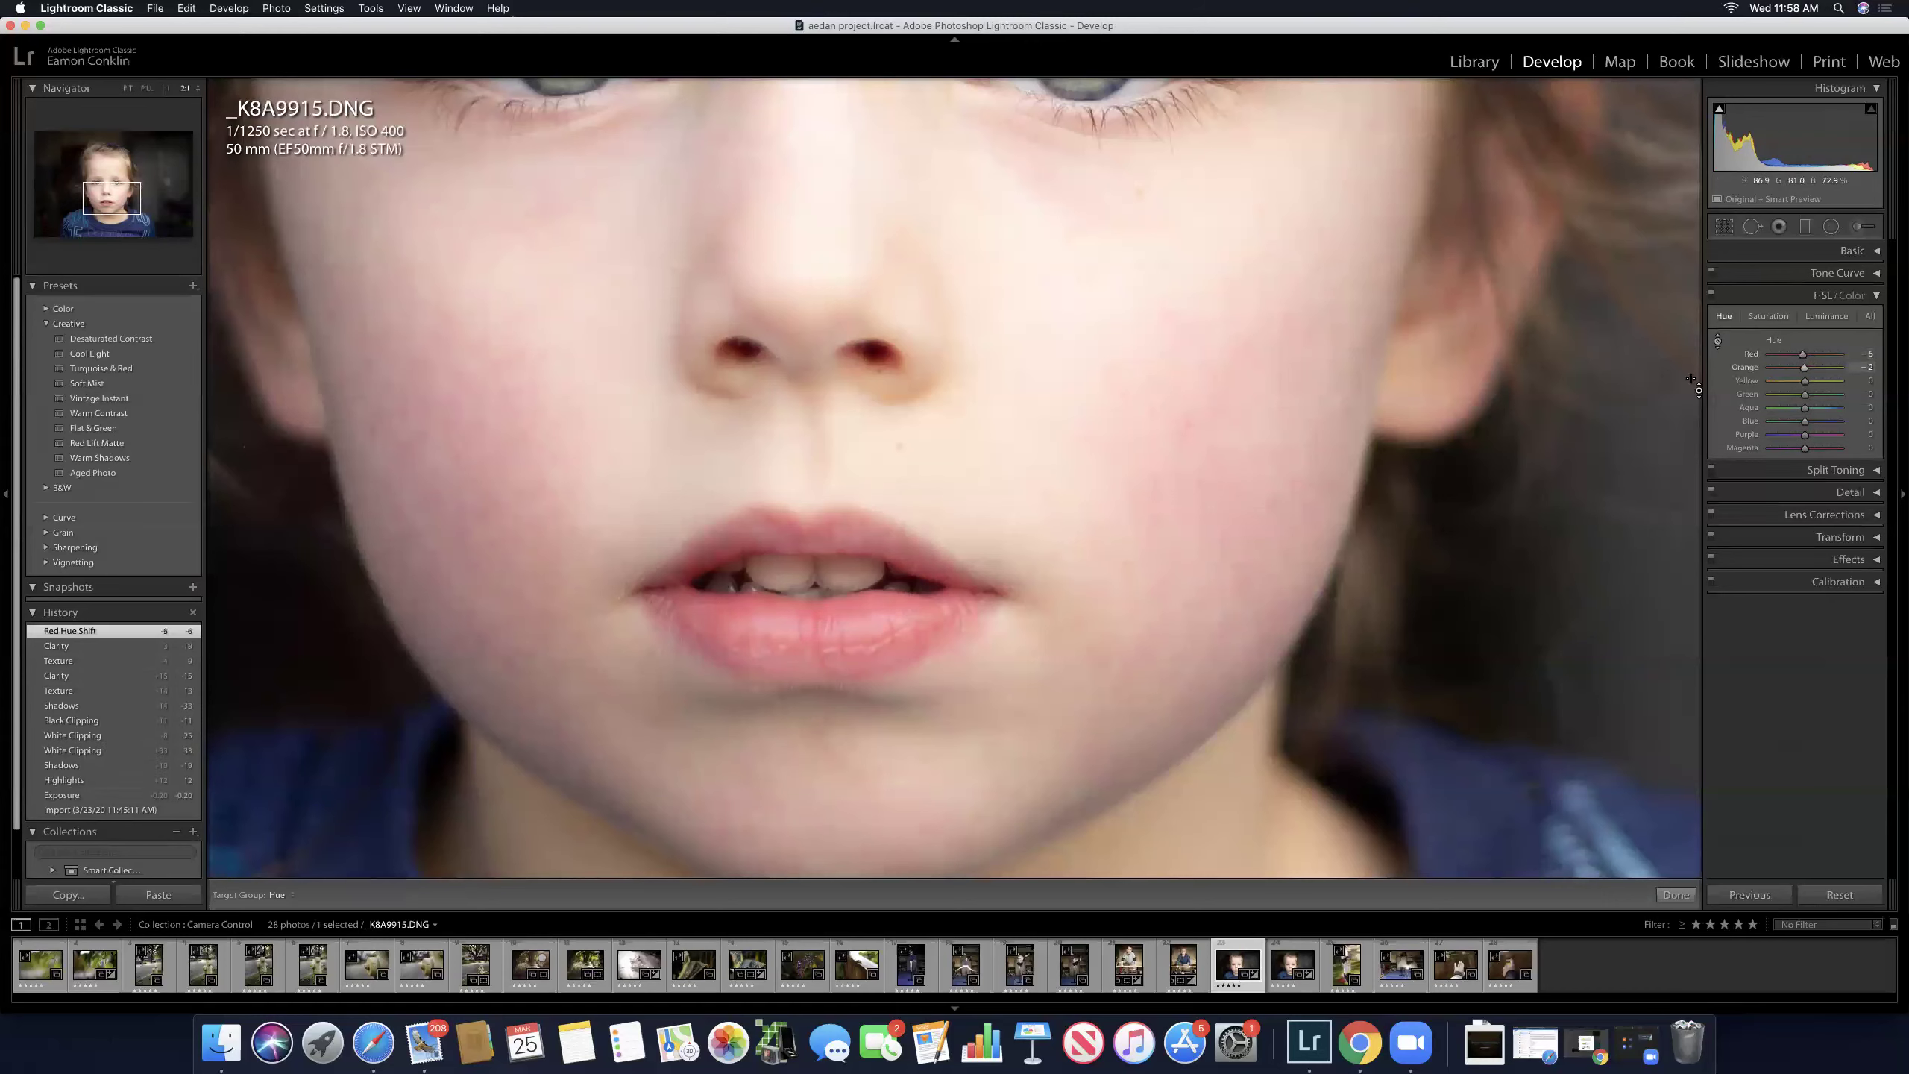
# Step: Shift the Orange hue to +7 from the hair area and the Blue hue to +1 from the shirt
pyautogui.moveTo(1544, 396); pyautogui.dragTo(1567, 382)
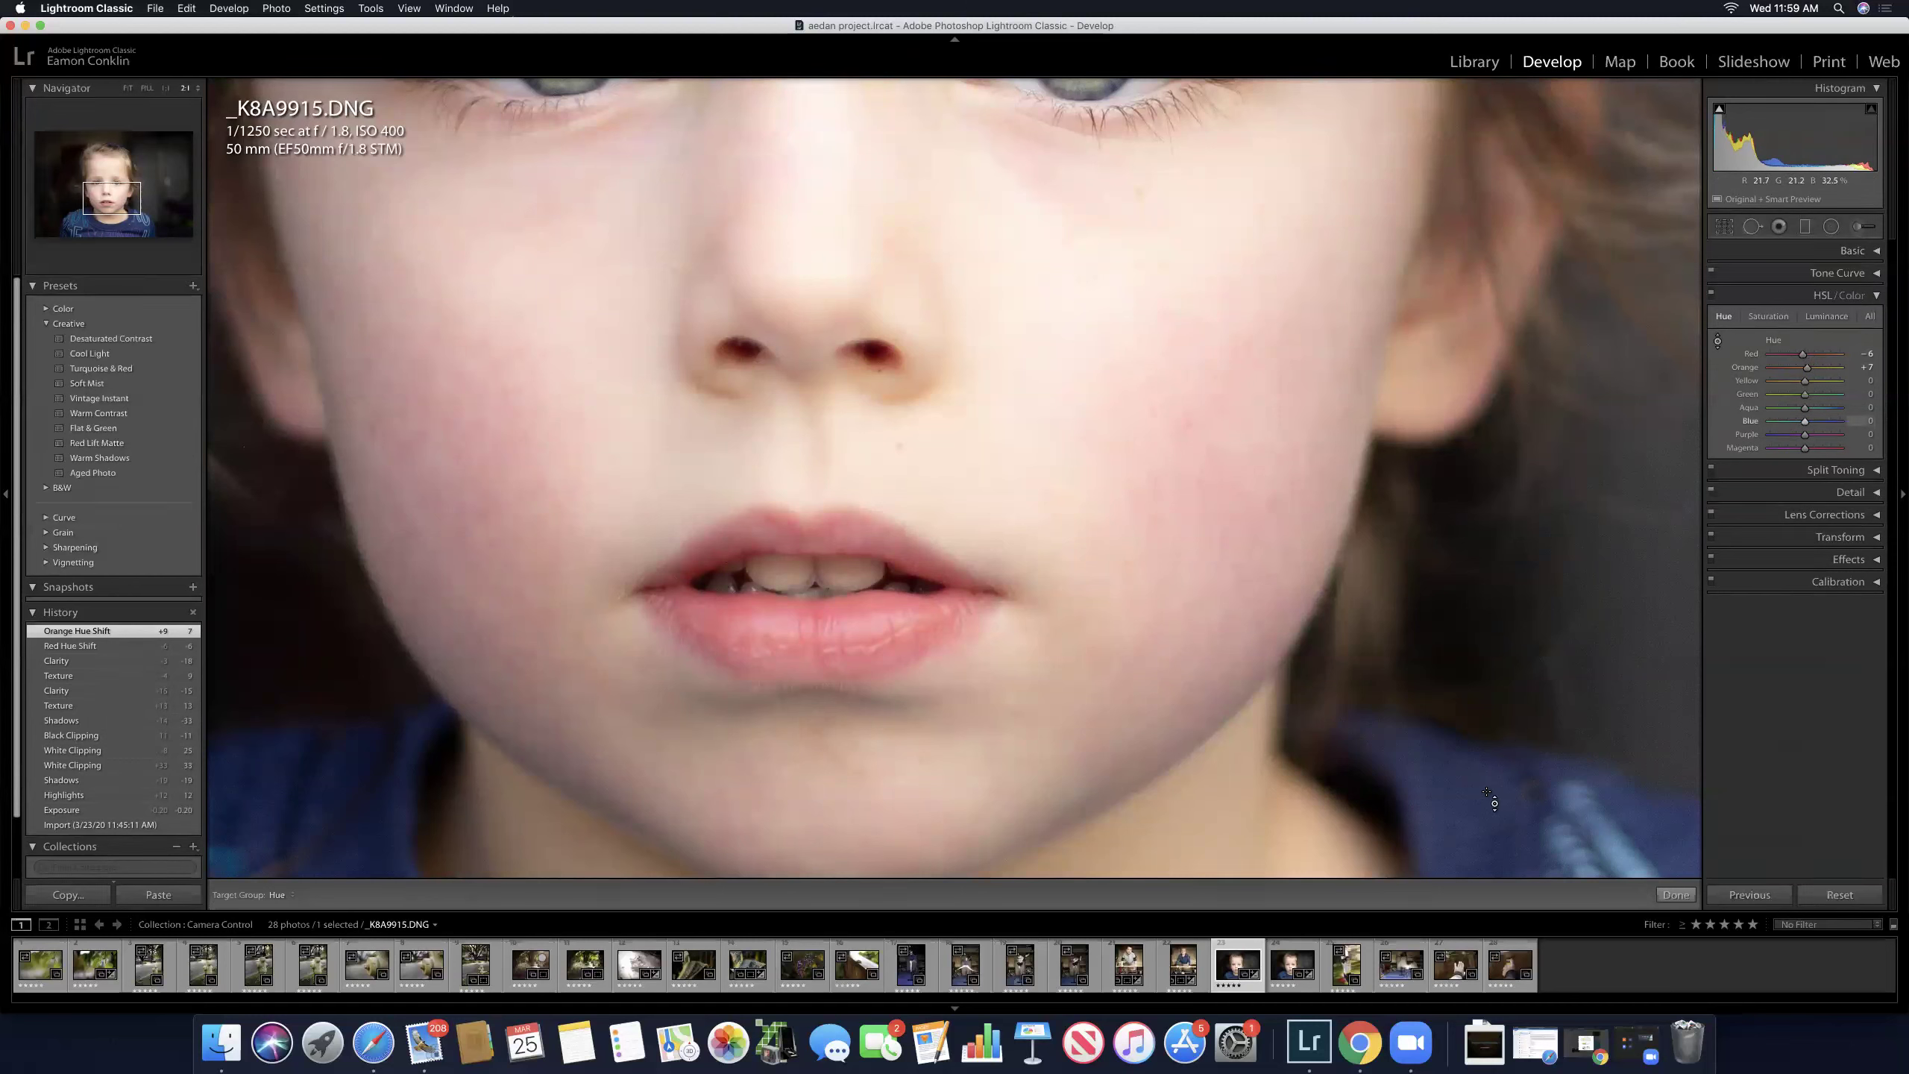
pyautogui.moveTo(1466, 797); pyautogui.dragTo(1465, 812)
pyautogui.moveTo(1465, 812); pyautogui.dragTo(1465, 780)
pyautogui.moveTo(1499, 801); pyautogui.dragTo(1499, 802)
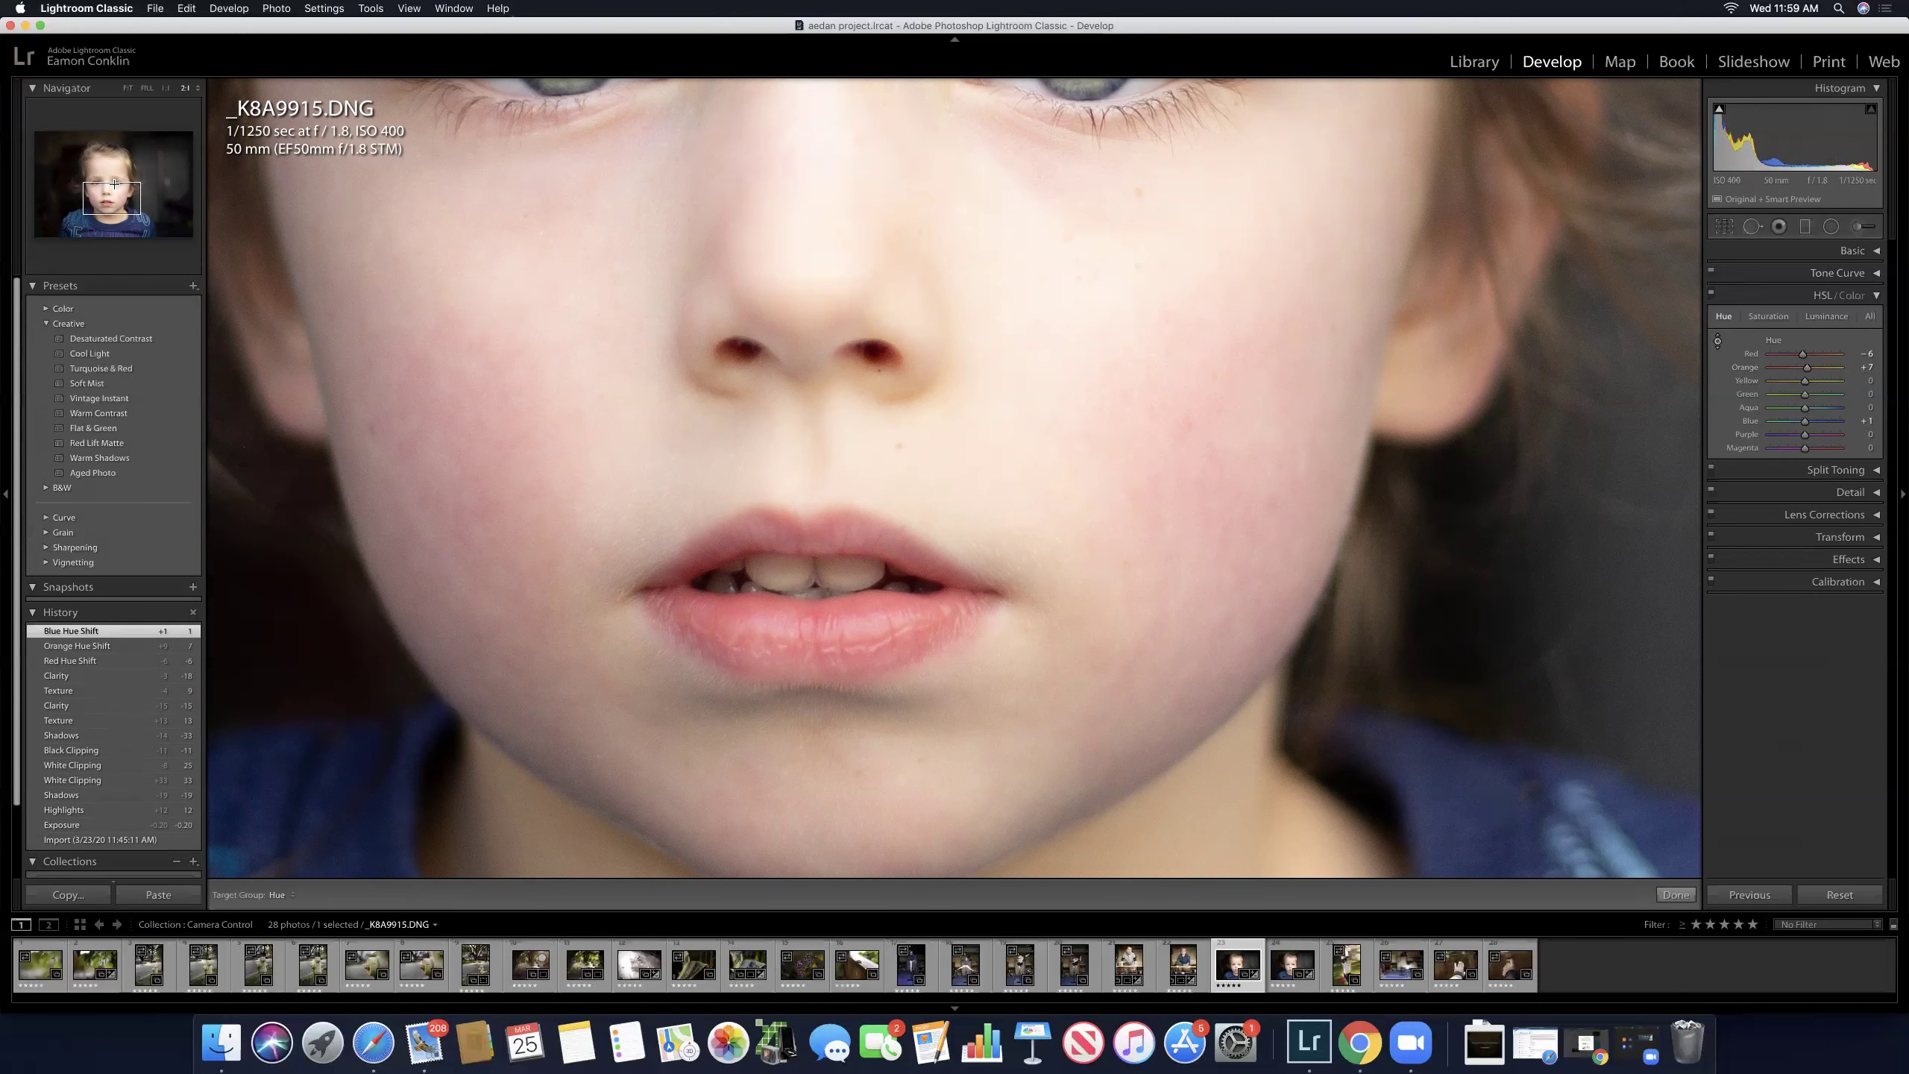
# Step: Shift the Yellow hue to -9 and the Green hue to -2 by targeting the child's iris
pyautogui.moveTo(117, 179); pyautogui.dragTo(118, 175)
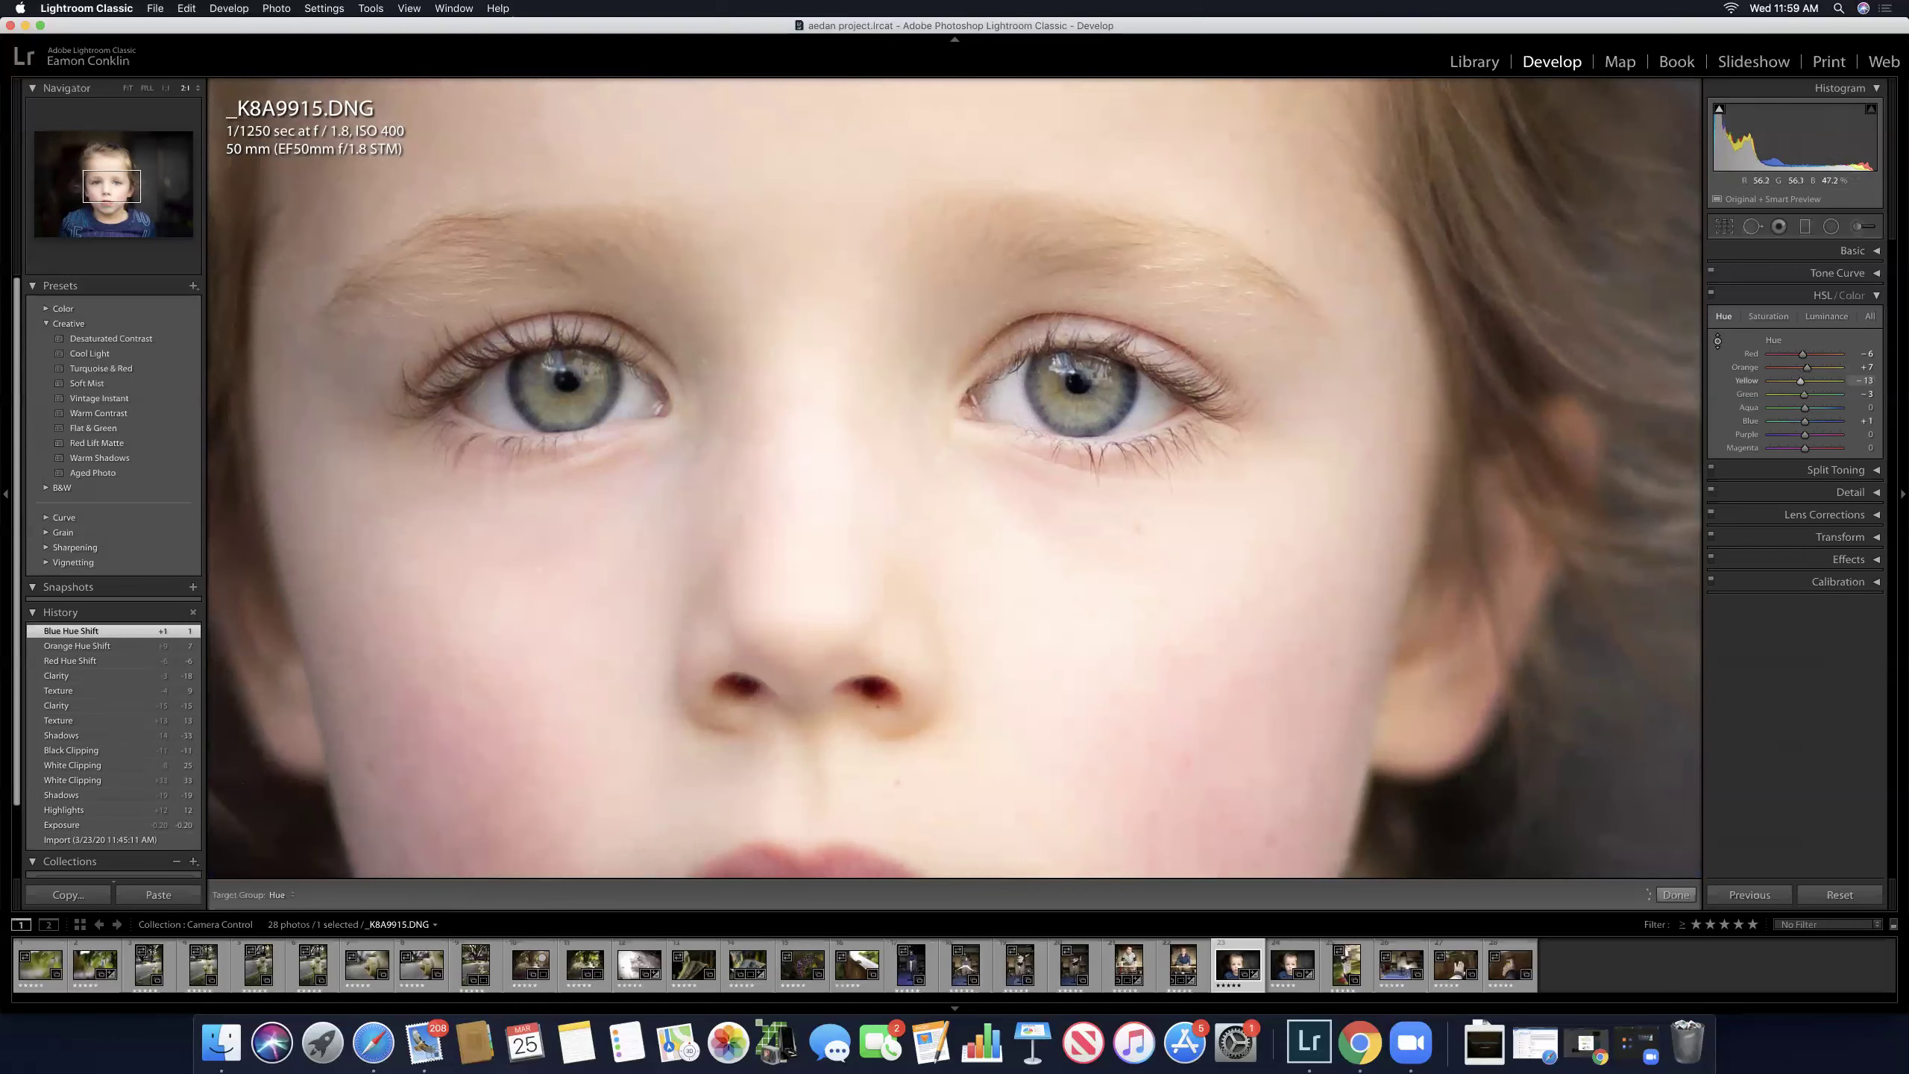
pyautogui.moveTo(1074, 354); pyautogui.dragTo(1075, 342)
pyautogui.moveTo(1069, 418); pyautogui.dragTo(1070, 414)
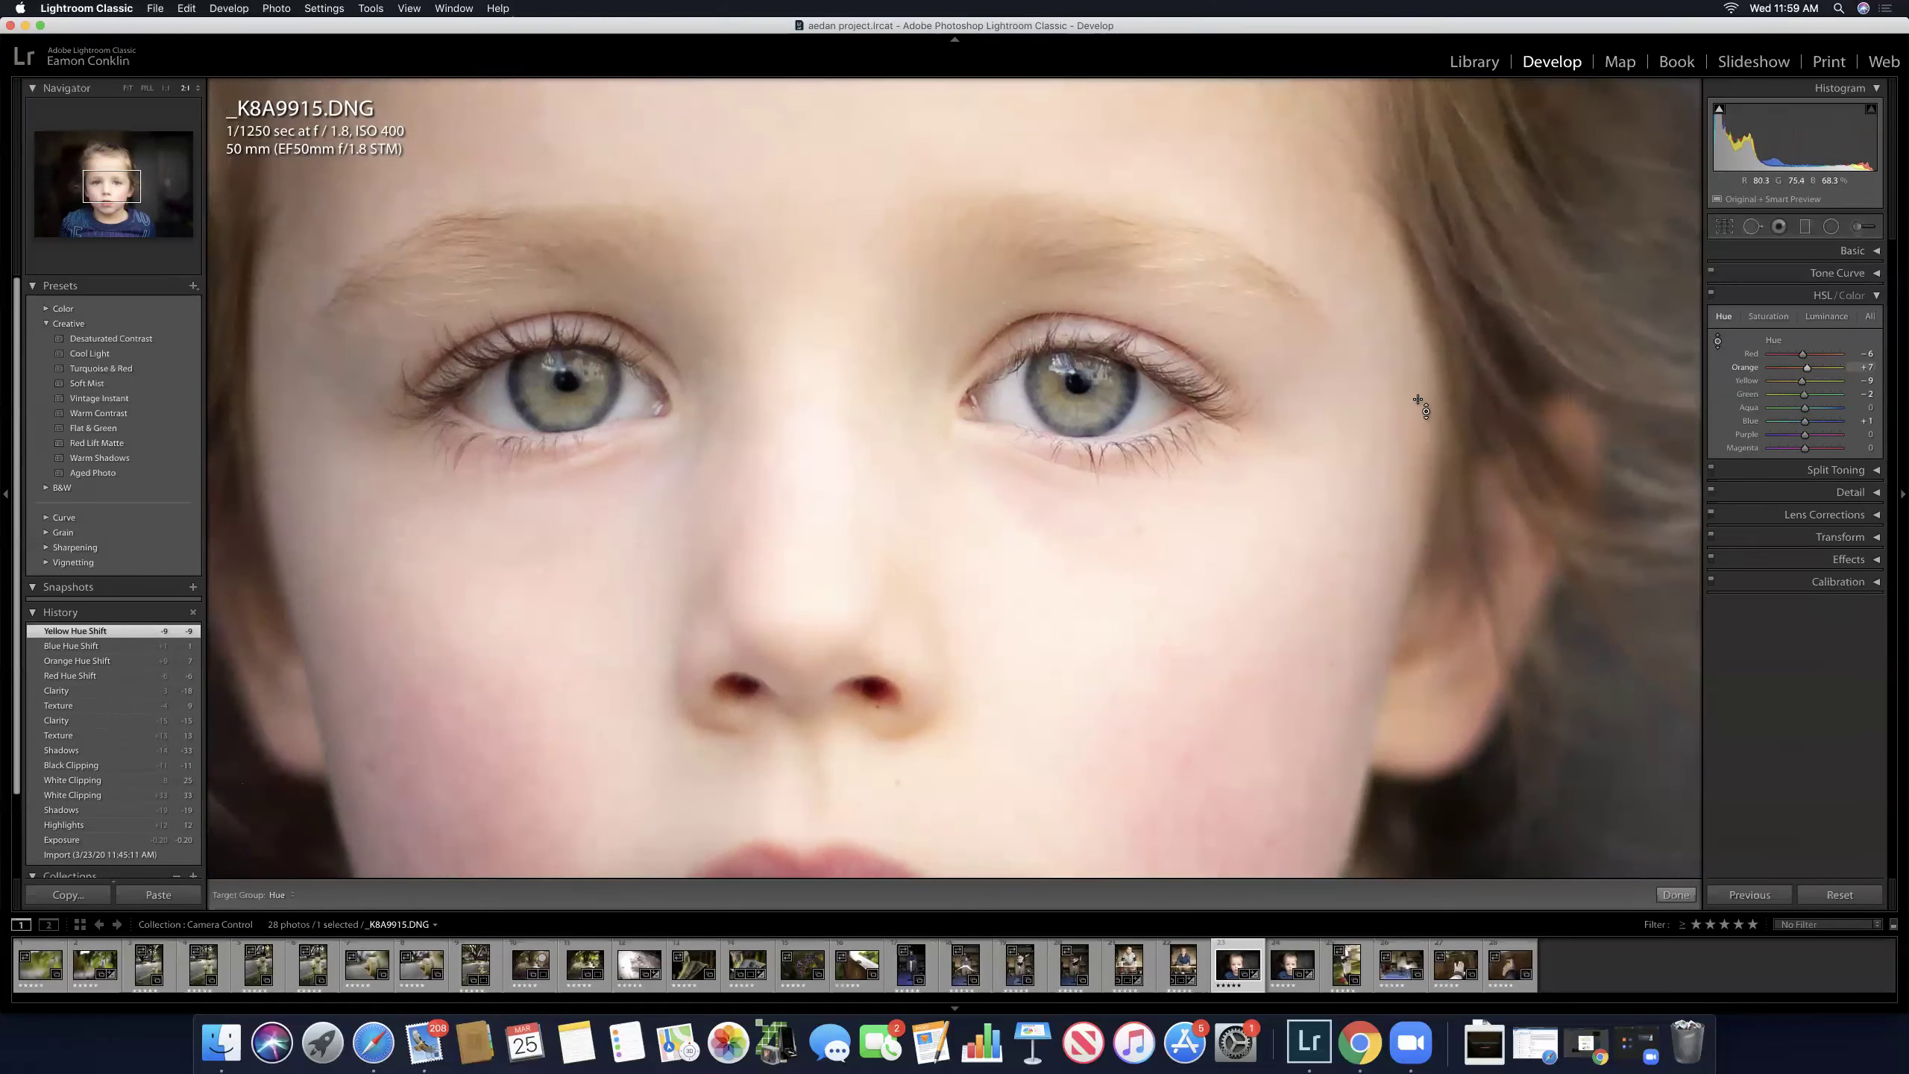
# Step: Set HSL Saturation to Blue +10 and Purple +3 from the shirt, Red +5 and Orange +2 from the lips, Yellow and Green +3 from the eye
pyautogui.click(1771, 320)
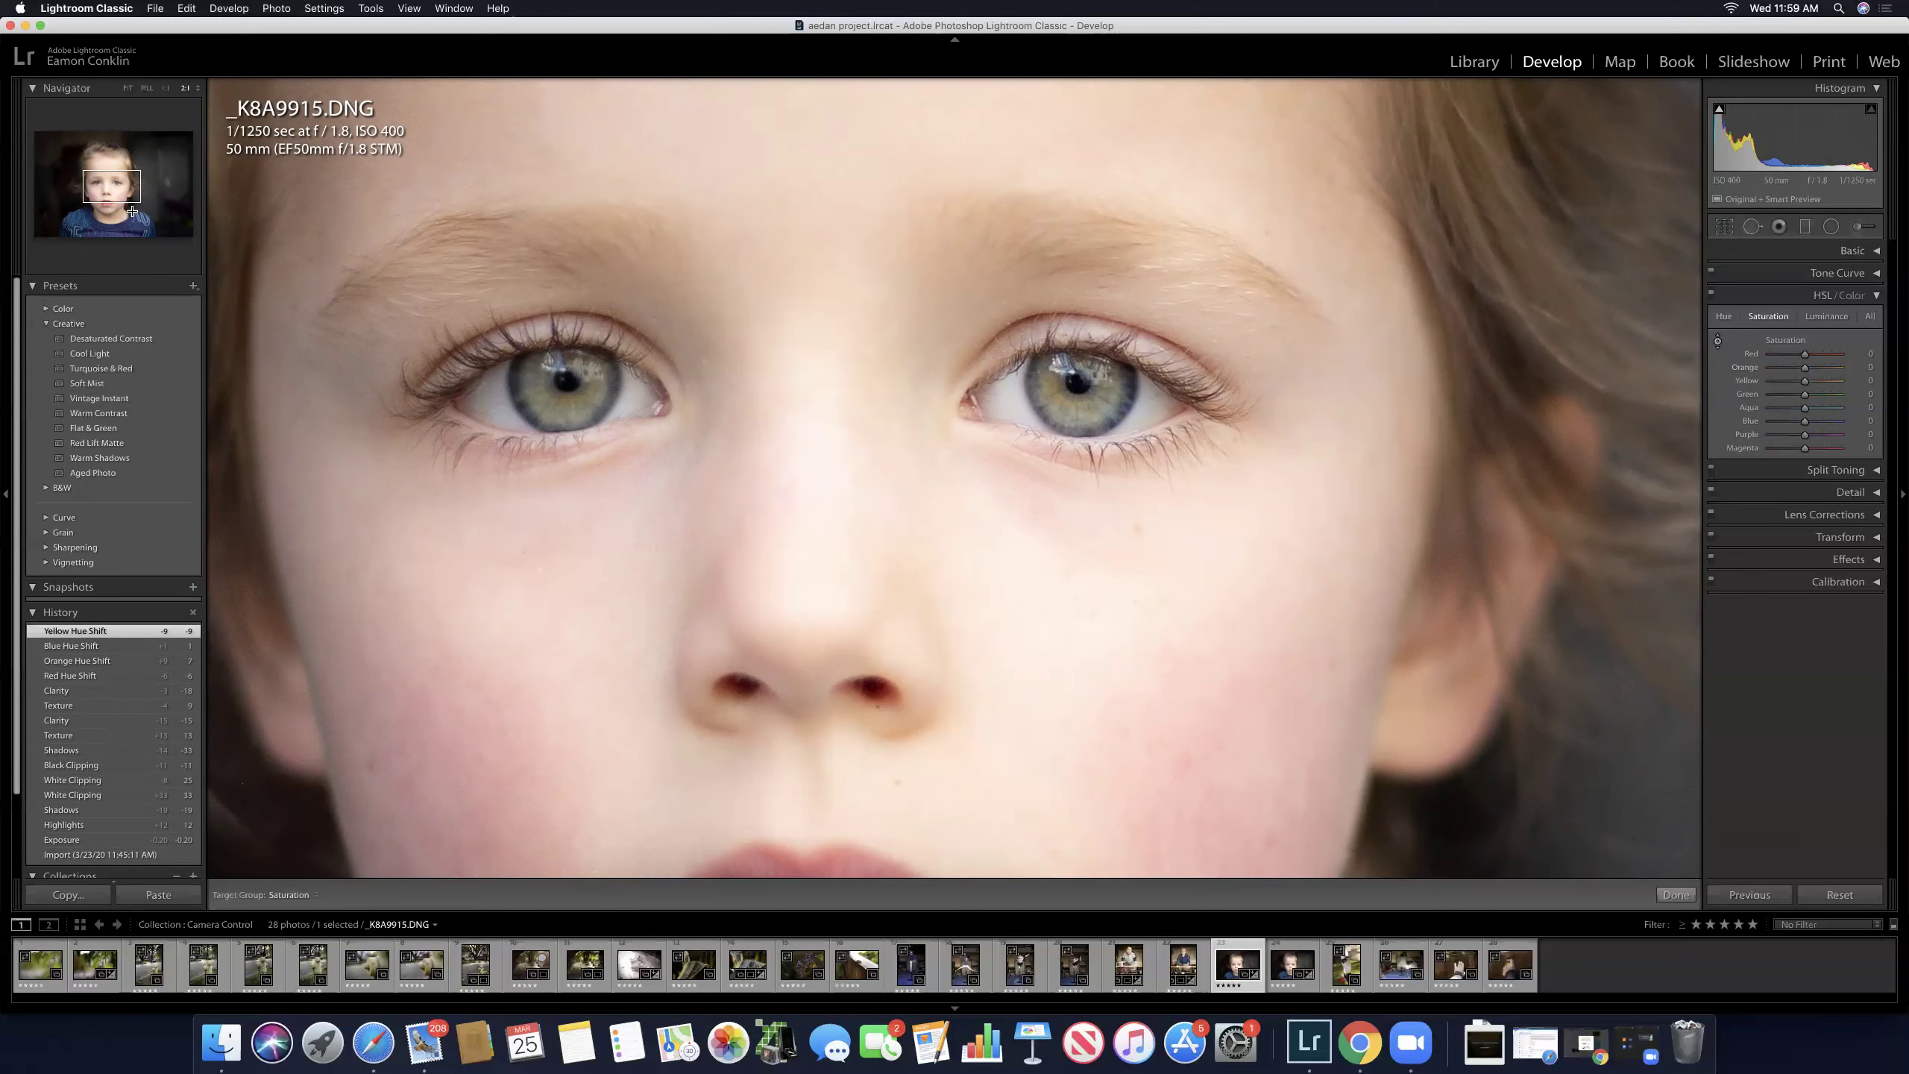
pyautogui.click(166, 88)
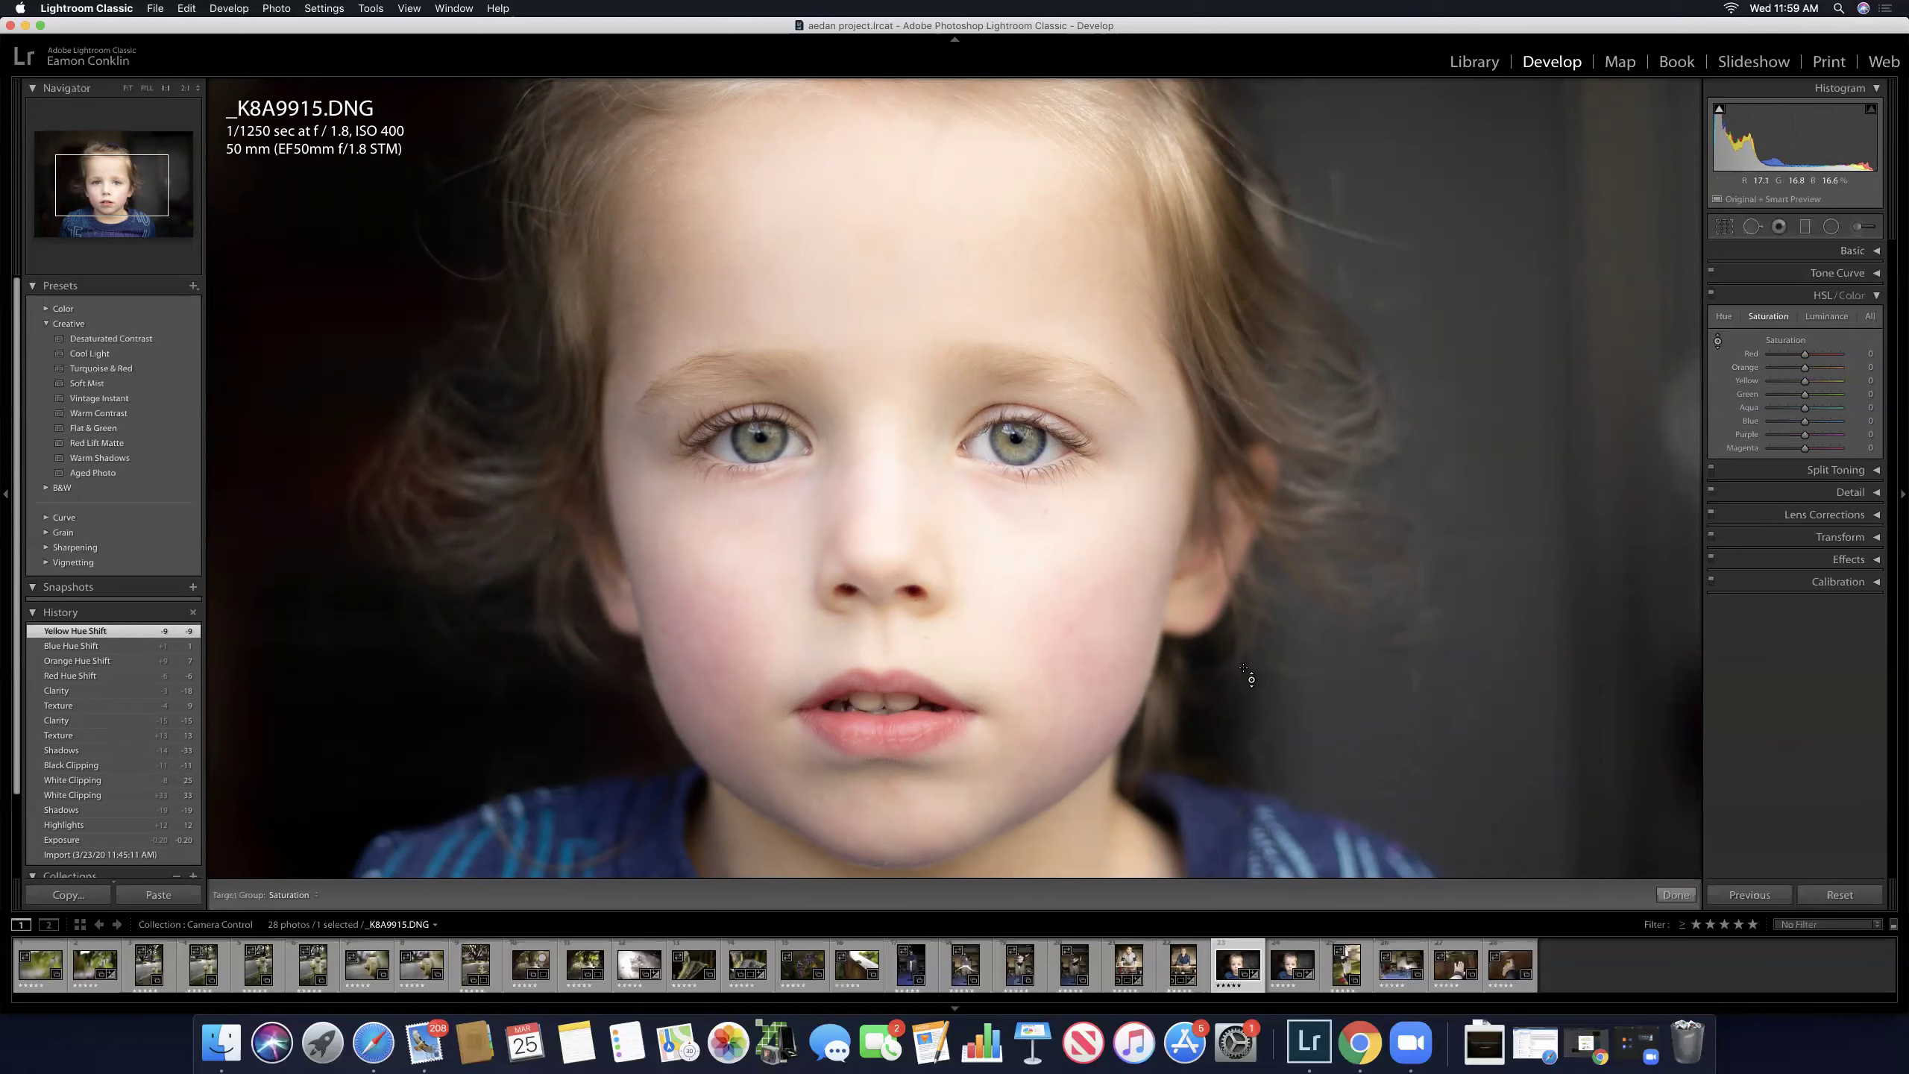
pyautogui.moveTo(1235, 731); pyautogui.dragTo(1239, 564)
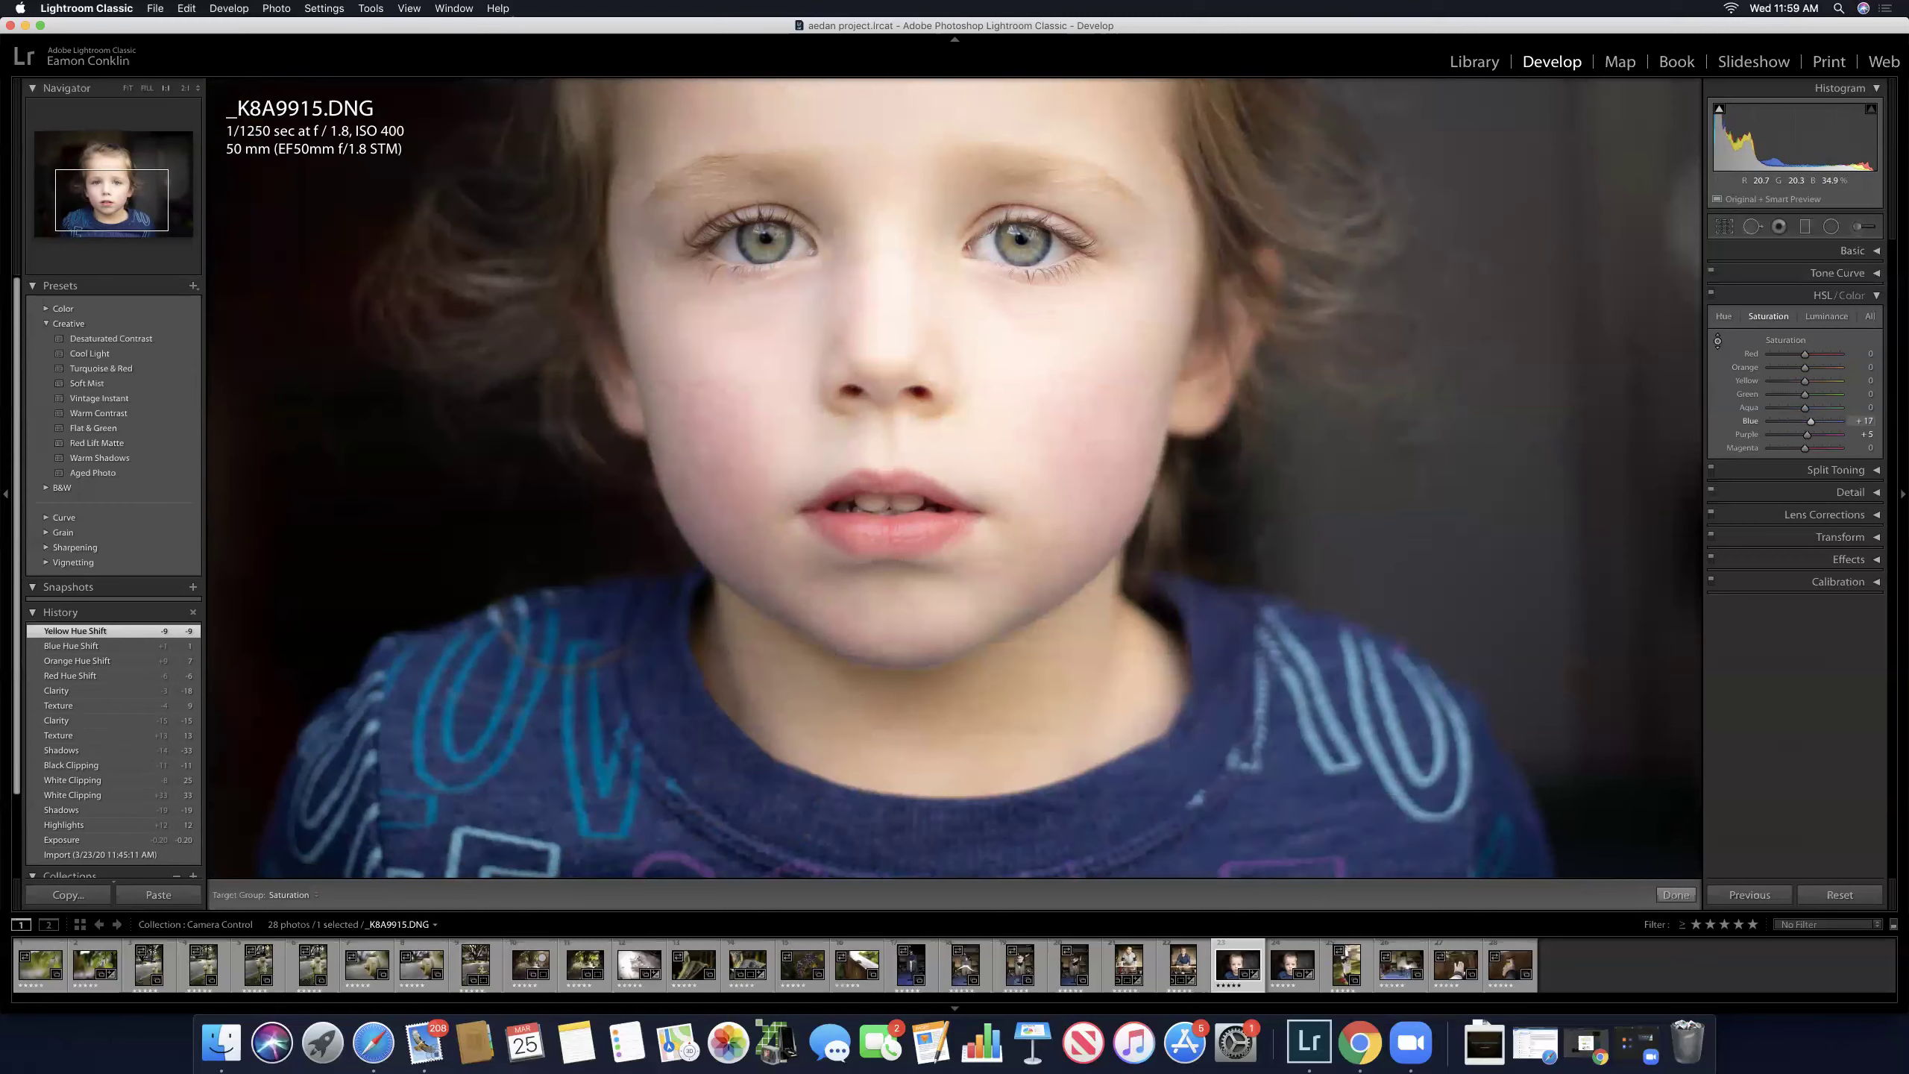
pyautogui.moveTo(1137, 812); pyautogui.dragTo(1137, 813)
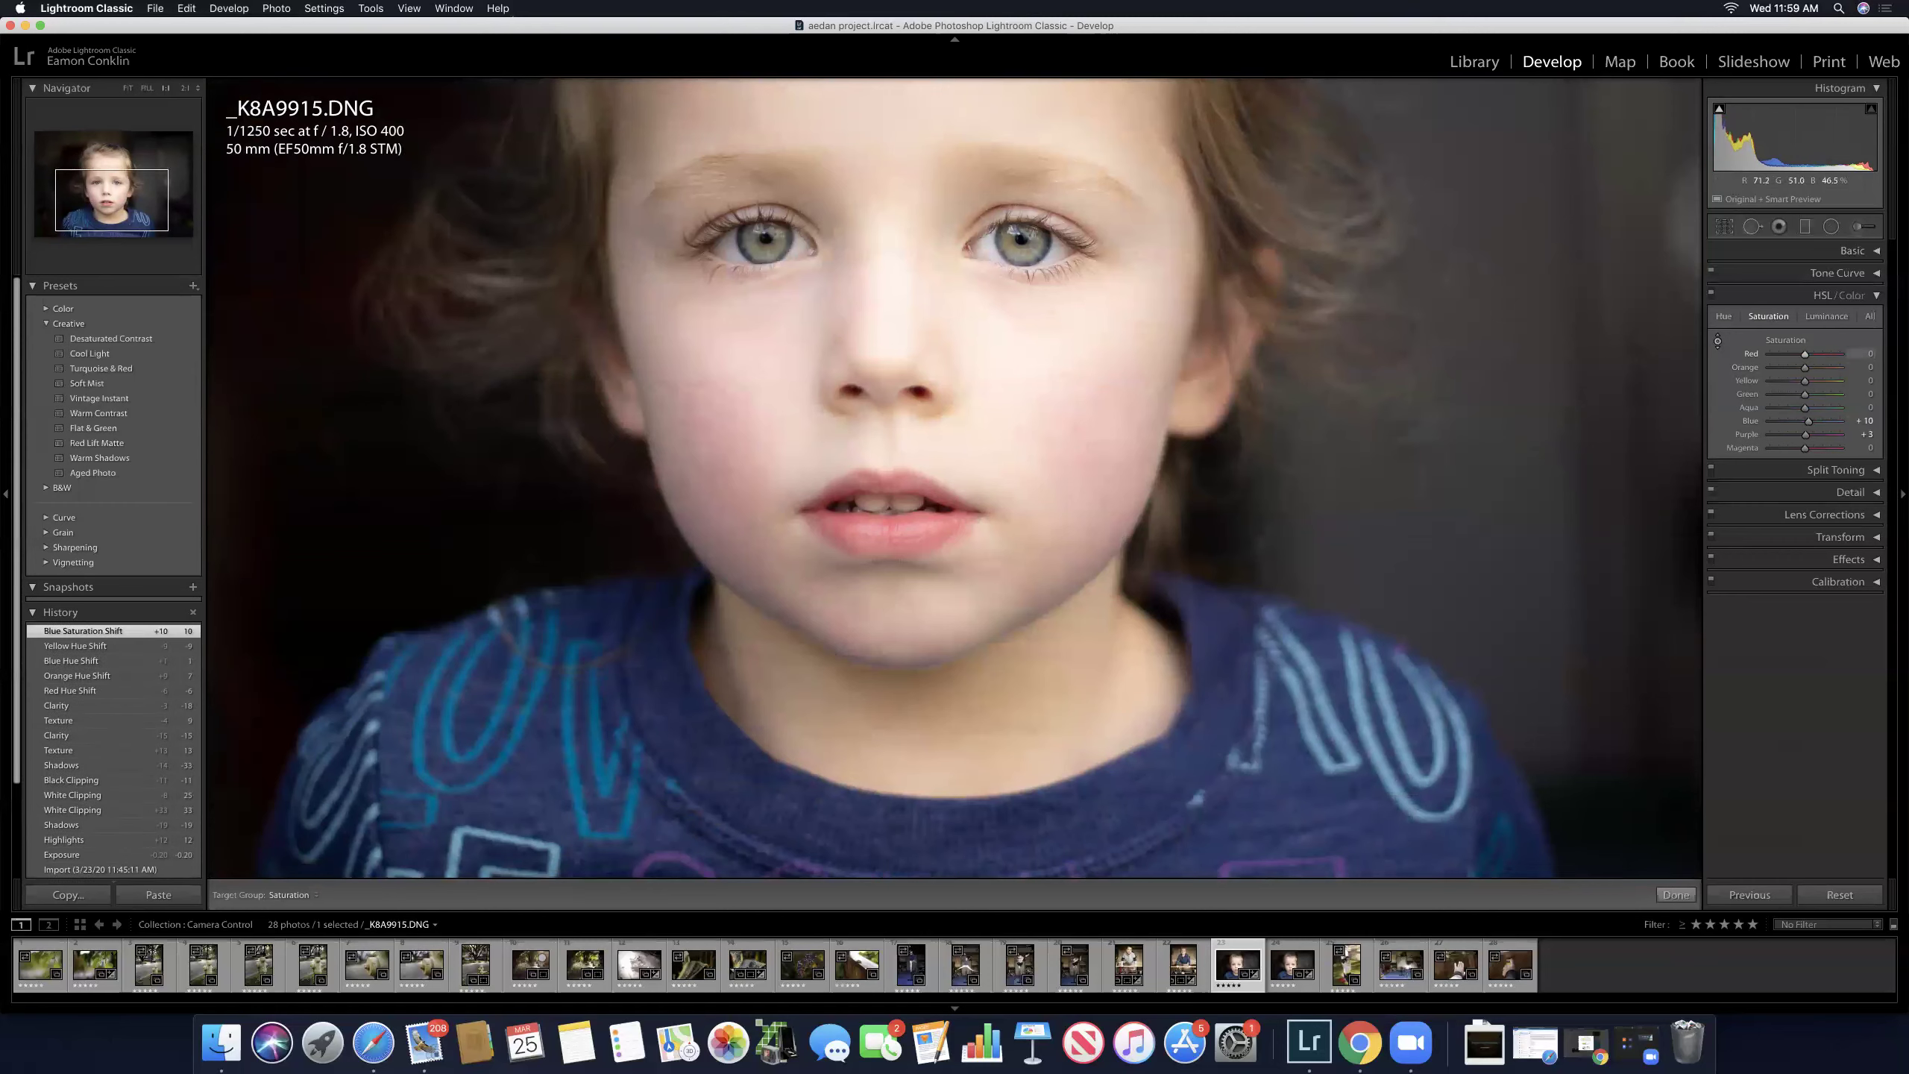
pyautogui.moveTo(842, 519); pyautogui.dragTo(843, 519)
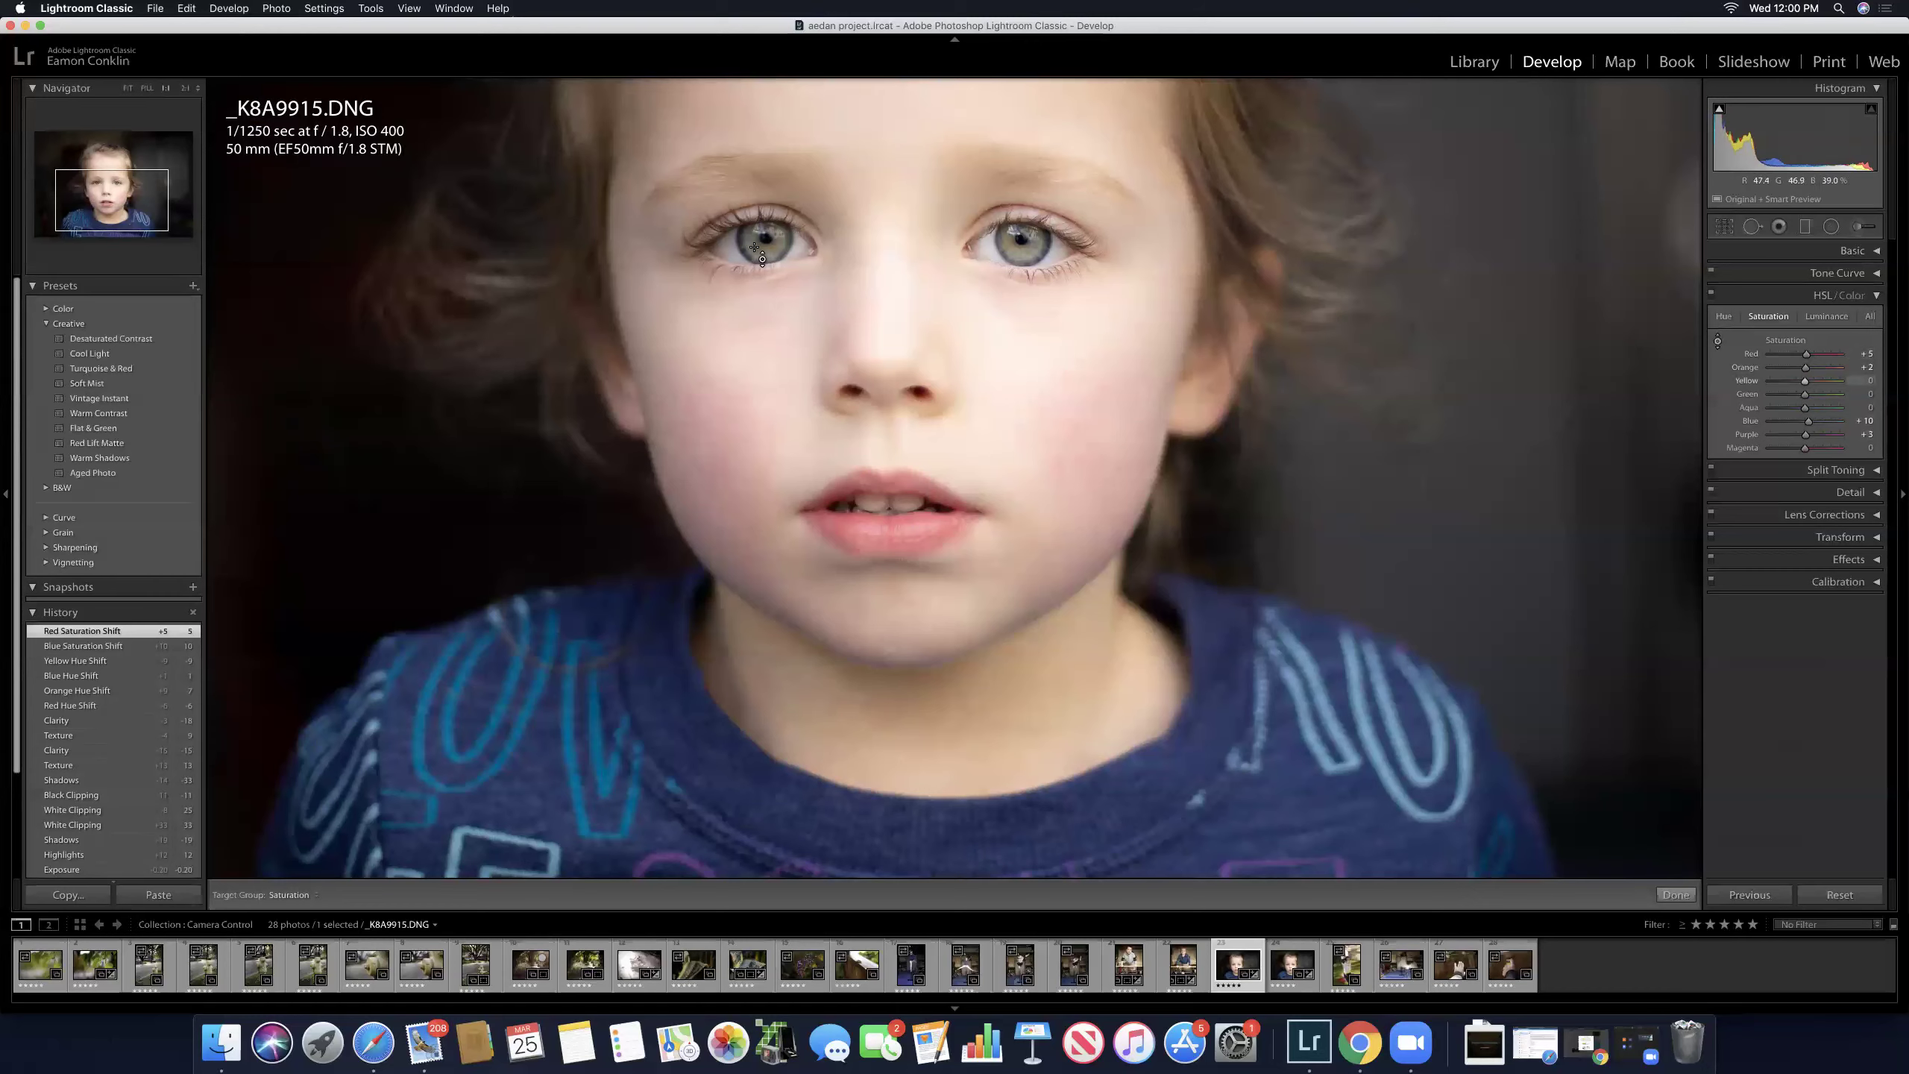
pyautogui.moveTo(756, 256); pyautogui.dragTo(756, 257)
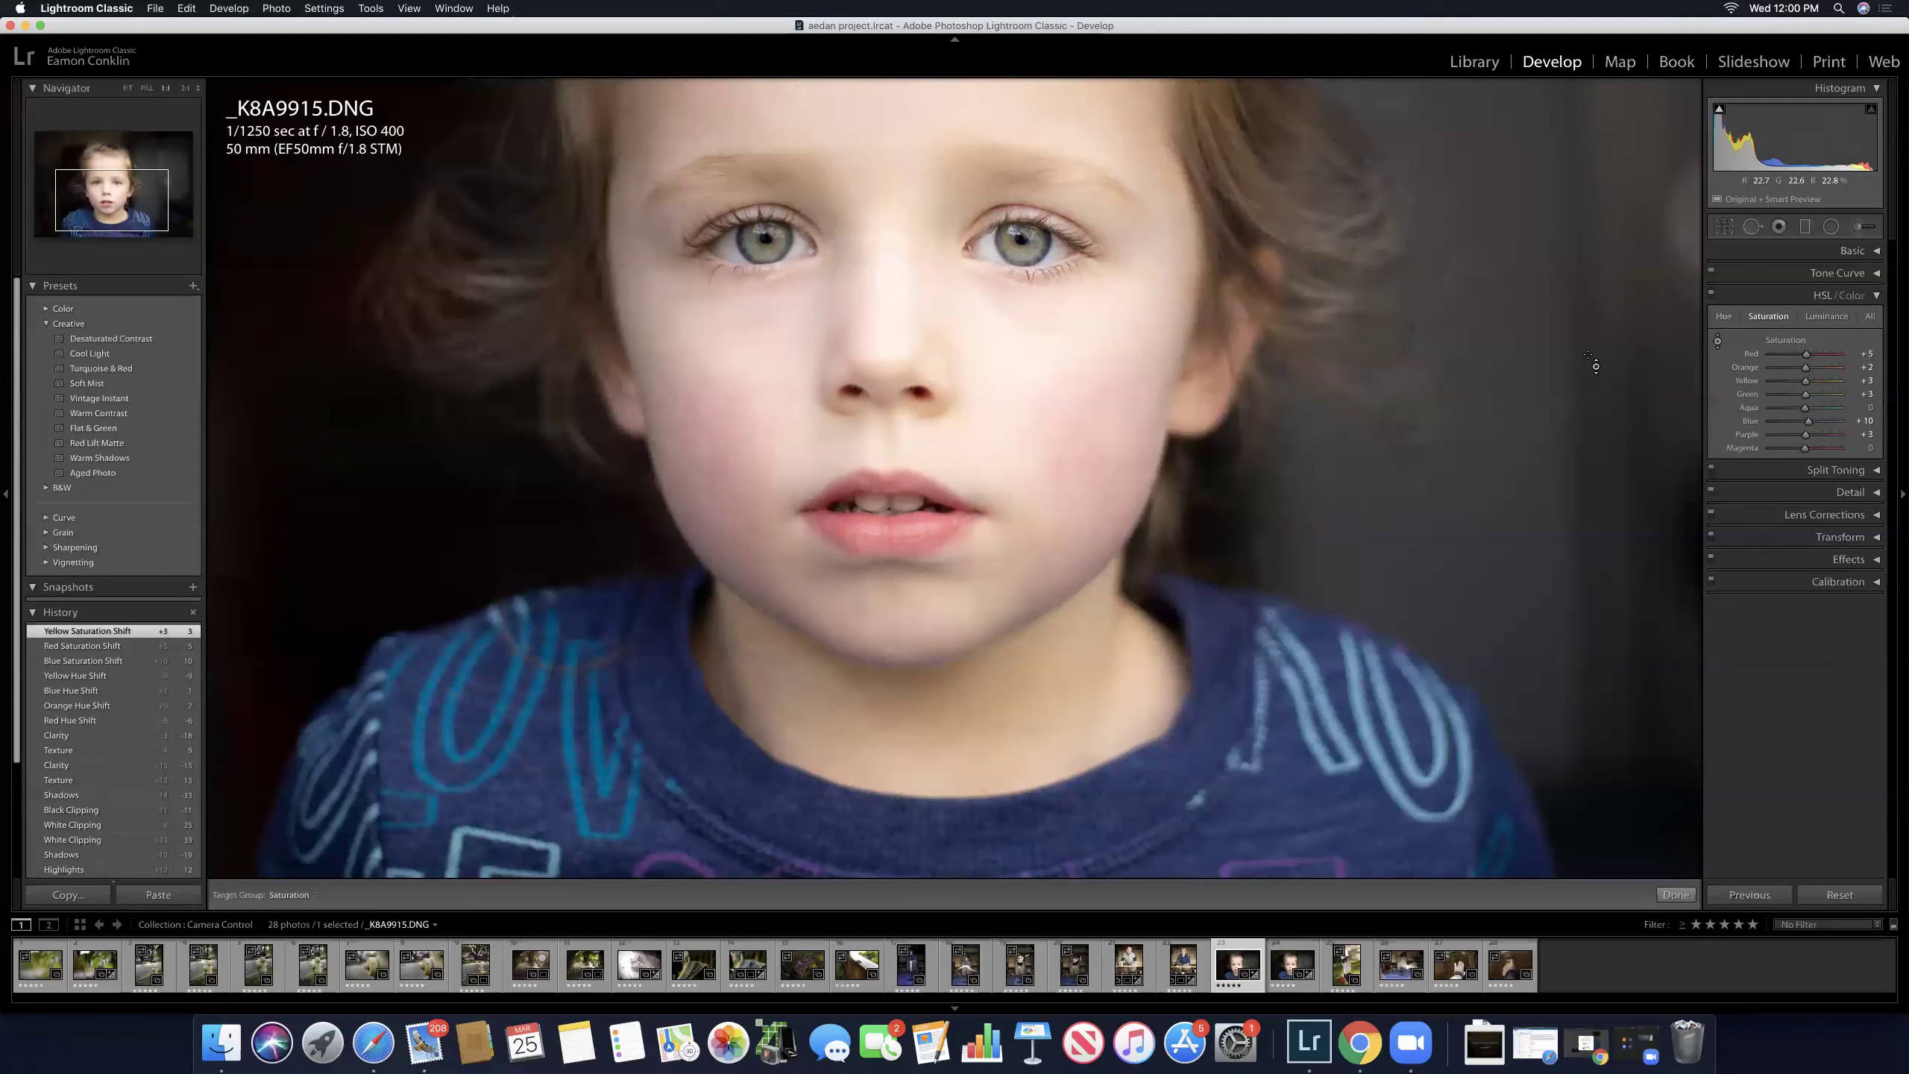
# Step: Compare the portrait with the HSL color adjustments disabled and enabled, leaving them enabled
pyautogui.click(1711, 294)
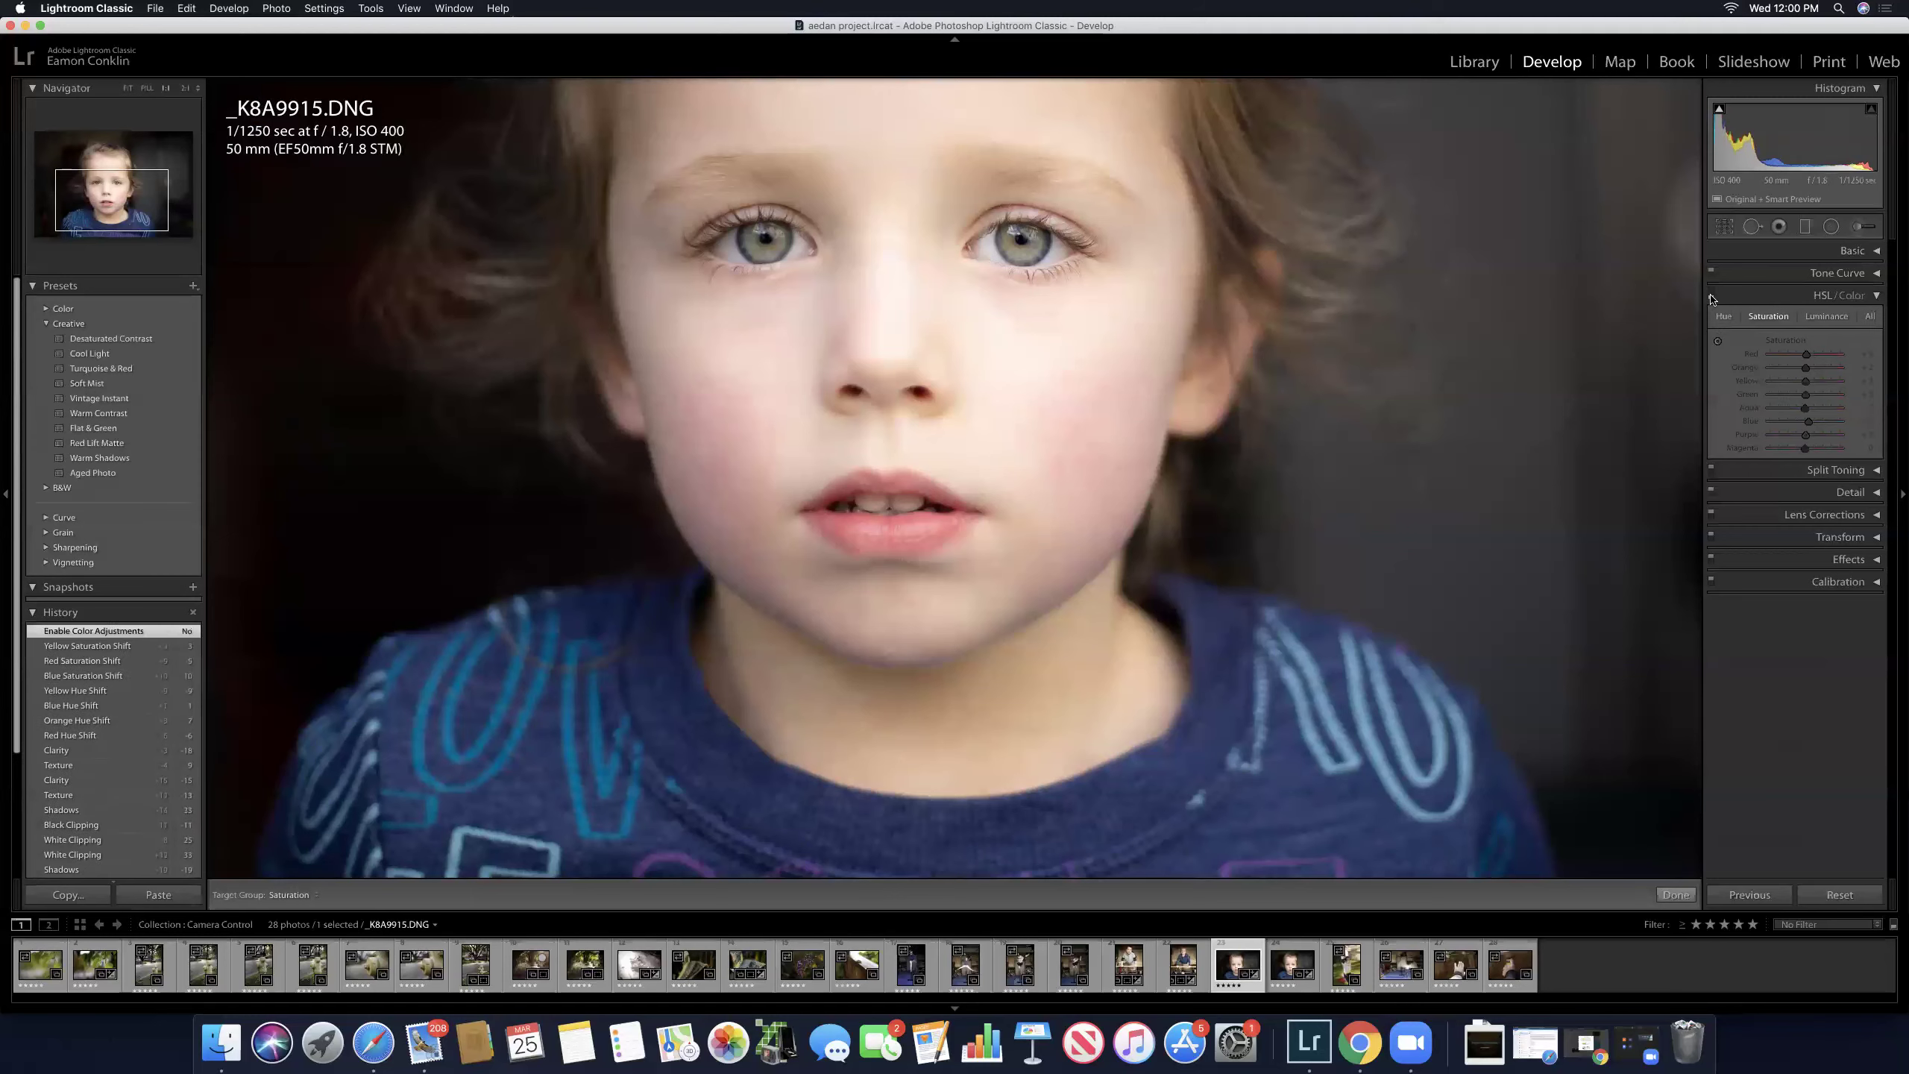
pyautogui.click(1711, 294)
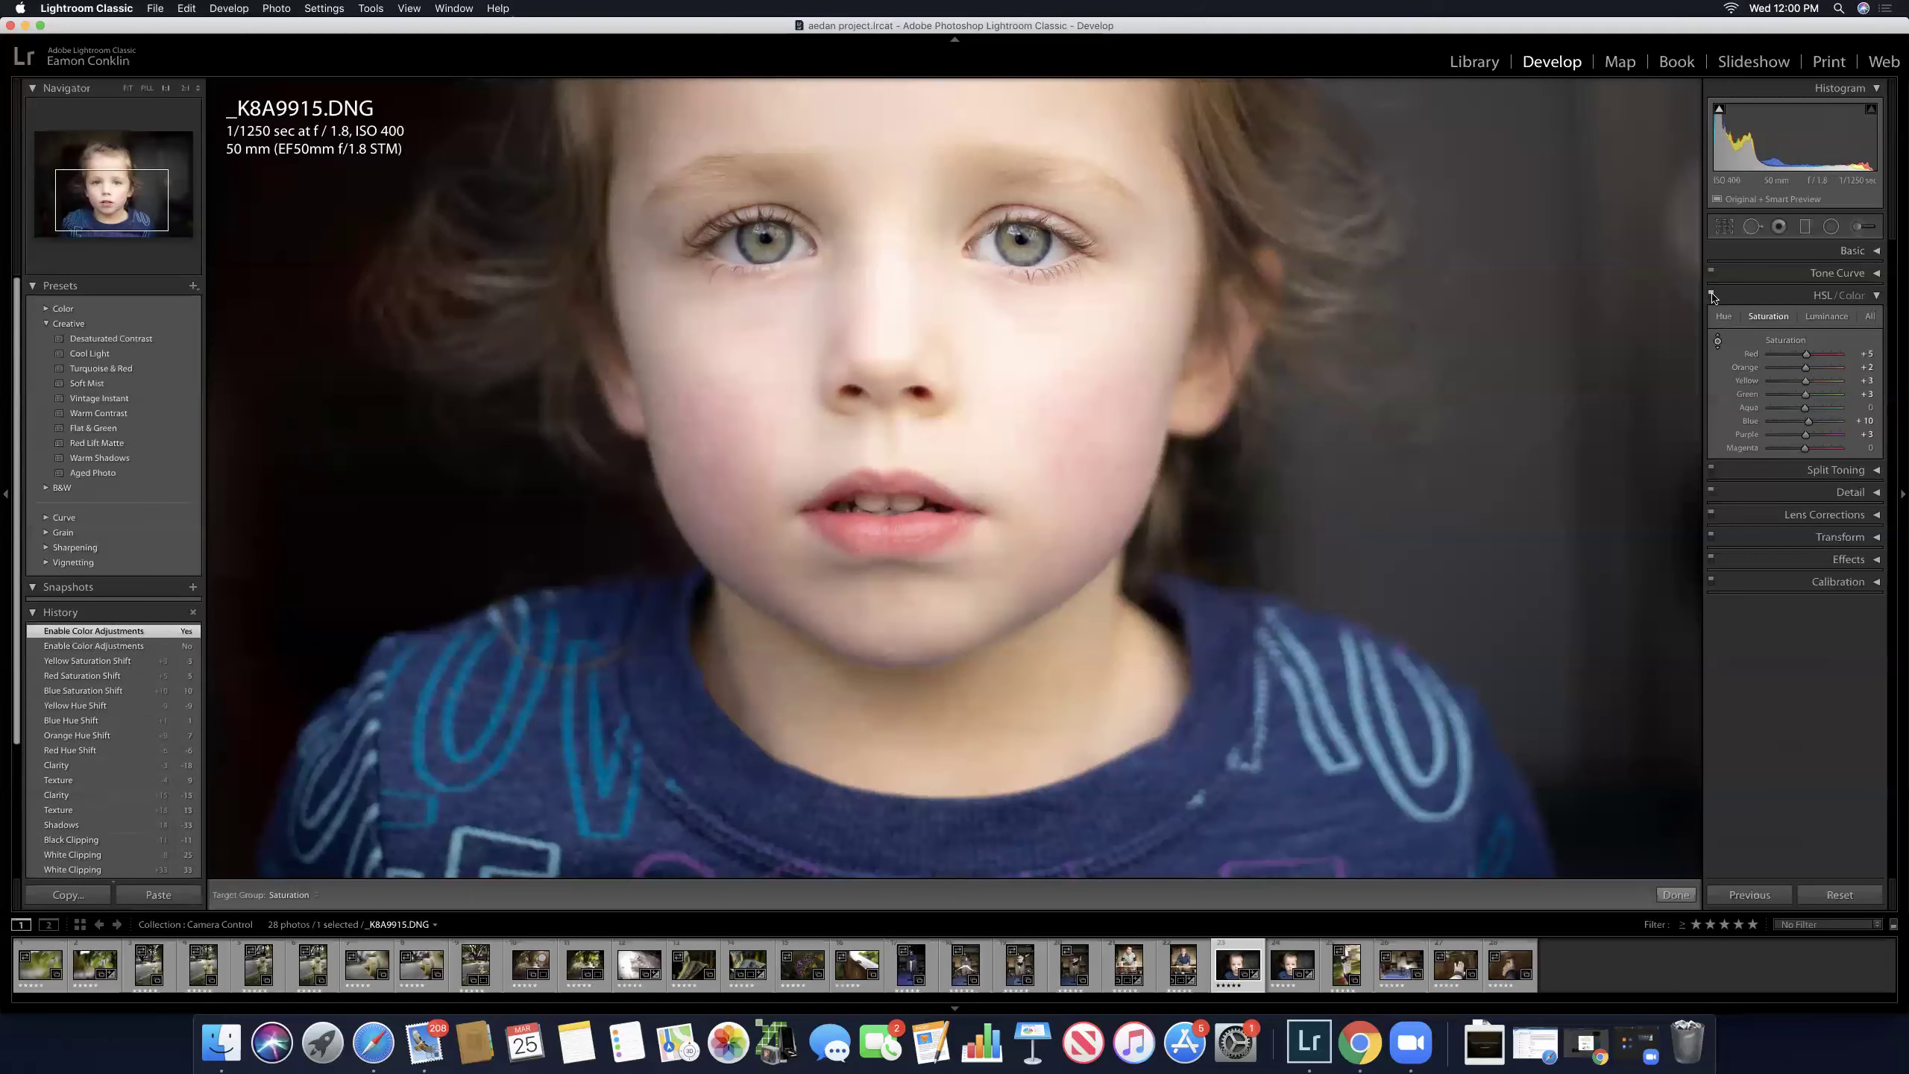
pyautogui.click(1711, 293)
pyautogui.click(1712, 294)
pyautogui.click(1711, 294)
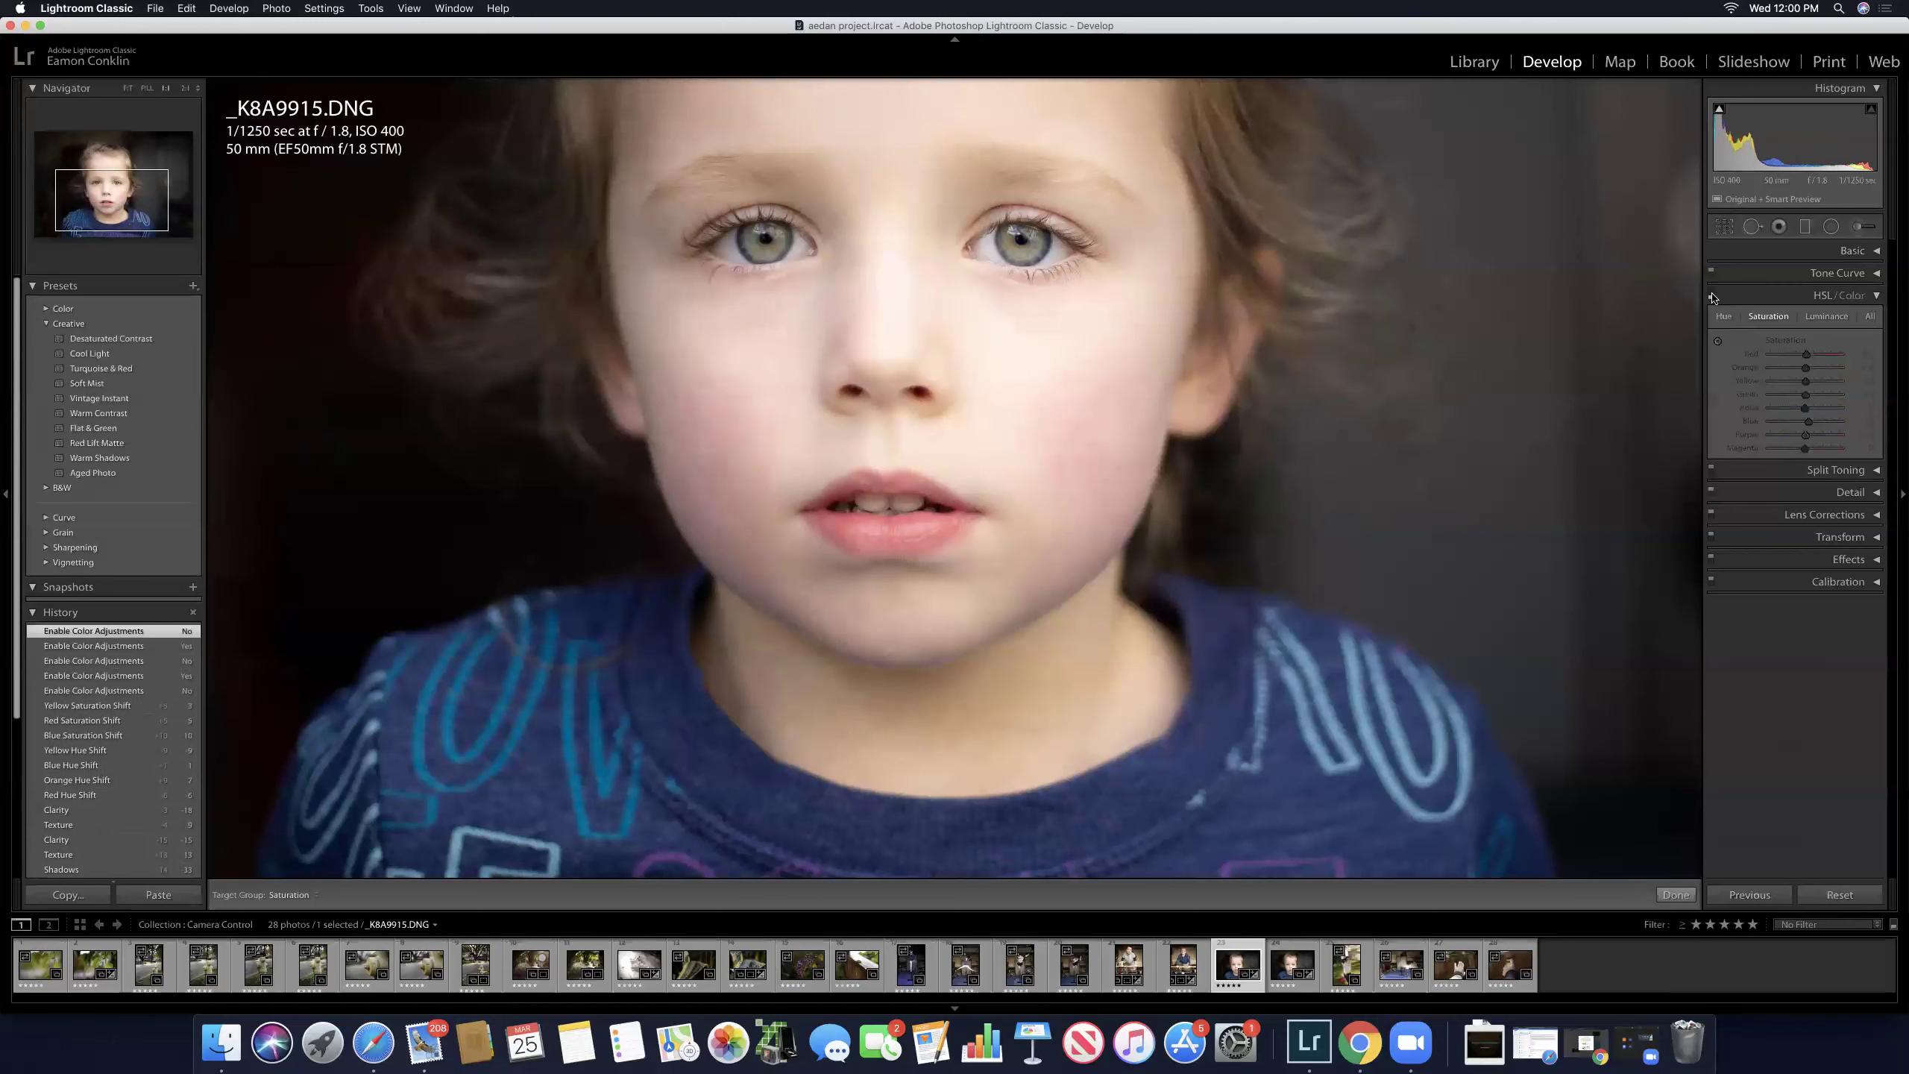
pyautogui.click(1711, 294)
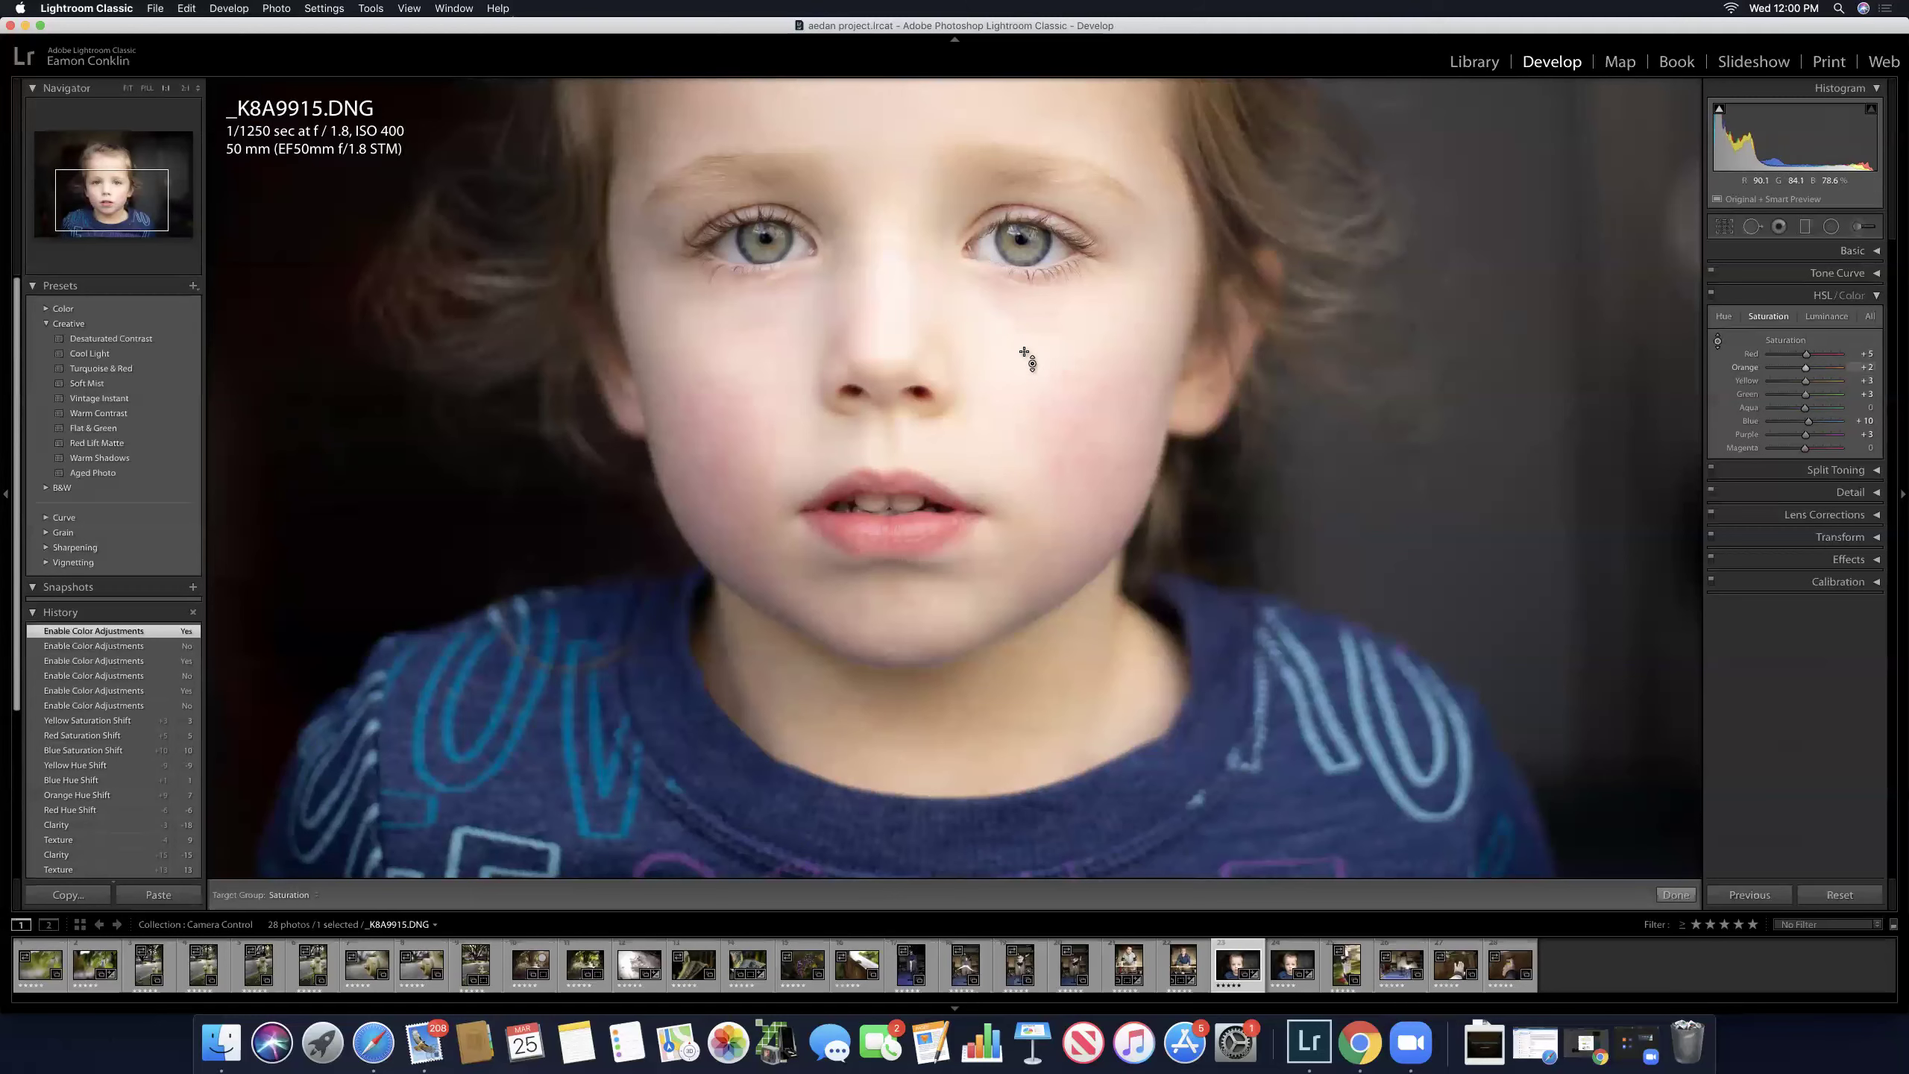
# Step: Lower the Orange saturation to -2 and close the HSL settings
pyautogui.moveTo(1269, 324); pyautogui.dragTo(1307, 331)
pyautogui.click(1877, 298)
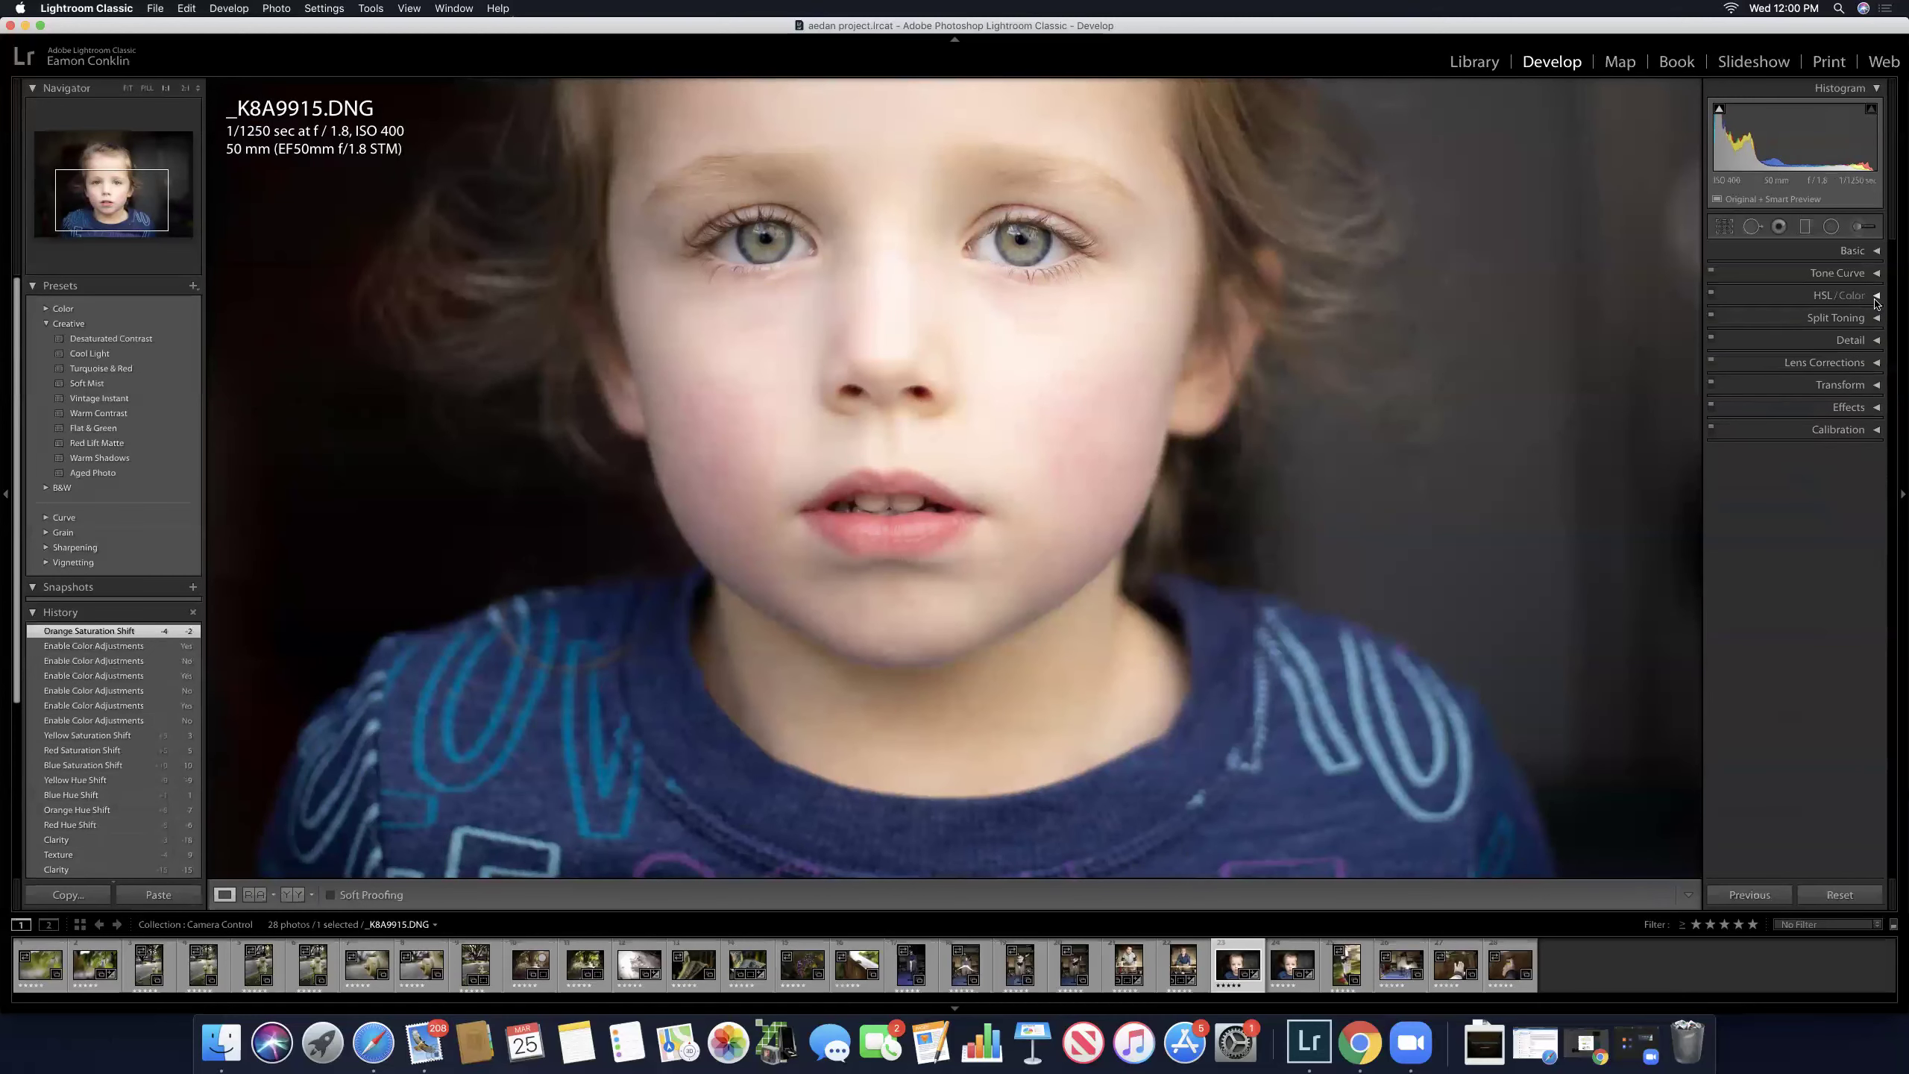
# Step: Start a Radial Filter with Exposure reset to 0.00 and place it over the iris of the child's left eye
pyautogui.scroll(5, 1428, 339)
pyautogui.scroll(1, 1423, 346)
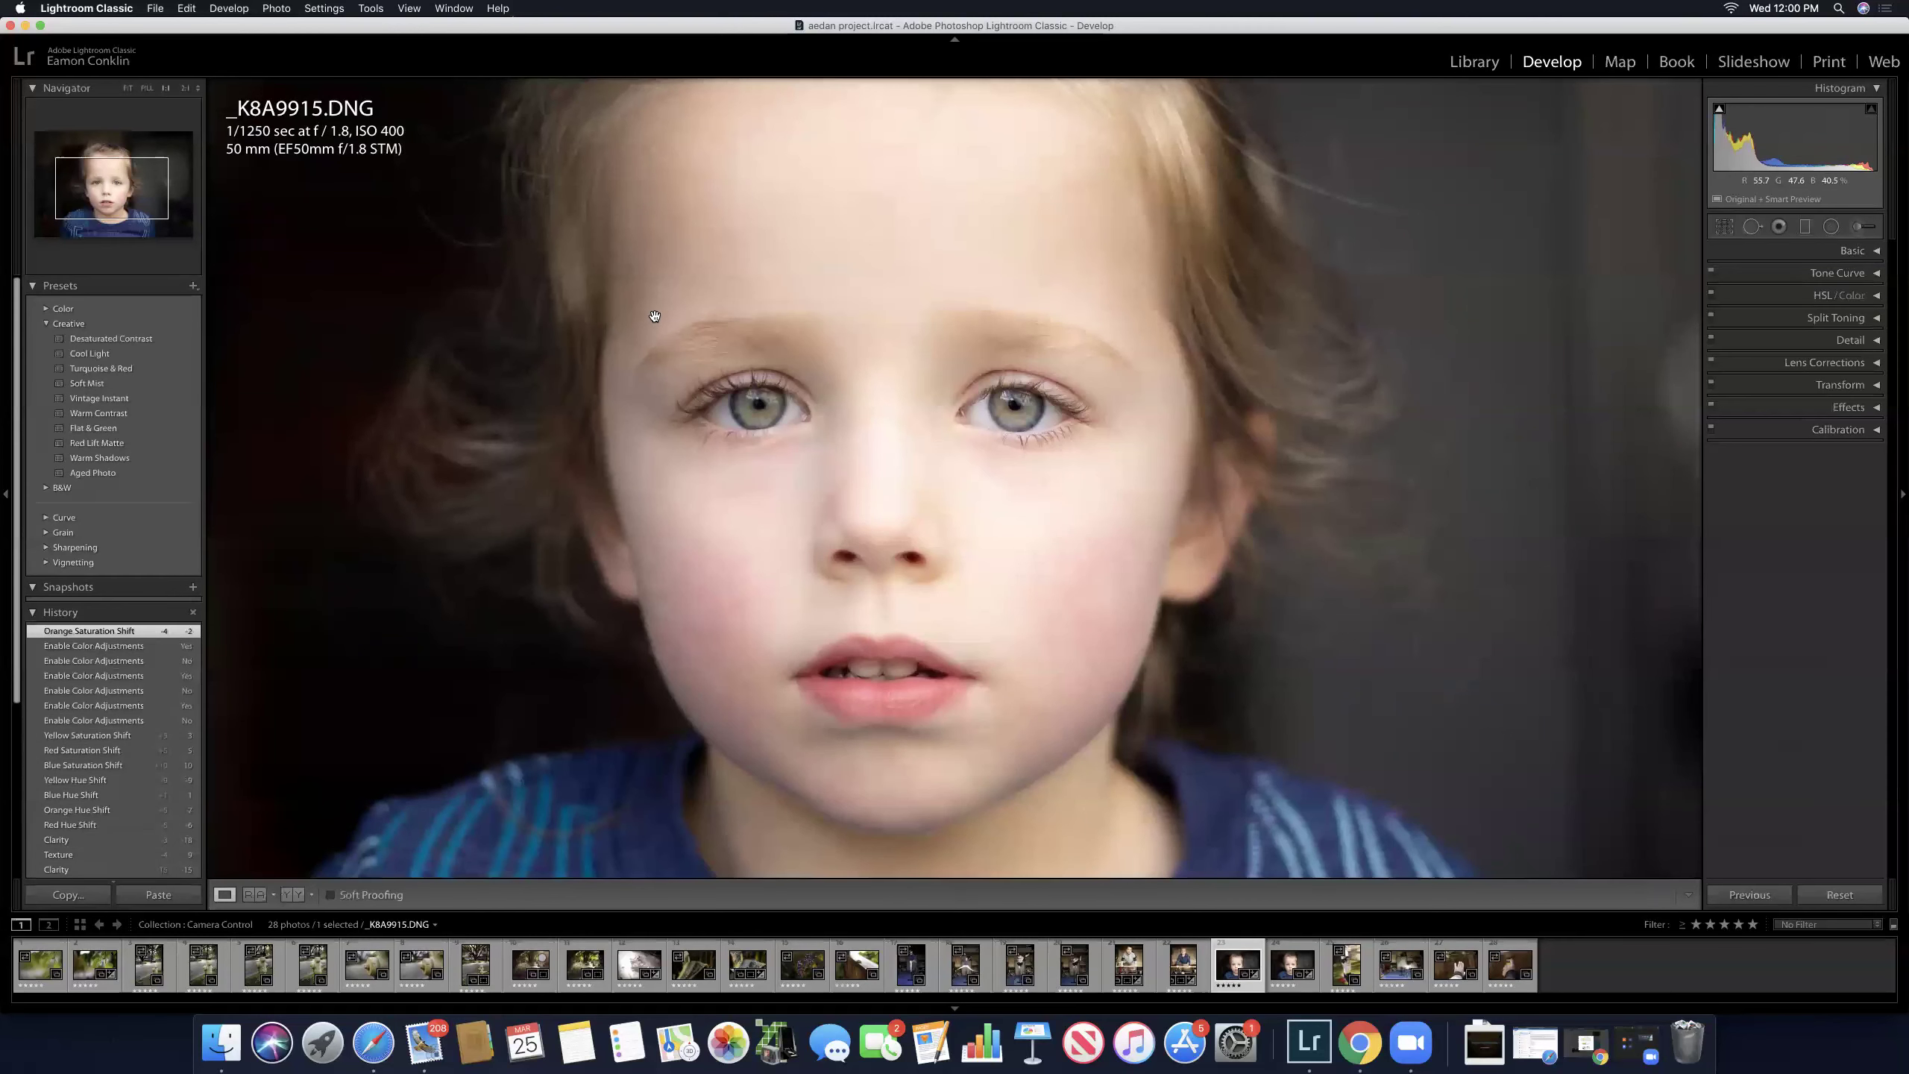
pyautogui.click(185, 88)
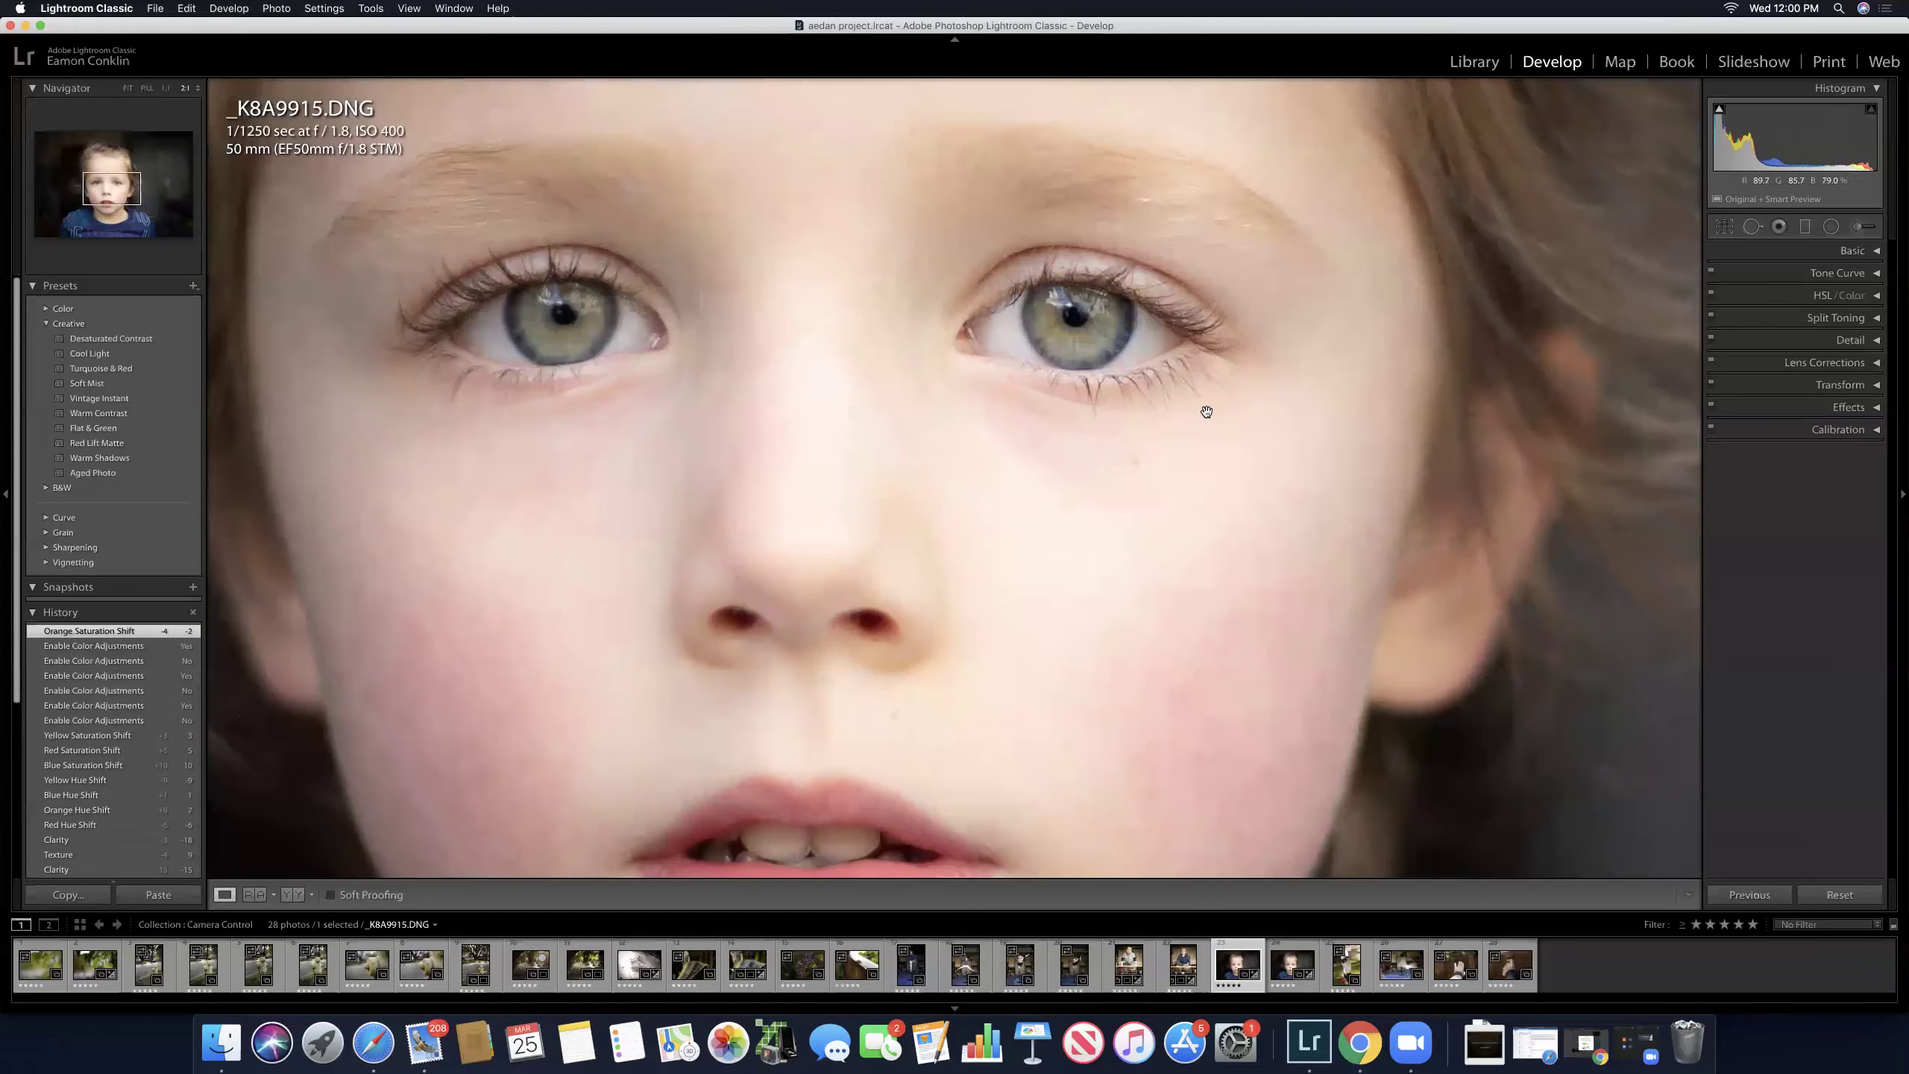
pyautogui.click(1832, 227)
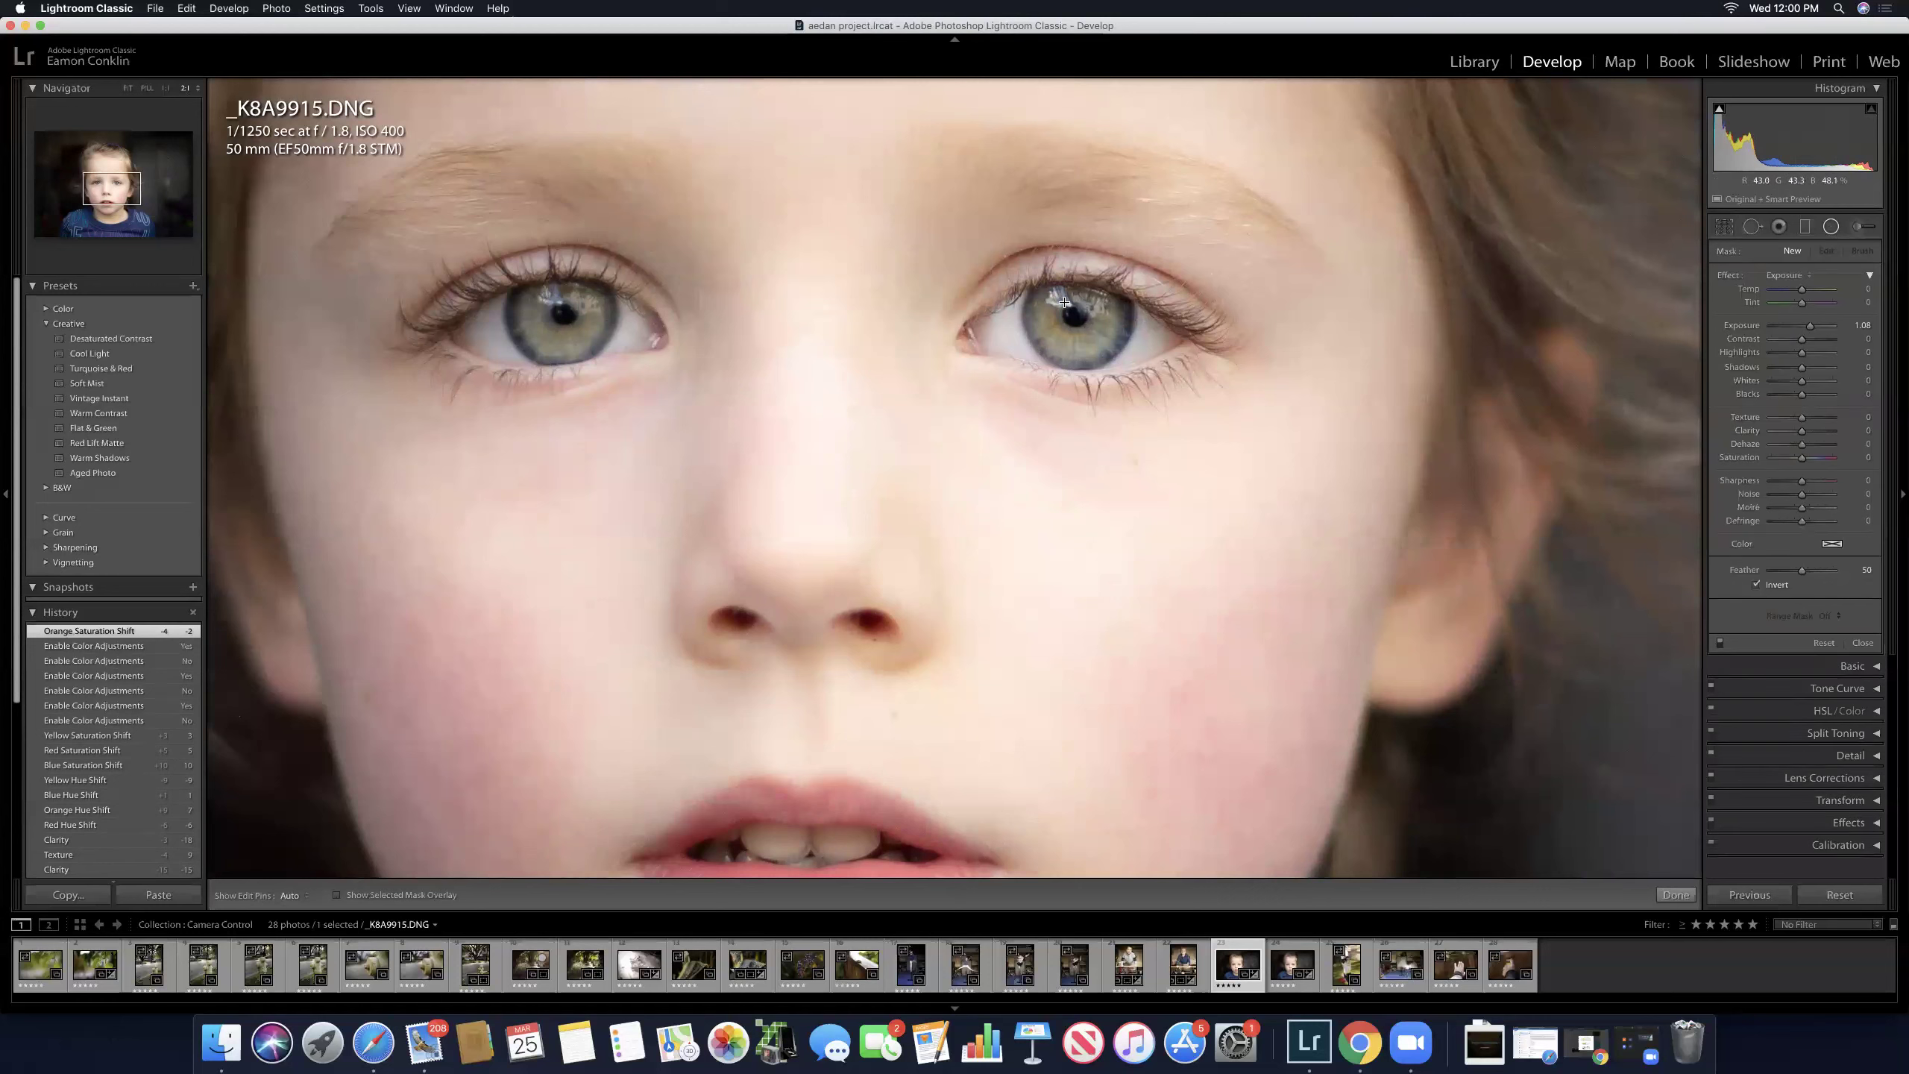
pyautogui.doubleClick(1810, 325)
pyautogui.moveTo(1080, 309)
pyautogui.mouseDown()
pyautogui.moveTo(1137, 354)
pyautogui.moveTo(1076, 323)
pyautogui.mouseUp()
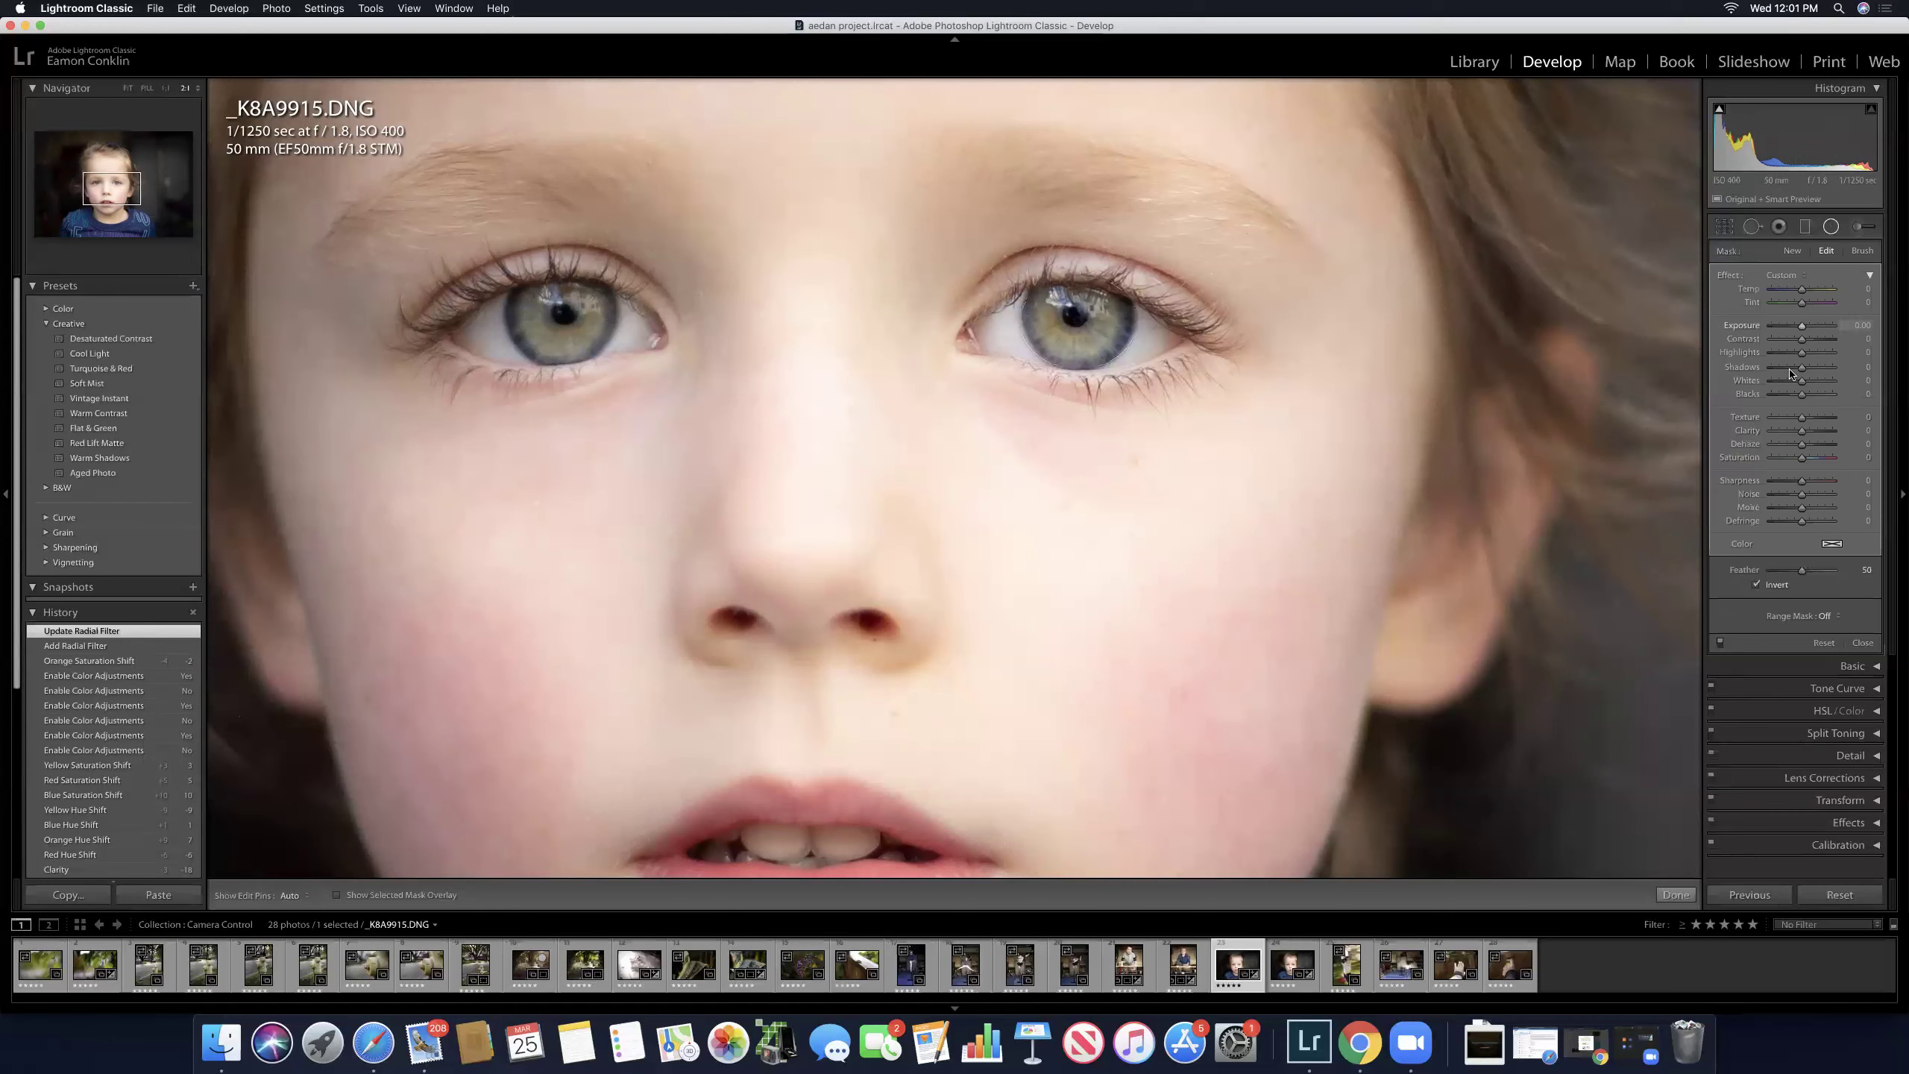
# Step: In the eye's radial filter, set Whites to 68, Blacks to -23 and Tint to -21, with a slightly cooler Temp
pyautogui.moveTo(1802, 380)
pyautogui.mouseDown()
pyautogui.moveTo(1823, 389)
pyautogui.moveTo(1792, 397)
pyautogui.mouseUp()
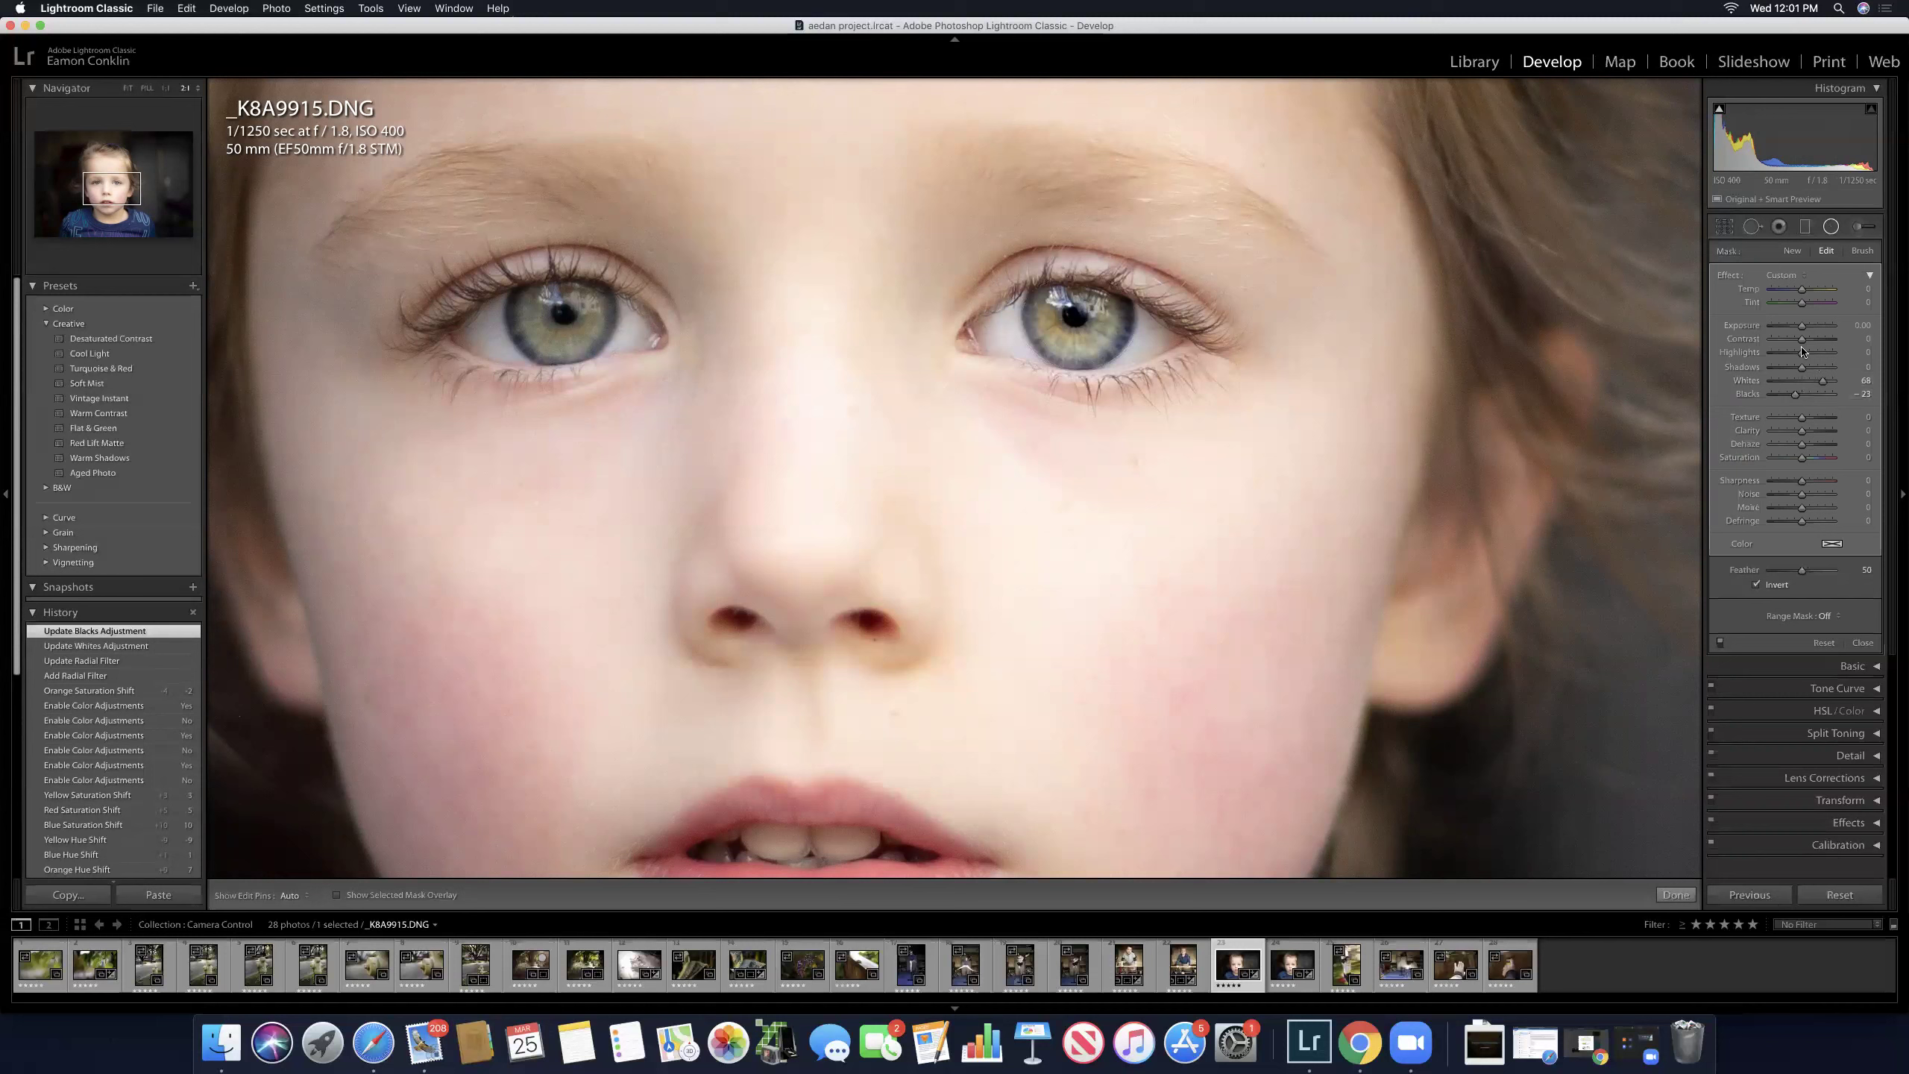
pyautogui.moveTo(1802, 290); pyautogui.dragTo(1794, 305)
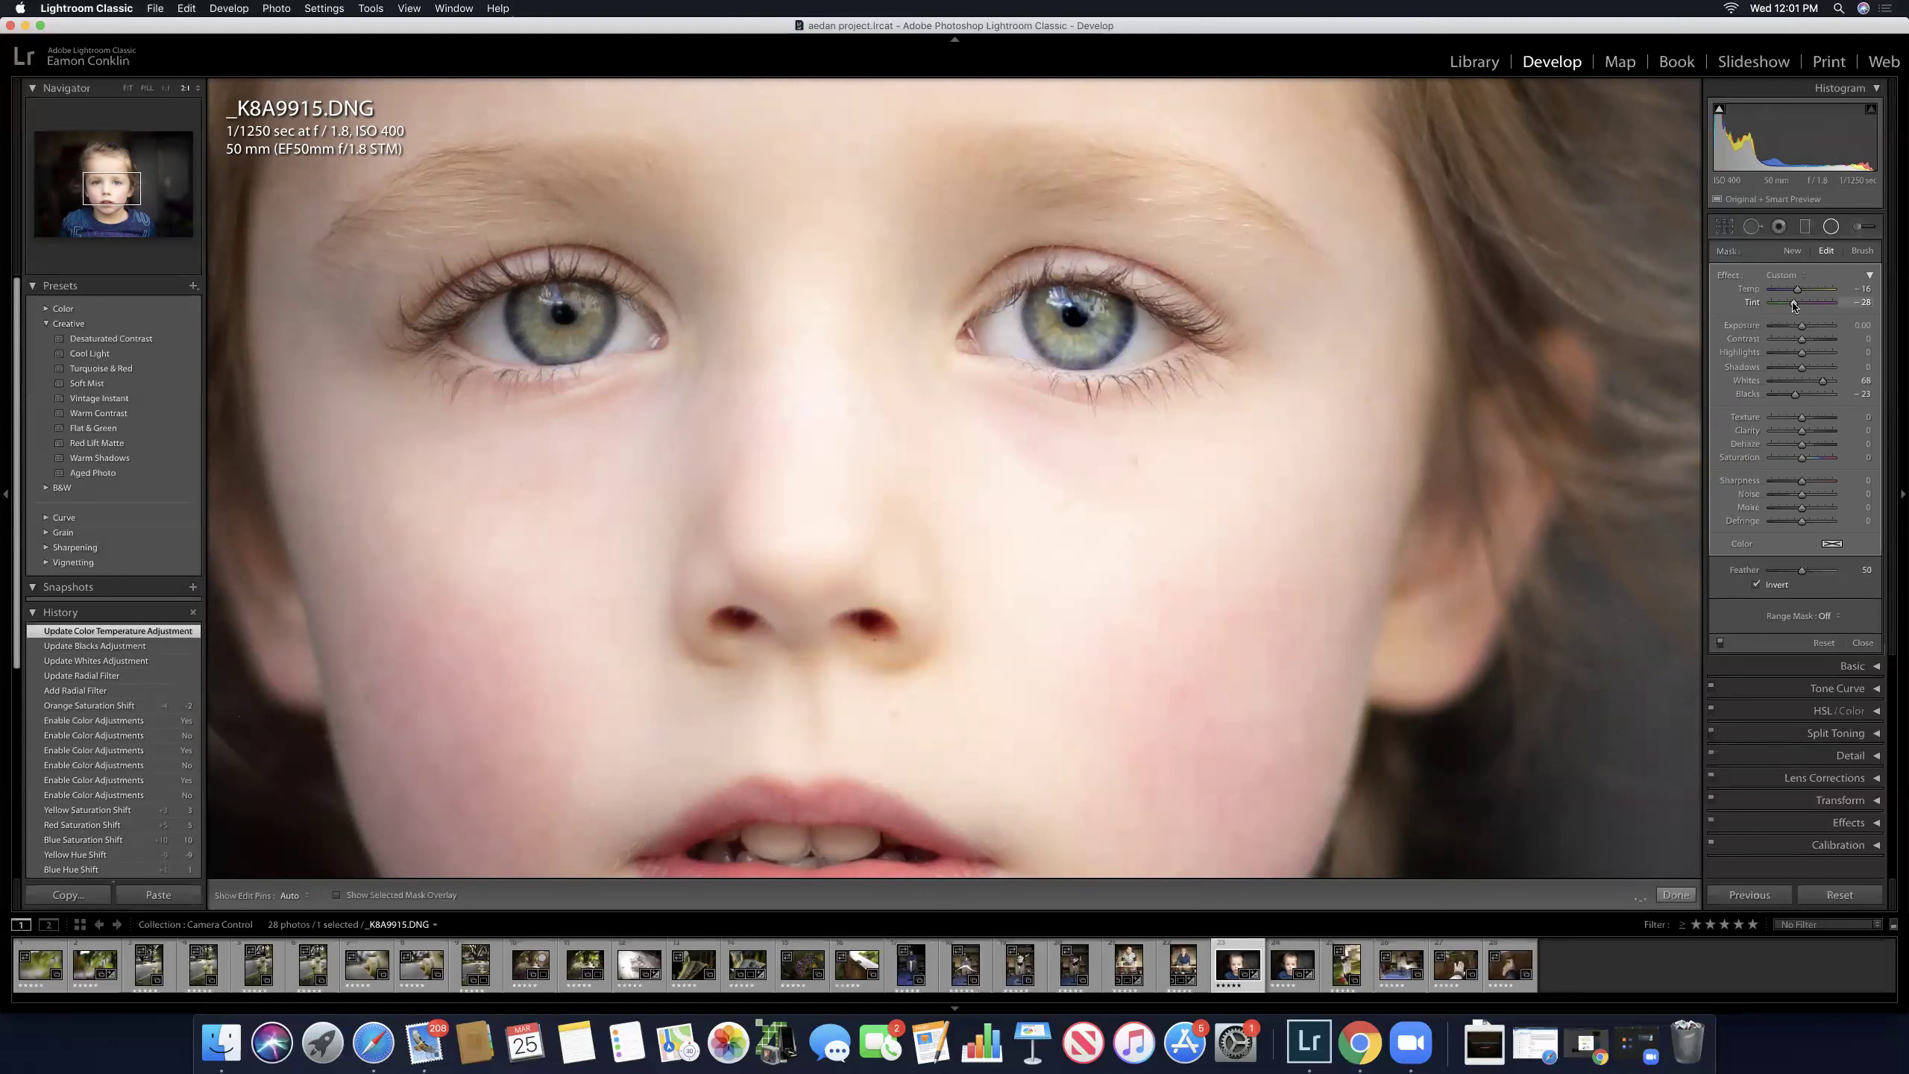
pyautogui.moveTo(1793, 305); pyautogui.dragTo(1812, 342)
# Step: Reset the radial filter's Exposure to 0.00 and set Contrast to 39, Sharpness to 33, Clarity to 21 and Saturation to 27
pyautogui.doubleClick(1799, 328)
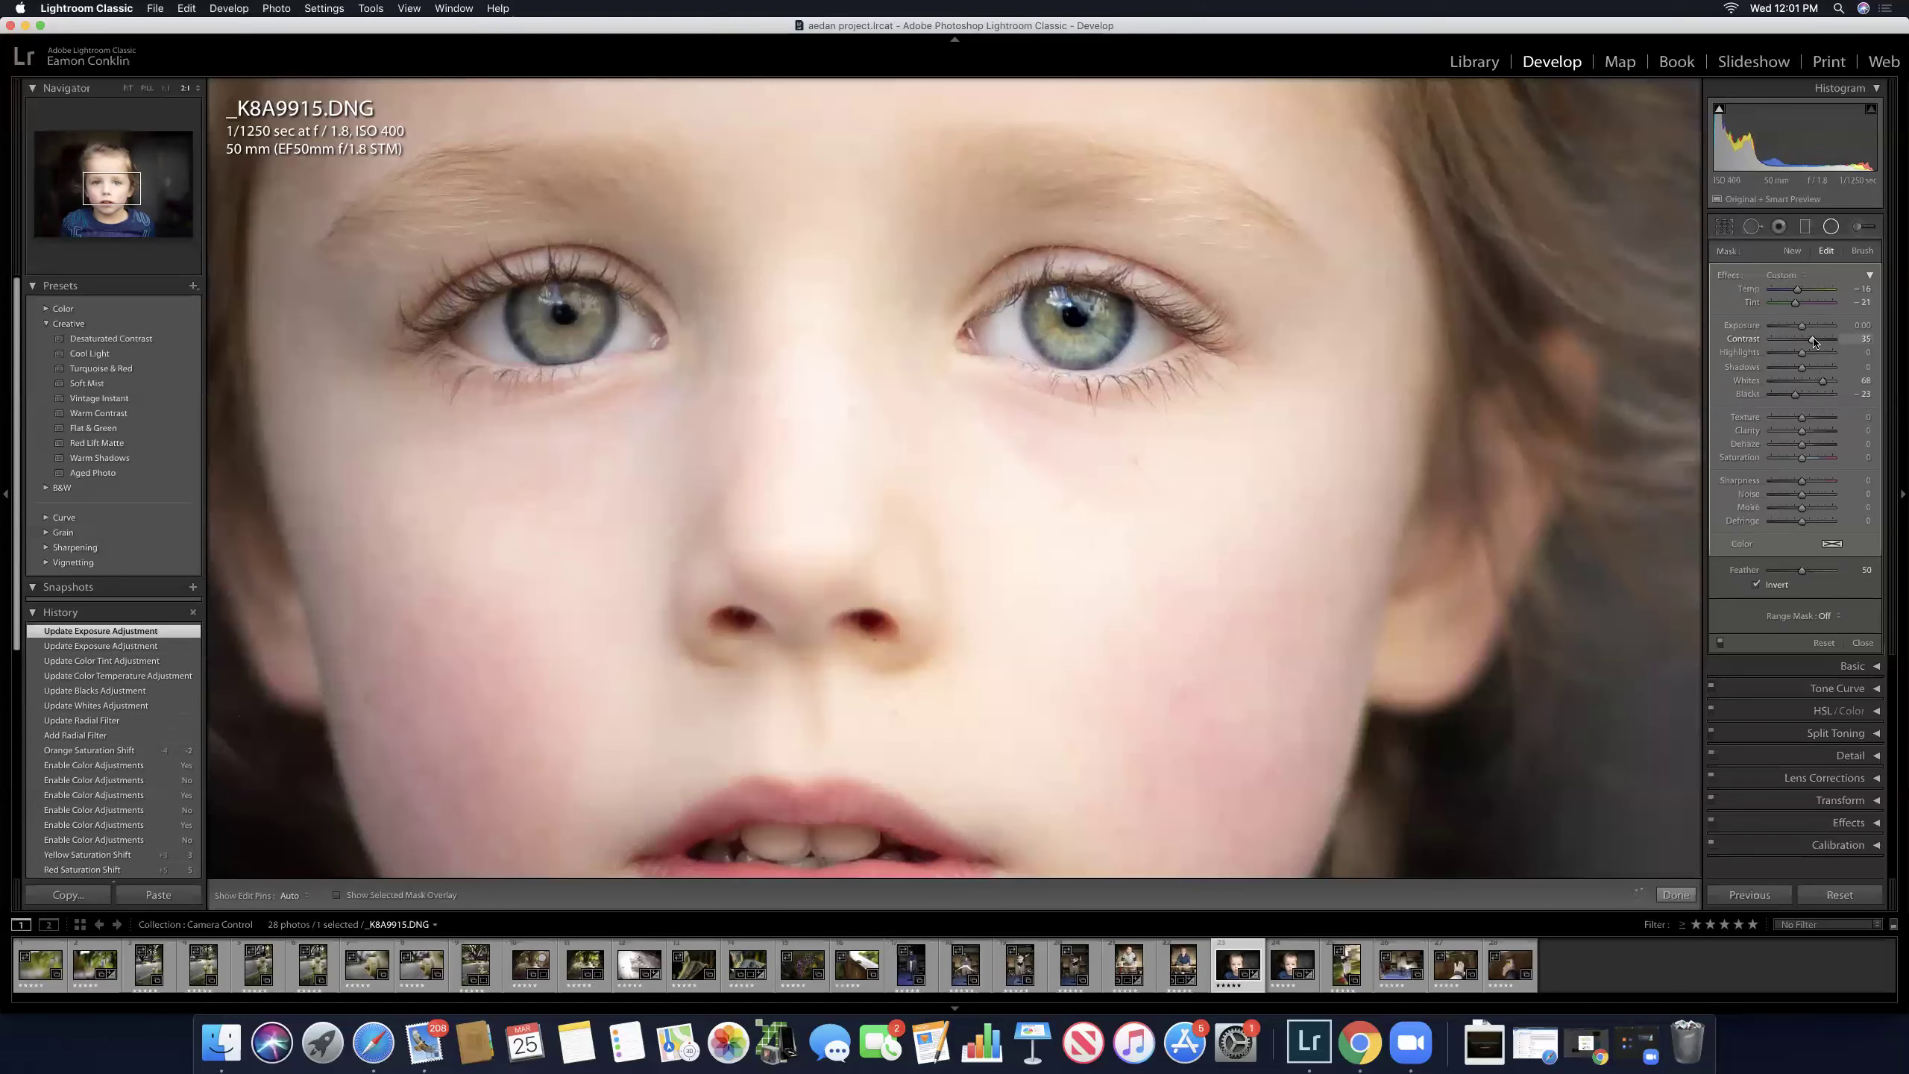
pyautogui.moveTo(1814, 343); pyautogui.dragTo(1814, 342)
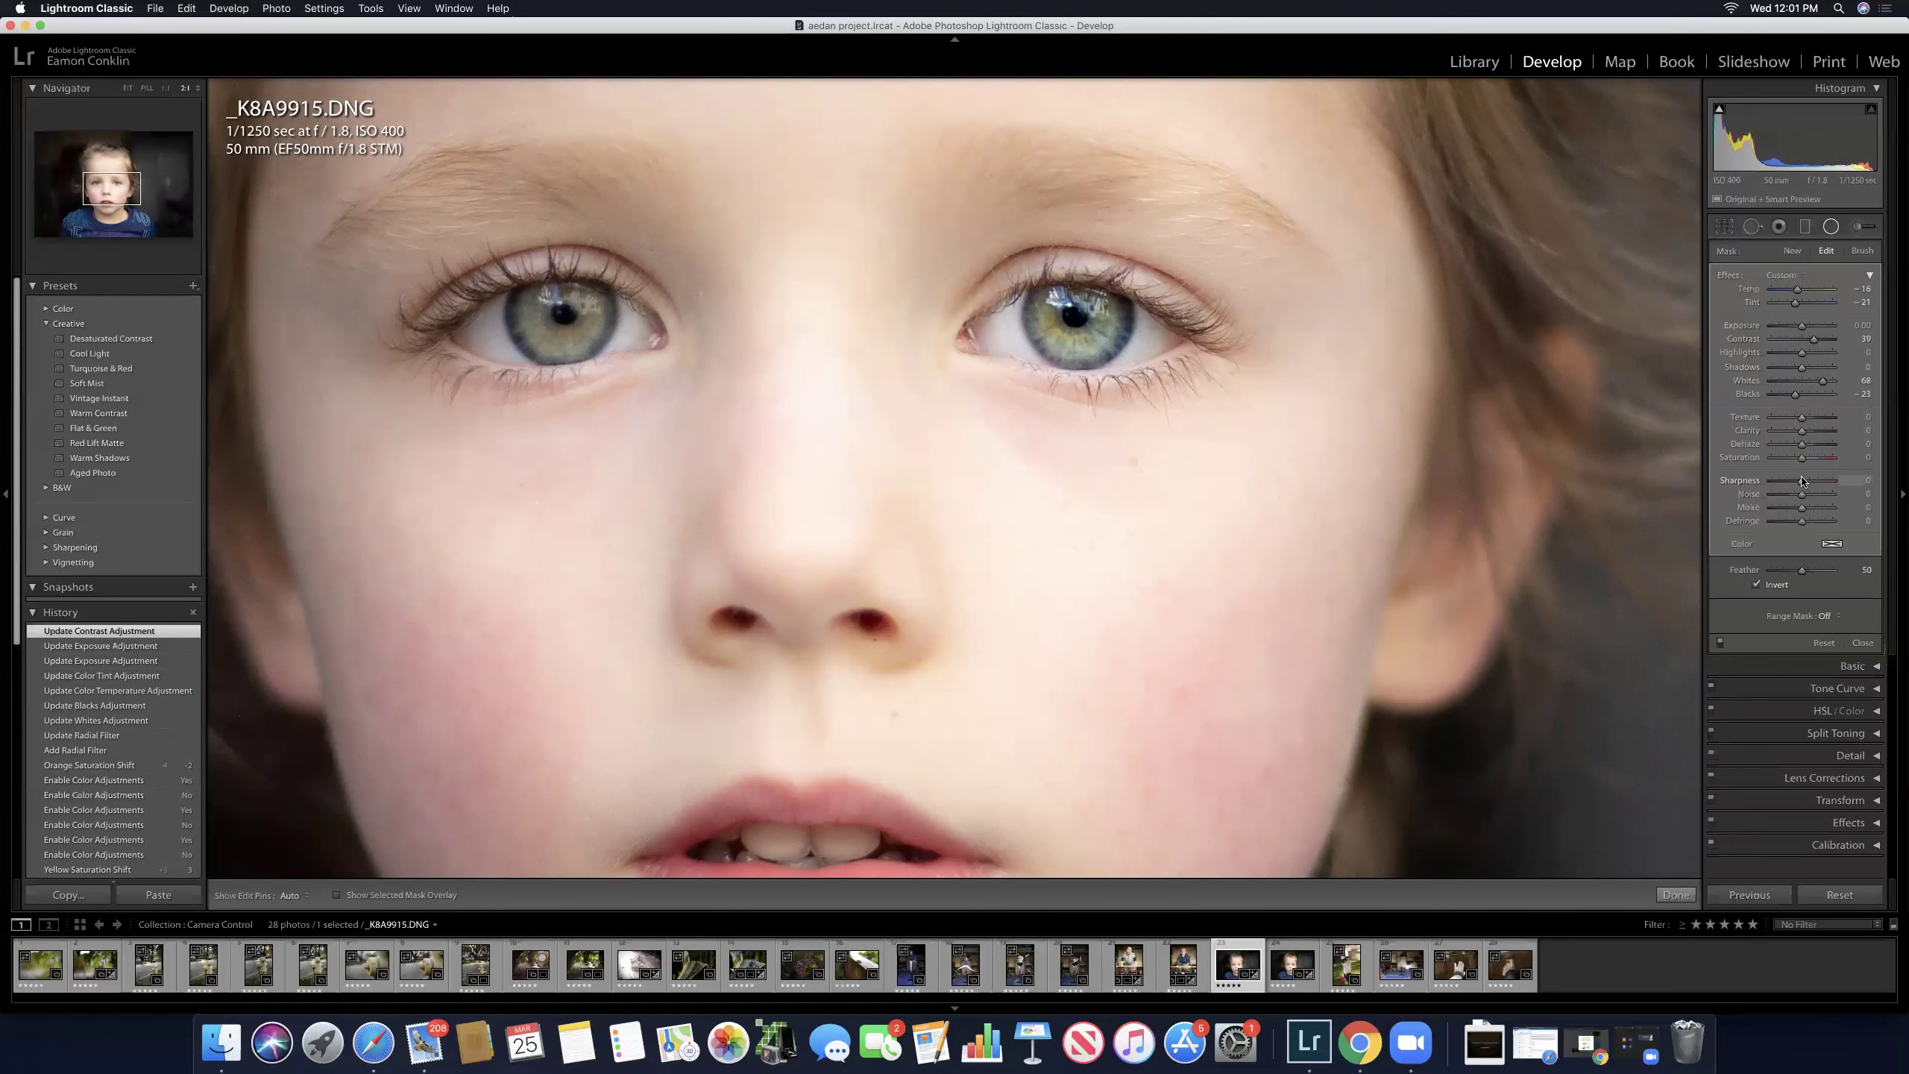
pyautogui.moveTo(1805, 481); pyautogui.dragTo(1806, 434)
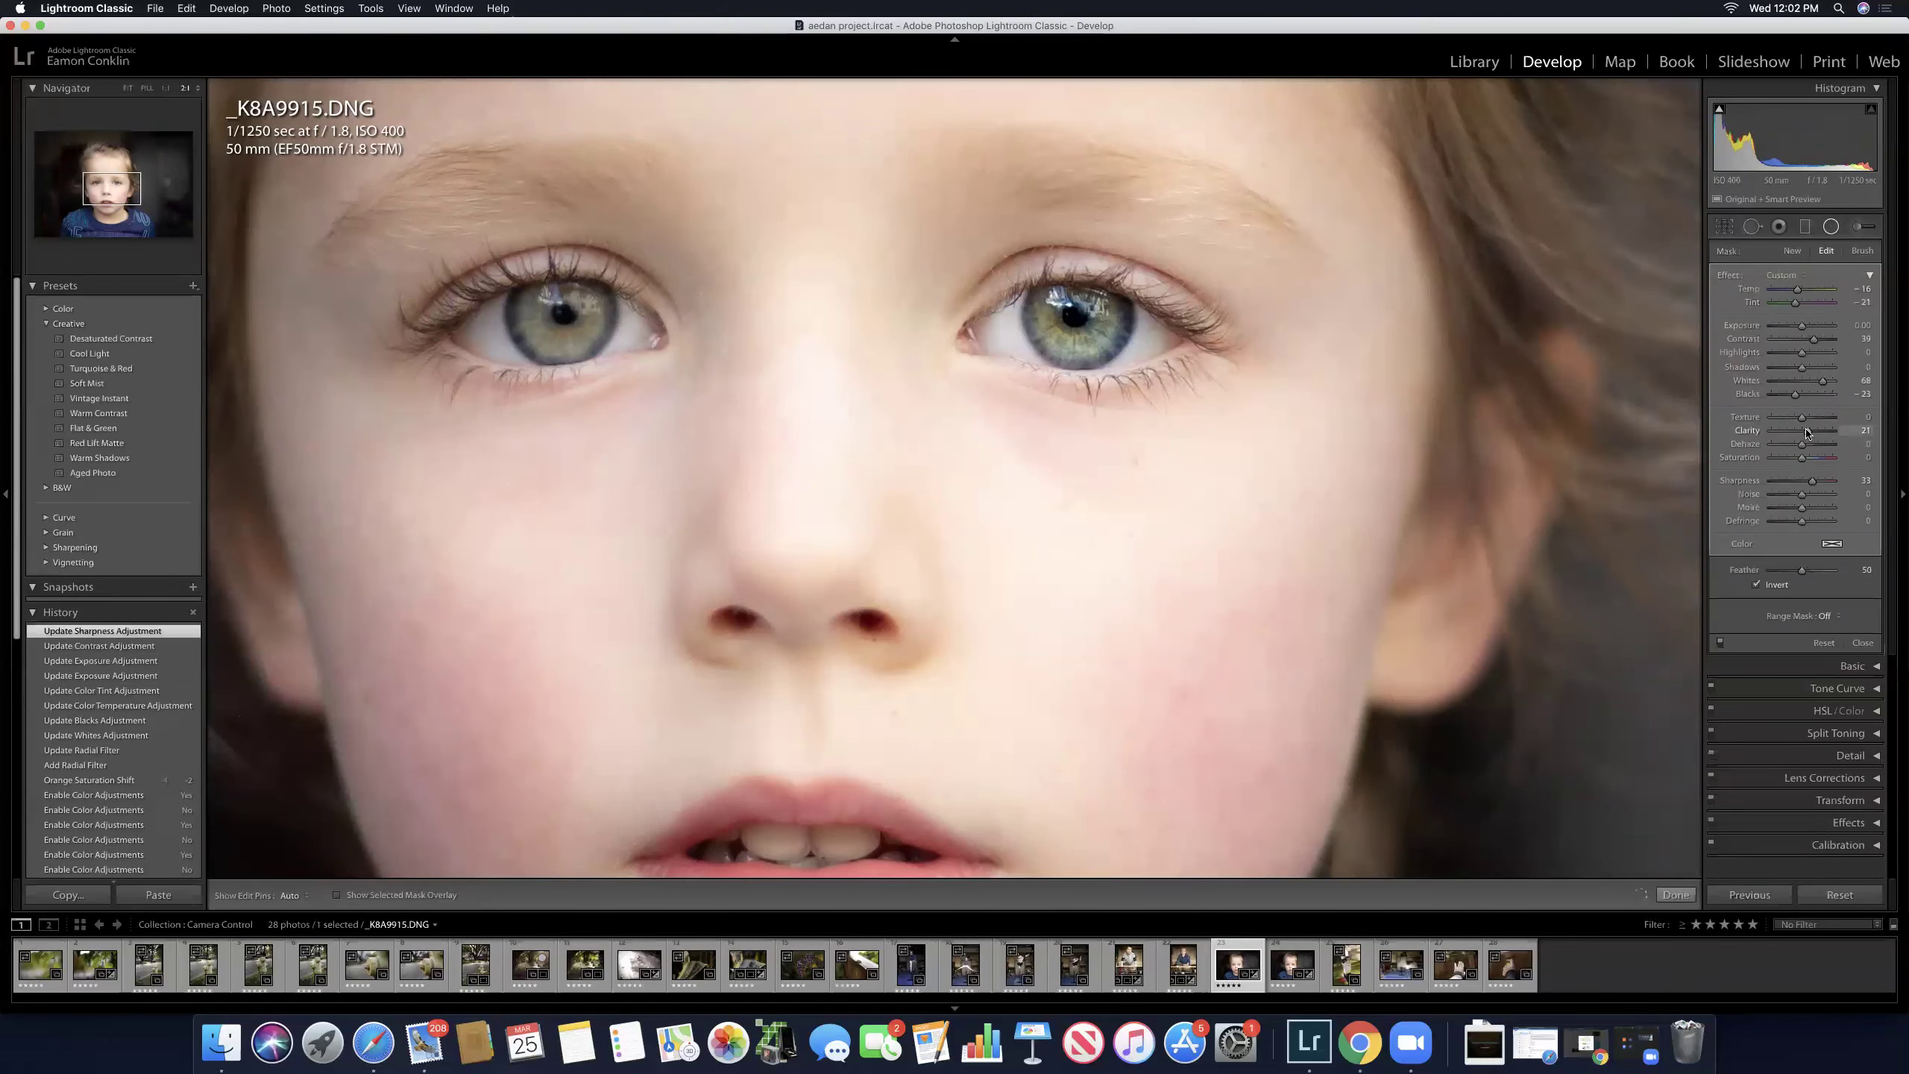
pyautogui.moveTo(1806, 432); pyautogui.dragTo(1811, 460)
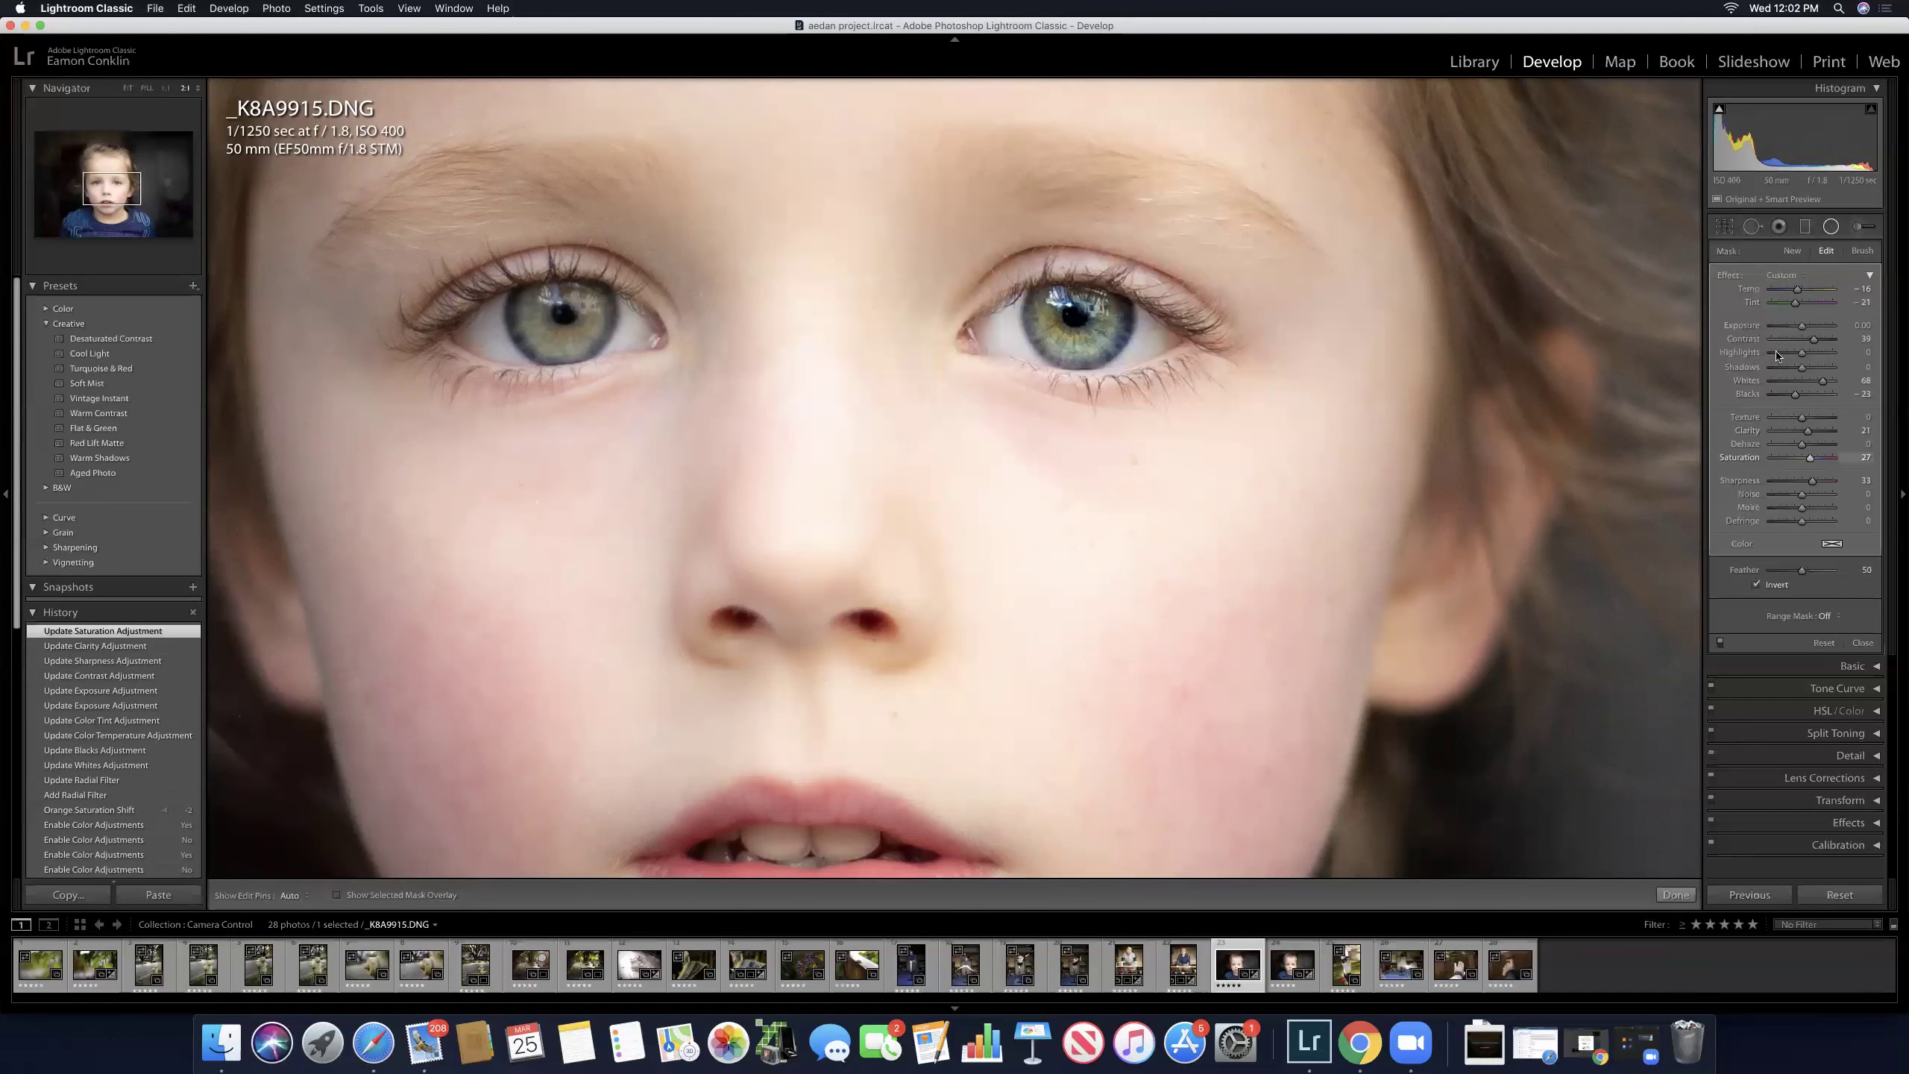
# Step: Compare the eye with the radial filter disabled and enabled several times, leaving it enabled
pyautogui.click(1720, 642)
pyautogui.click(1720, 642)
pyautogui.click(1720, 642)
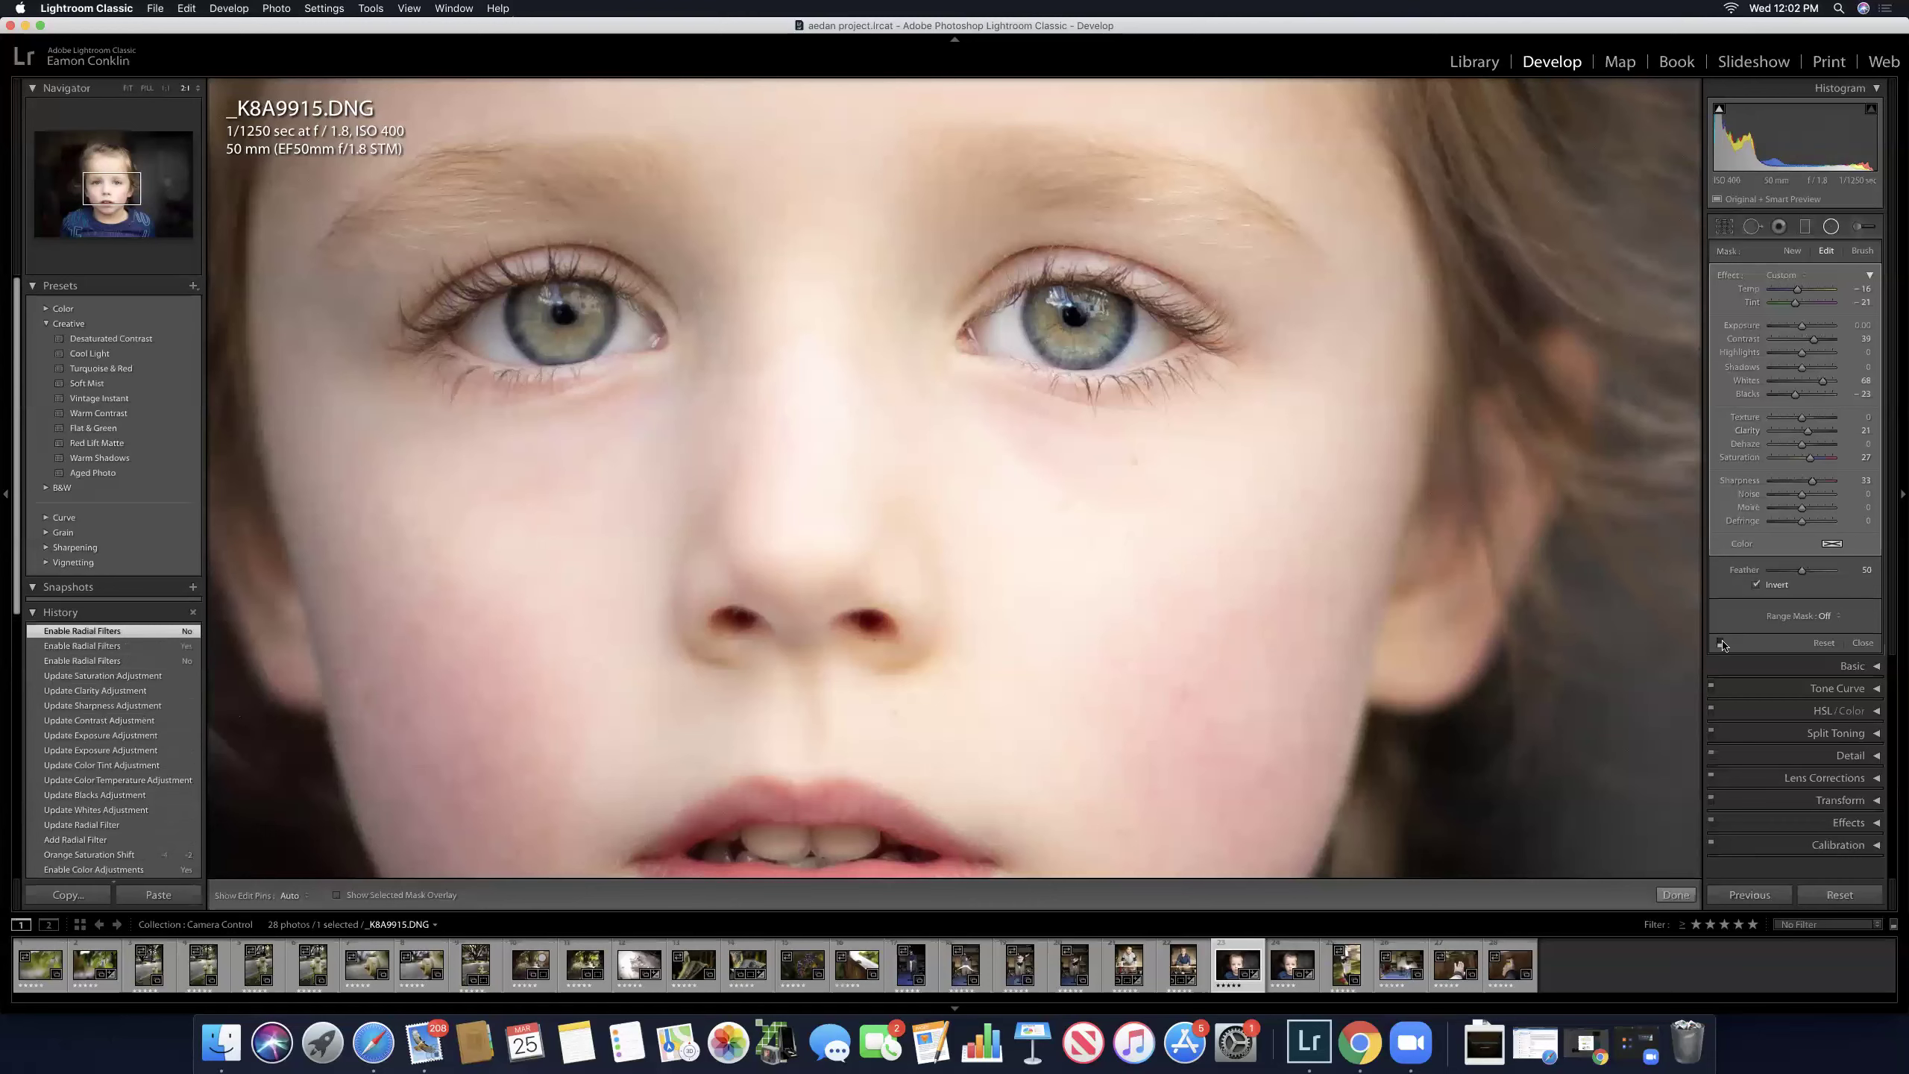
pyautogui.click(1720, 642)
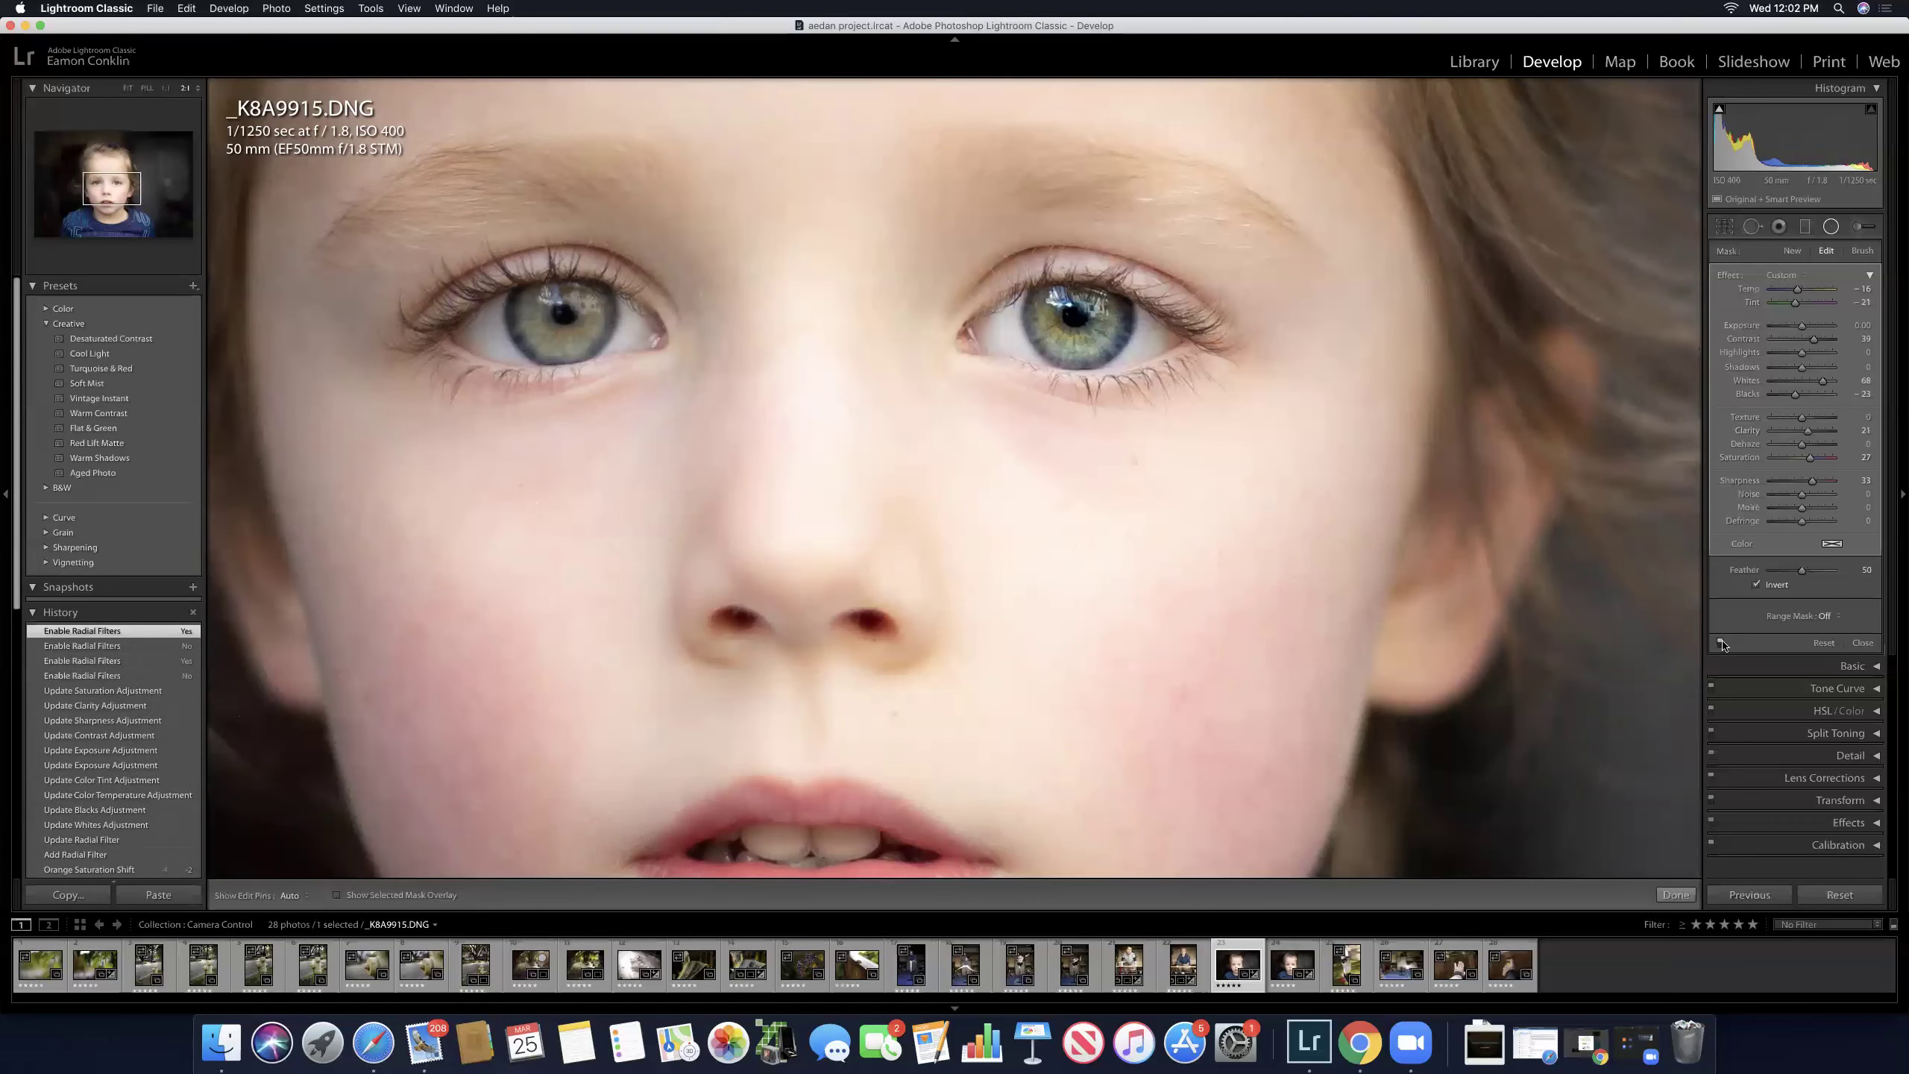
pyautogui.click(1720, 642)
pyautogui.click(1720, 642)
pyautogui.click(1721, 642)
pyautogui.click(1720, 642)
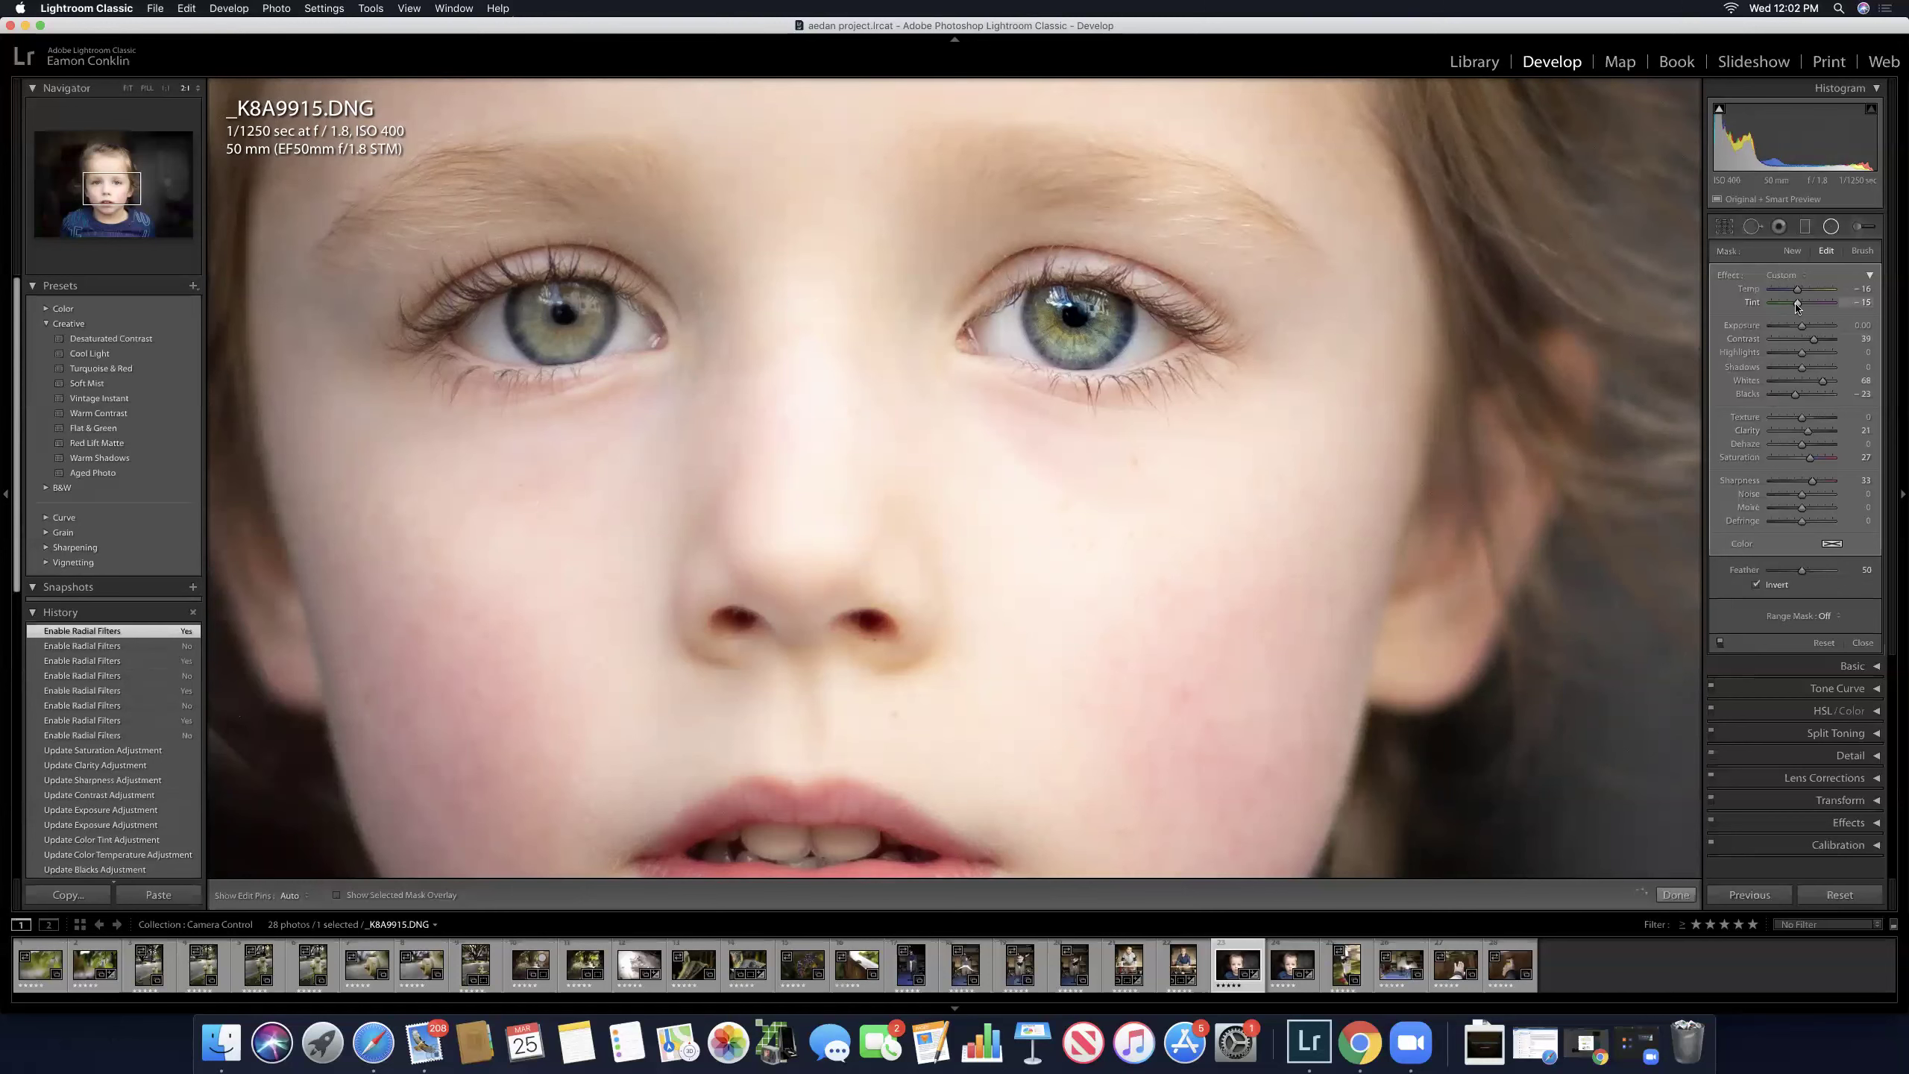
# Step: Set the radial filter's Tint to -12 and compare the eye with the filter disabled and enabled
pyautogui.moveTo(1797, 305); pyautogui.dragTo(1799, 306)
pyautogui.click(1720, 642)
pyautogui.click(1720, 642)
pyautogui.click(1720, 642)
pyautogui.click(1720, 642)
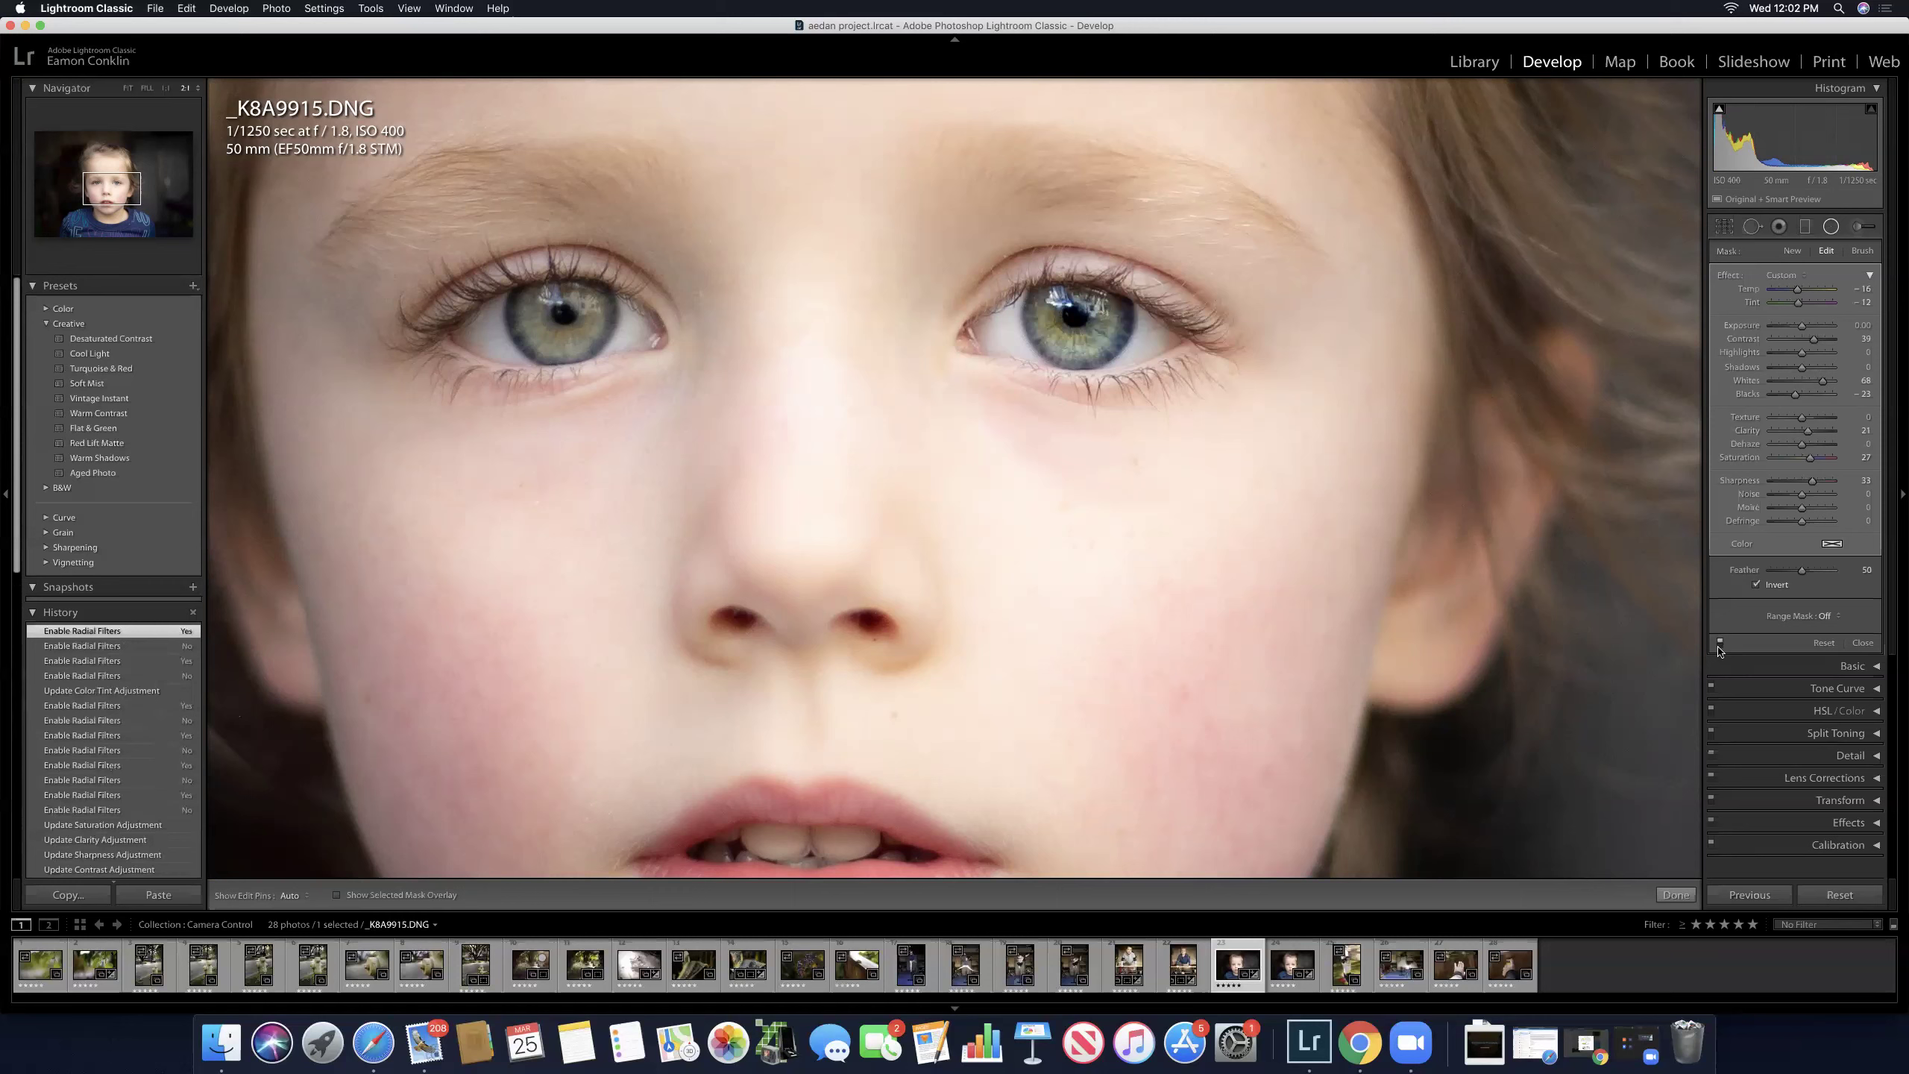
pyautogui.click(1720, 642)
pyautogui.click(1720, 642)
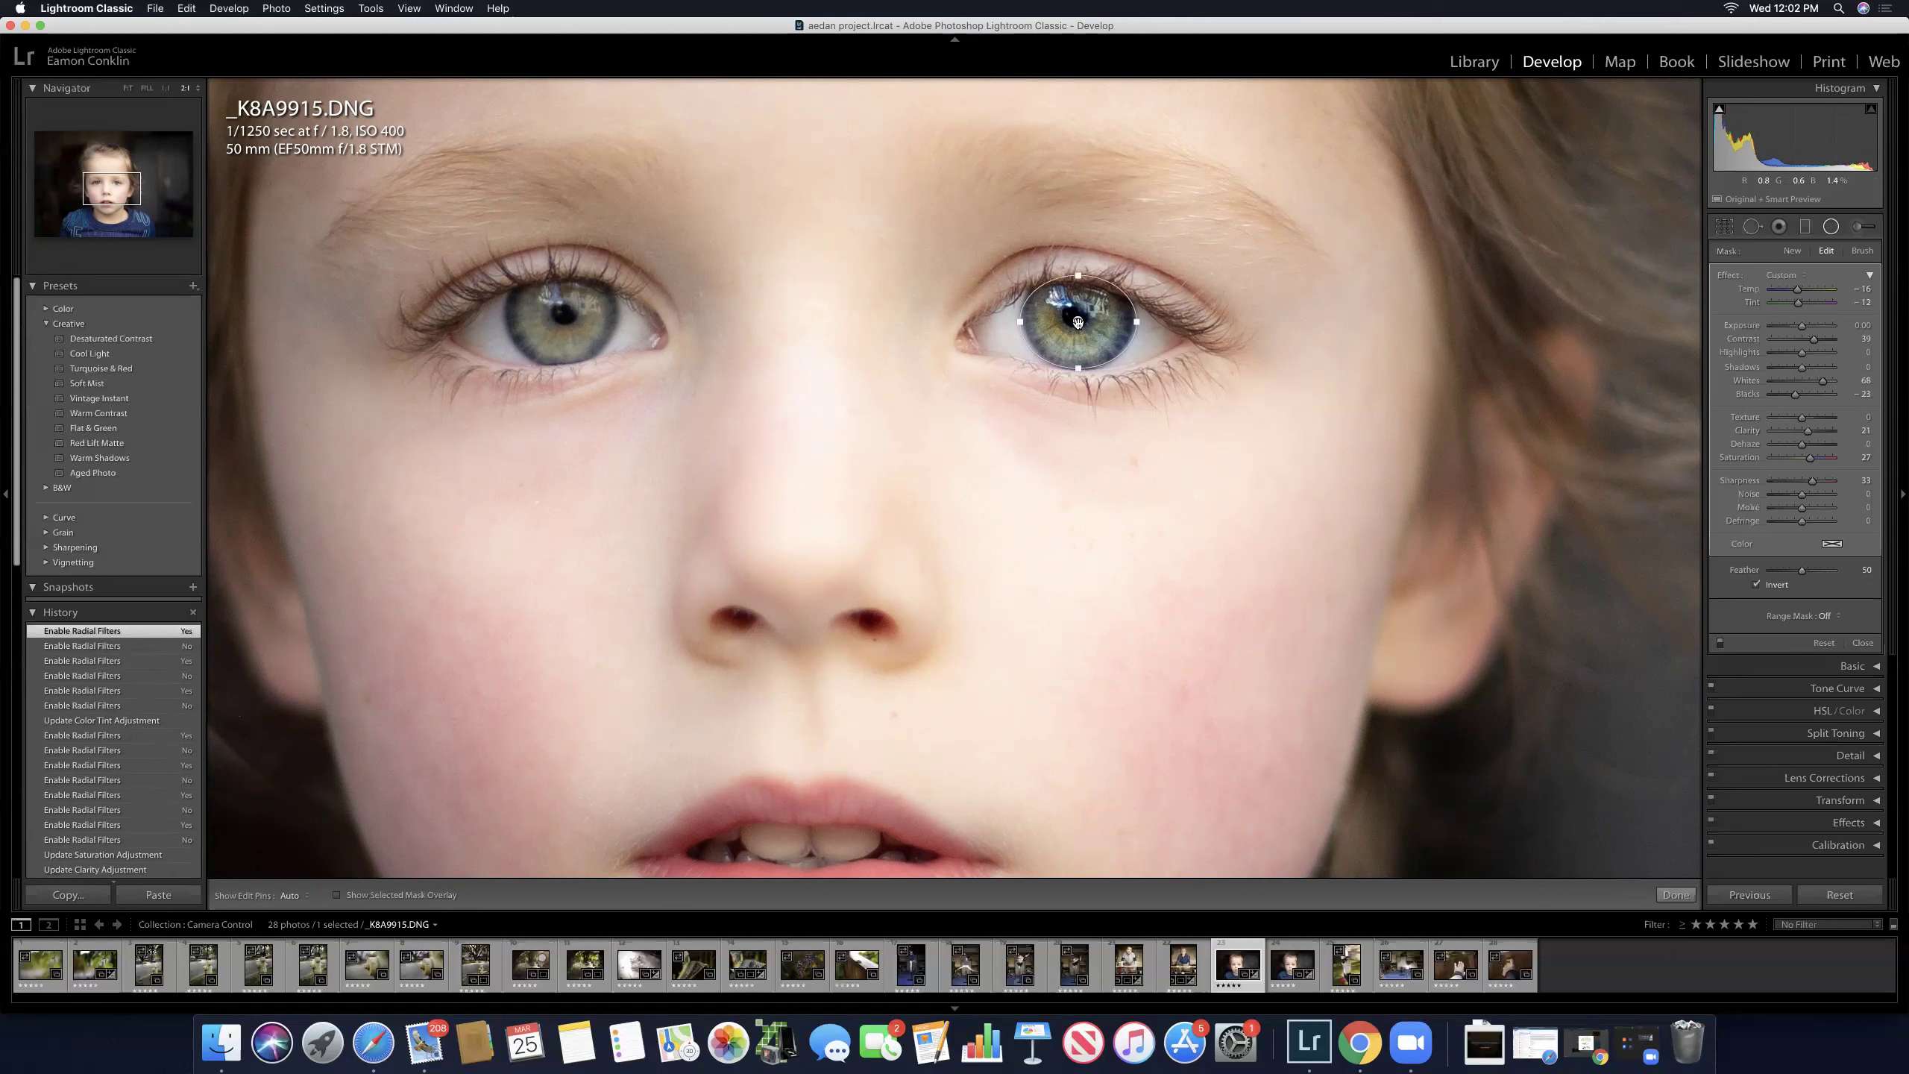
# Step: Duplicate the radial filter onto the iris of the child's right eye and set the copy's Feather to 25
pyautogui.rightClick(1078, 322)
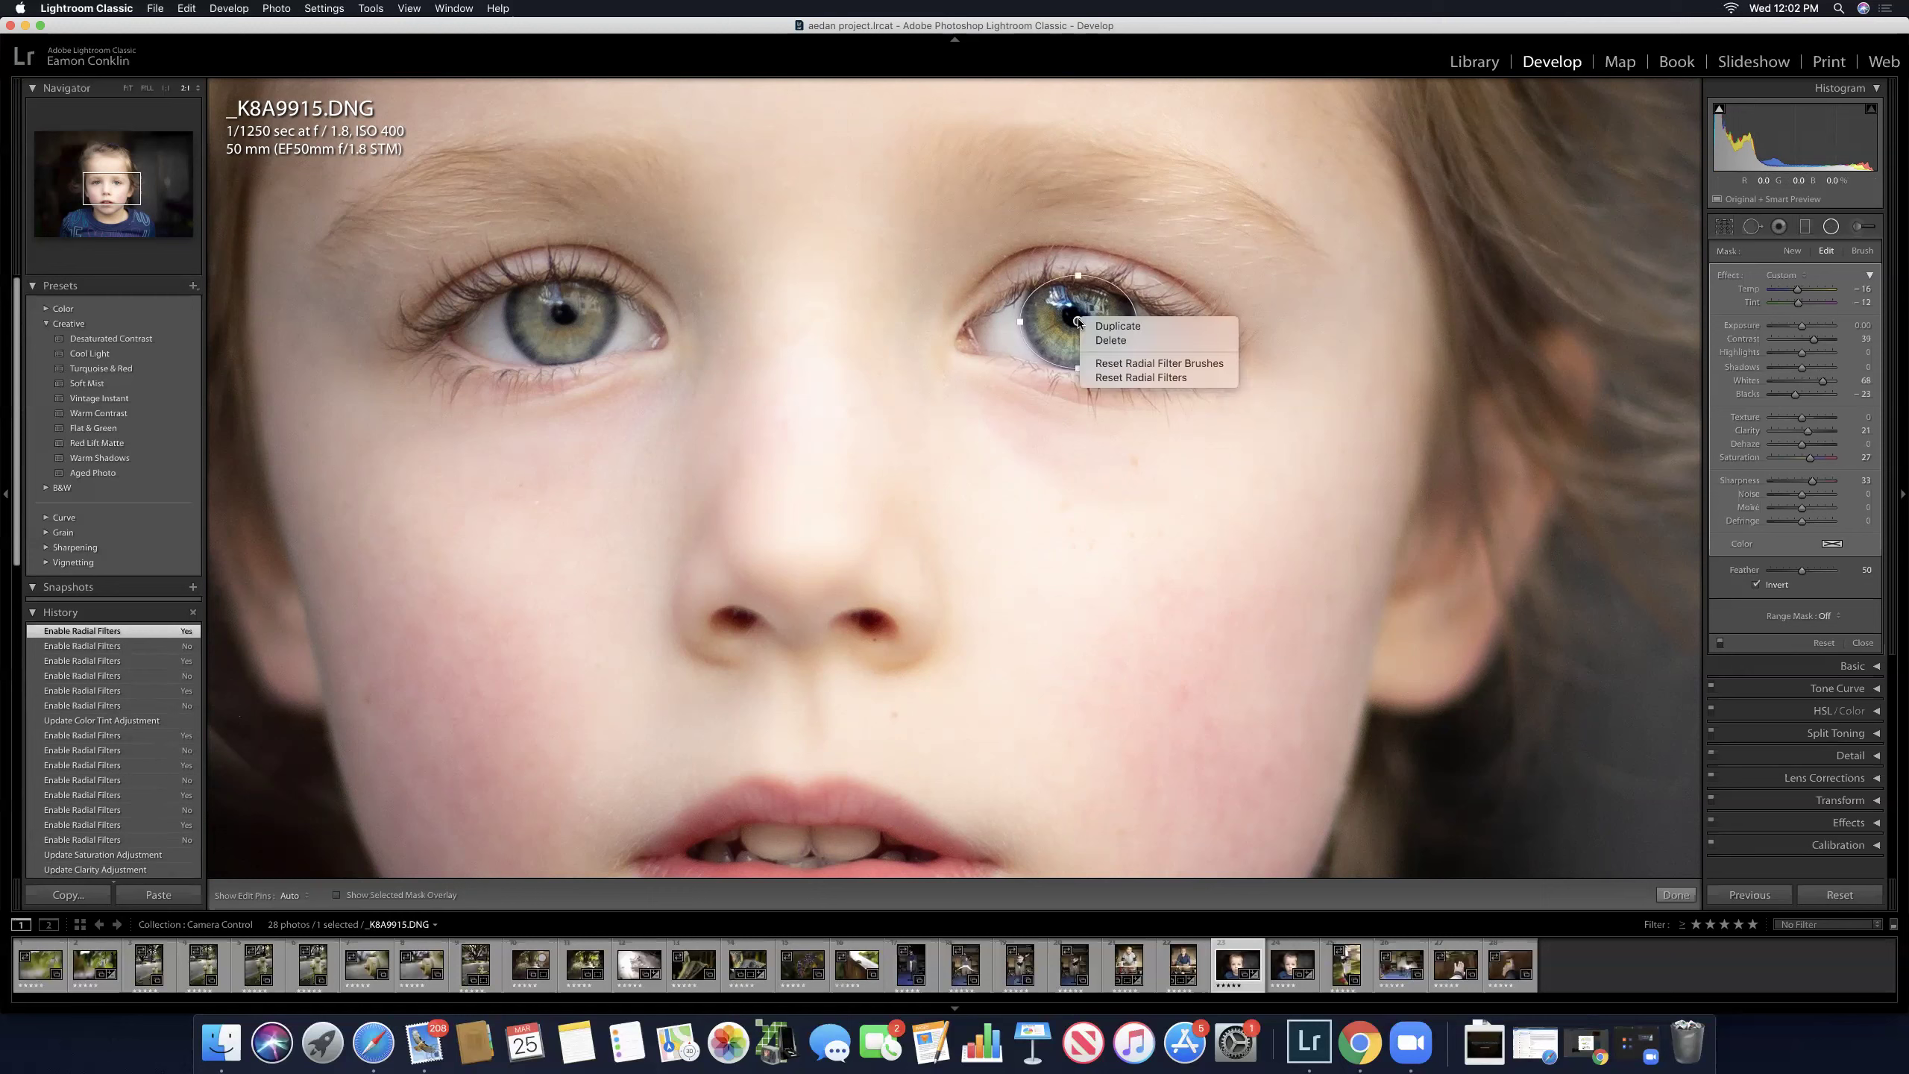
pyautogui.click(1116, 326)
pyautogui.moveTo(1076, 321); pyautogui.dragTo(621, 326)
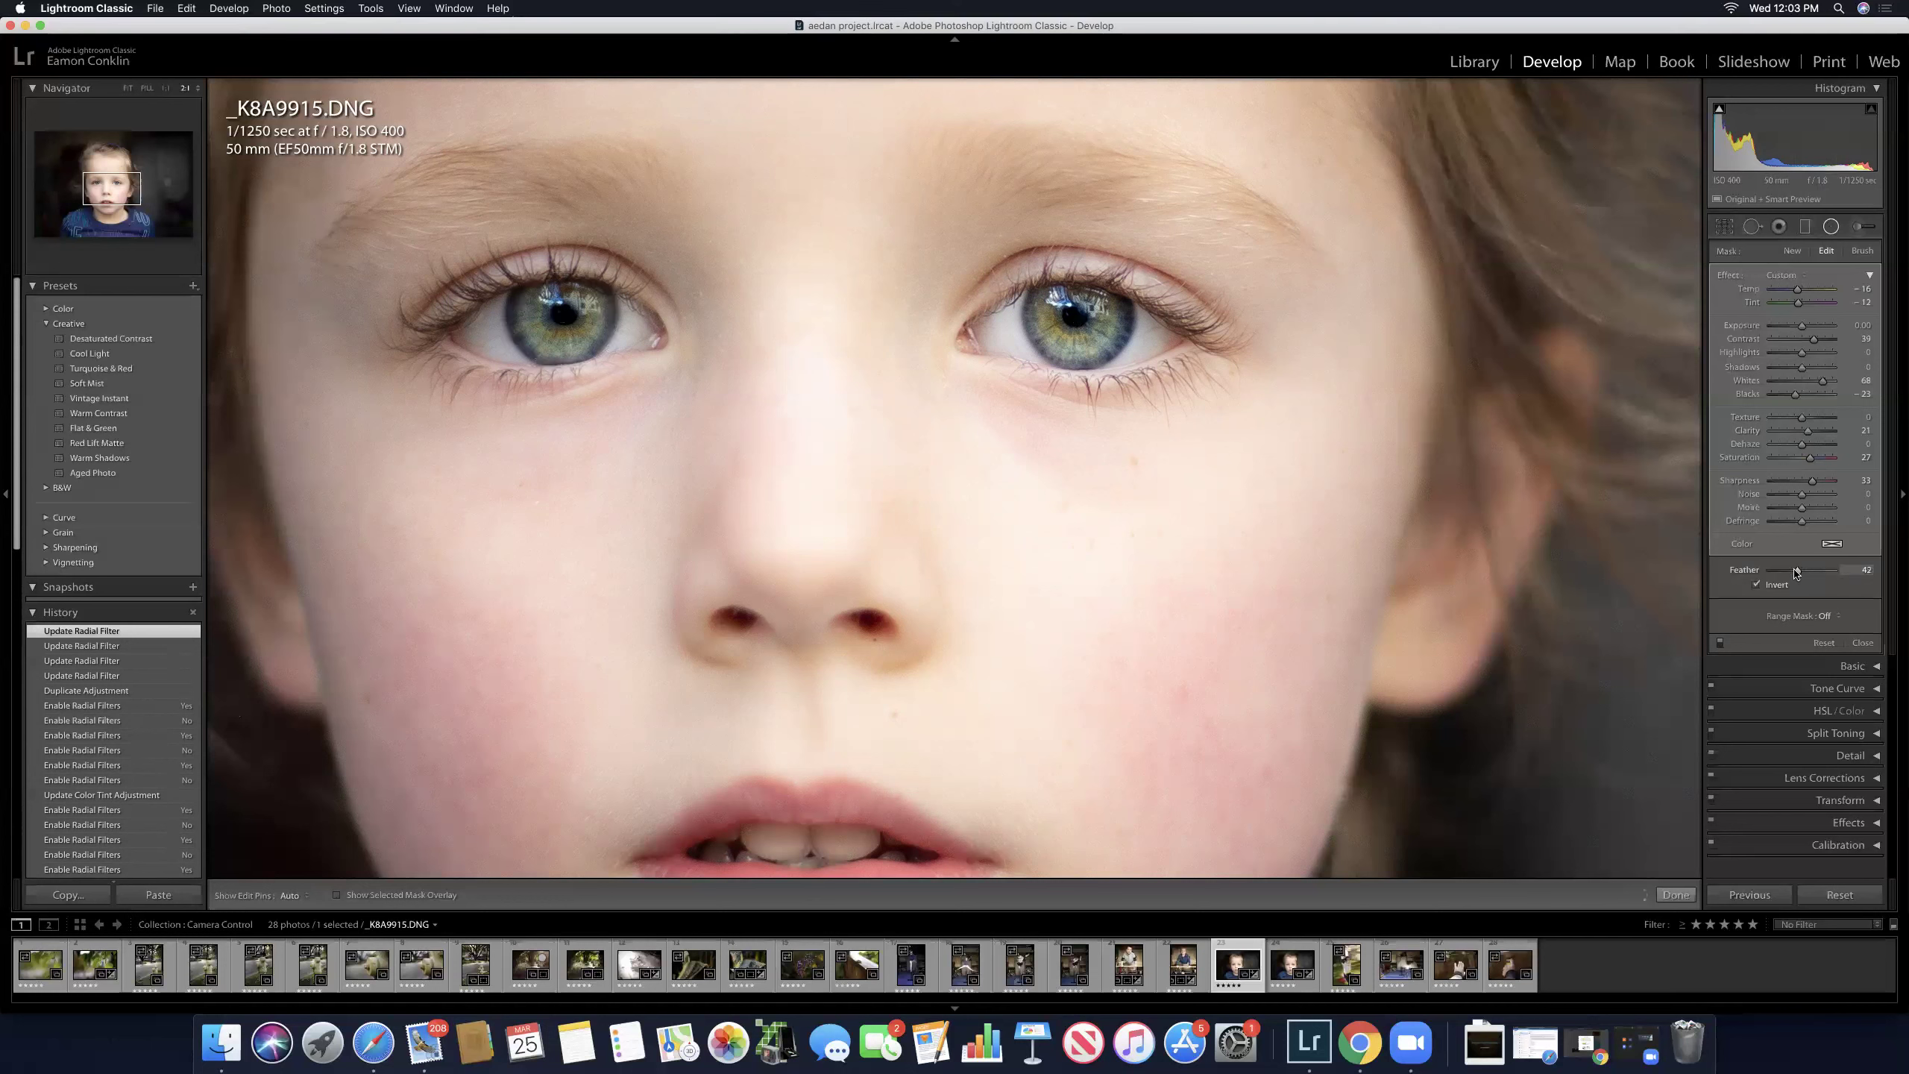
pyautogui.moveTo(1790, 571); pyautogui.dragTo(1786, 571)
pyautogui.doubleClick(1786, 572)
pyautogui.moveTo(1787, 573); pyautogui.dragTo(1786, 573)
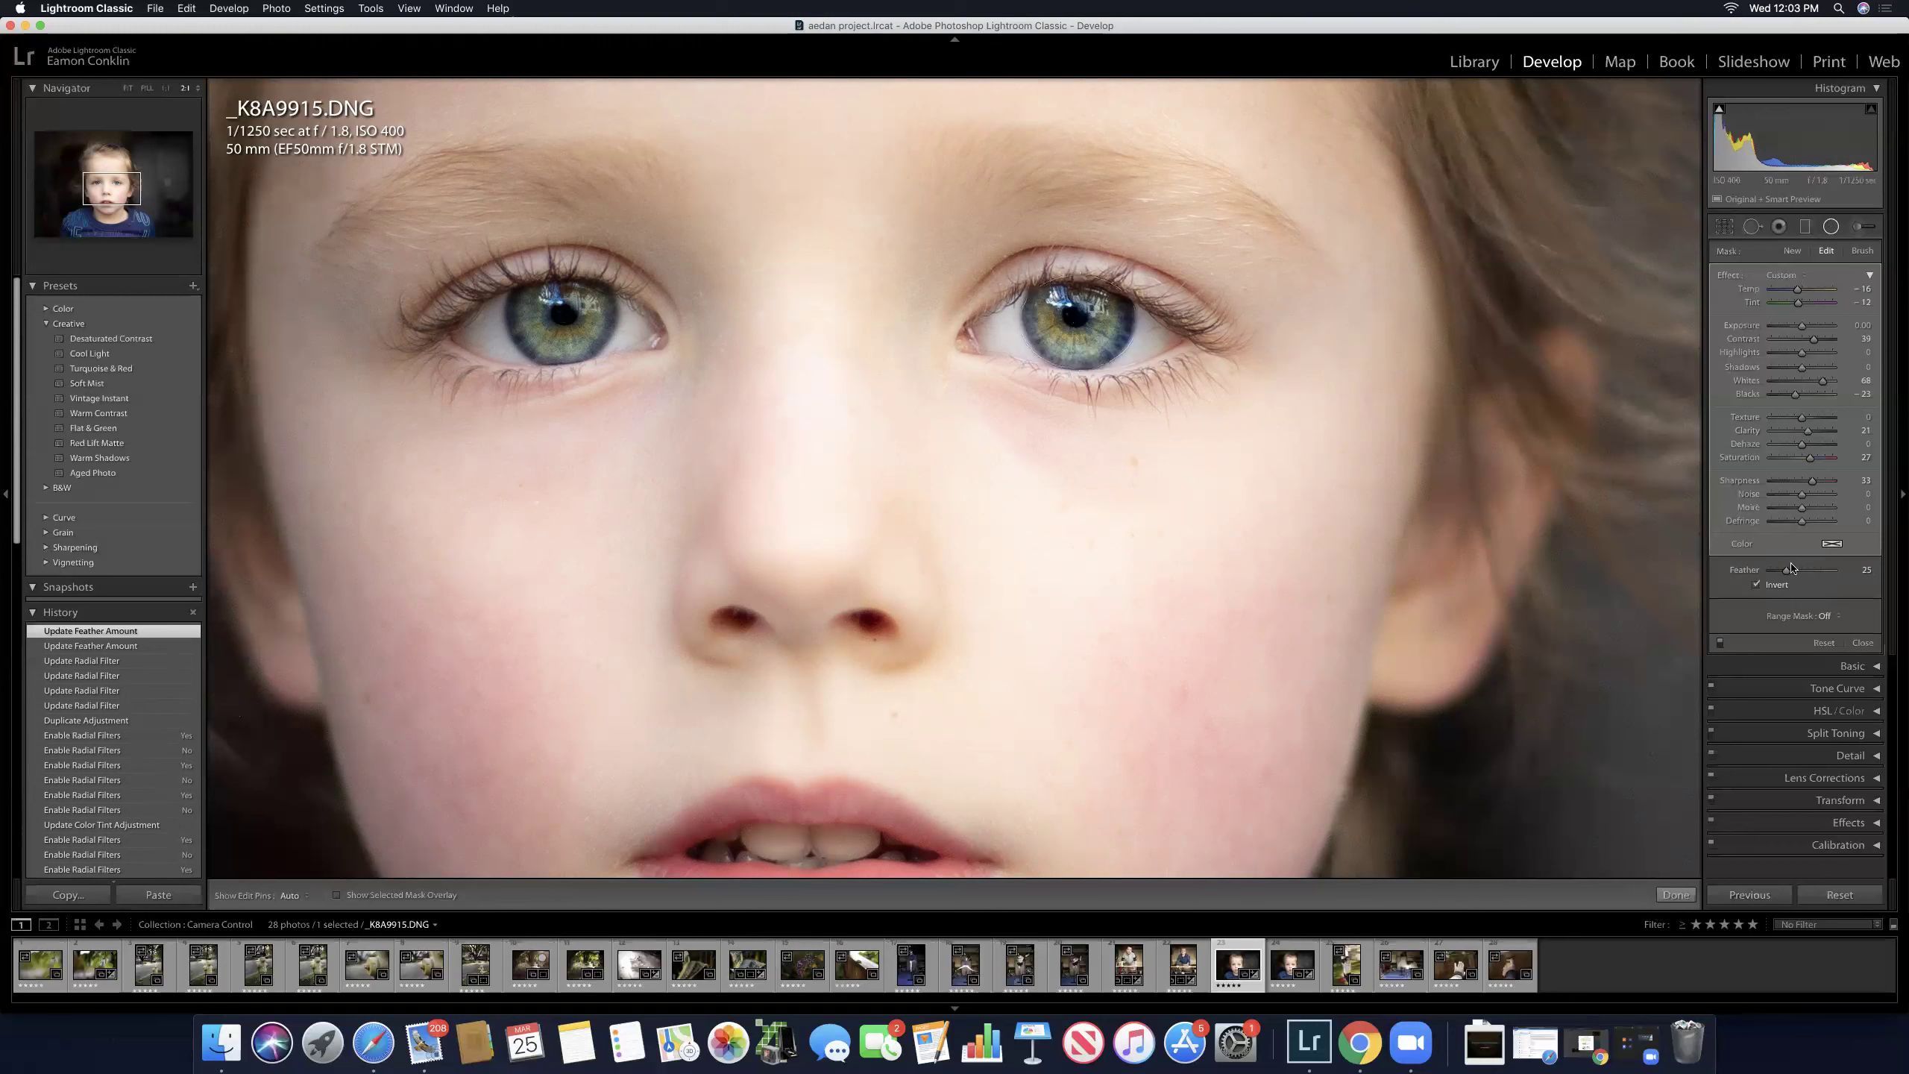
# Step: Compare both eyes with the radial filters disabled and enabled, close up and in the Fill view, leaving the filters enabled
pyautogui.click(1720, 644)
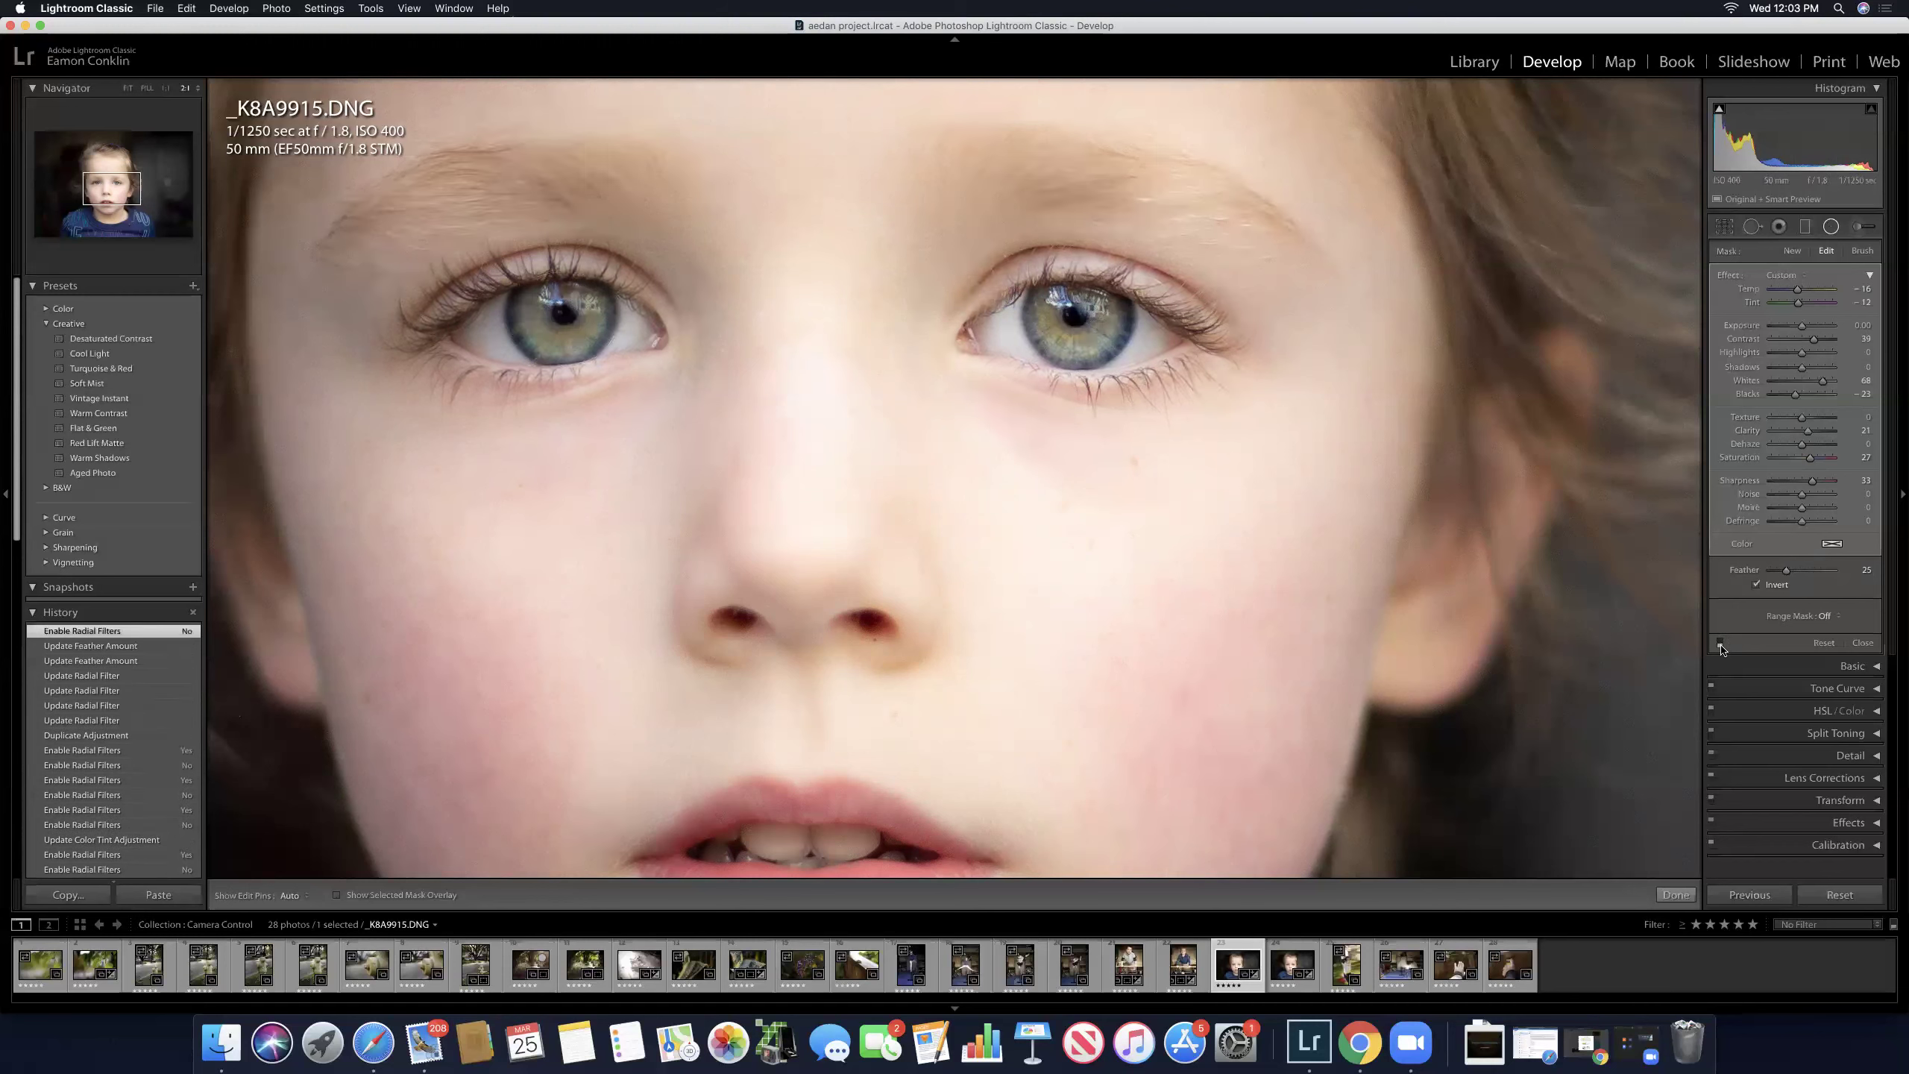
pyautogui.click(1720, 643)
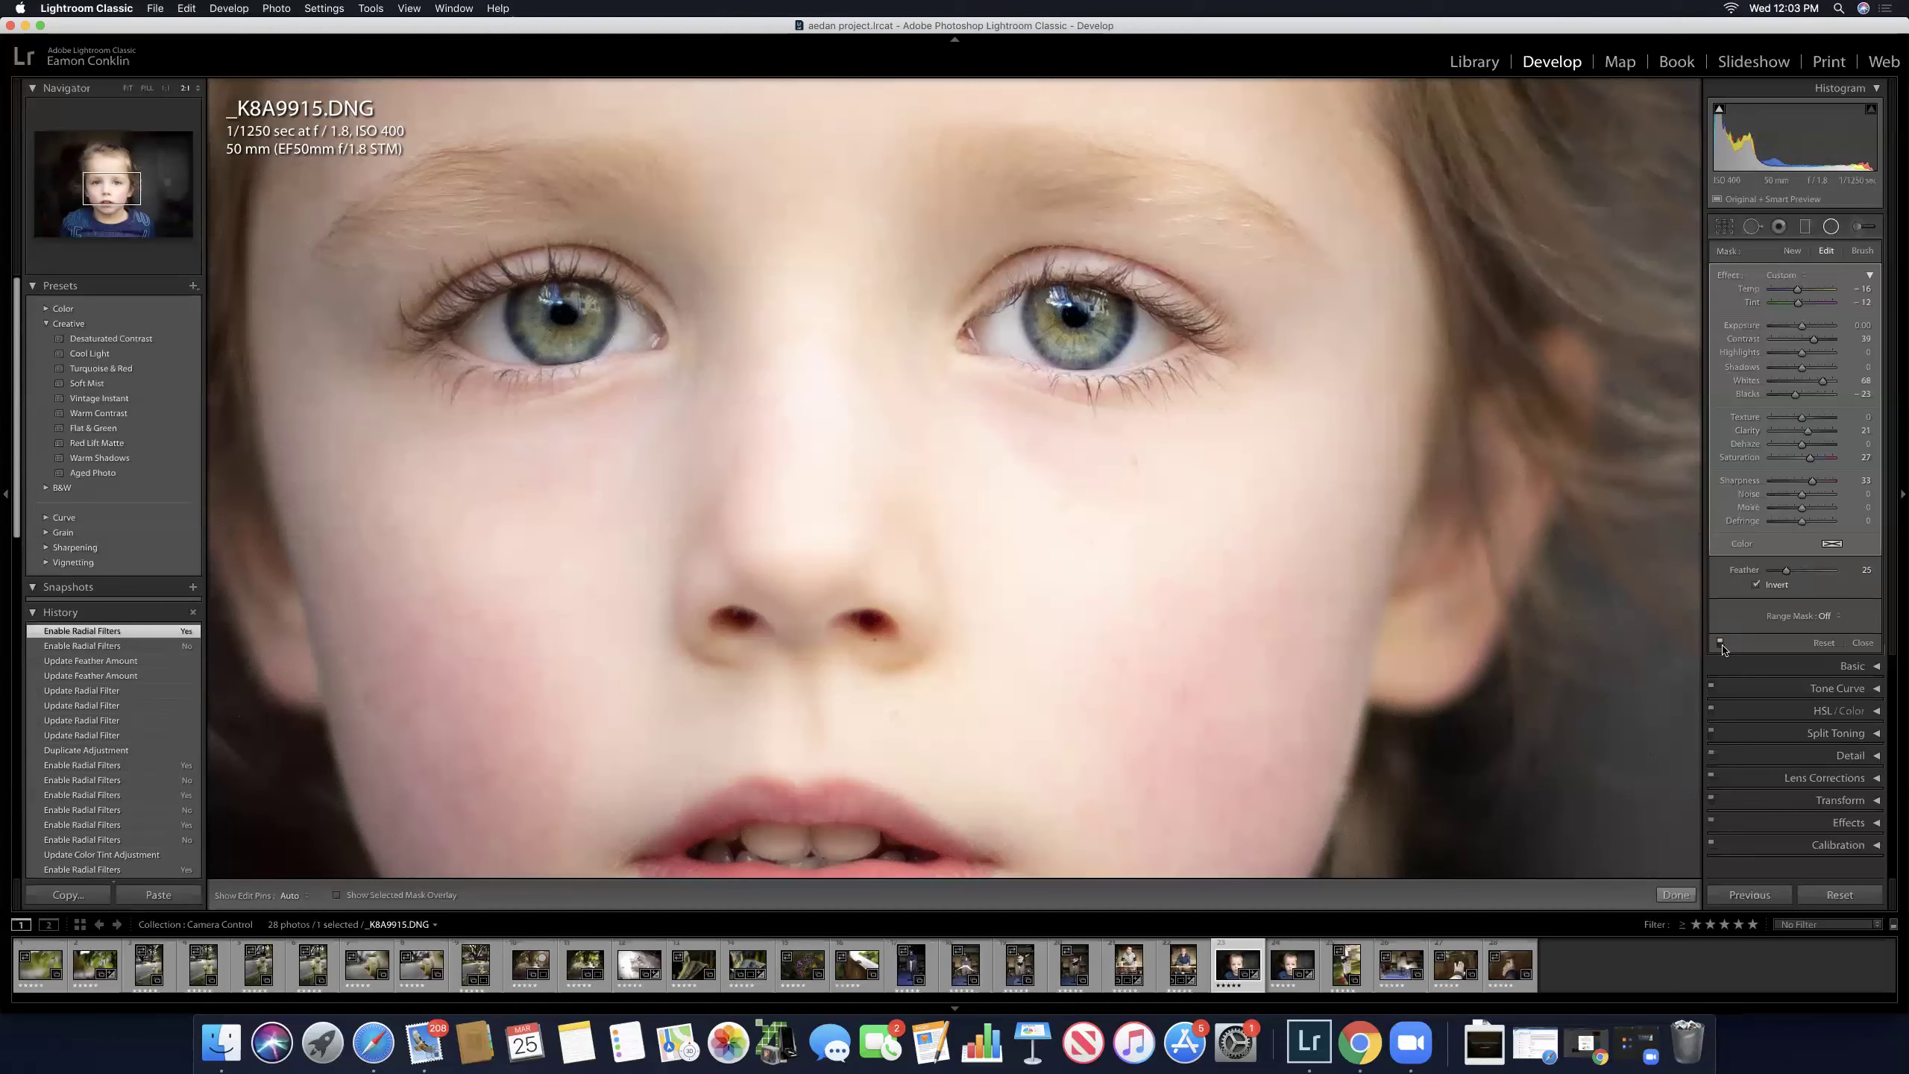
pyautogui.click(1720, 643)
pyautogui.click(1721, 644)
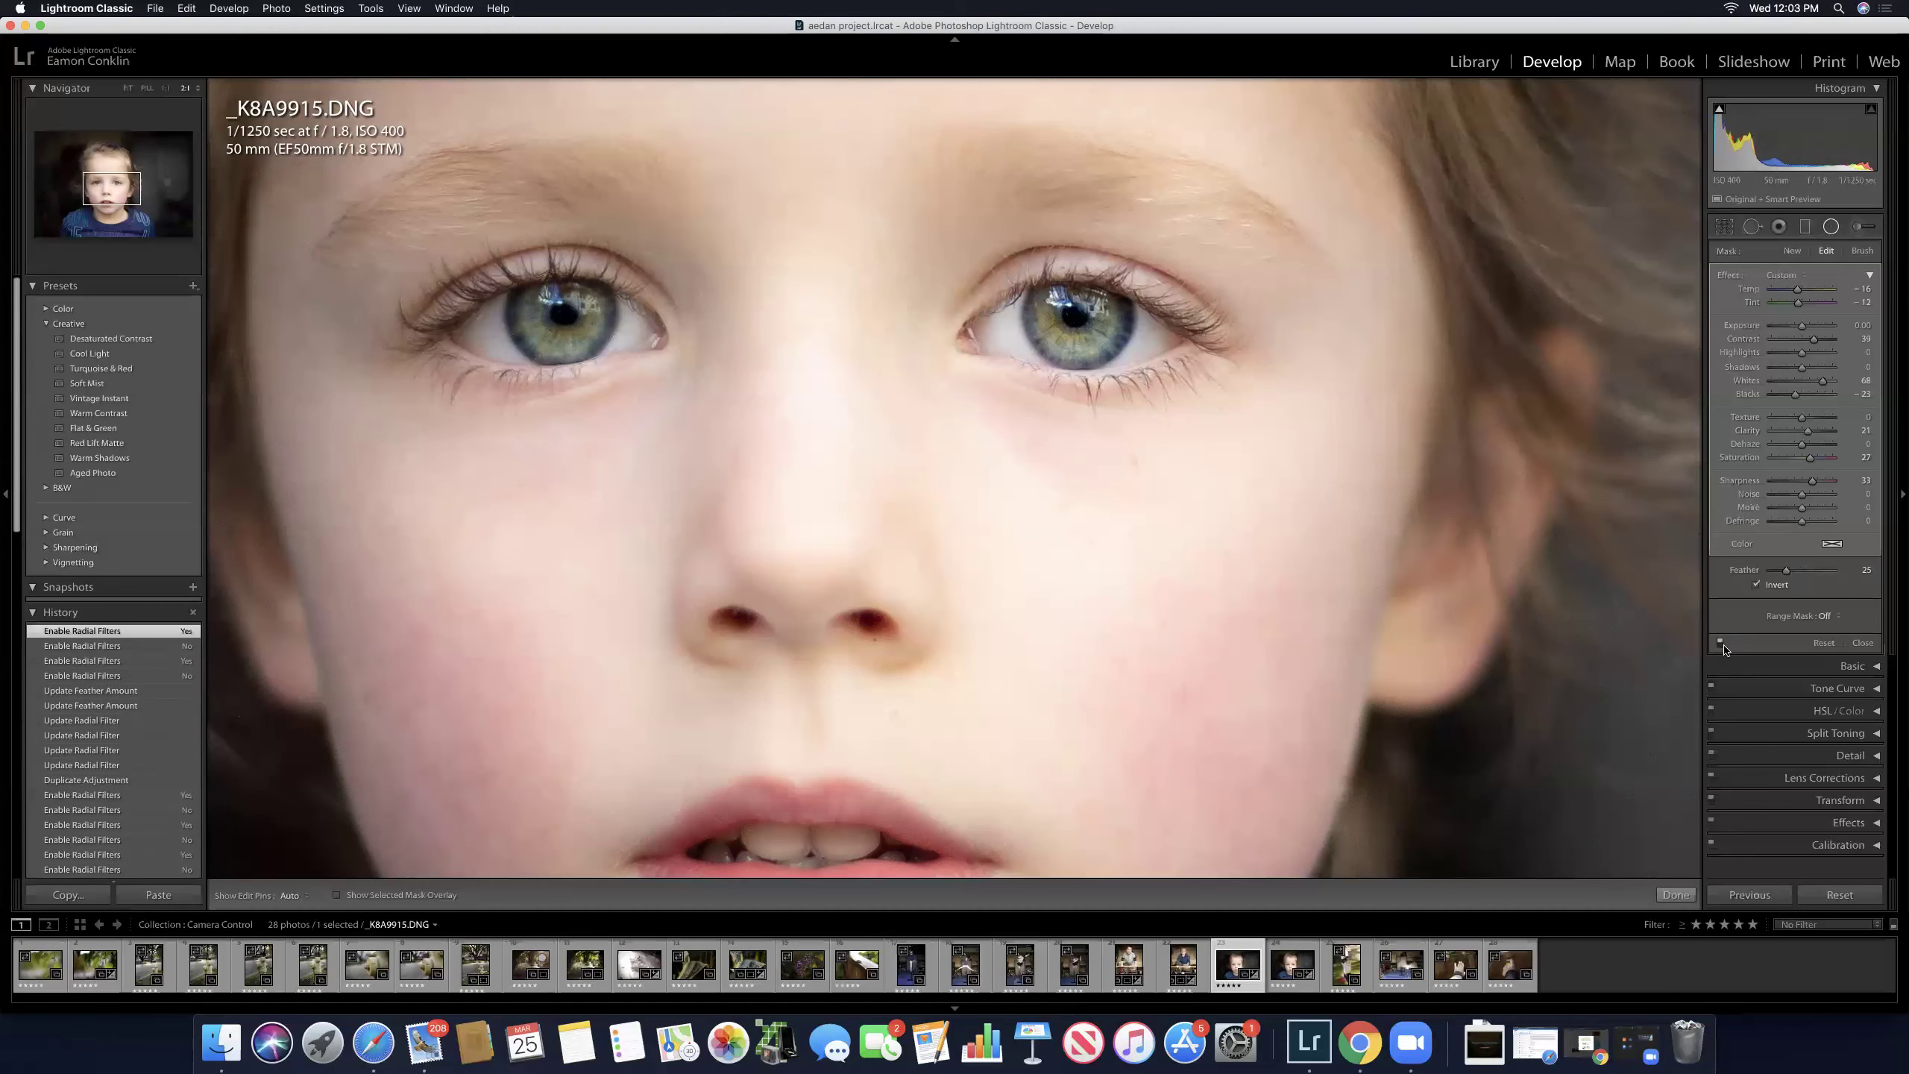
pyautogui.click(148, 89)
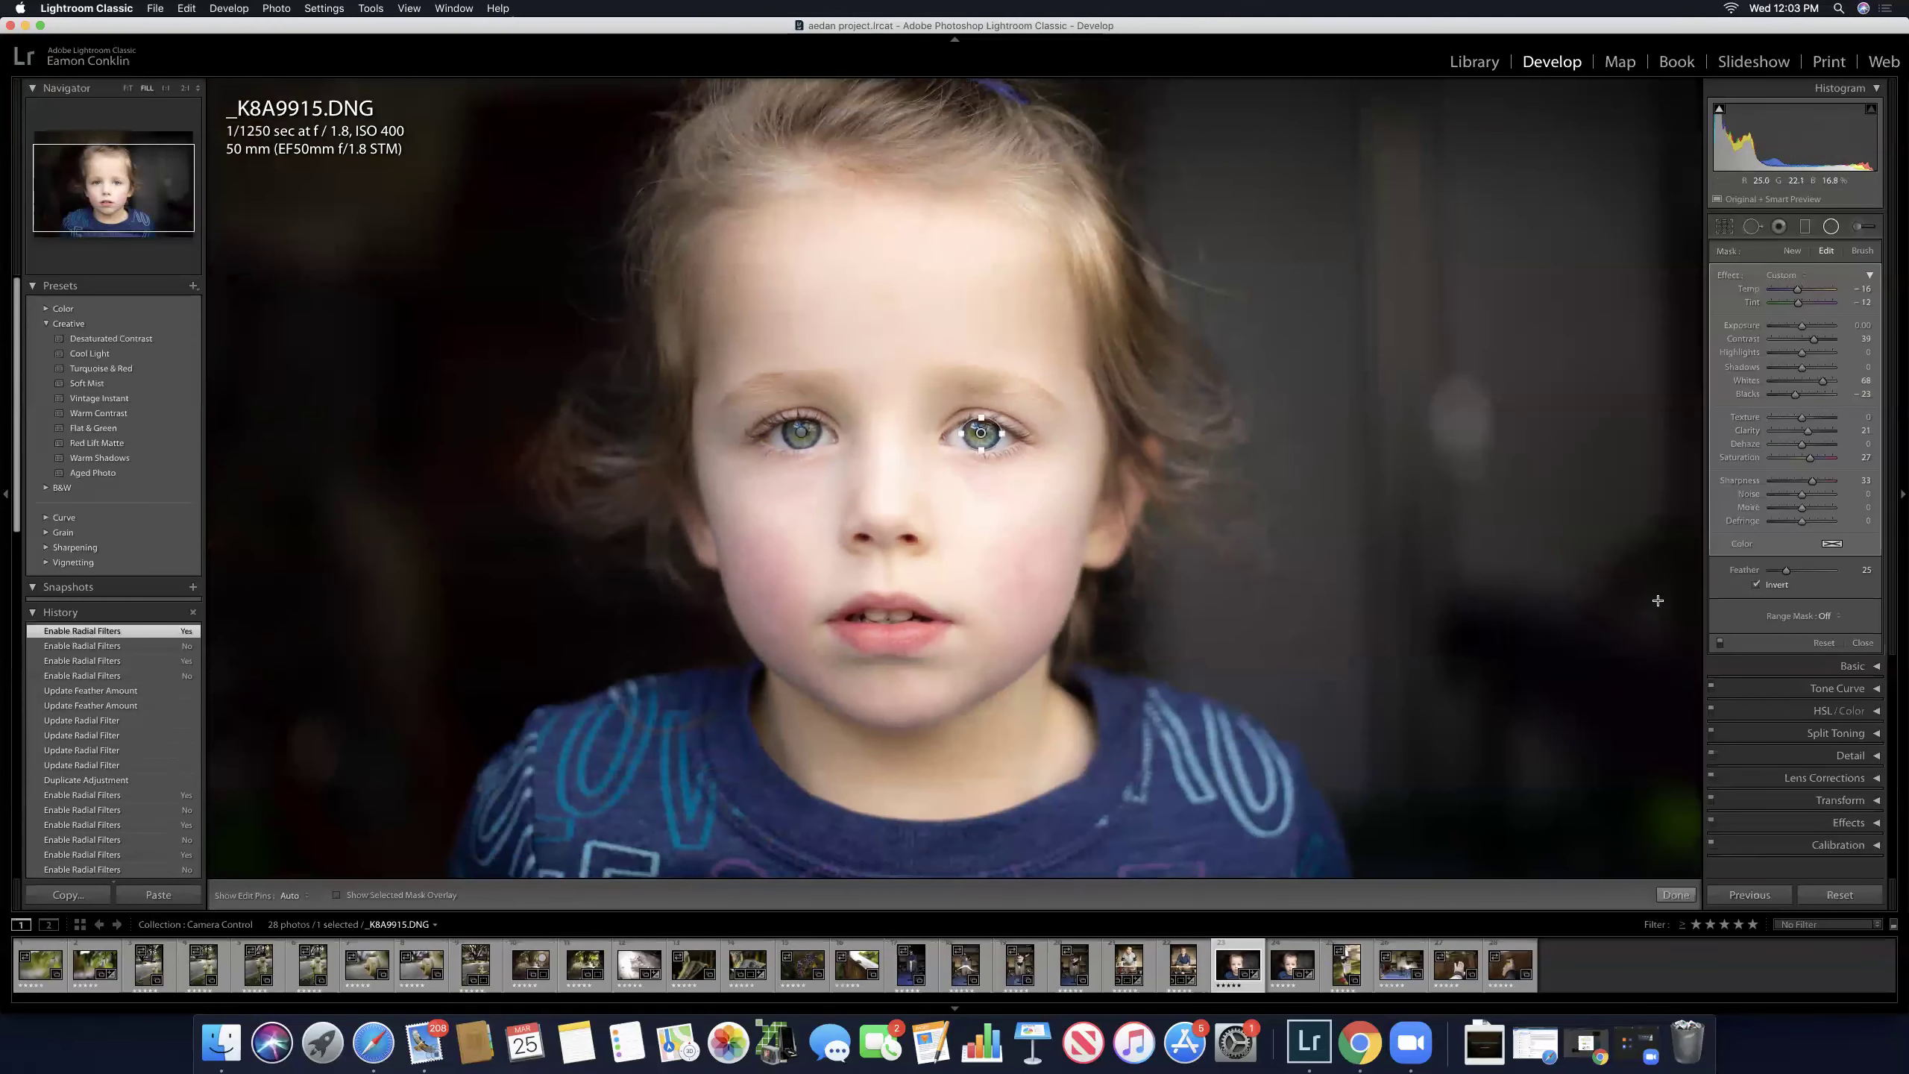
pyautogui.click(1720, 643)
pyautogui.click(1719, 644)
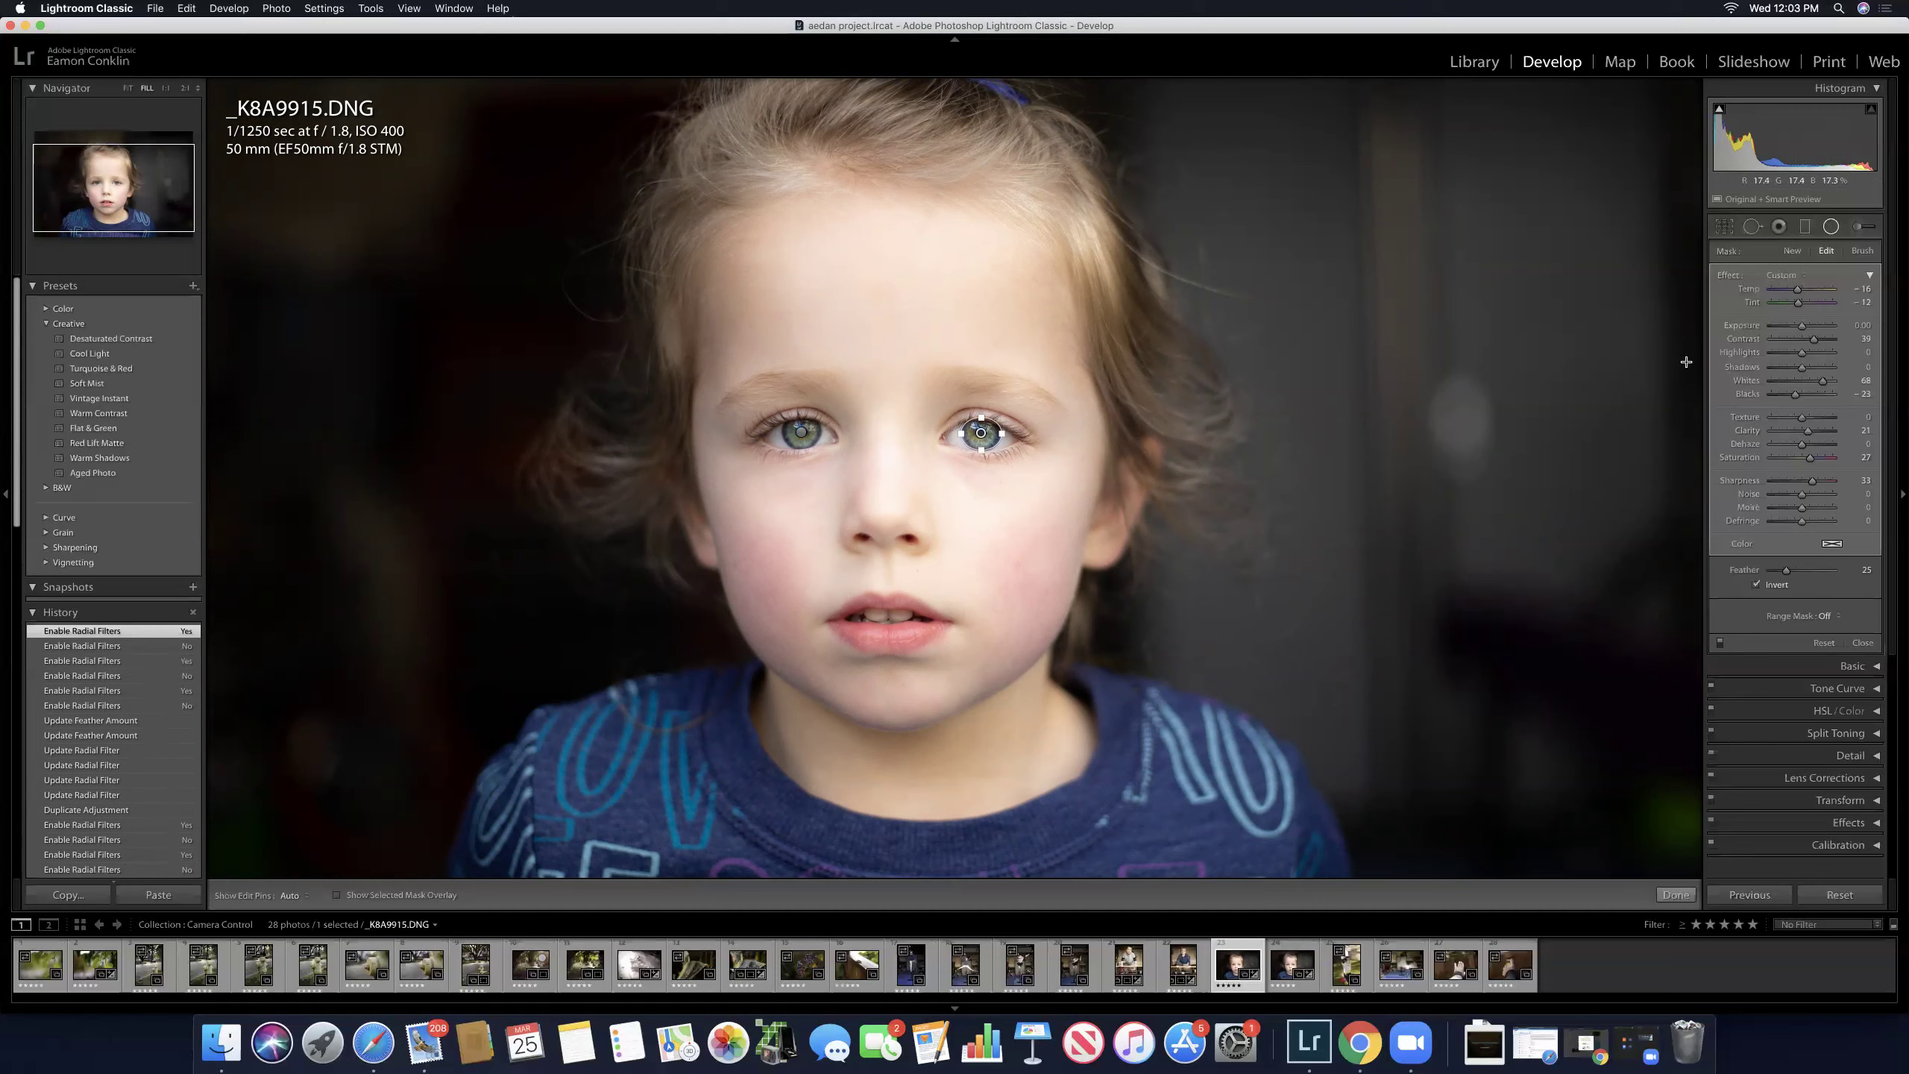
# Step: Raise the HSL Orange saturation to +20 with the targeted adjustment, sampling from the child's hair
pyautogui.click(1870, 275)
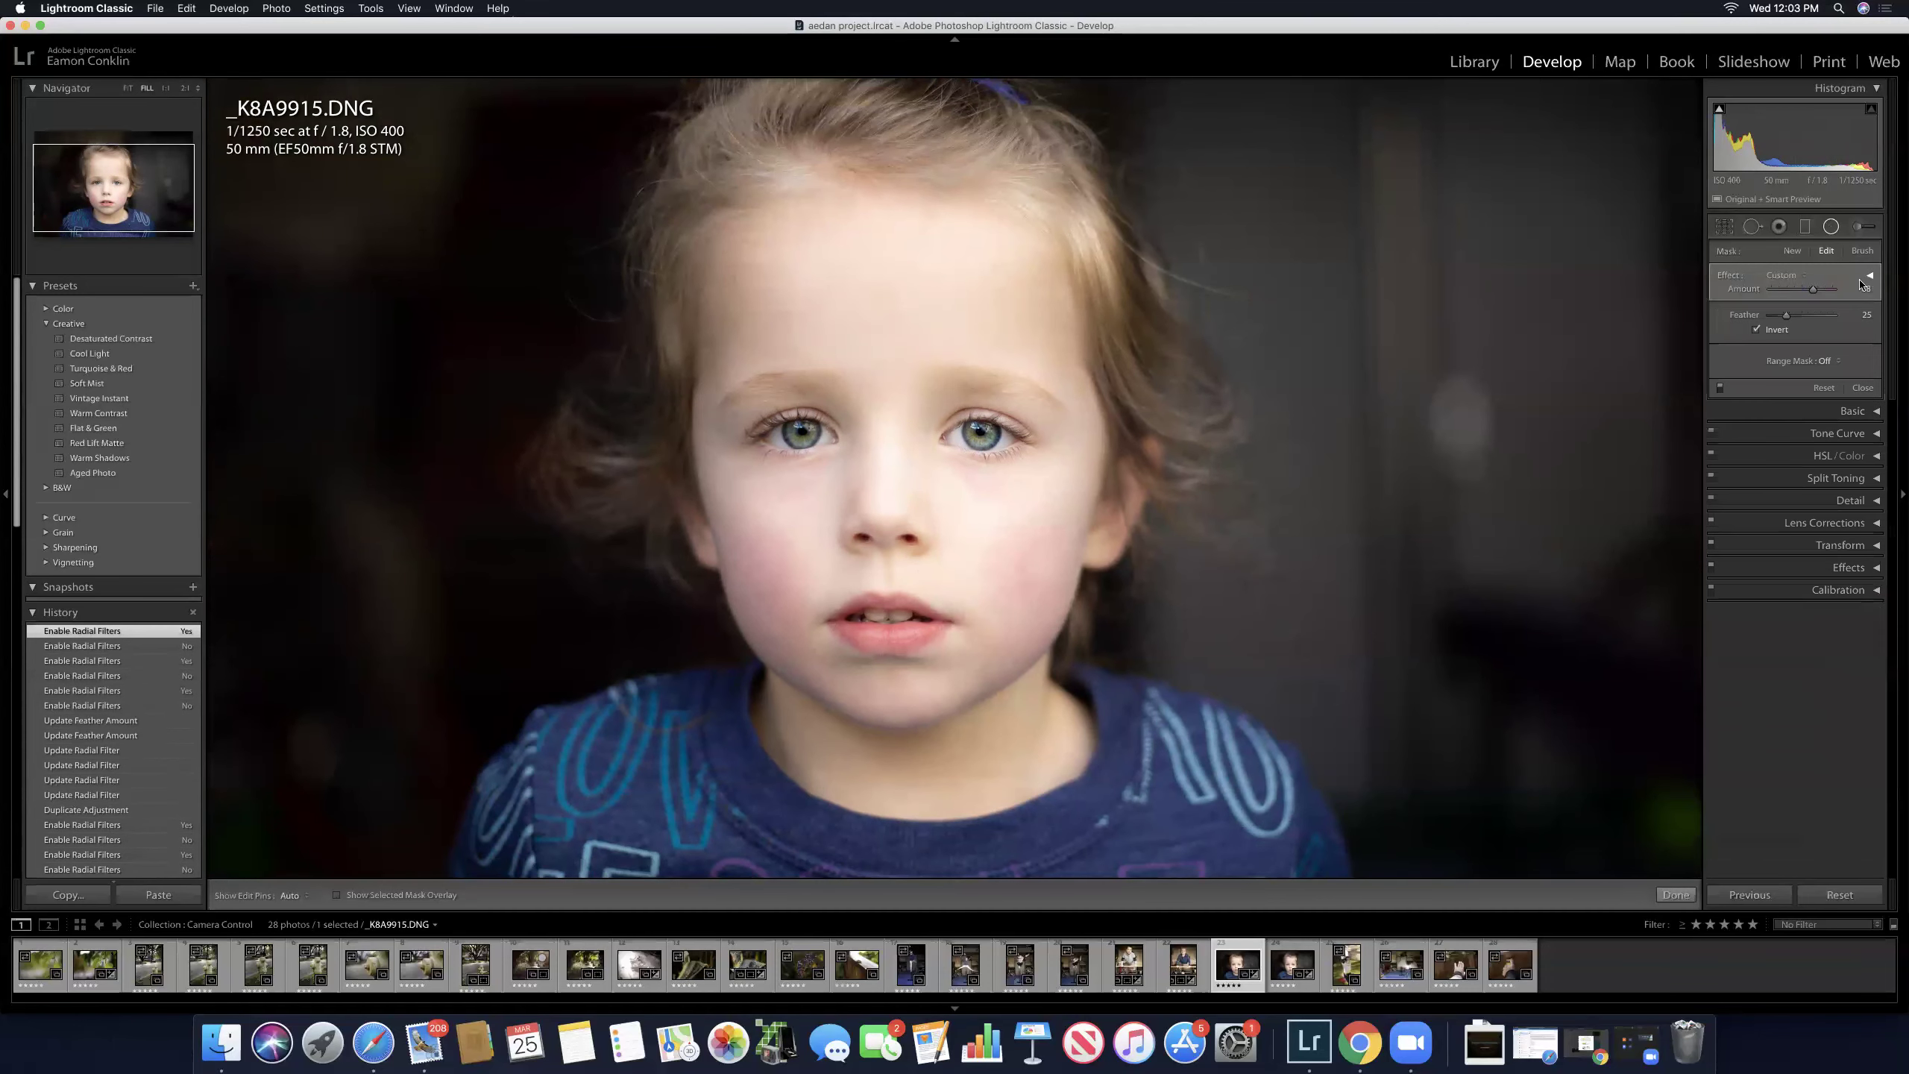
pyautogui.click(1873, 457)
pyautogui.click(1717, 500)
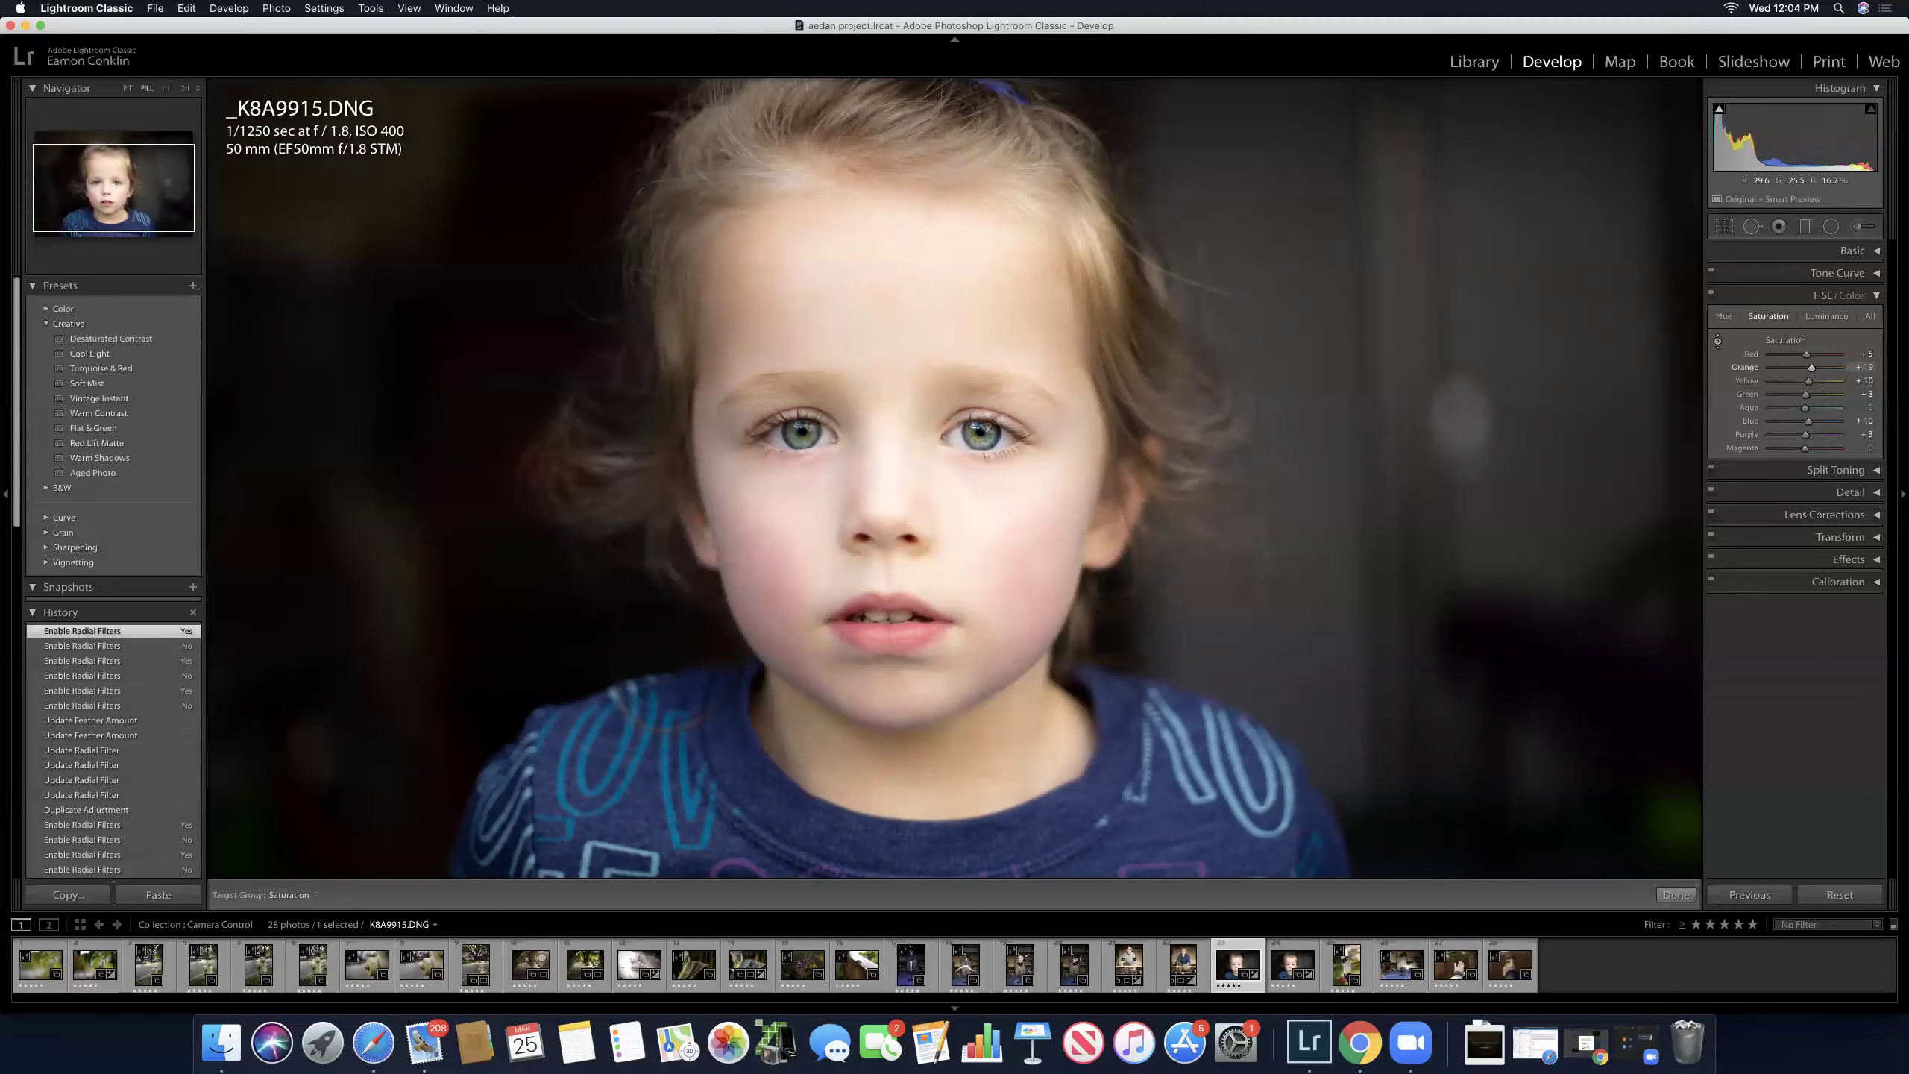
pyautogui.moveTo(1120, 367); pyautogui.dragTo(1120, 367)
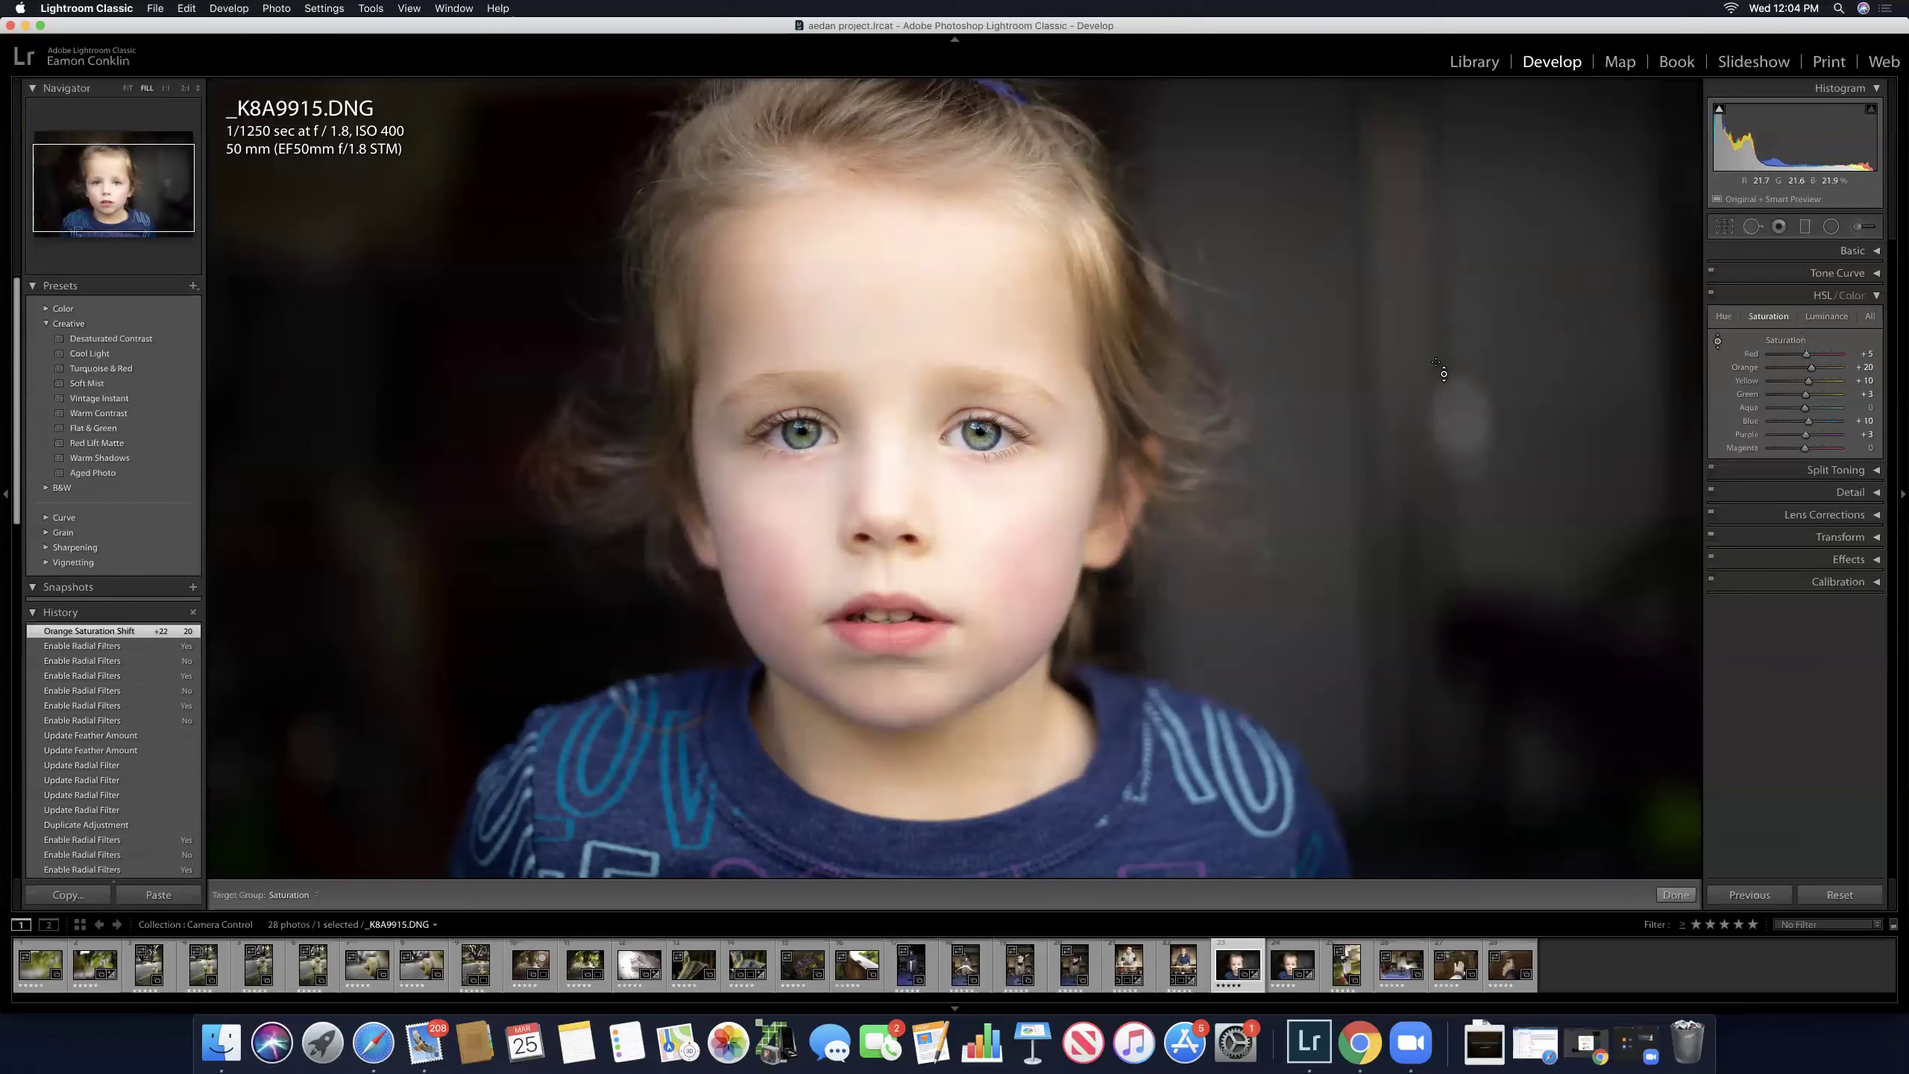
# Step: Close the HSL settings and cool the whole portrait's Basic white balance Temp to 6,051
pyautogui.click(1875, 295)
pyautogui.click(1876, 250)
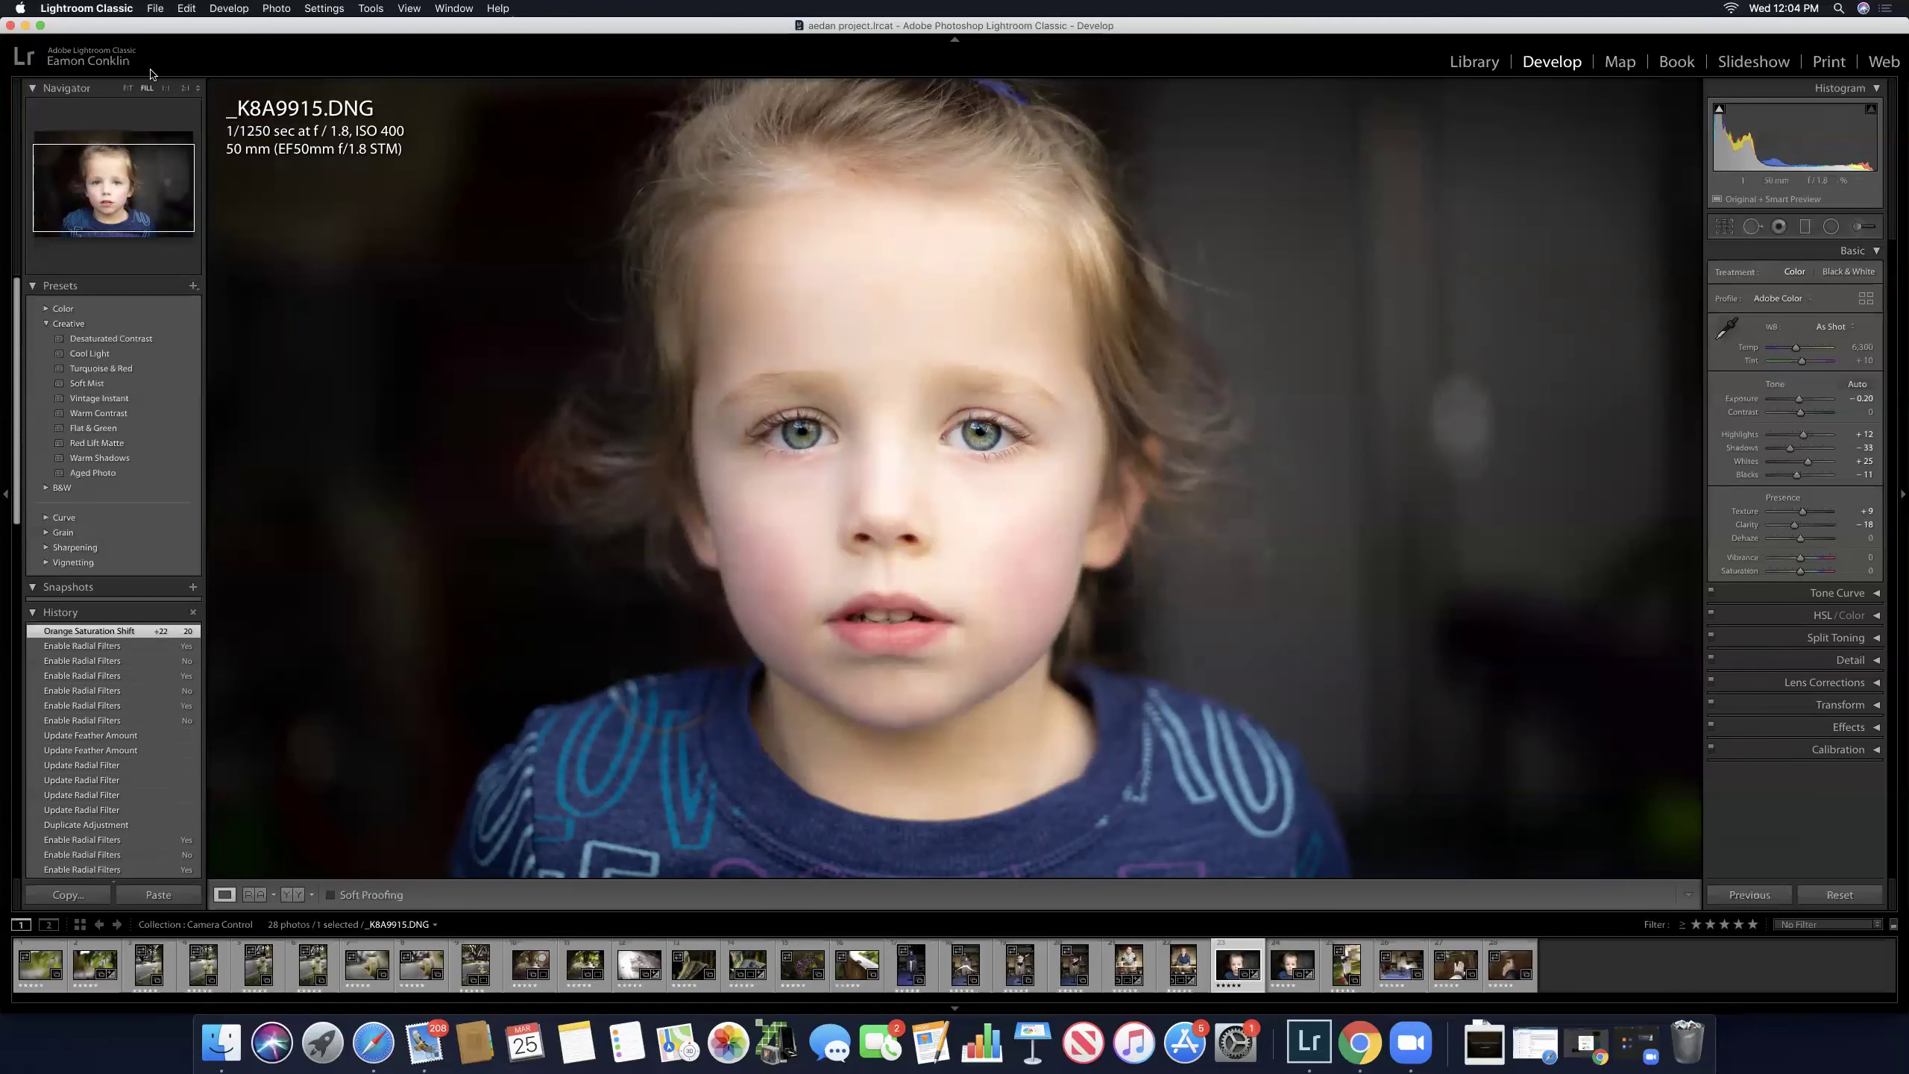
pyautogui.click(128, 88)
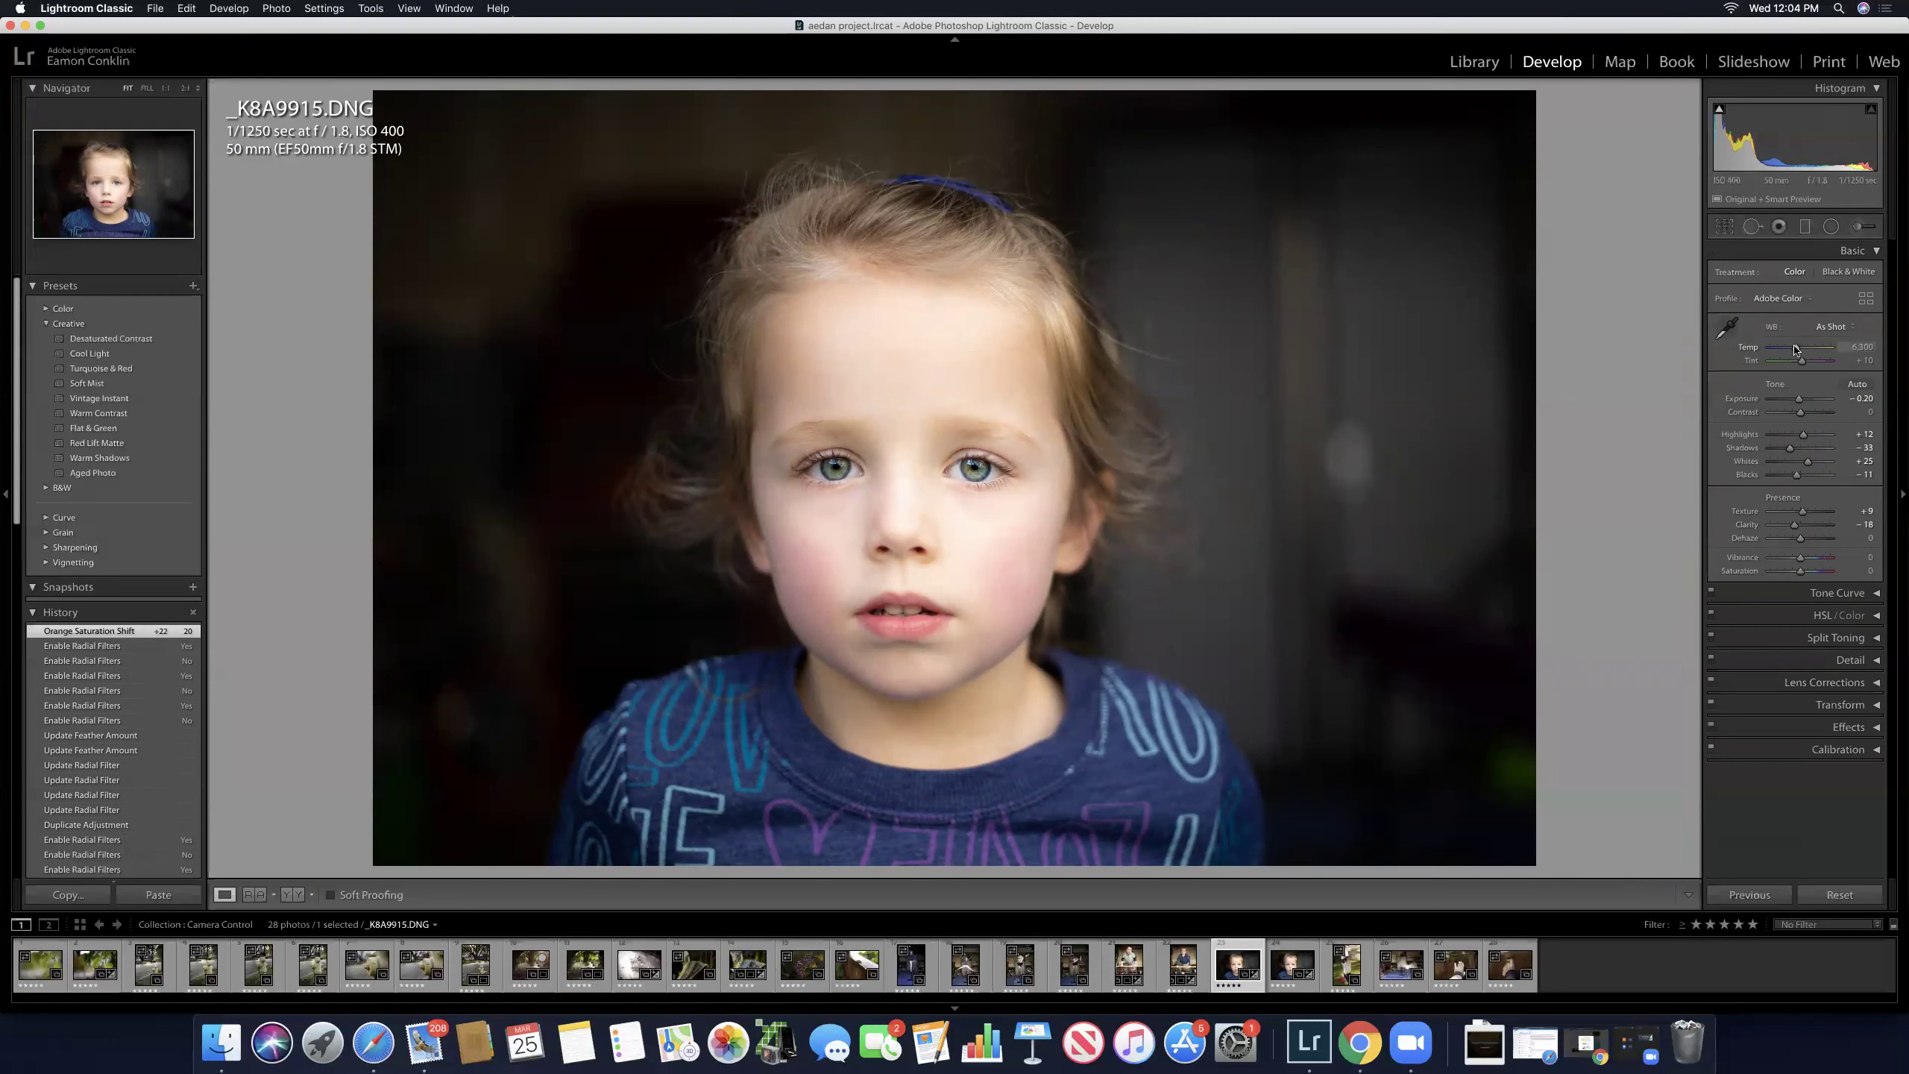
pyautogui.moveTo(1795, 348); pyautogui.dragTo(1794, 348)
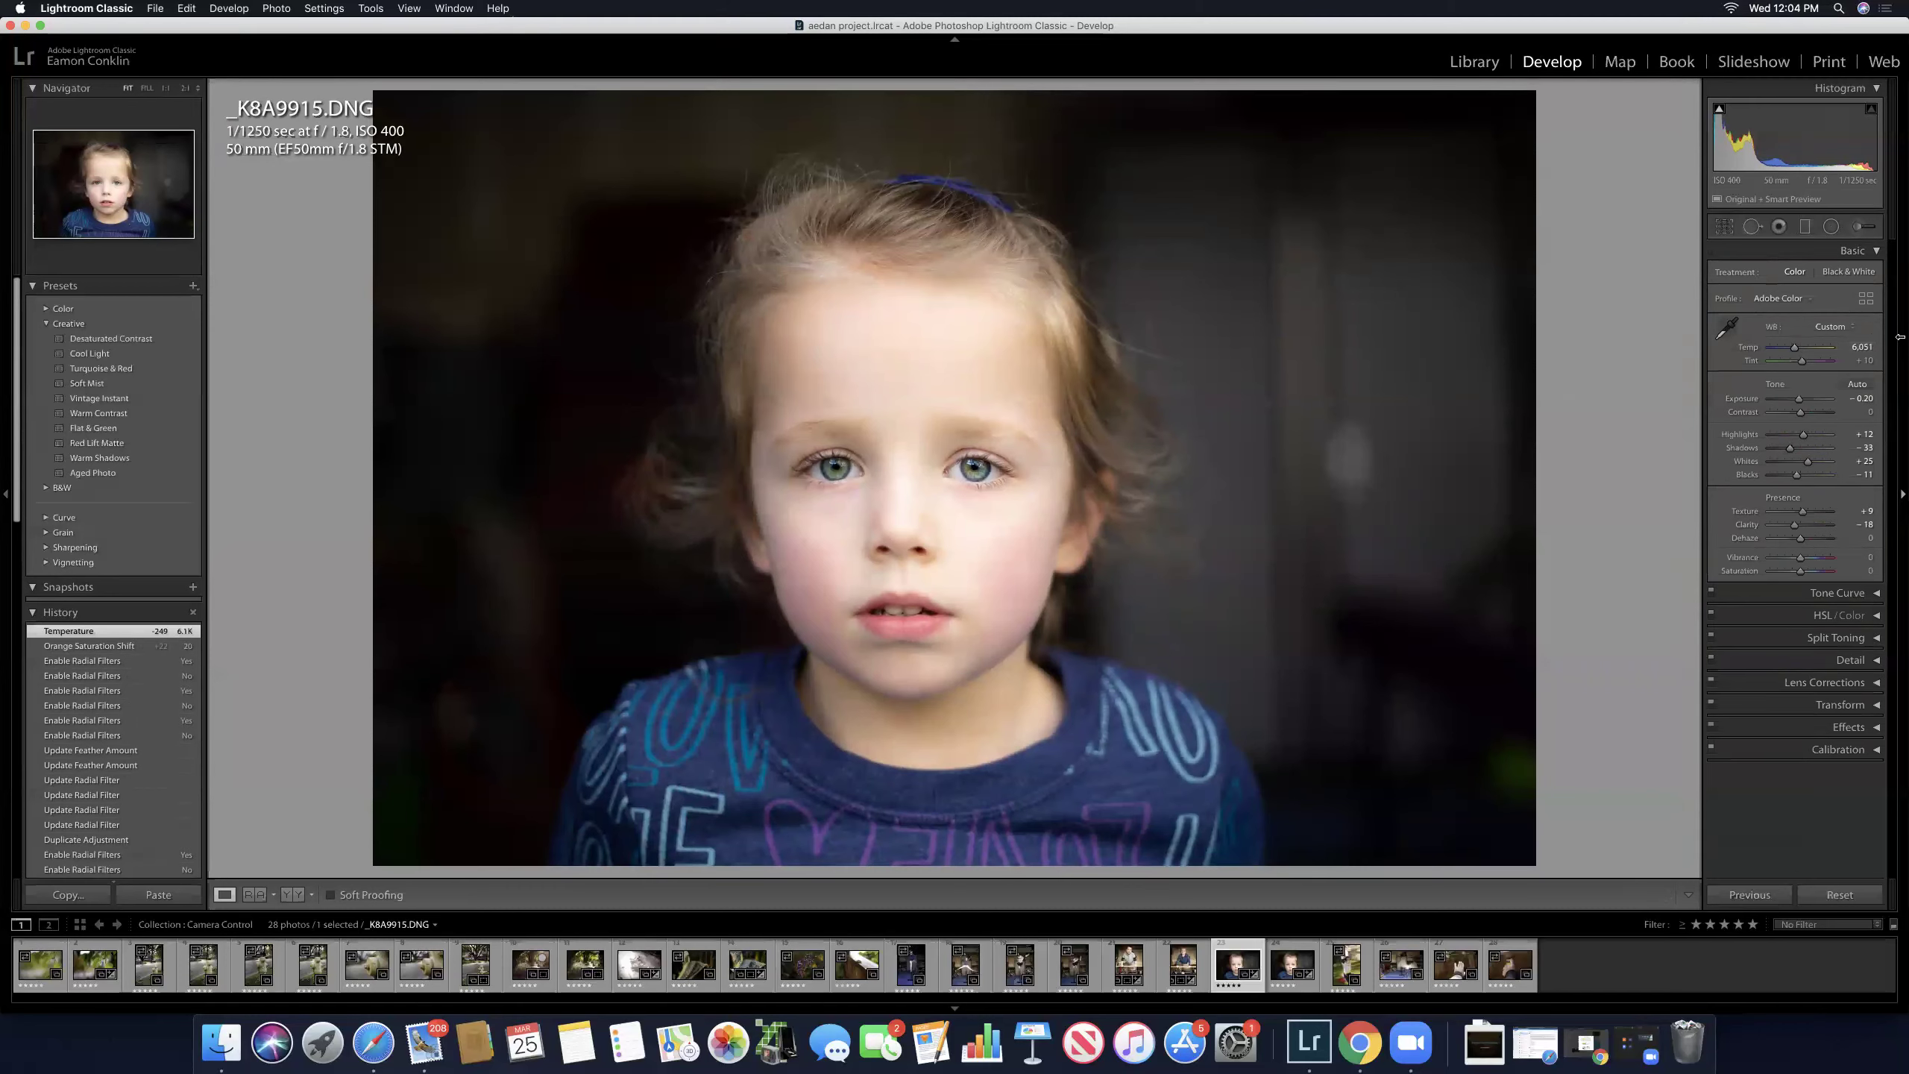
# Step: Compare the full portrait's before and after versions repeatedly, ending on the edited version
pyautogui.press('\\')
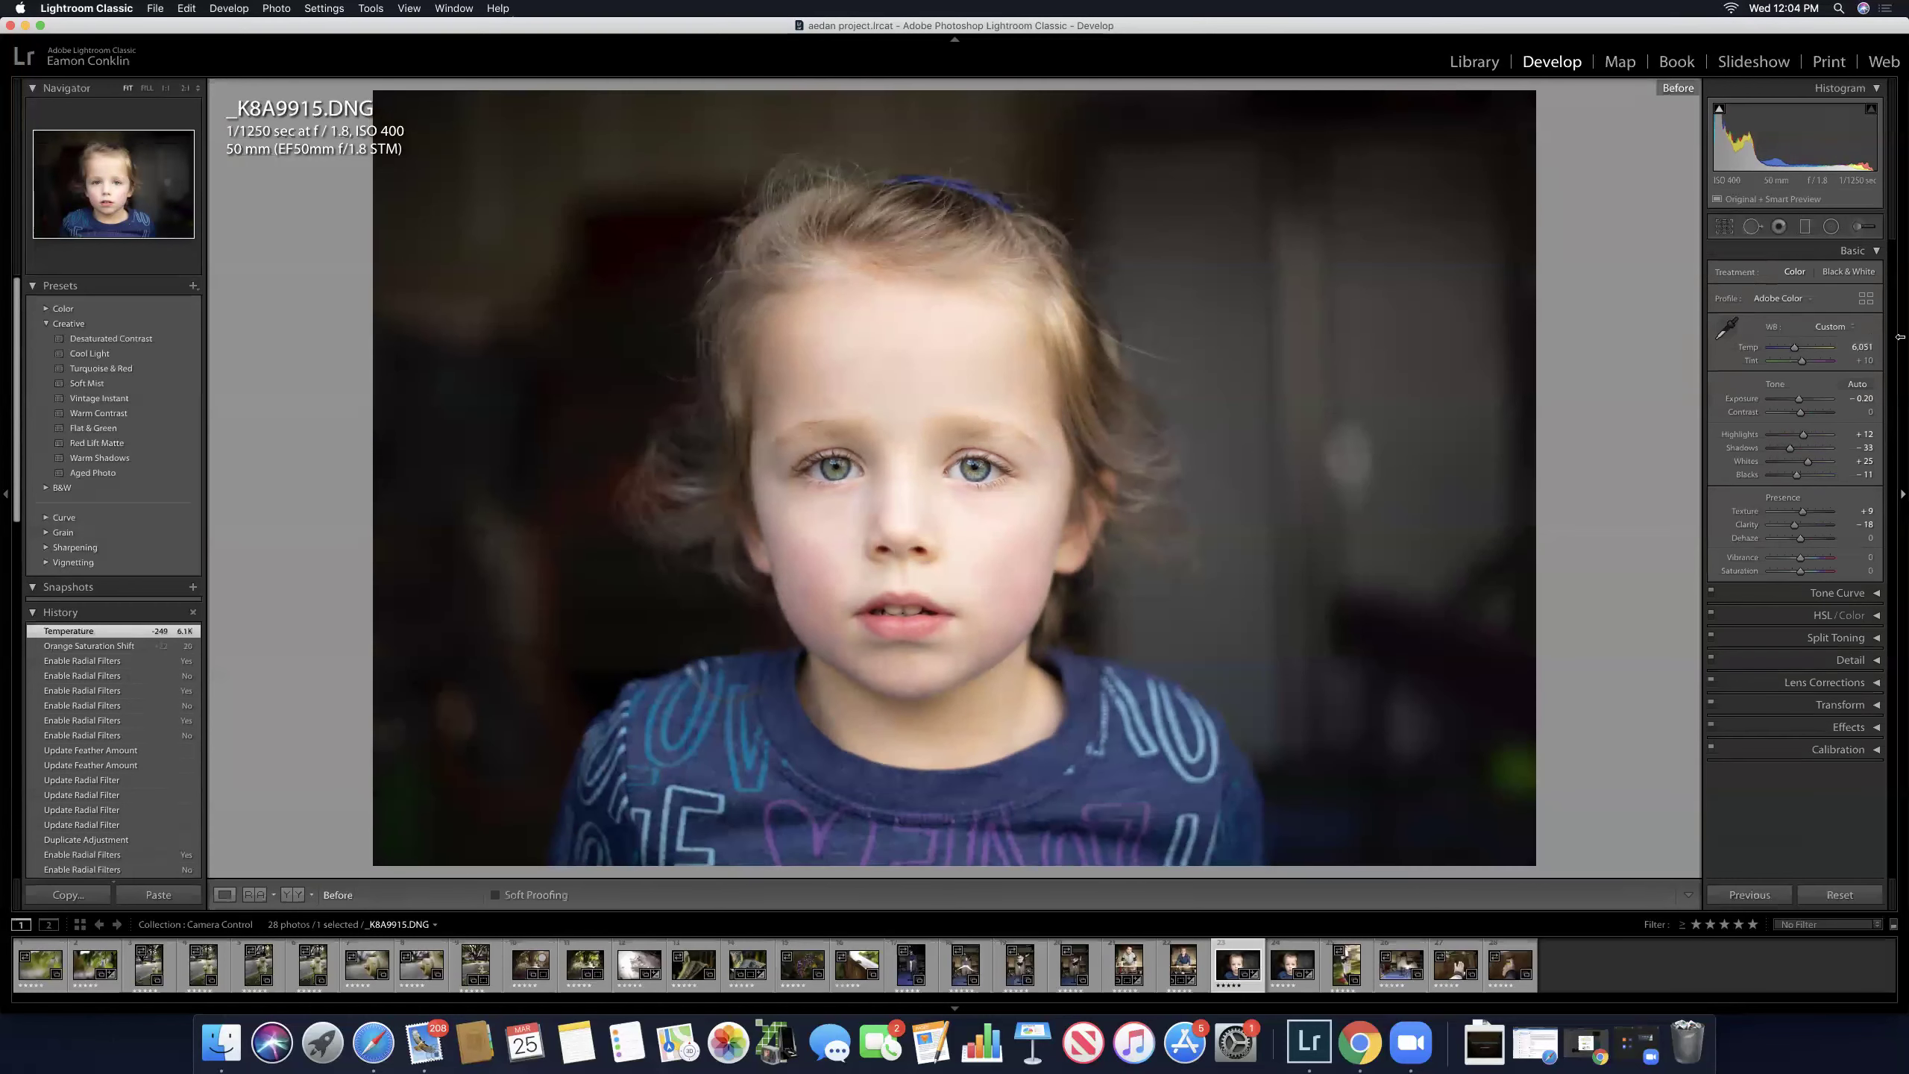
pyautogui.press('\\')
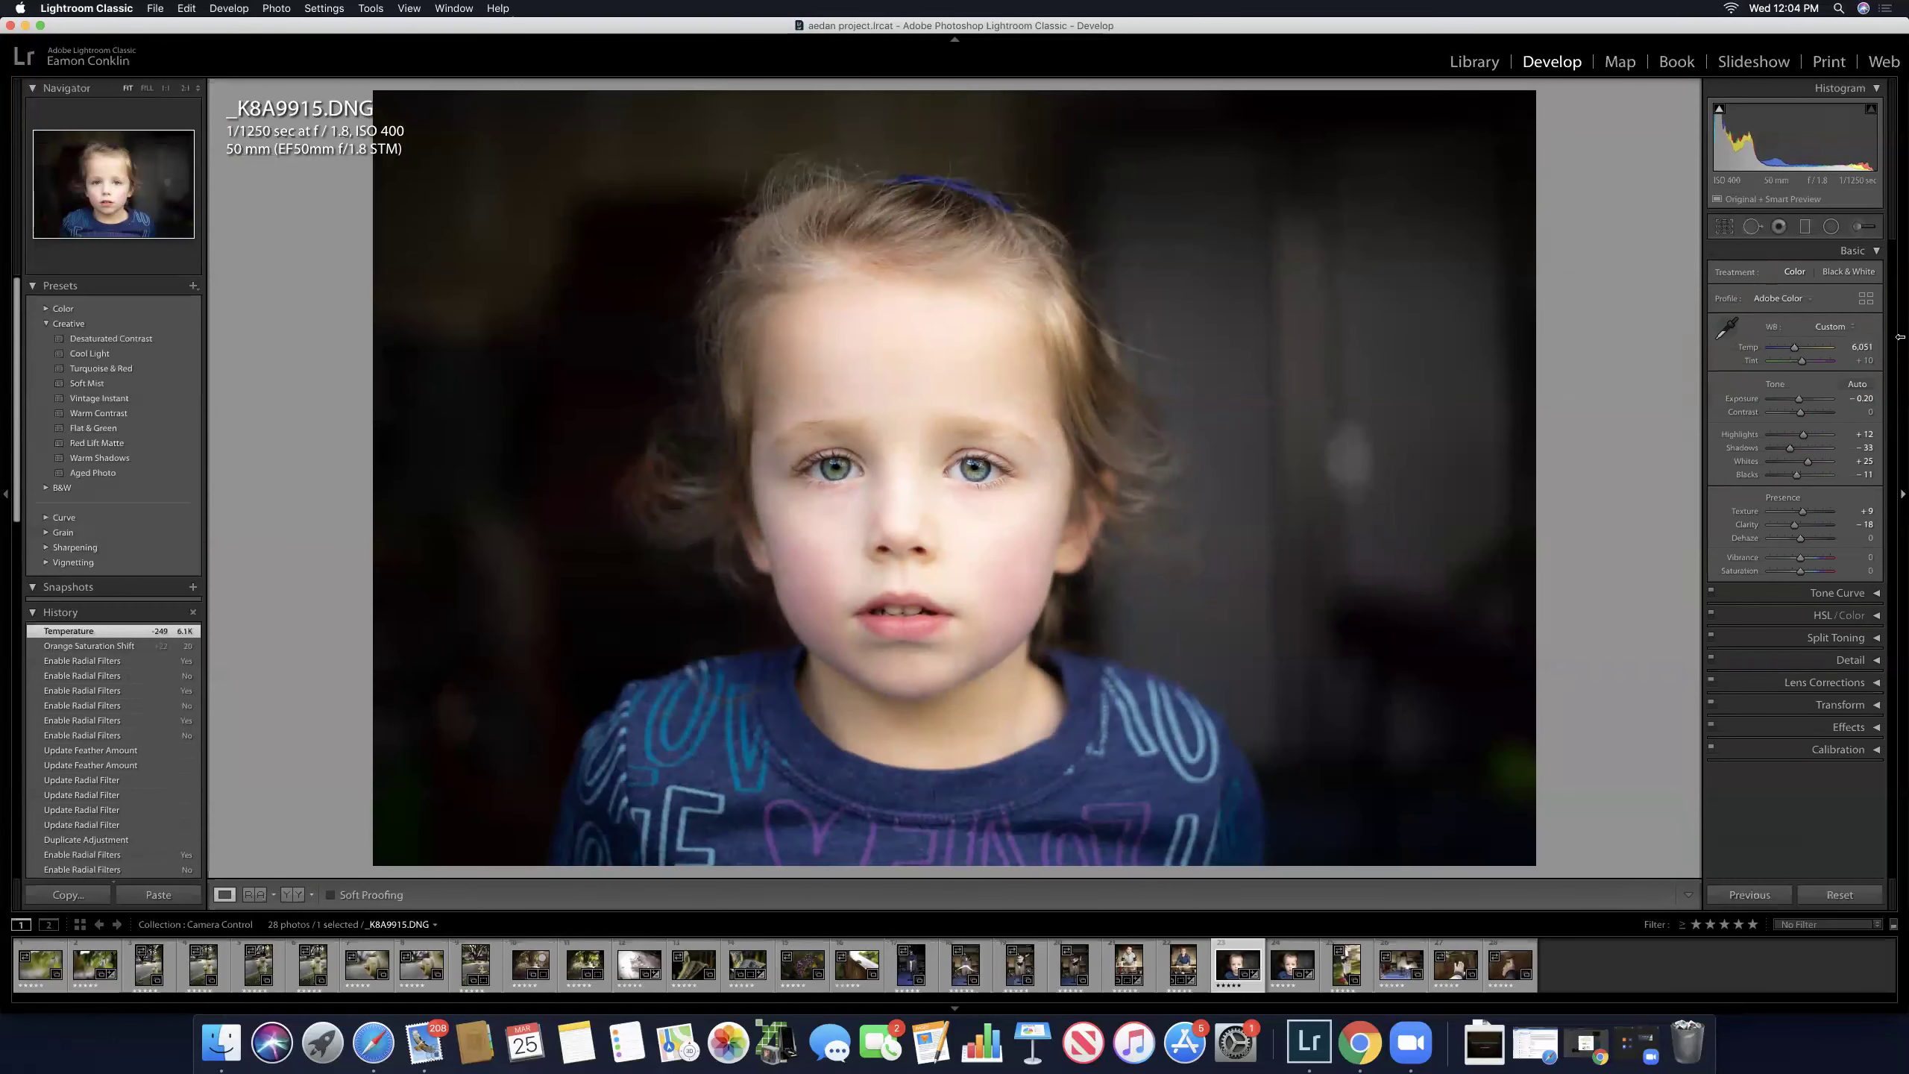
pyautogui.press('\\')
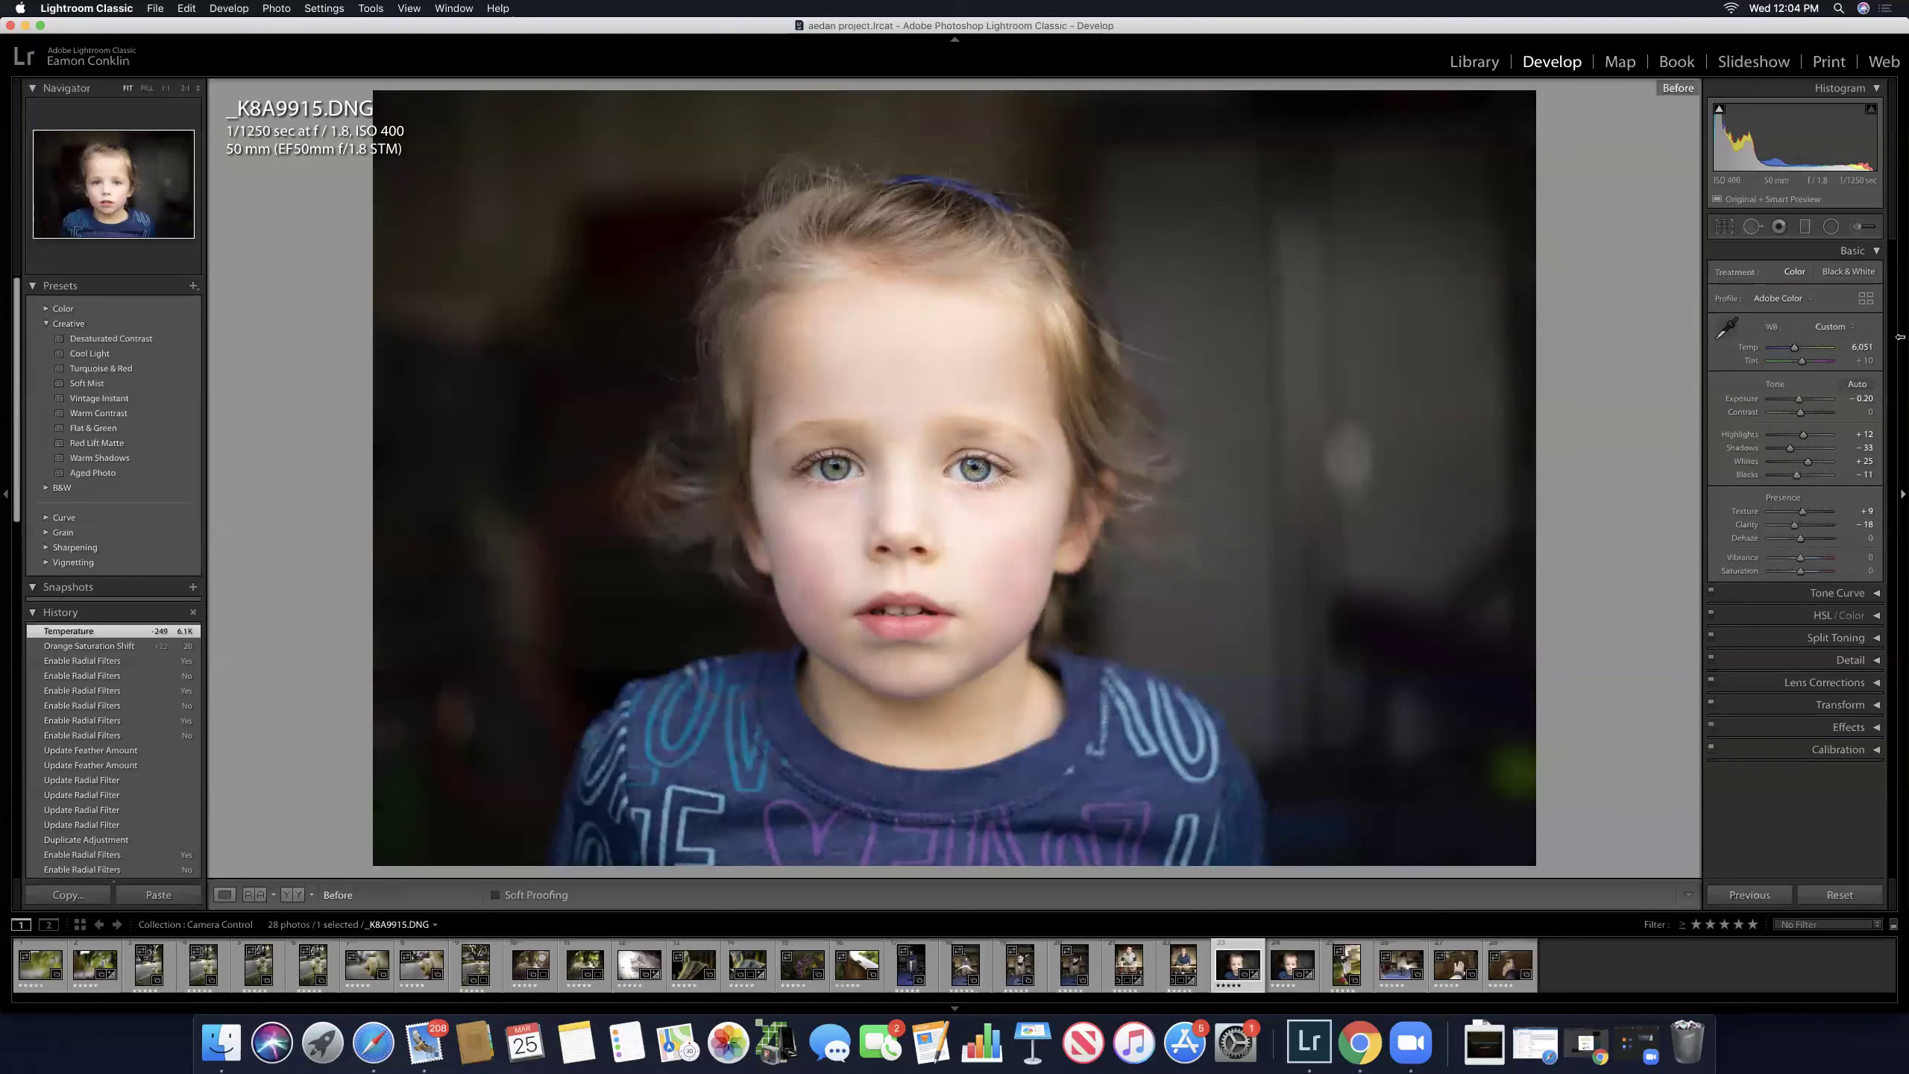
pyautogui.press('\\')
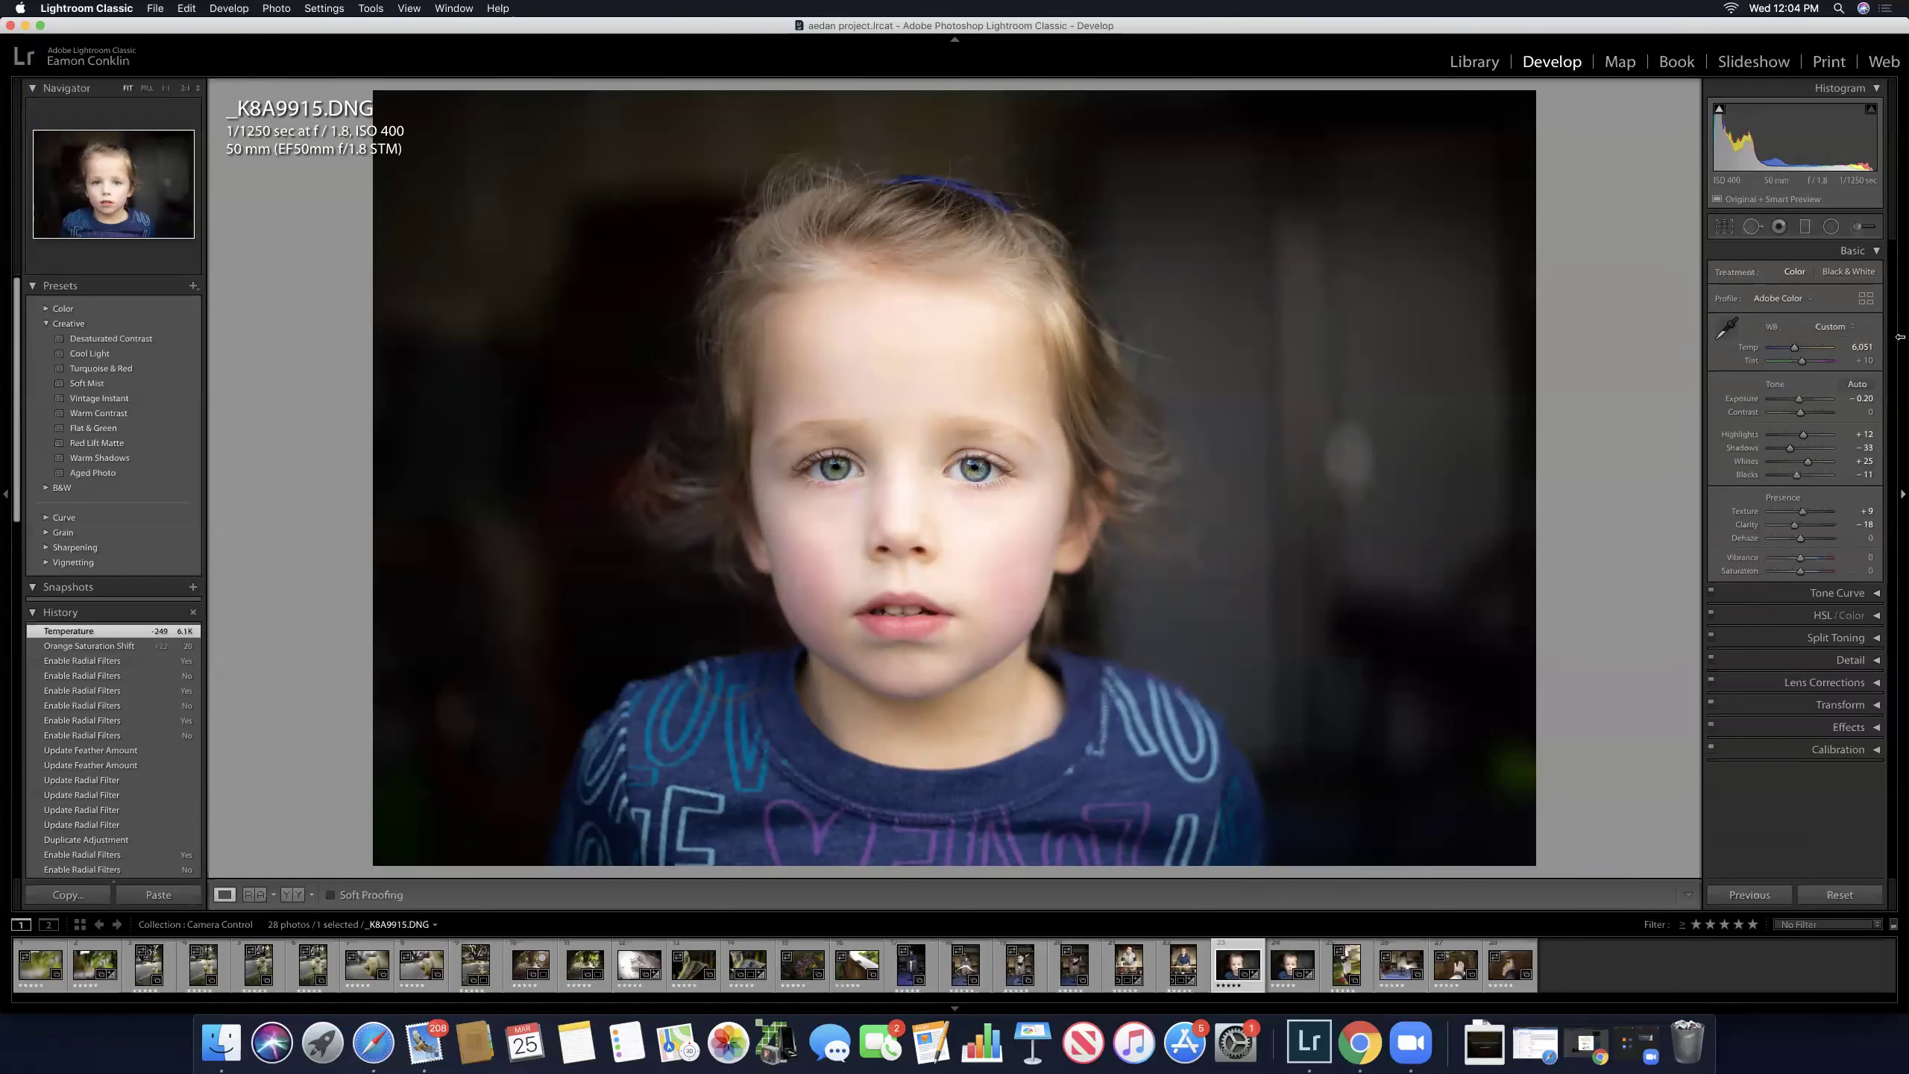
pyautogui.press('\\')
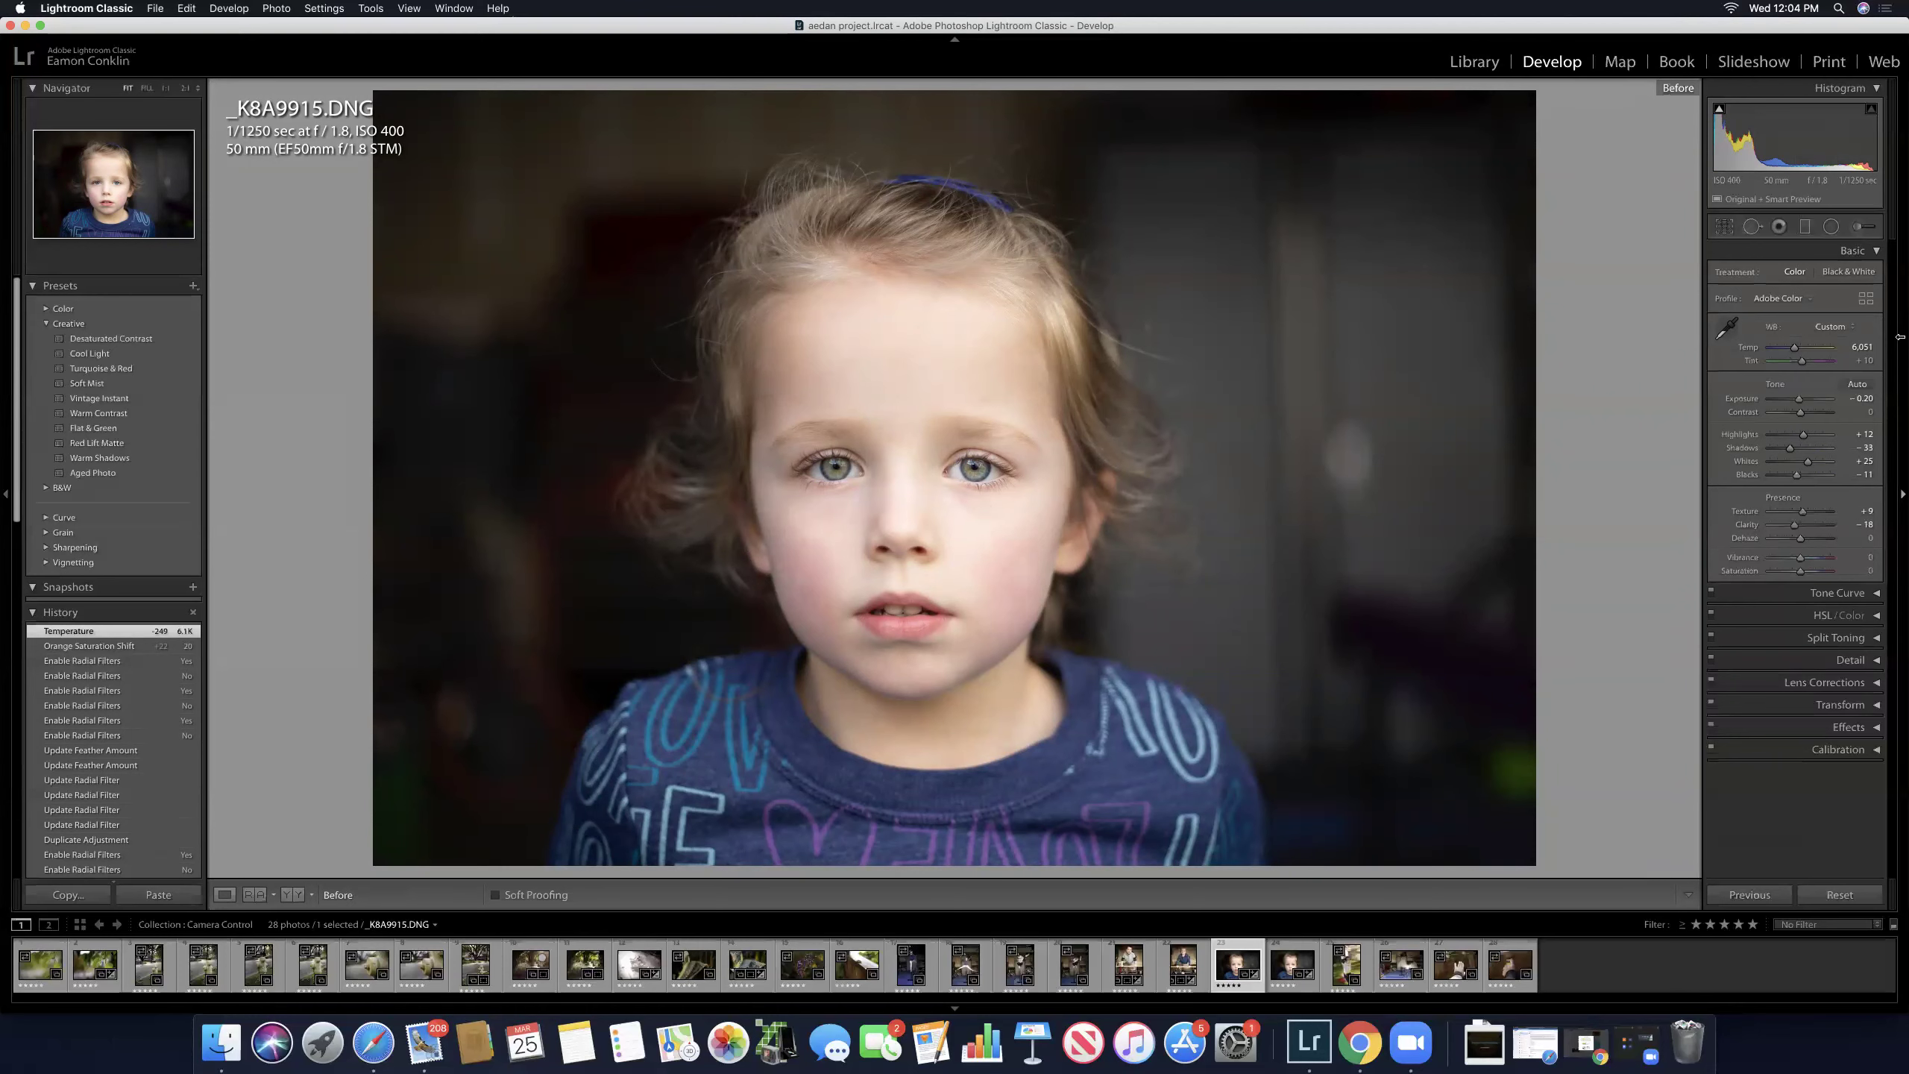
pyautogui.press('\\')
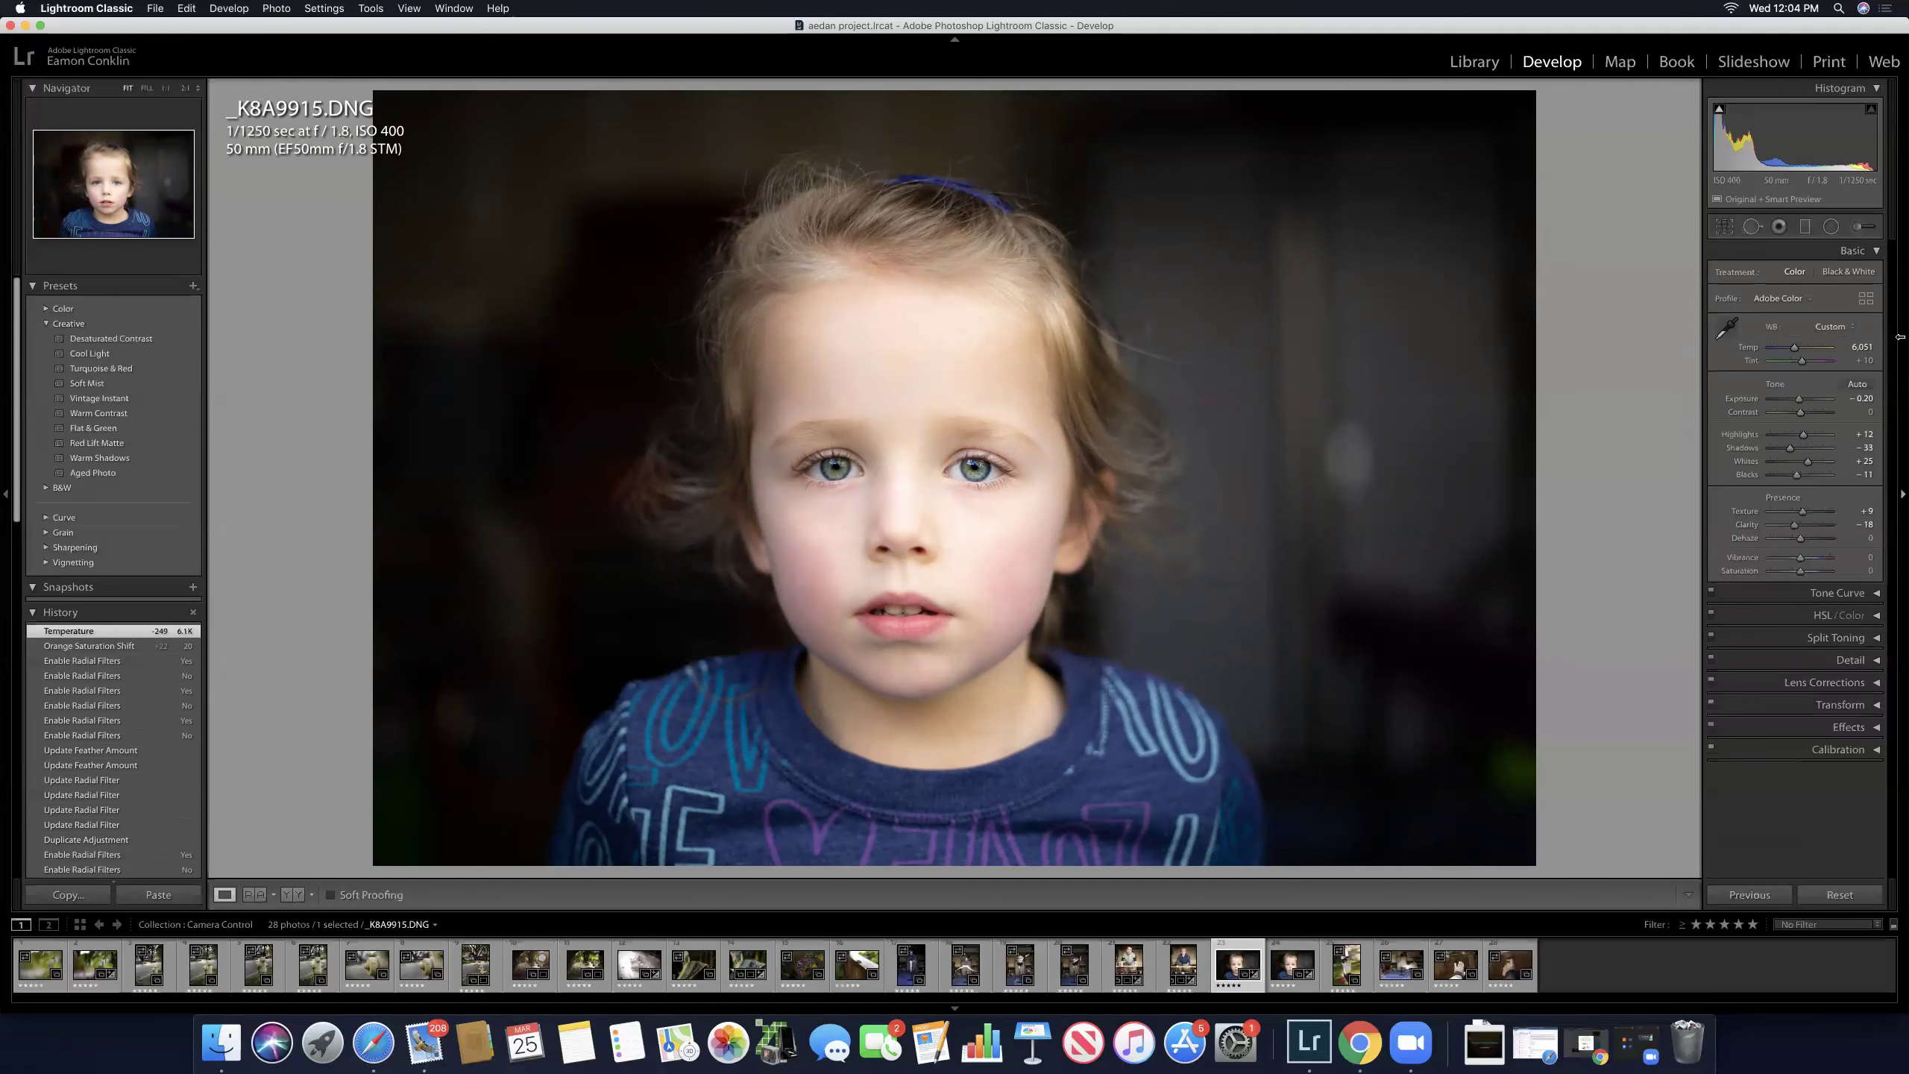
pyautogui.press('\\')
pyautogui.press('\\')
pyautogui.press('\\')
pyautogui.press('\\')
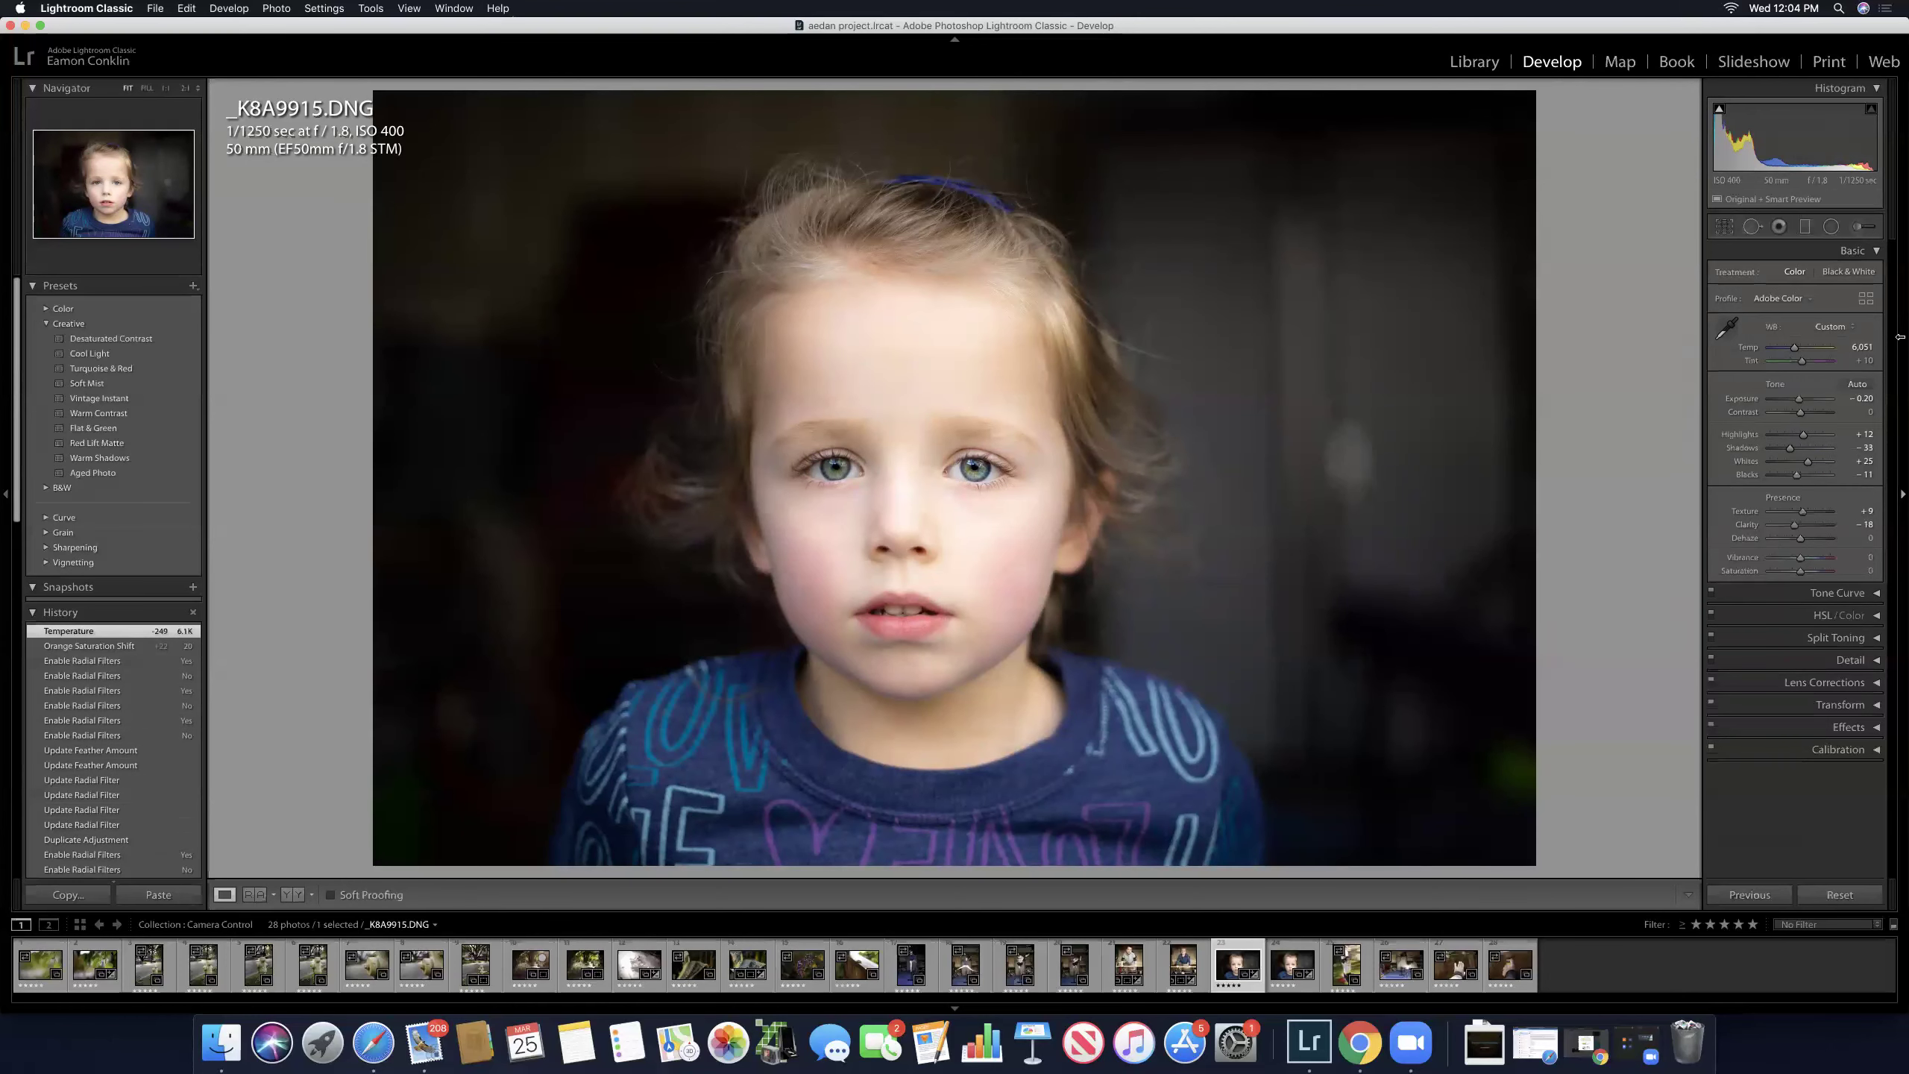